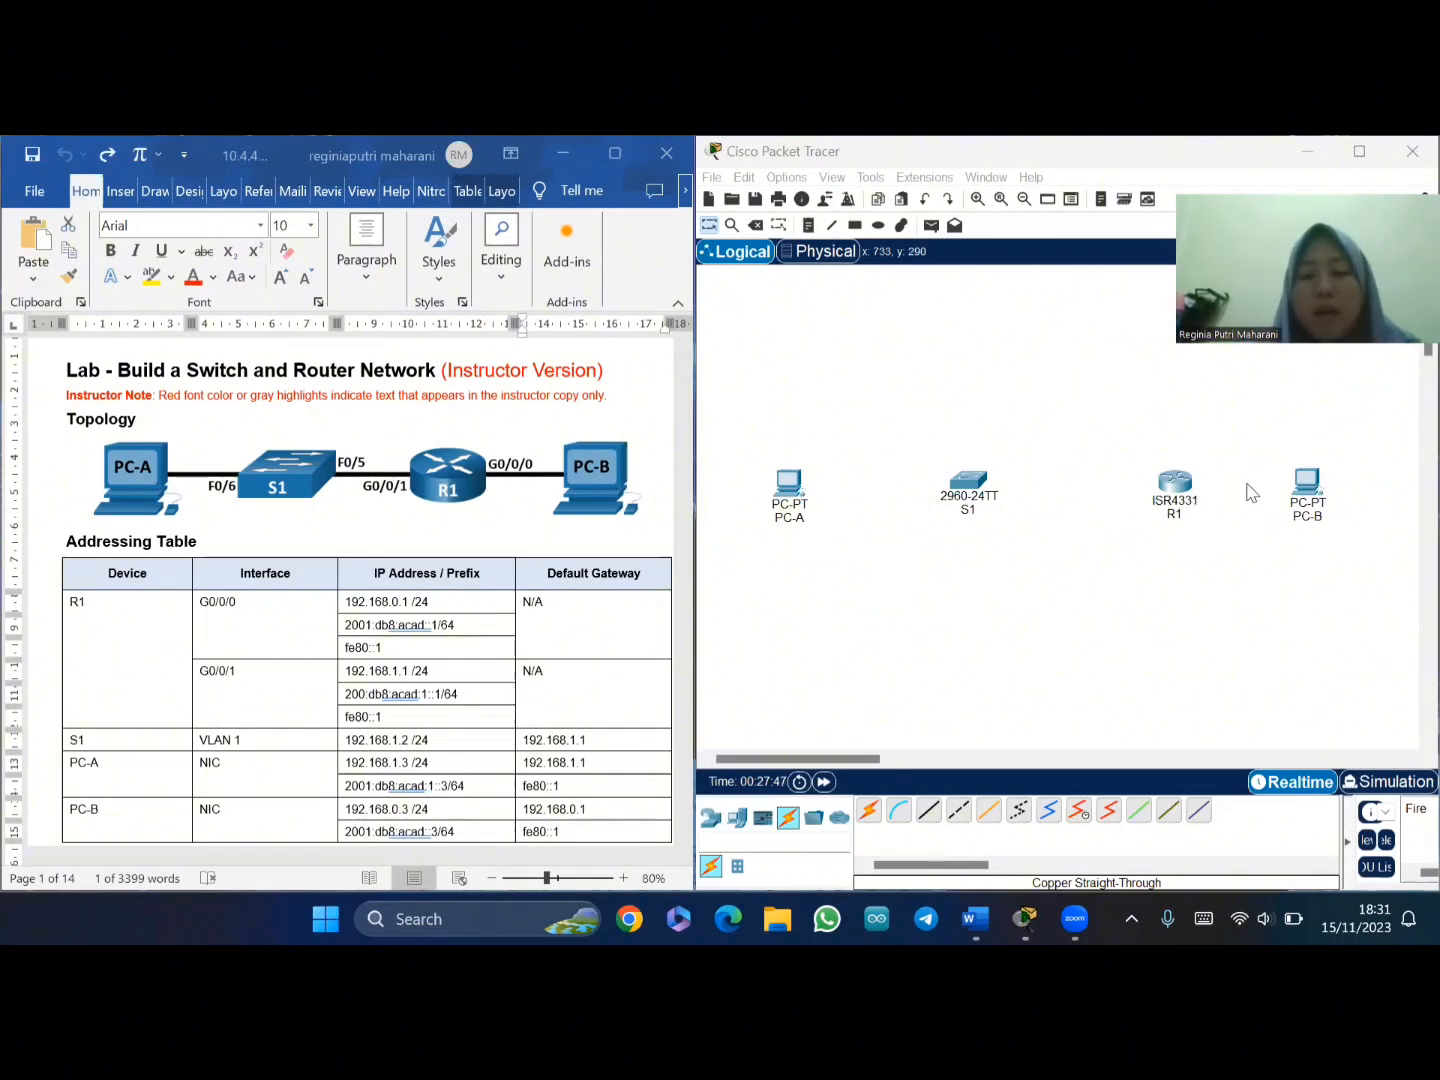
- Nudge switch S1 a little to the right and select the Copper Straight-Through cable
drag(970, 490, 984, 492)
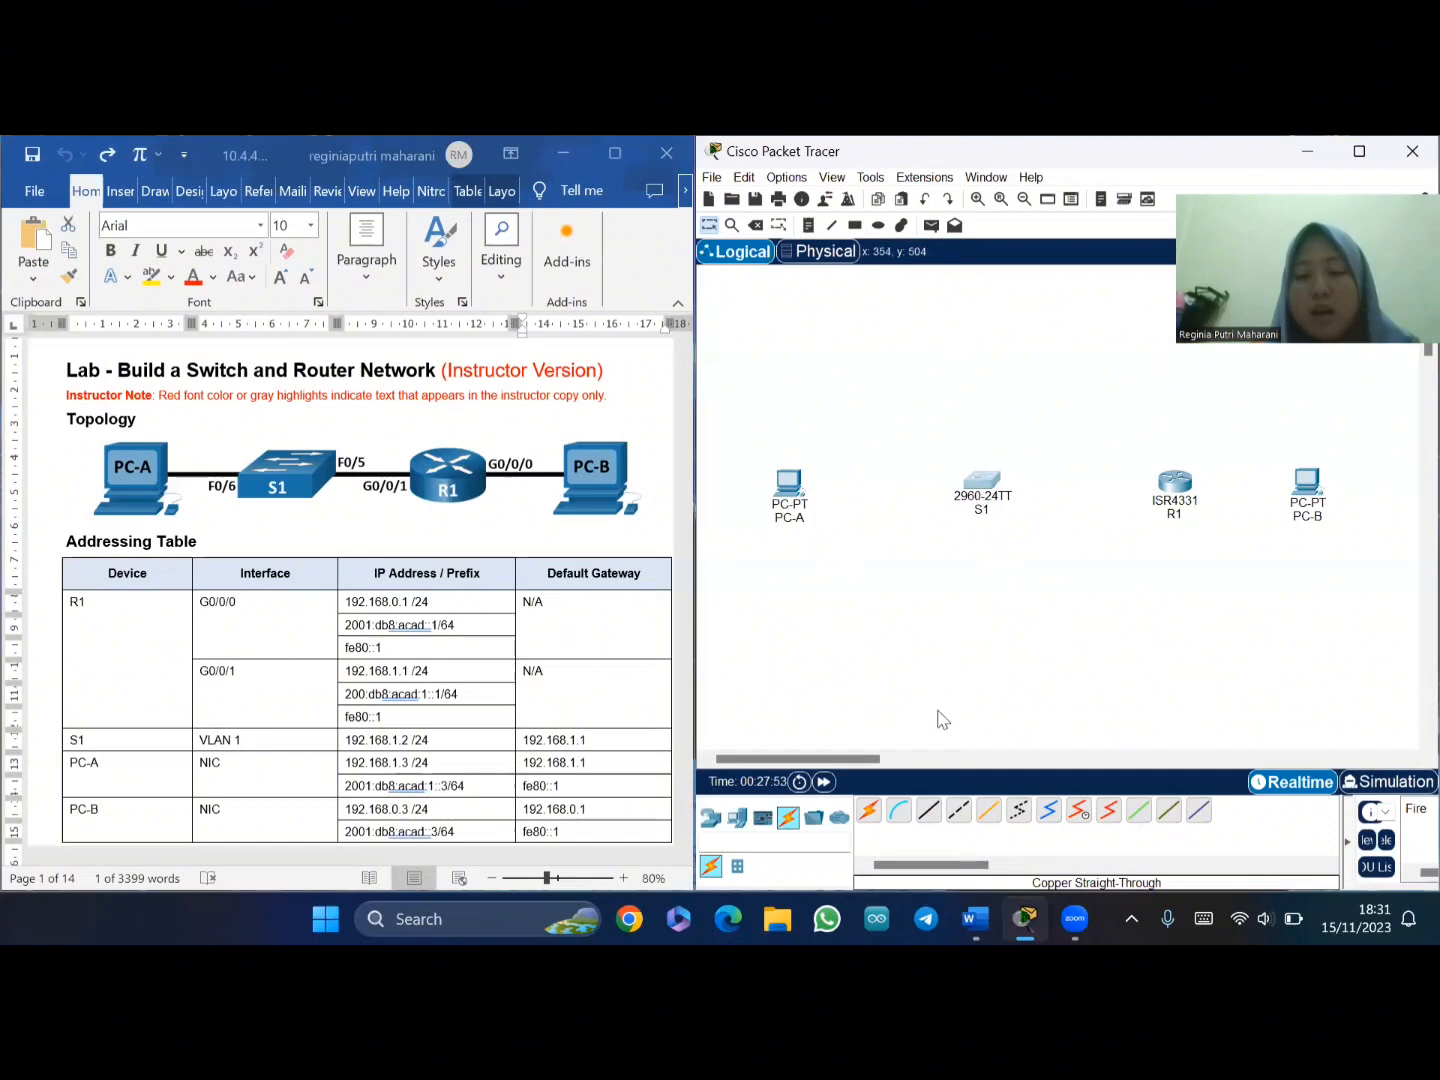
click(931, 814)
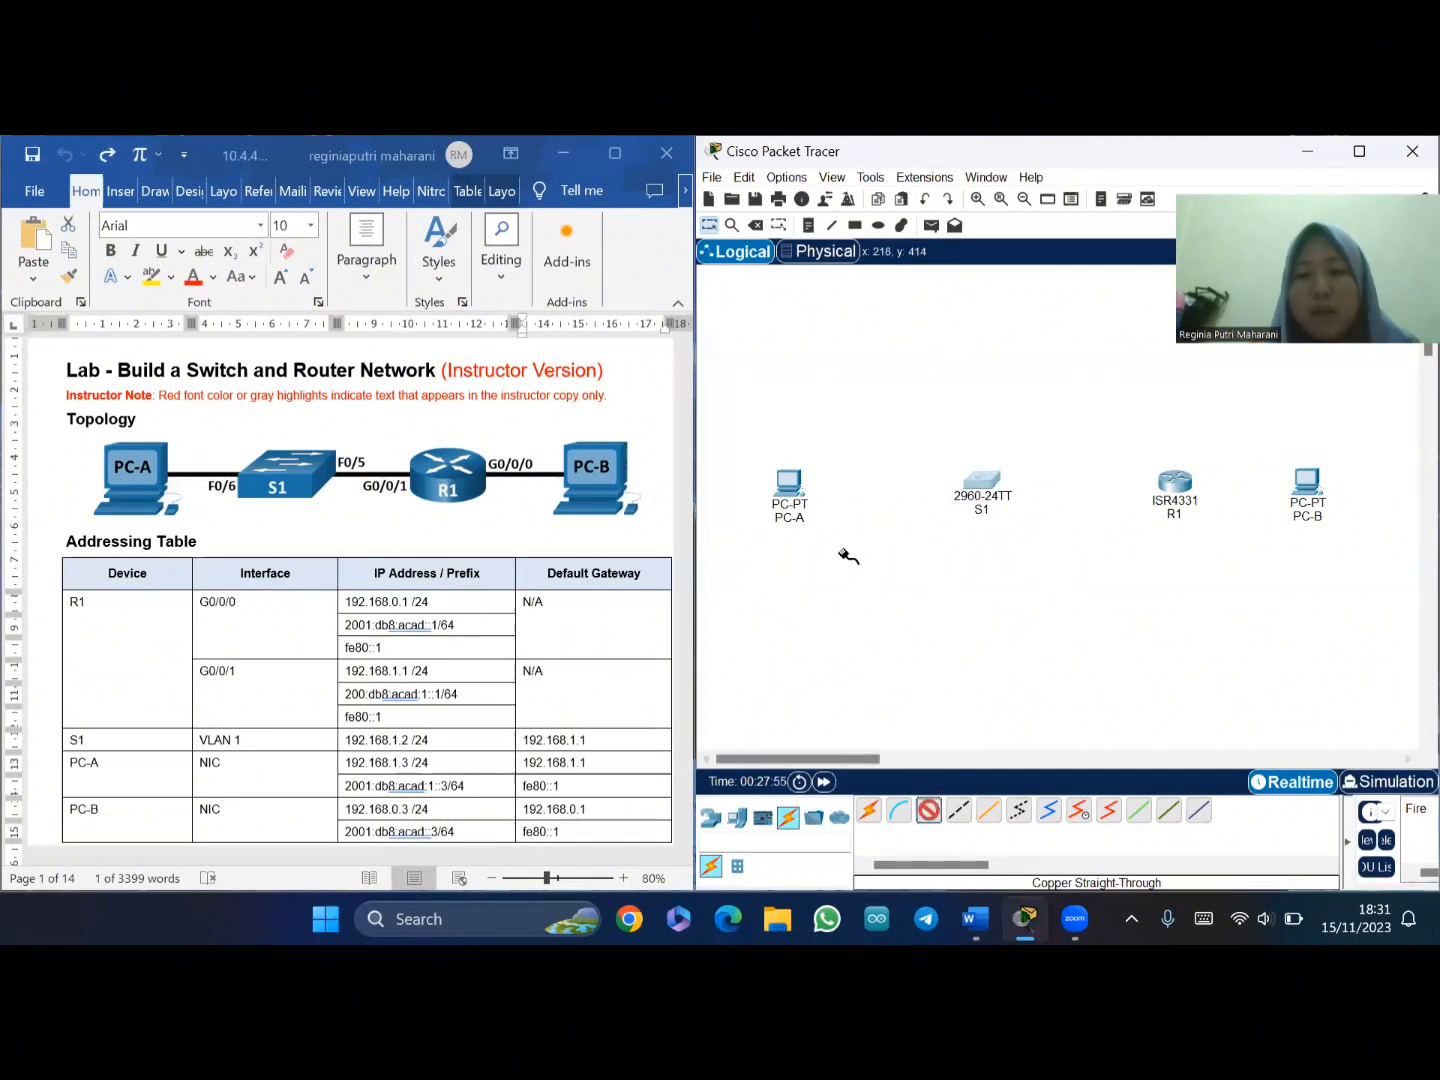
- Cable PC-A FastEthernet0 to switch S1 port FastEthernet0/6
click(789, 479)
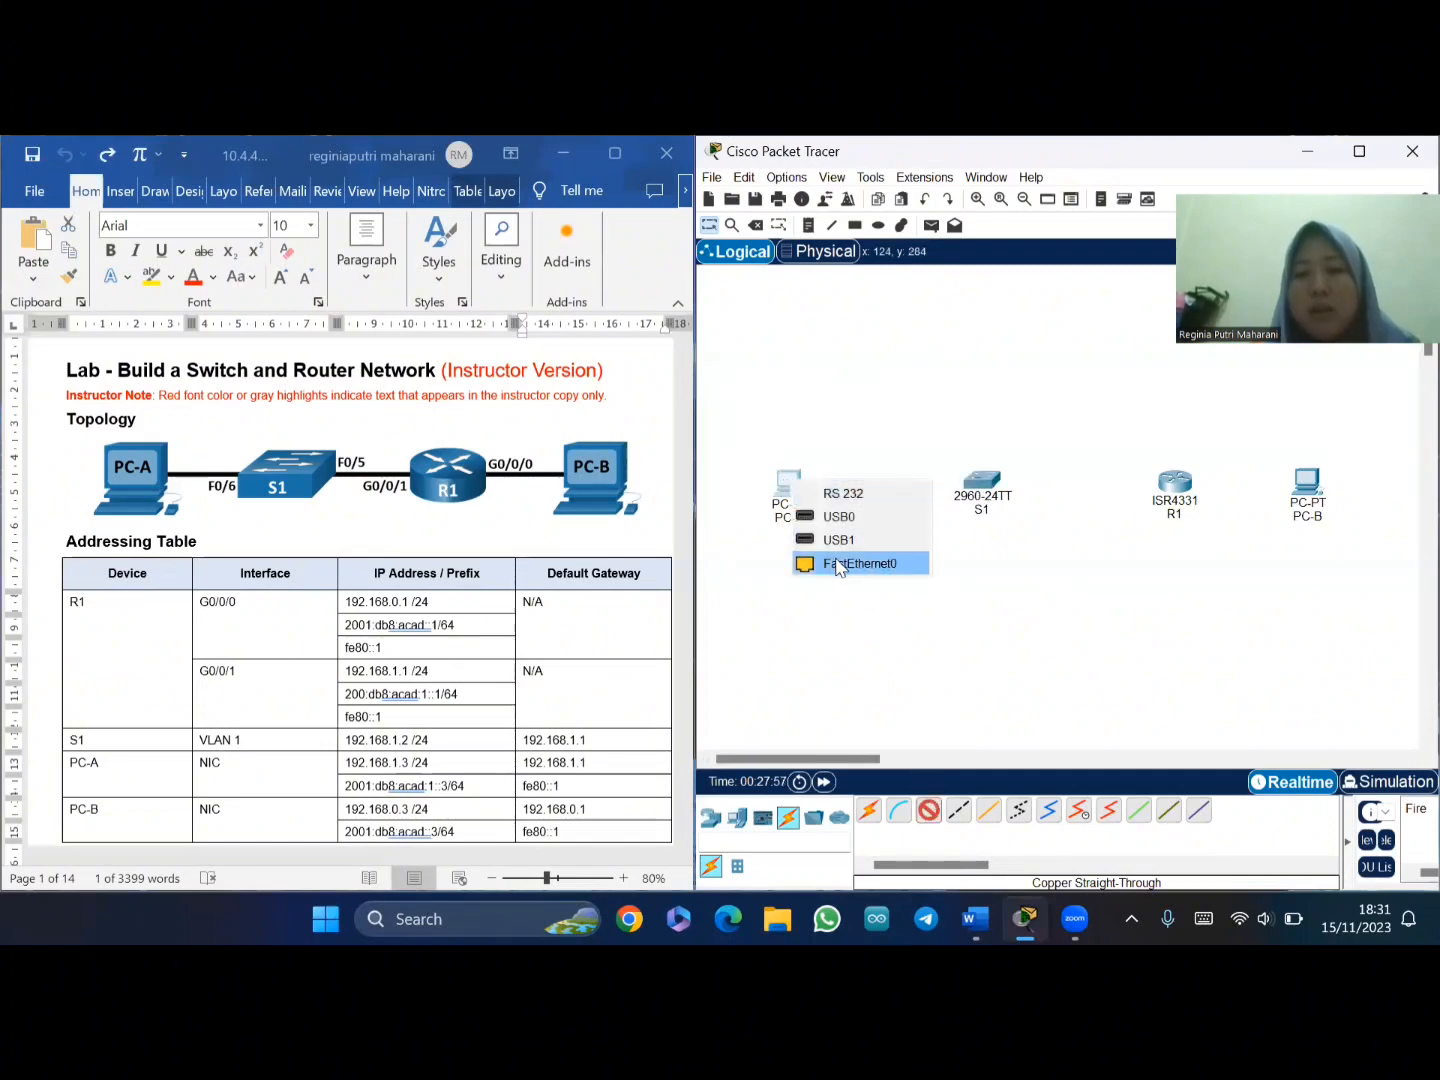
click(830, 562)
click(988, 482)
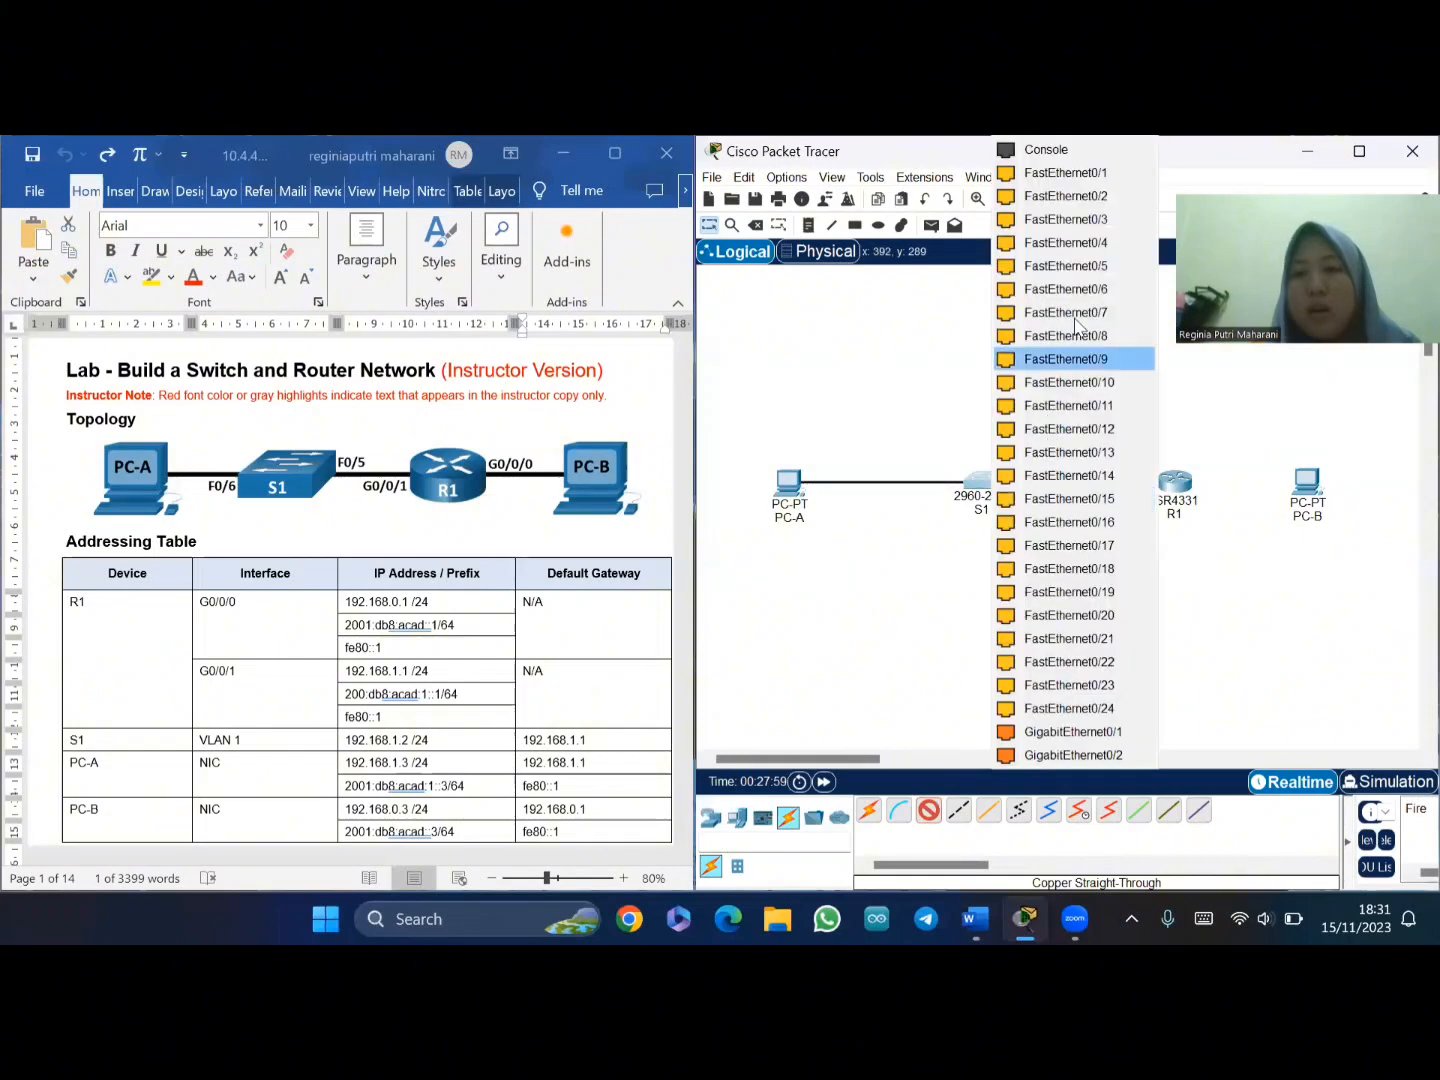
click(1077, 291)
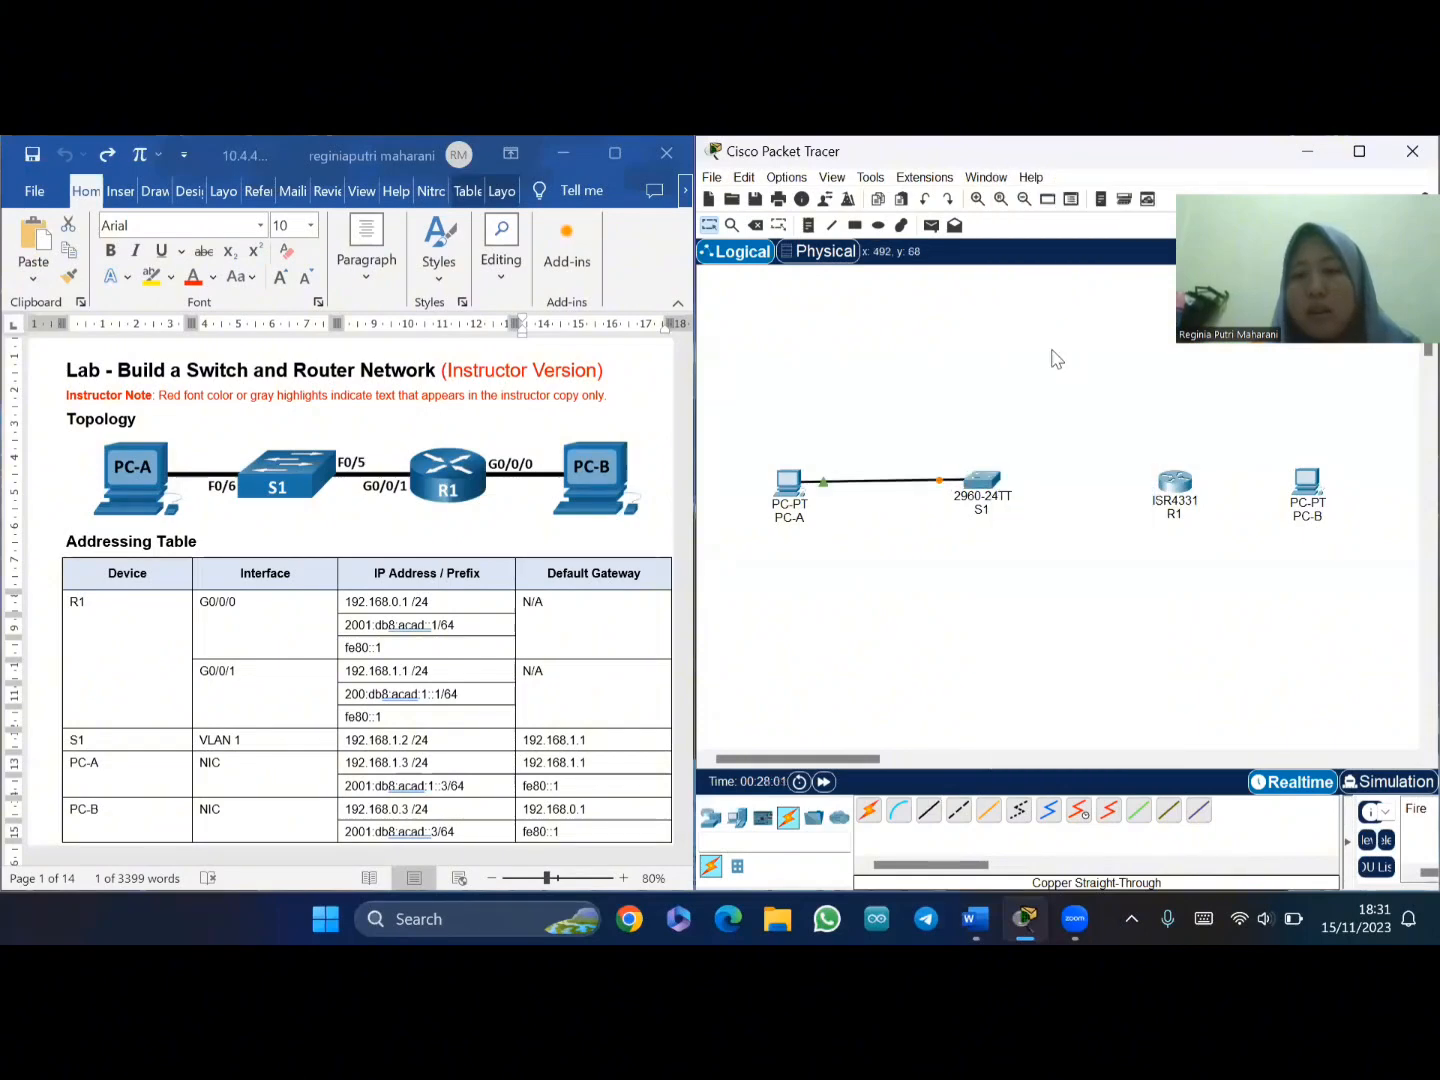
- Reposition S1 and R1, then cable S1 FastEthernet0/5 to R1 GigabitEthernet0/0/1
drag(991, 494, 994, 497)
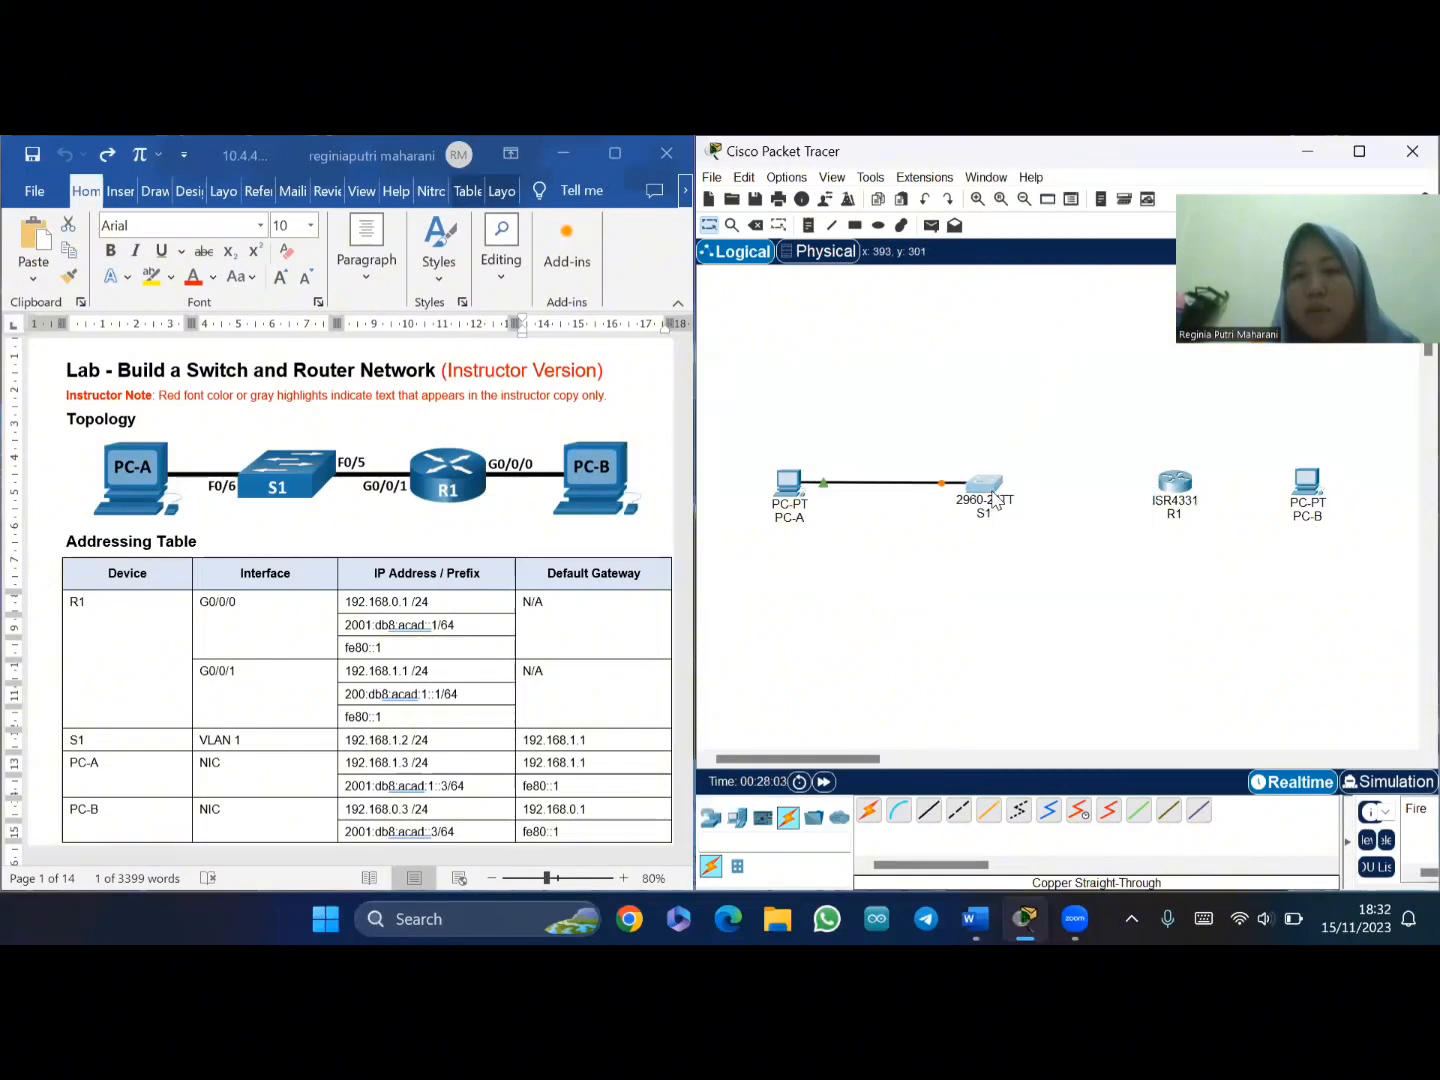
drag(1174, 484, 1148, 488)
click(929, 810)
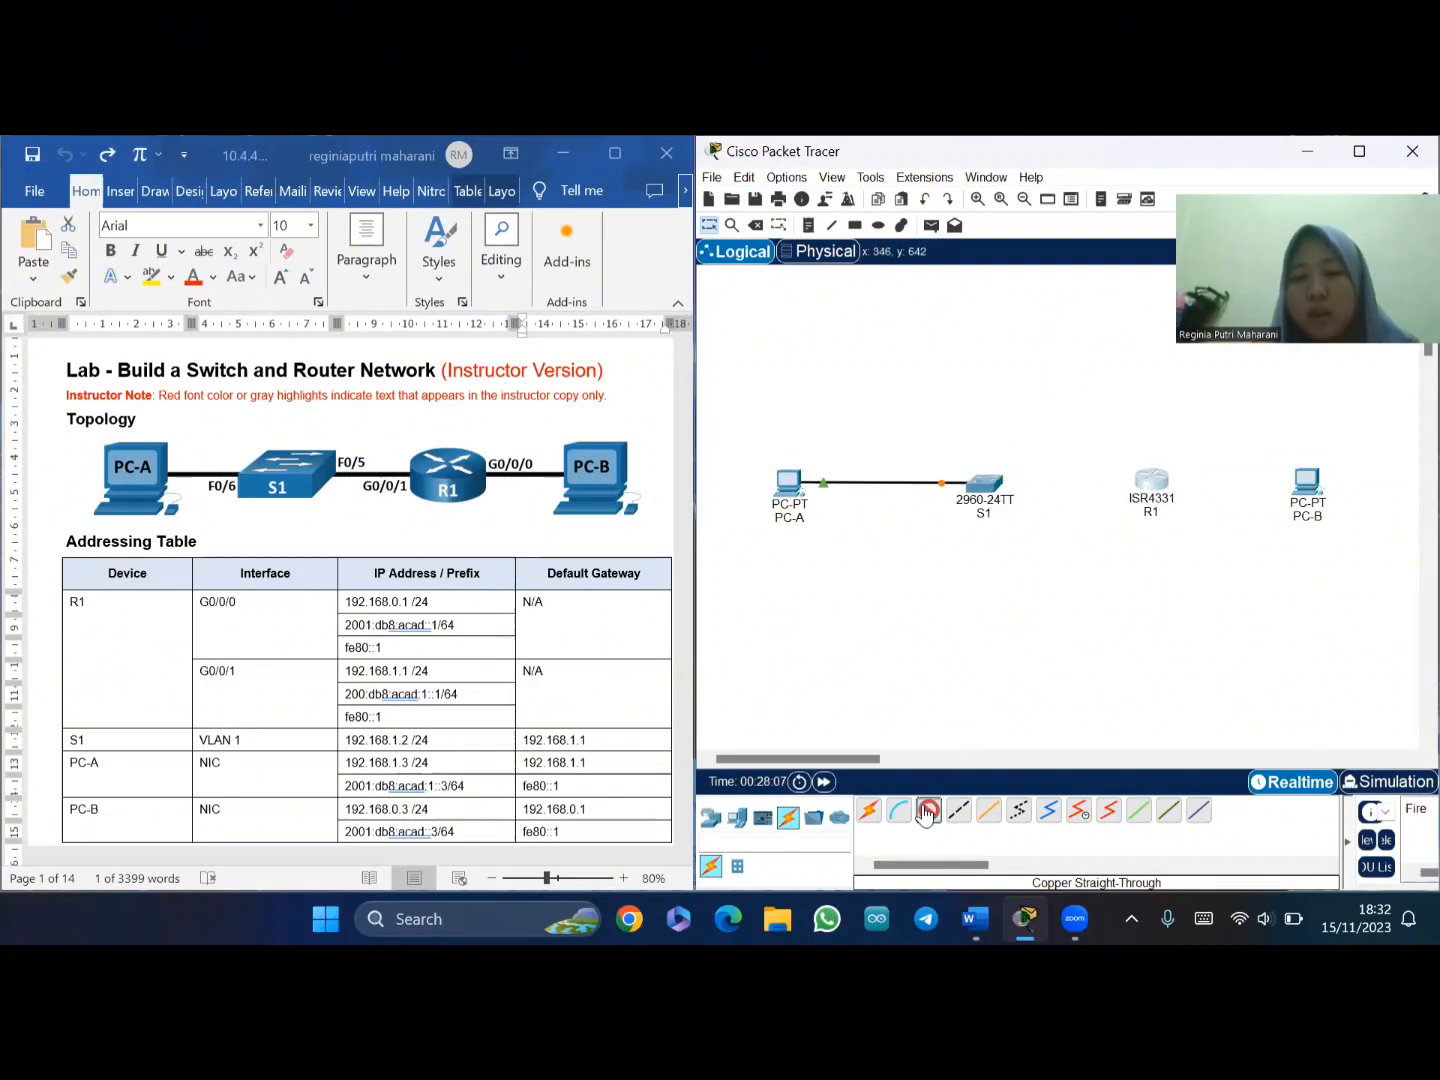
click(978, 488)
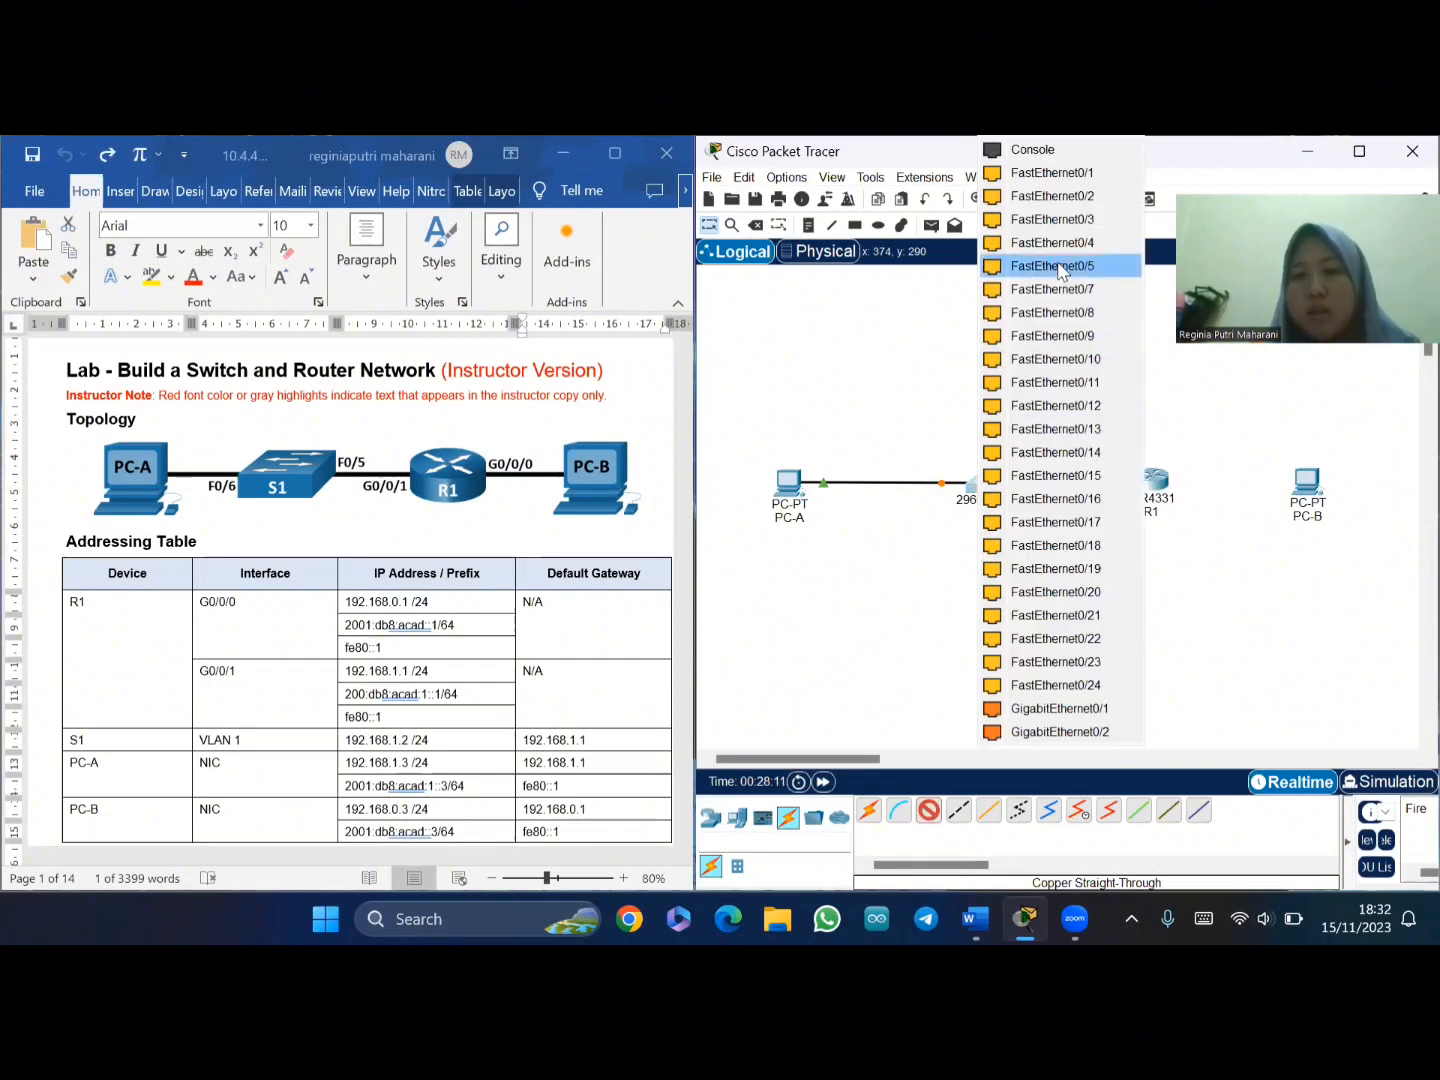
click(1060, 266)
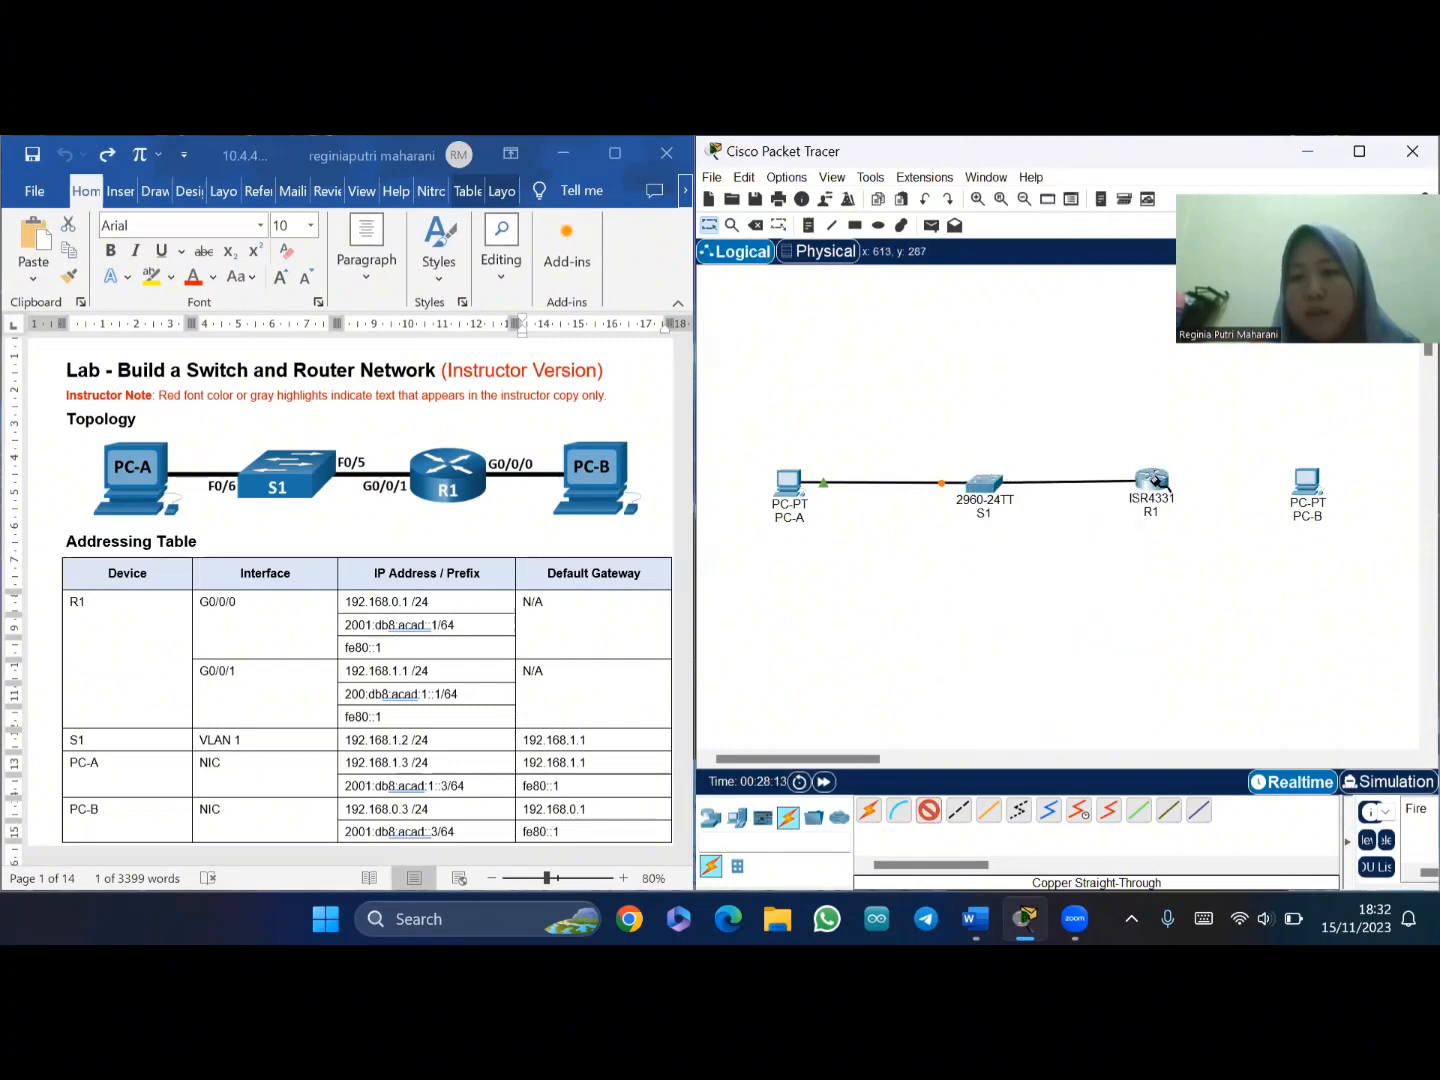
click(1158, 487)
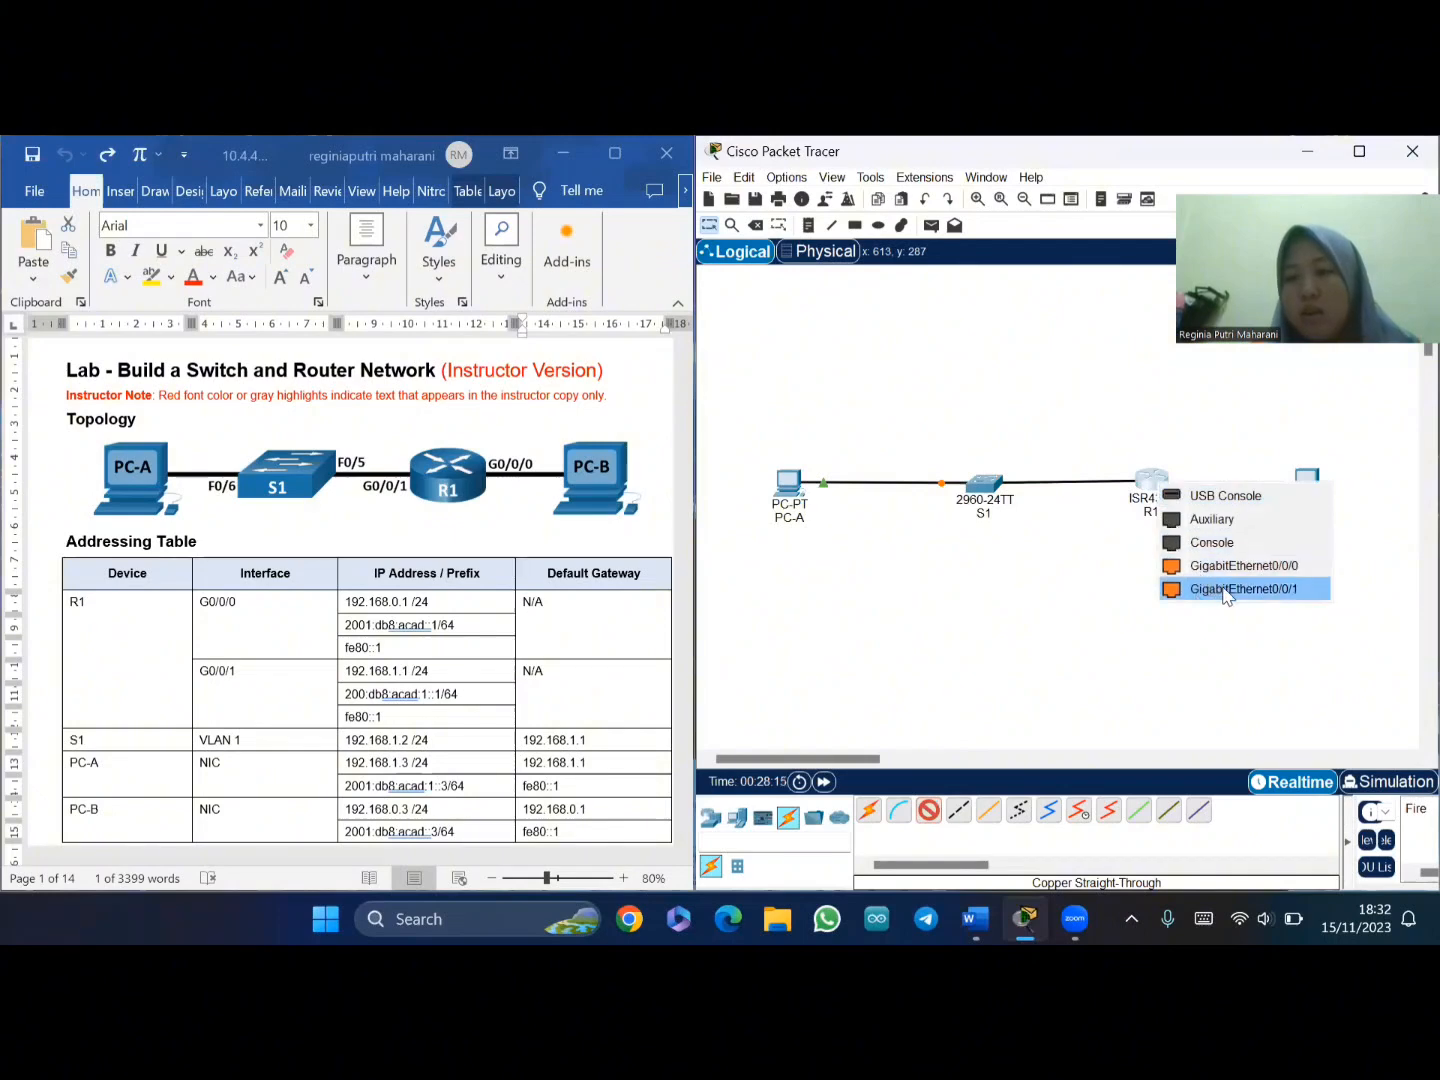
click(1229, 592)
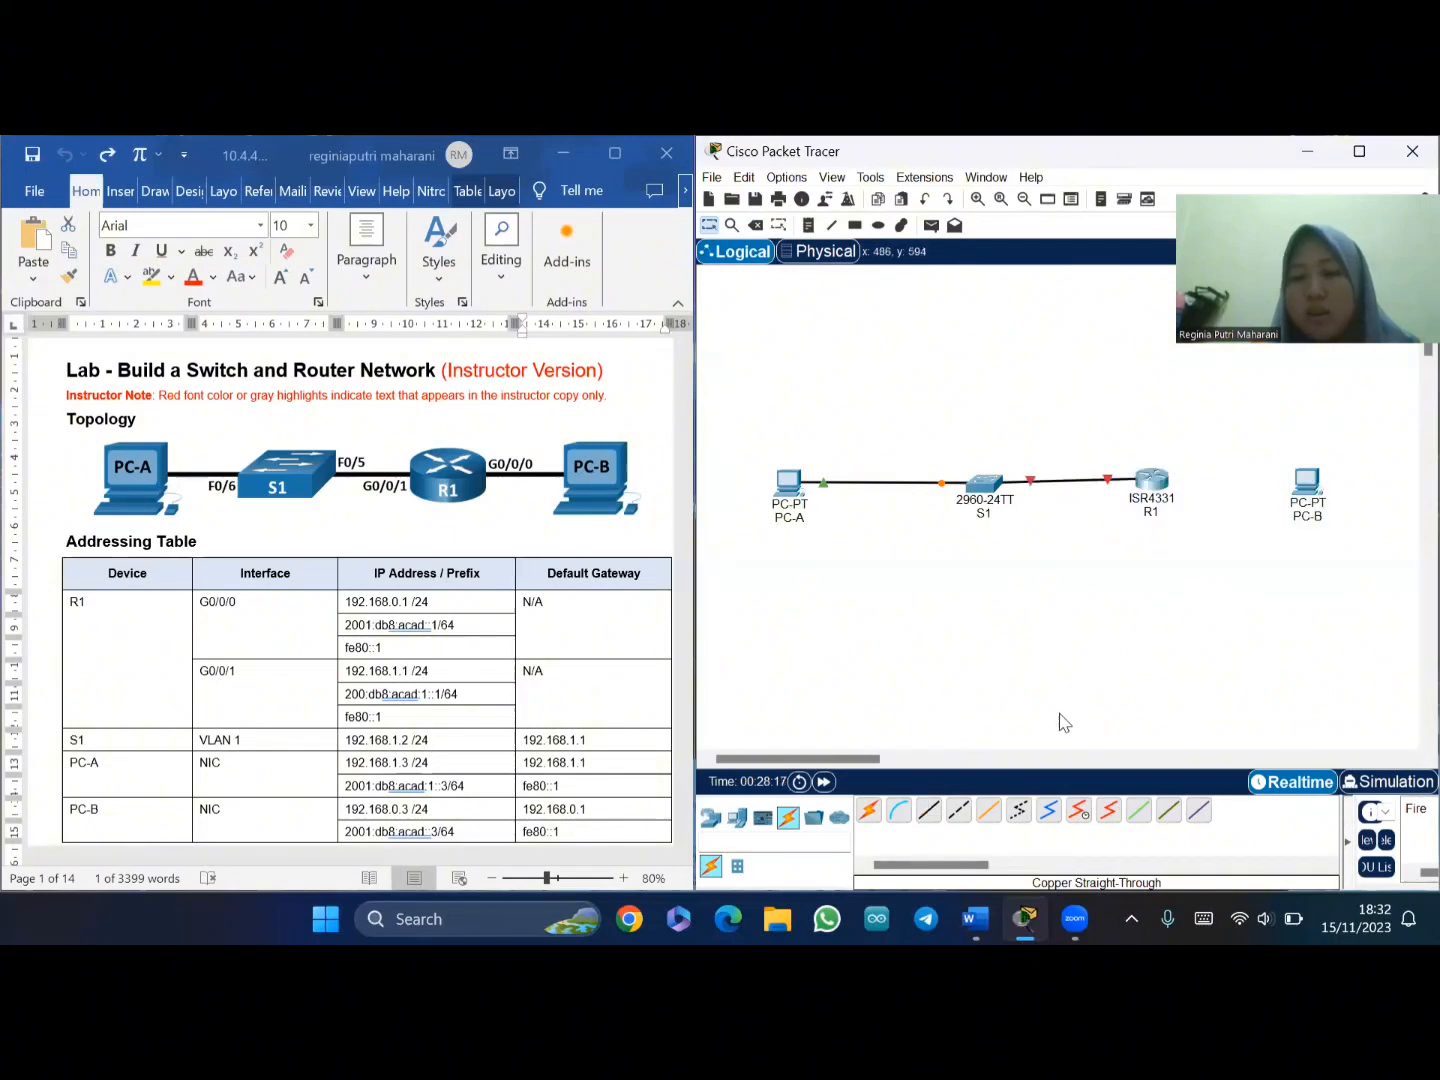
- Cable R1 GigabitEthernet0/0/0 to PC-B FastEthernet0 and adjust the device positions
drag(1157, 487, 1166, 490)
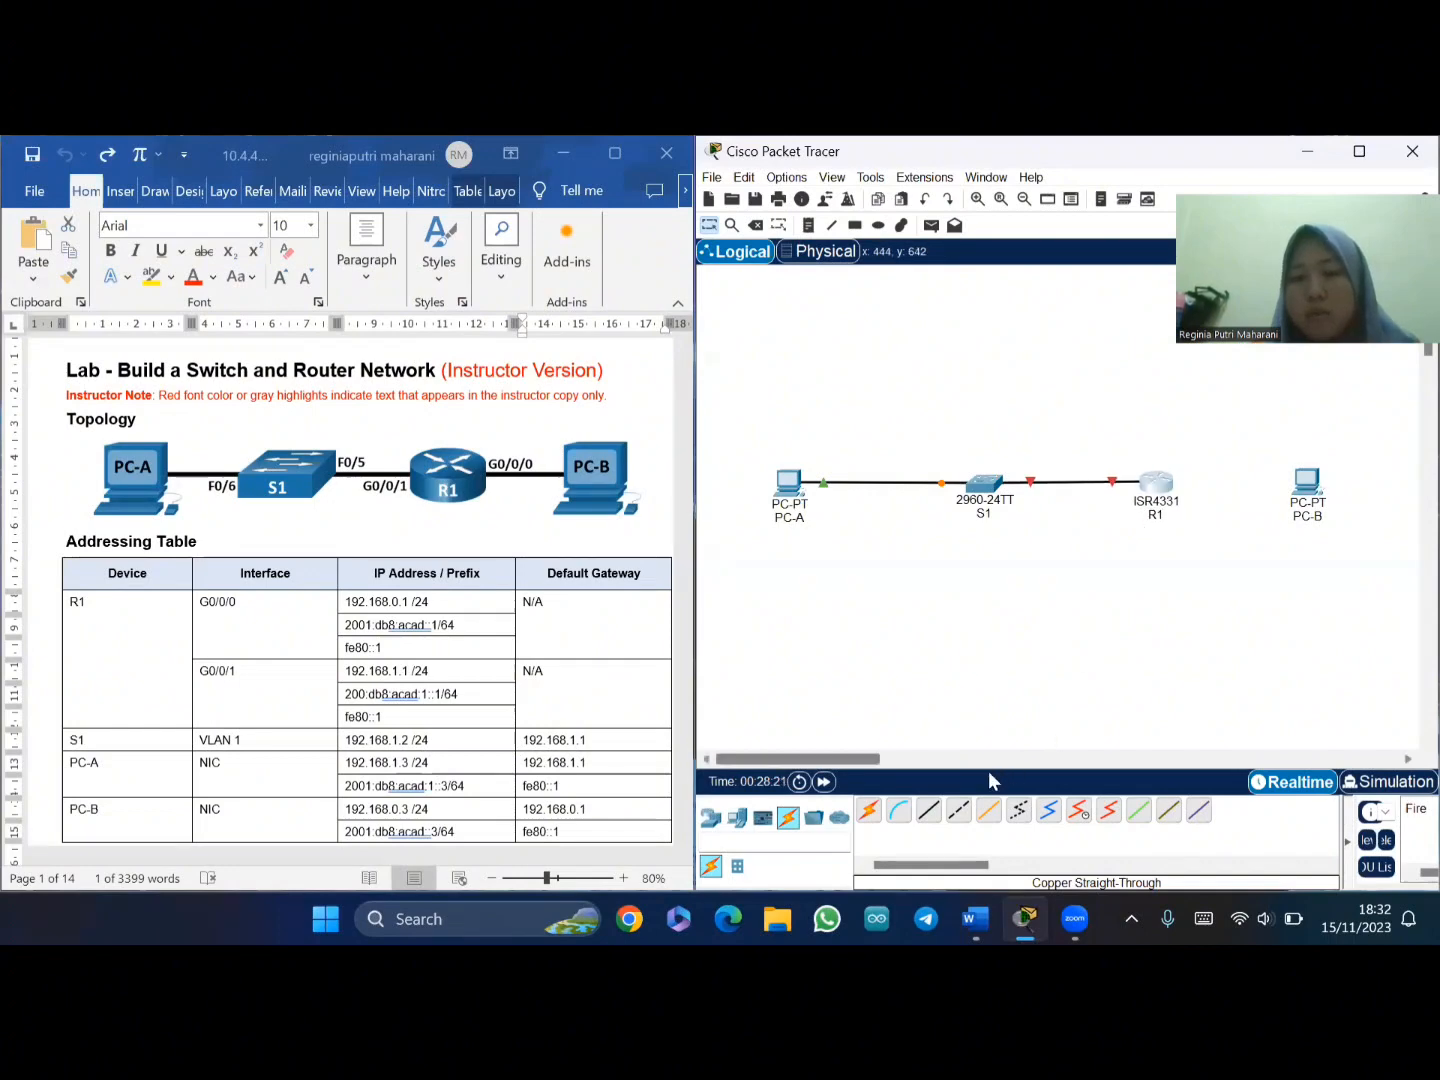
click(928, 812)
click(1157, 490)
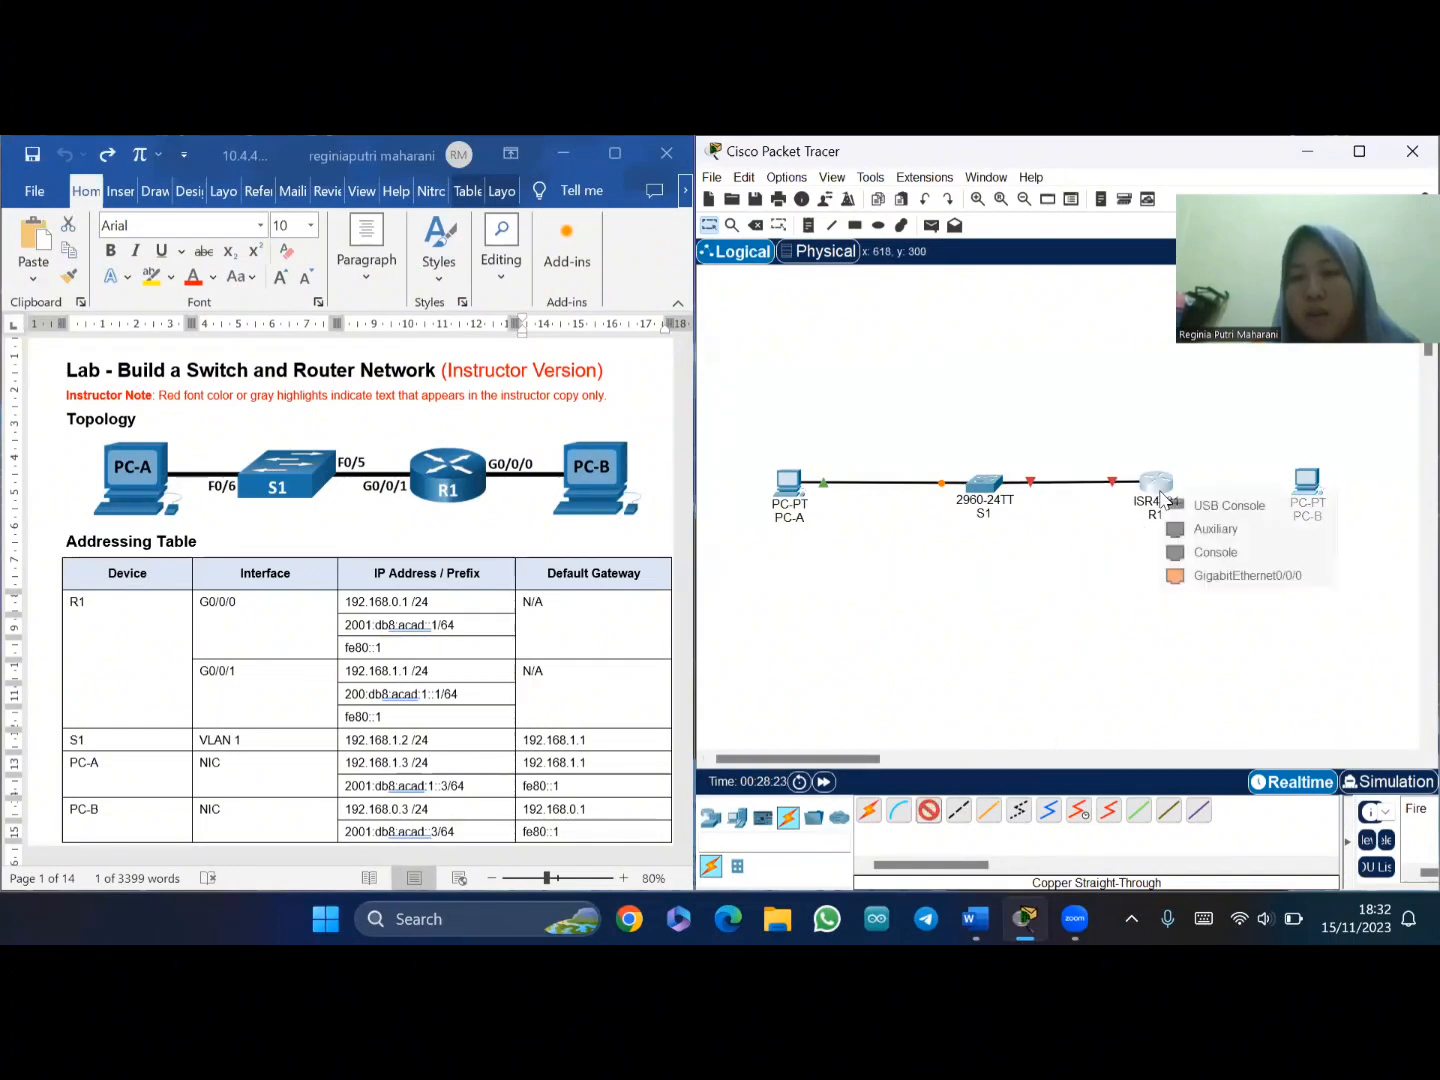
click(1232, 576)
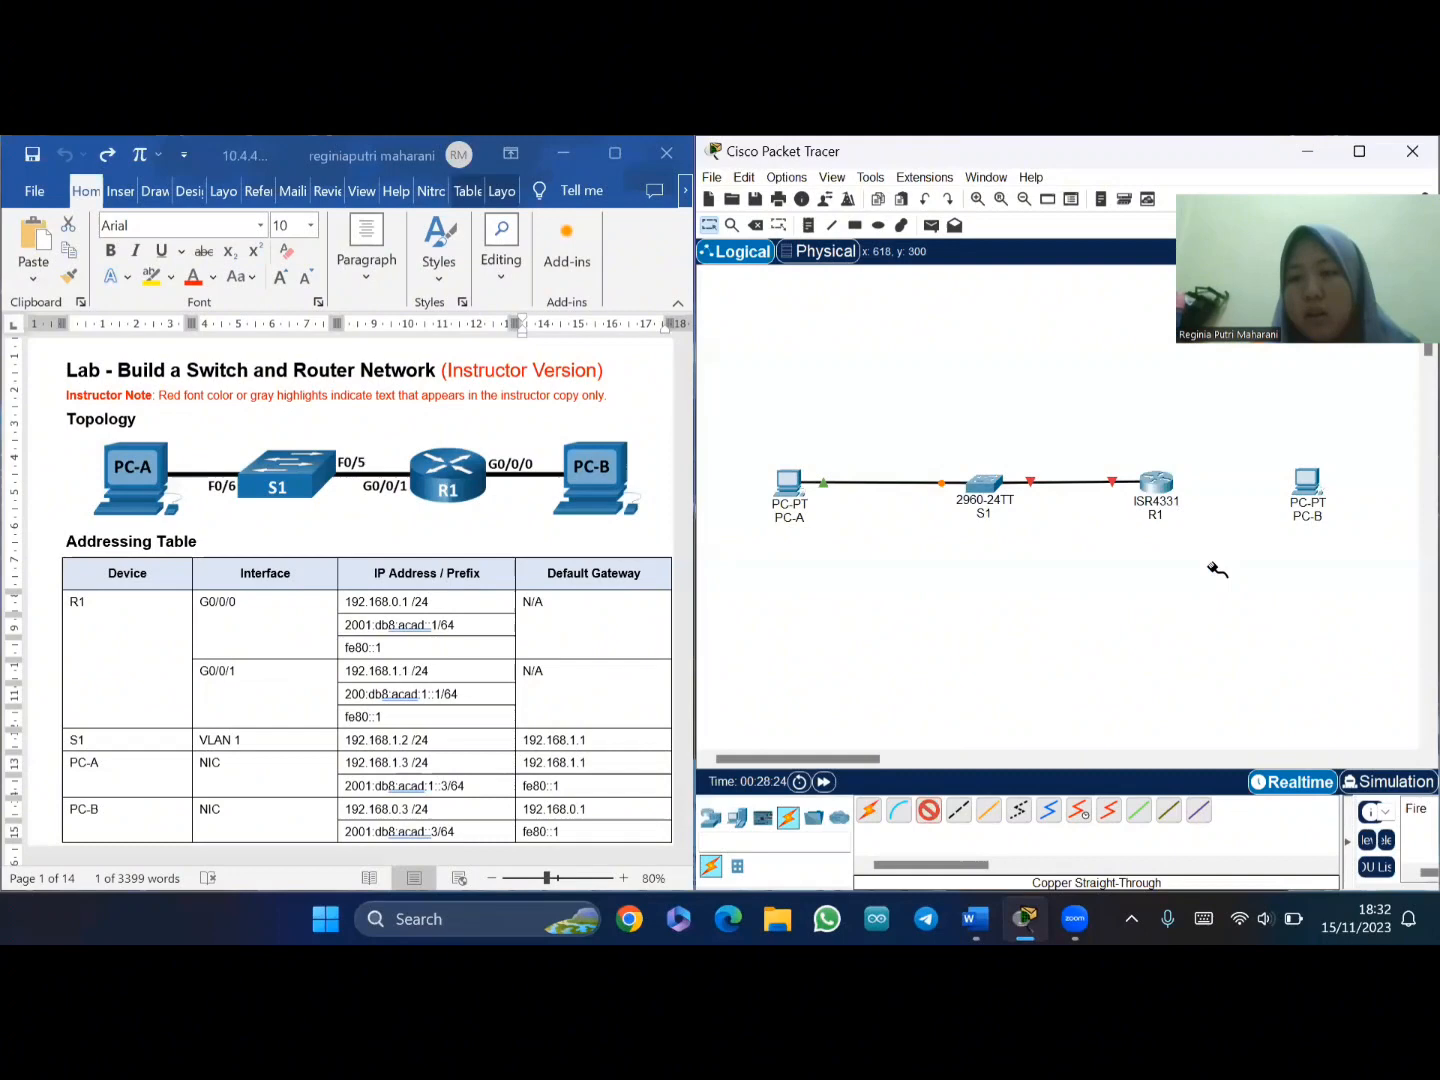
click(1310, 478)
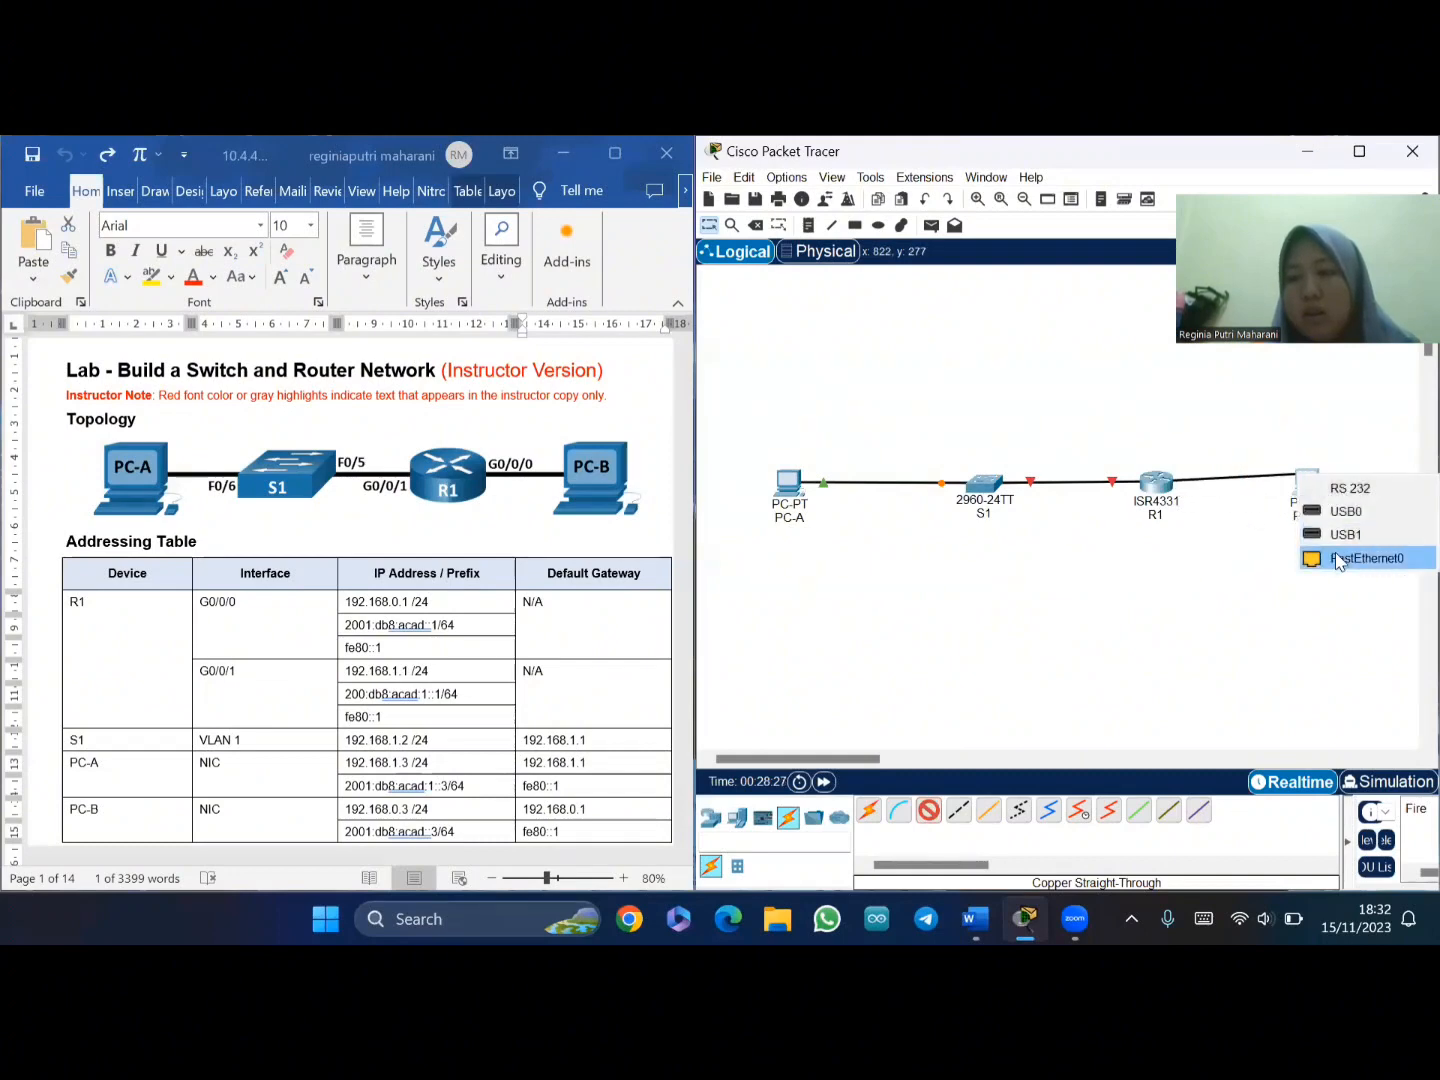
click(1340, 558)
drag(1315, 493, 1318, 490)
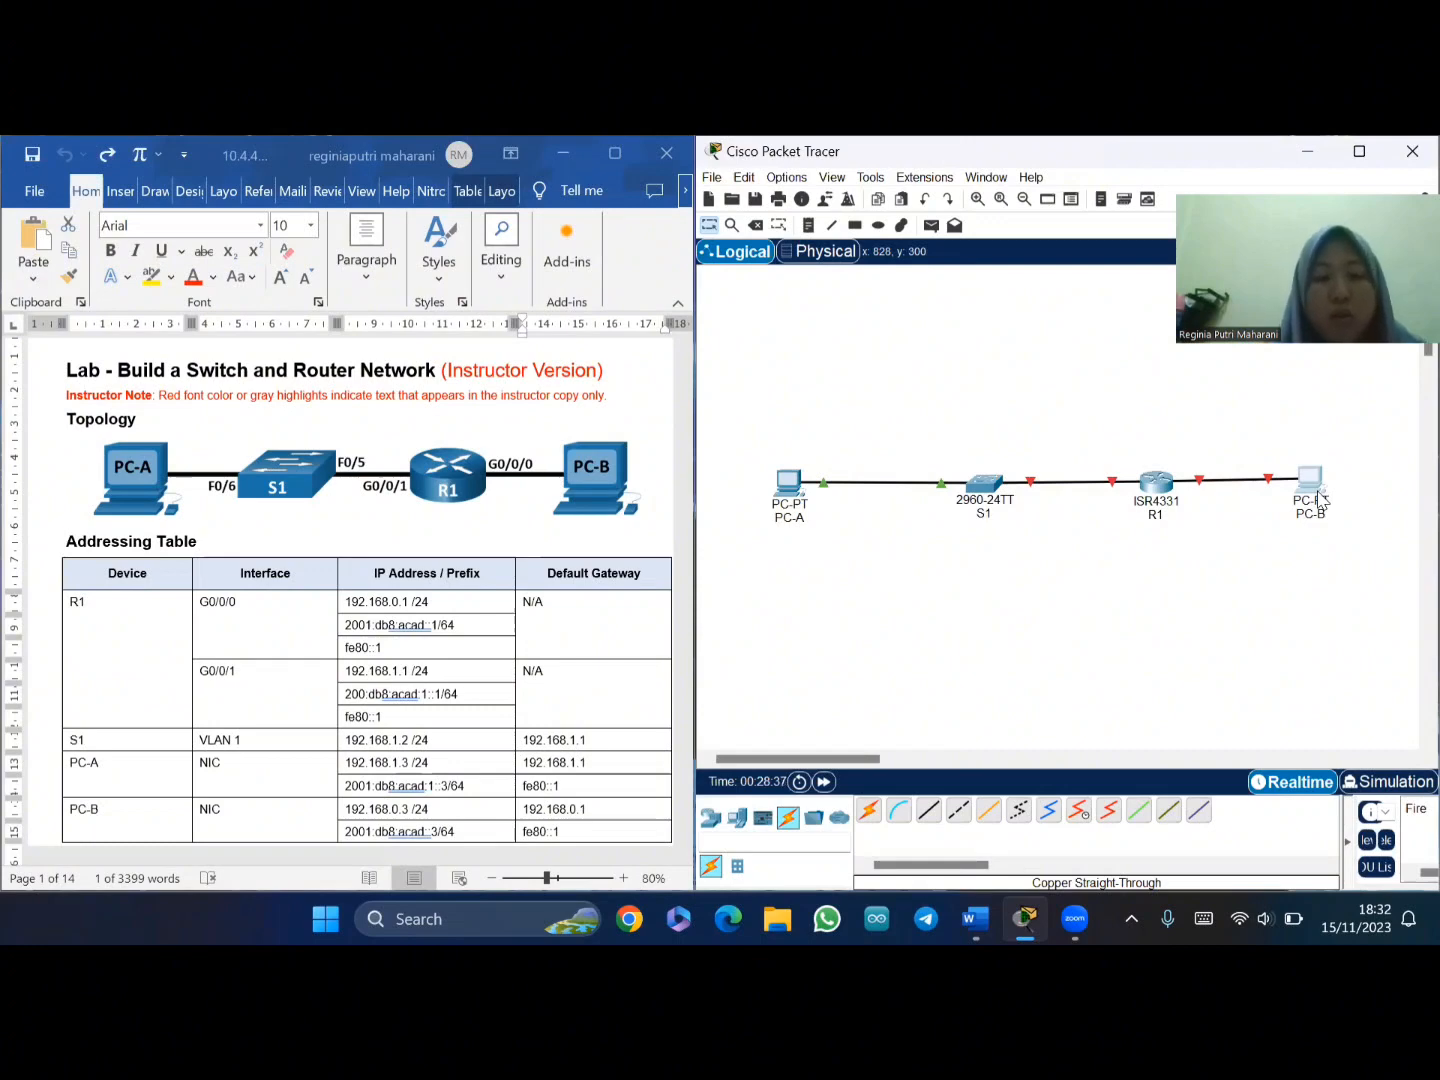
- Open the IP Configuration page on PC-A's Desktop and narrow the window
click(790, 482)
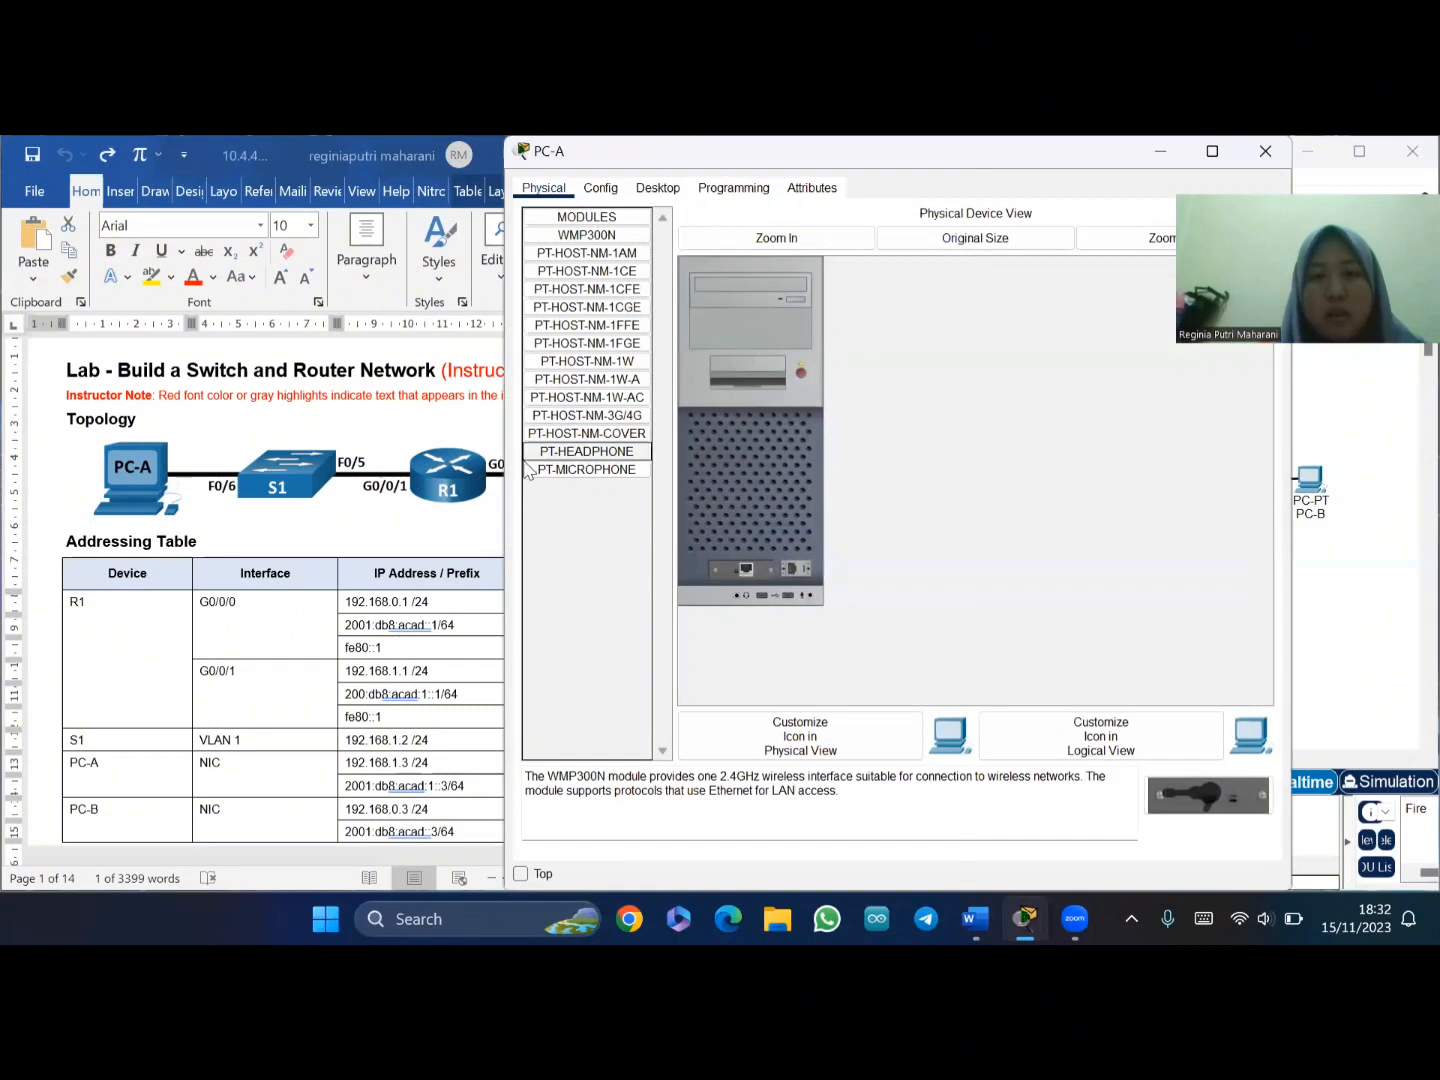
click(667, 185)
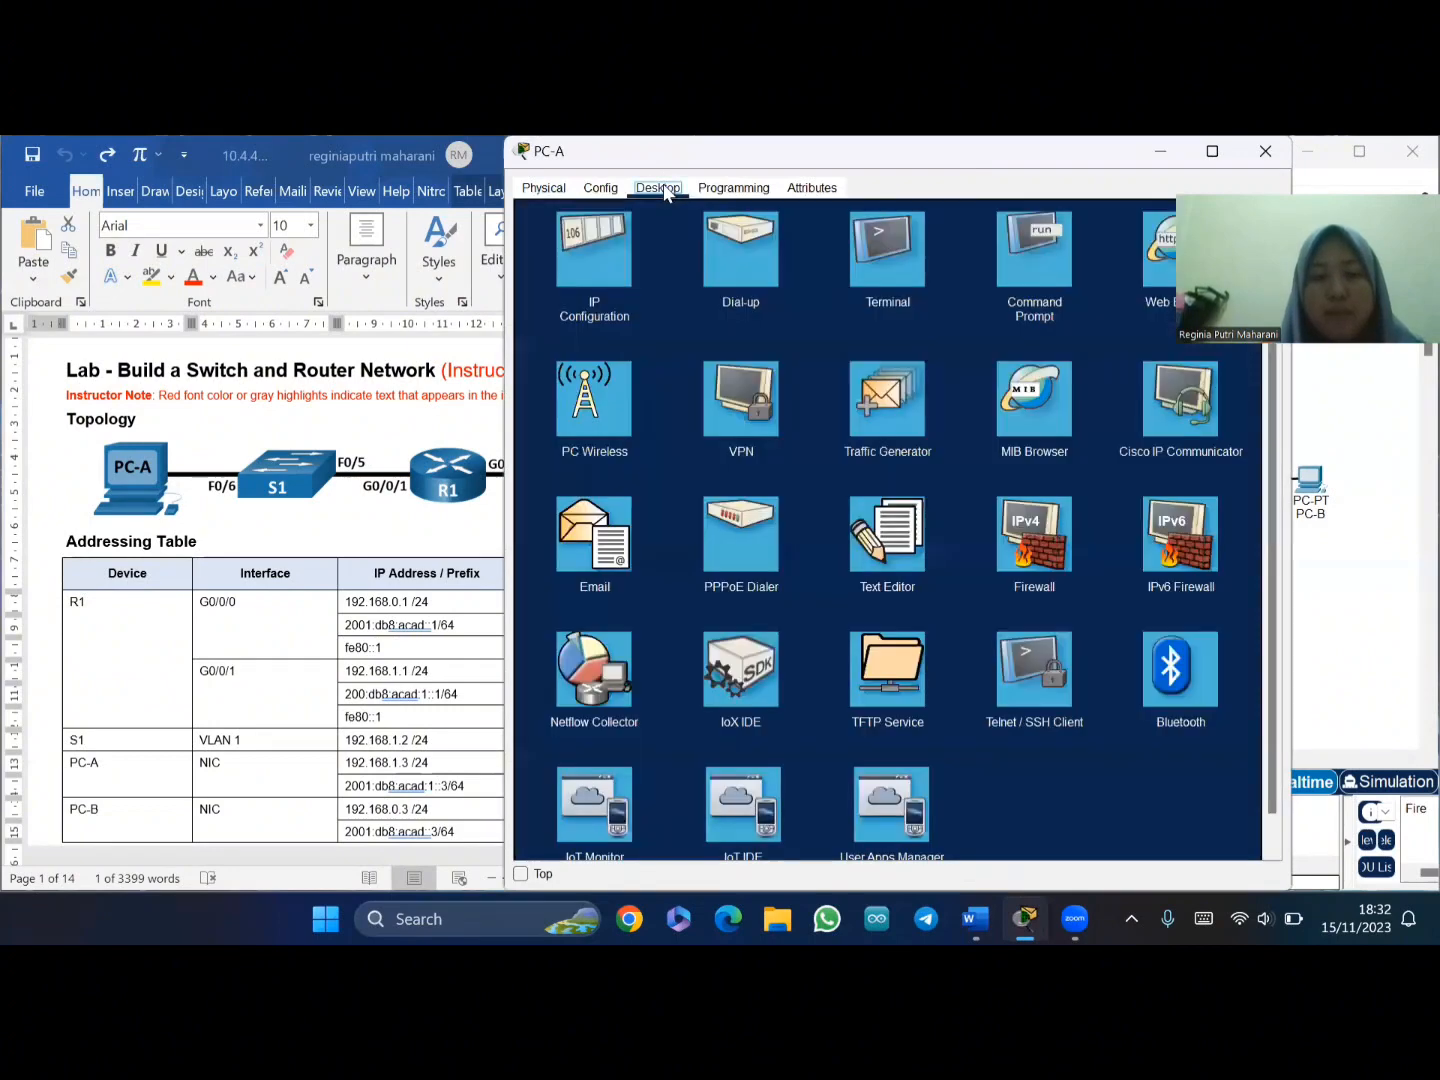
click(612, 287)
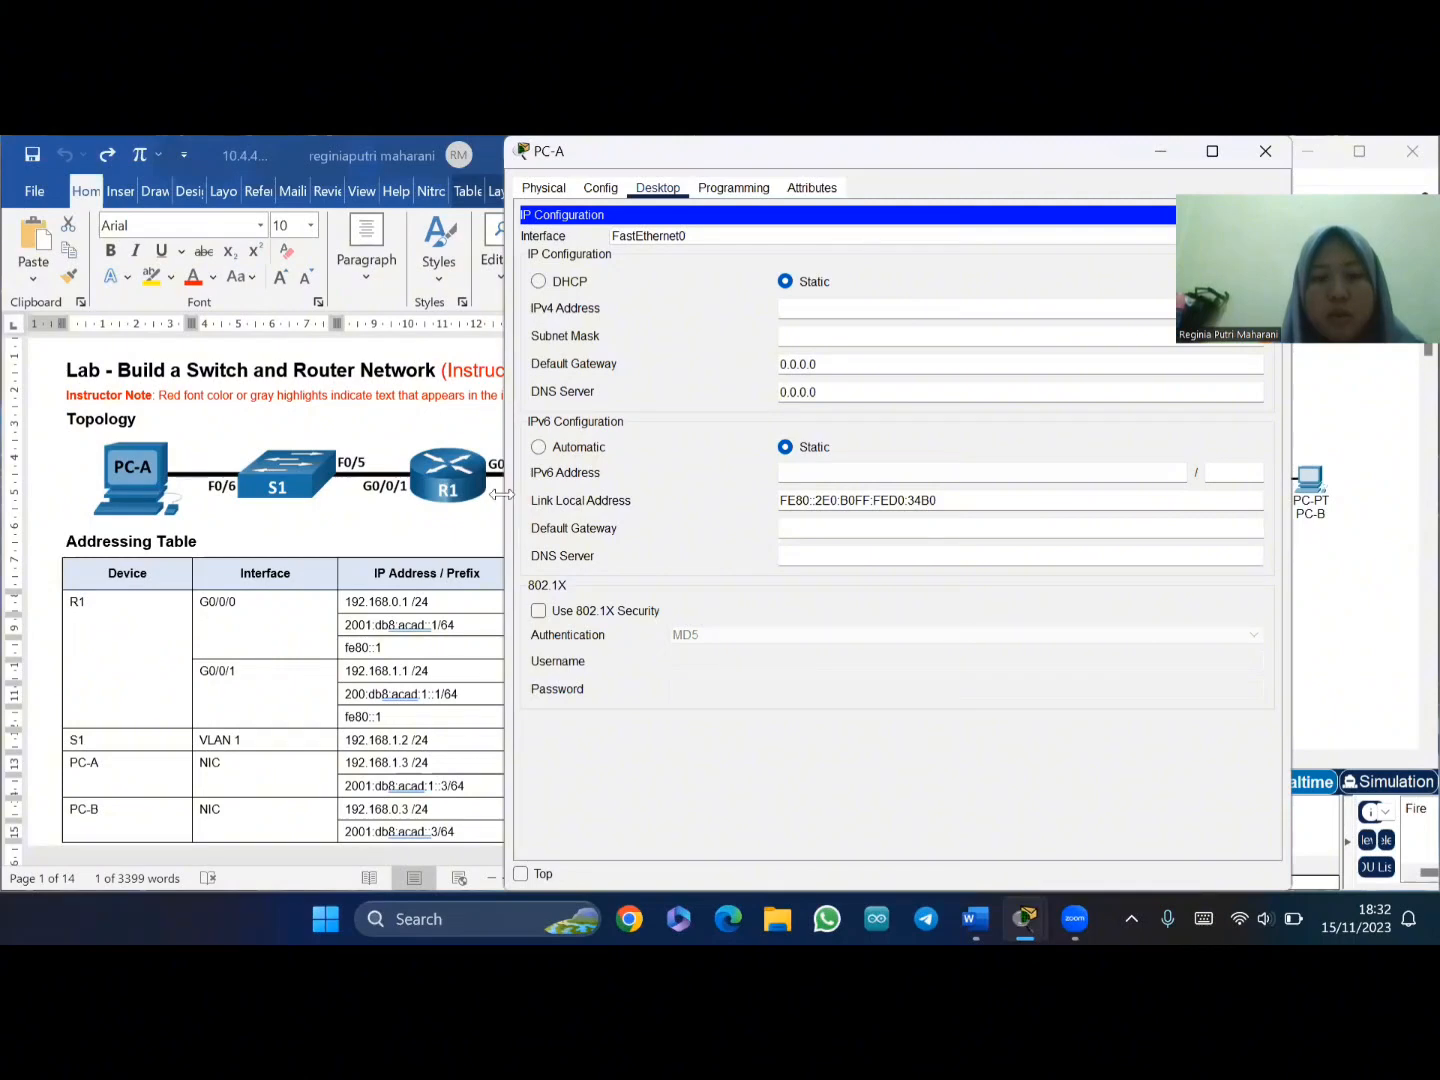
drag(501, 494, 632, 494)
- Enter 192.168.1.3 as PC-A's IPv4 address and 192.168.1.1 as its default gateway
scroll(560, 520, down, 3)
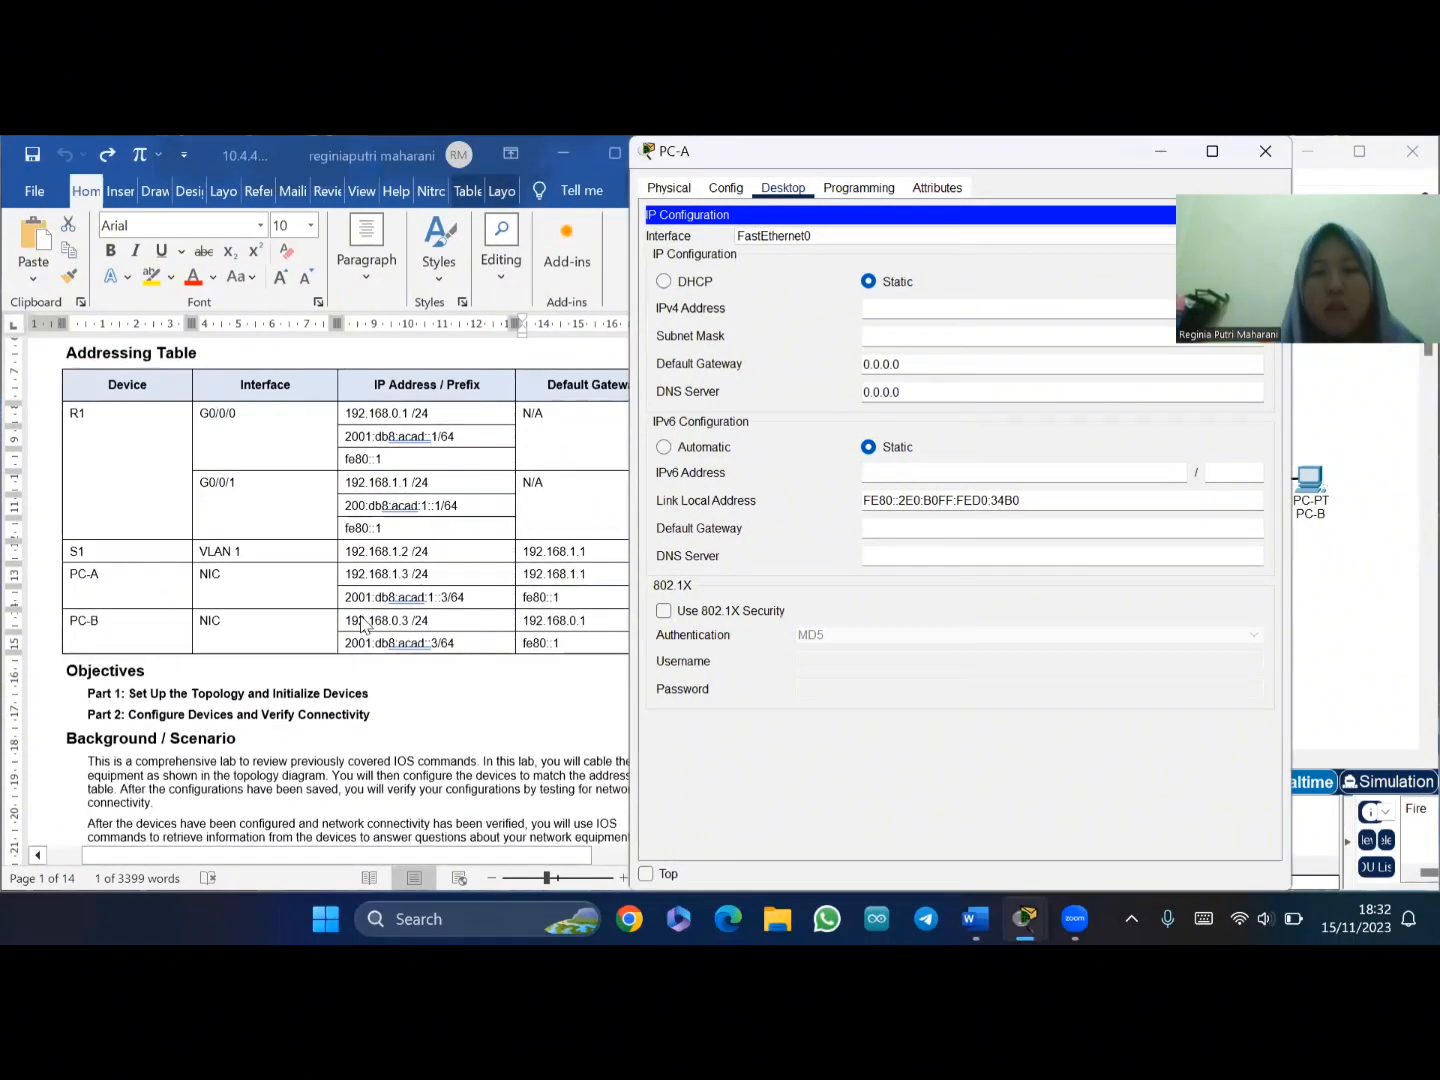
click(868, 305)
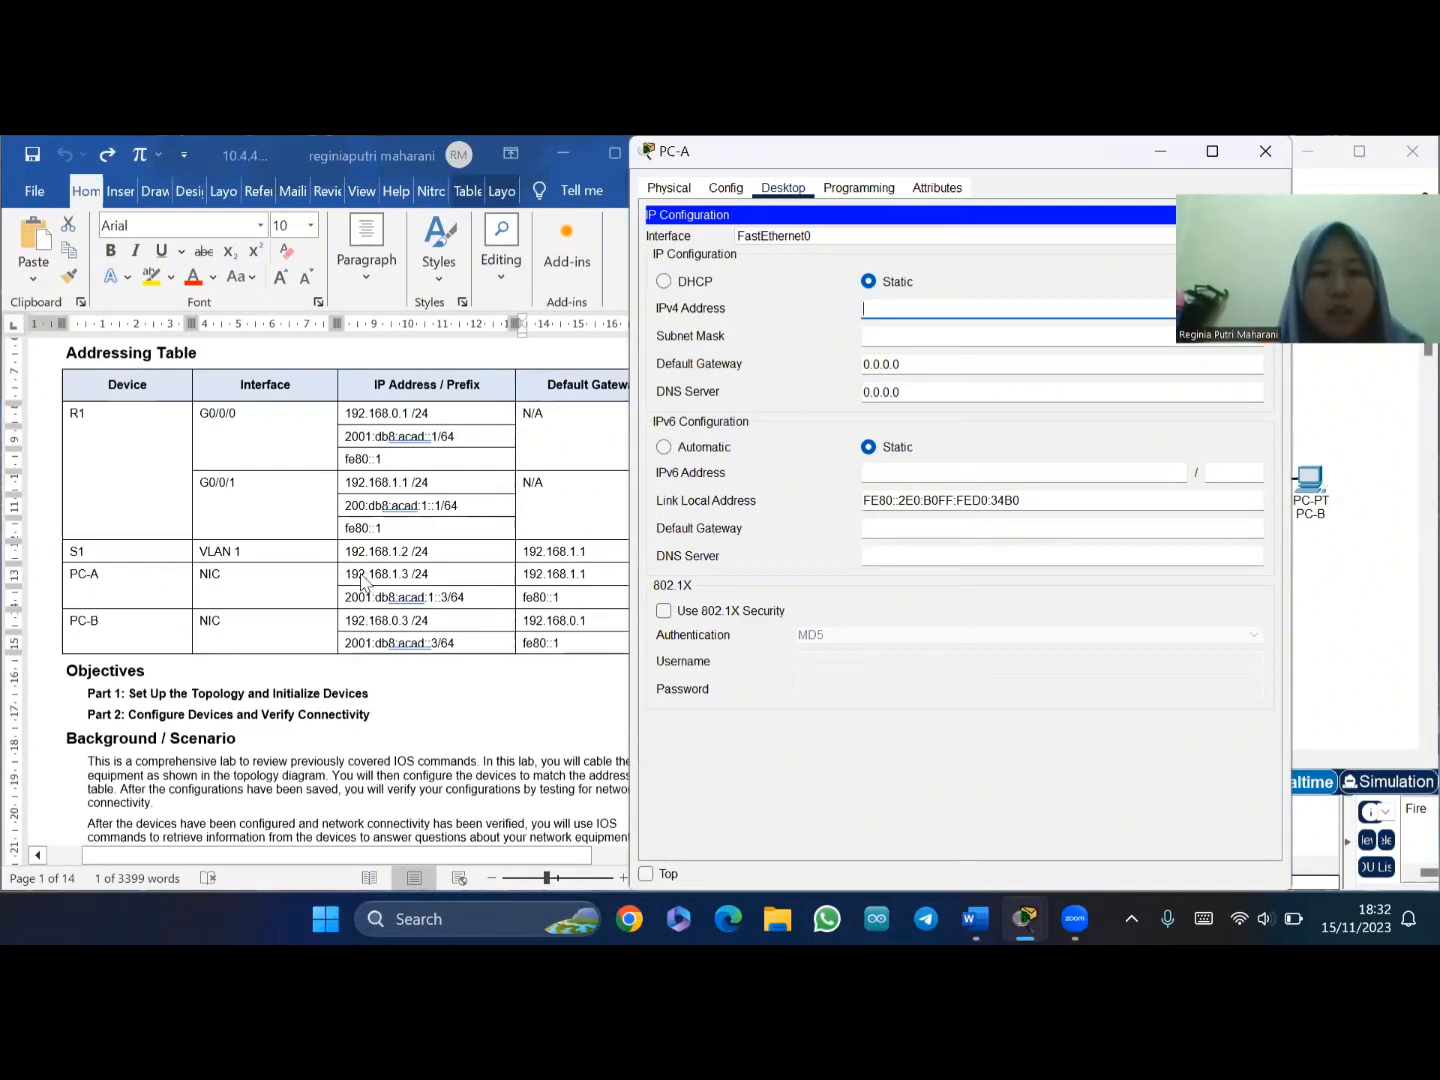
text(192)
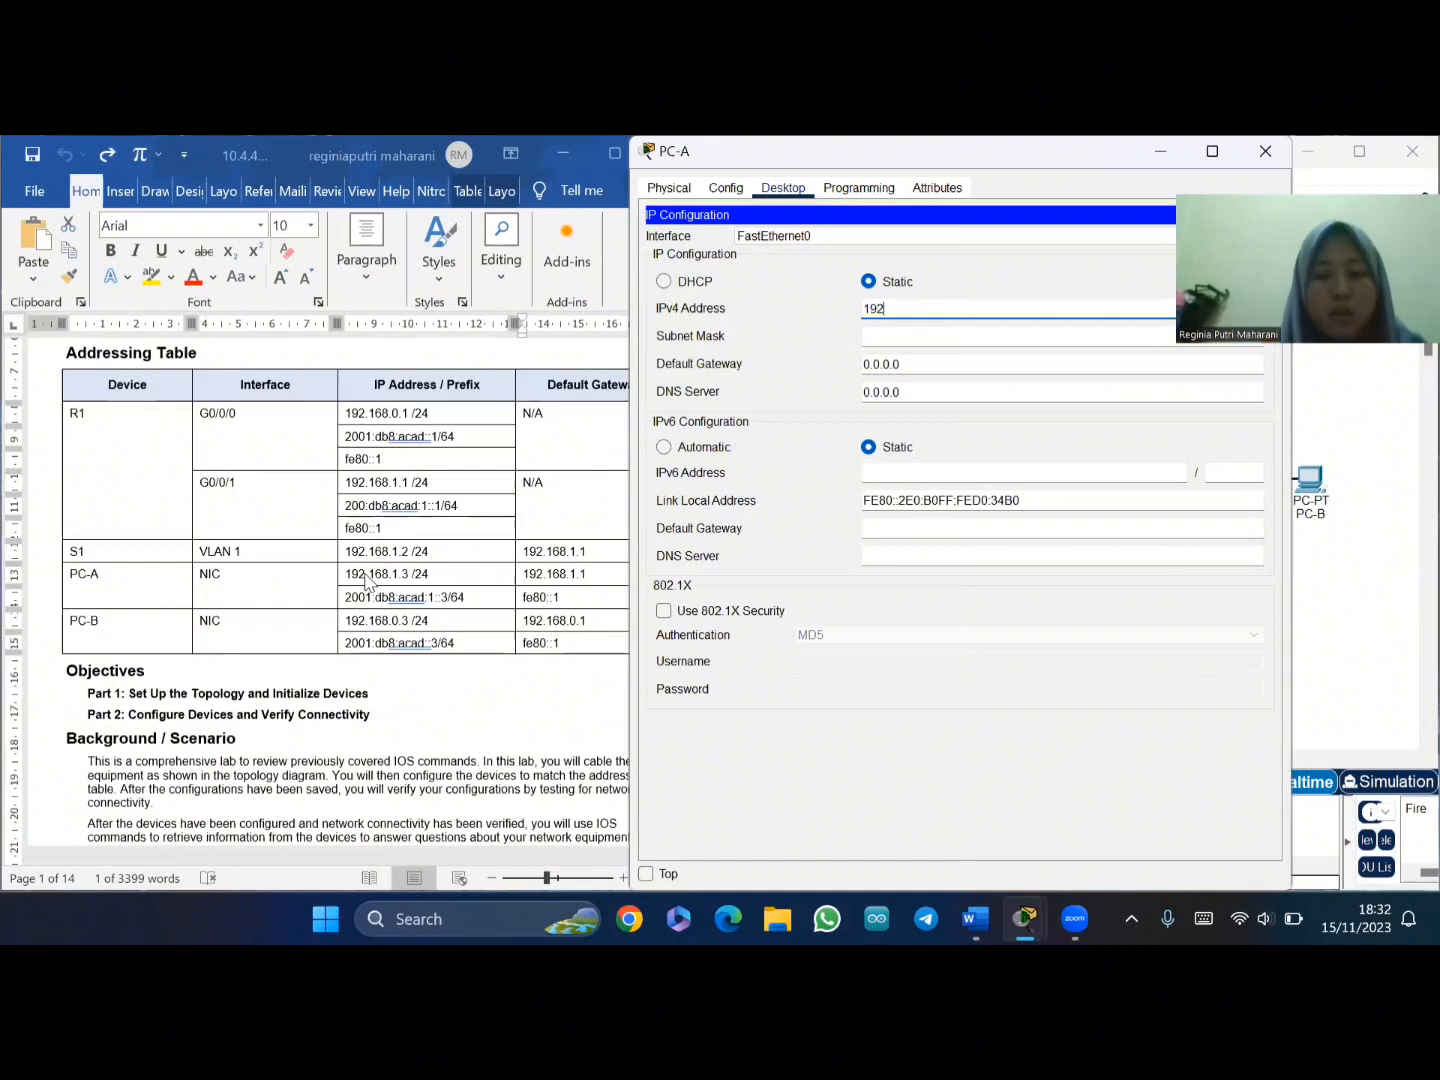
text(.1)
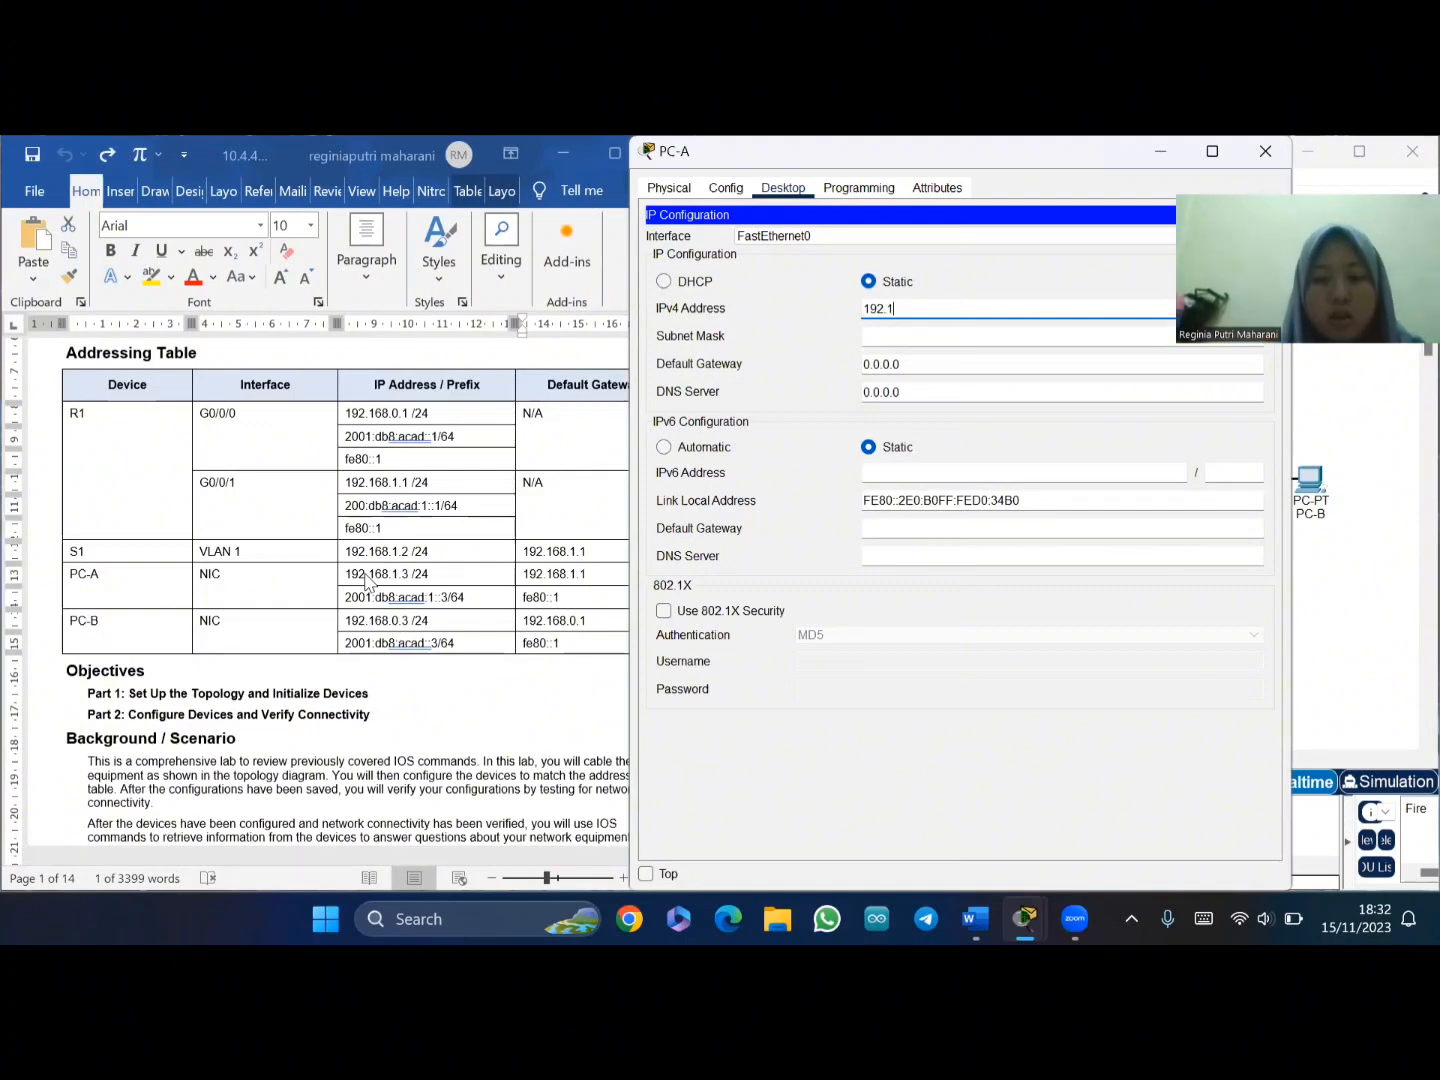
text(68.1.3)
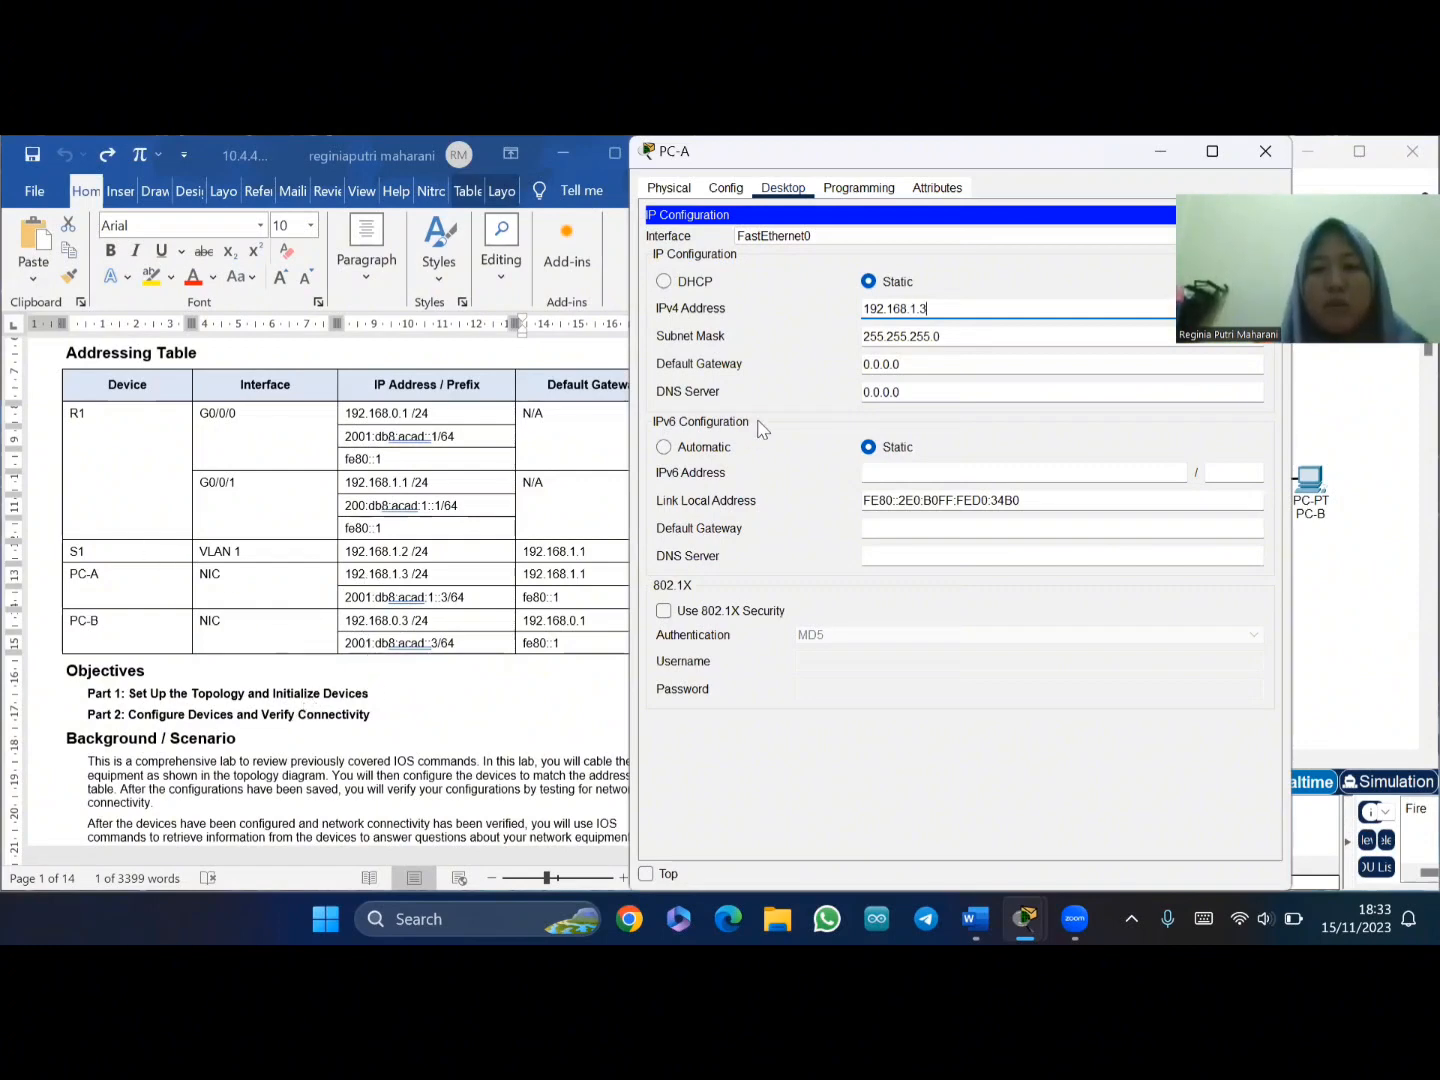
click(910, 362)
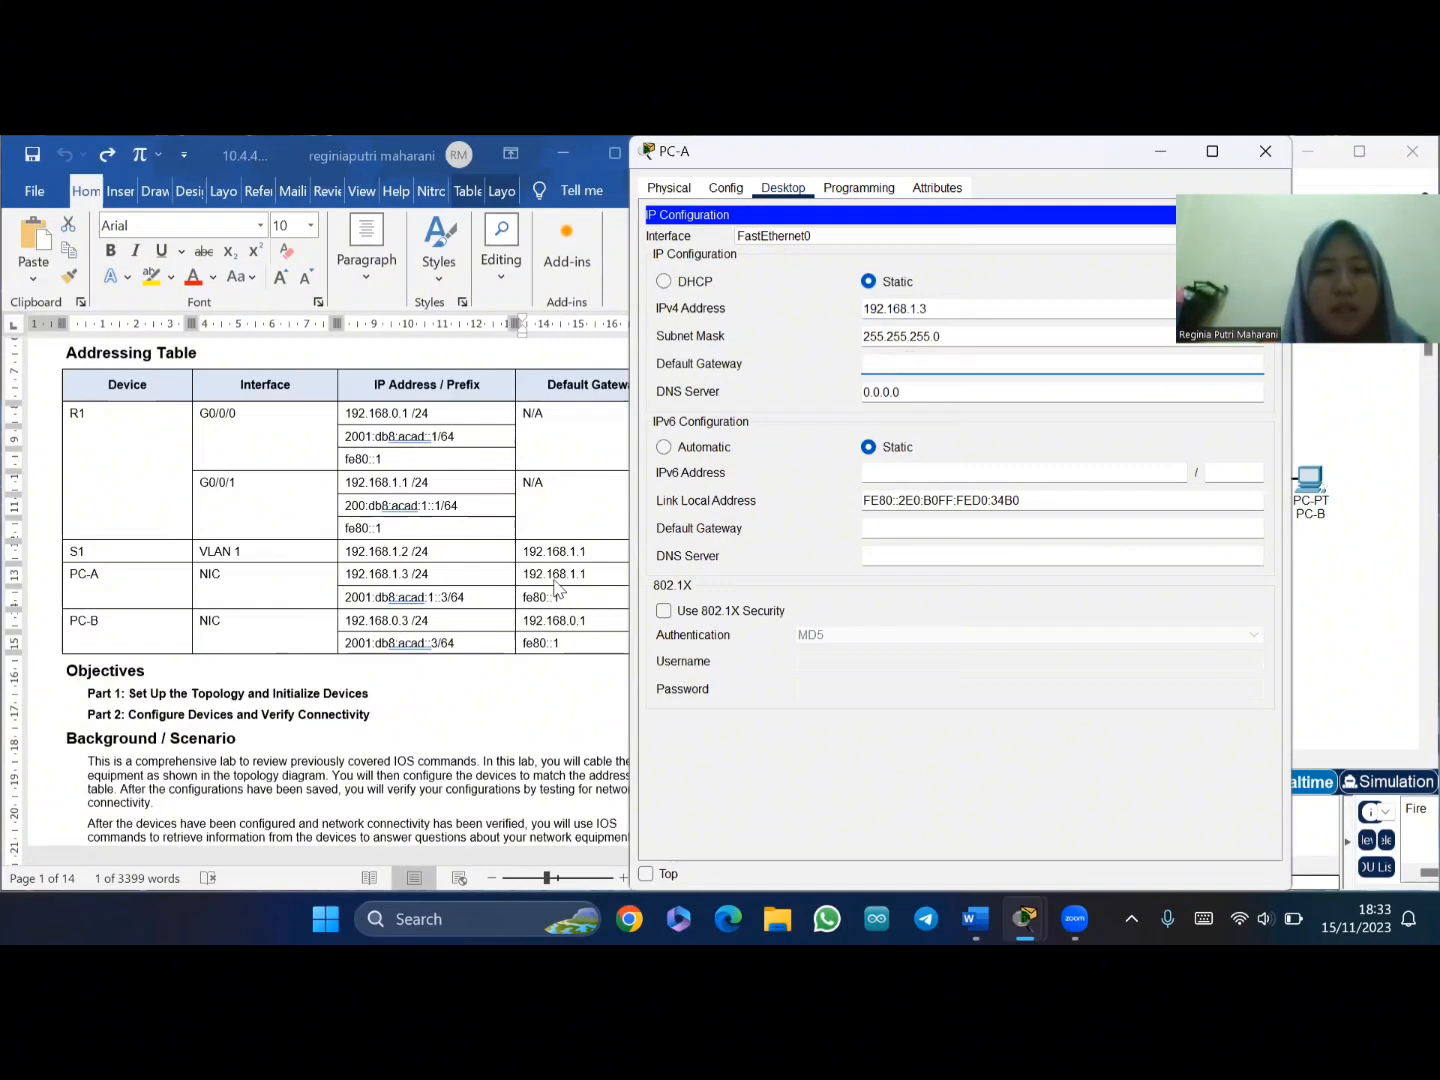
text(192)
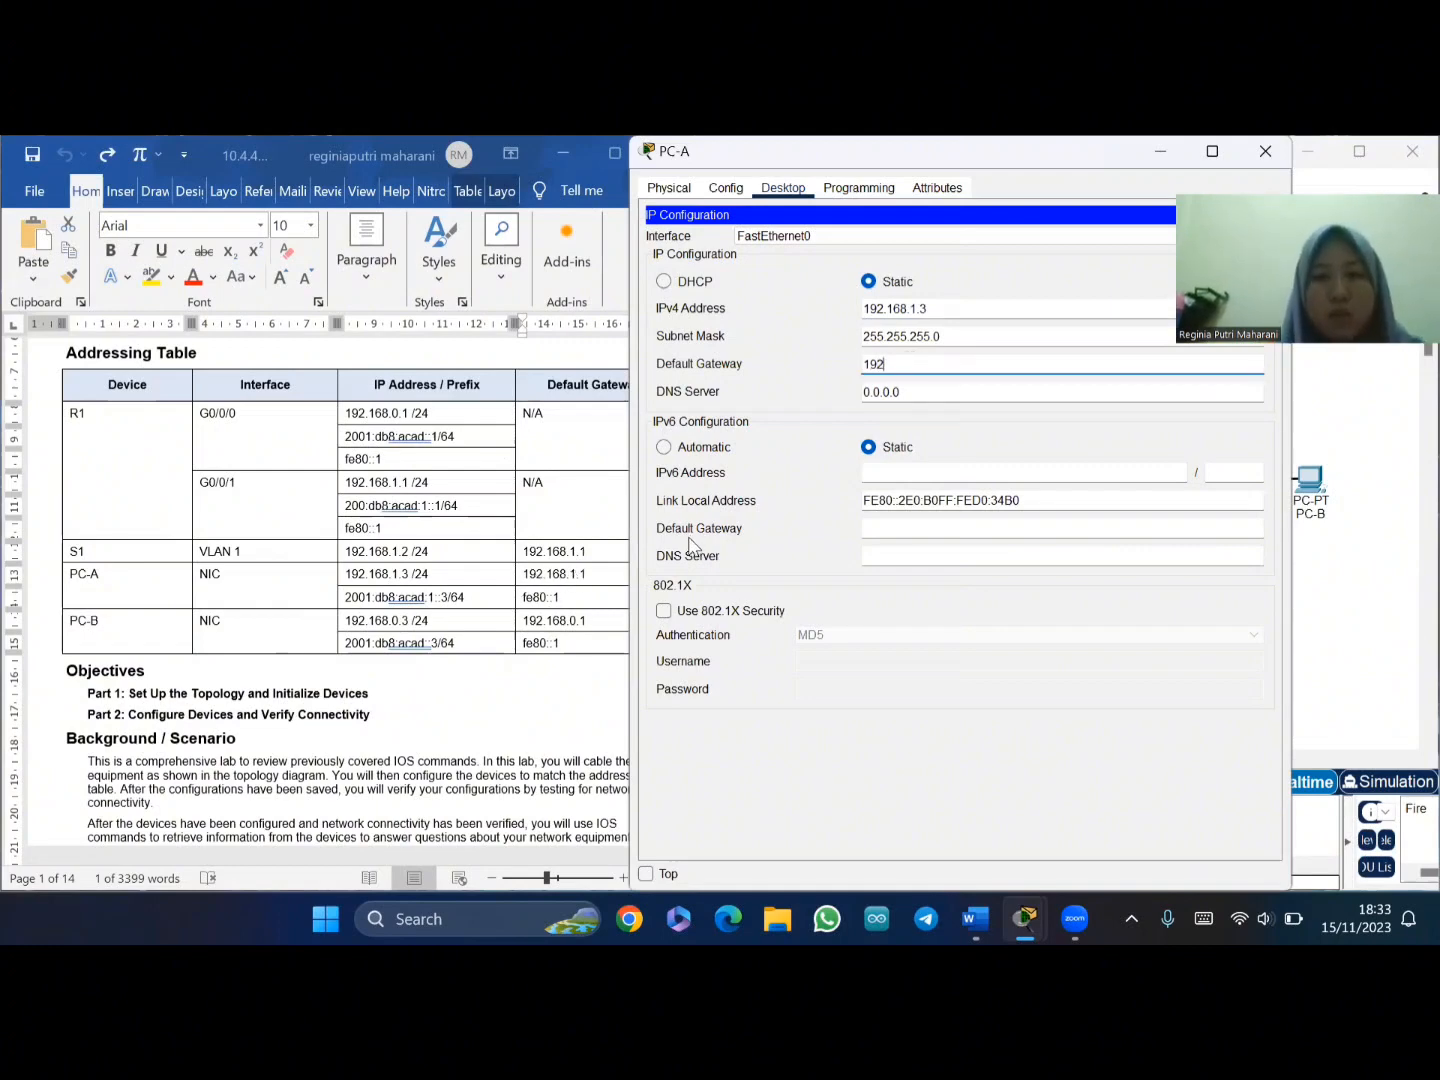
text(.168)
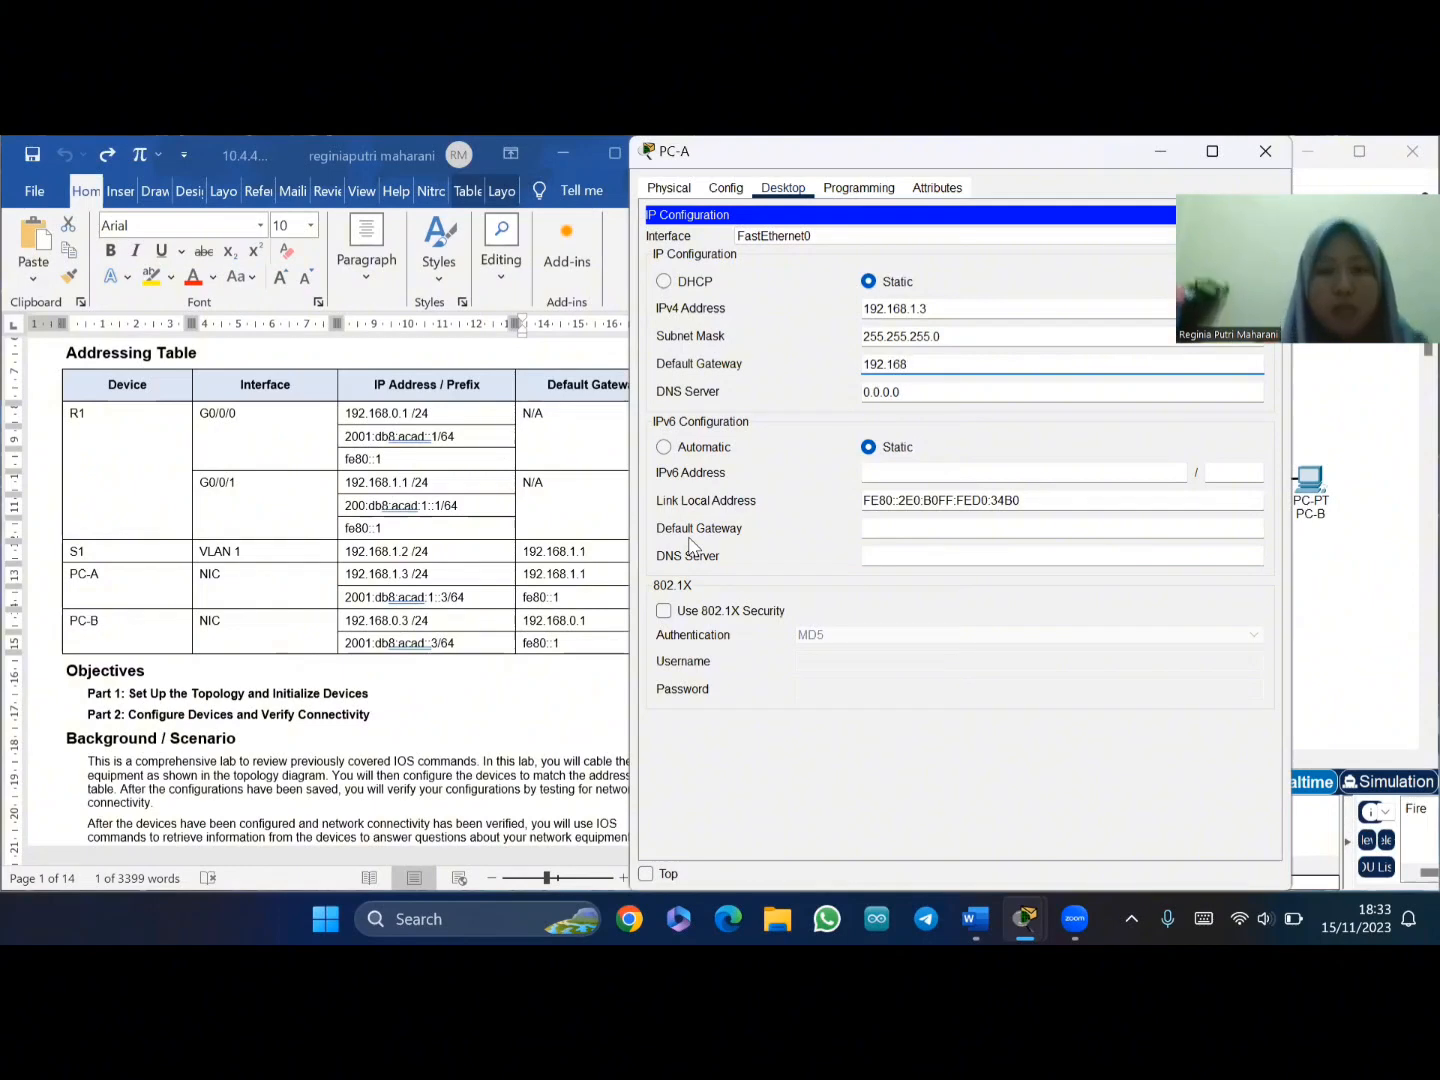
text(.1.1)
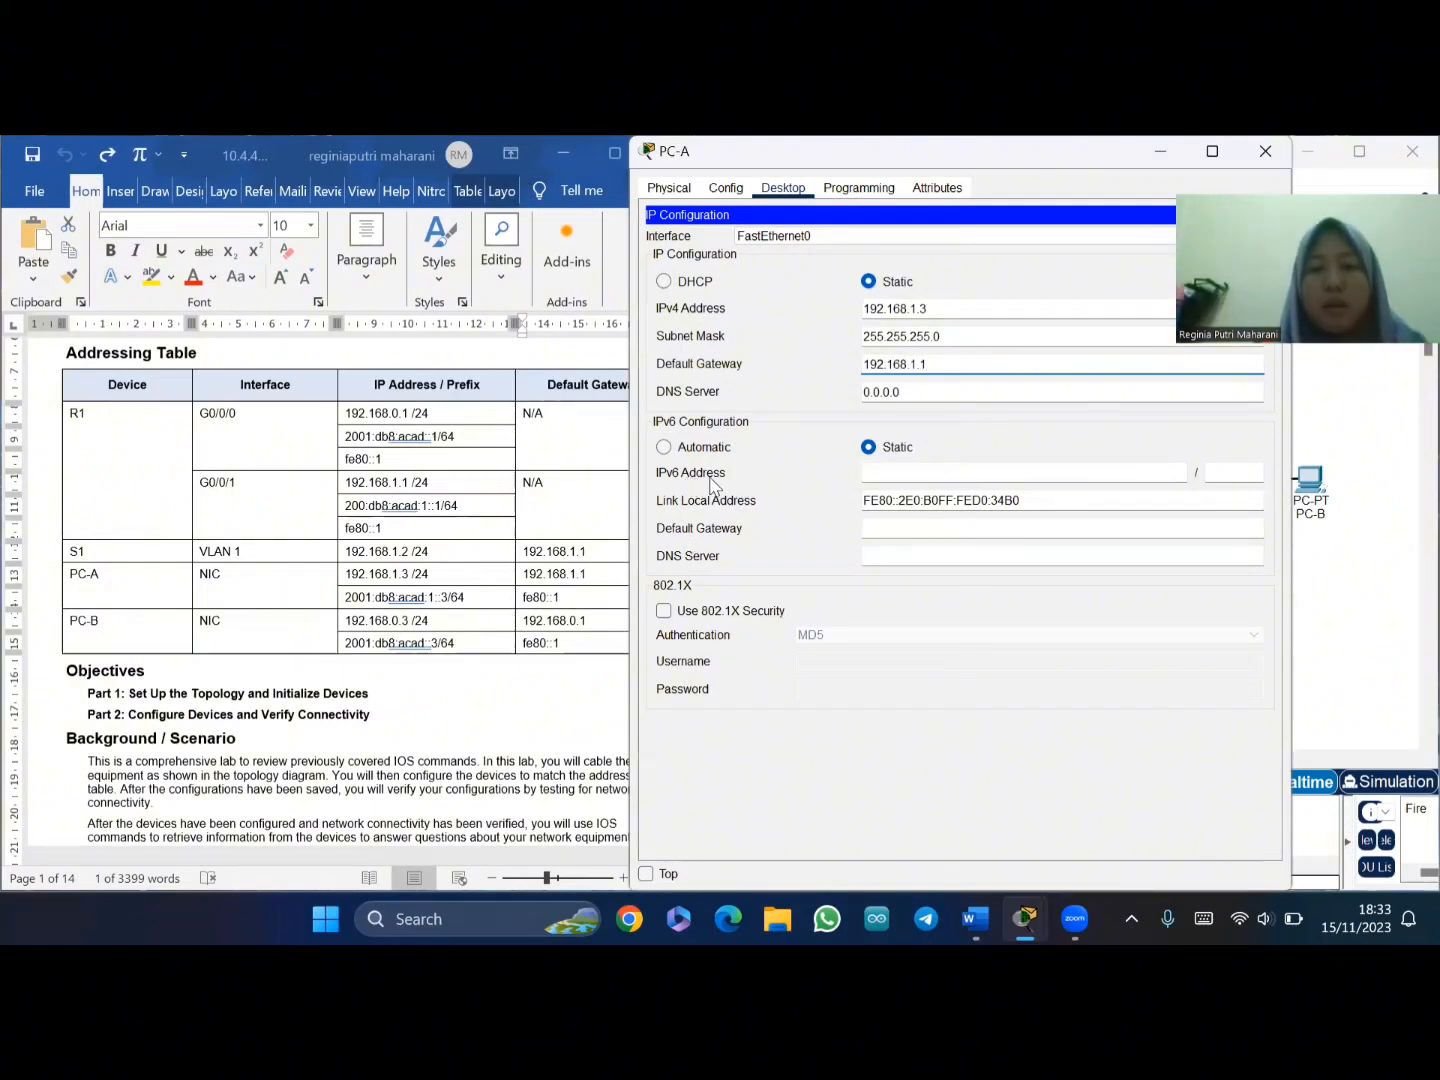
click(883, 478)
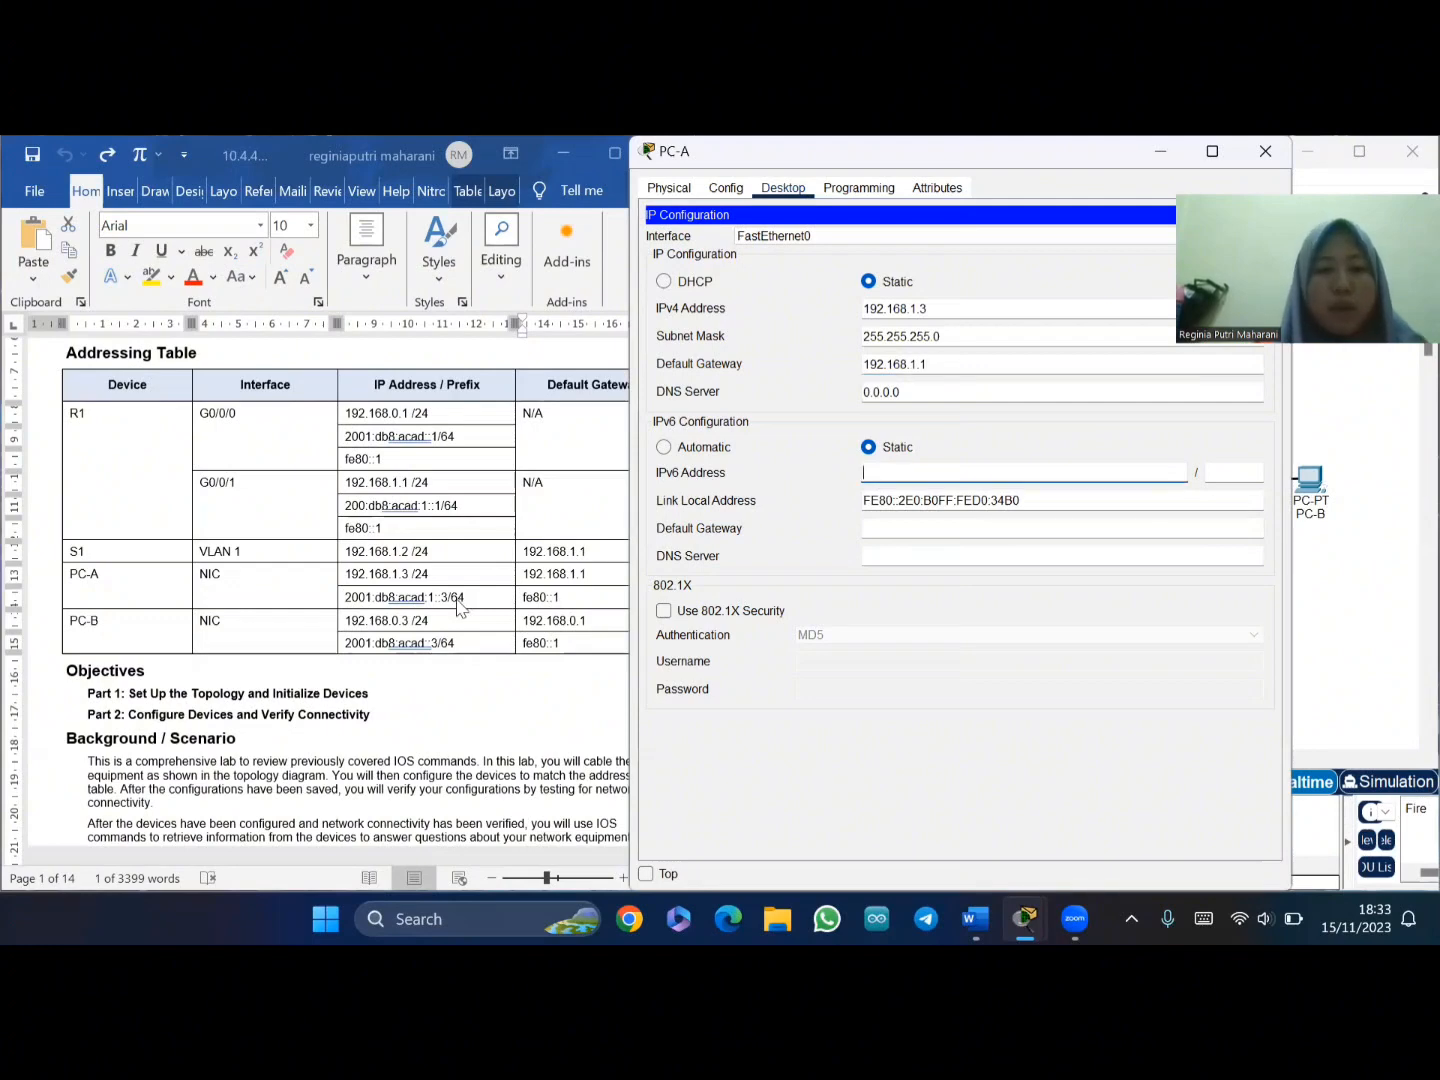
- Paste 2001:db8:acad:1::3 from the addressing table as PC-A's IPv6 address with prefix 64
click(347, 597)
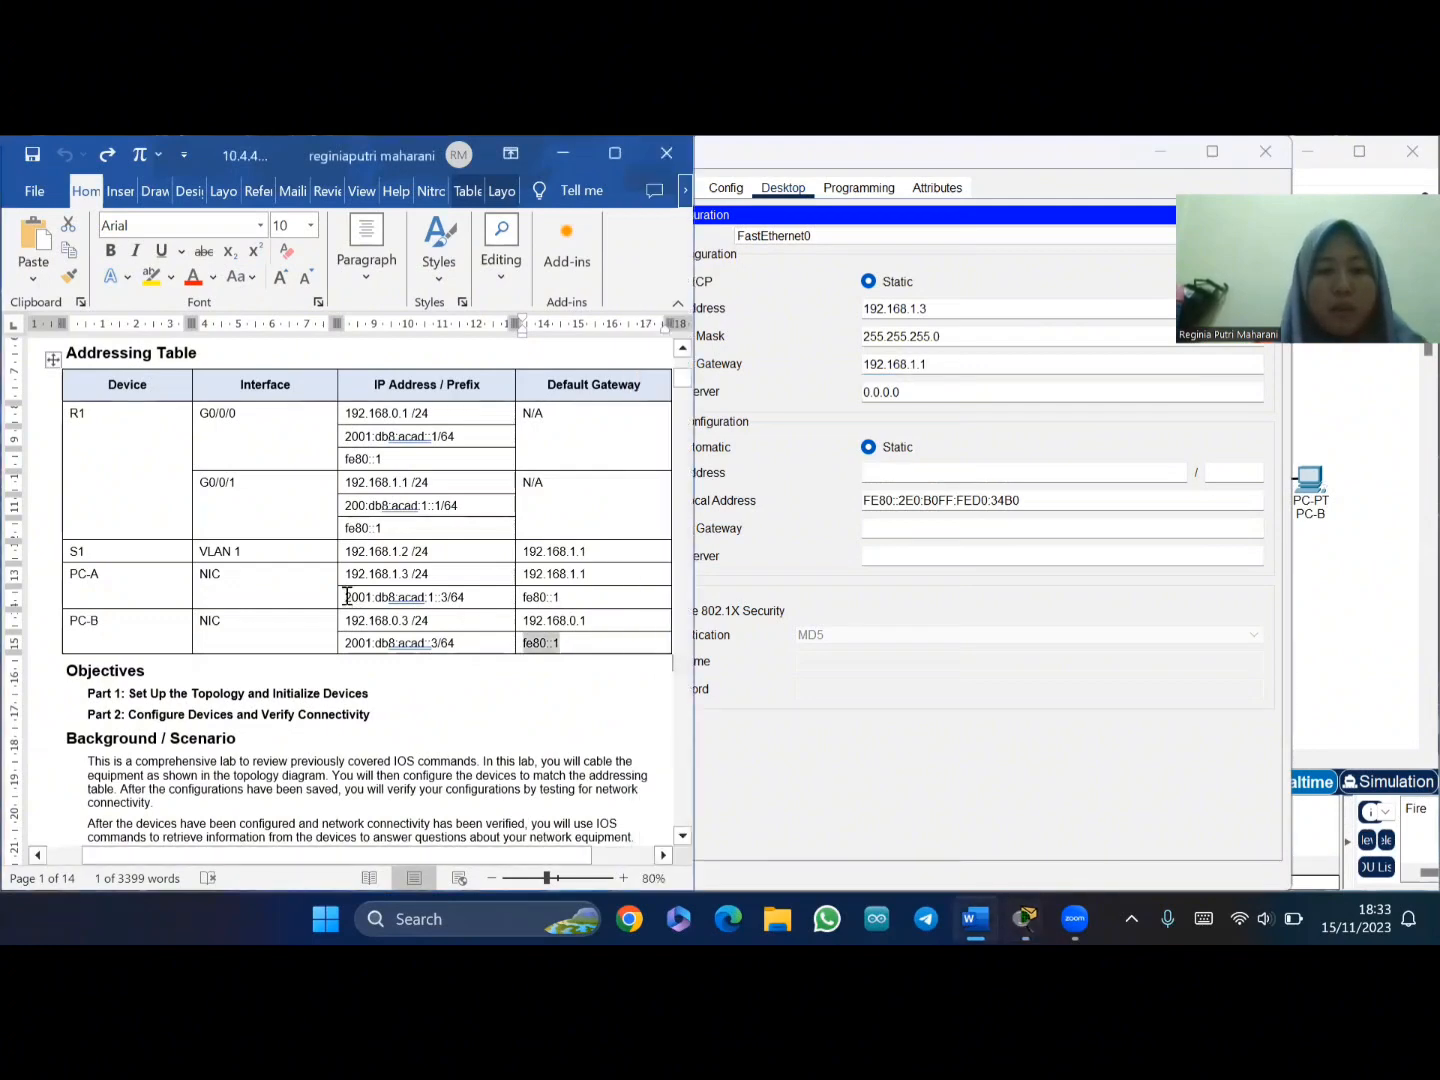
drag(347, 597, 453, 597)
key(ctrl+c)
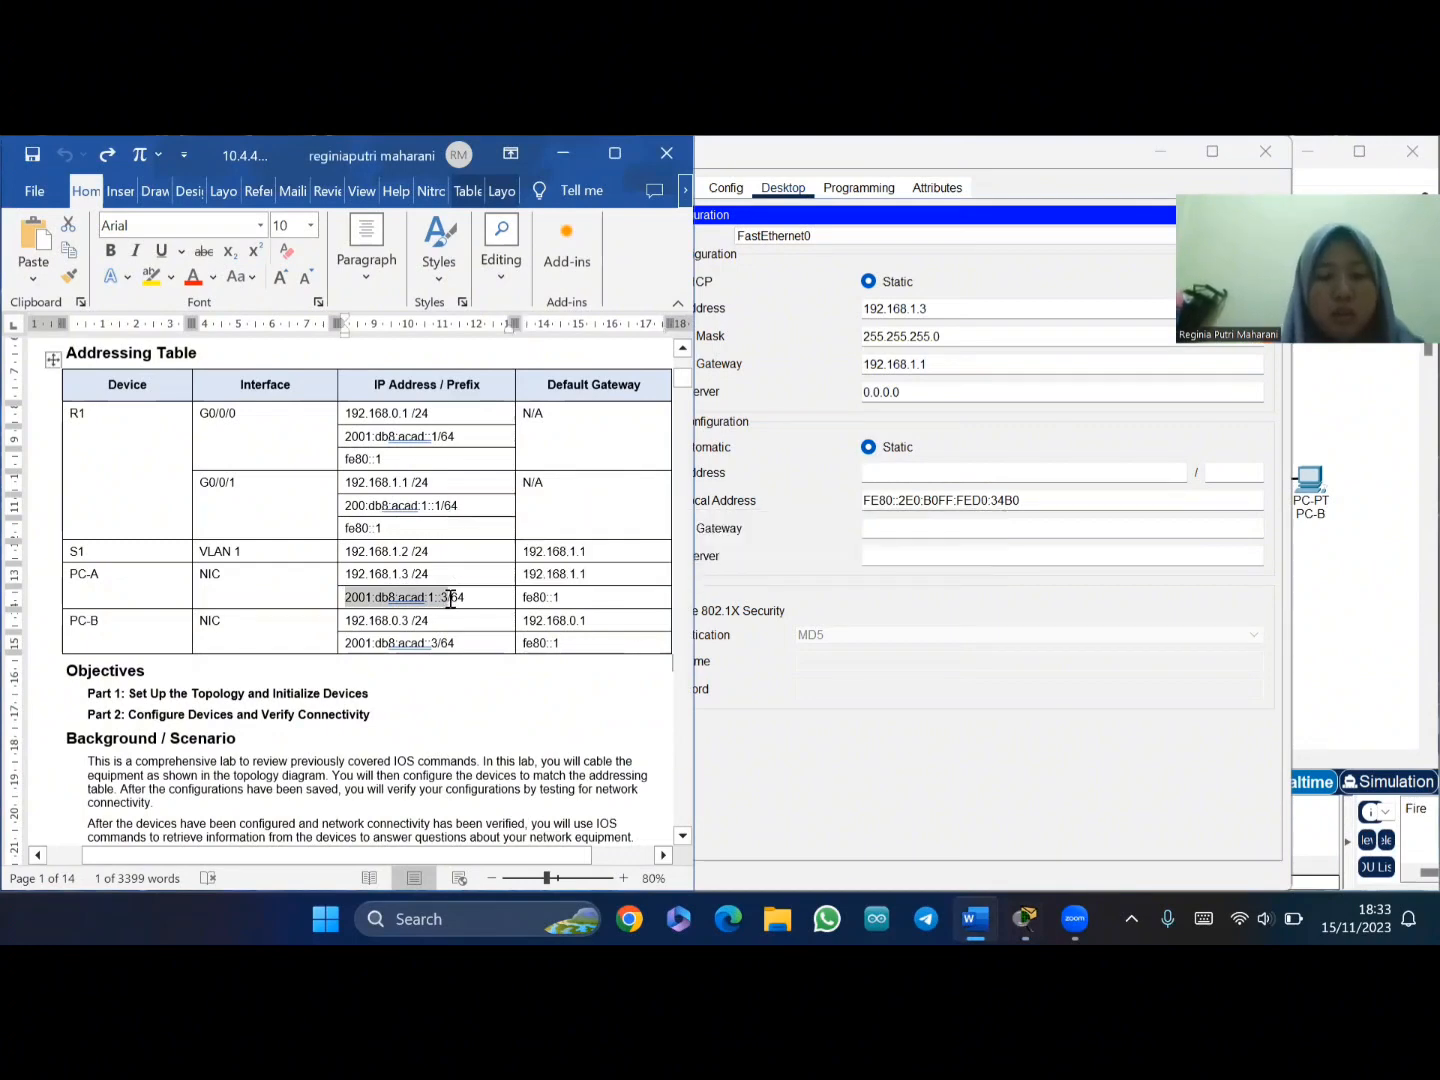
click(927, 471)
key(ctrl+v)
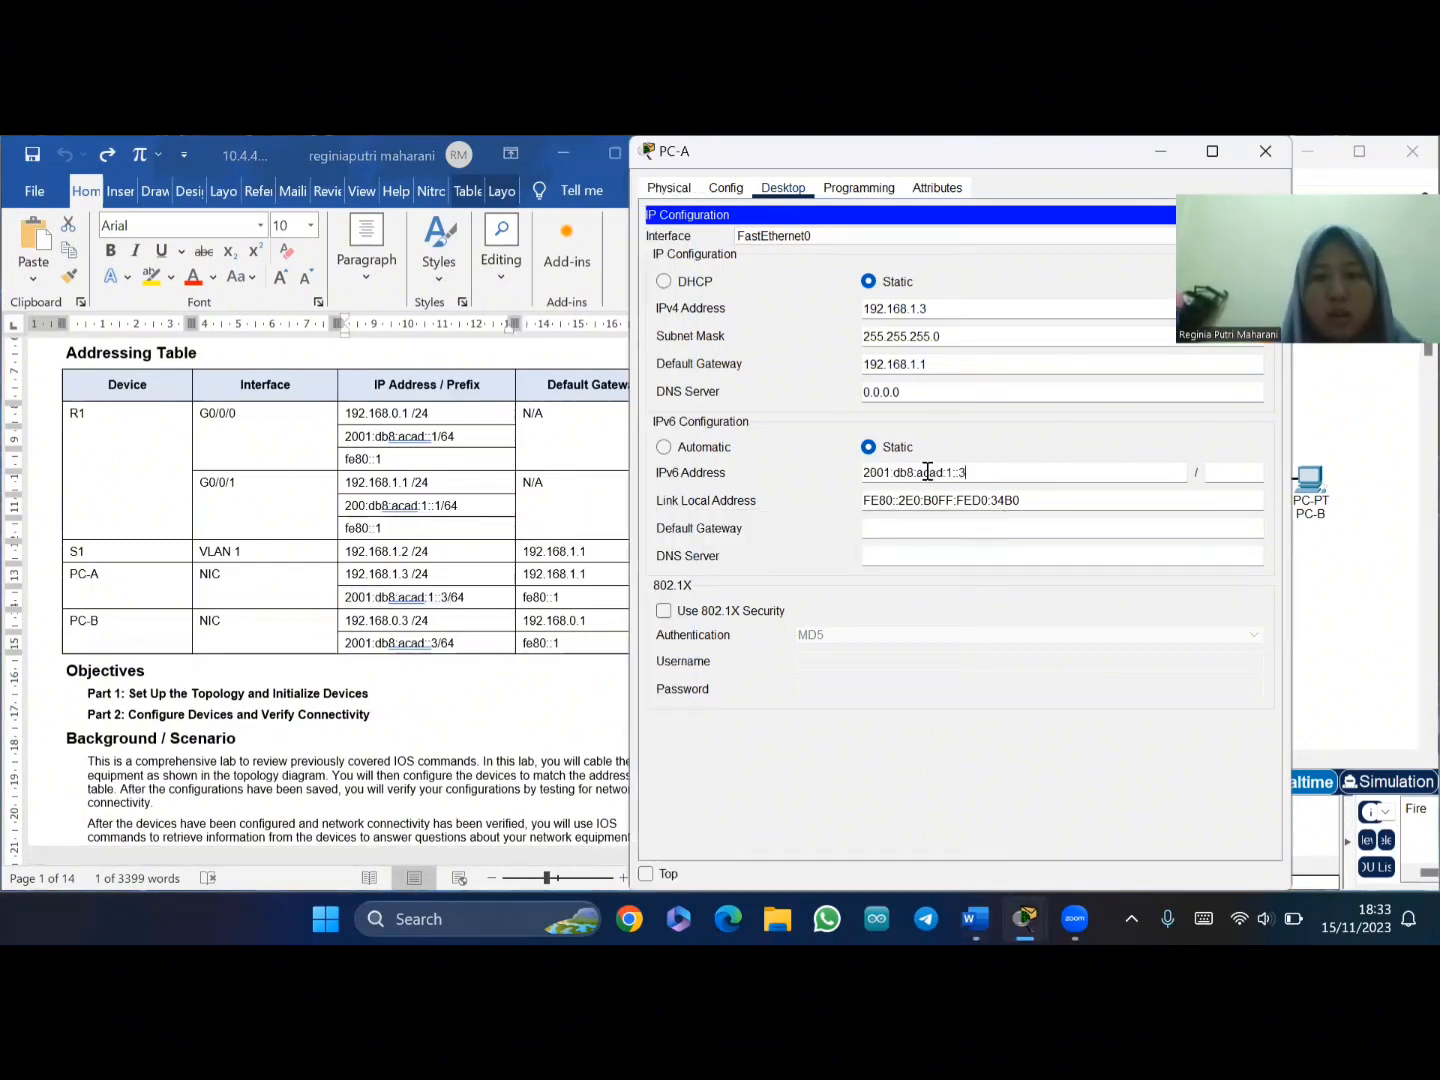
click(1237, 478)
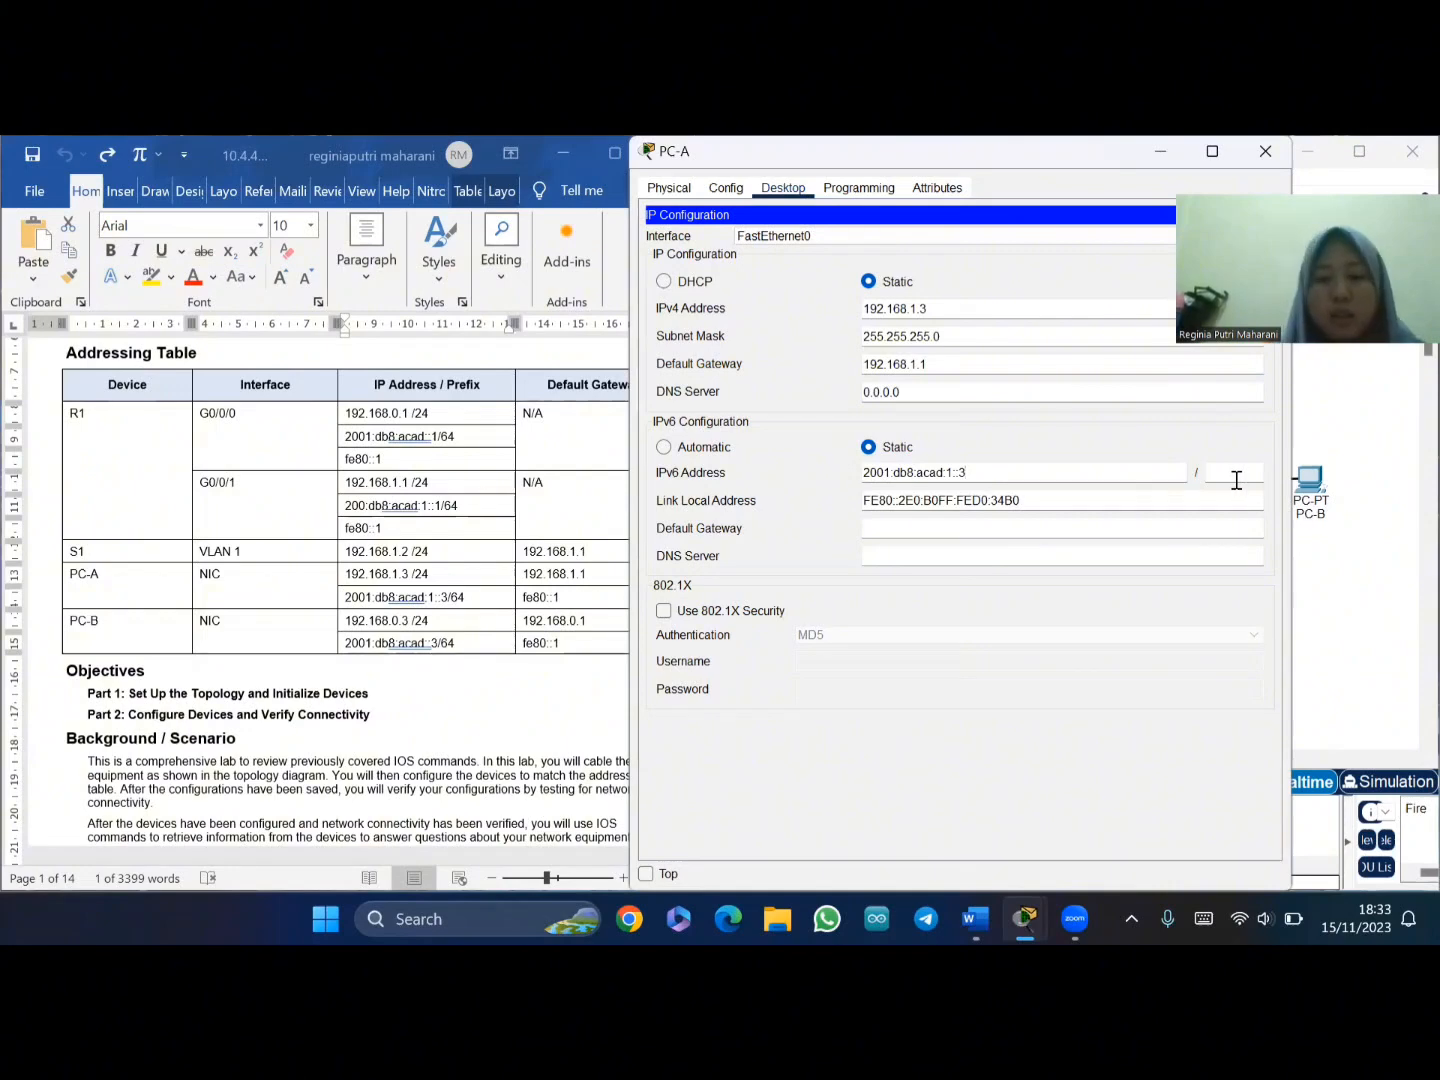
text(64)
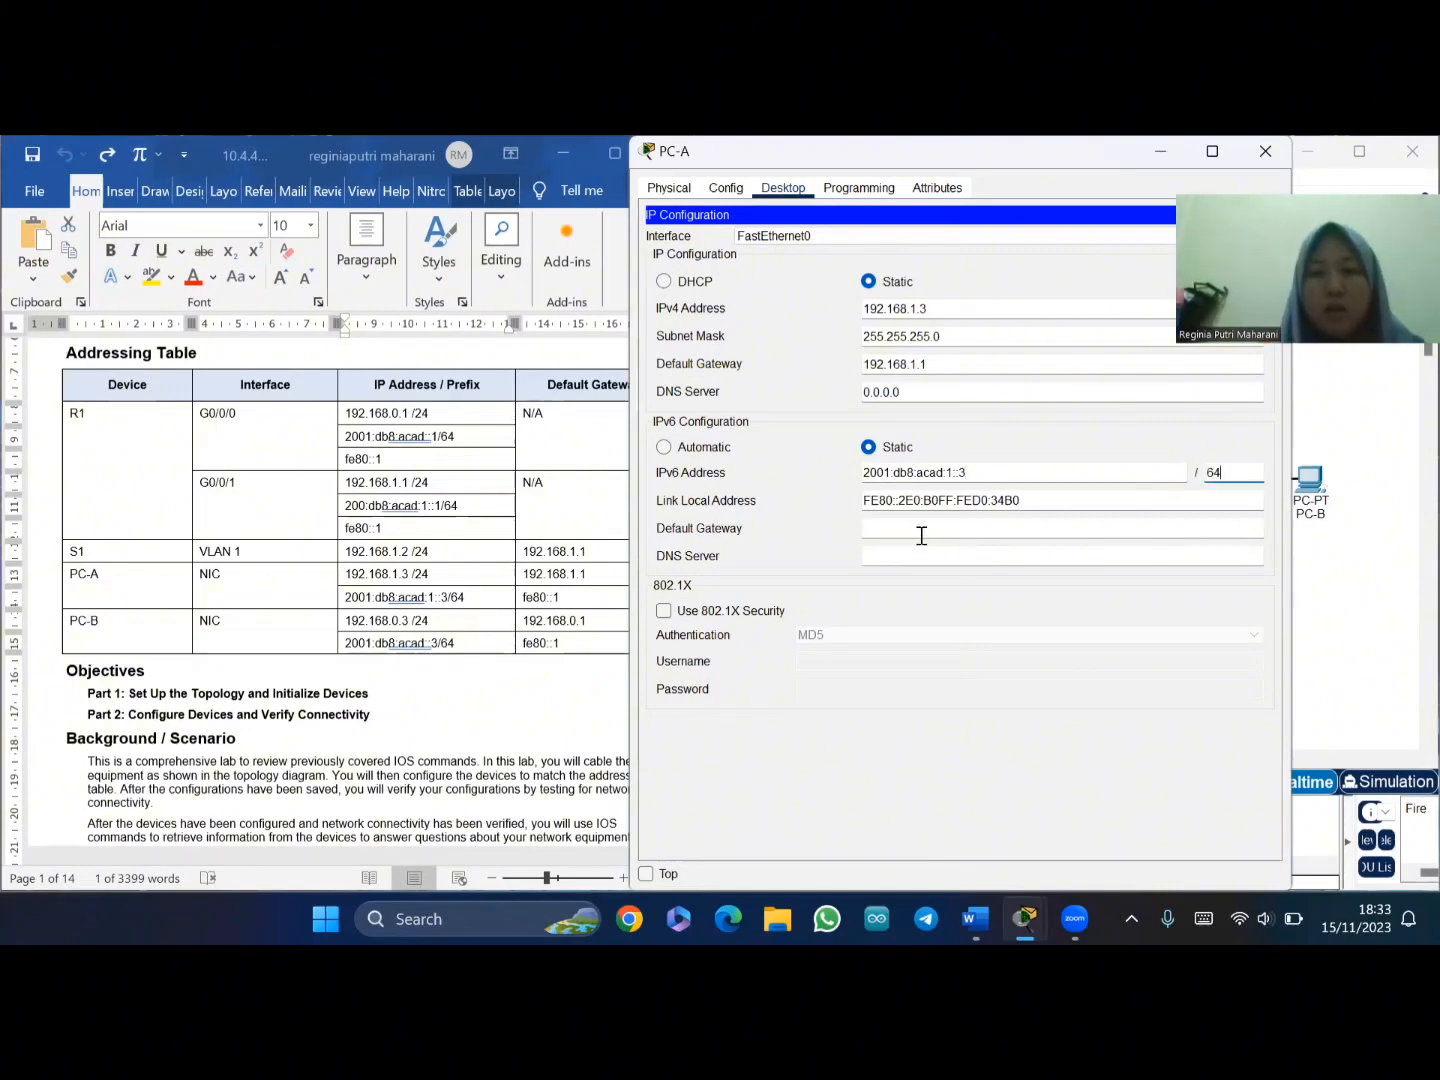
- Copy fe80::1 from the table into PC-A's IPv6 default gateway and close the window
click(521, 603)
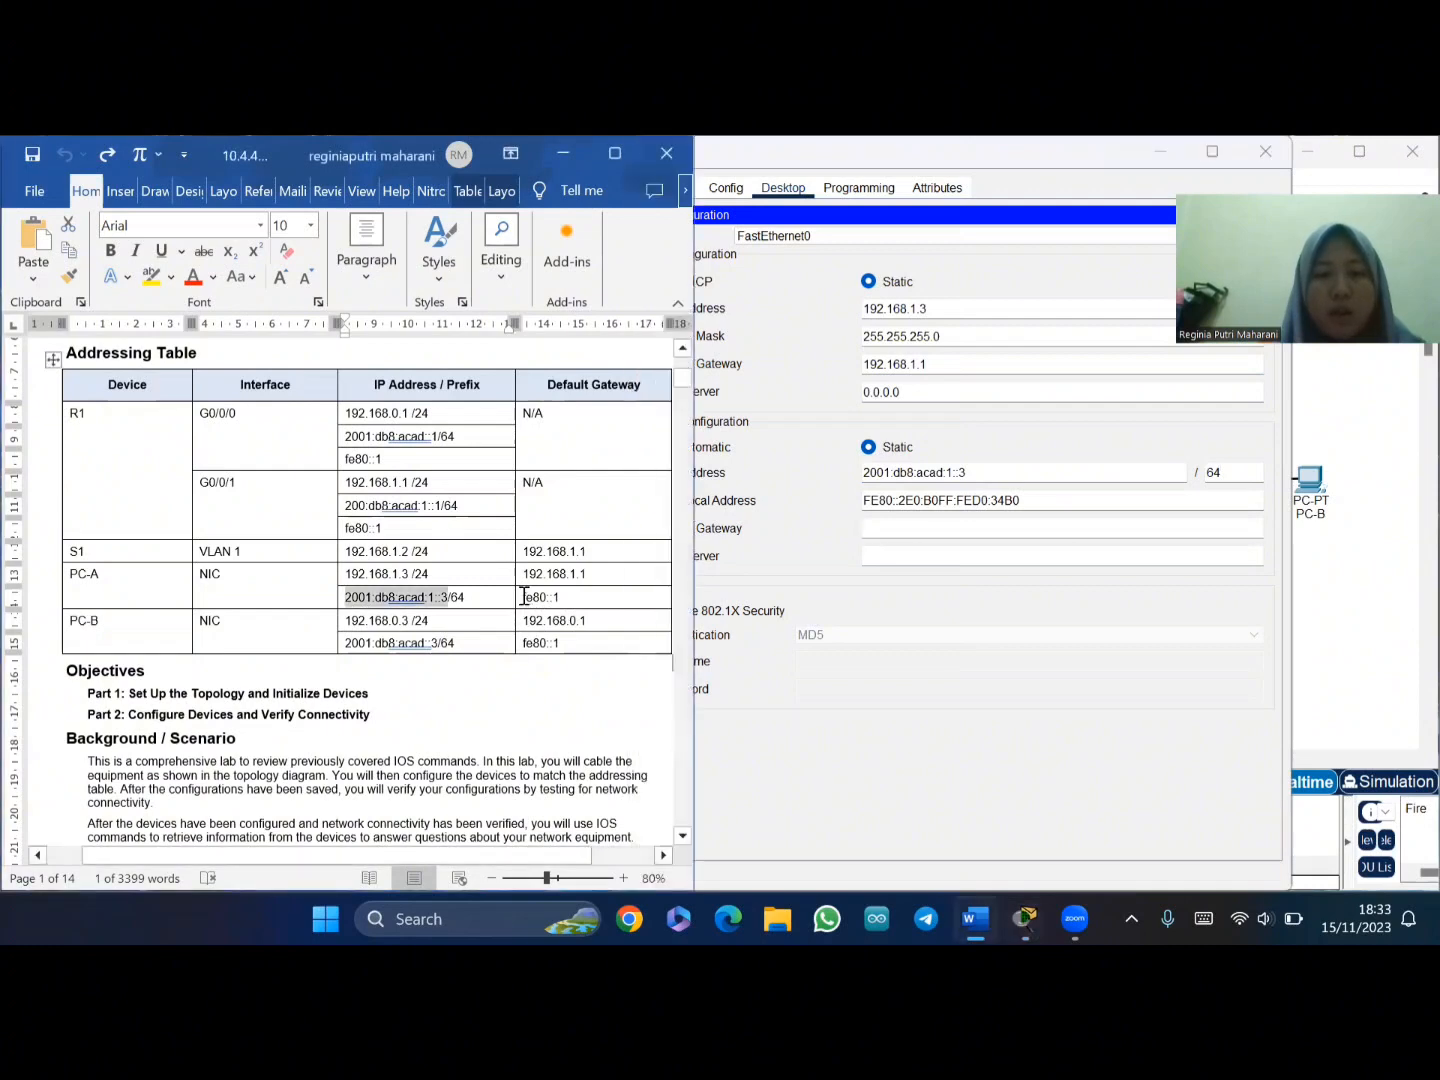
drag(523, 597, 562, 600)
key(ctrl+c)
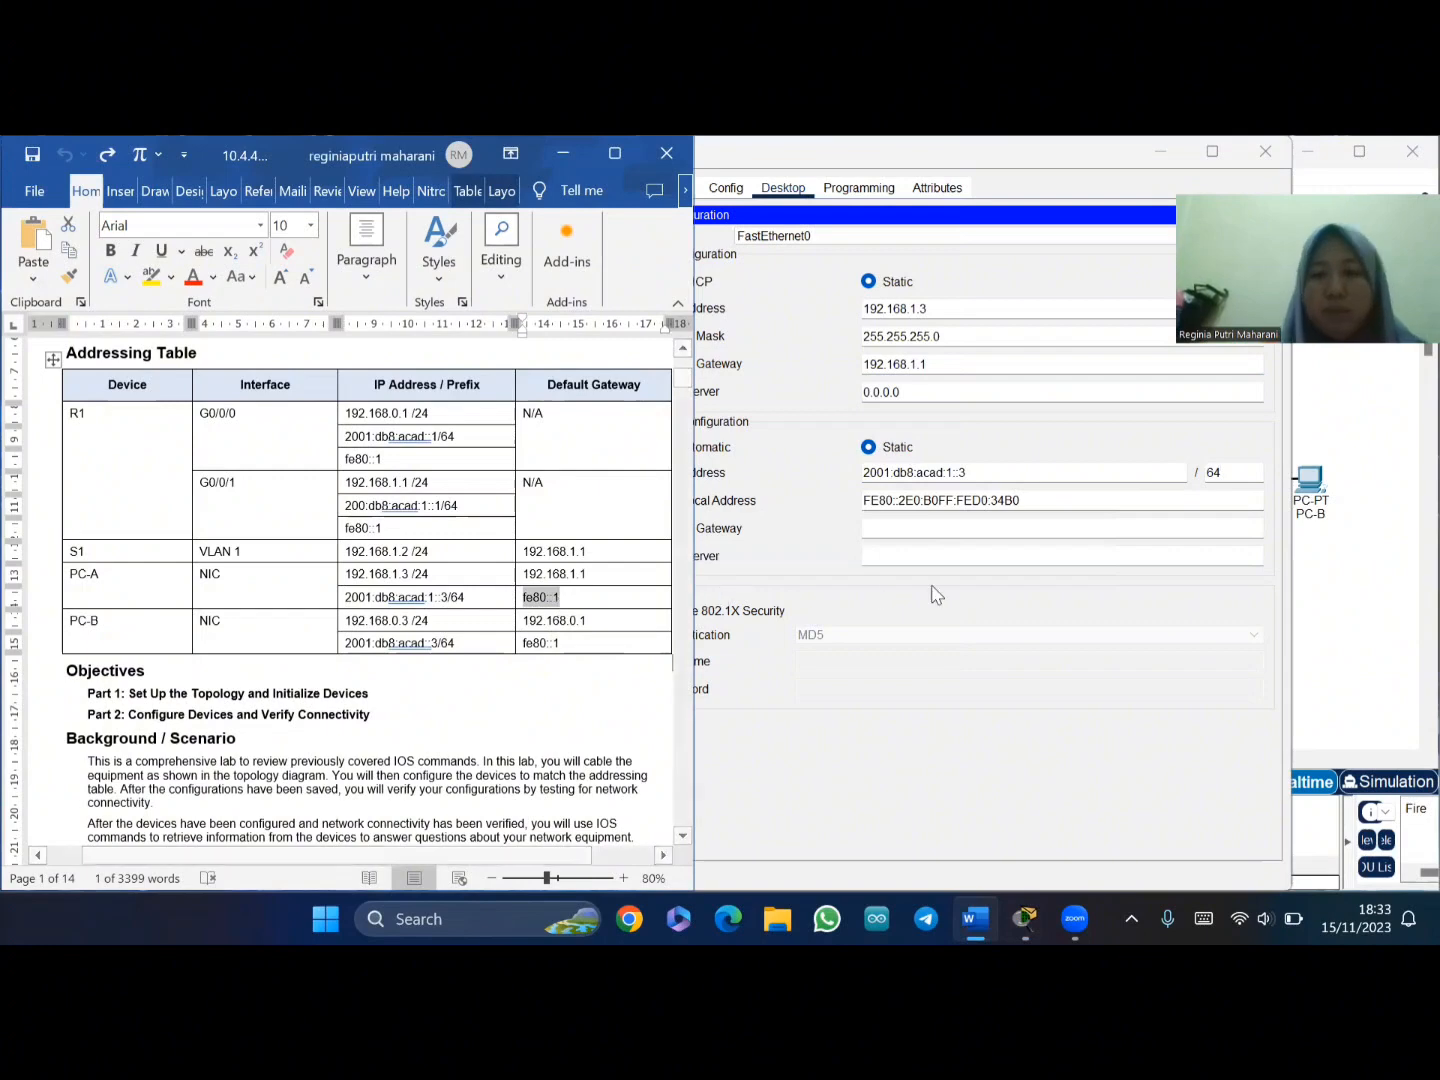
click(929, 528)
key(ctrl+v)
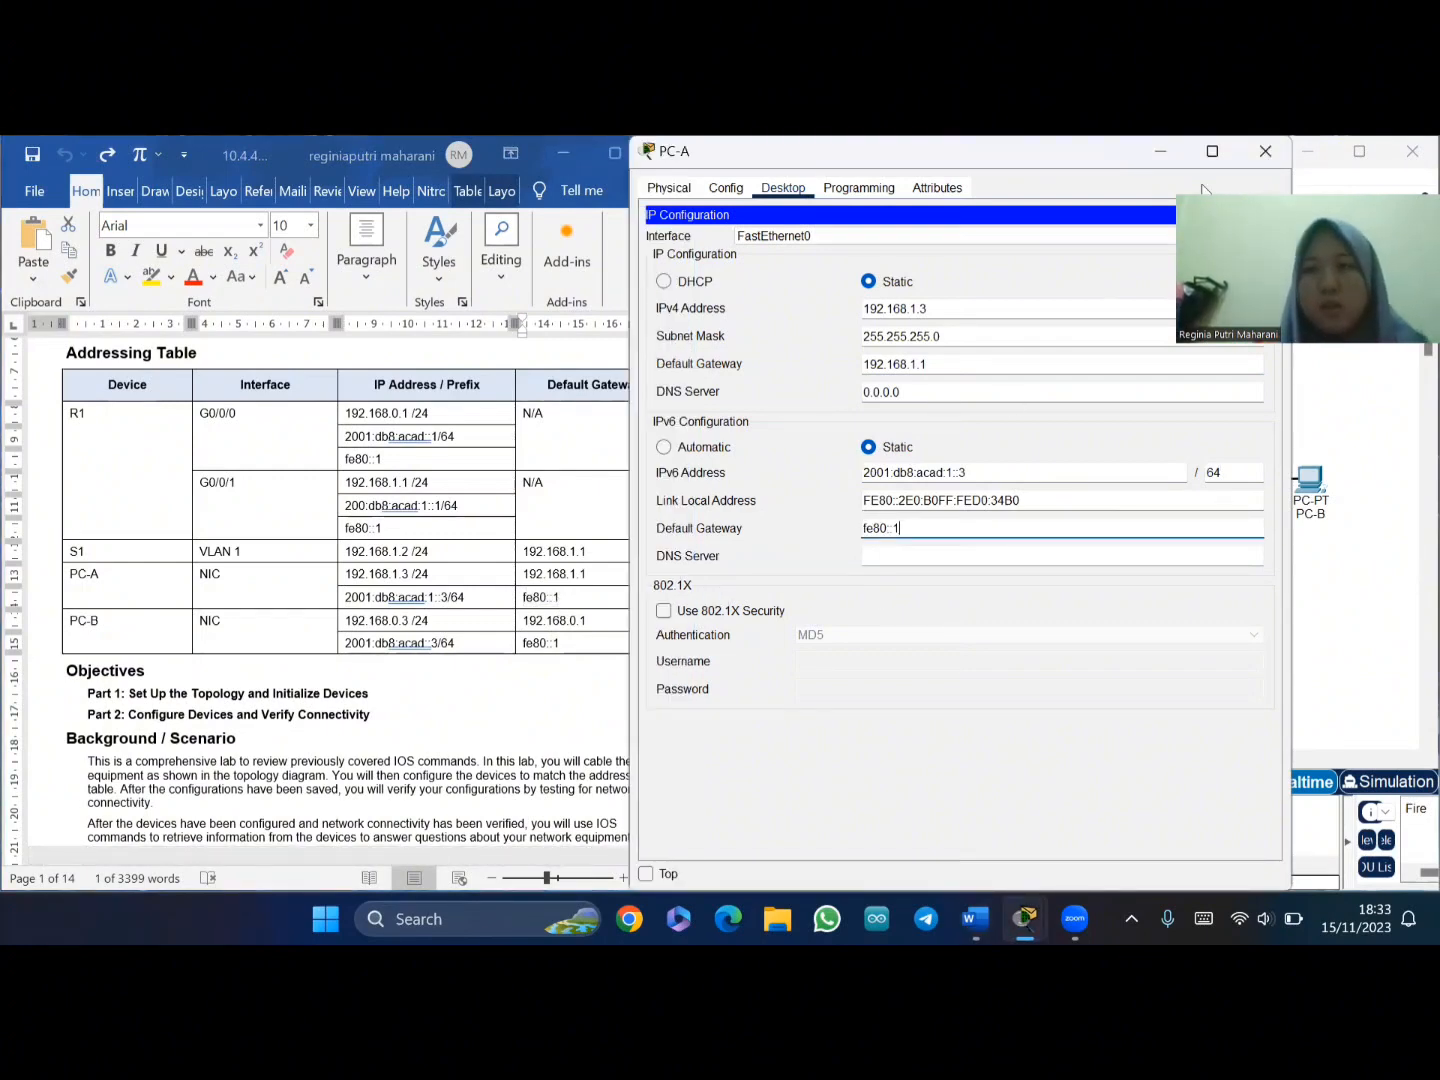
click(1265, 151)
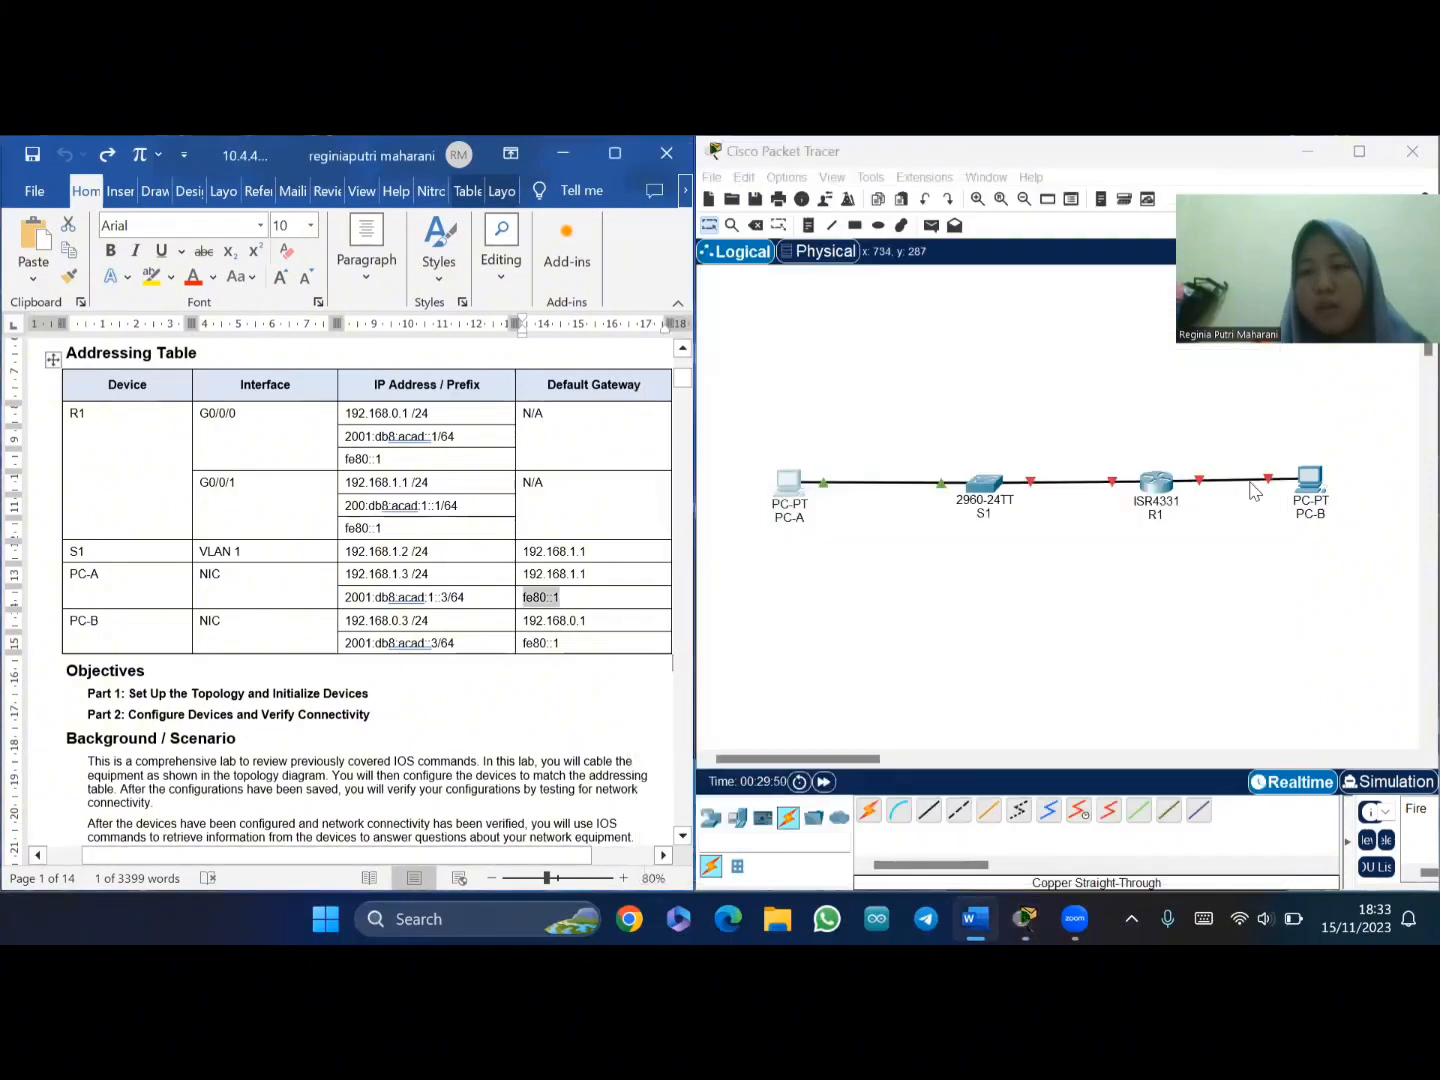
- Open the IP Configuration page on PC-B's Desktop
click(1299, 482)
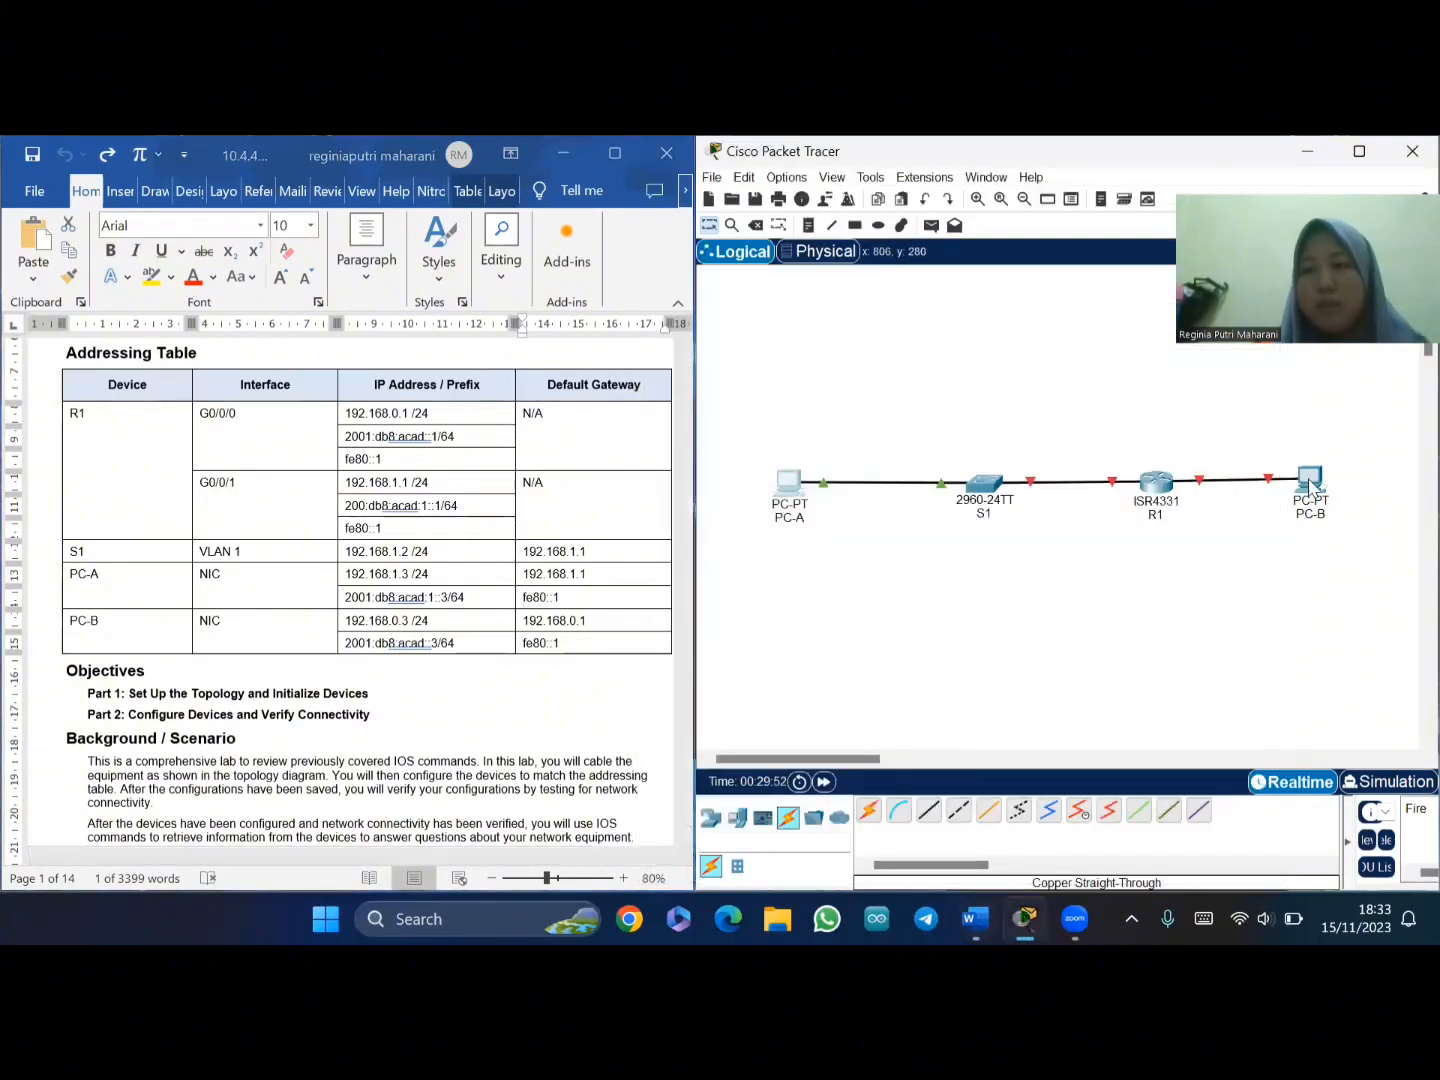
click(1304, 482)
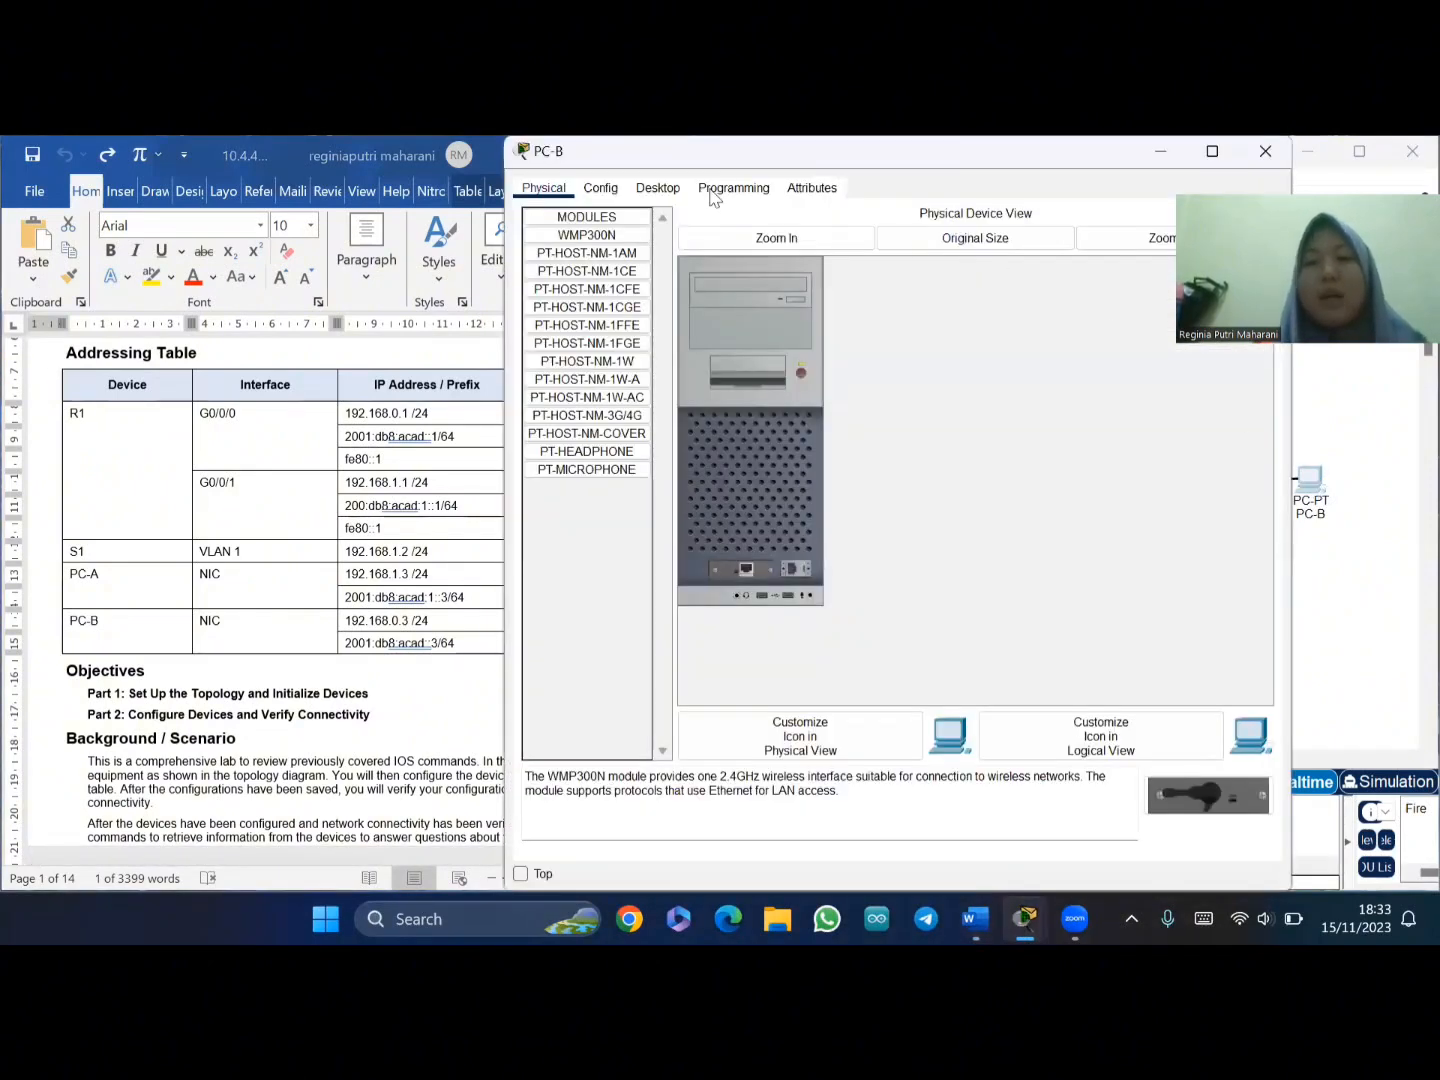
click(657, 188)
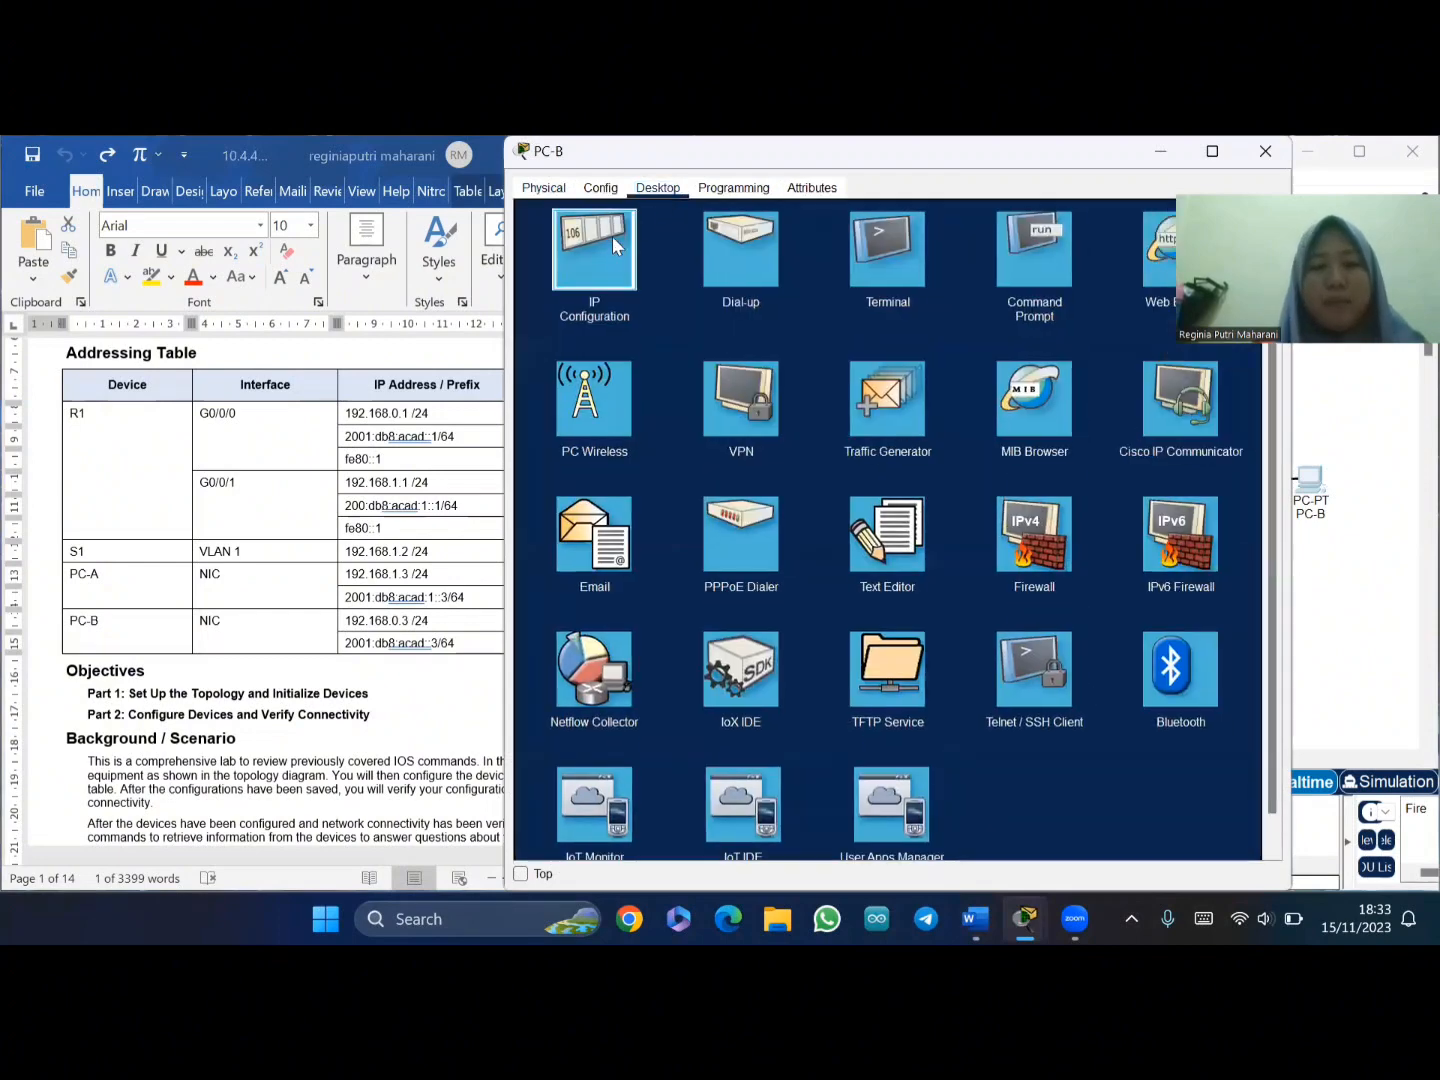
click(612, 236)
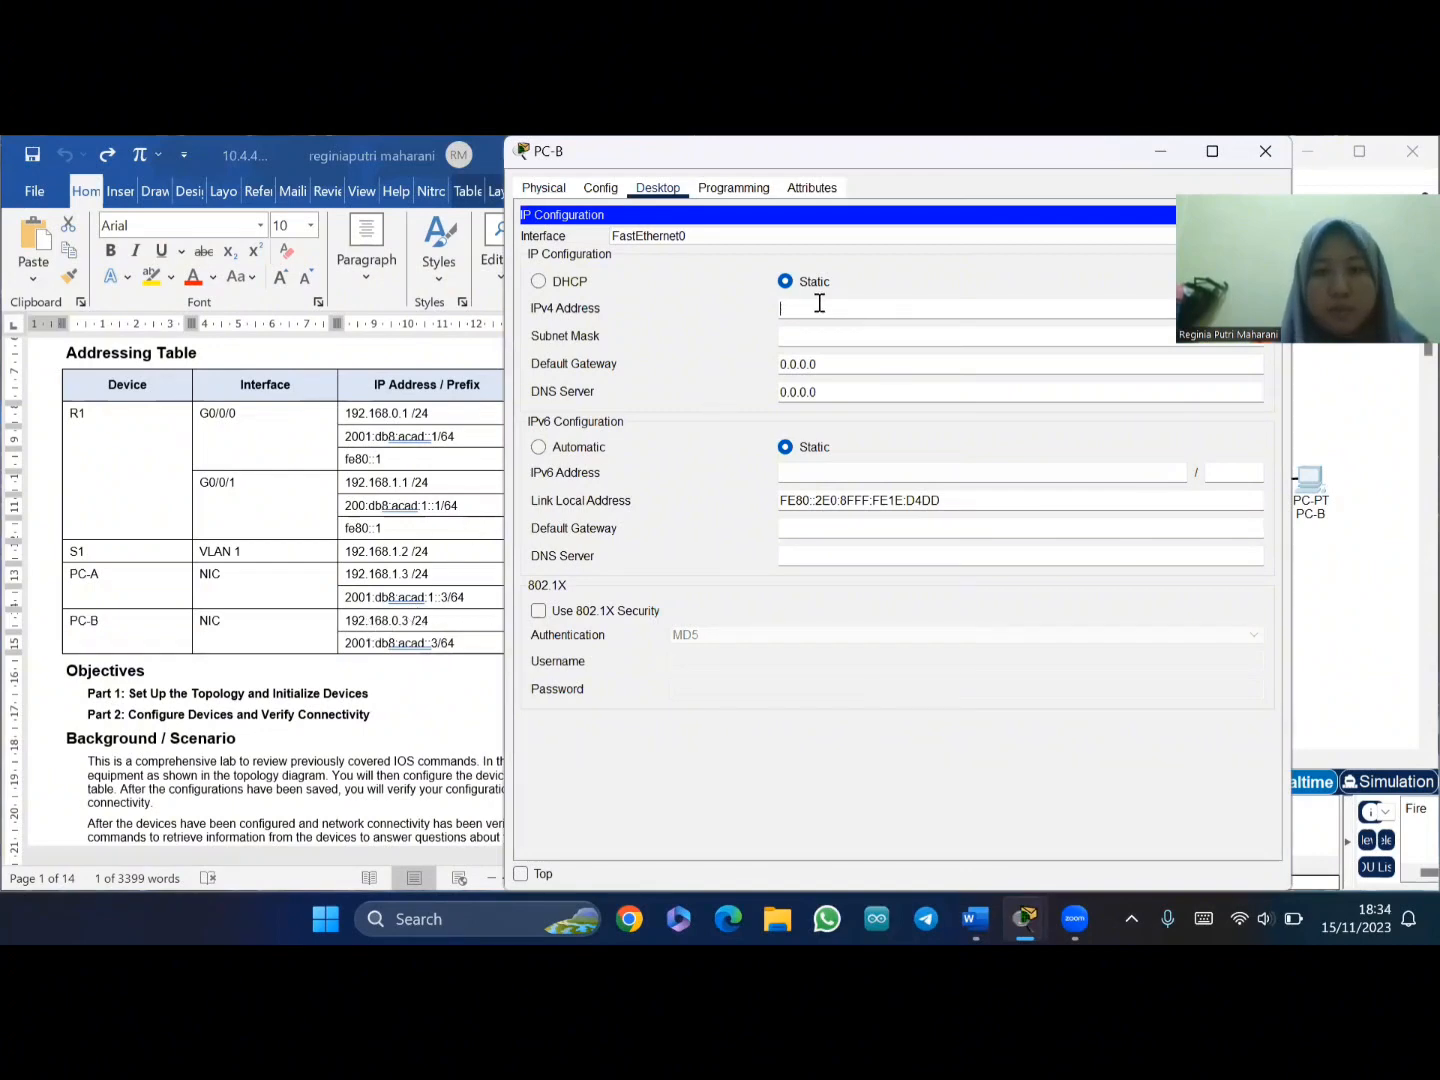
- Enter 192.168.0.3 as PC-B's IPv4 address so the 255.255.255.0 mask fills in
text(192)
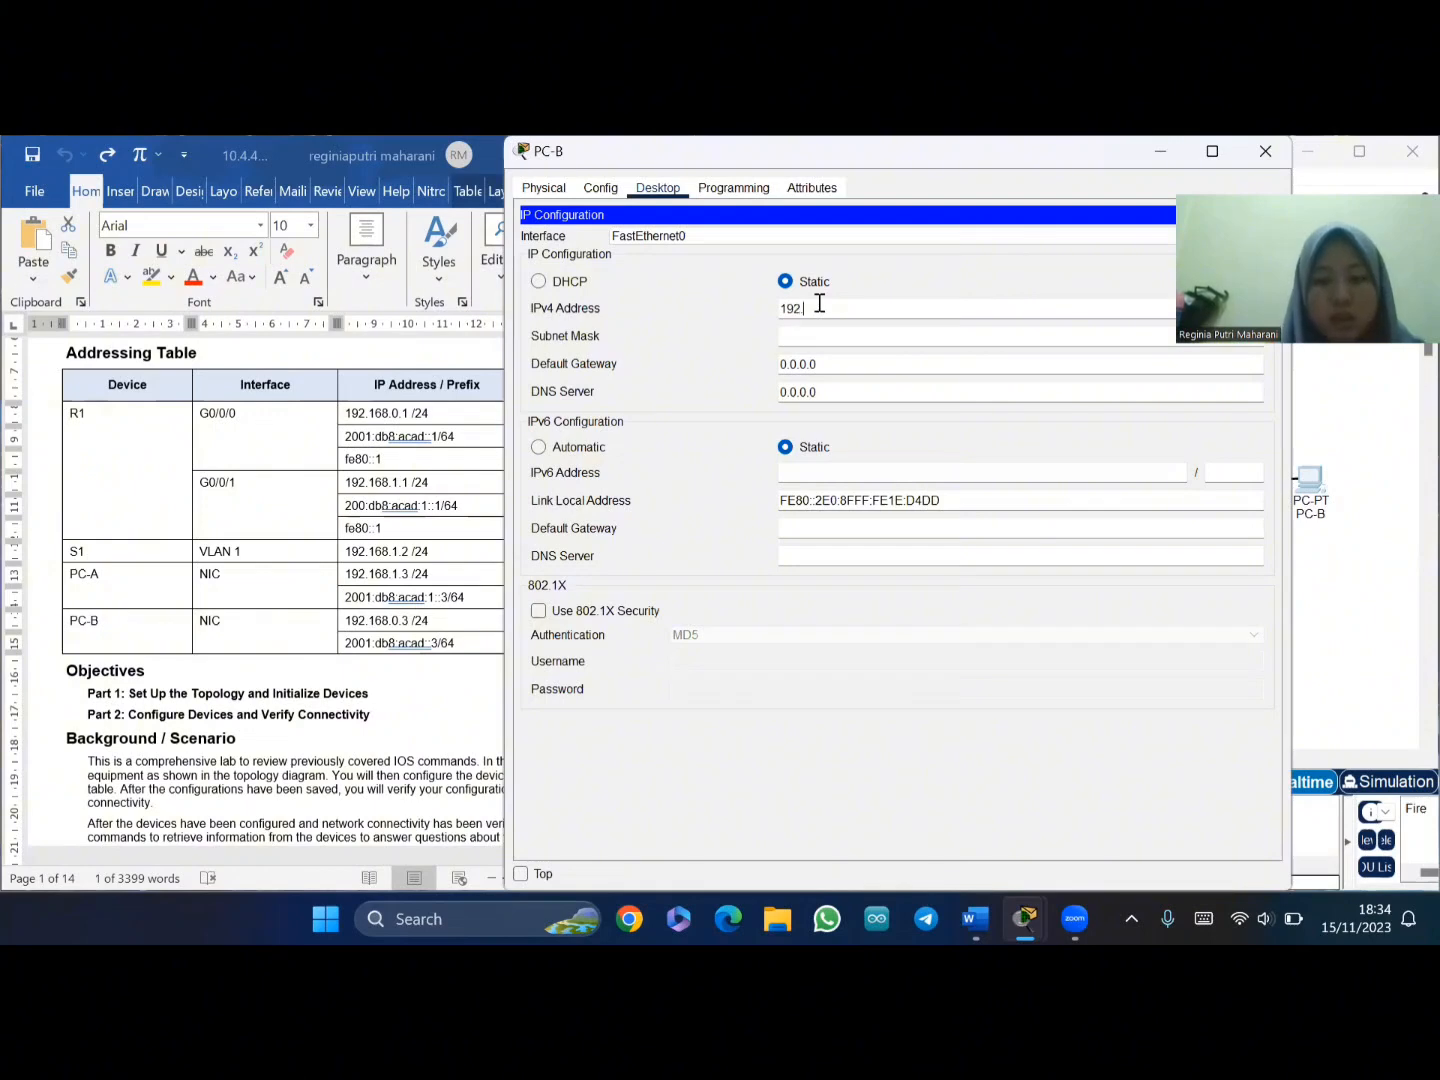
text(.168.0.3)
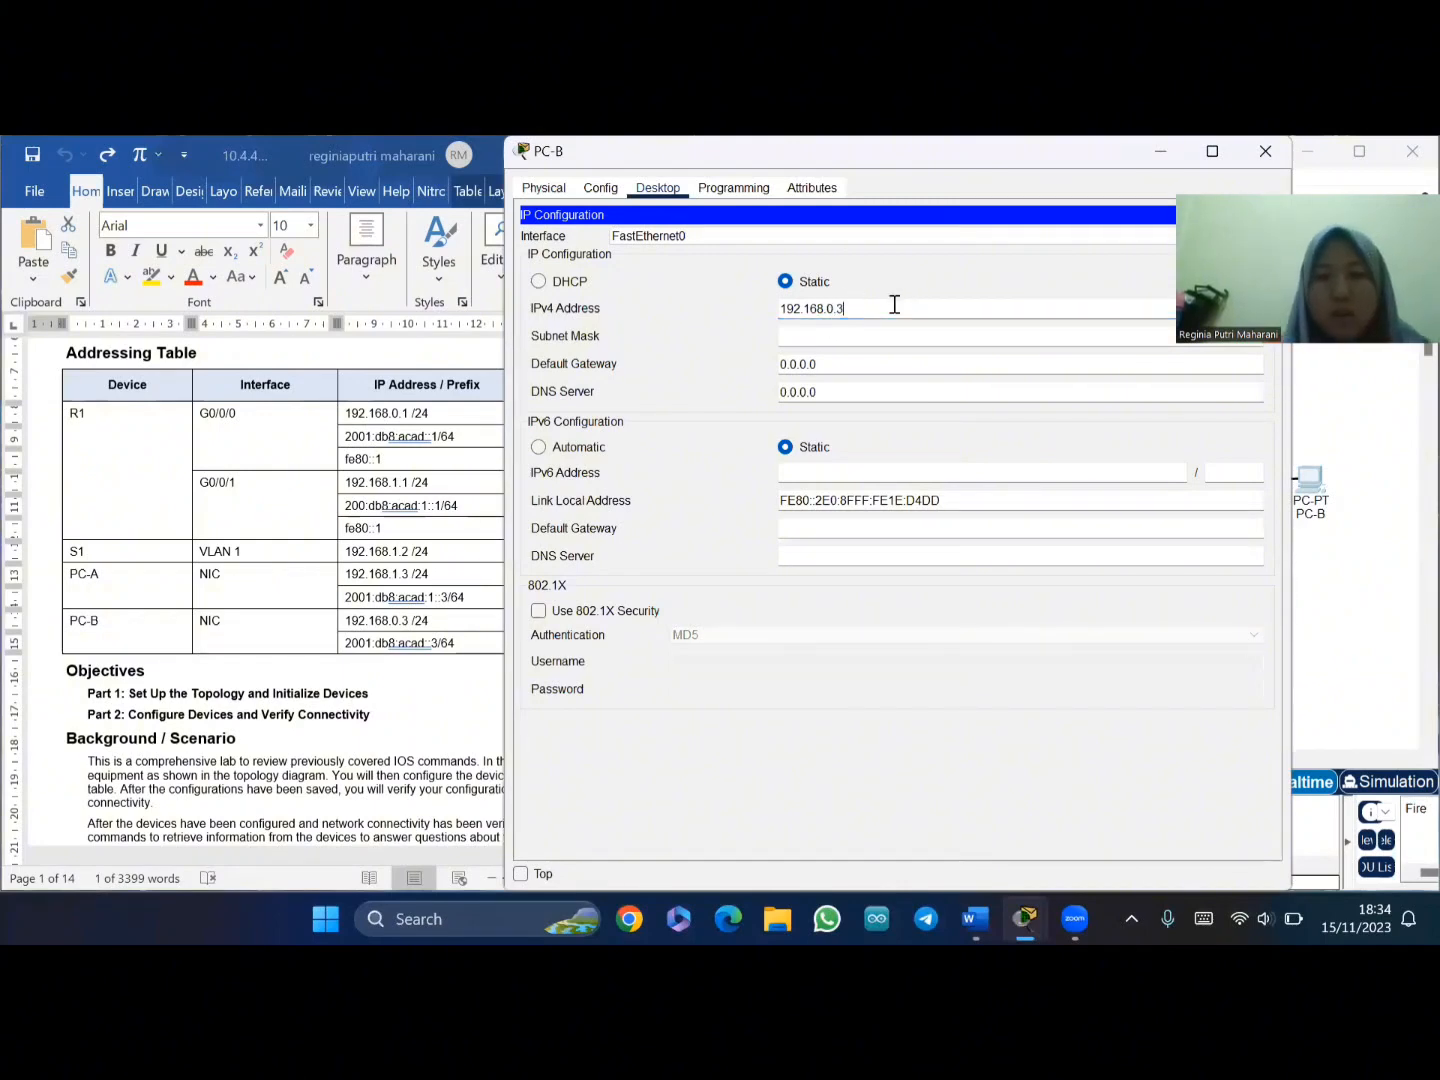
key(Tab)
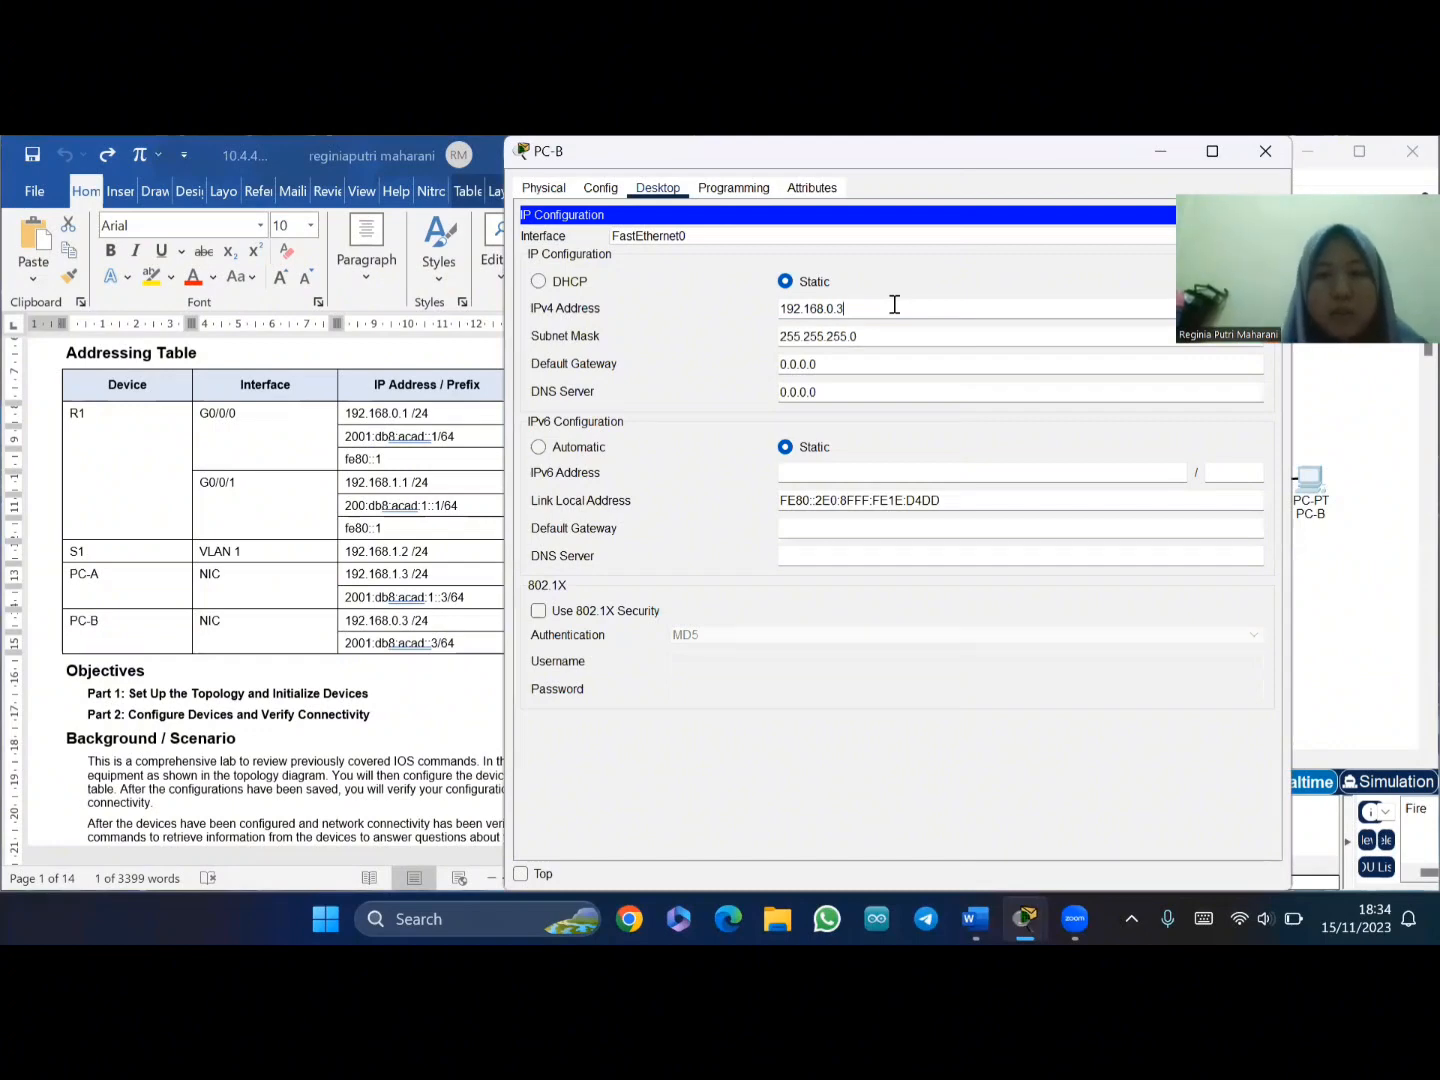
click(895, 305)
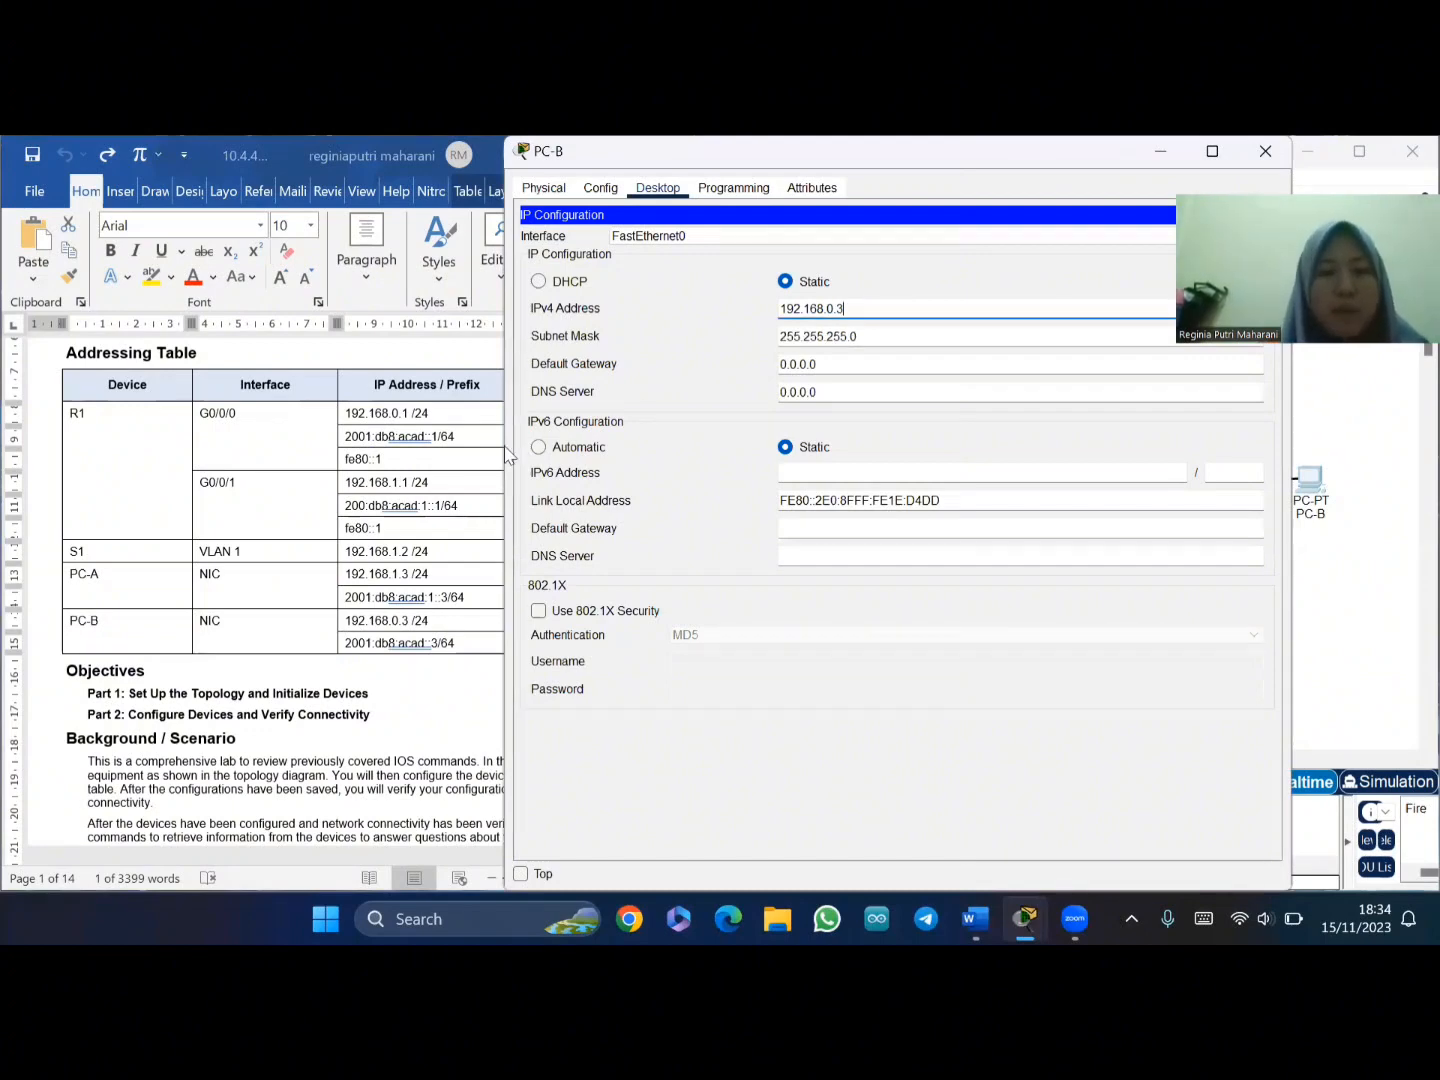
- Check the addressing table and replace PC-B's default gateway with 192.168.0.1
click(506, 551)
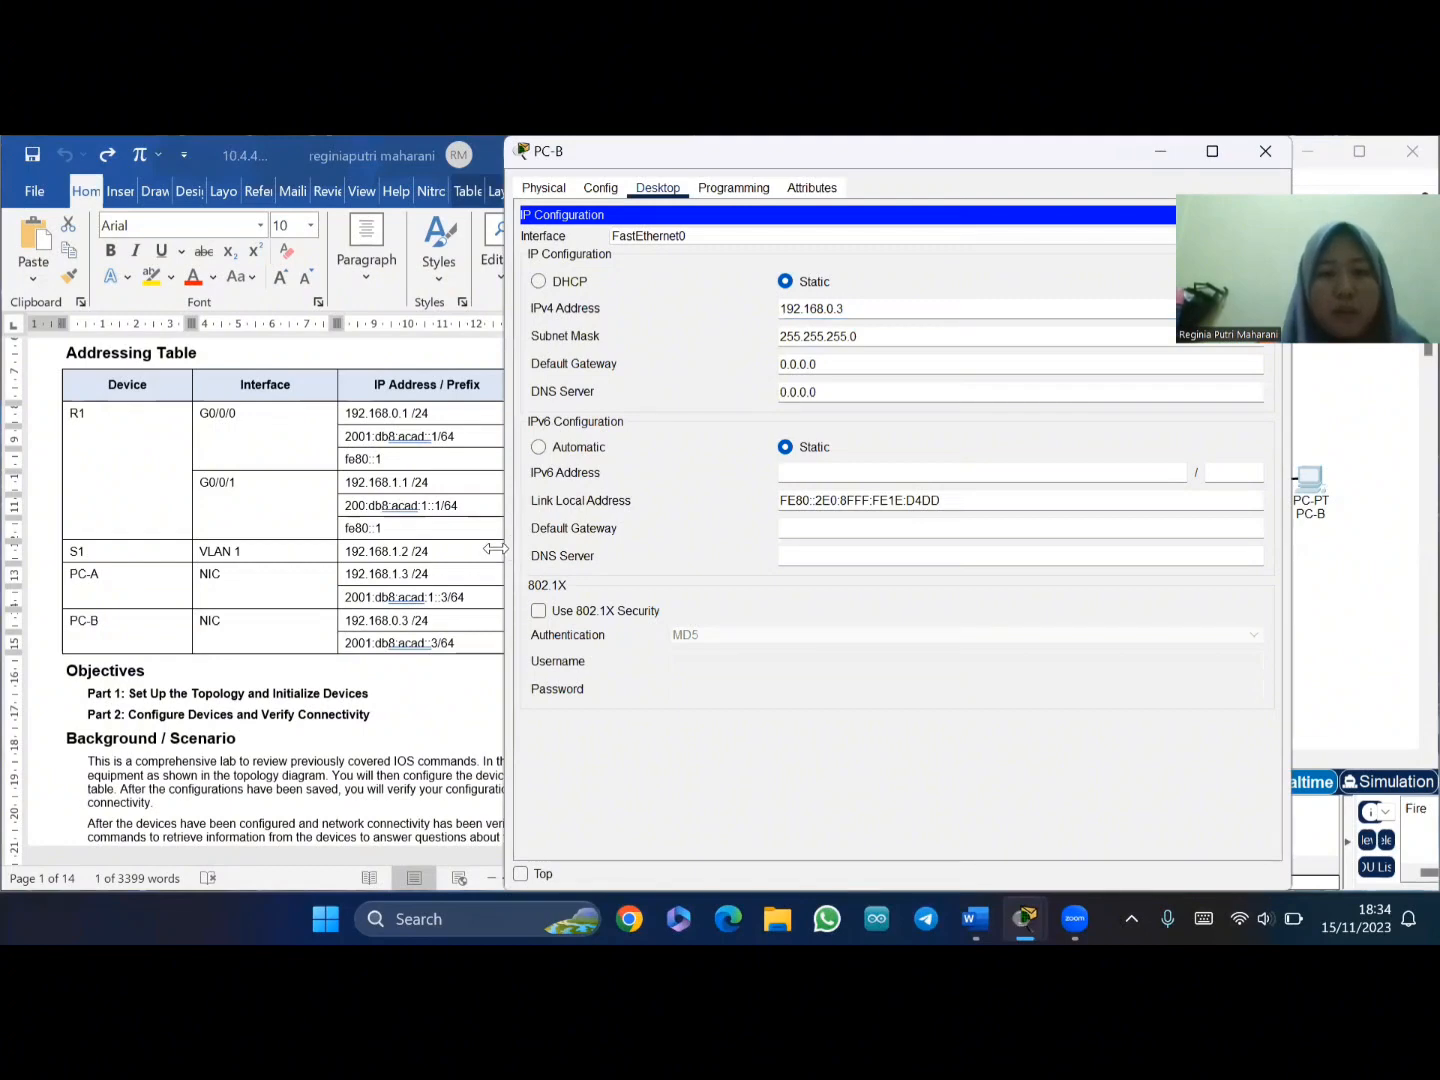
drag(496, 549, 648, 552)
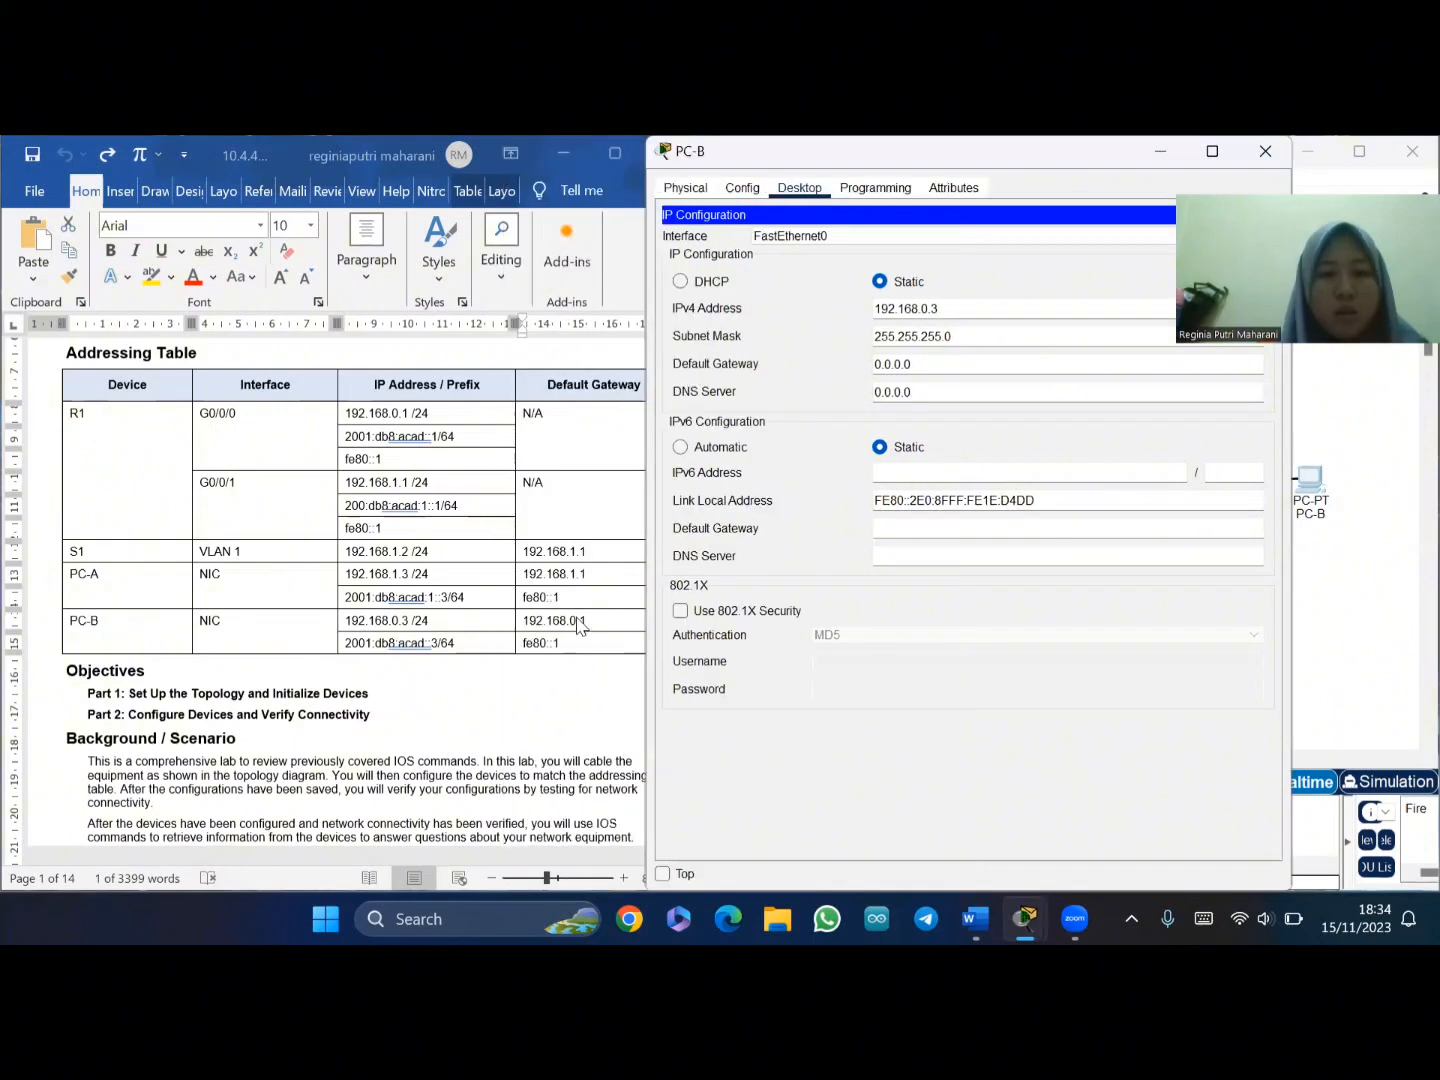
click(594, 630)
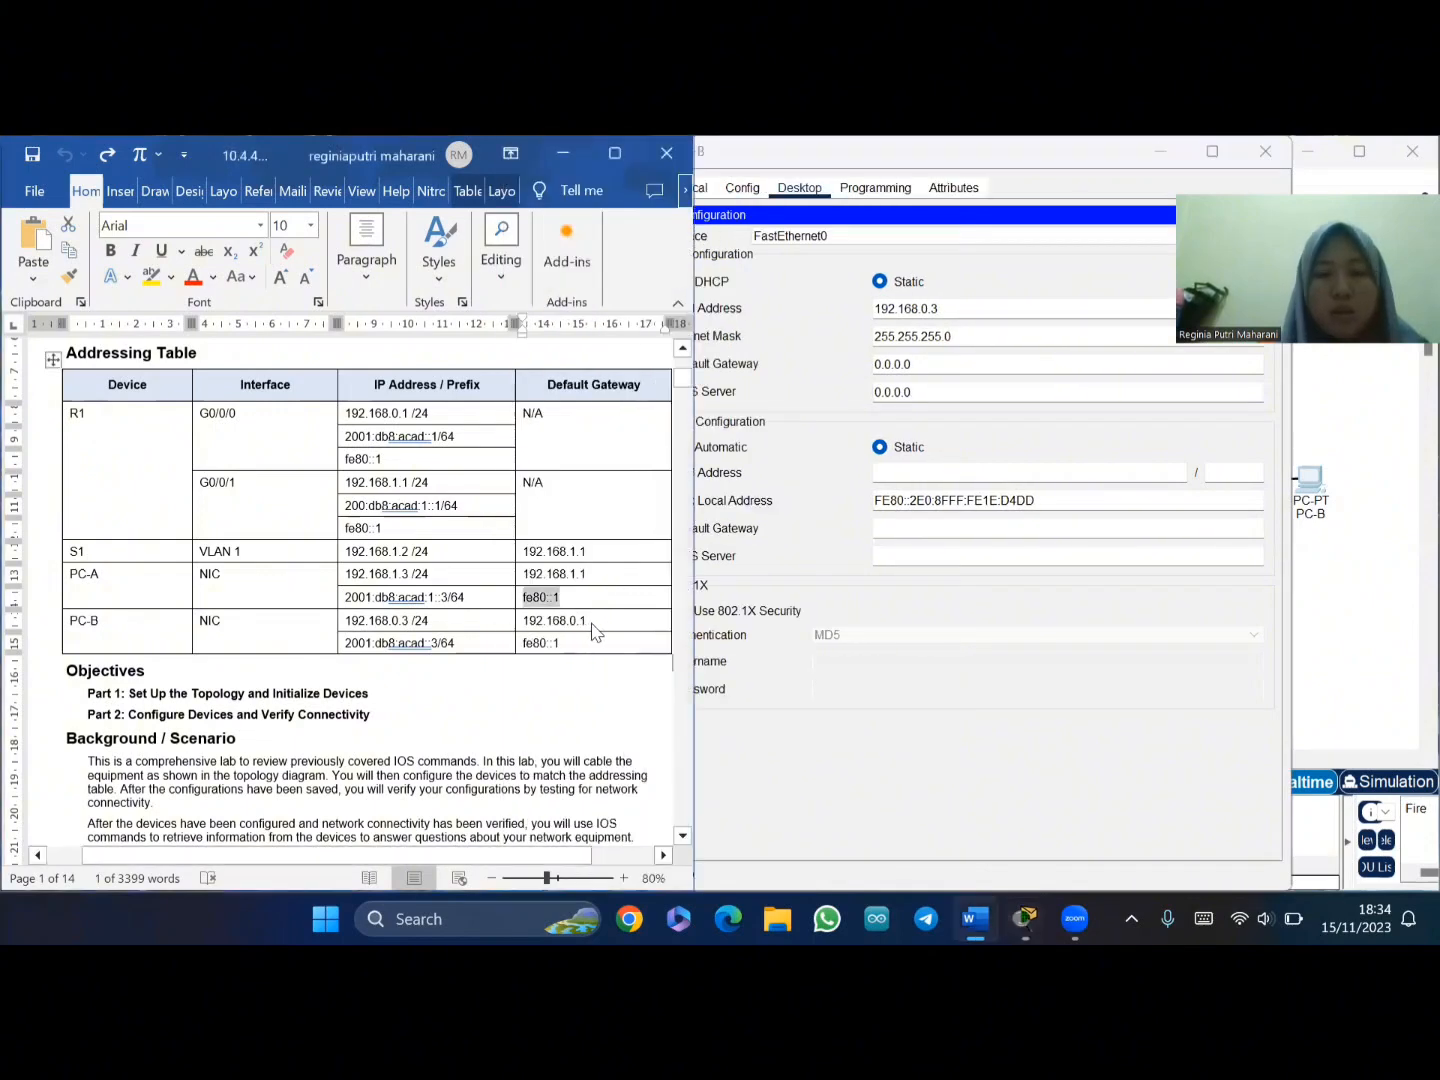
click(934, 370)
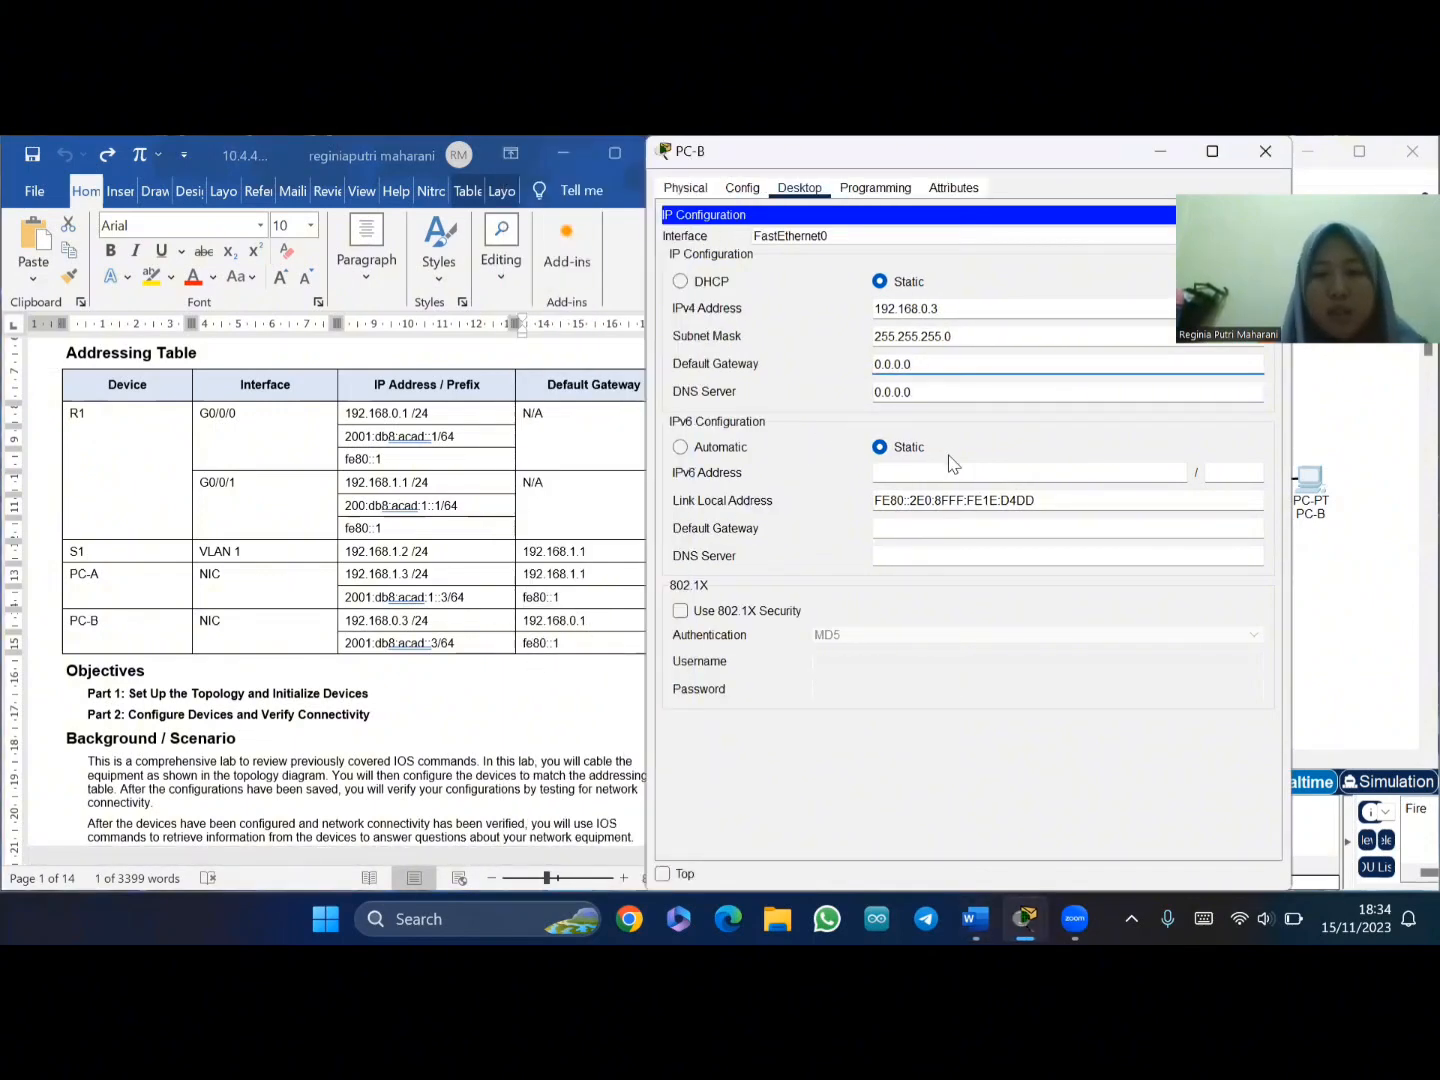
click(947, 371)
key(BackSpace)
key(BackSpace)
key(BackSpace)
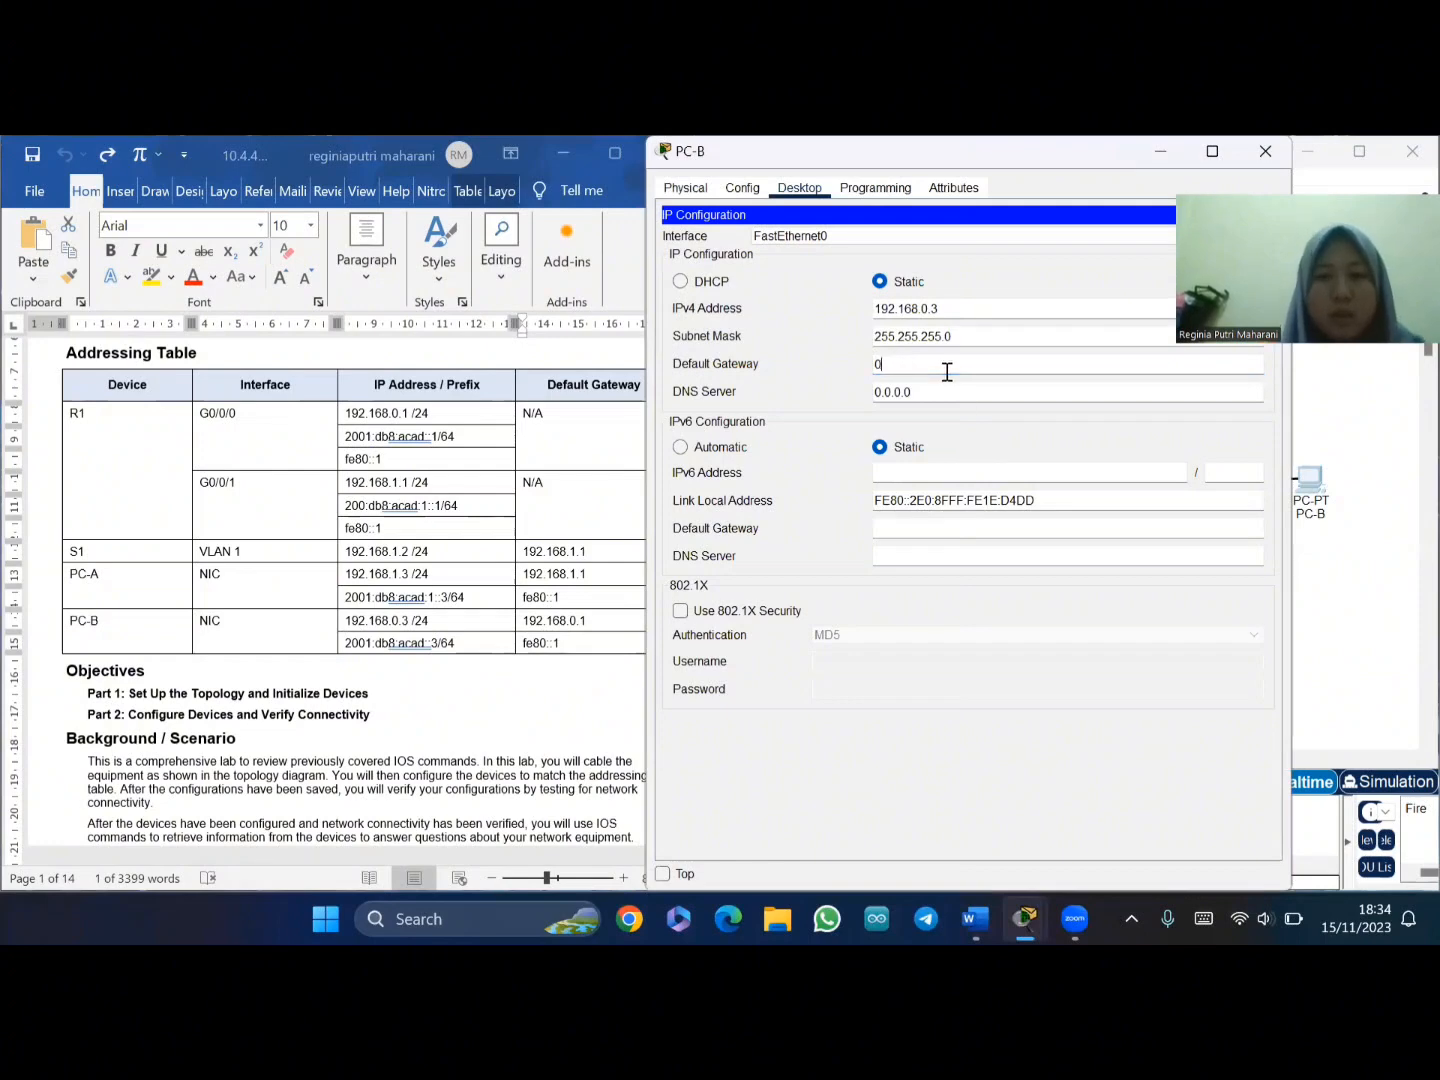
text(192)
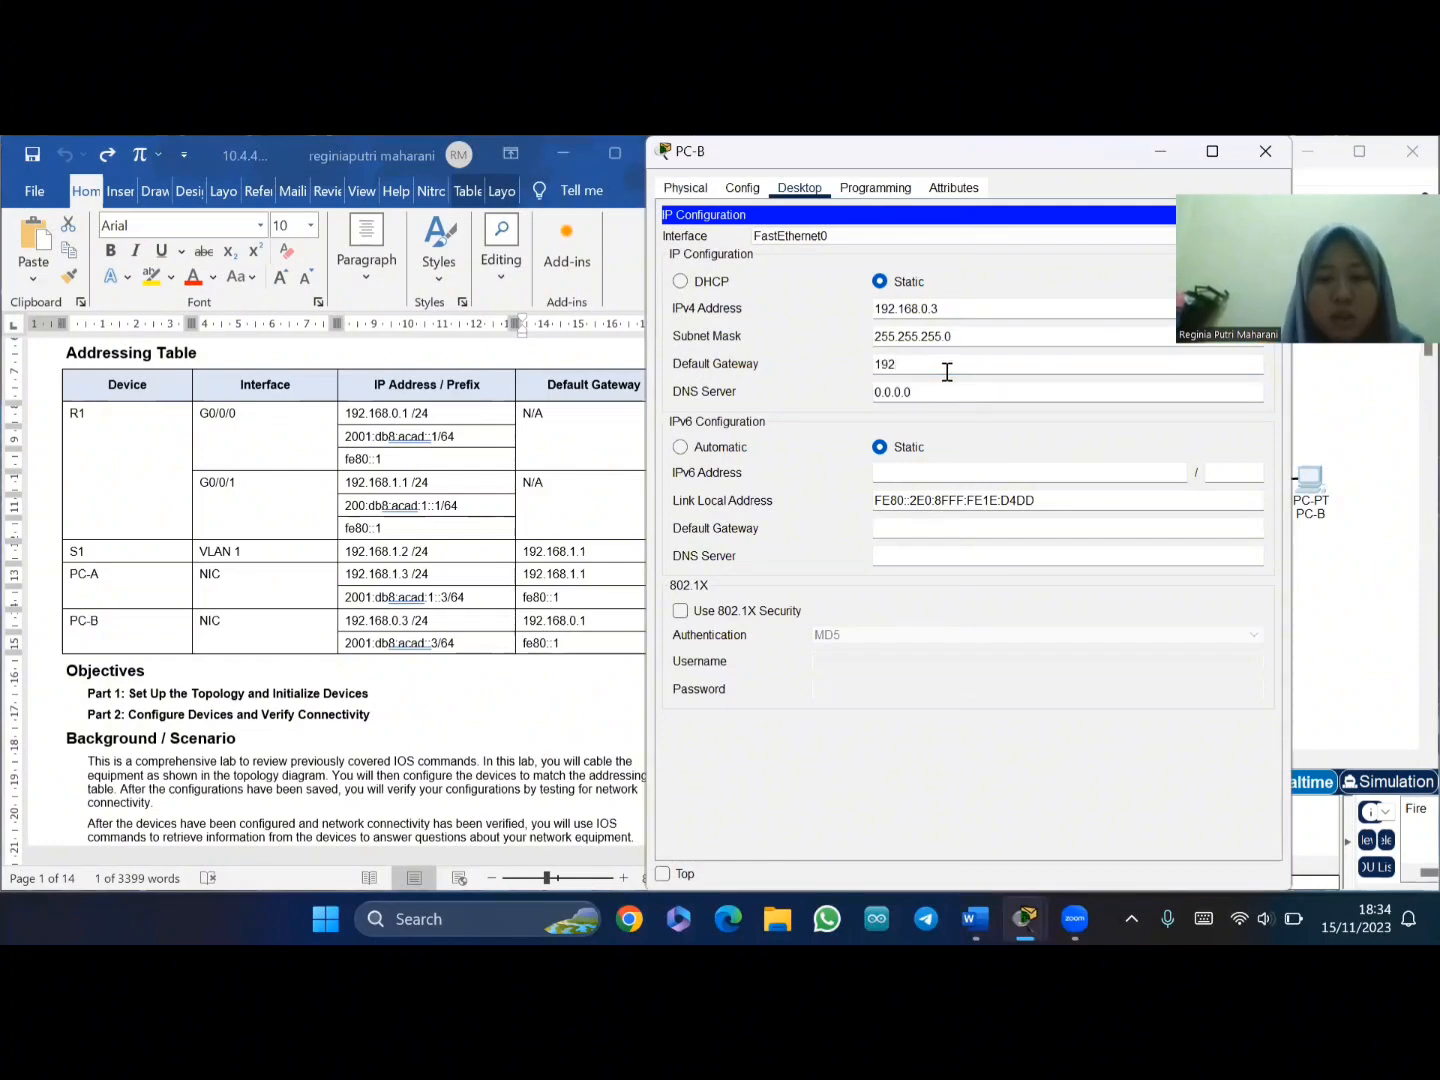
text(.168)
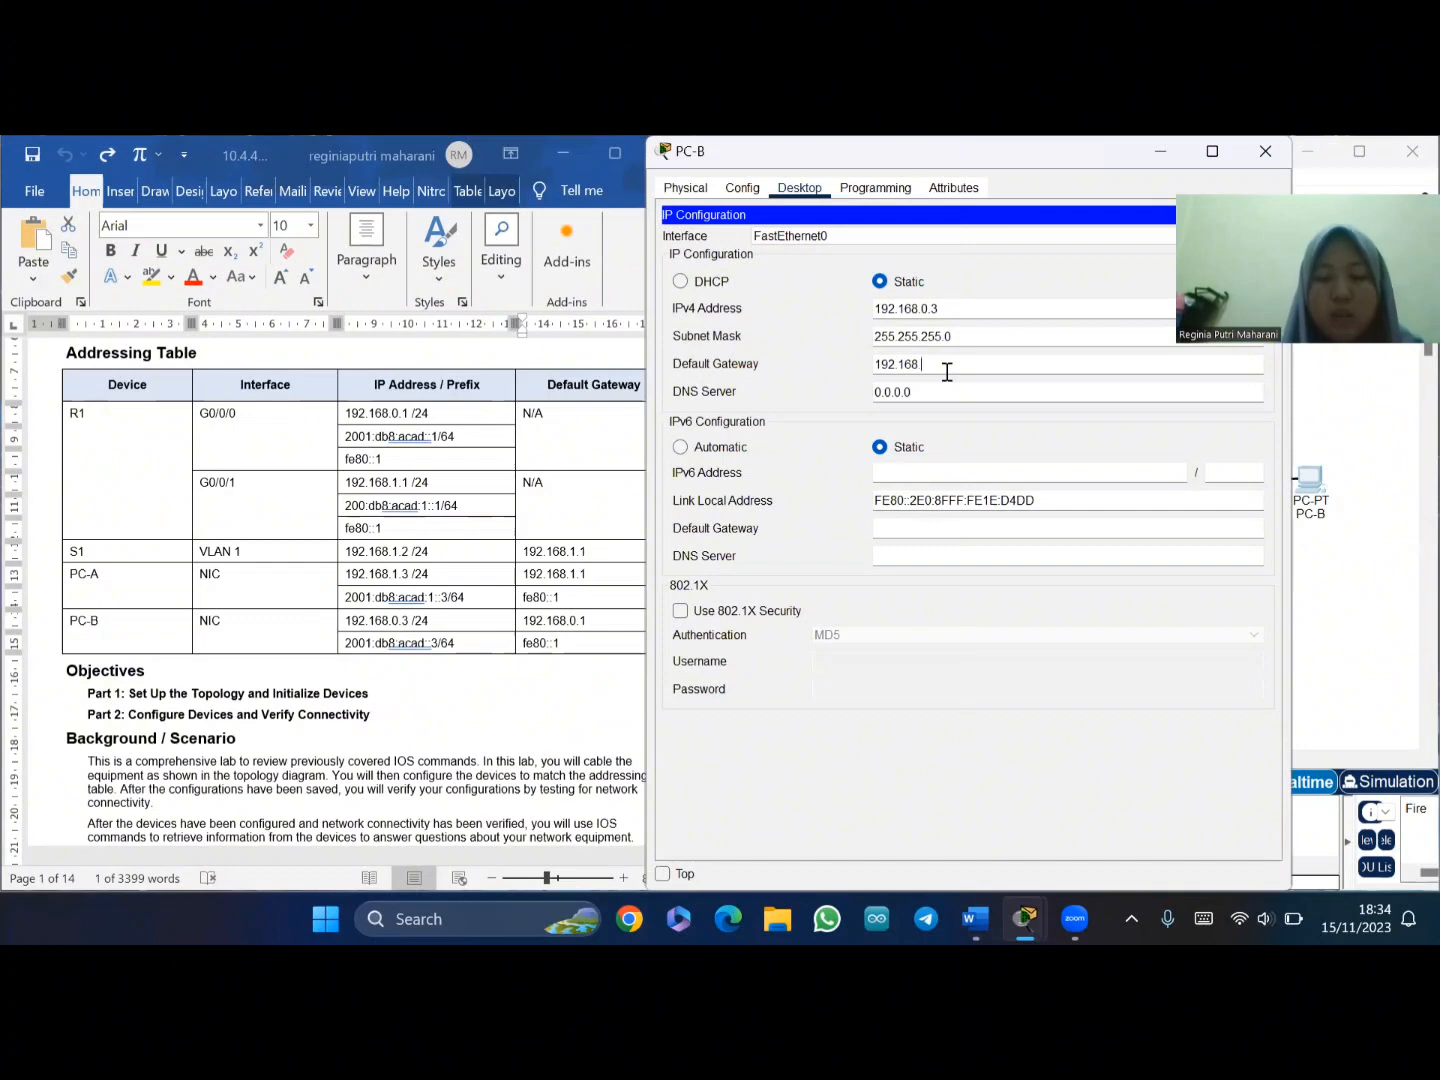
text(.0.1)
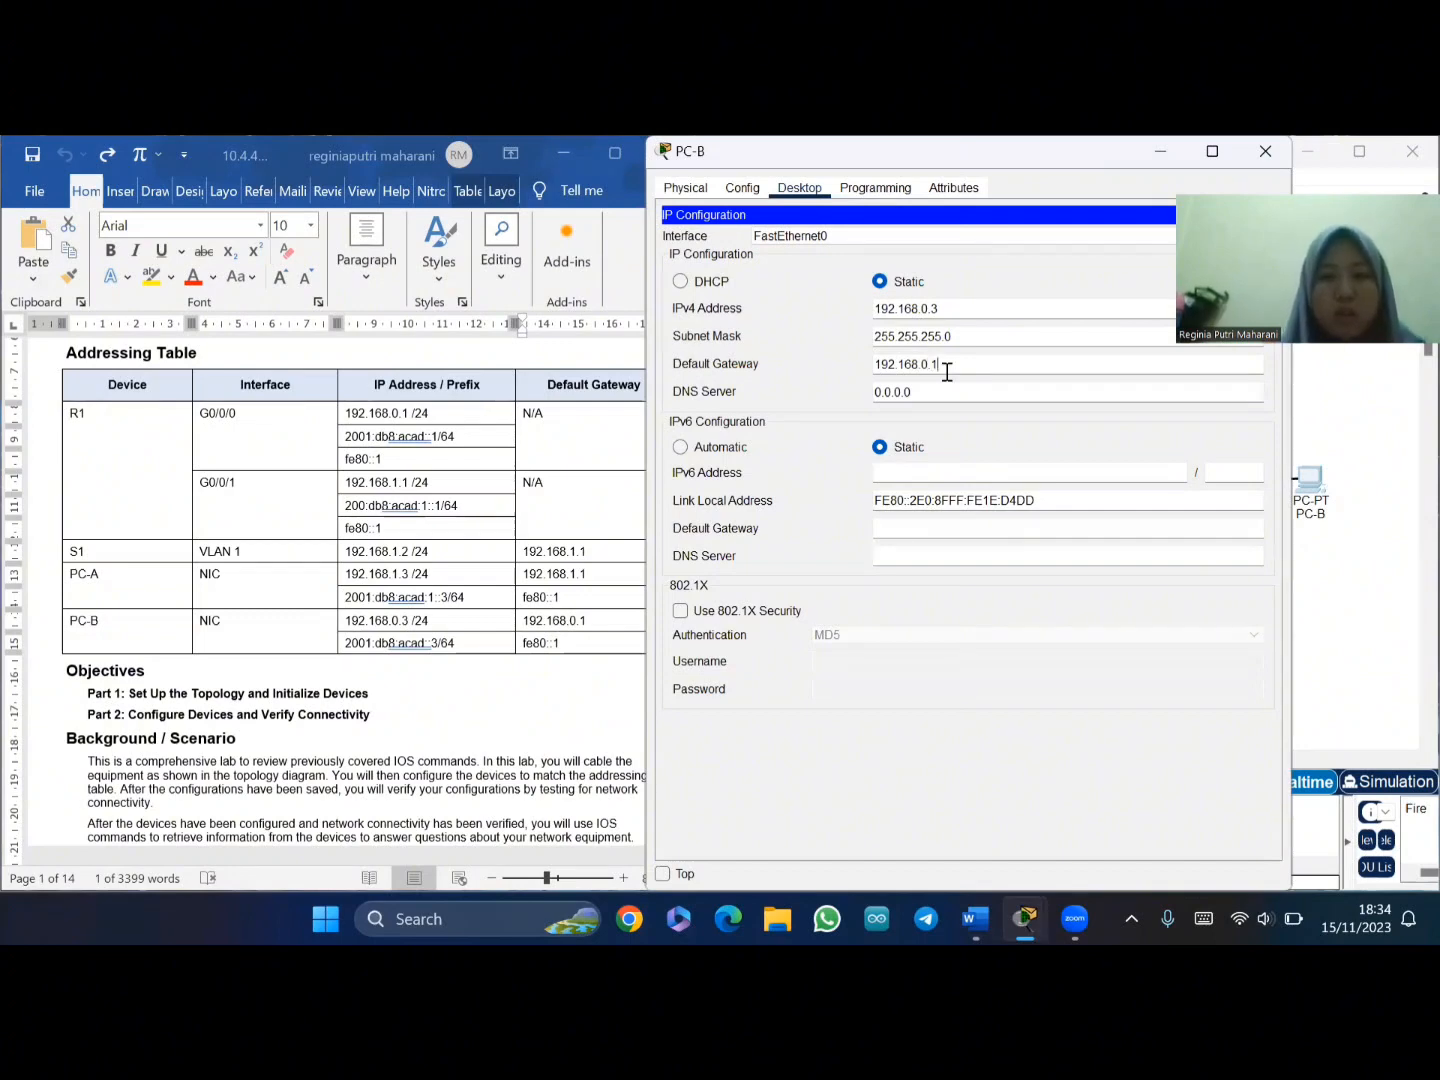
click(952, 481)
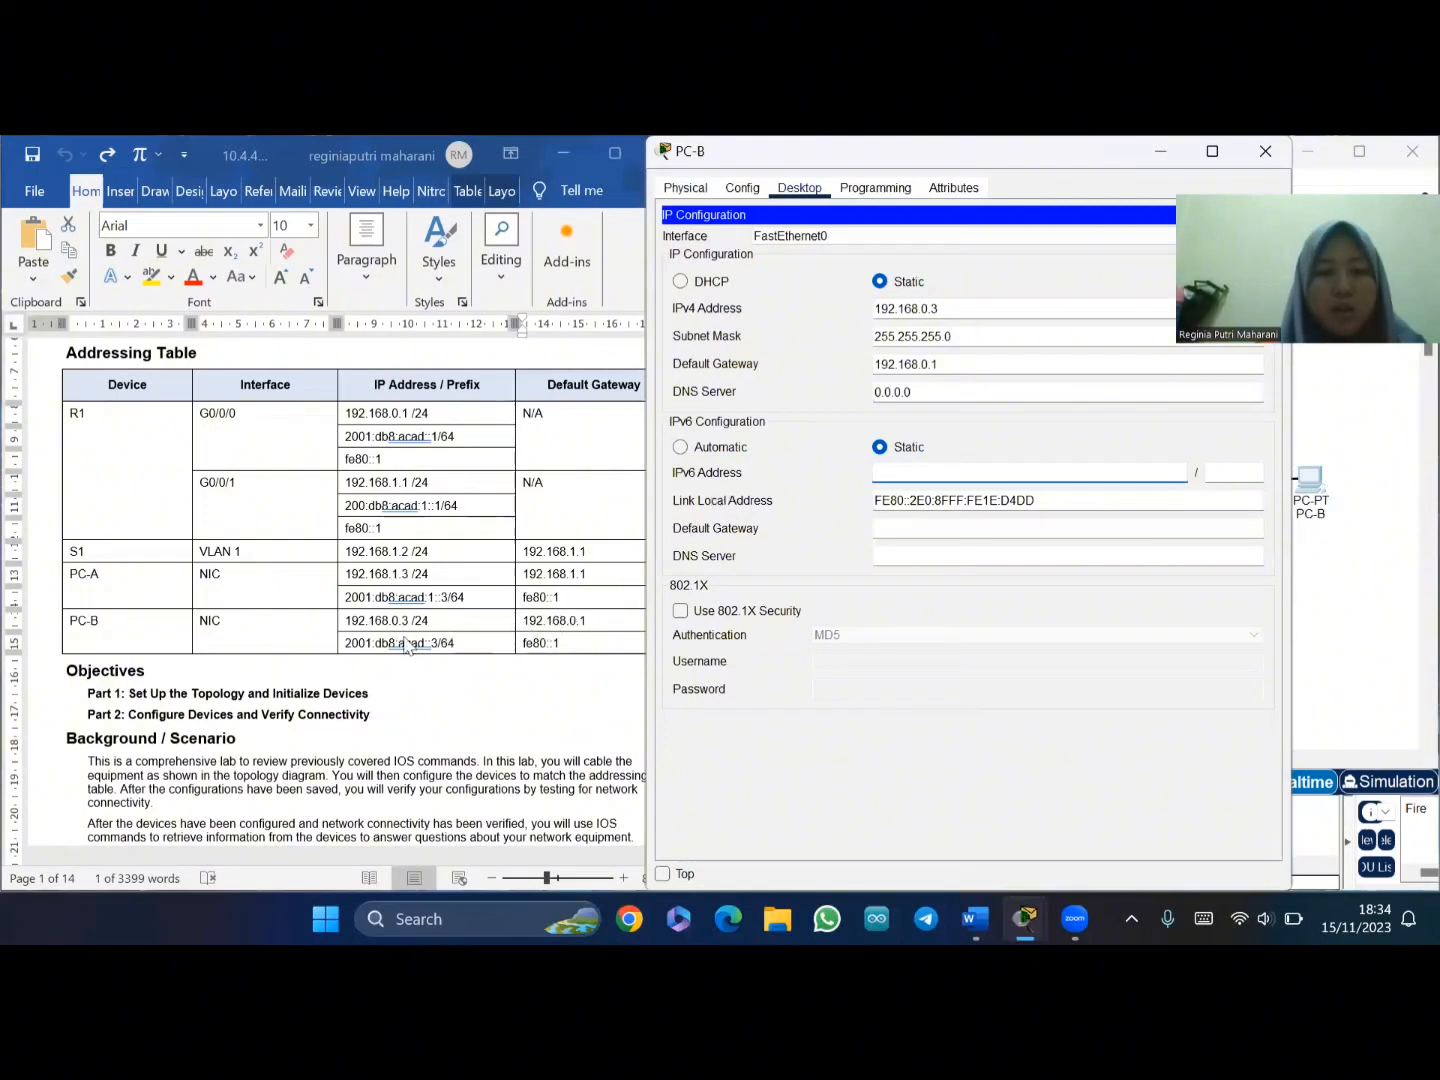
- Paste 2001:db8:acad::3 from the addressing table as PC-B's IPv6 address with prefix 64
click(353, 645)
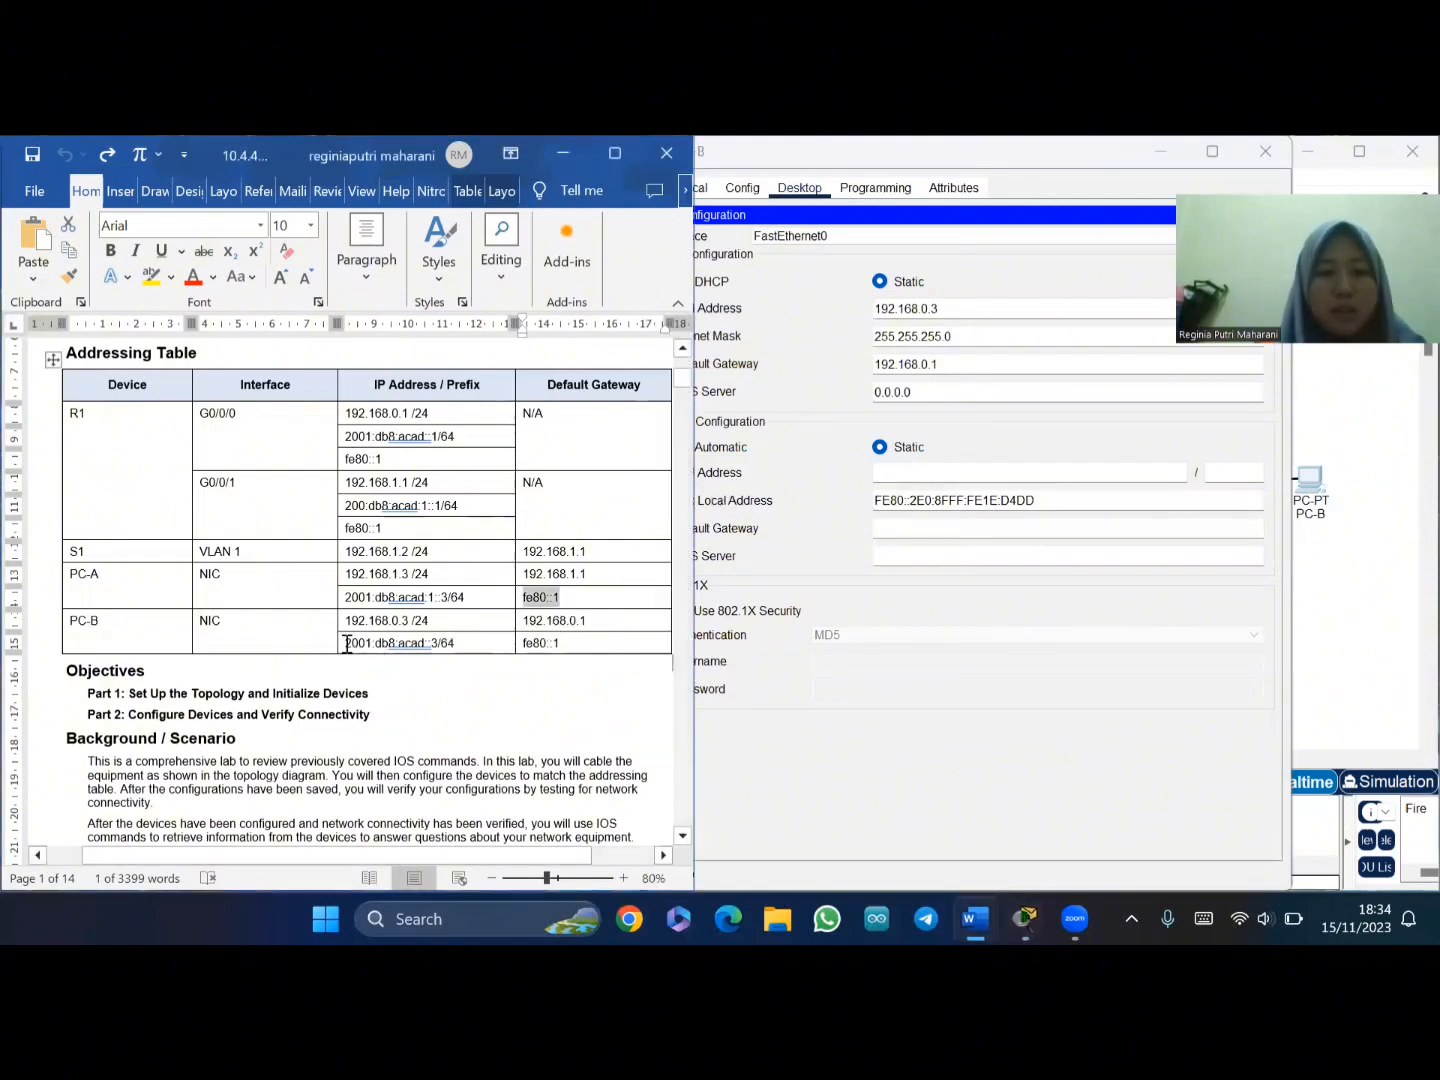
drag(347, 645, 436, 646)
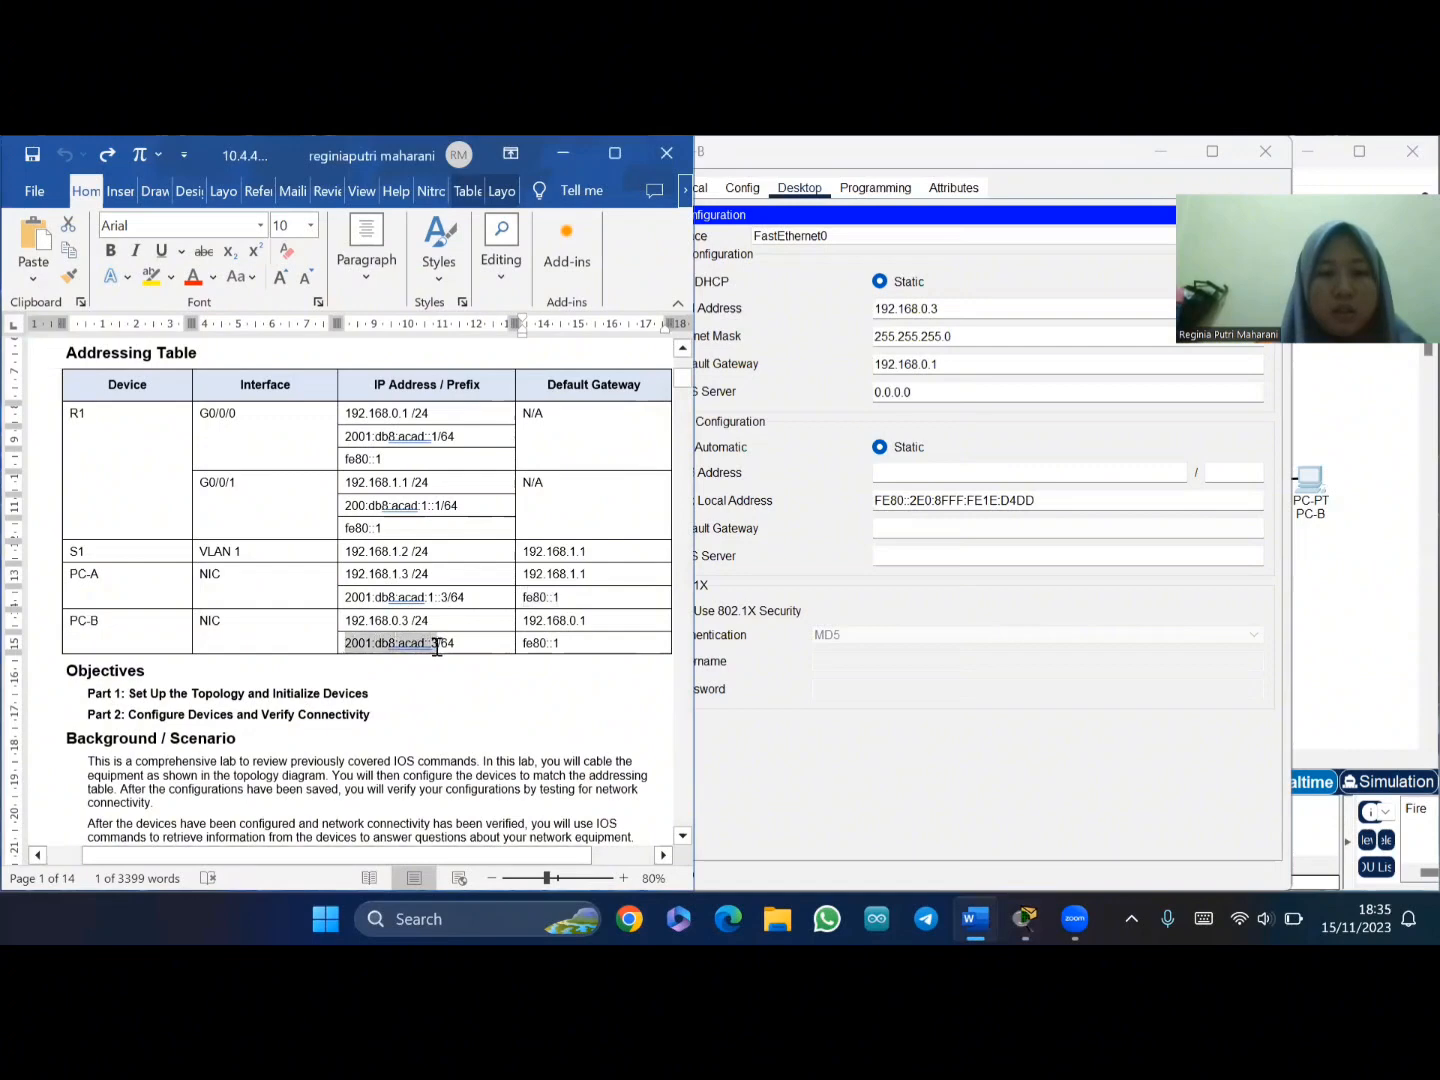
click(901, 470)
text(2001:db8:acad::3)
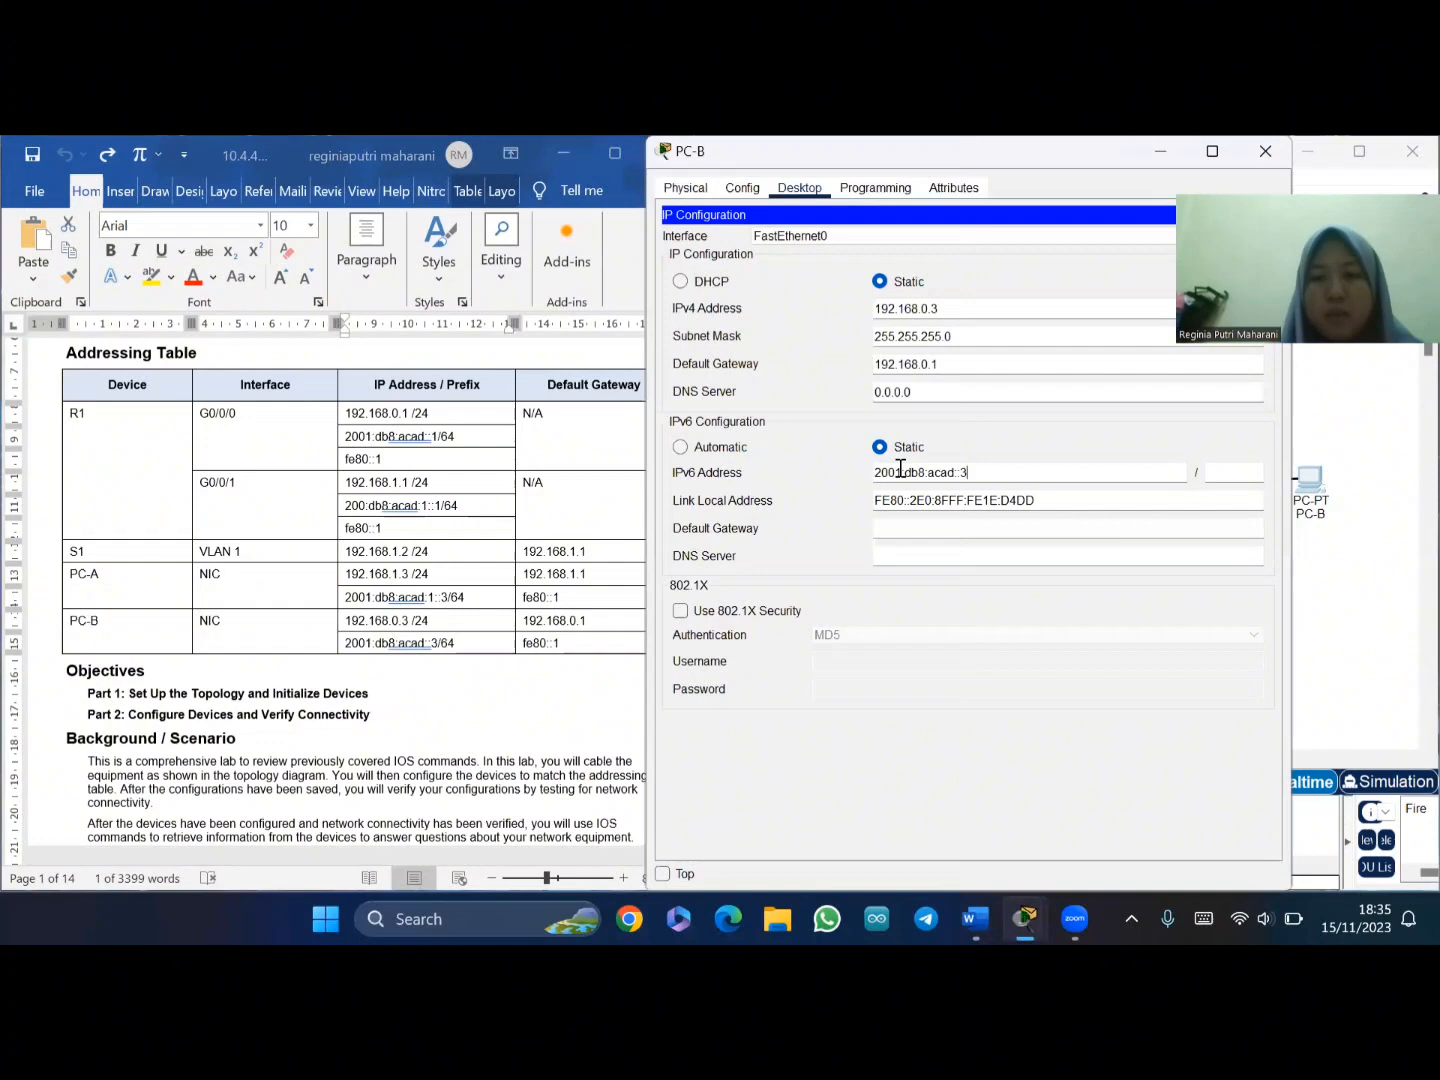
click(1240, 474)
text(64)
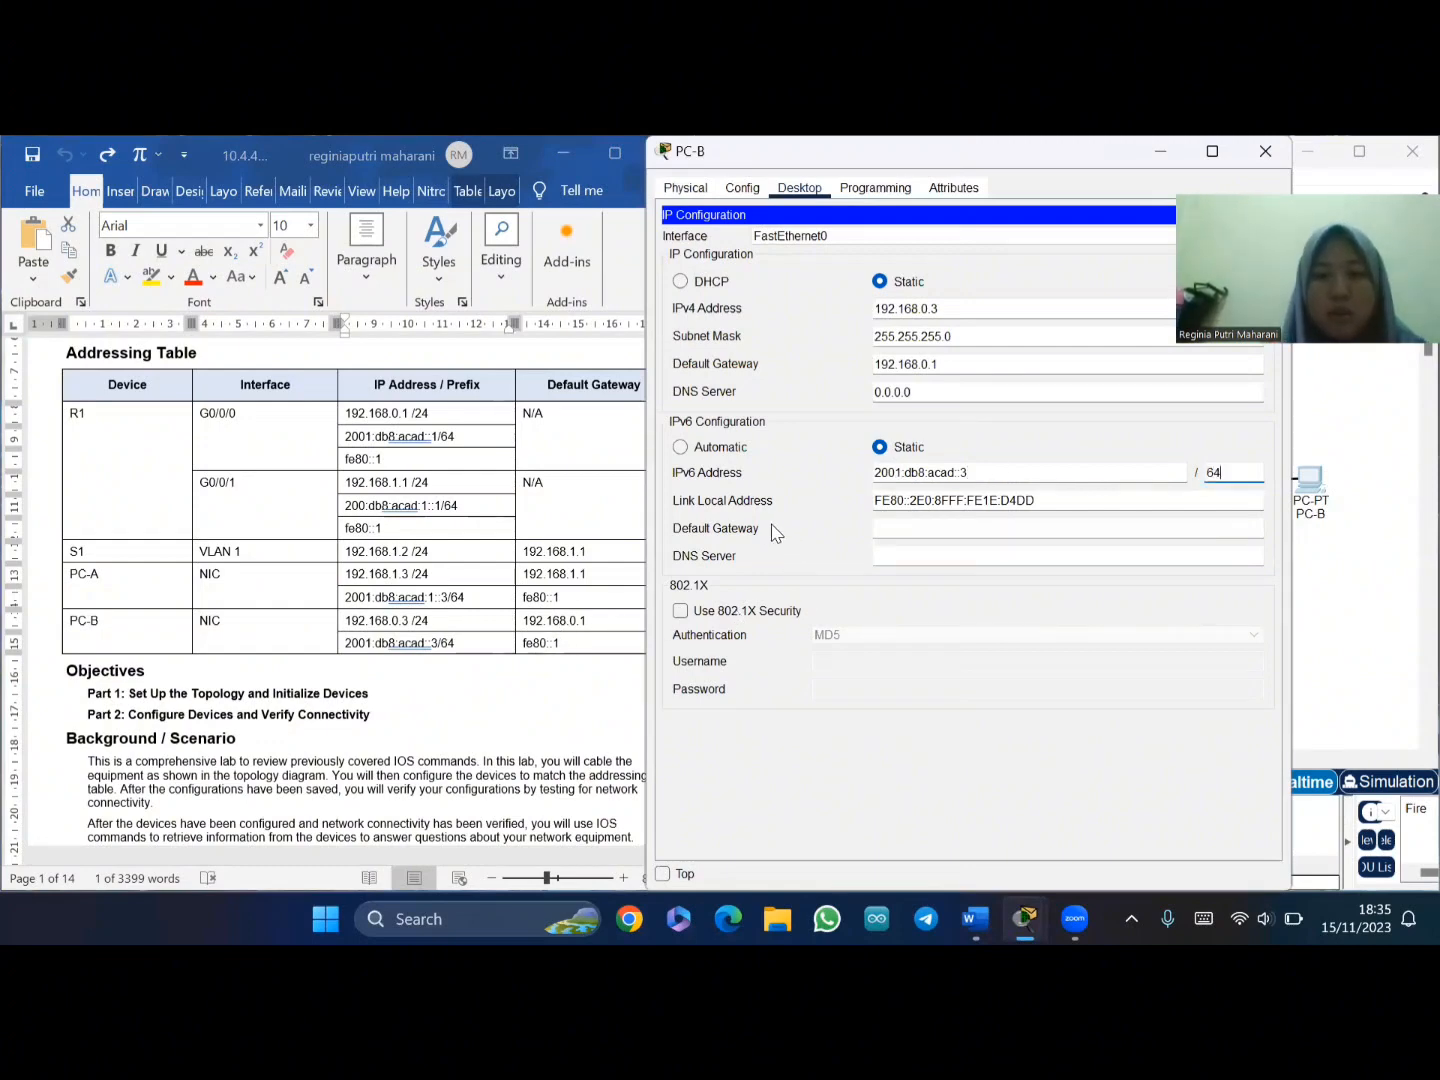
- Copy fe80::1 from the table into PC-B's IPv6 default gateway and close the window
click(533, 640)
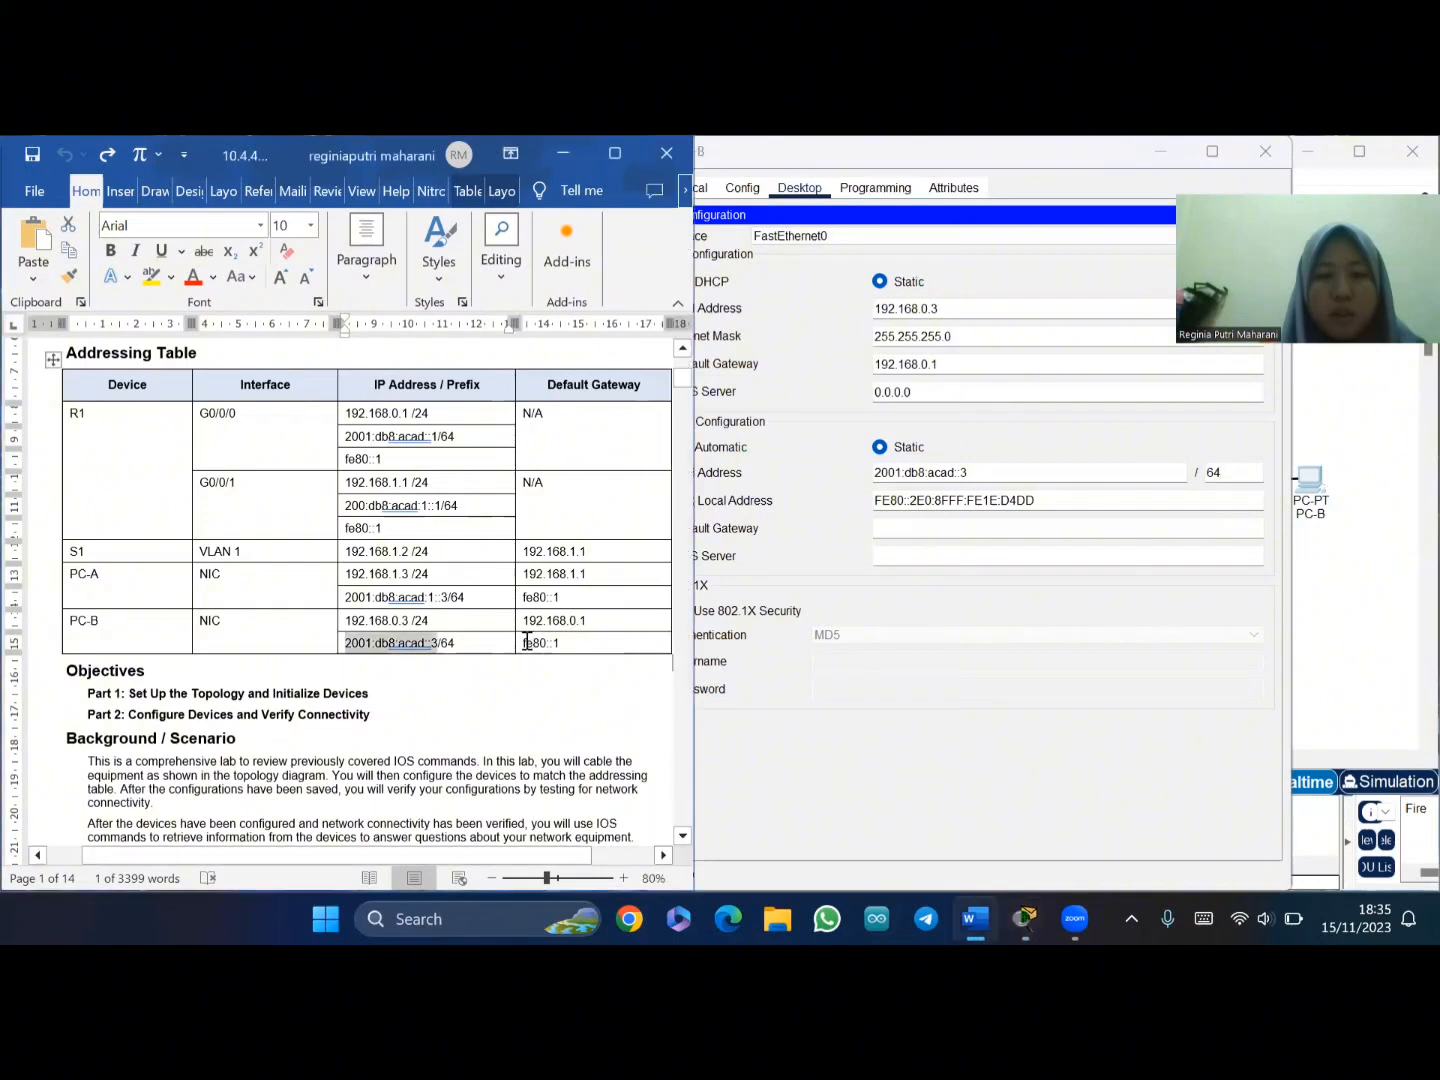
double_click(527, 643)
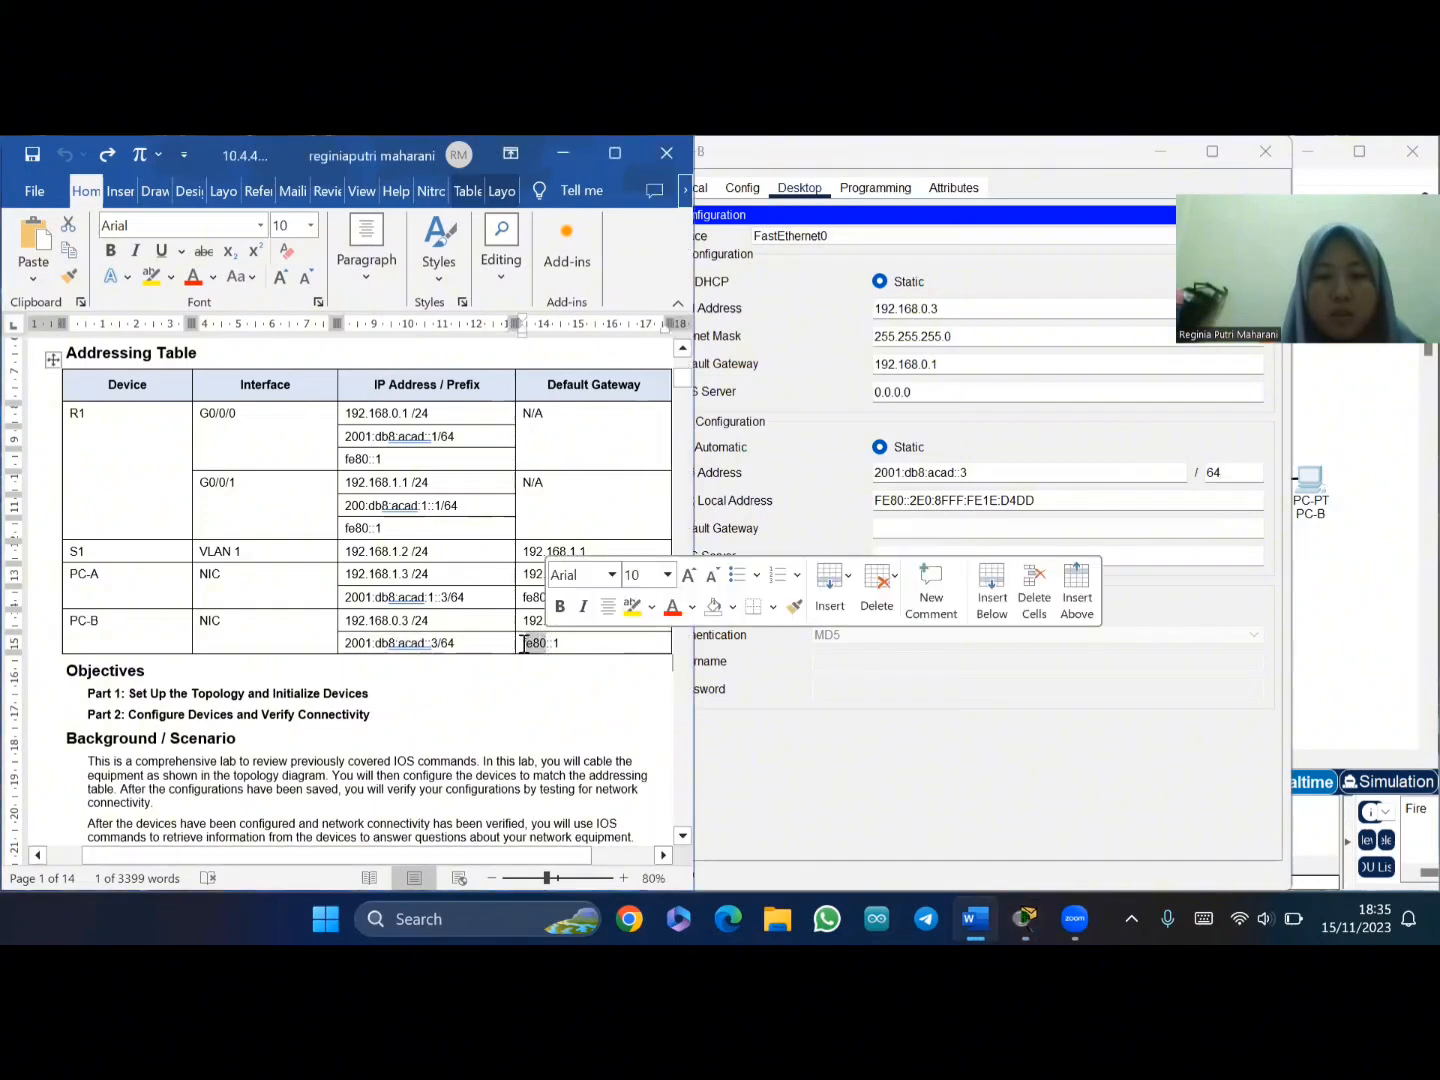
drag(520, 644, 566, 644)
key(ctrl+c)
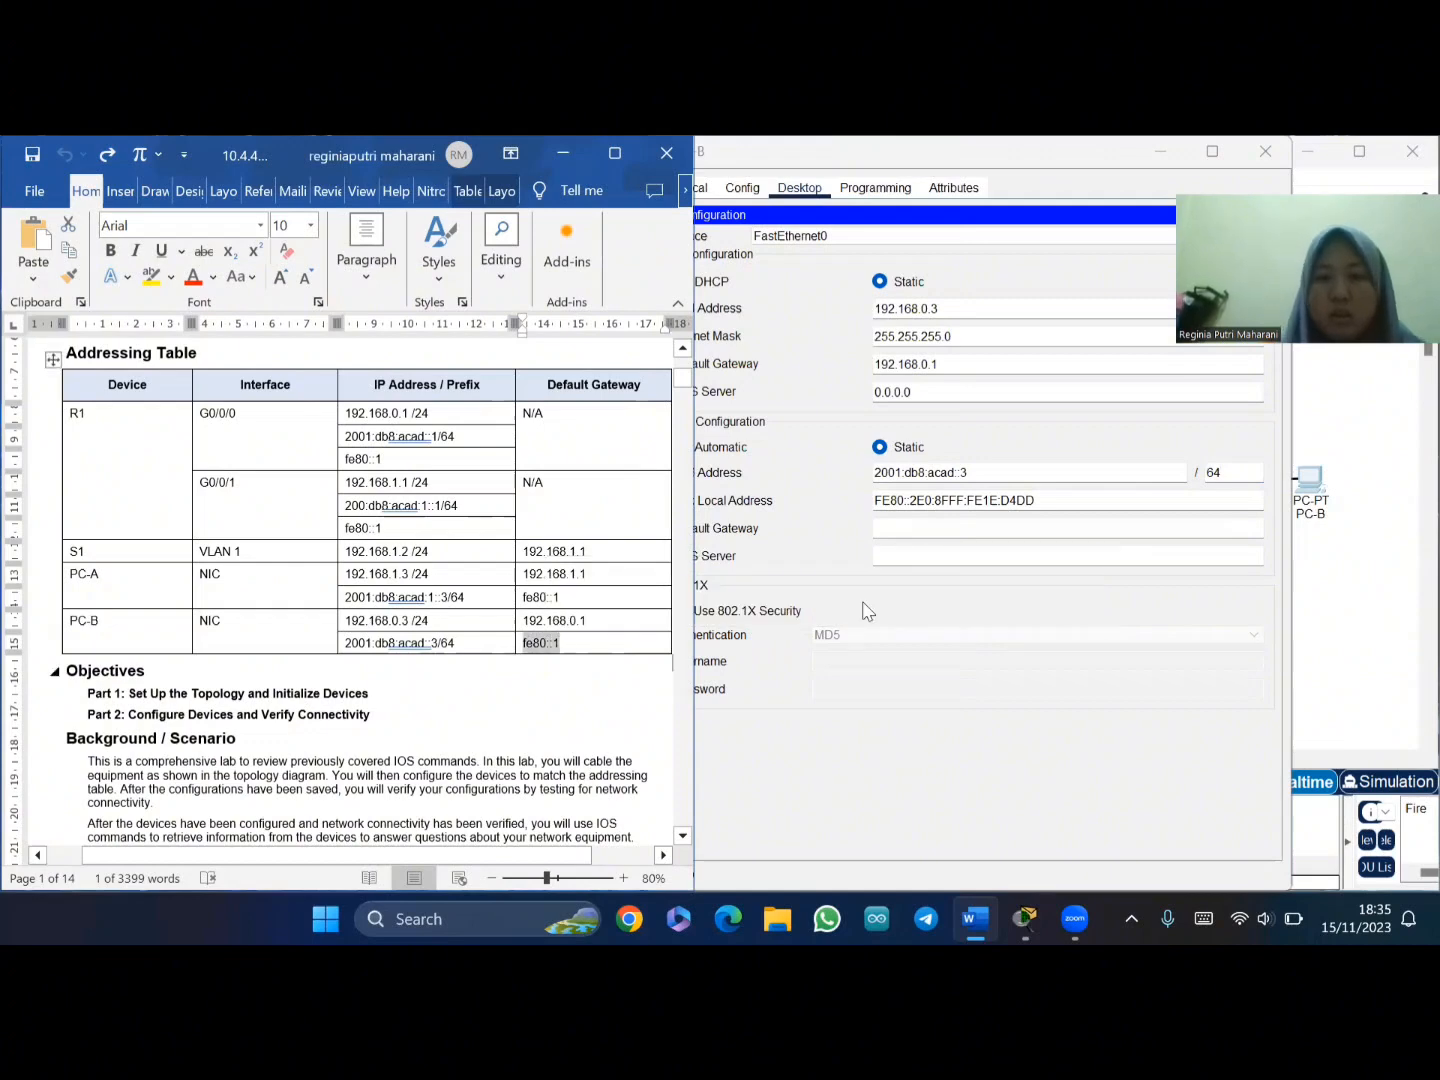
click(971, 528)
key(ctrl+v)
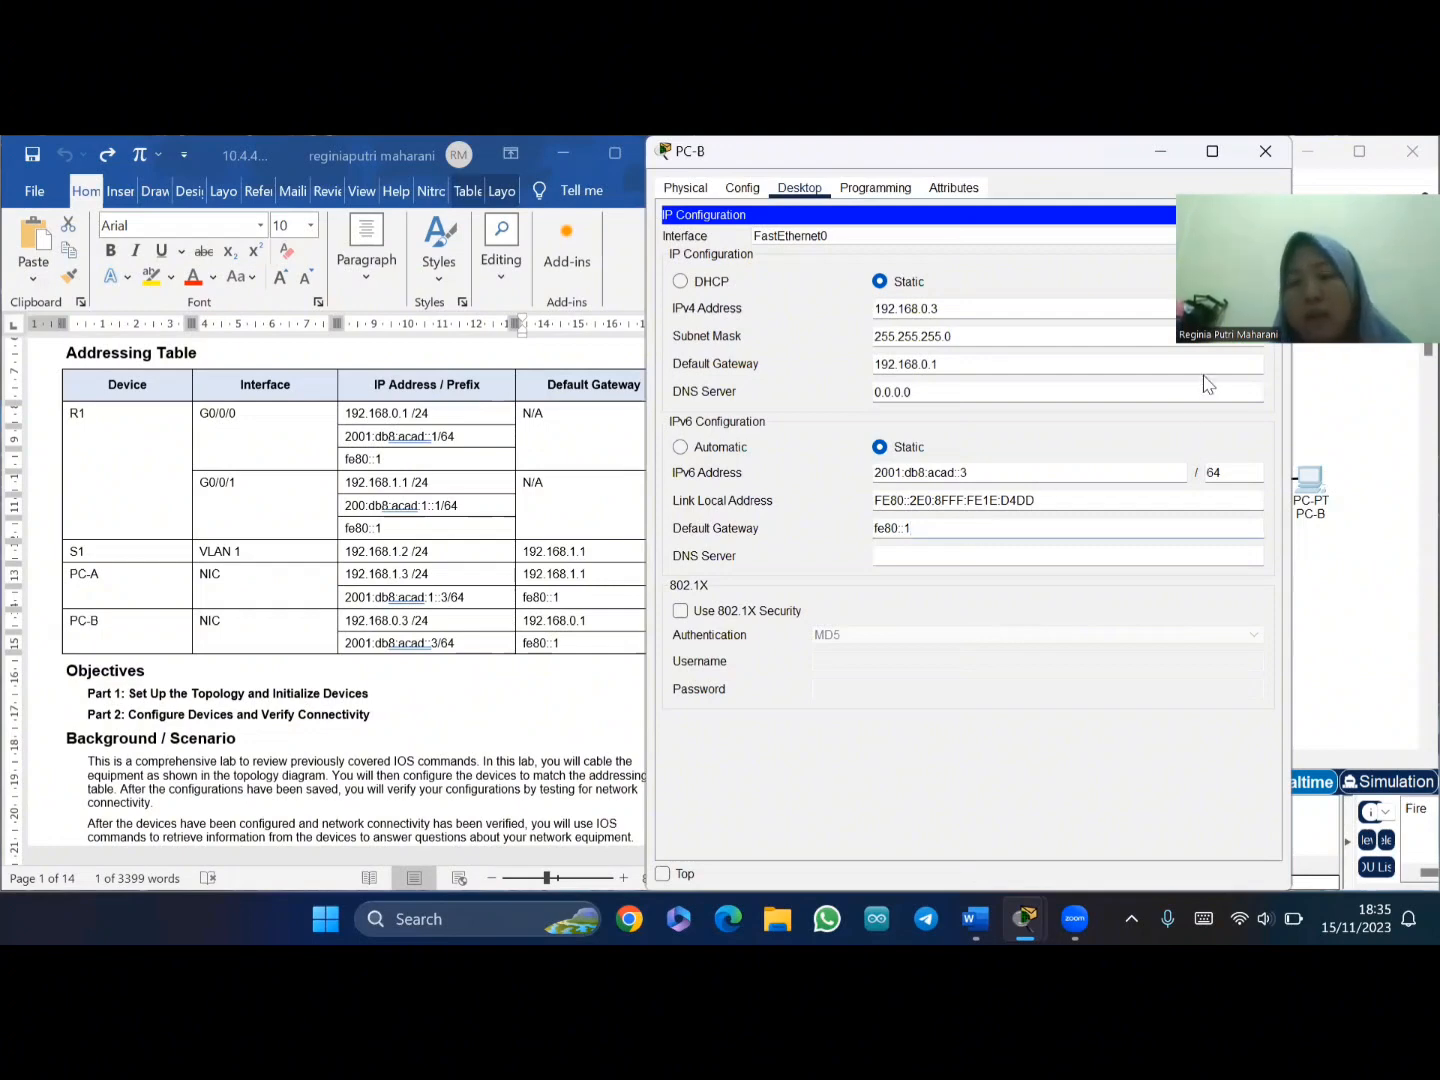
click(1265, 151)
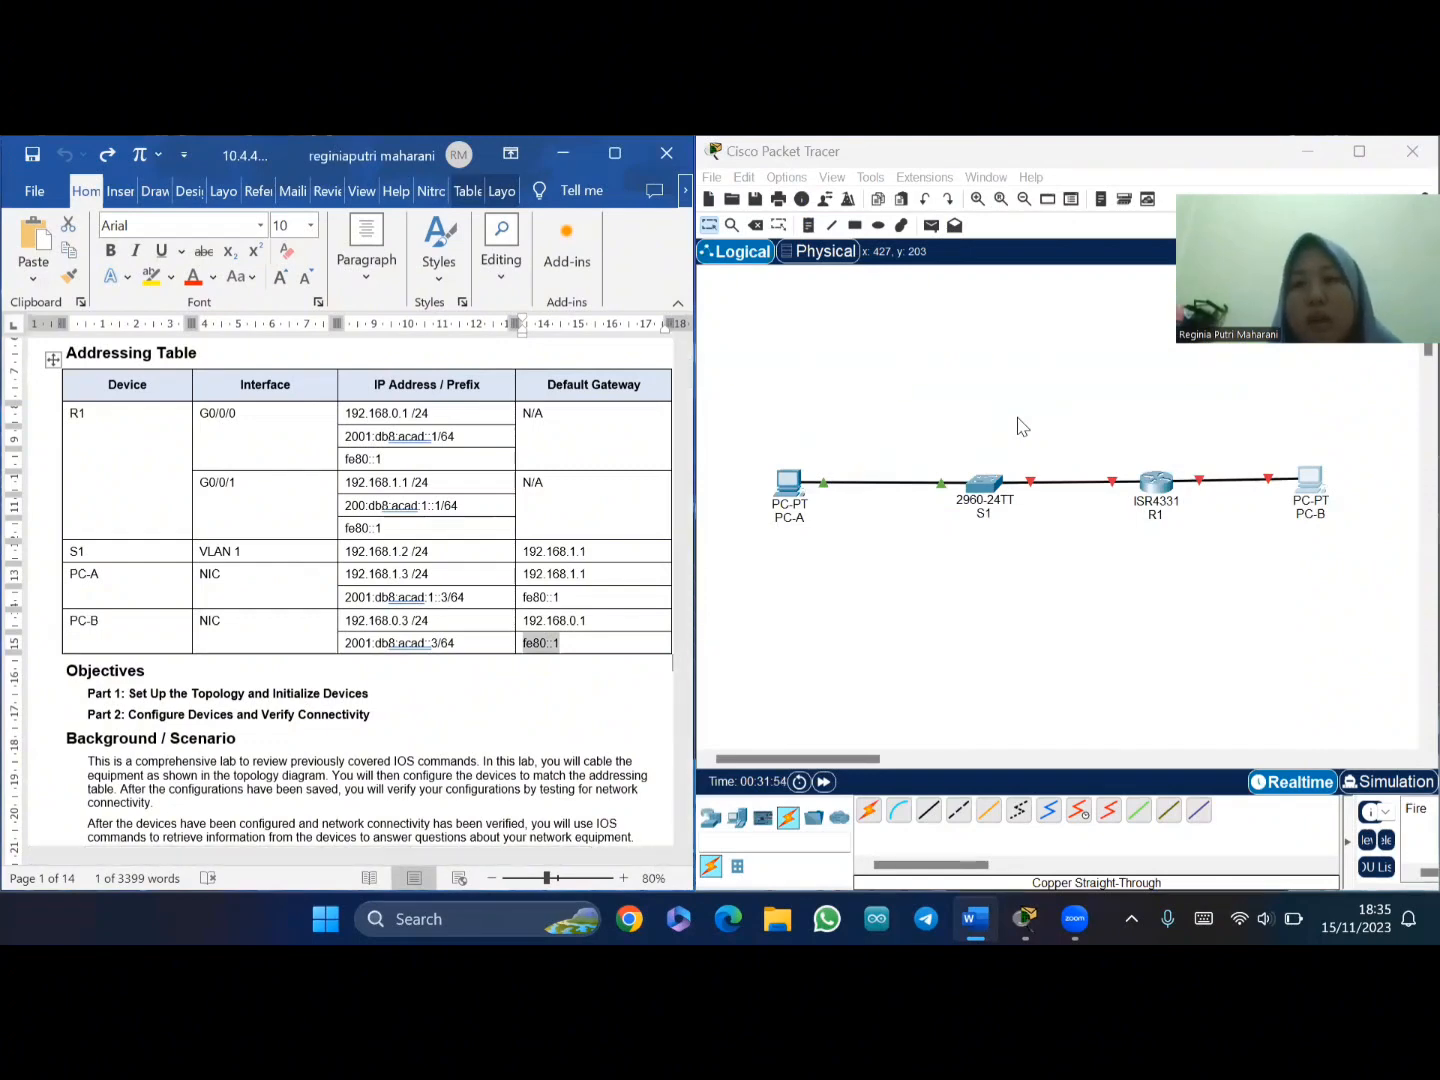
- Open switch S1's CLI and get a console prompt
click(984, 490)
click(984, 490)
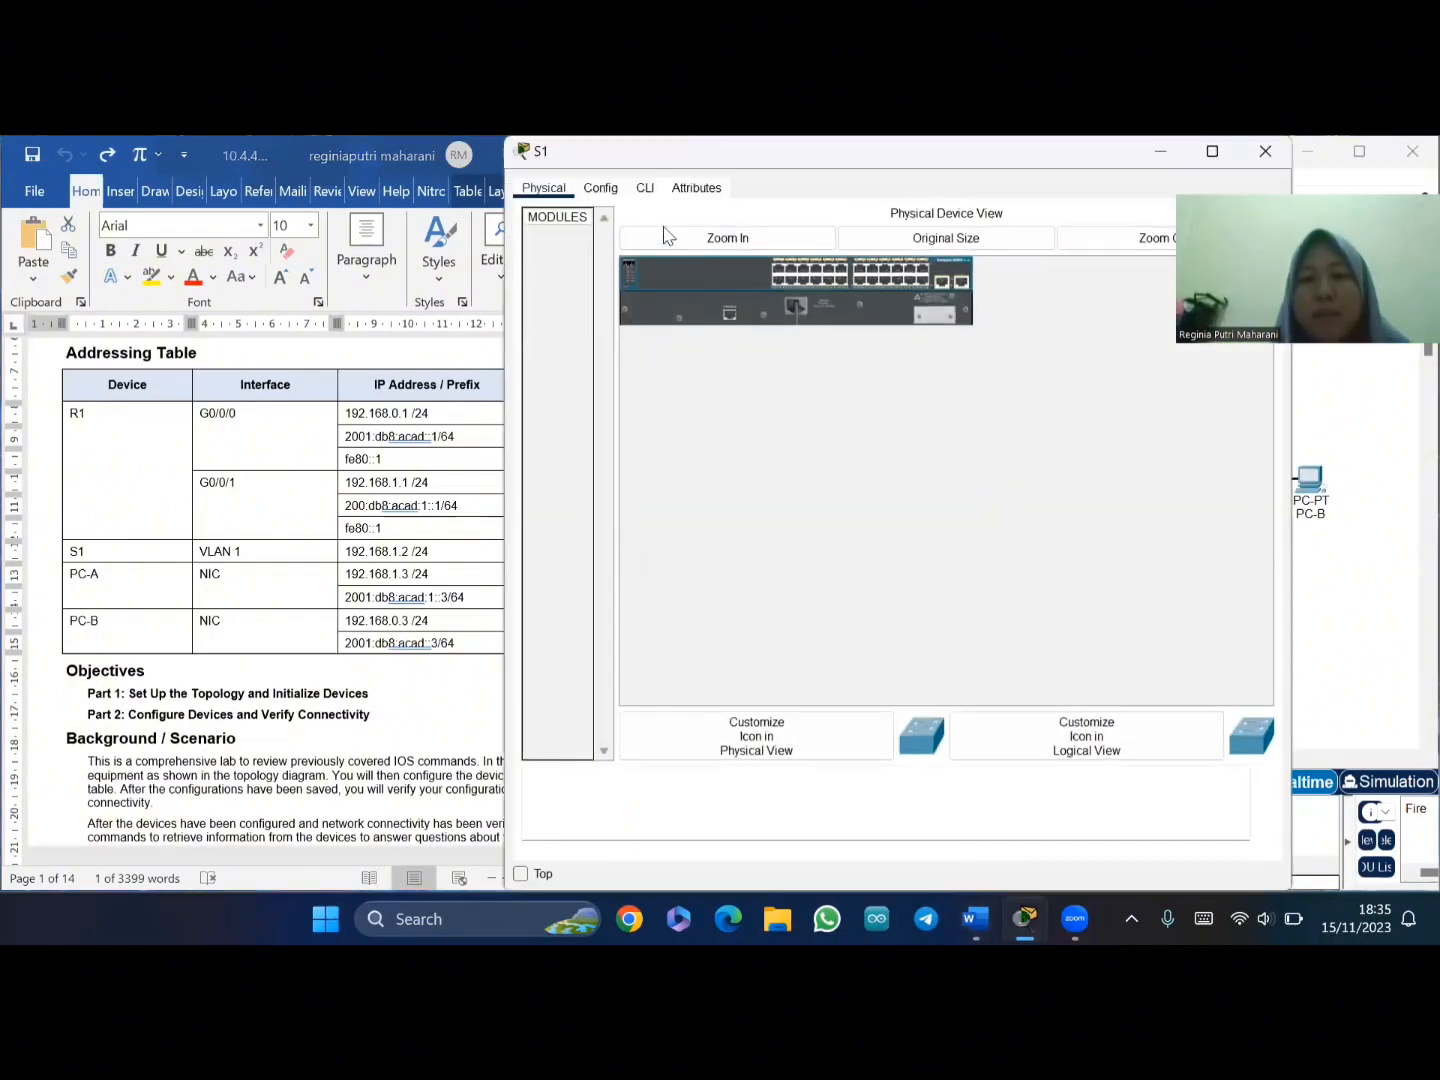
click(645, 190)
click(981, 599)
key(Return)
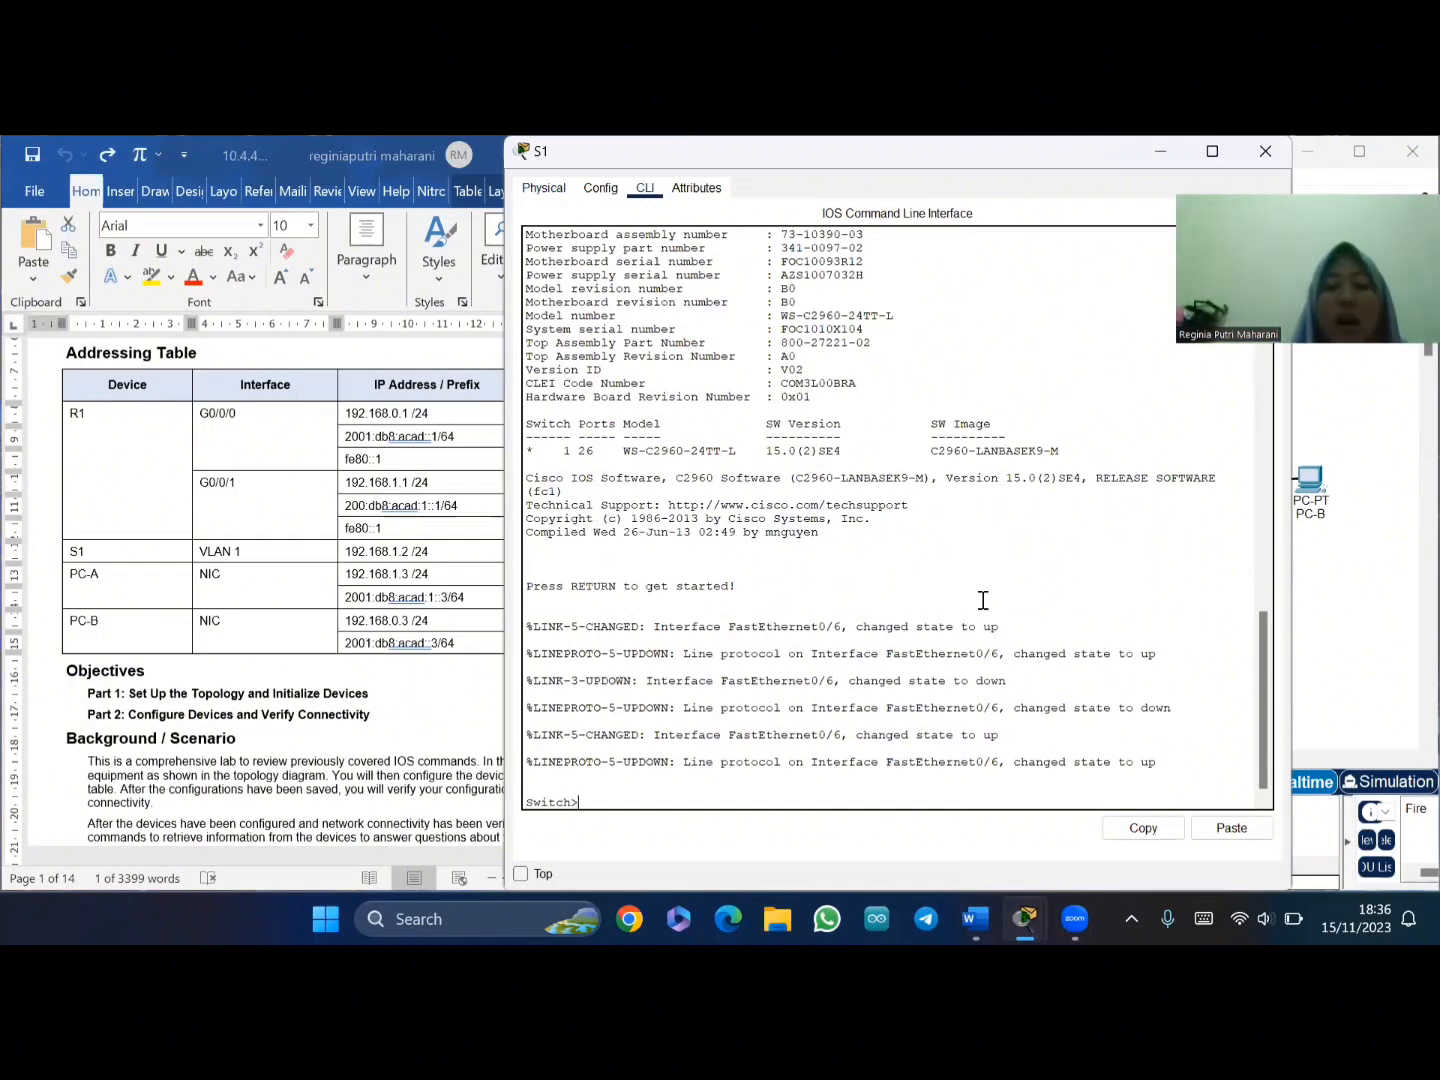
- Run enable and conf t on S1 to reach global configuration mode
text(enabl)
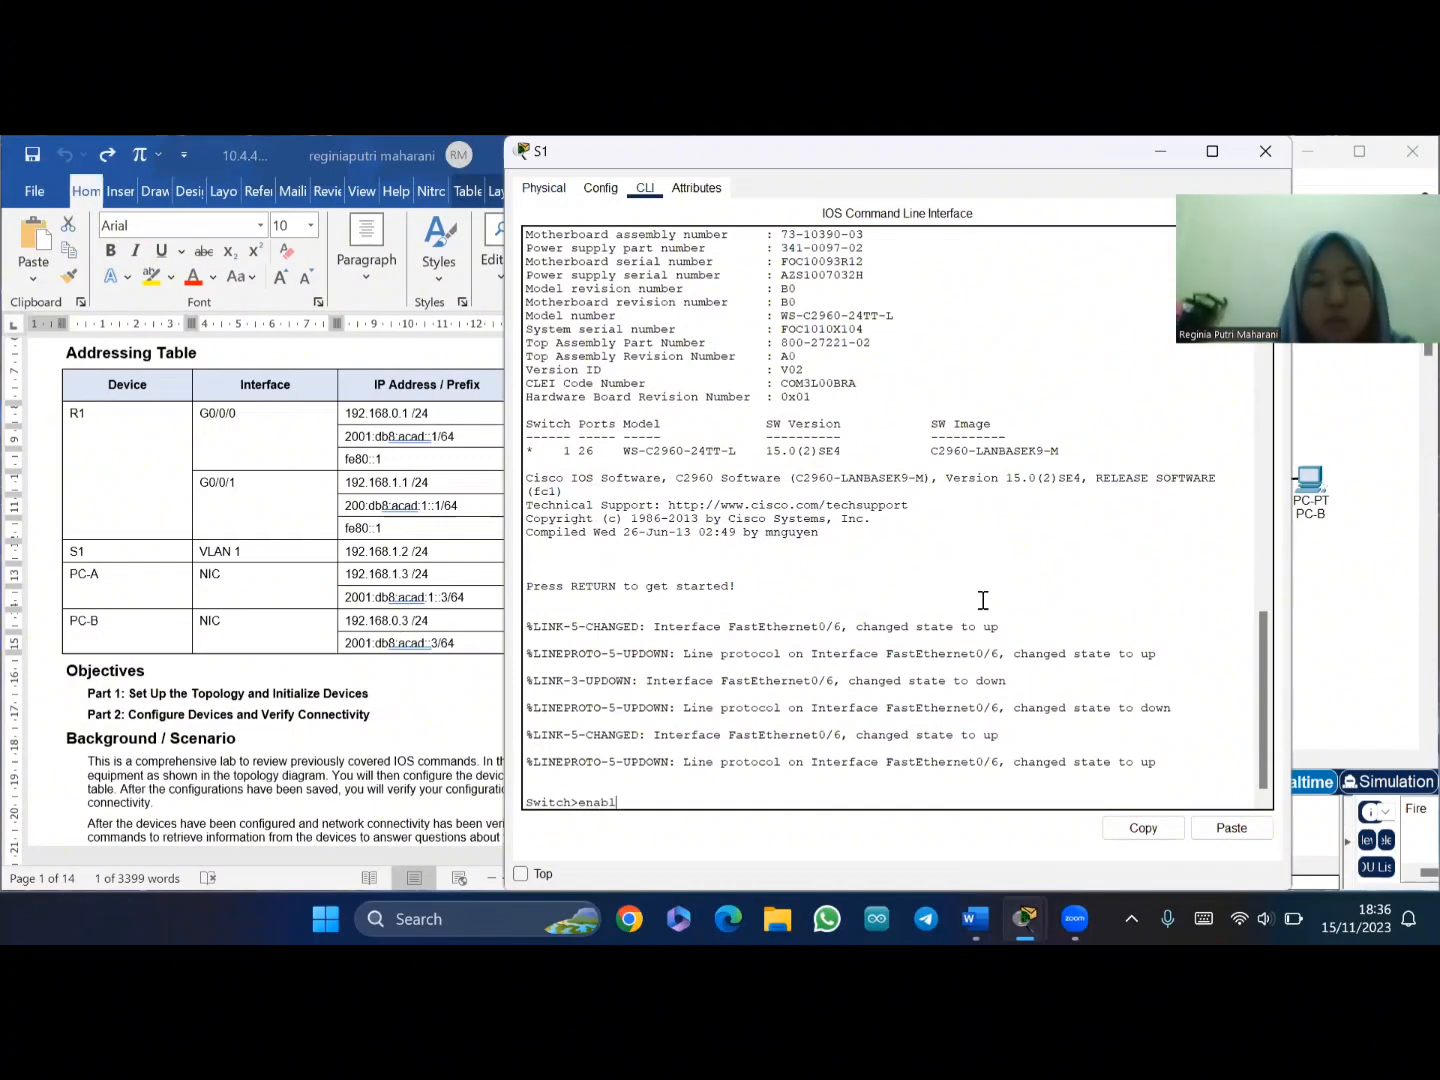
text(e)
key(Return)
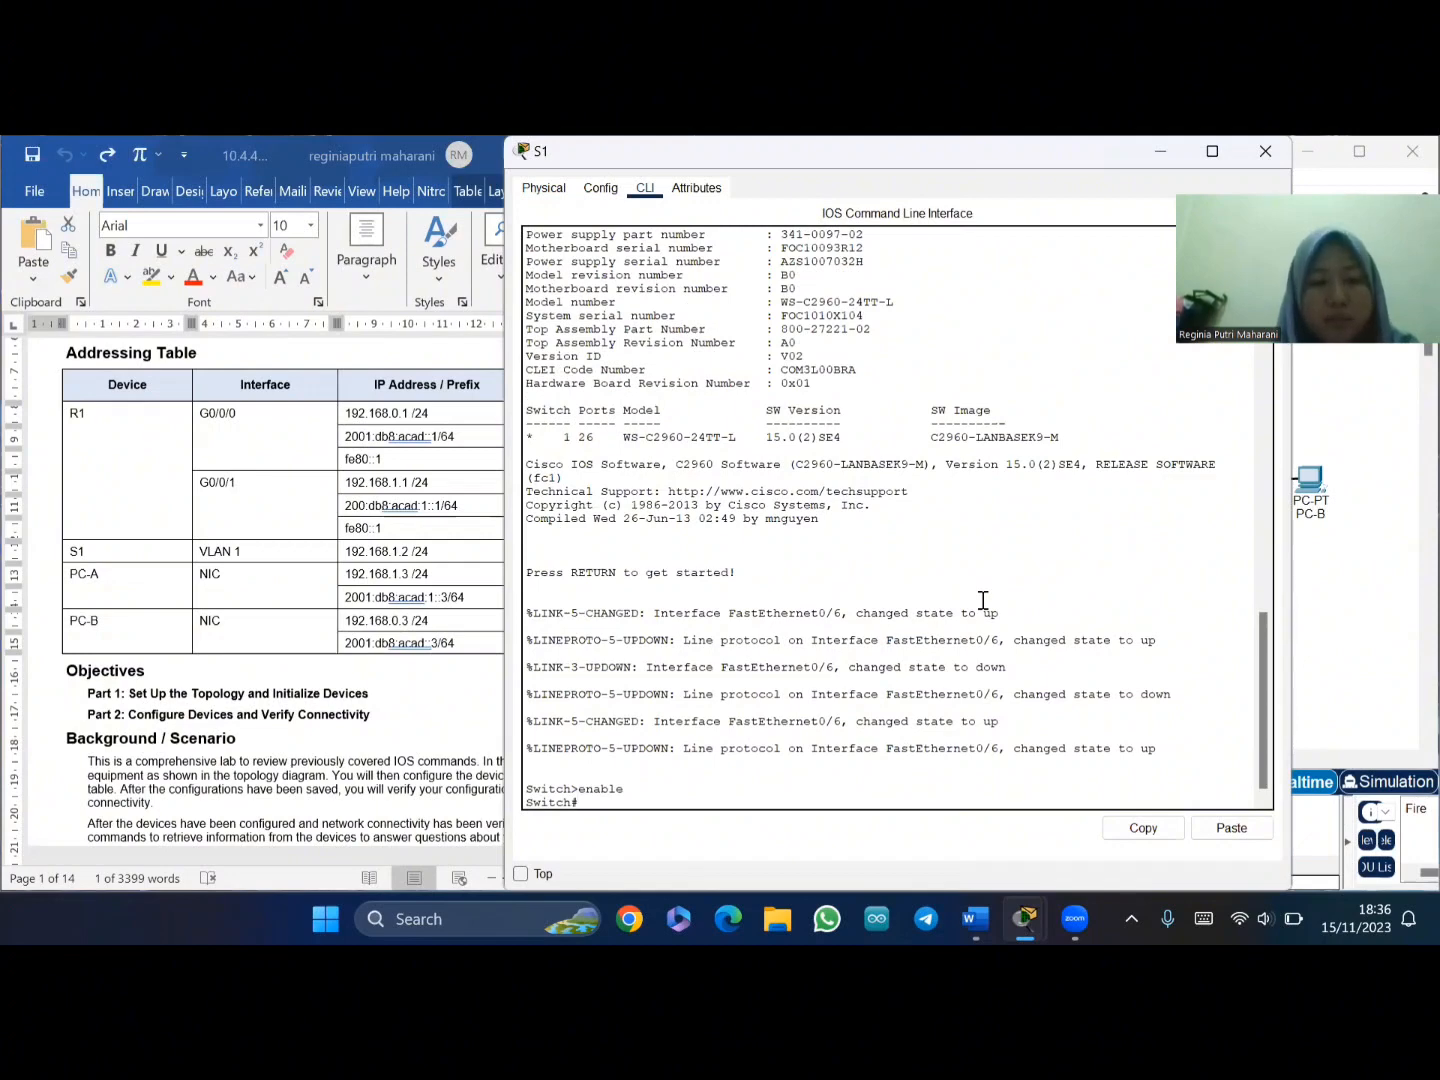
text(conf)
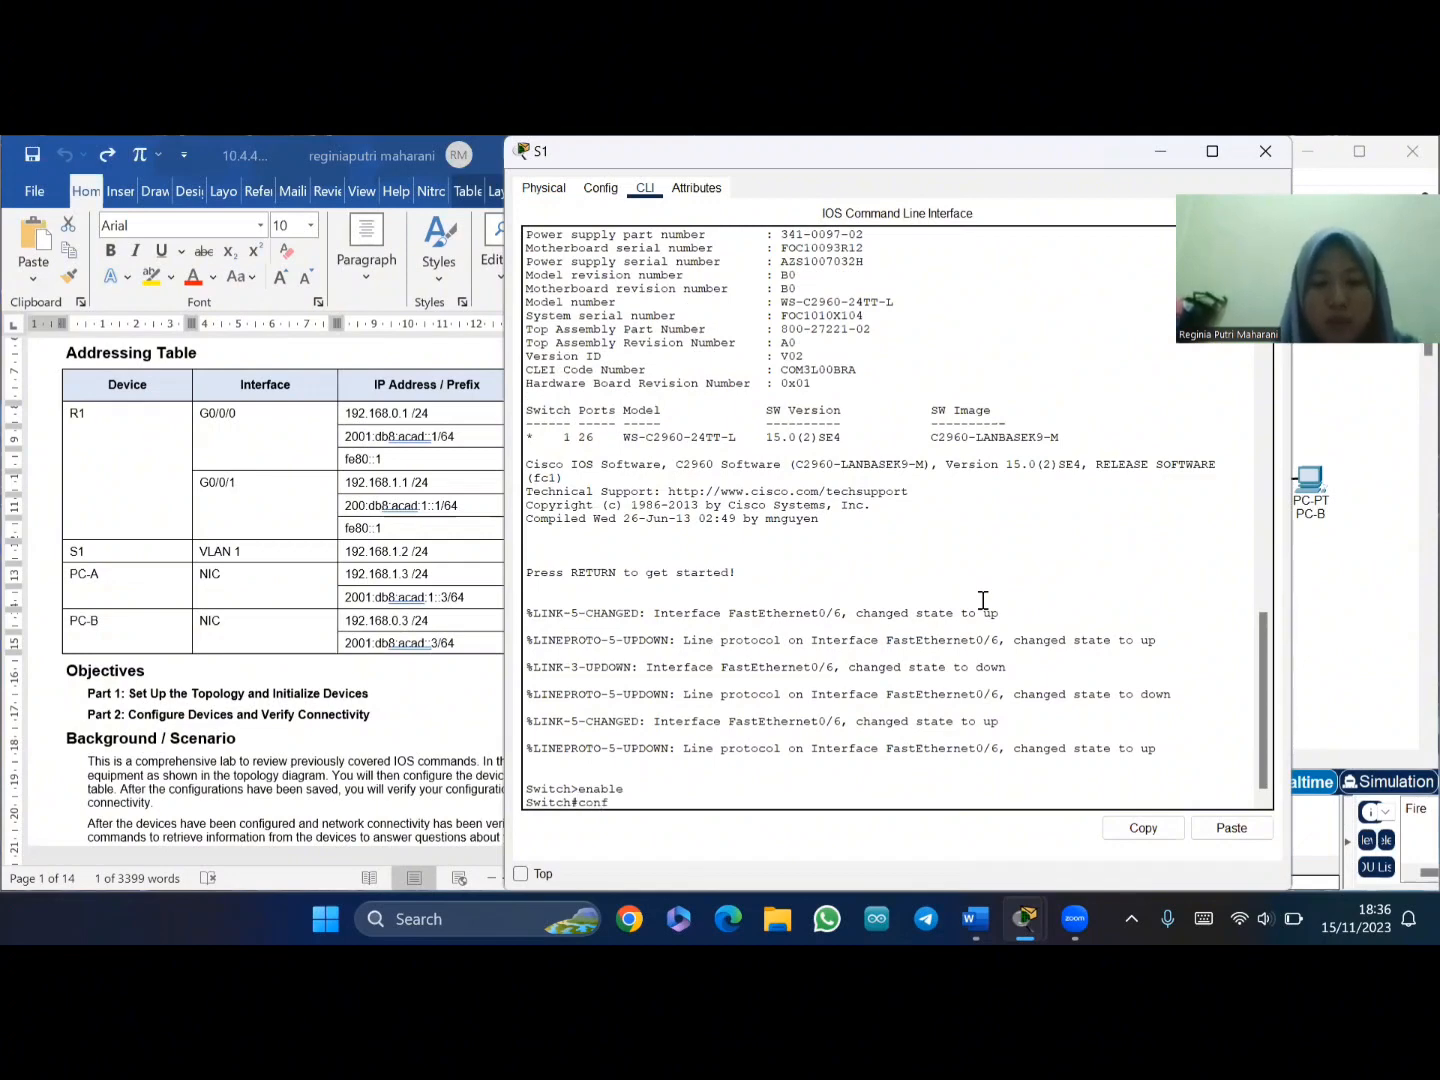
text( t)
key(Return)
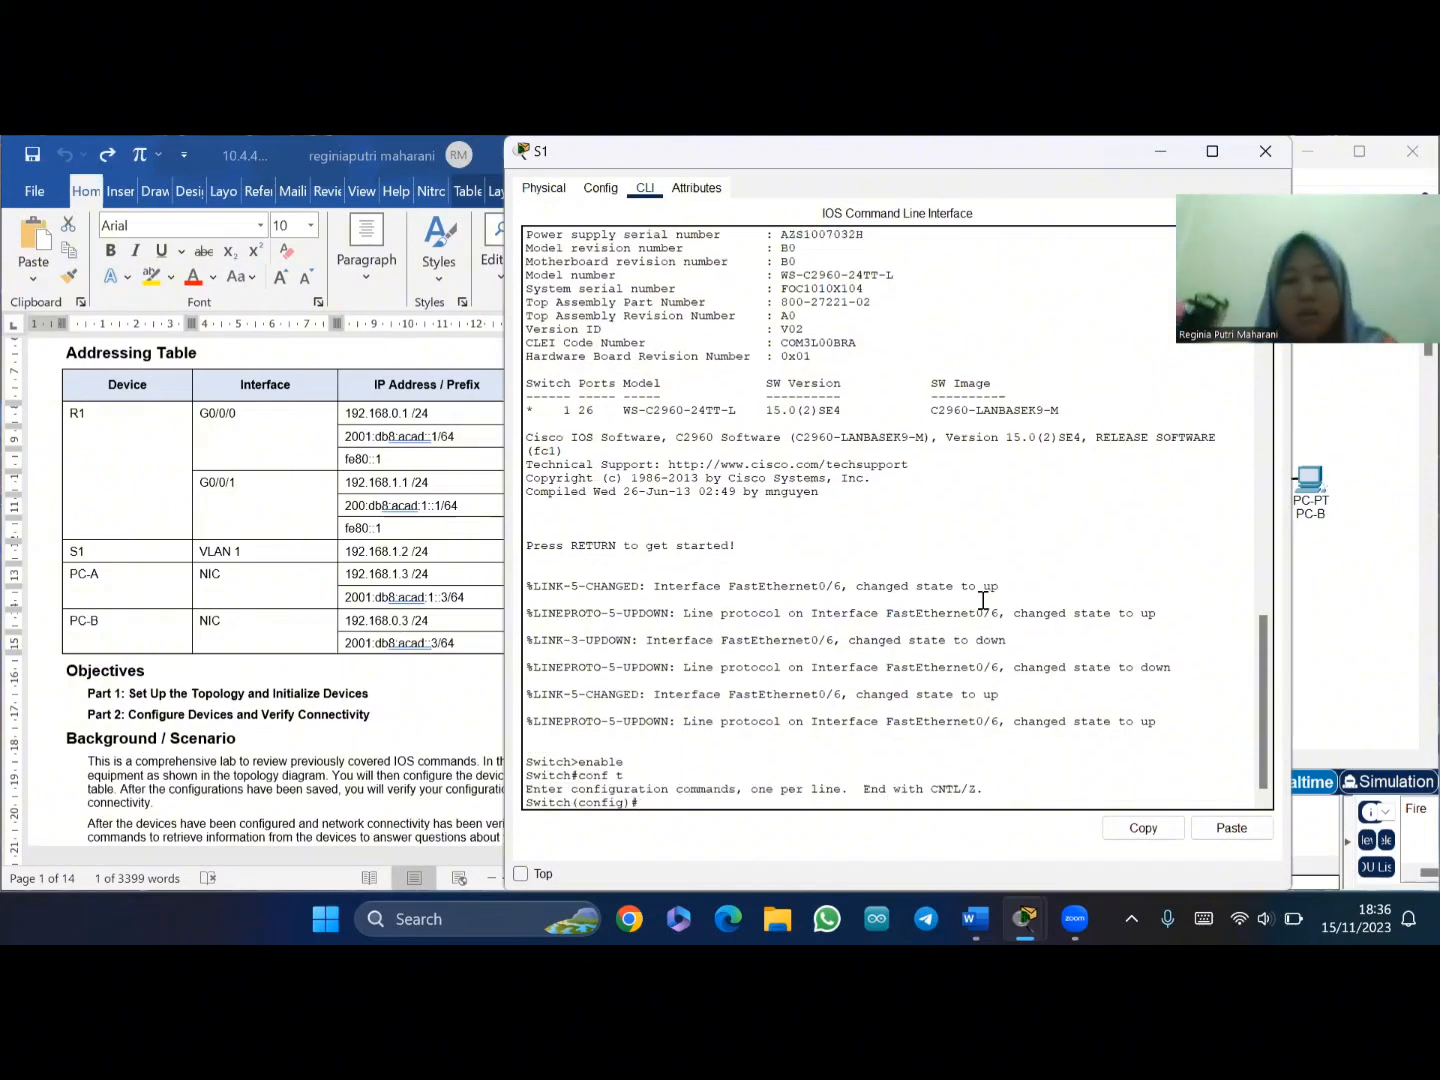
scroll(372, 604, down, 3)
scroll(372, 604, down, 5)
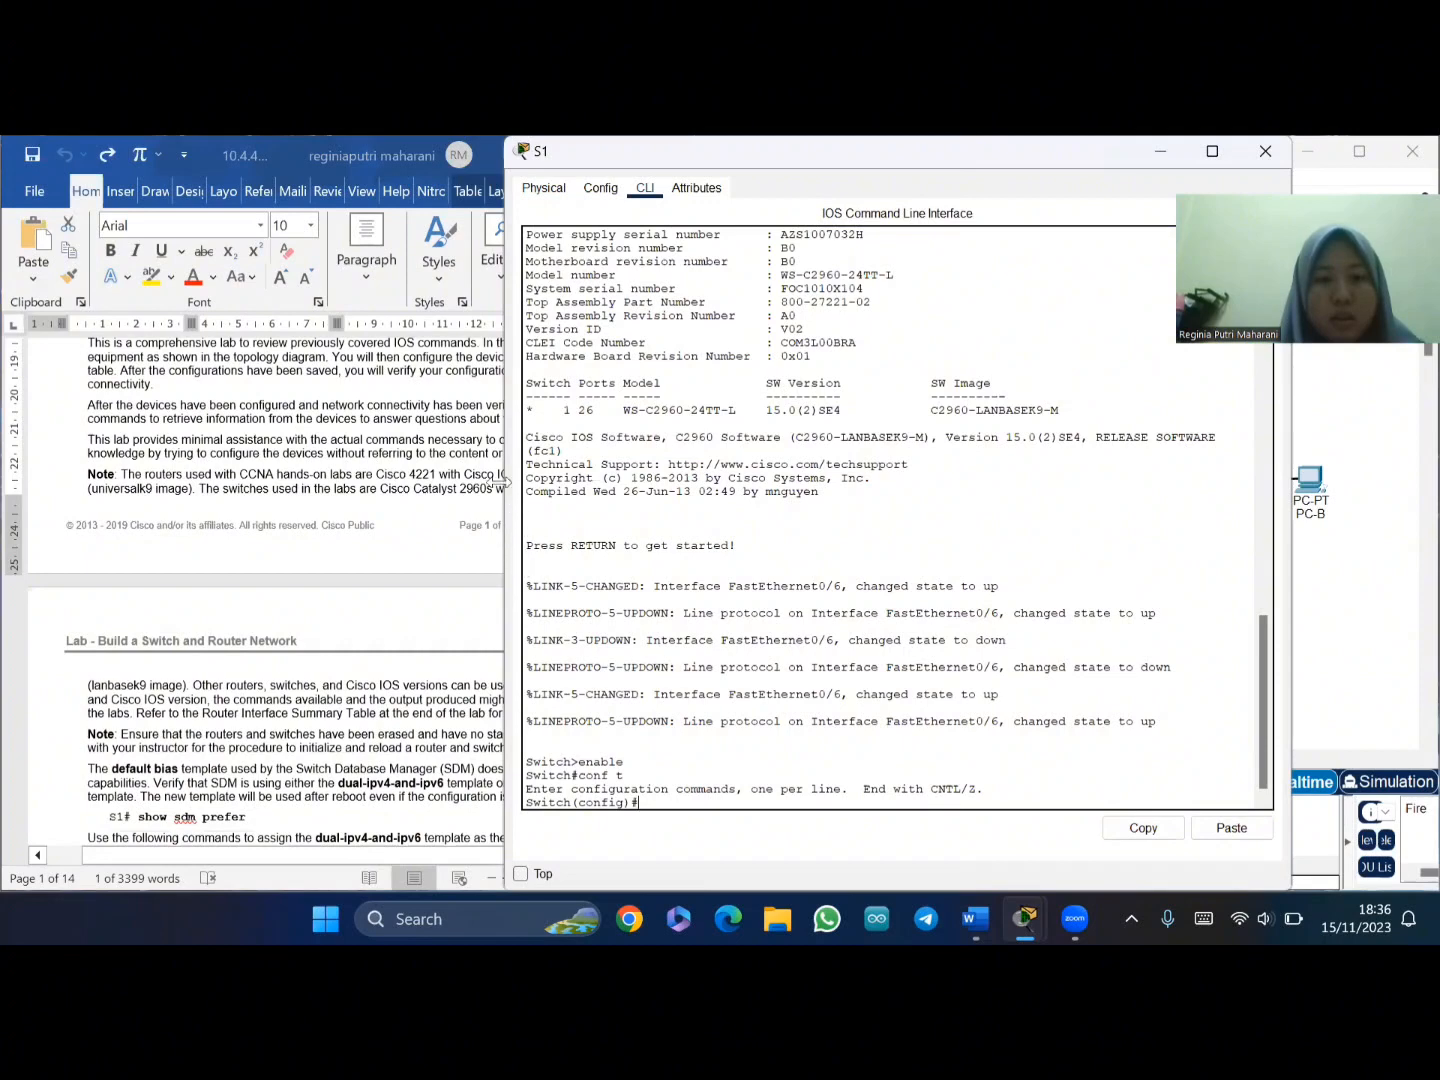
drag(497, 483, 655, 483)
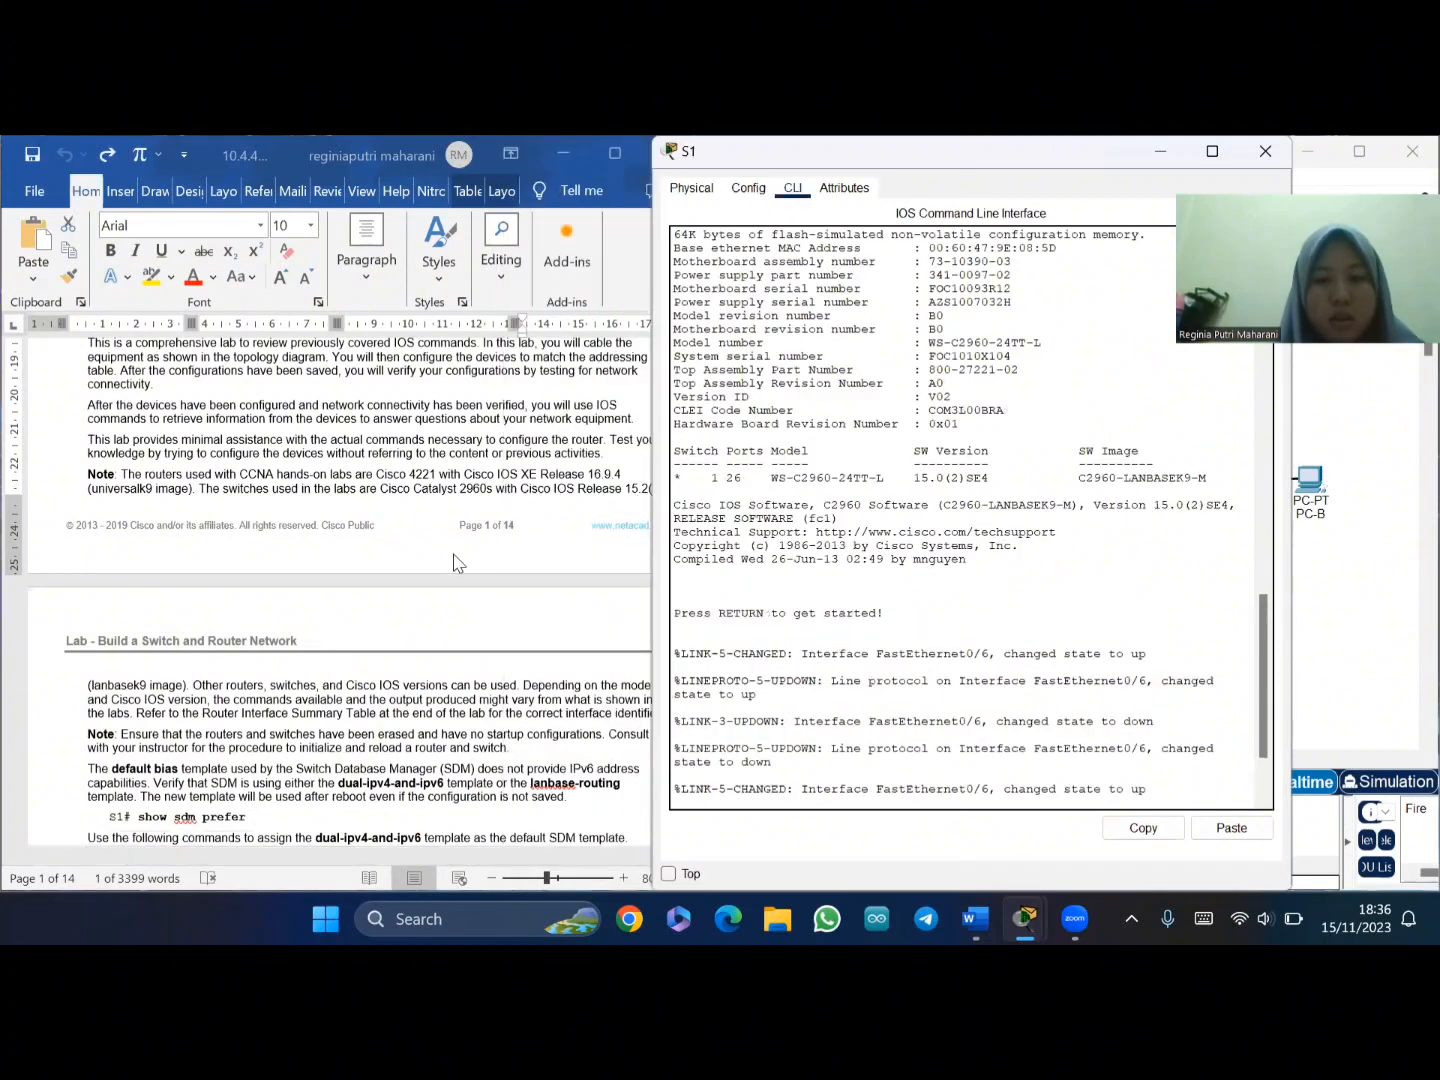
scroll(355, 603, down, 5)
scroll(355, 603, down, 3)
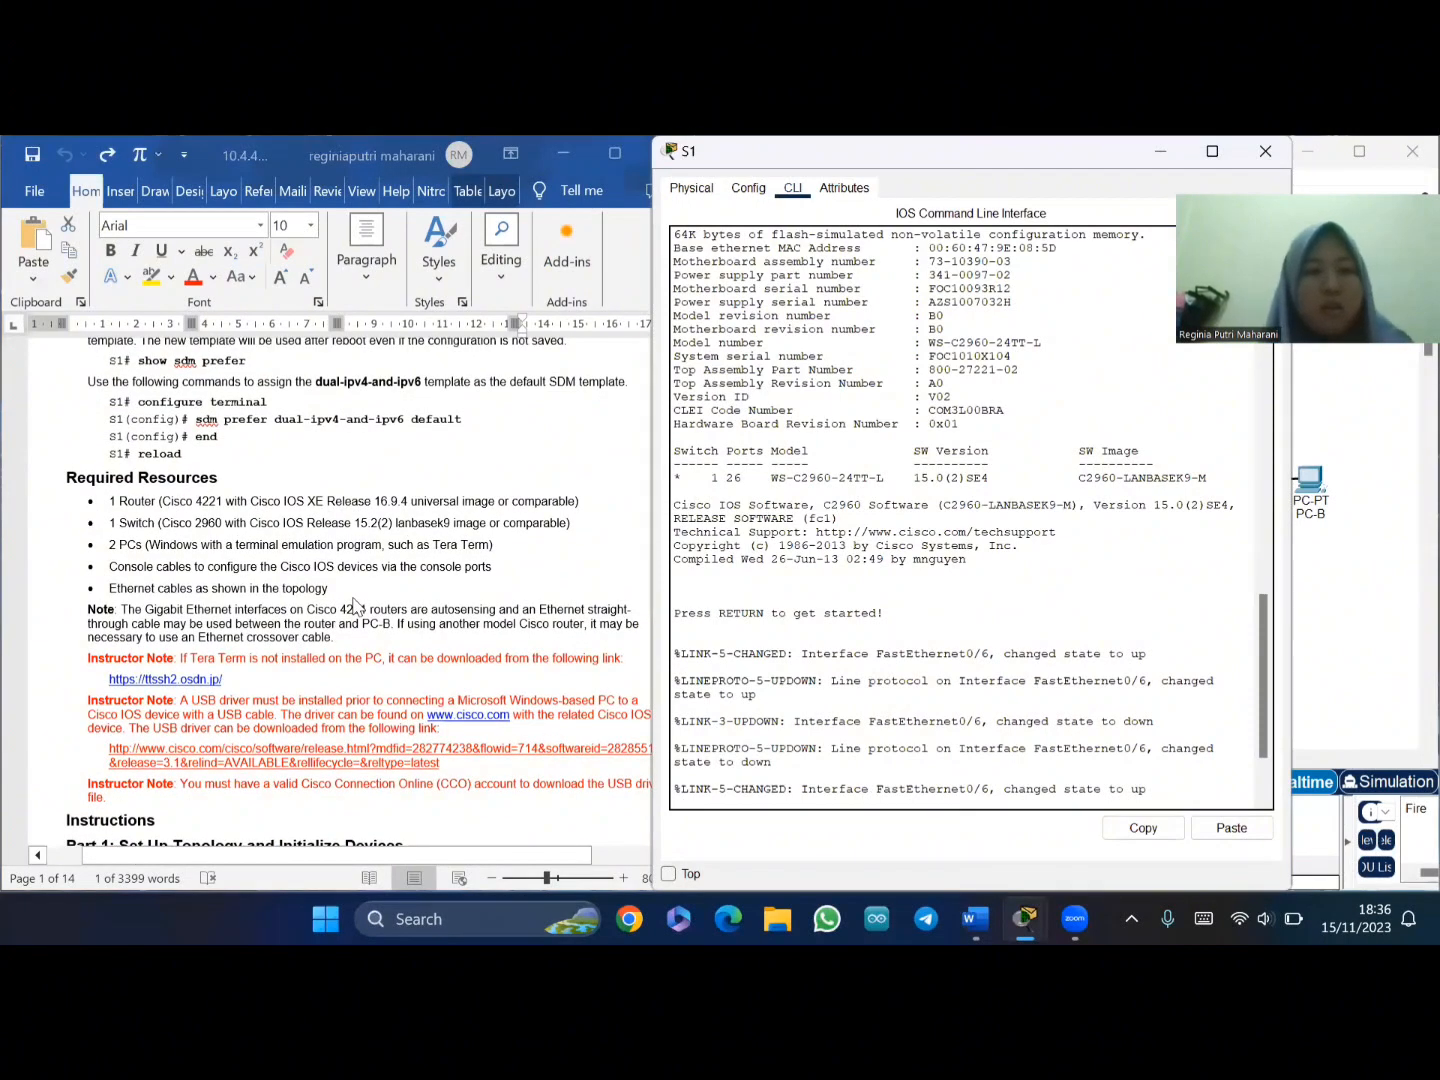
scroll(355, 604, up, 1)
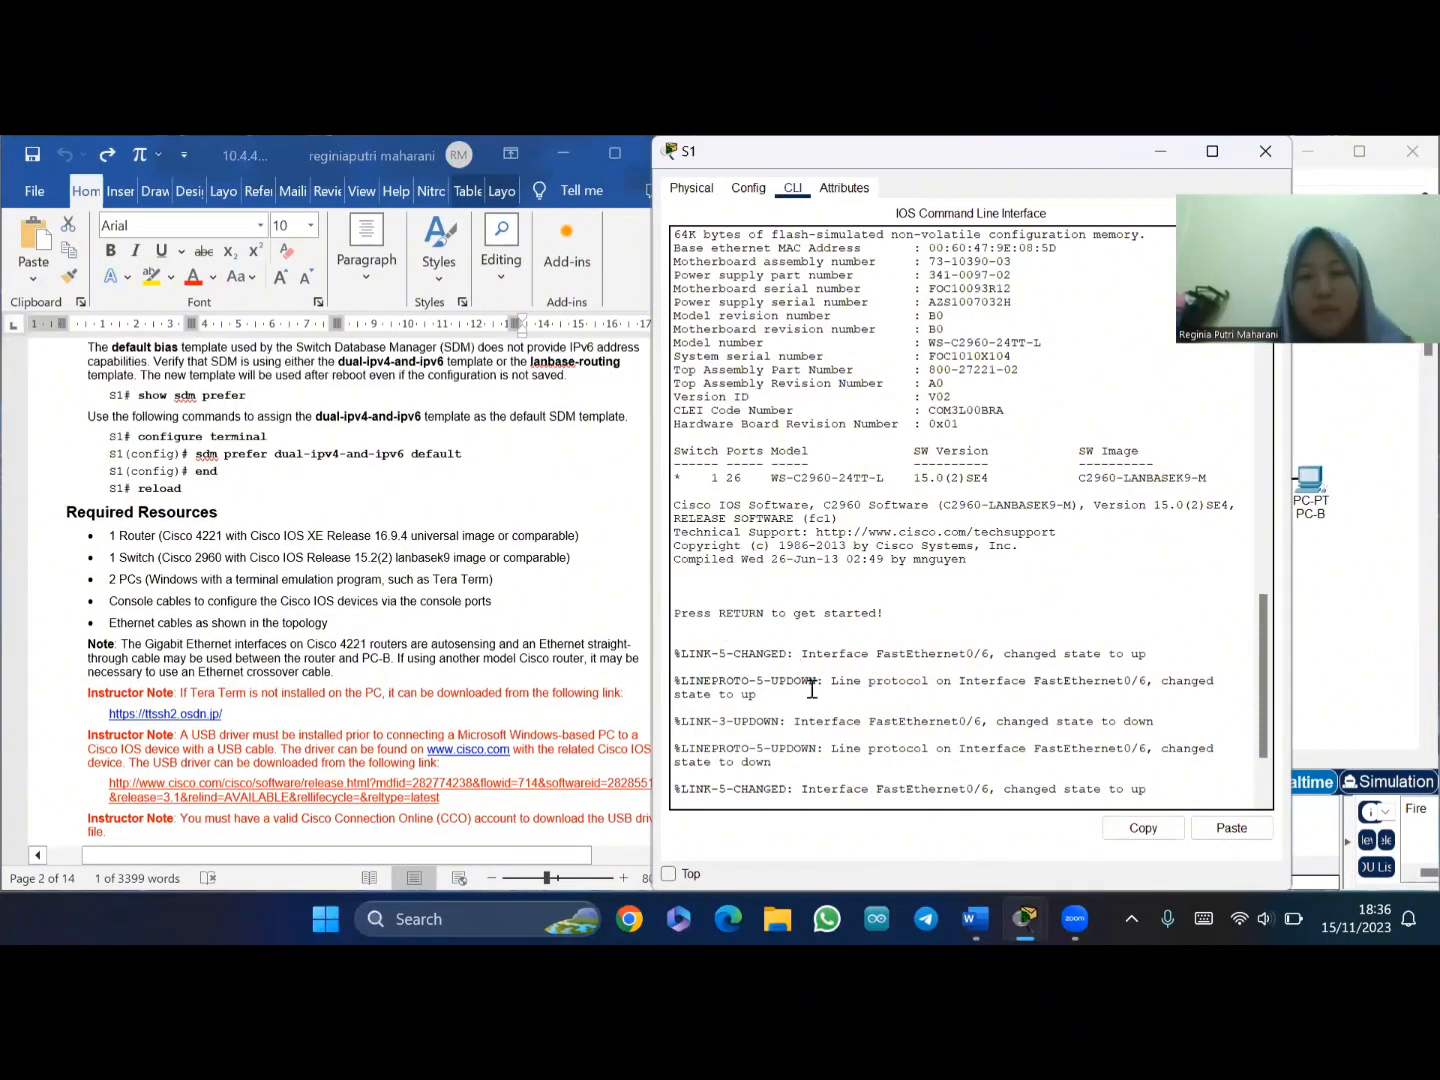
scroll(1103, 715, down, 3)
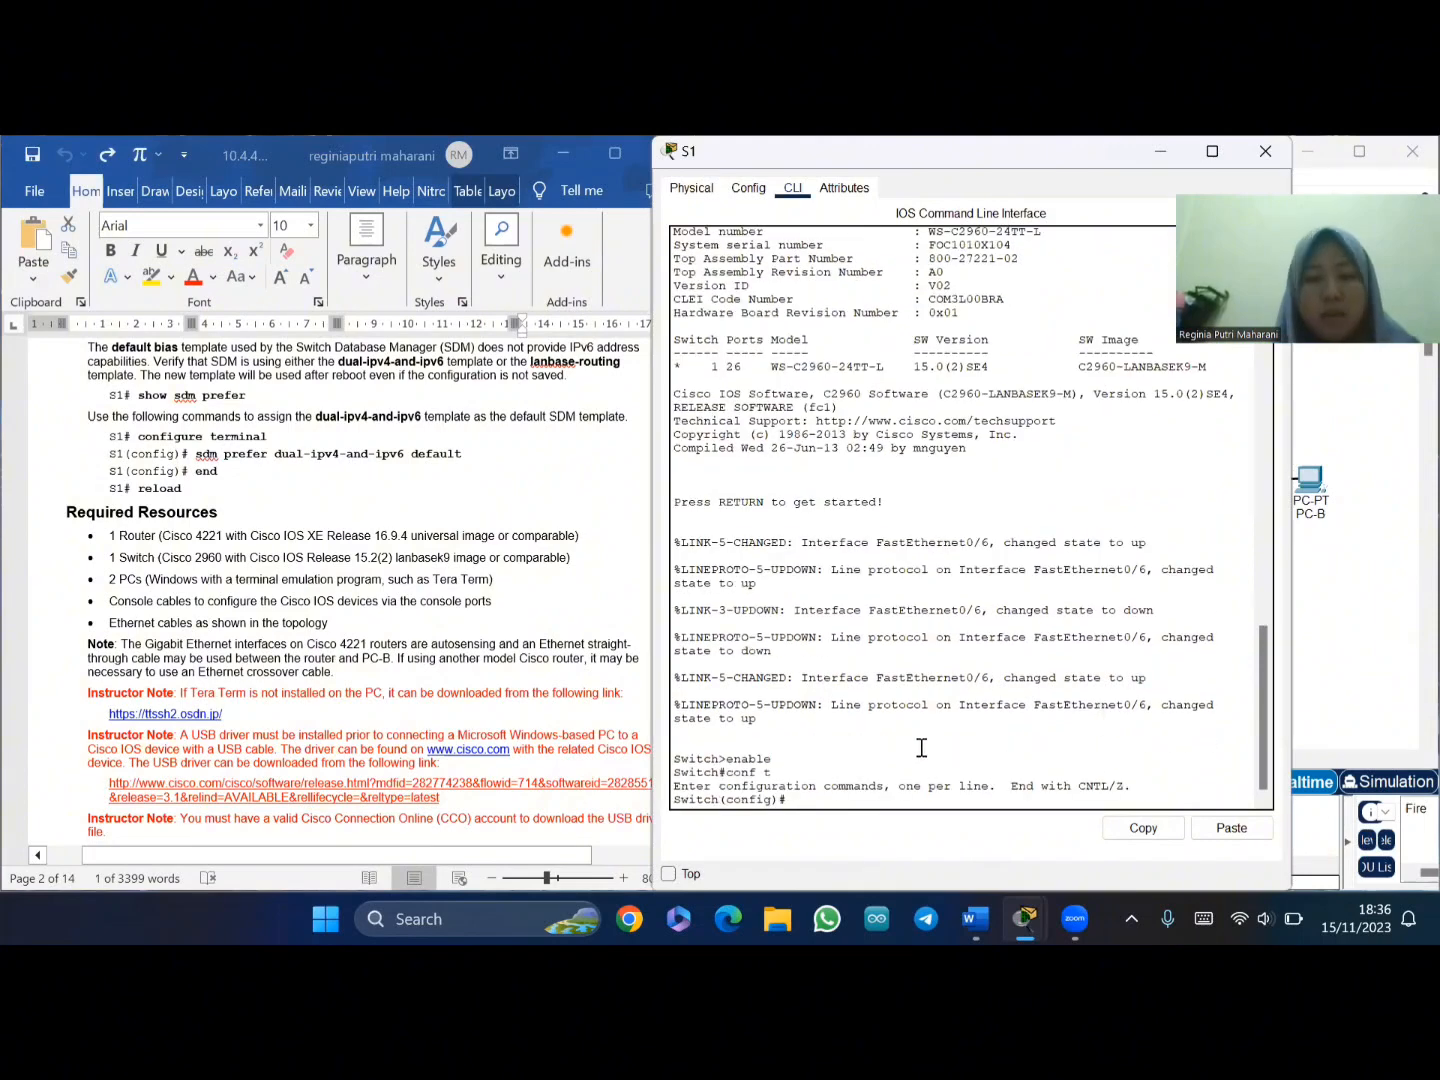
- Copy the sdm prefer dual-ipv4-and-ipv6 default command from the lab document and run it on S1
click(202, 458)
drag(197, 455, 462, 458)
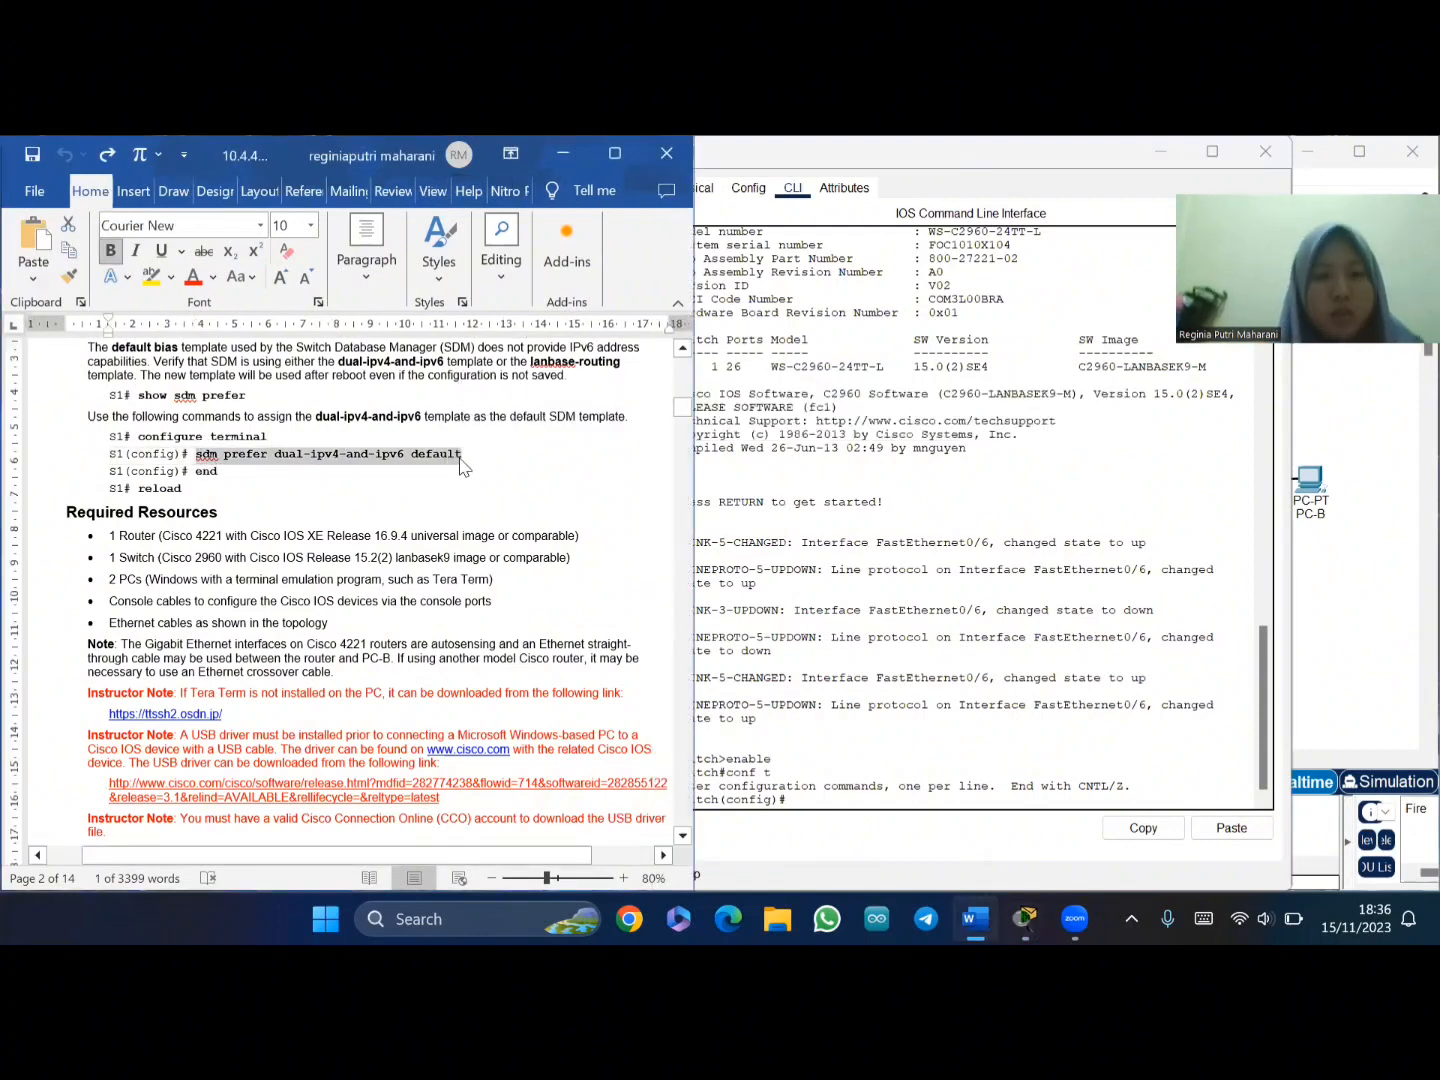
click(792, 799)
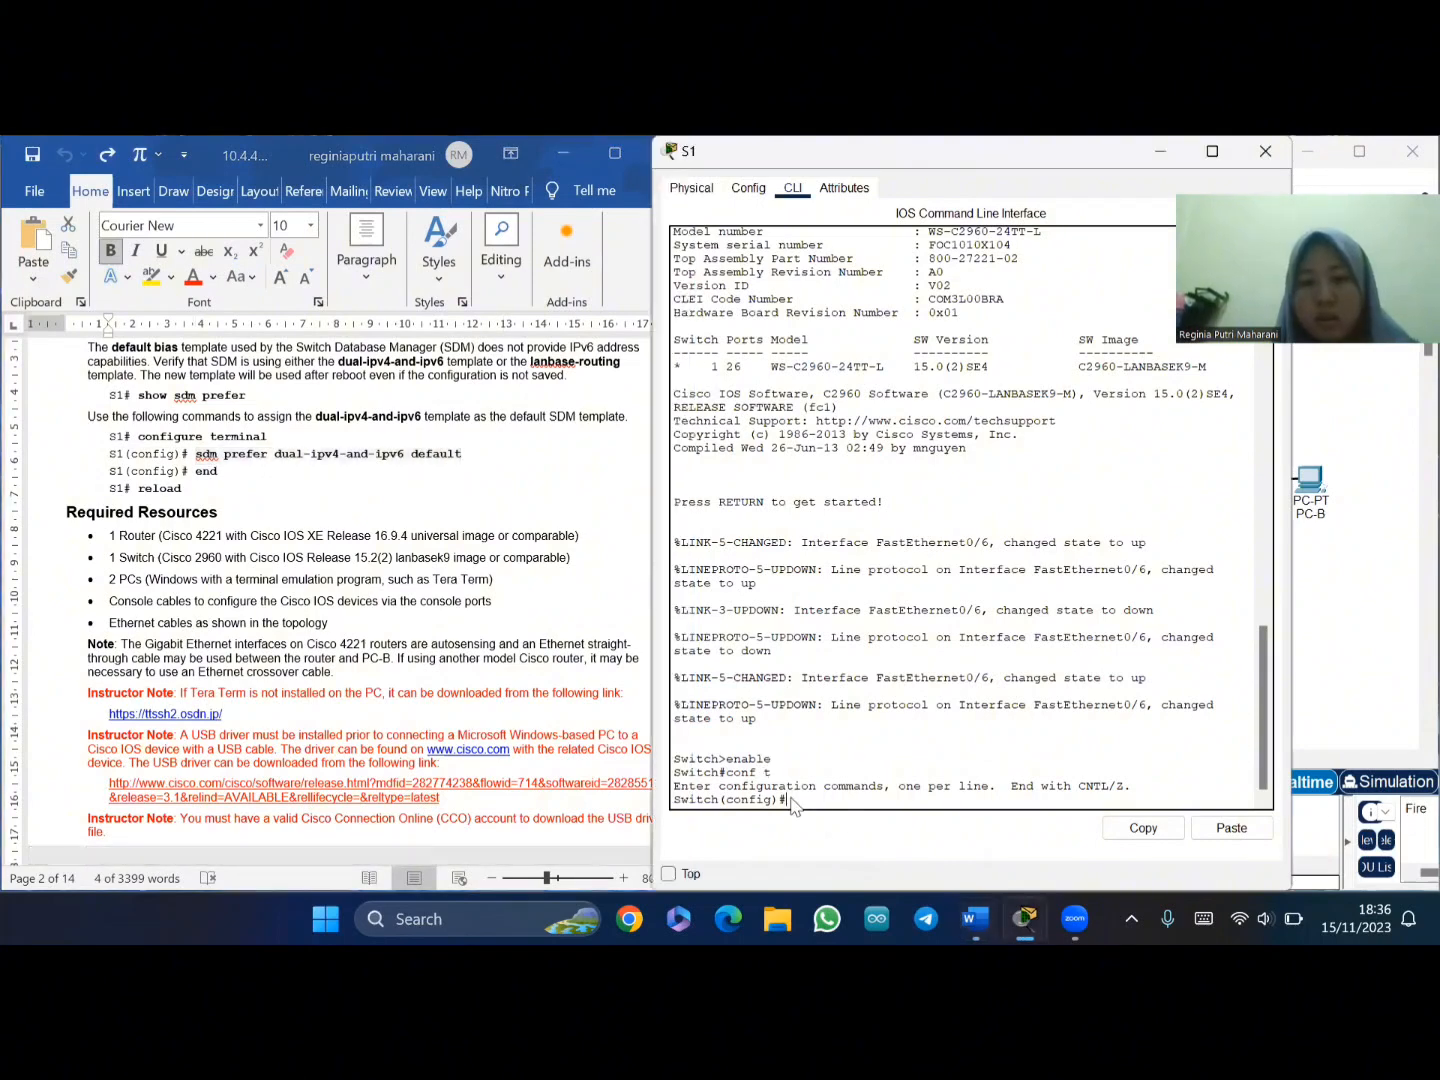
right_click(792, 800)
click(834, 834)
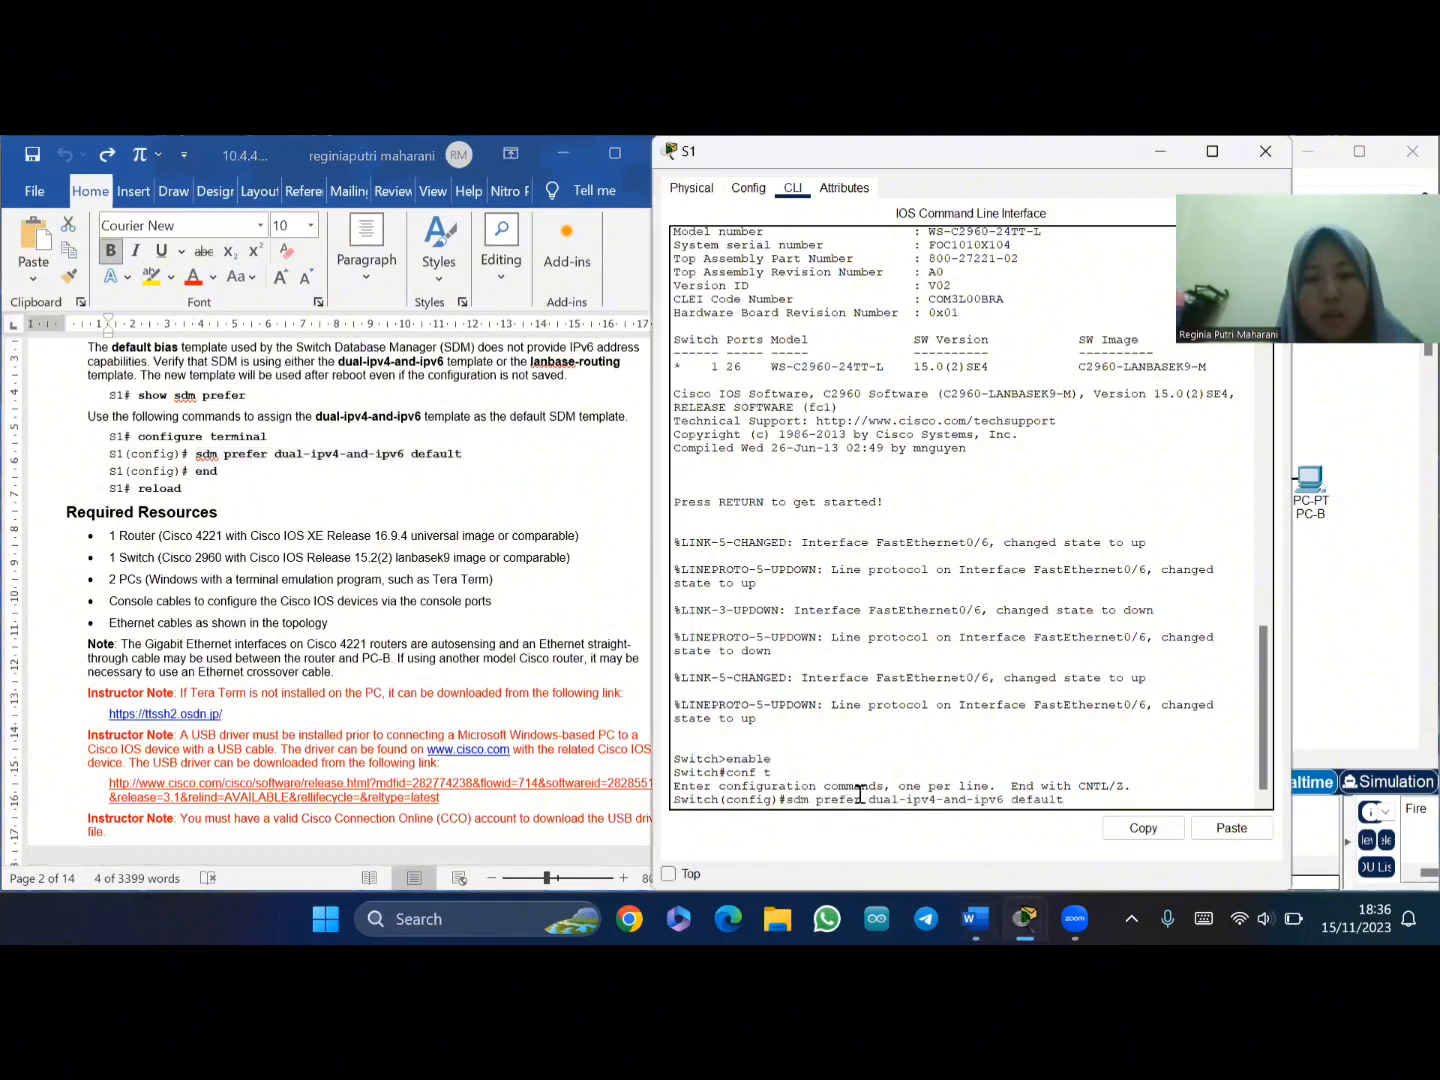
key(Return)
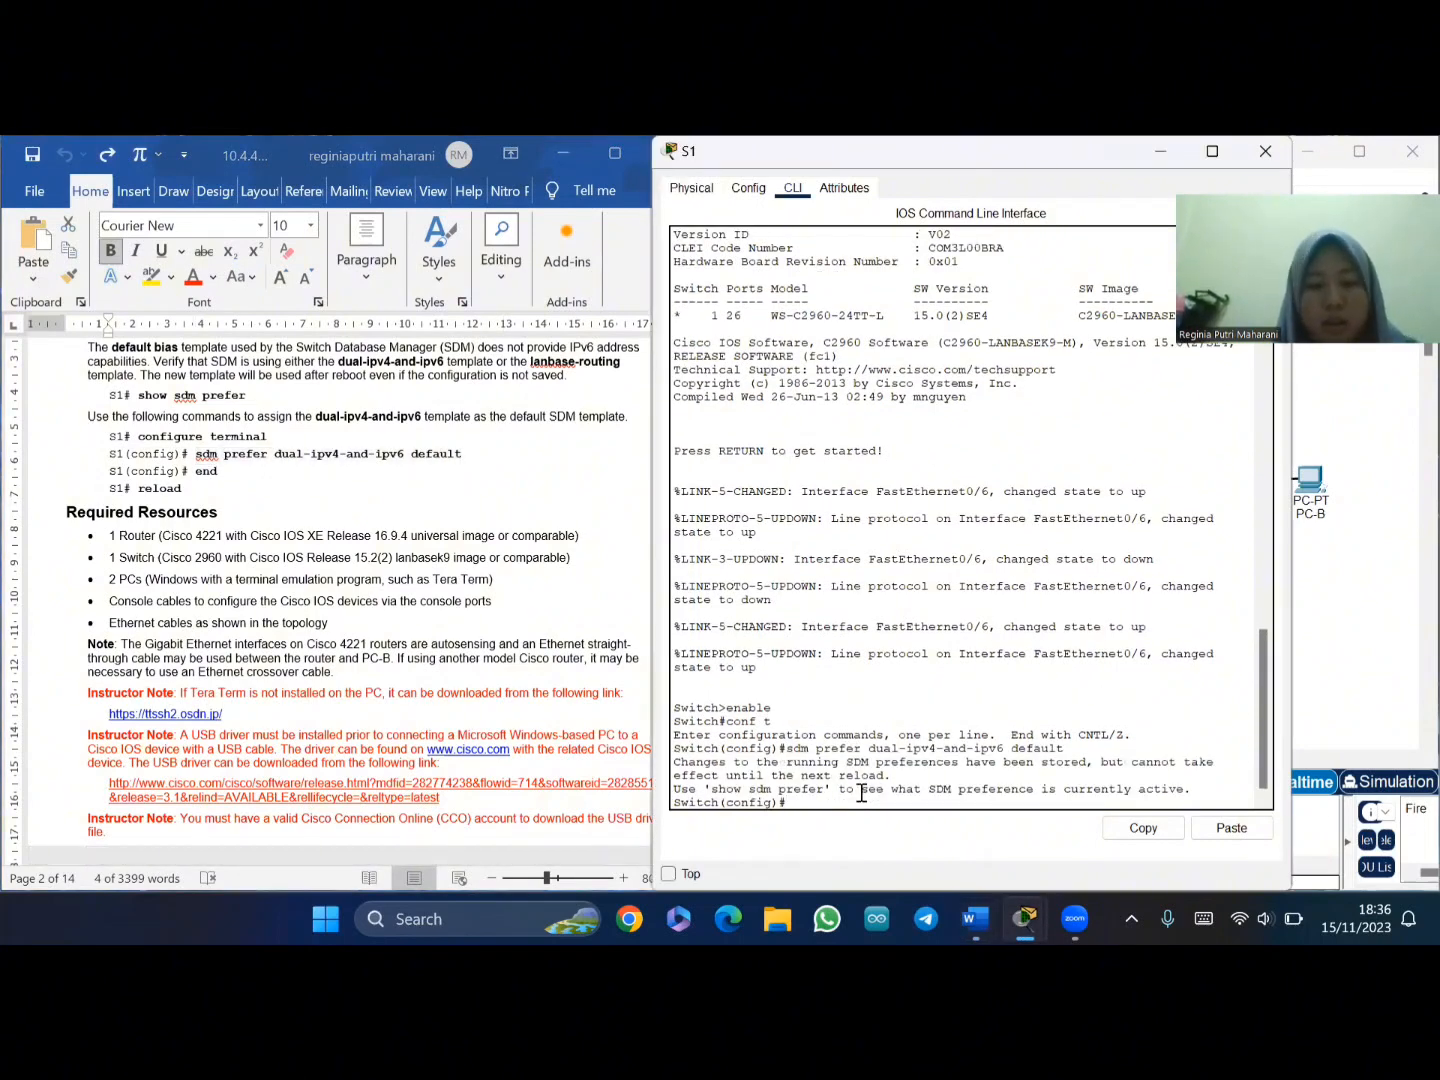
- Exit configuration mode, then reload S1, answering yes to save the configuration first
text(end)
key(Return)
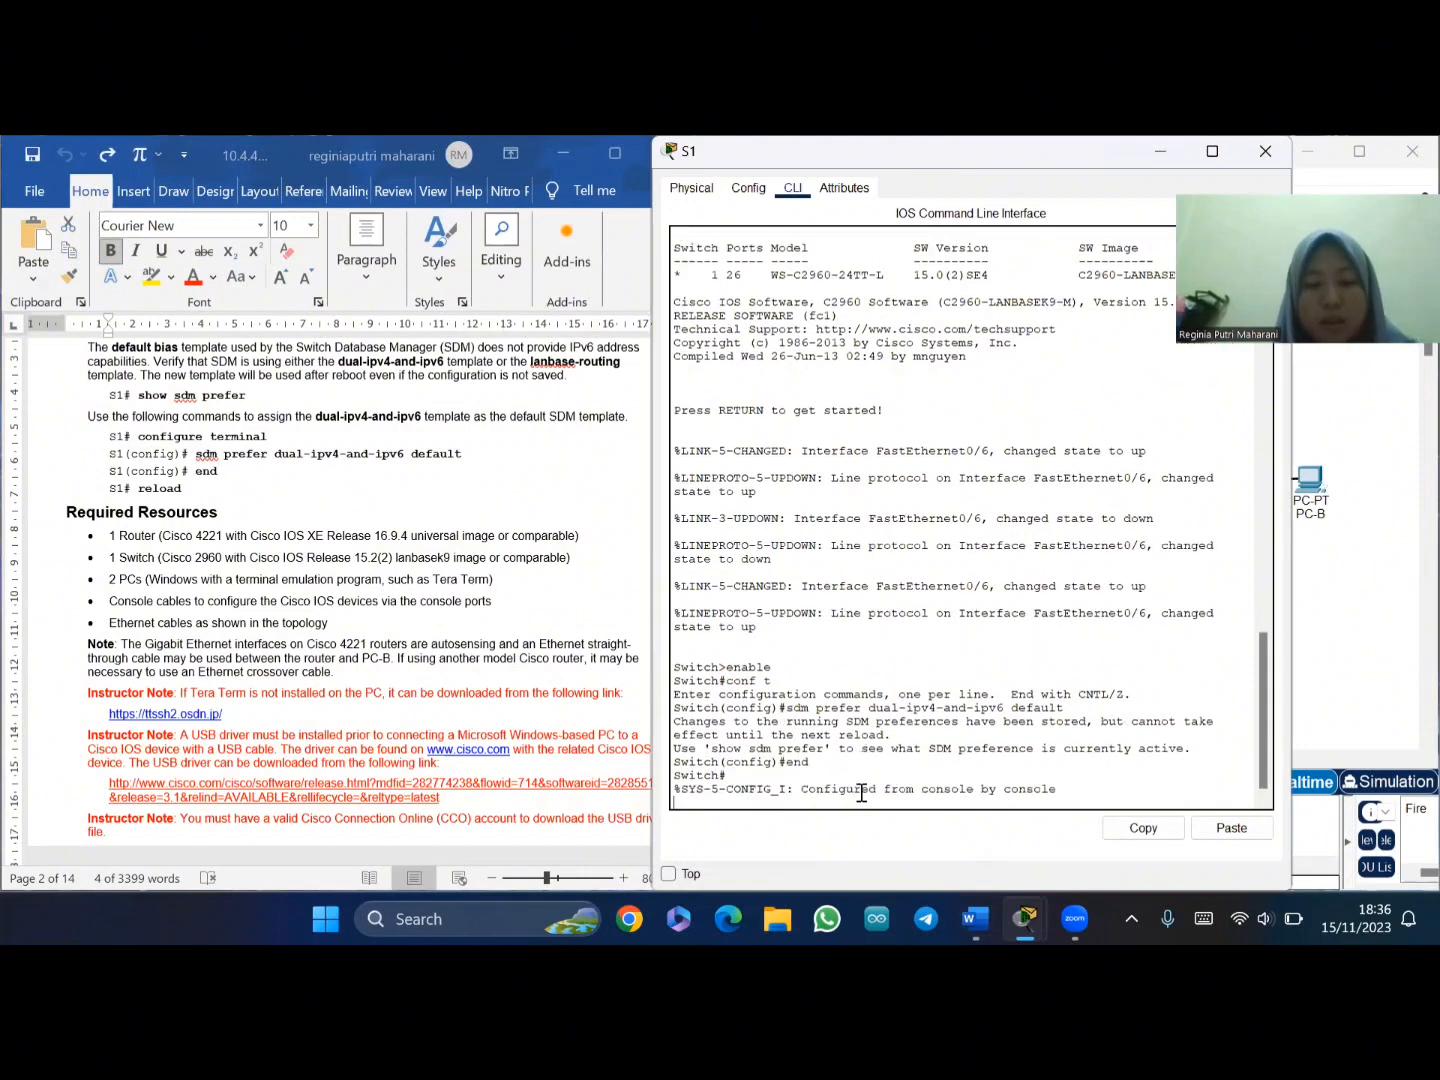
key(Return)
text(re)
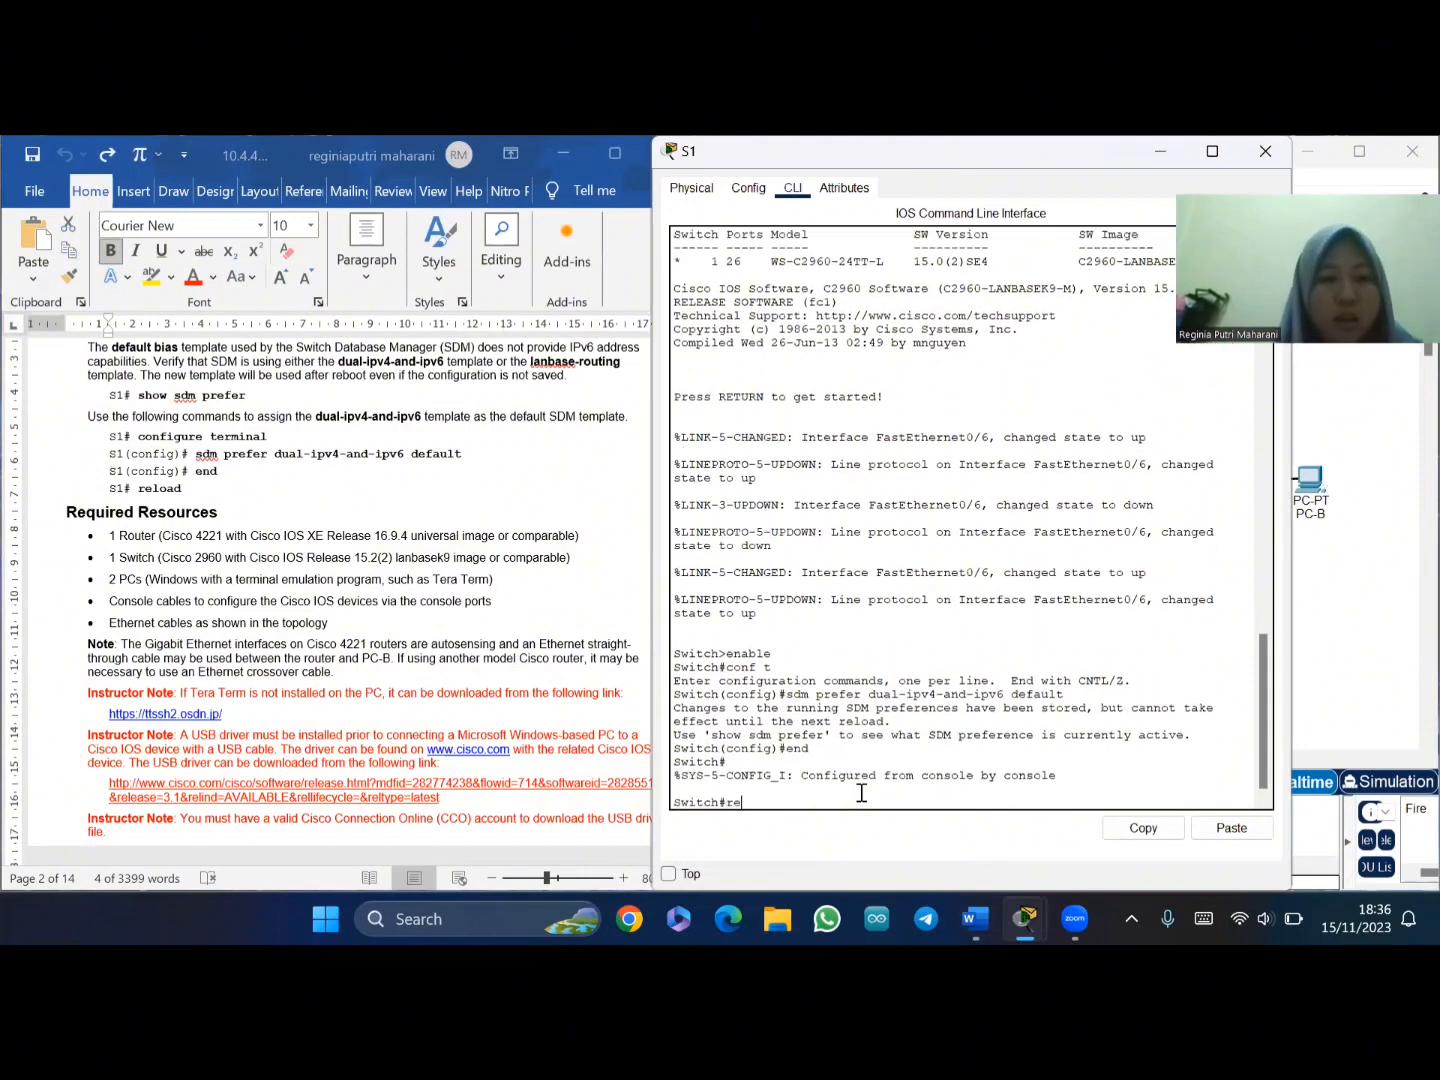
text(load)
key(Return)
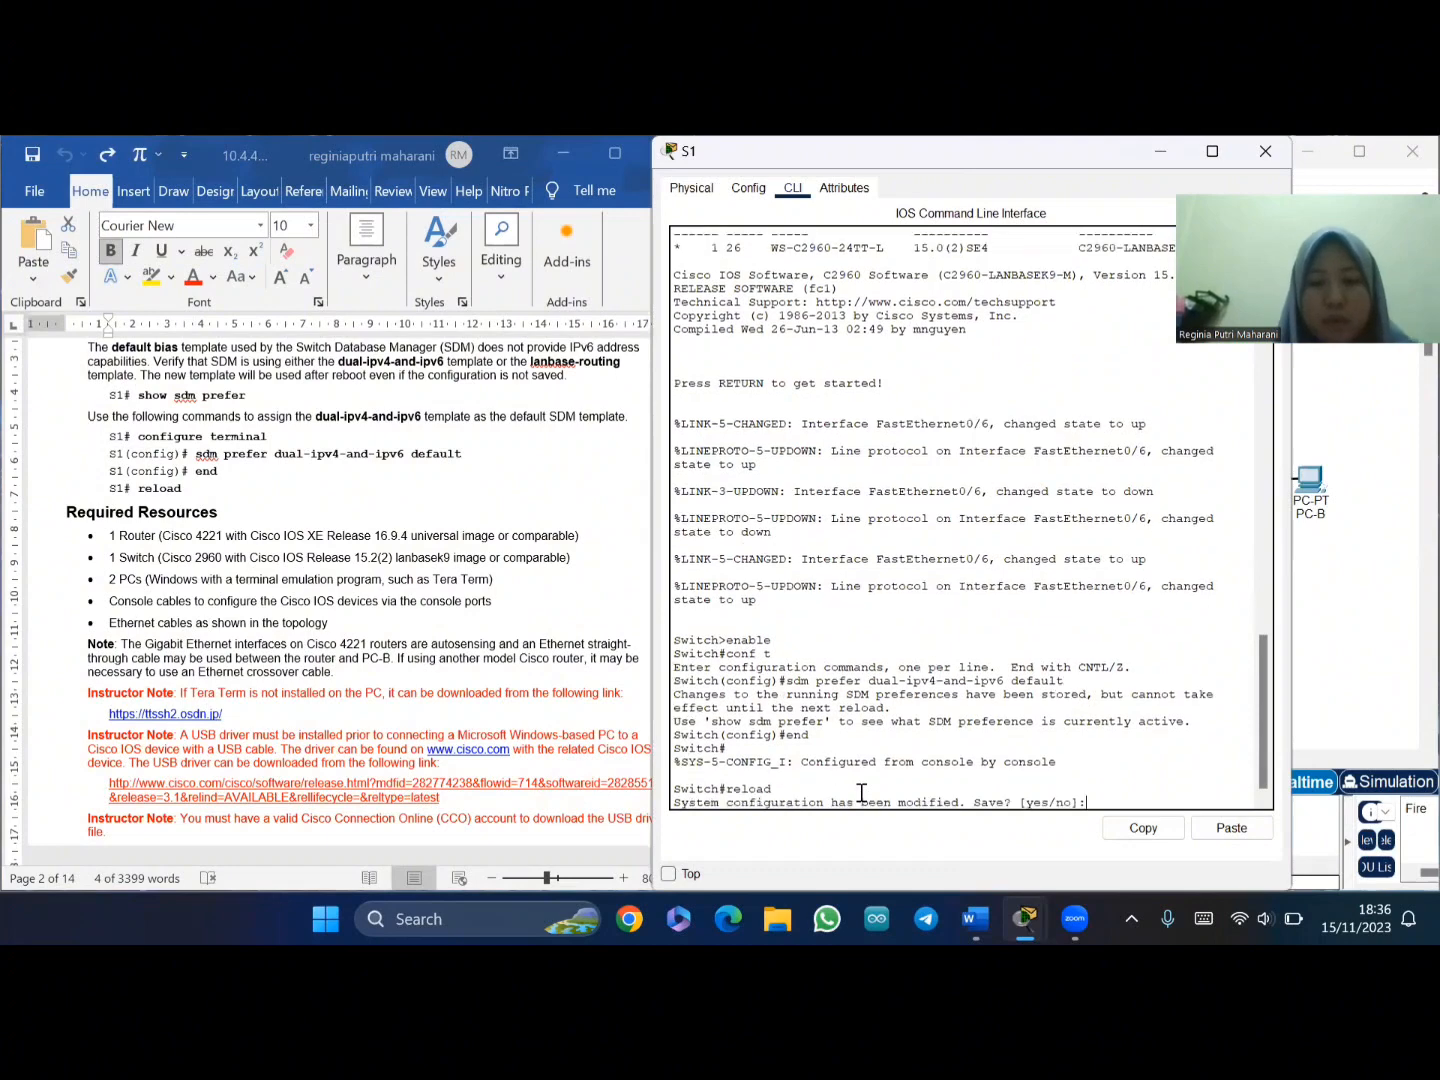
key(Return)
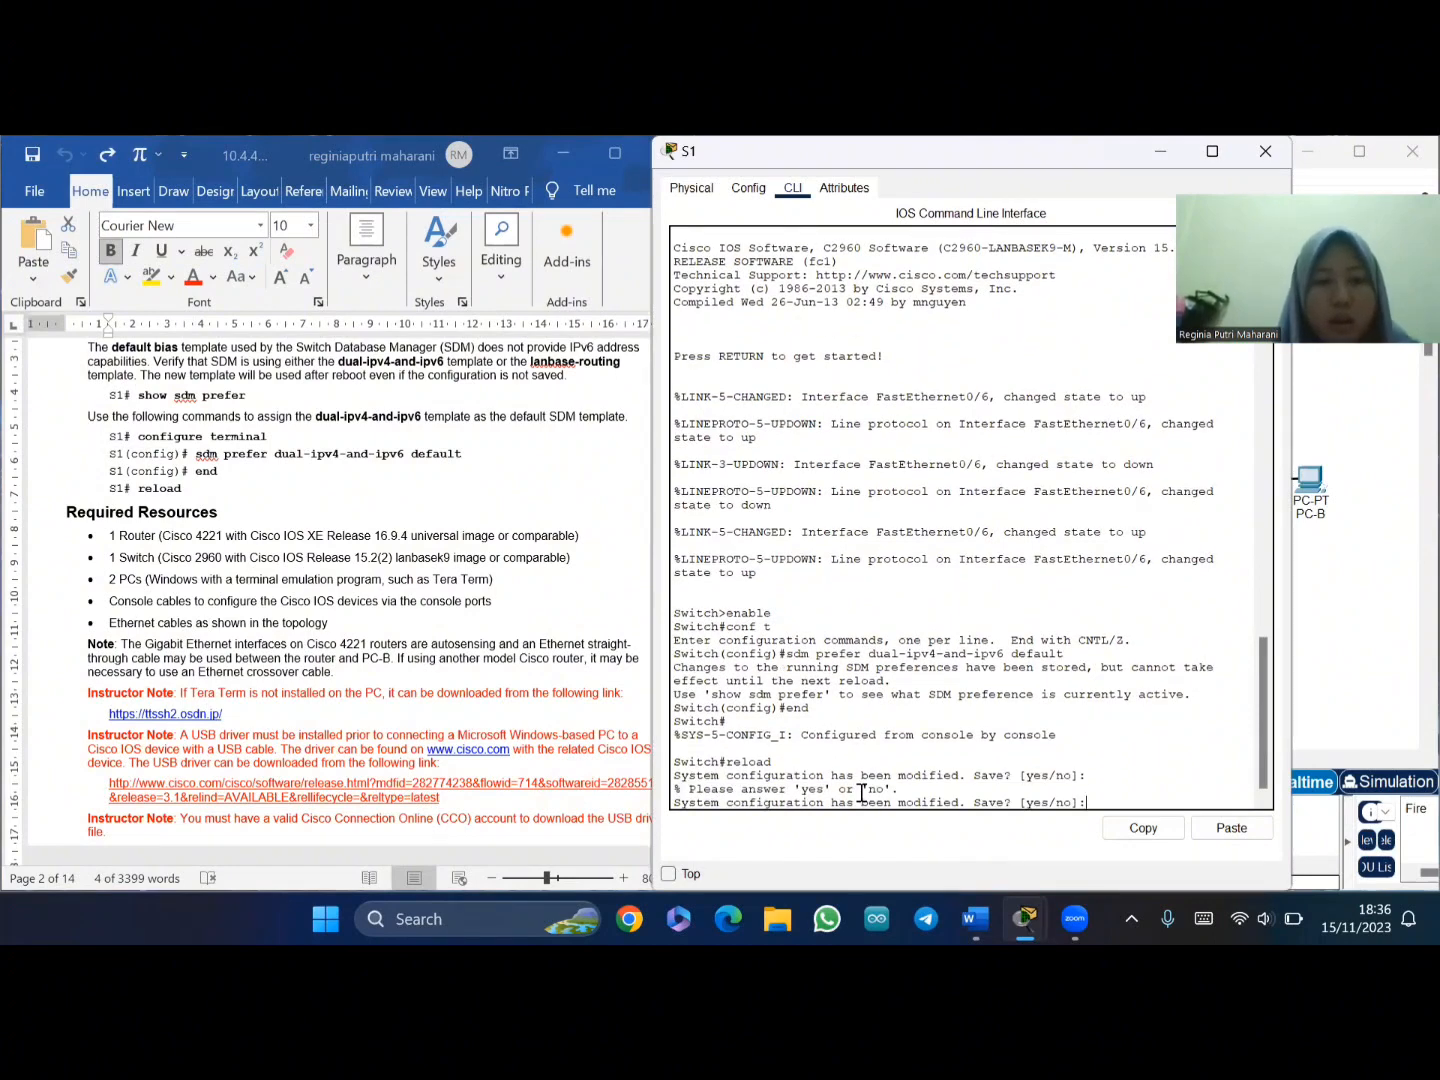
text(yes)
key(Return)
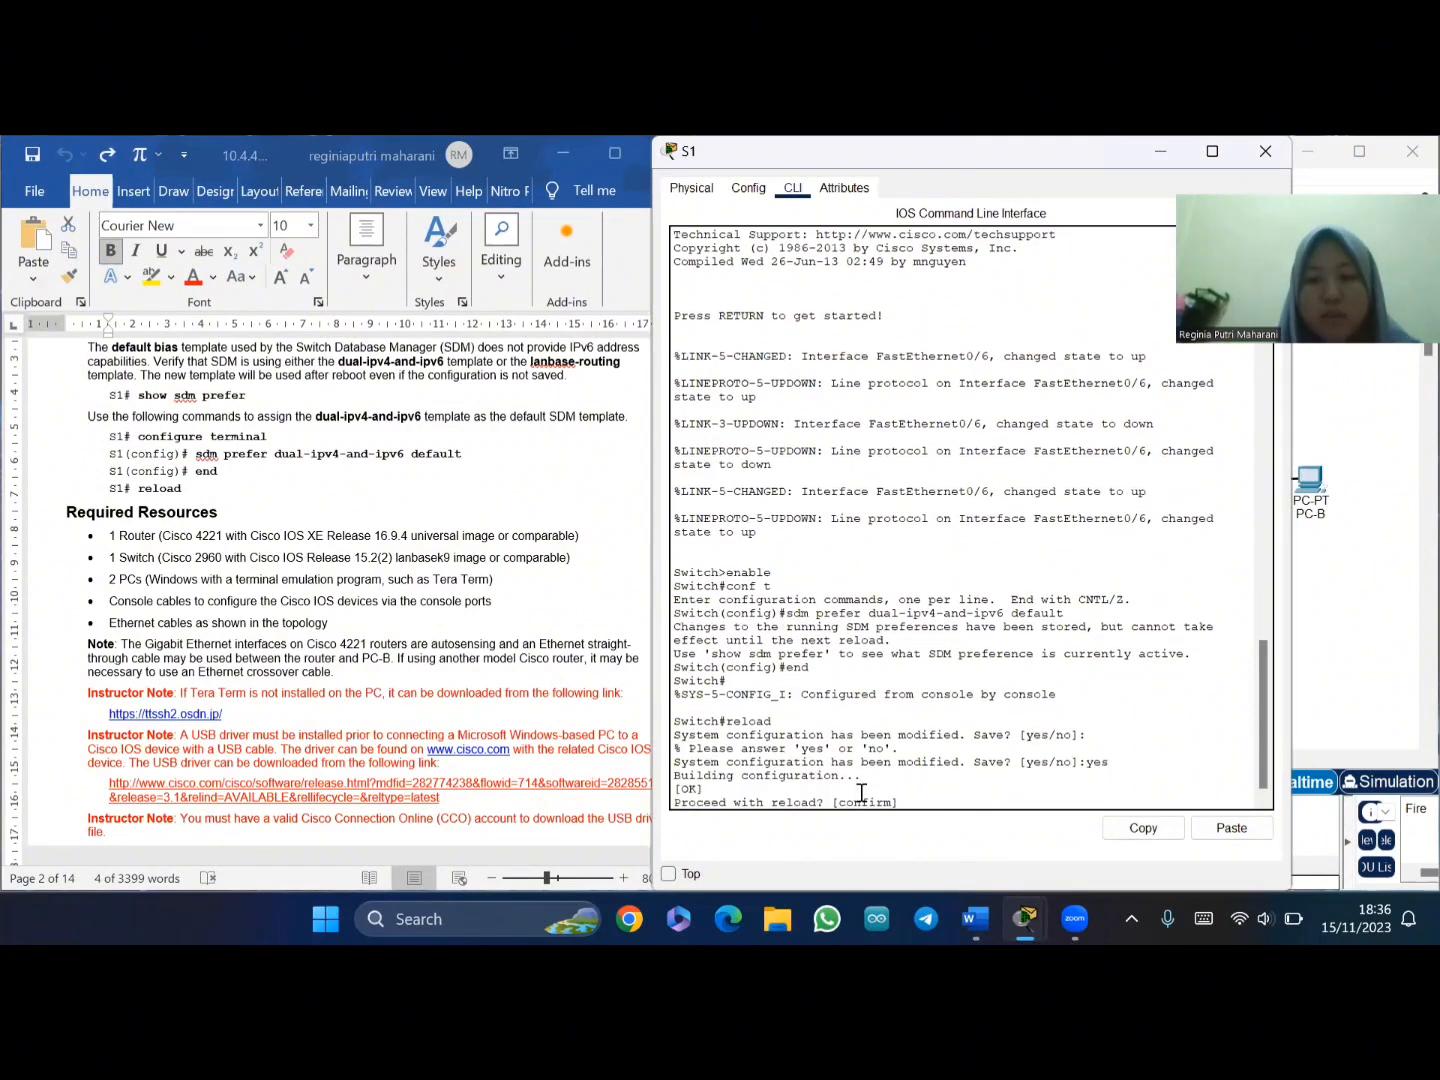
key(Return)
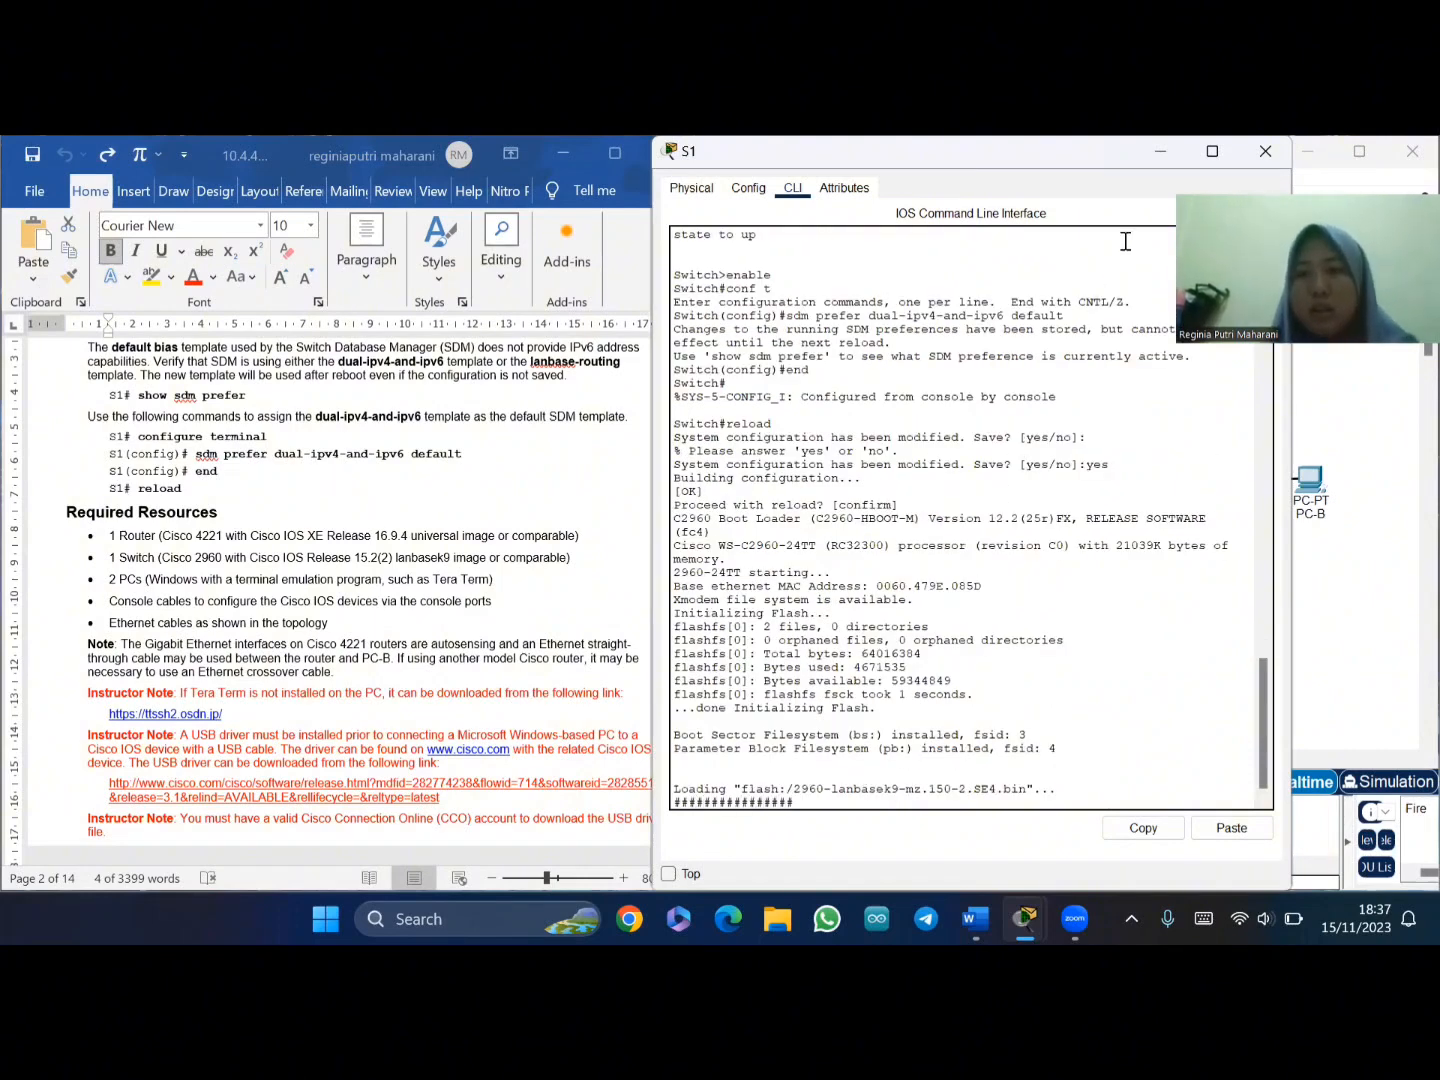
click(1160, 152)
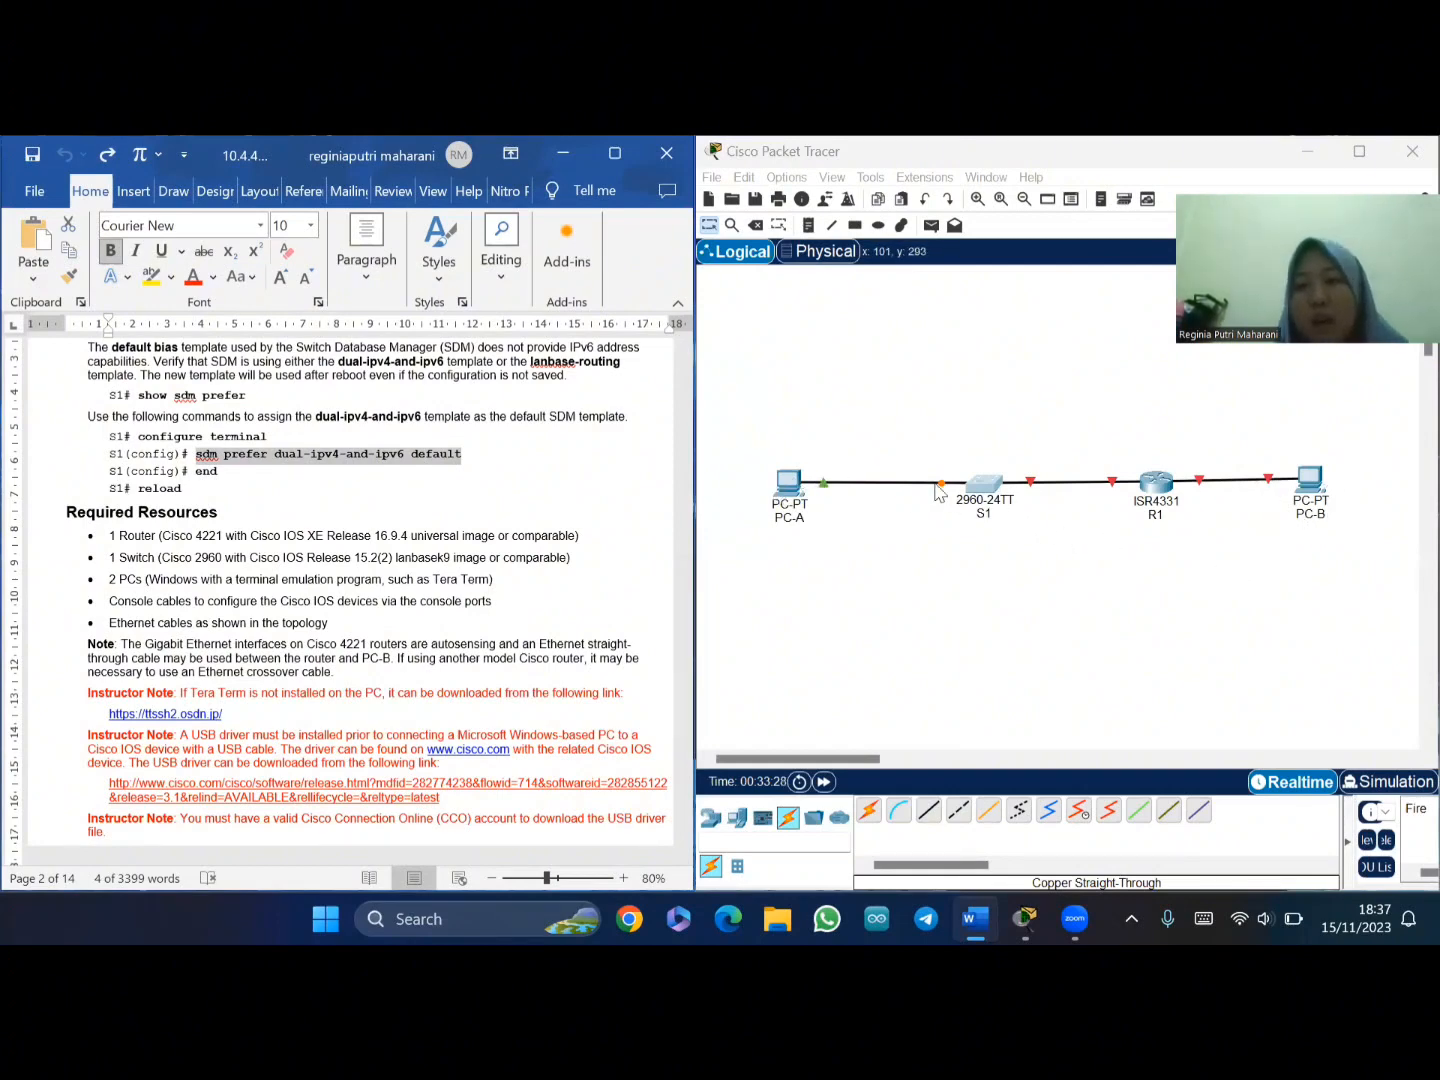
- Ping 192.168.0.3 from PC-A's Command Prompt (requests time out), then close PC-A's window
click(795, 482)
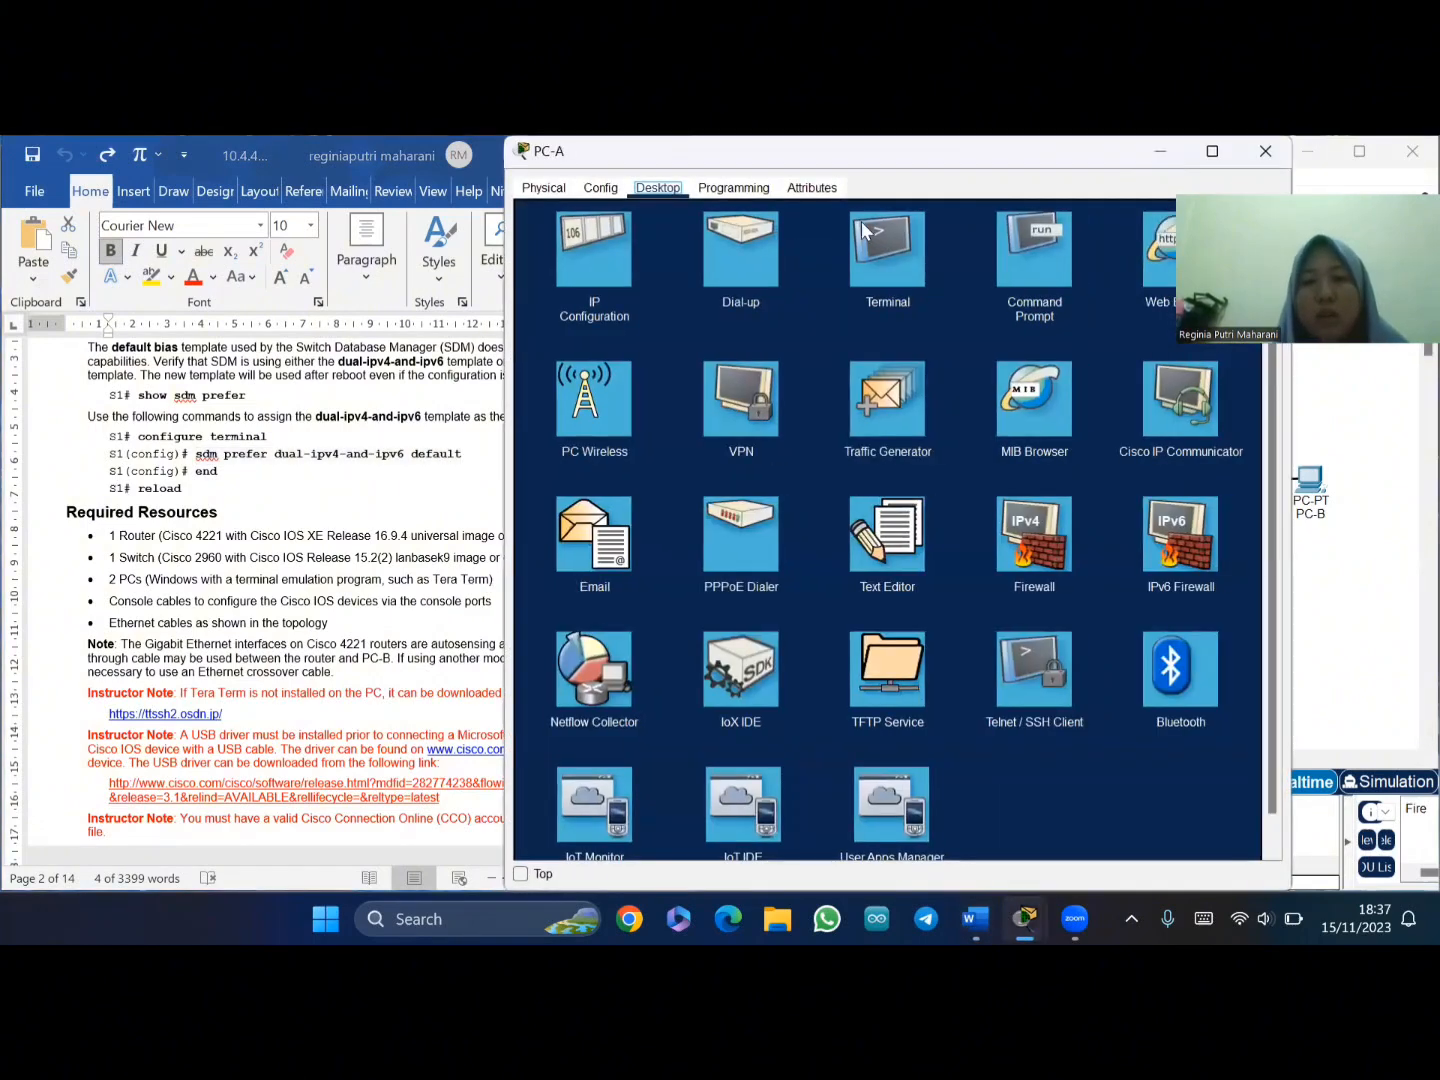
click(1029, 254)
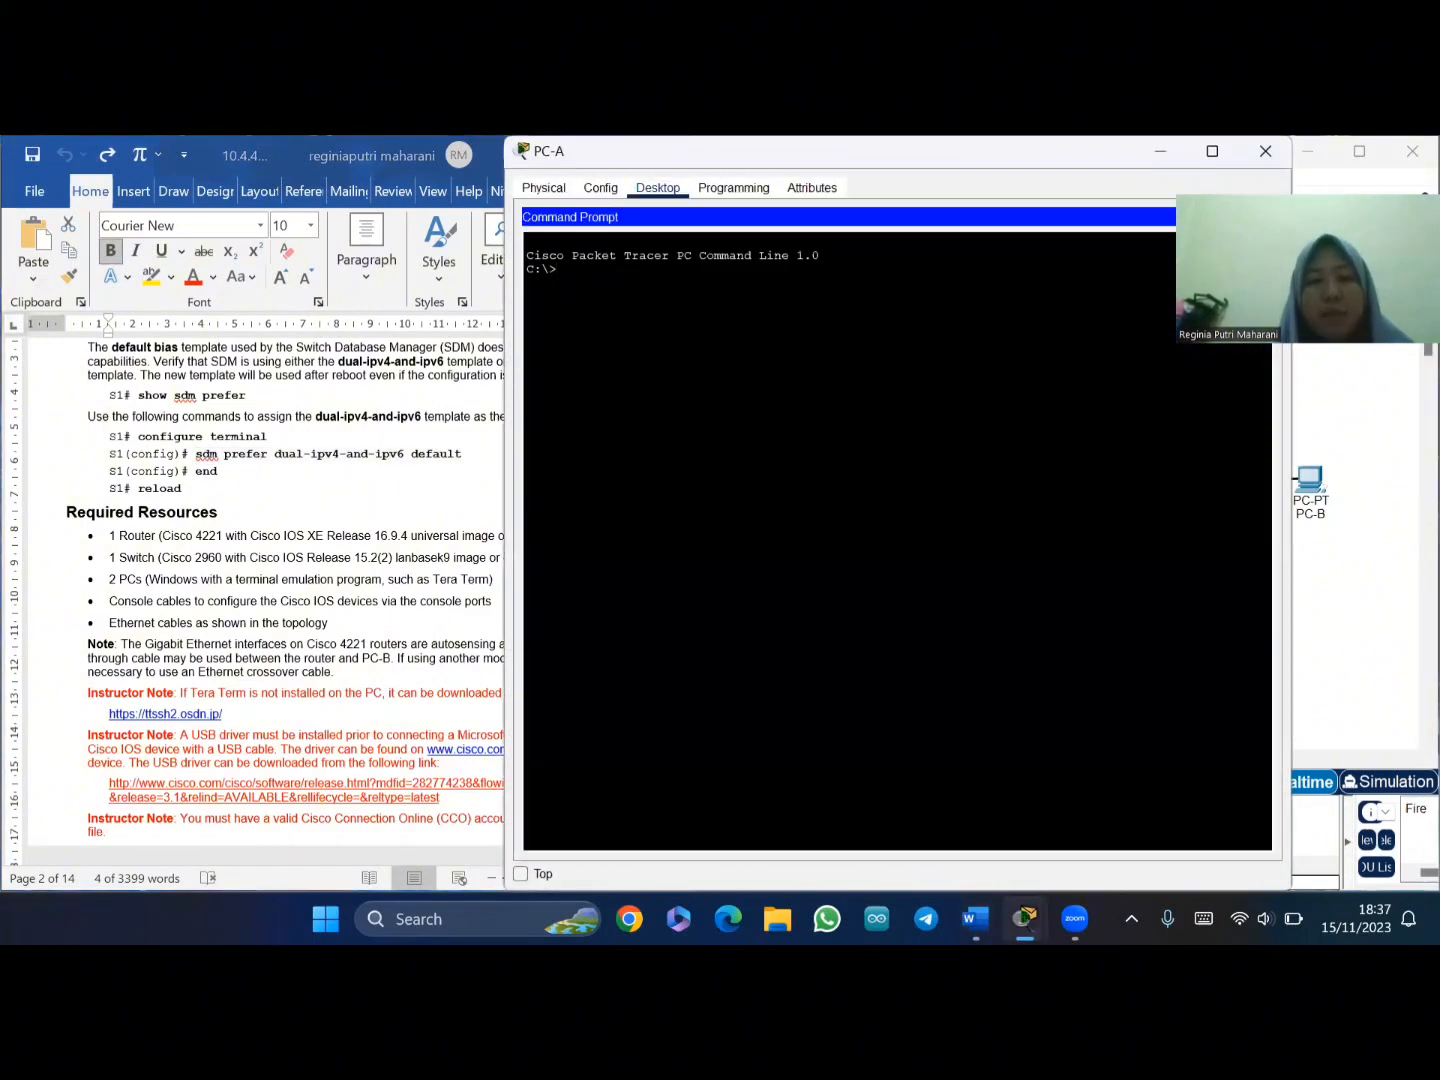
text(ping )
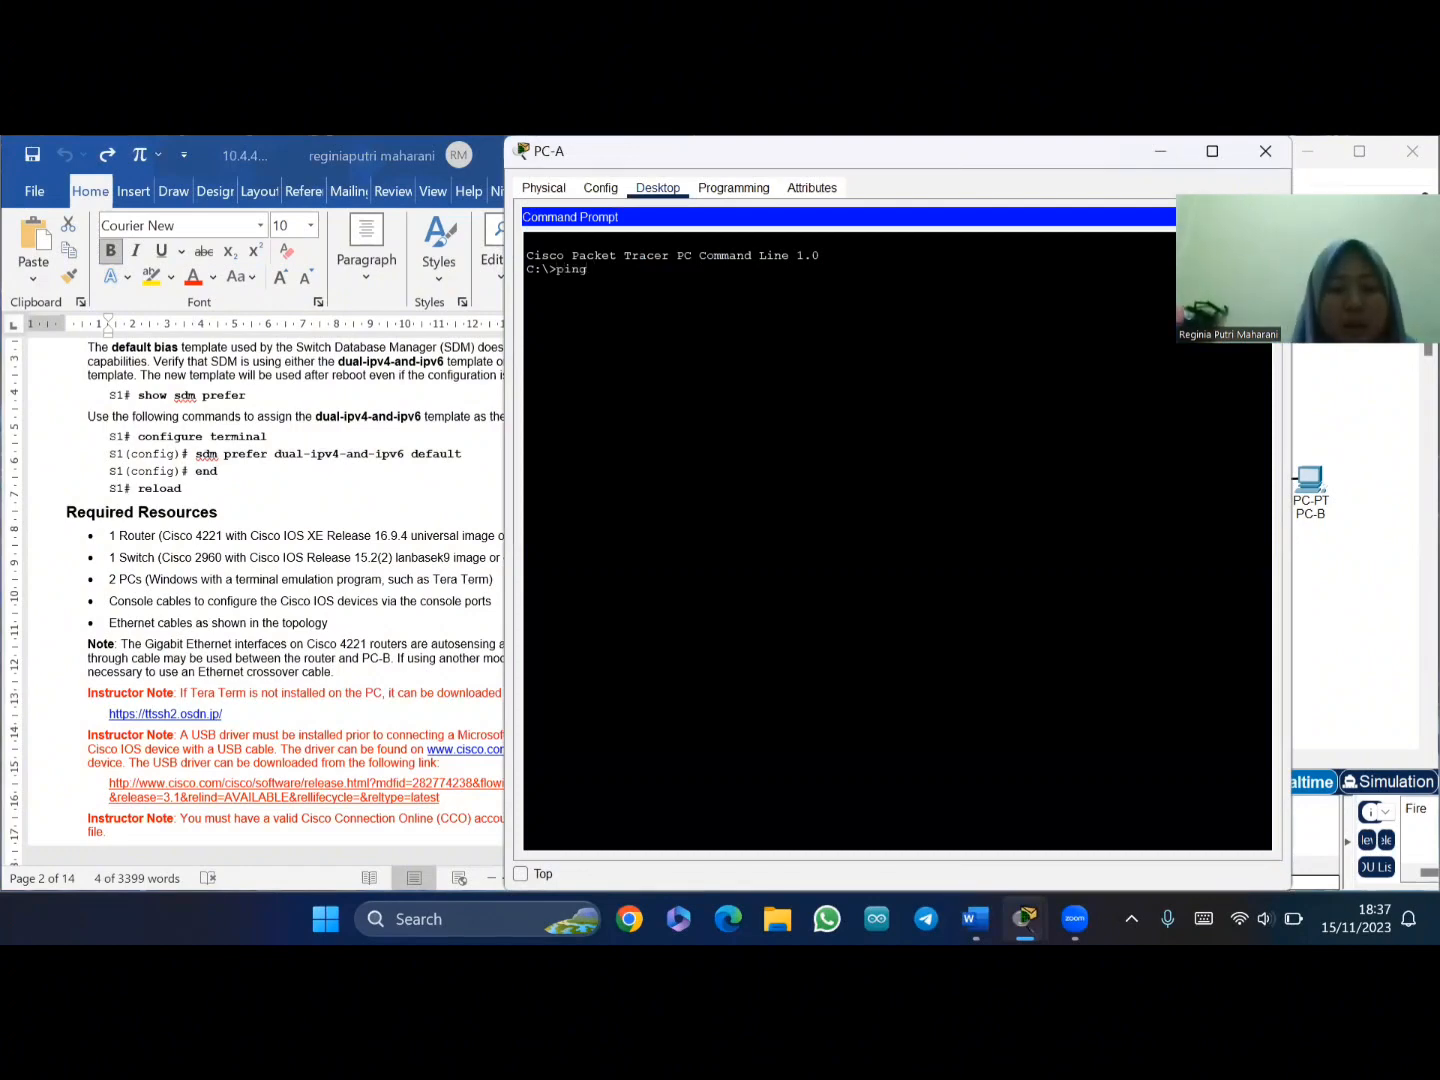
text(192.16)
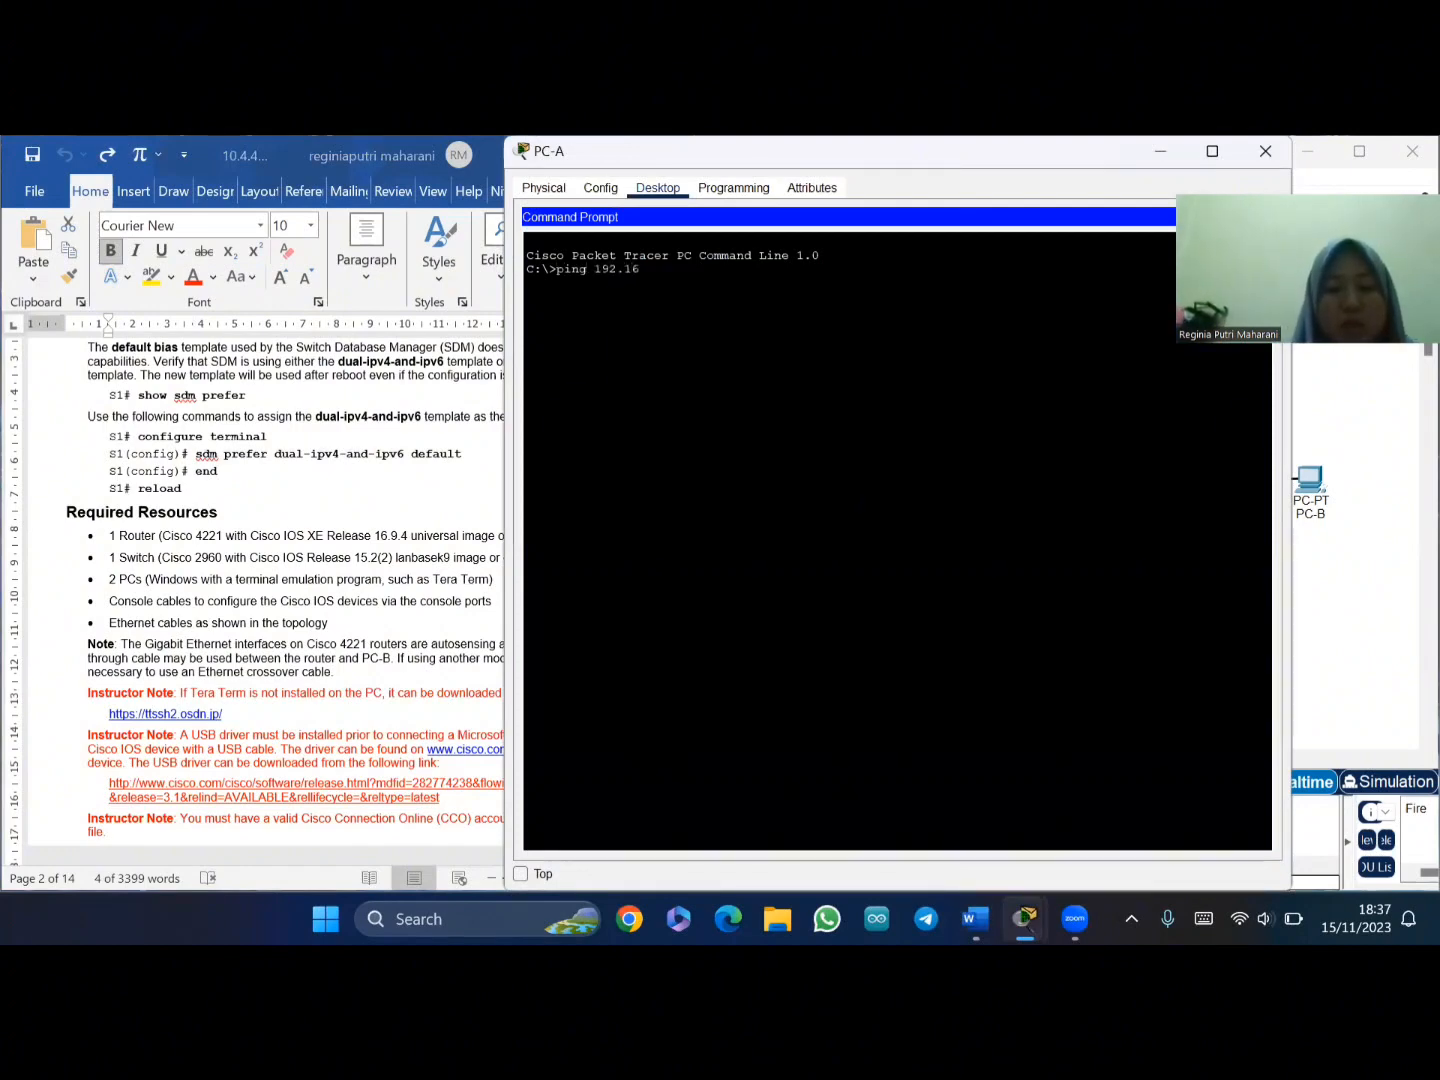
text(8.)
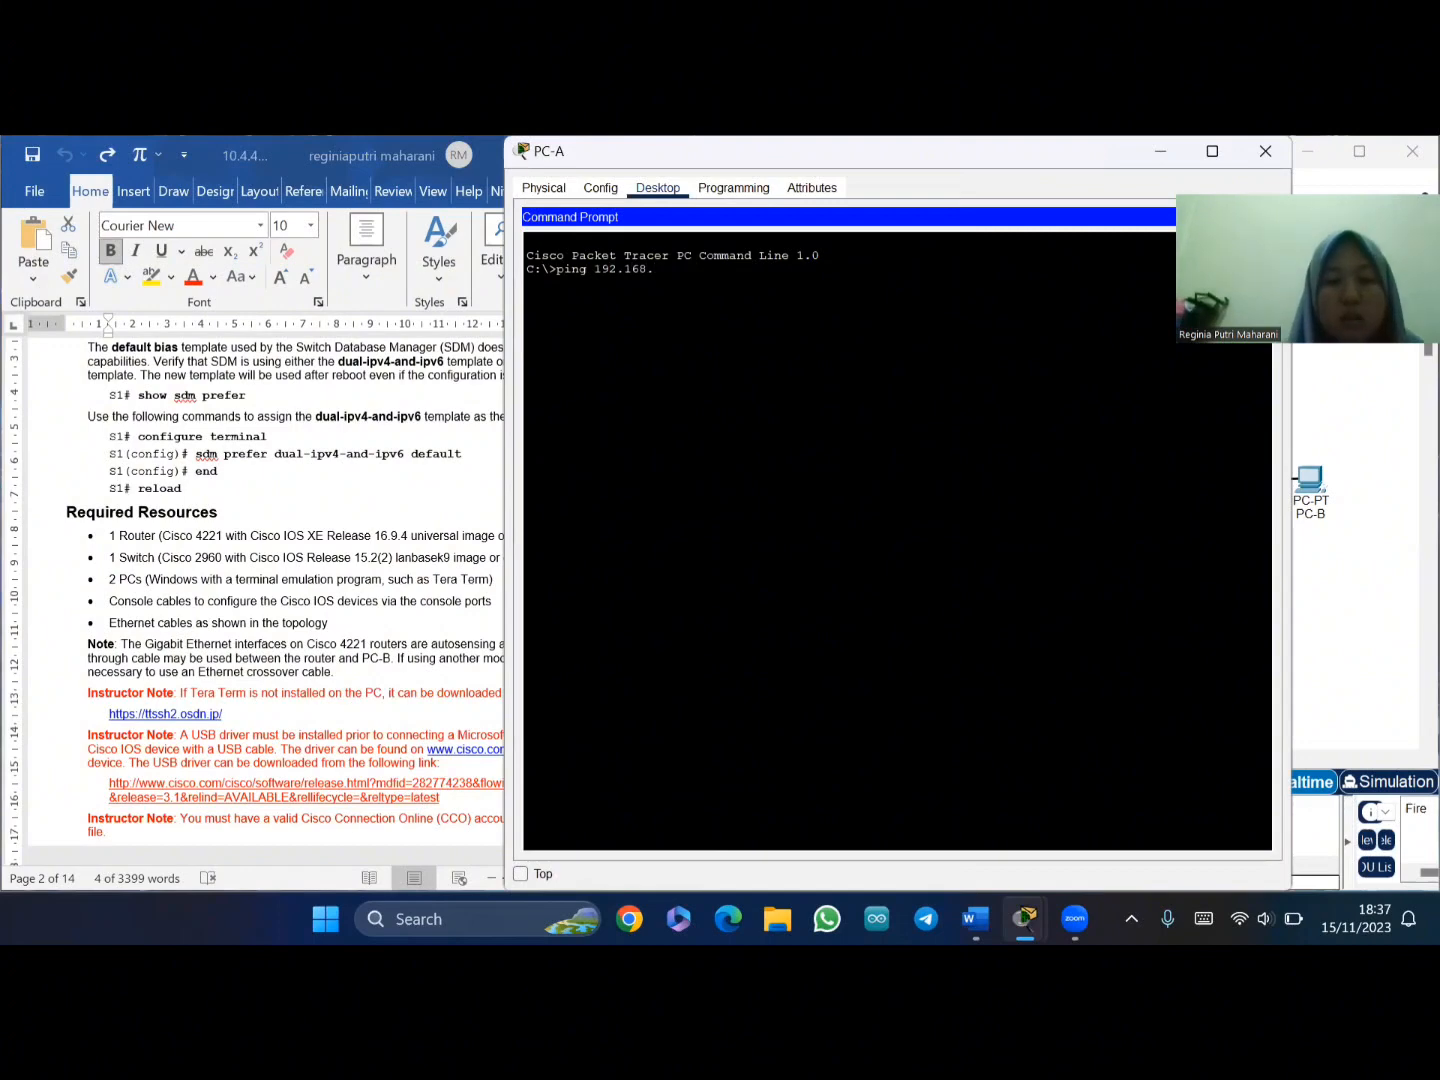
text(0.3)
key(Return)
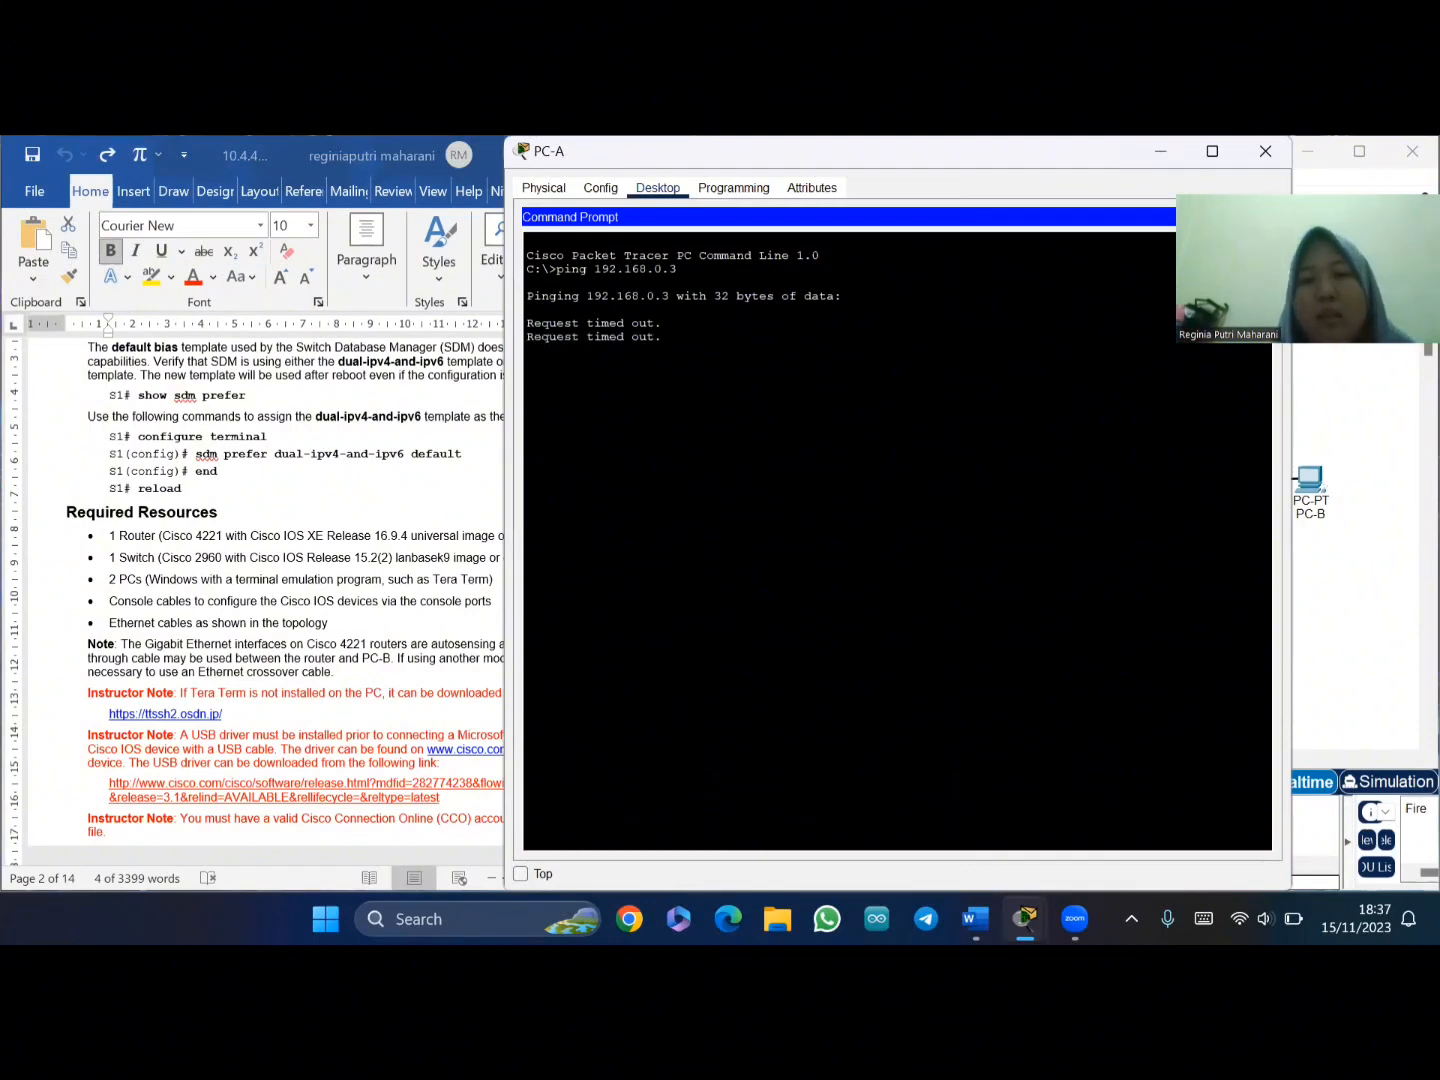
click(1265, 151)
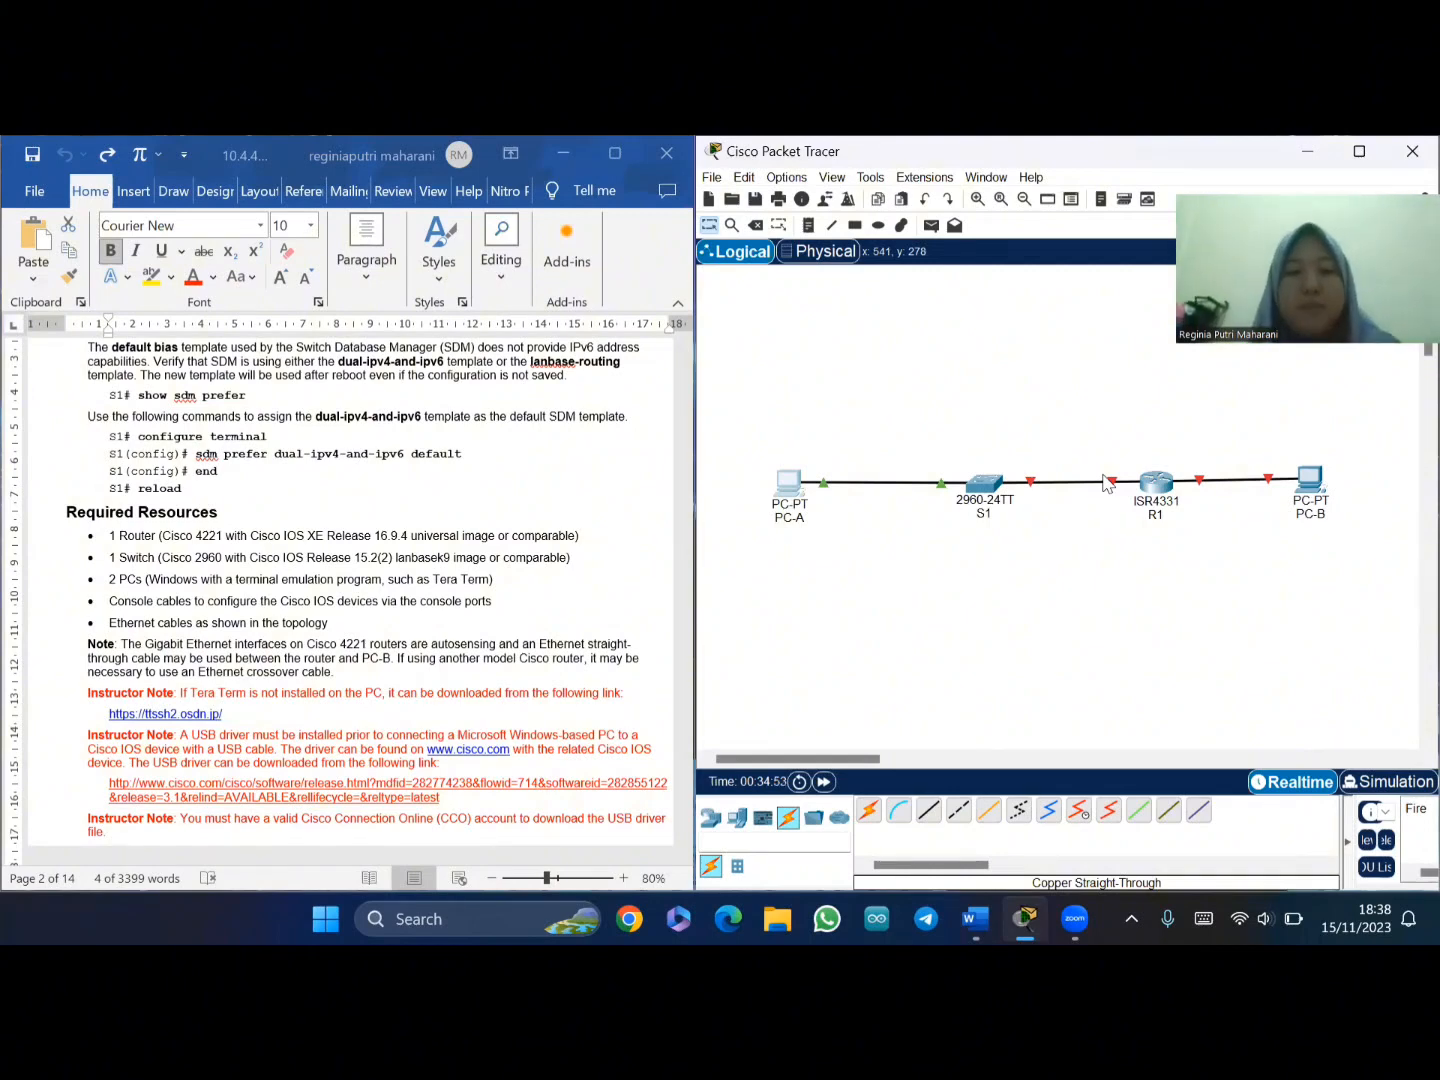
scroll(562, 620, down, 8)
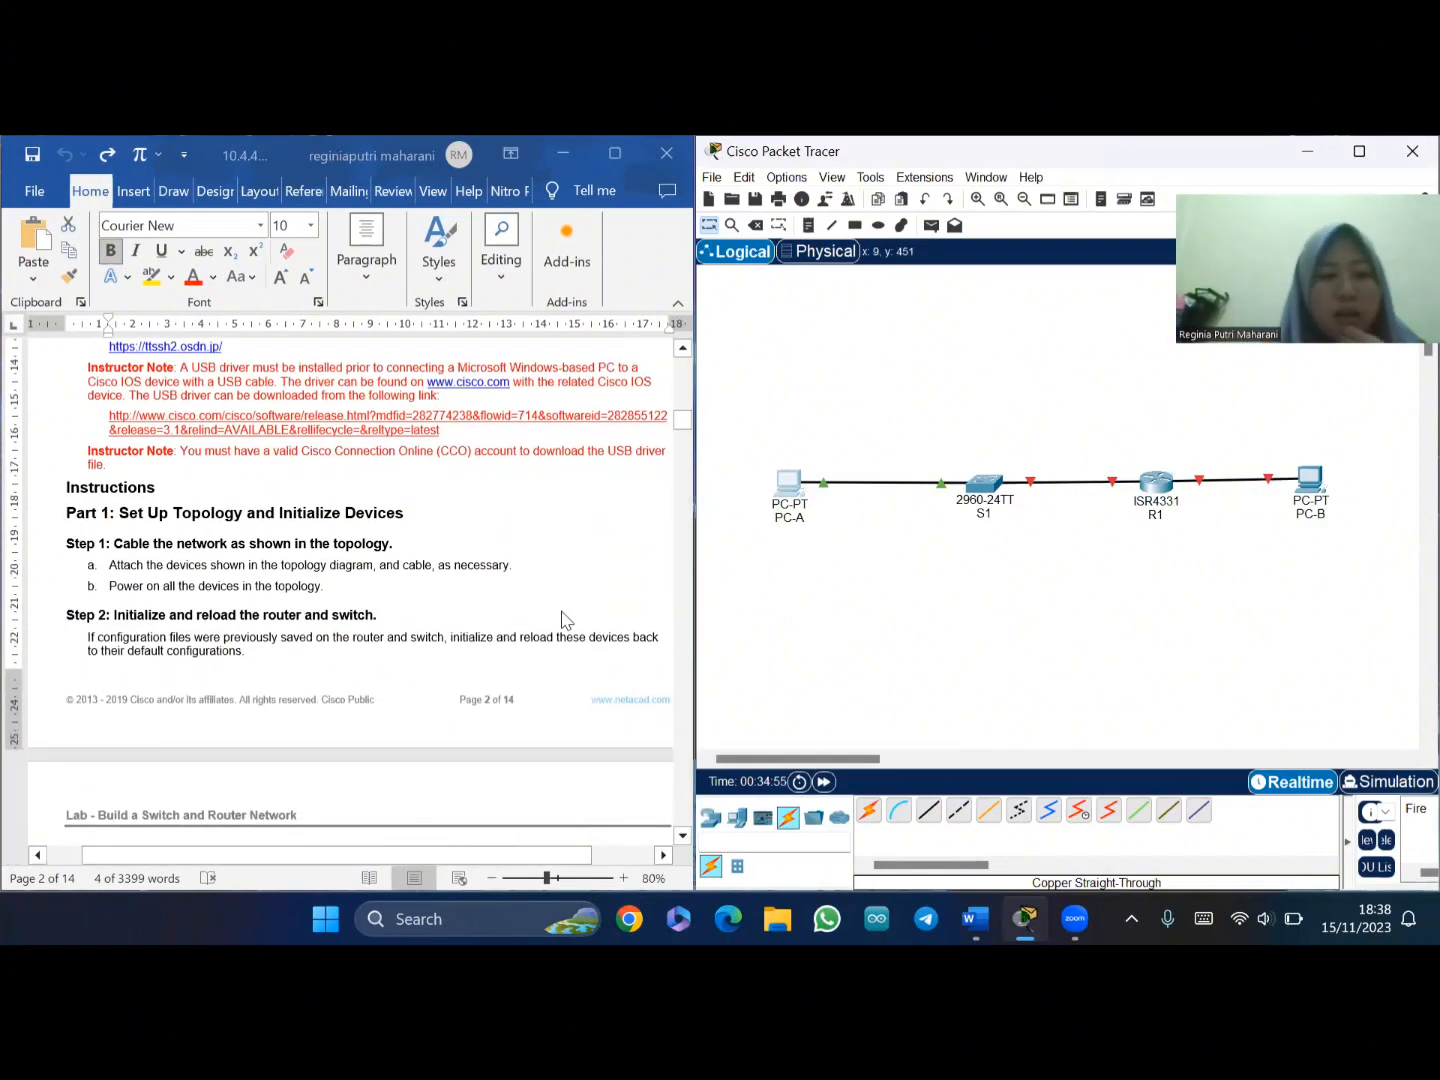
scroll(562, 620, down, 10)
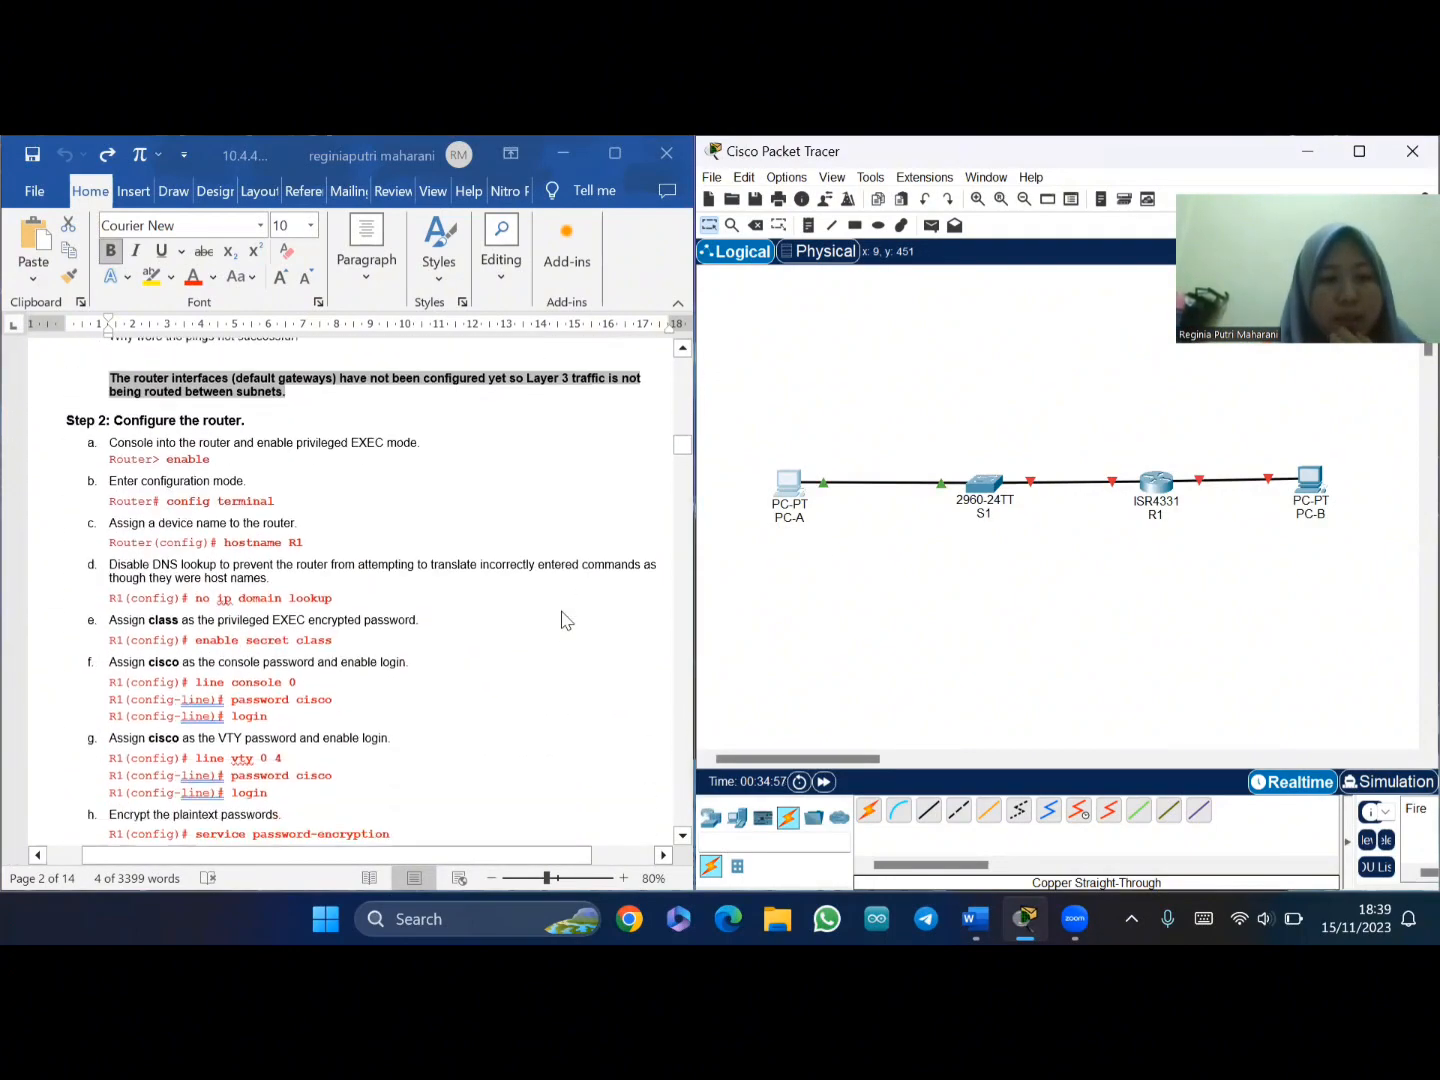
scroll(562, 620, down, 2)
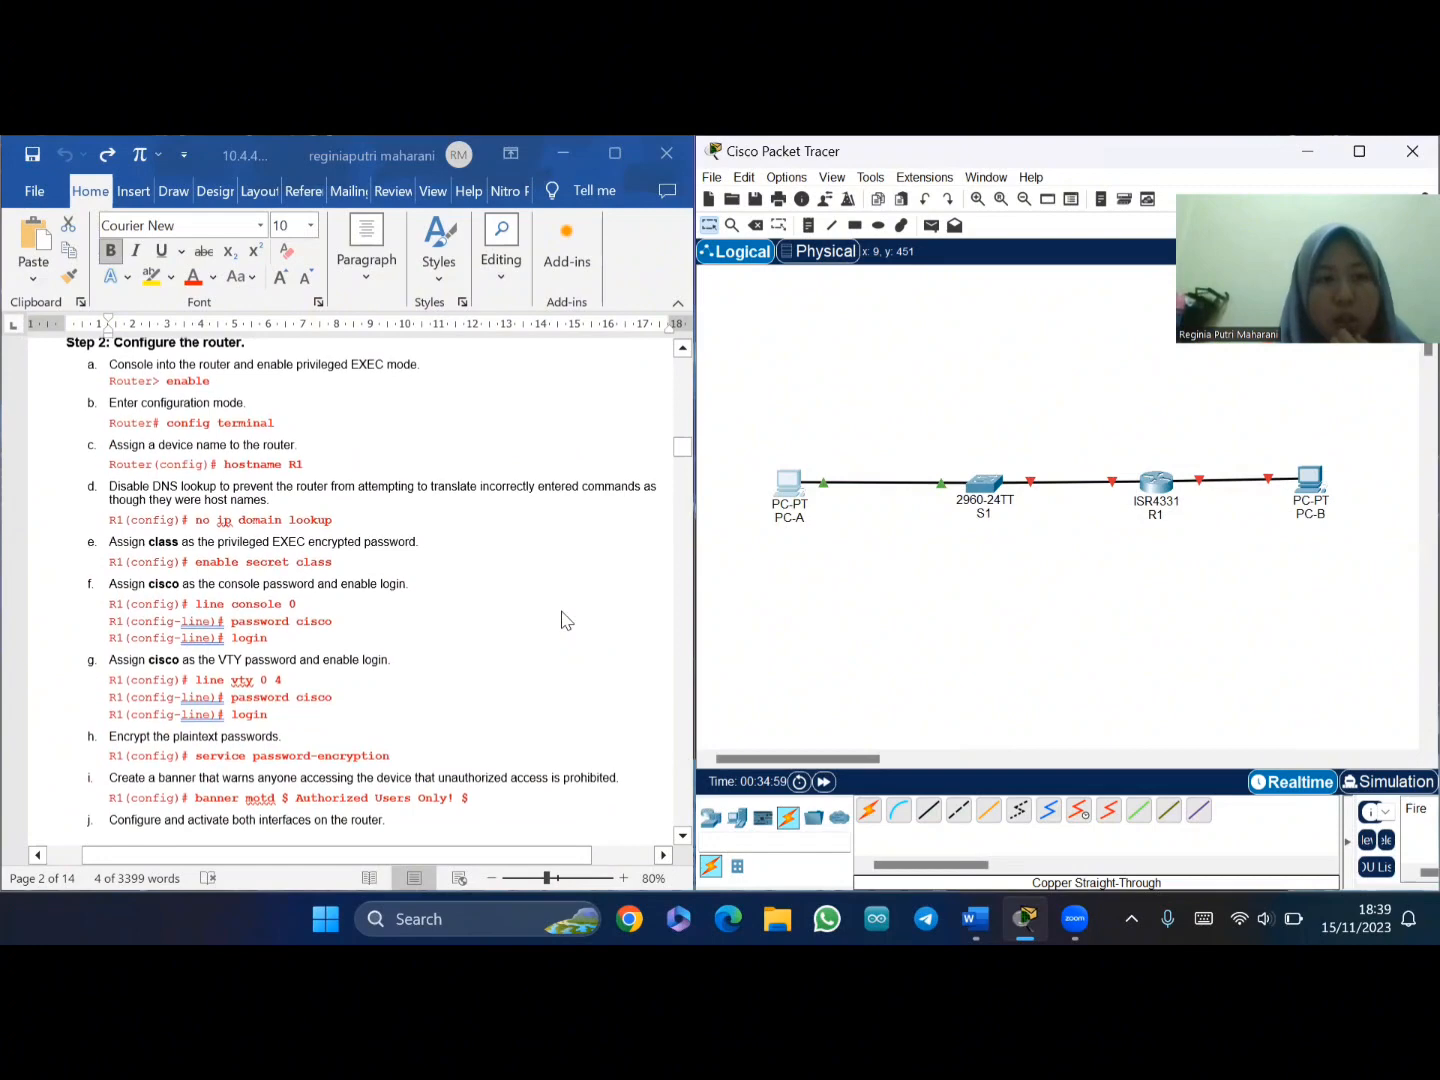
scroll(562, 620, up, 1)
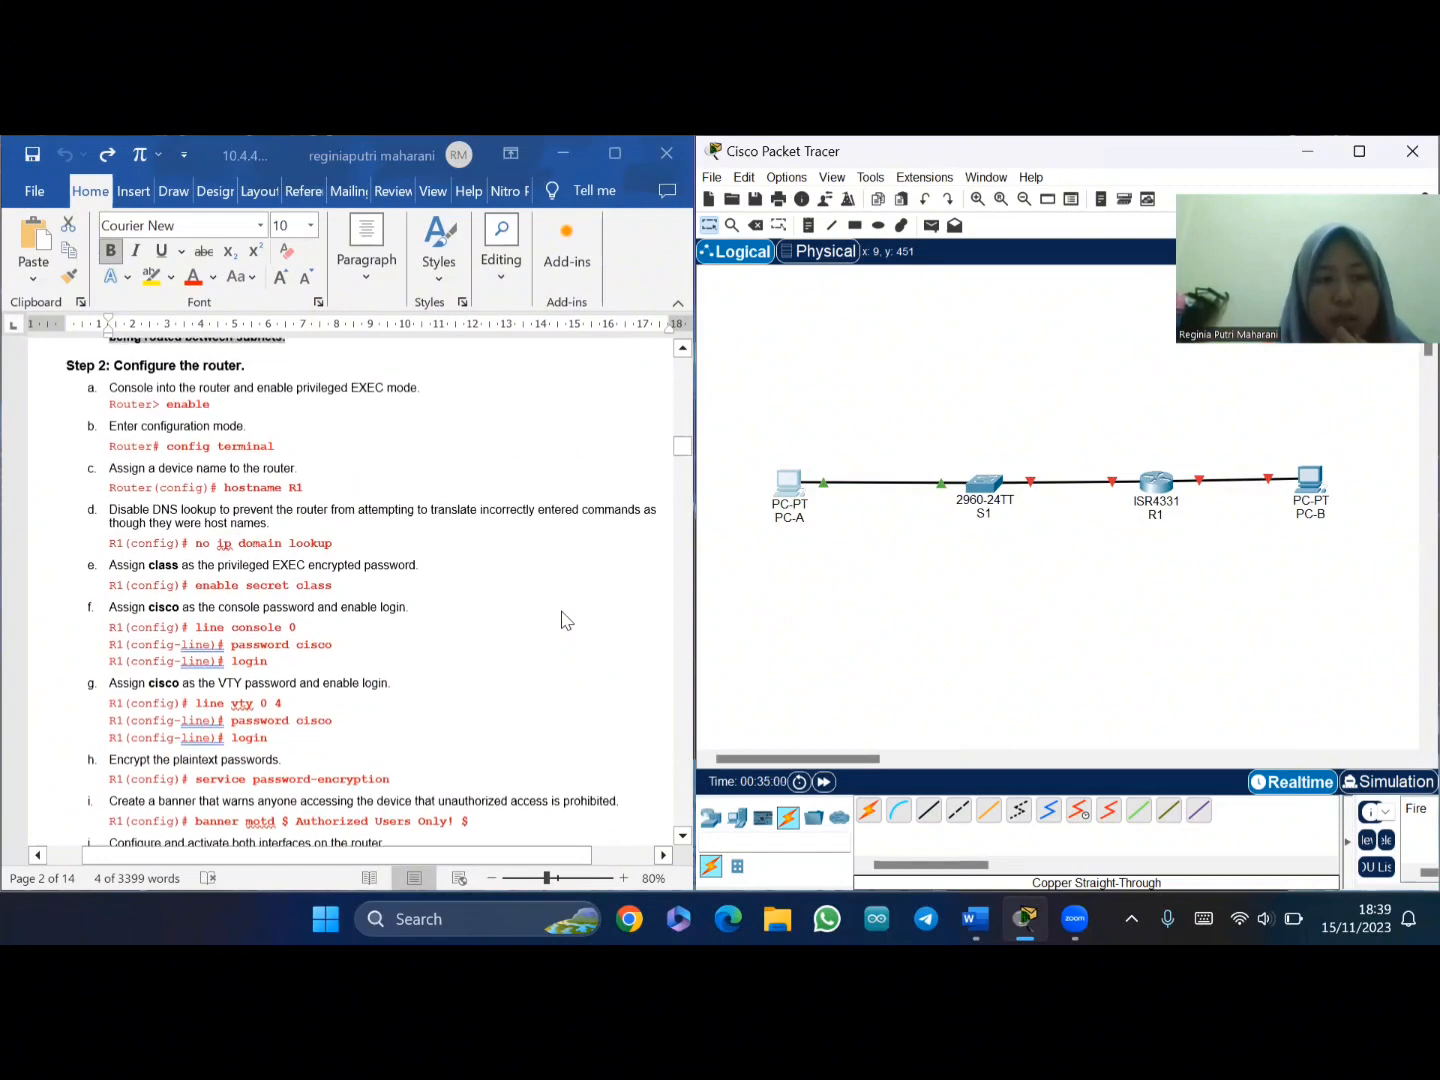
- Open R1's CLI and decline the initial configuration dialog with 'no'
click(1157, 484)
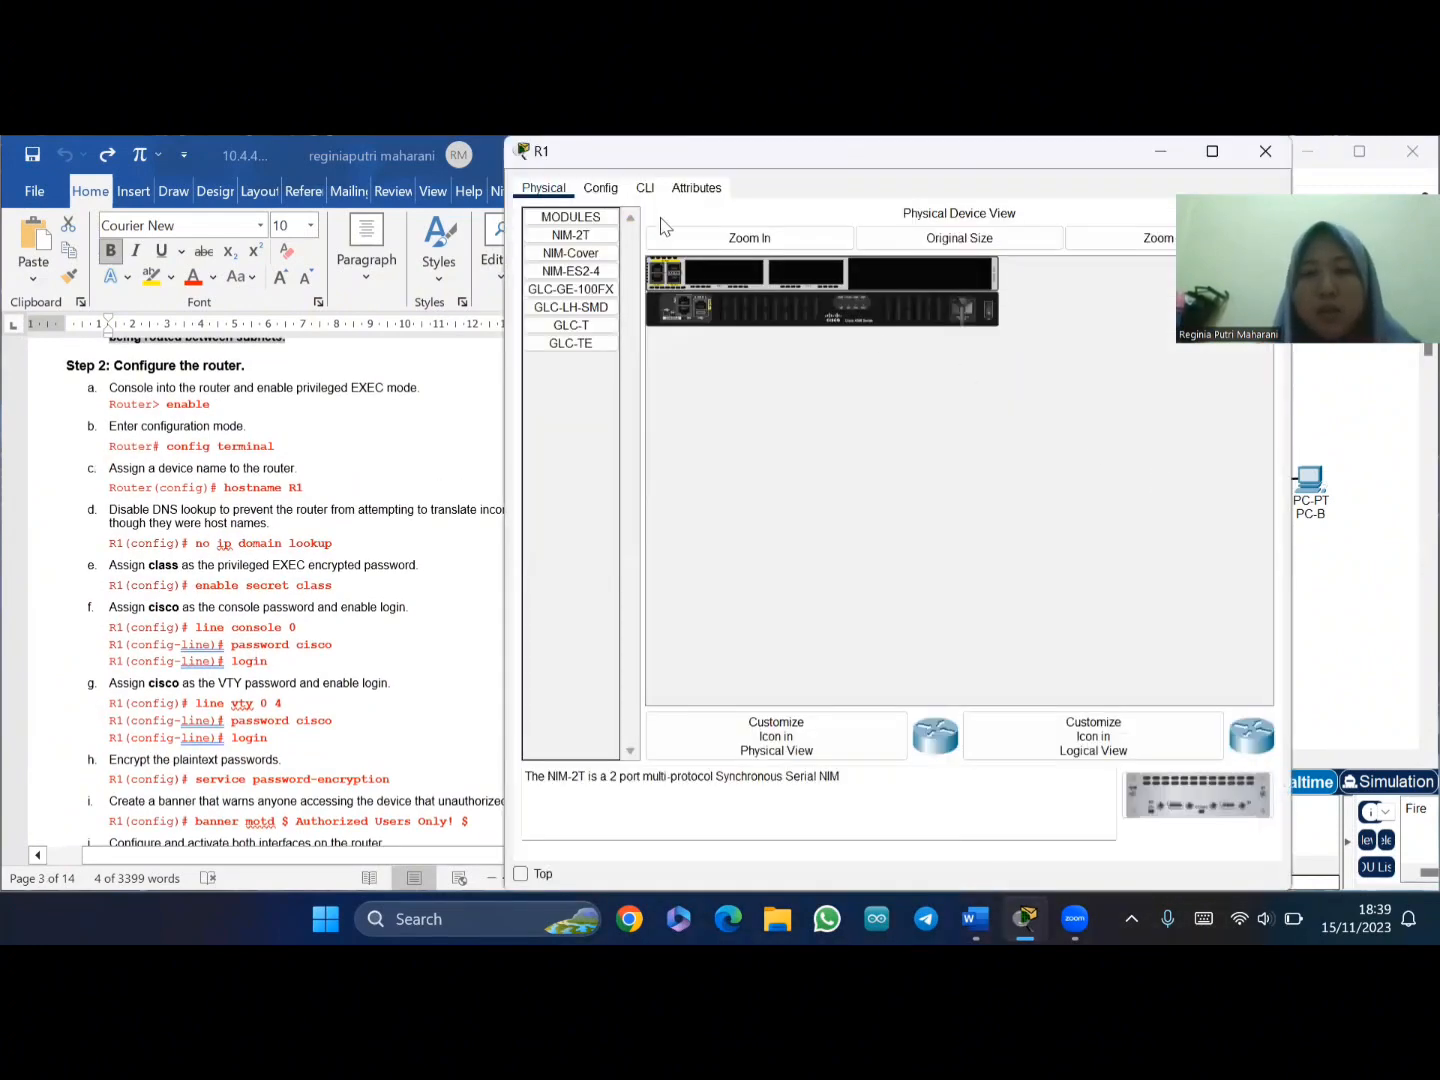
click(645, 188)
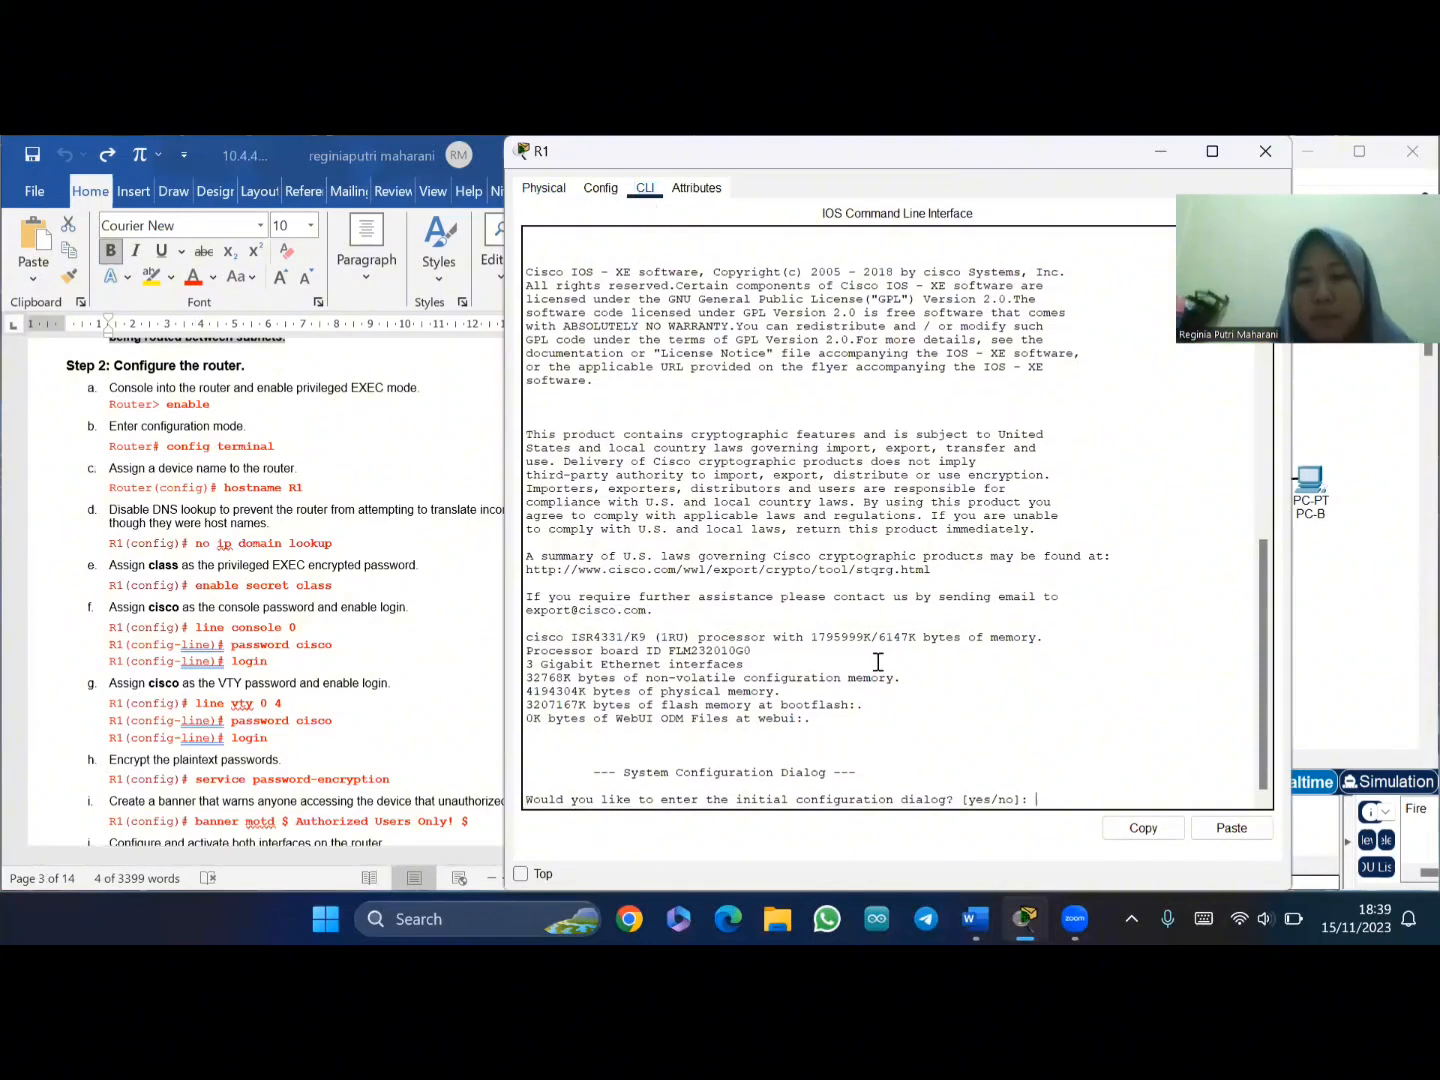
text(no)
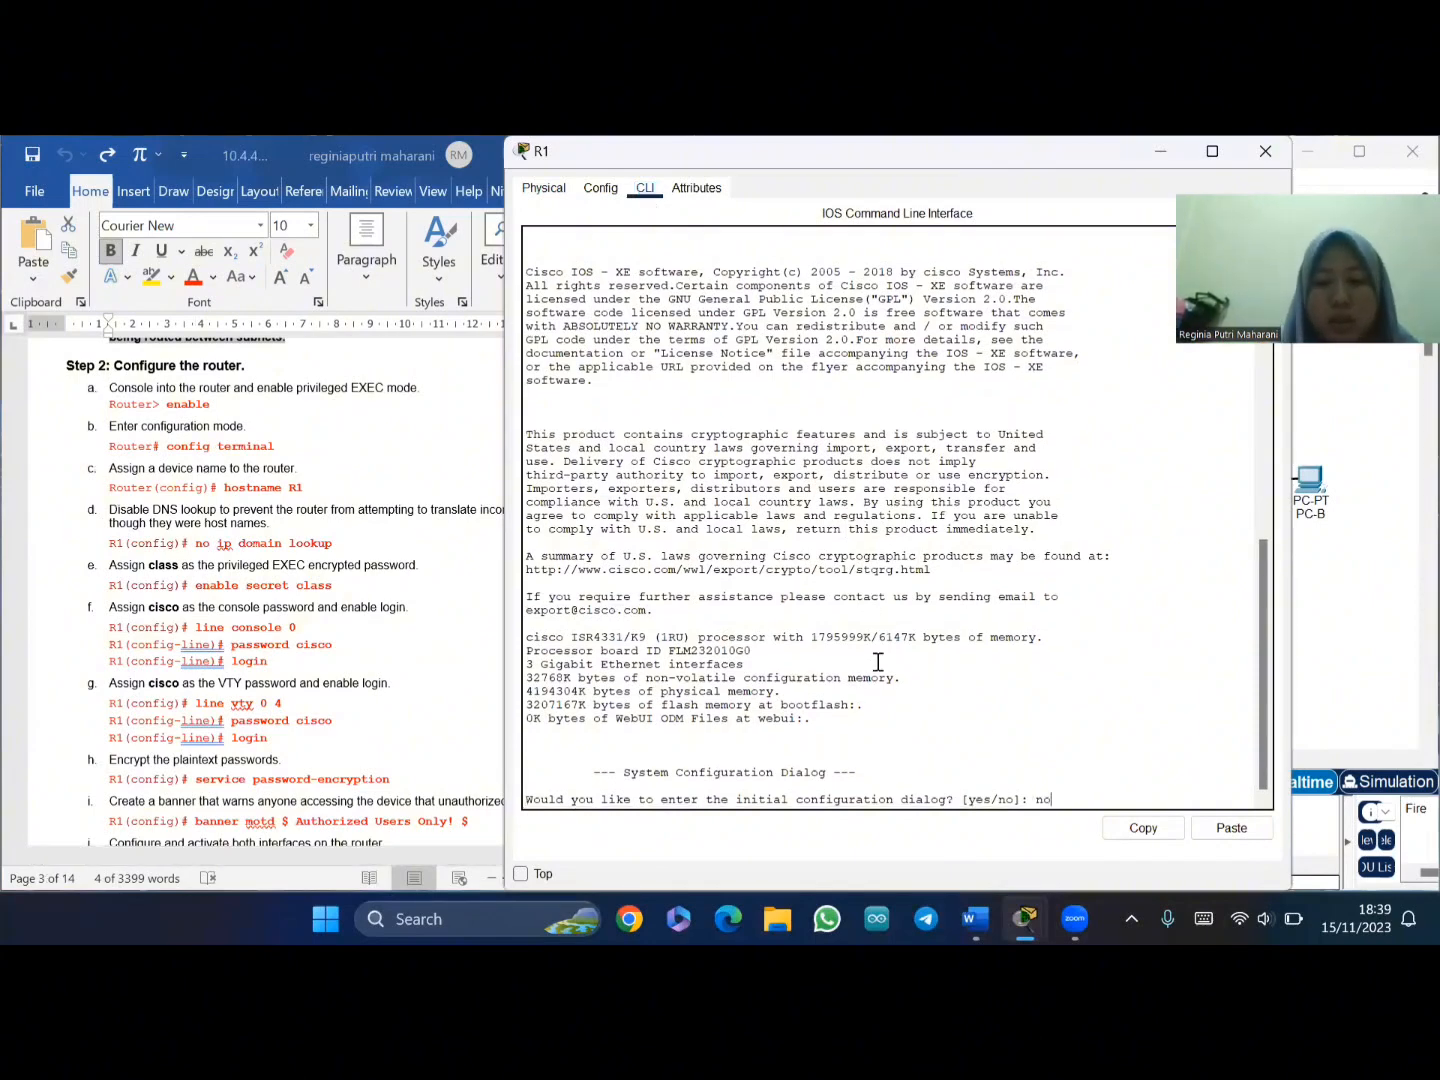
key(Return)
key(Return)
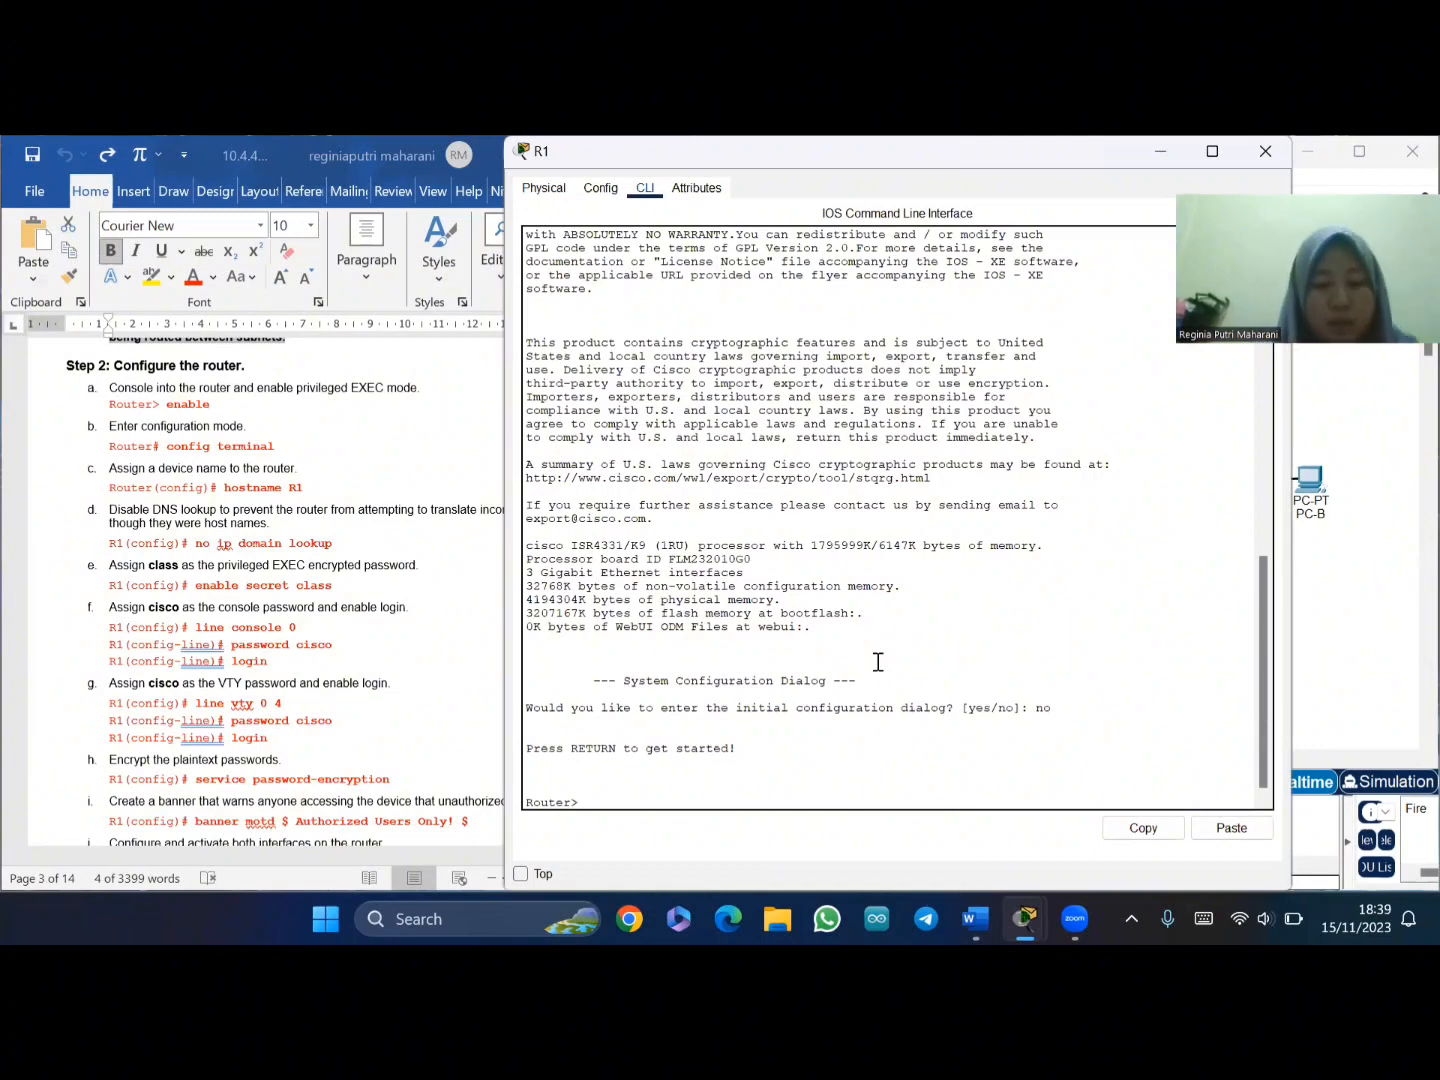
- Enter privileged and global configuration mode with enable and conf t, then set hostname R1
text(enable)
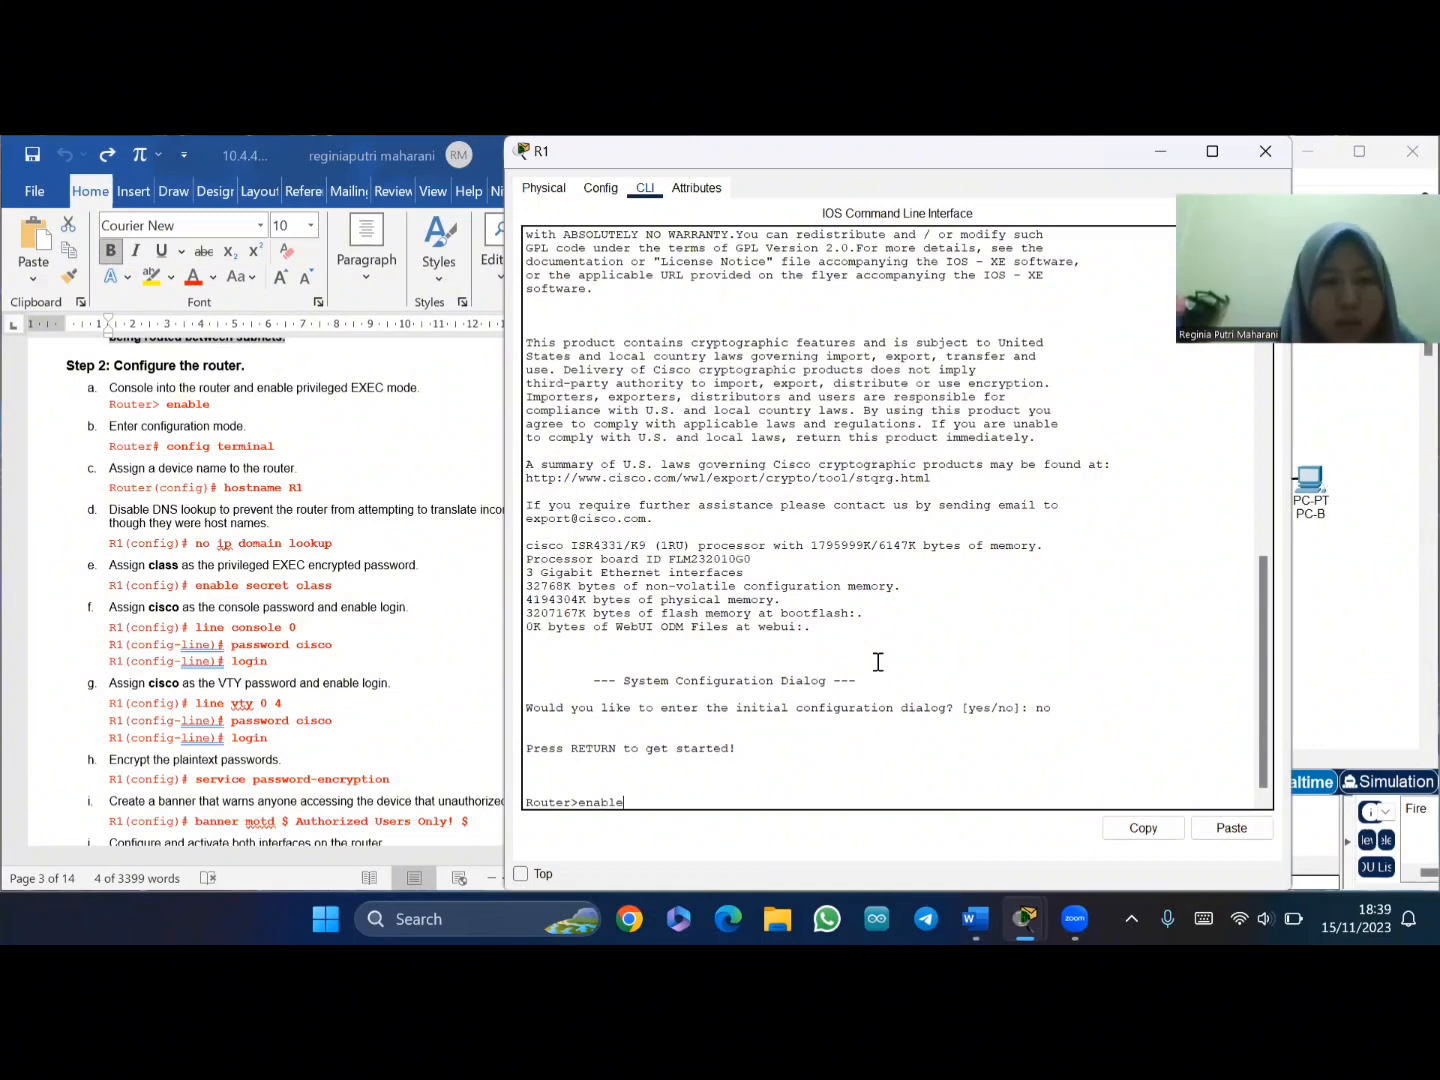
key(Return)
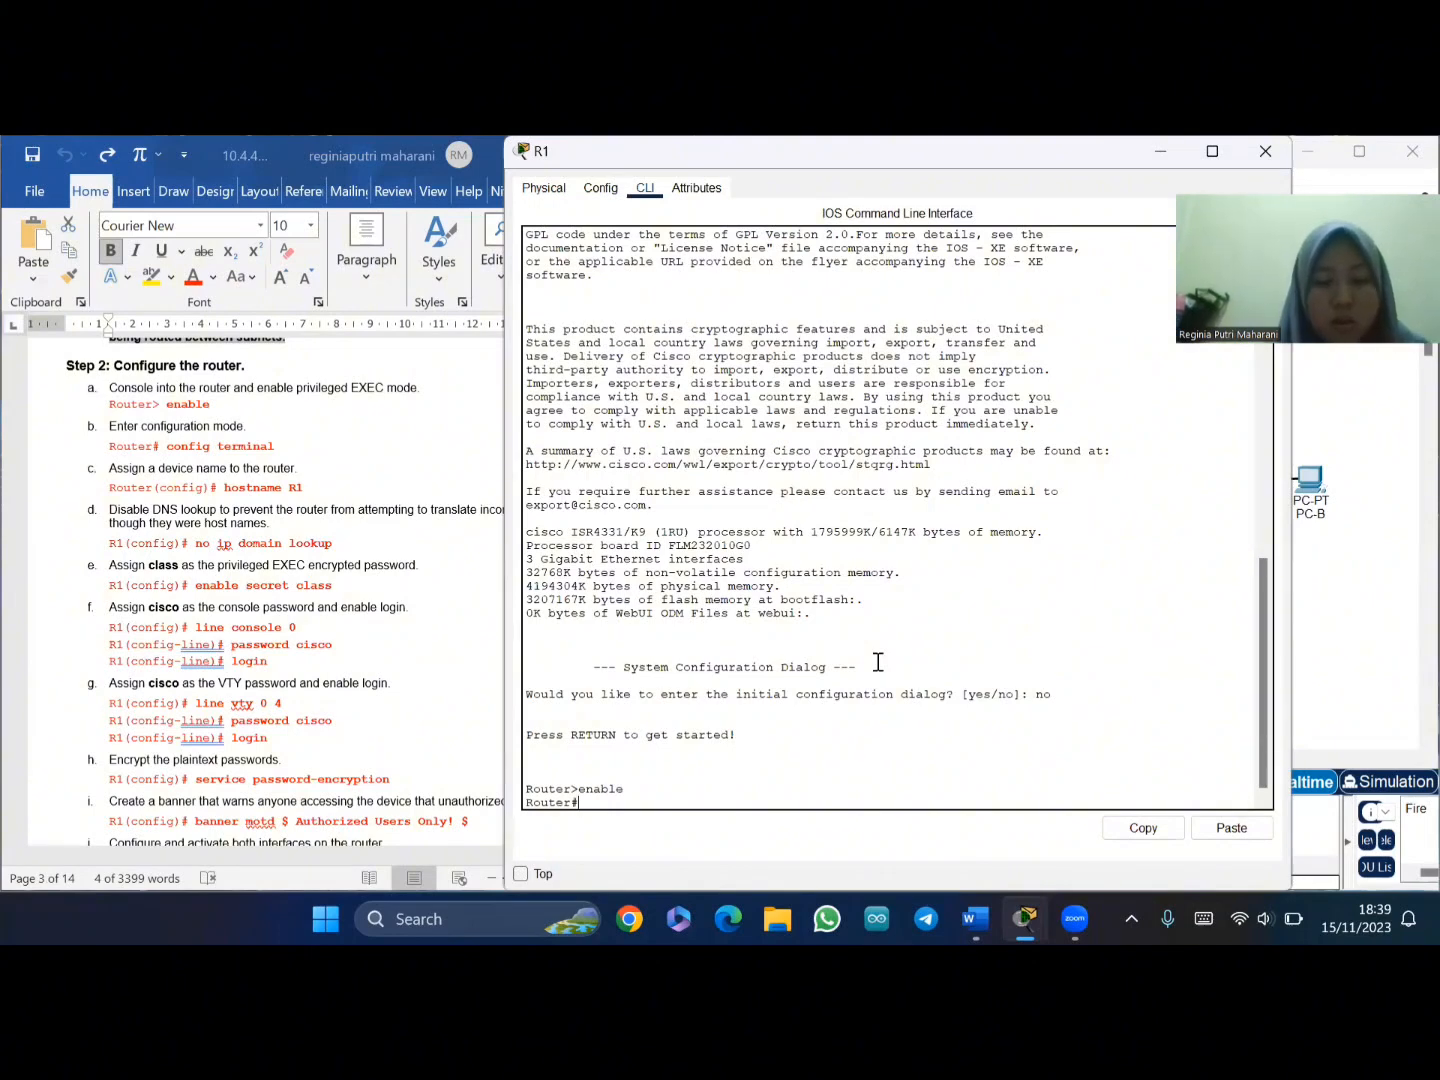
text(conf t)
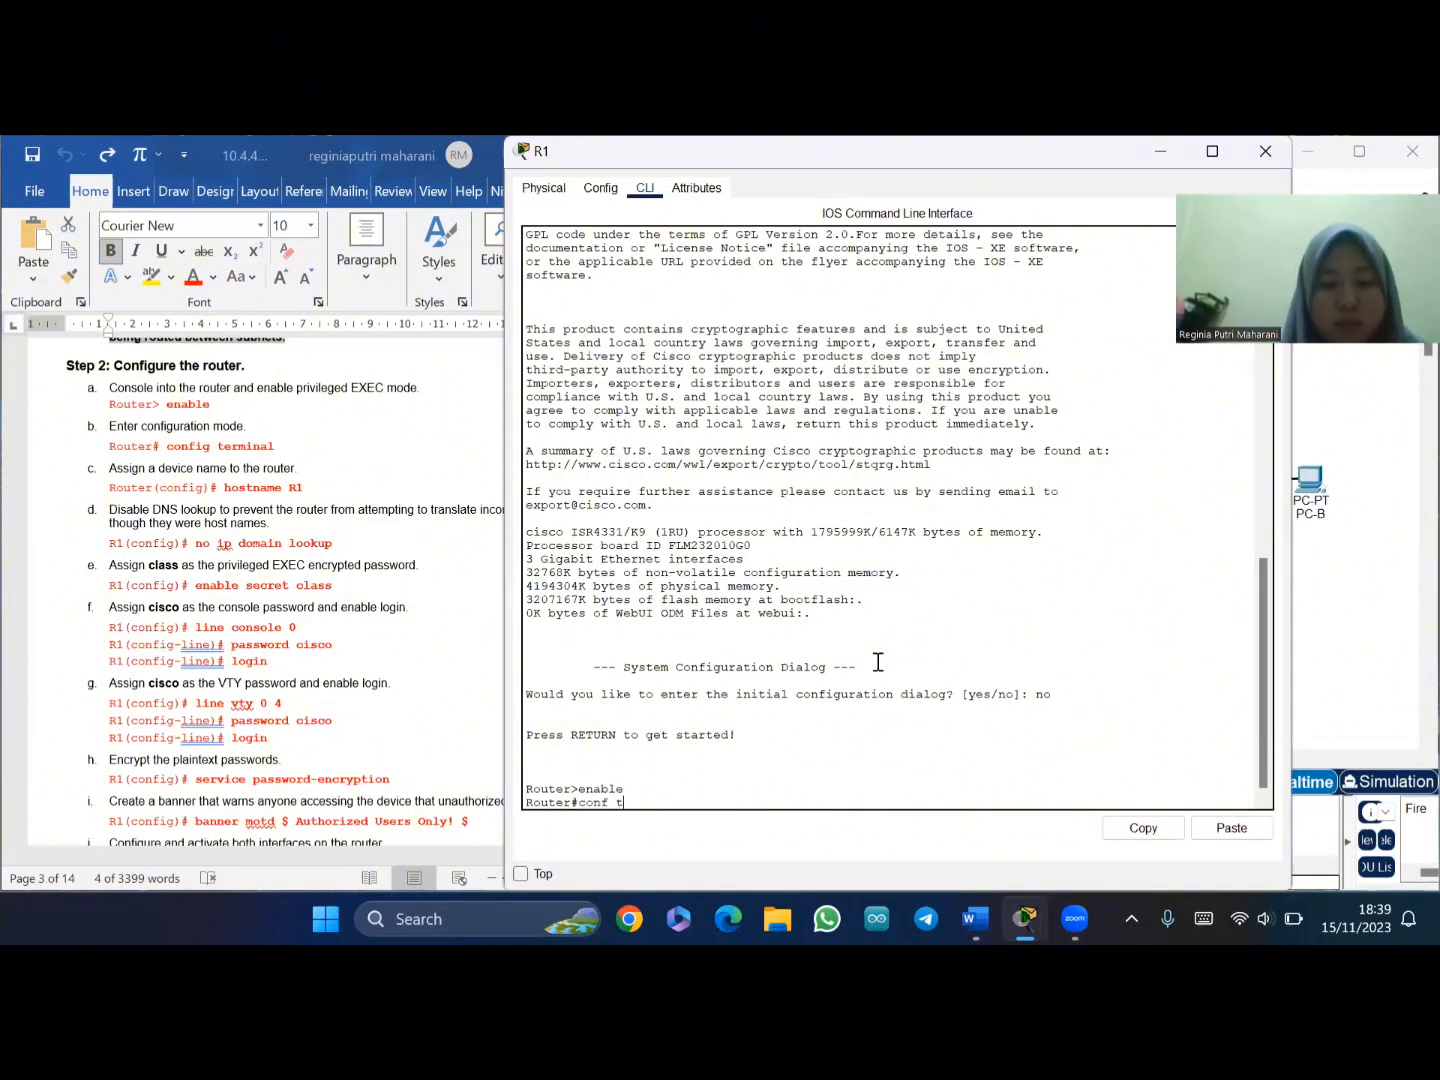
key(Return)
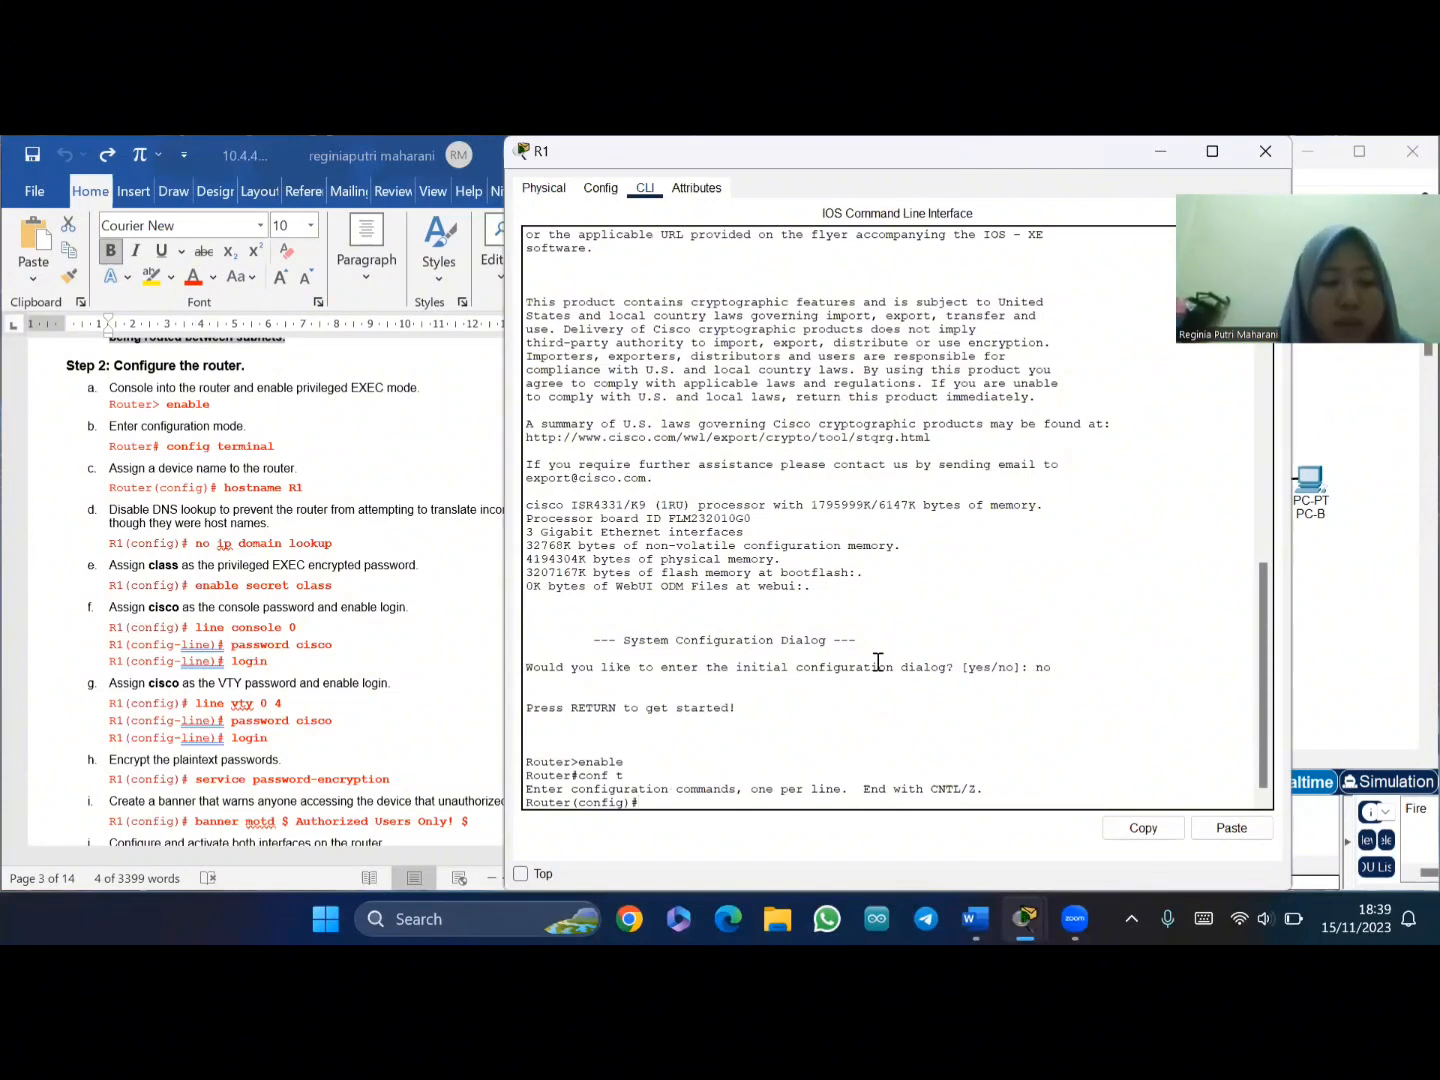
text(hostname)
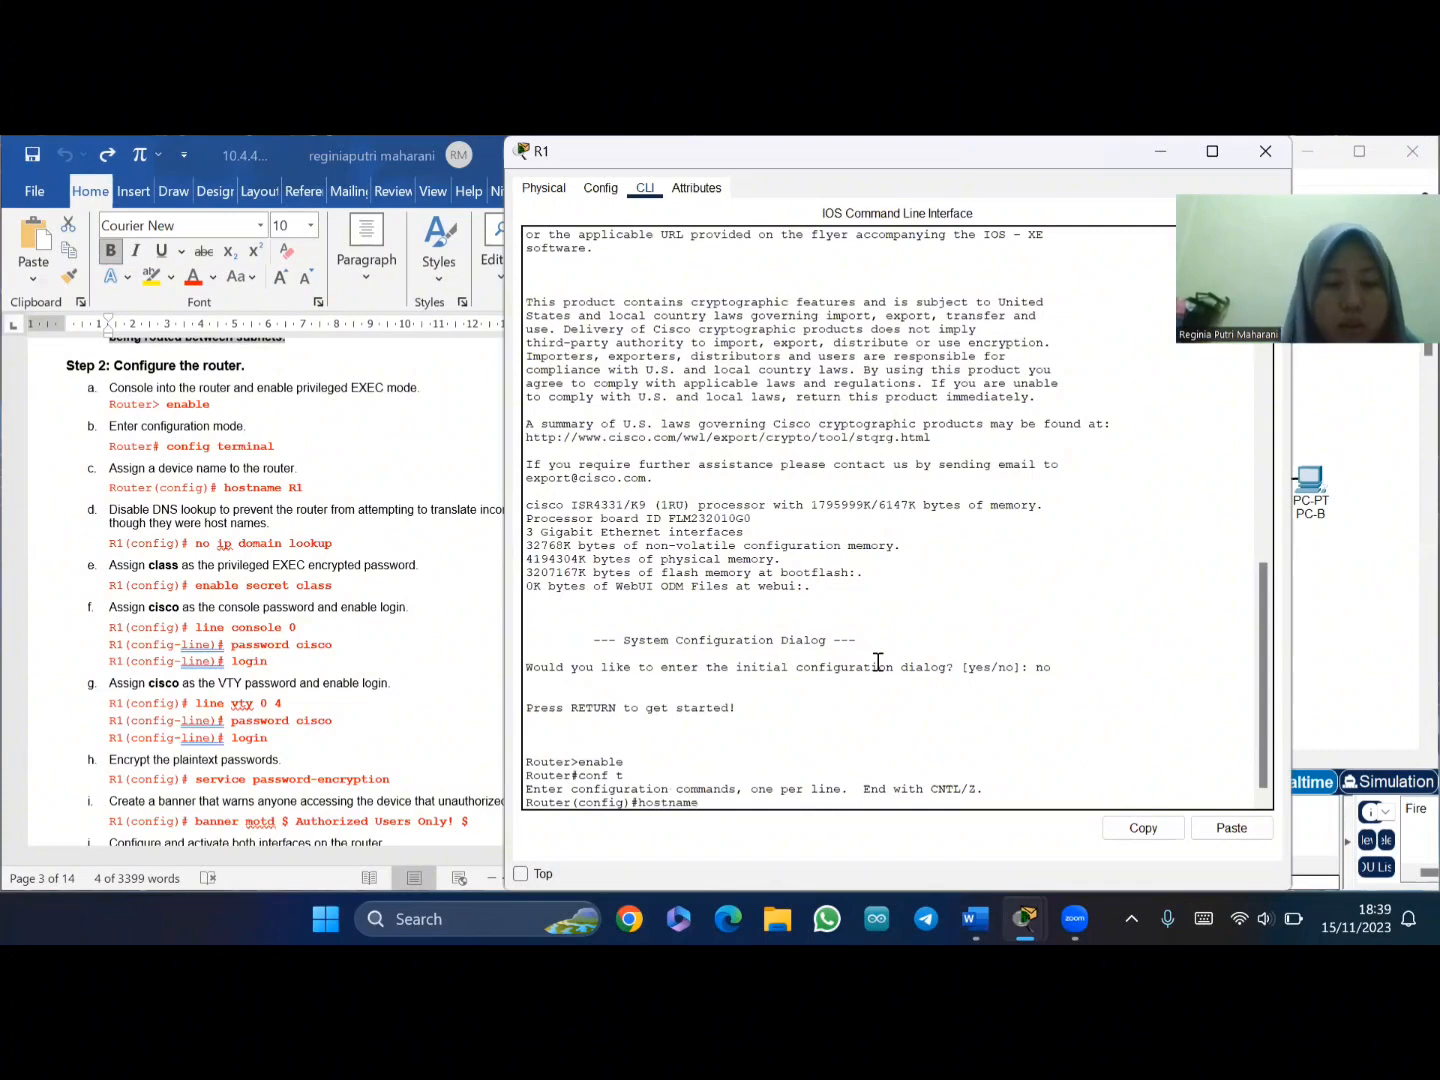
text(r)
key(BackSpace)
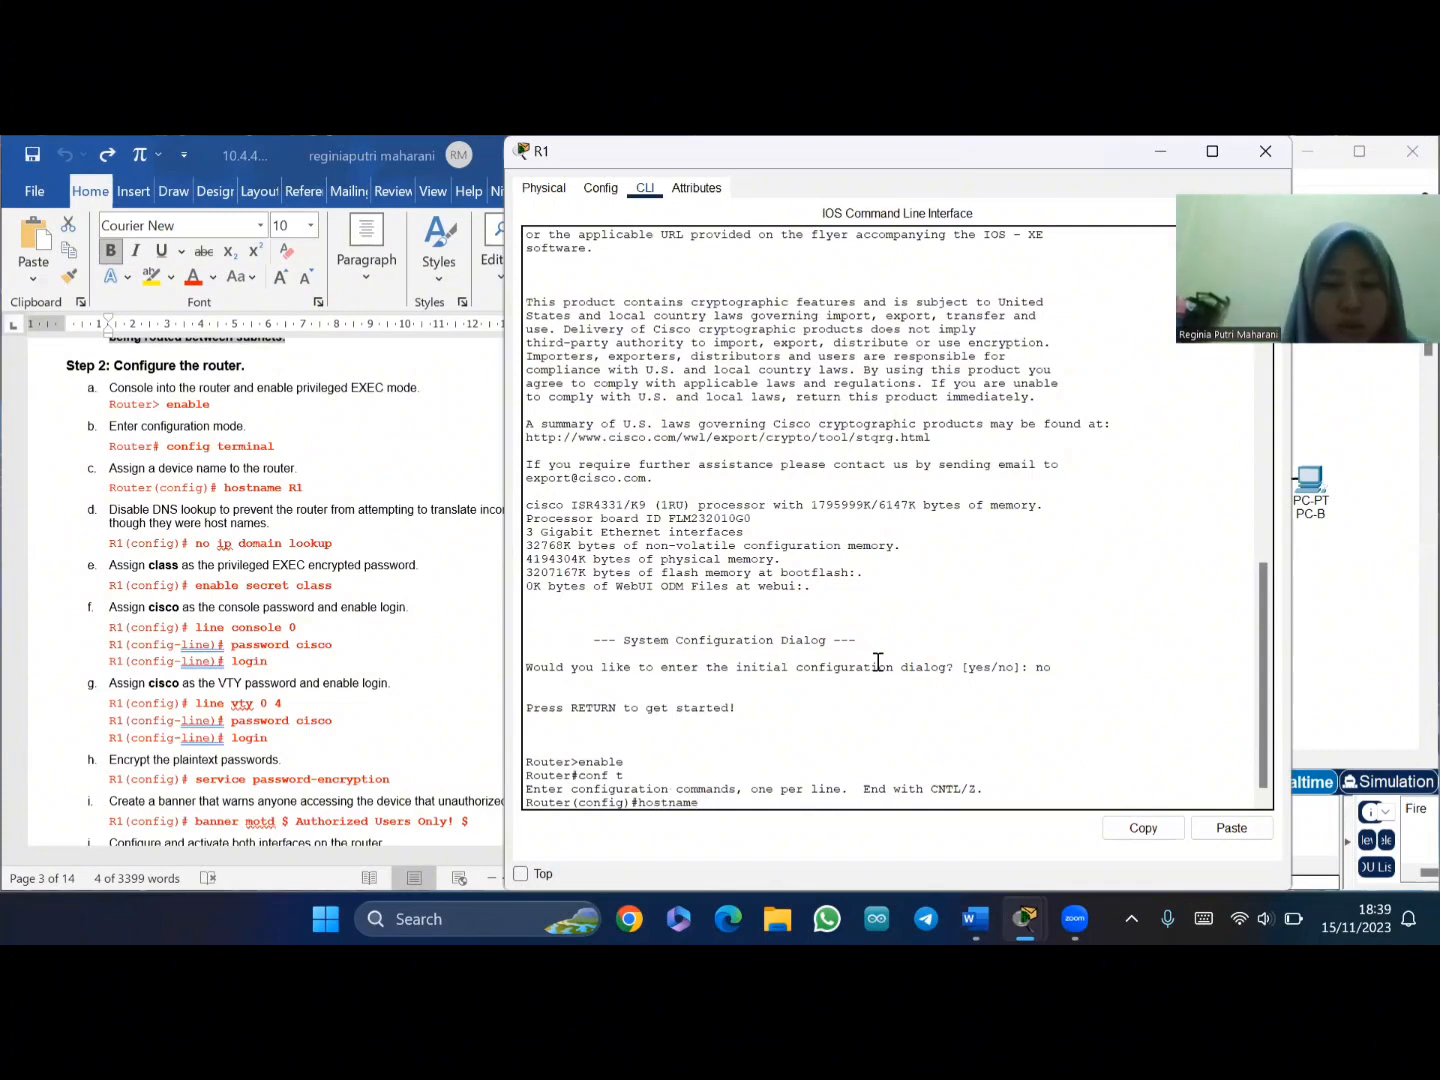
text(R1)
key(Return)
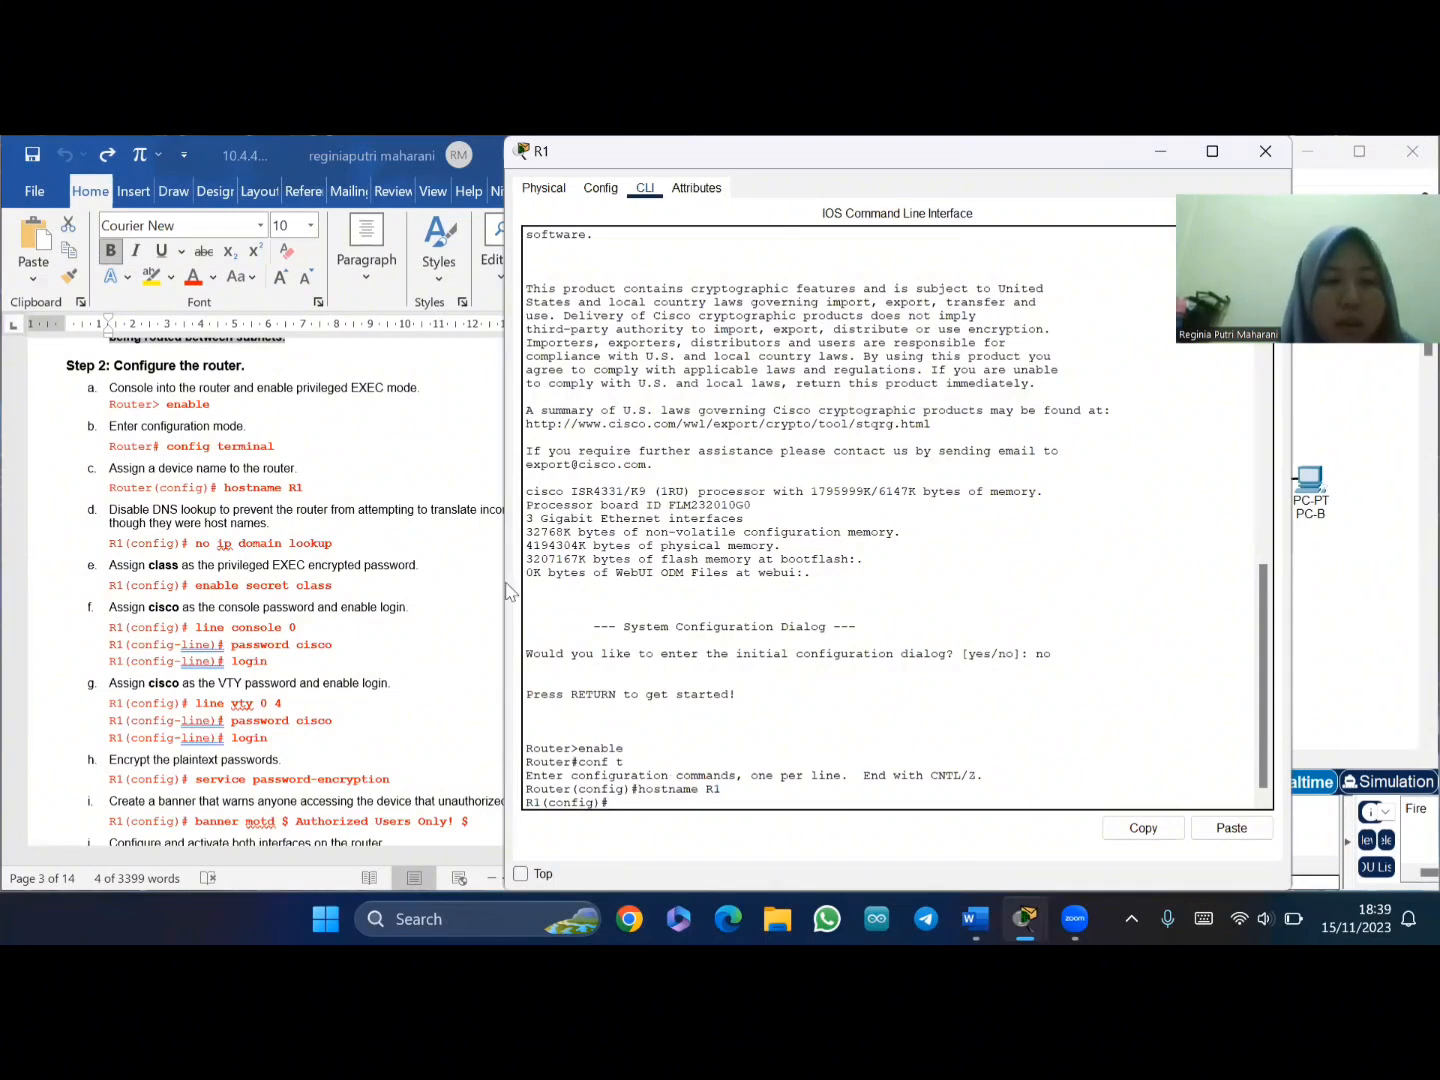
- Paste 'no ip domain lookup' from the lab handout into R1 to disable DNS lookup
click(194, 549)
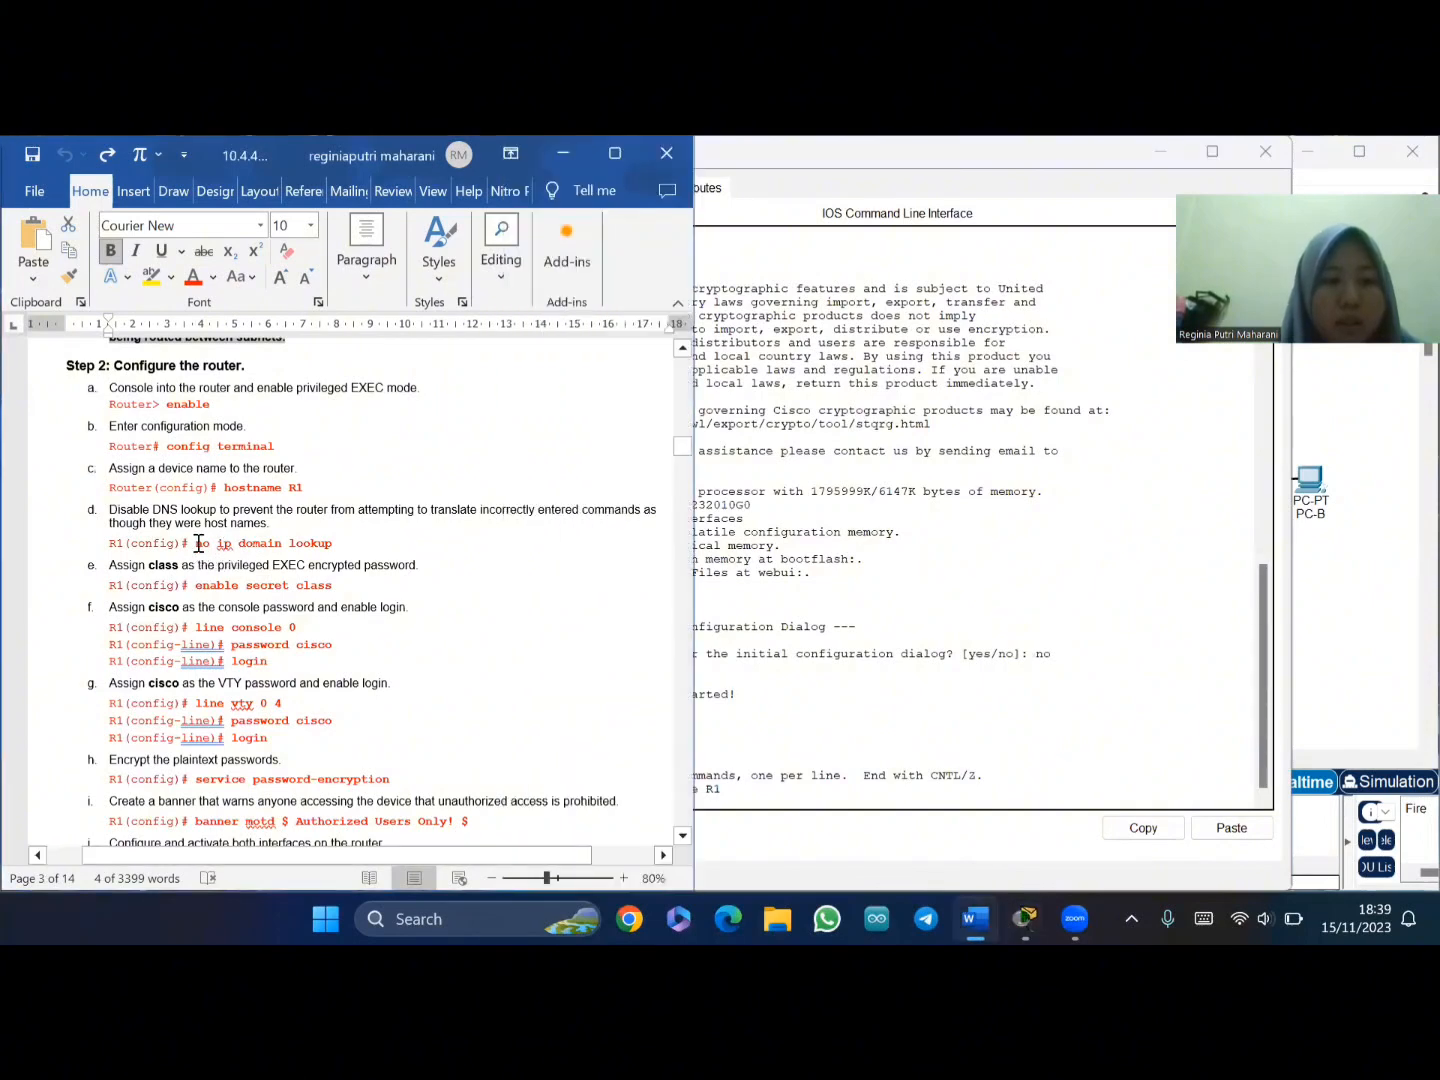
drag(197, 543, 343, 549)
key(ctrl+c)
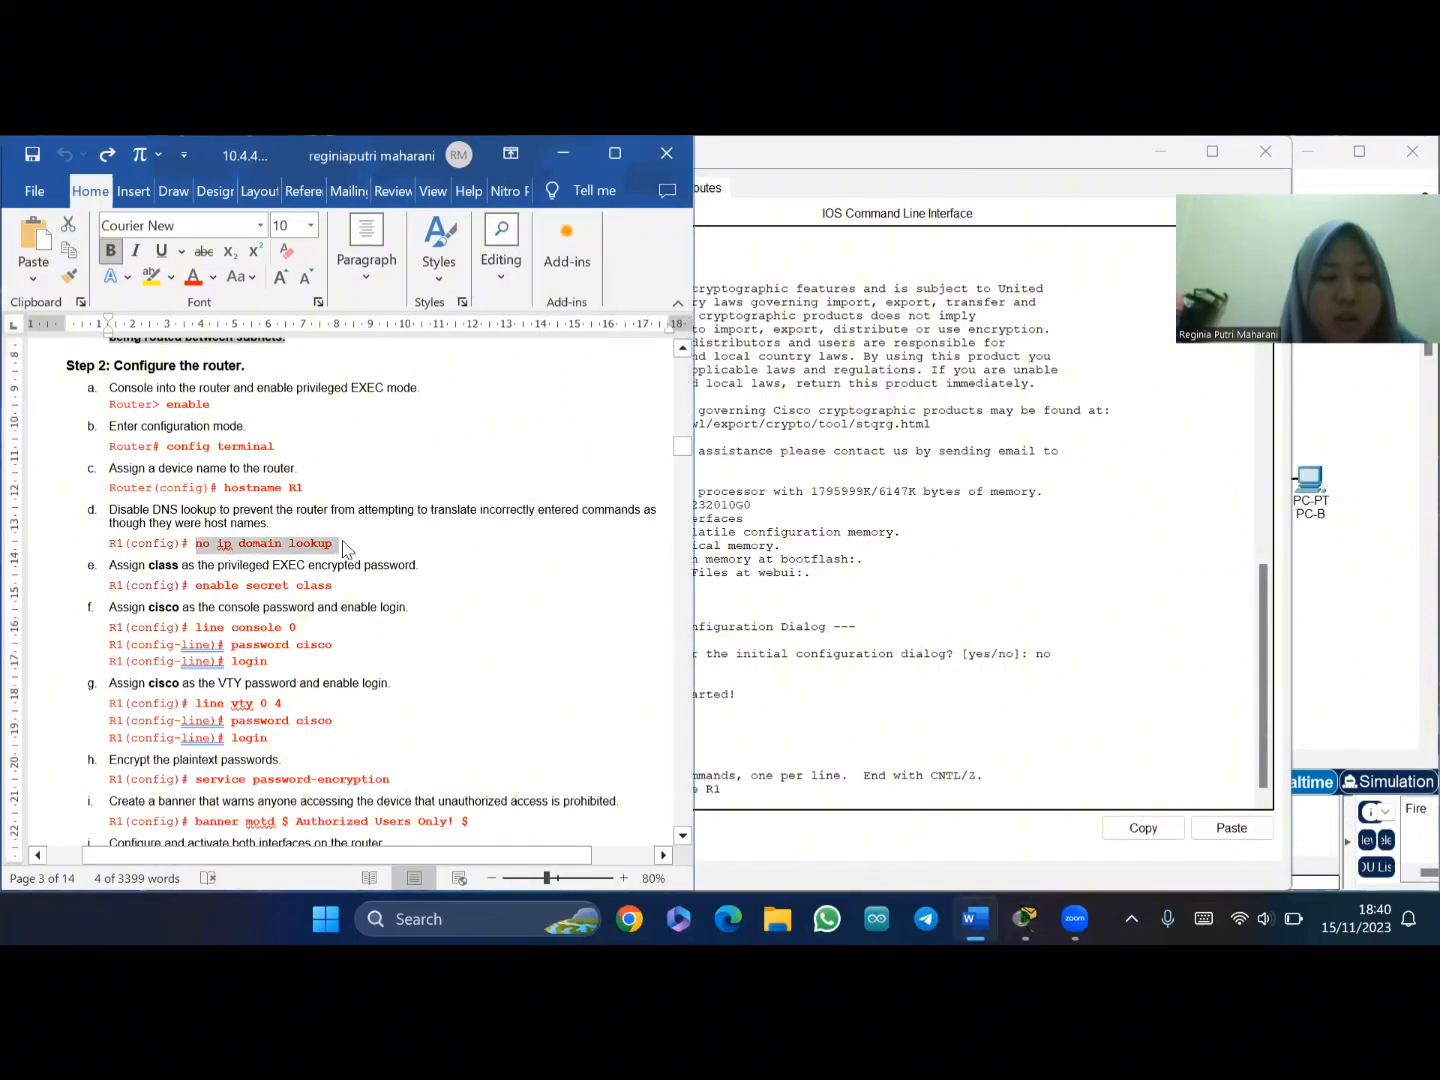
click(719, 808)
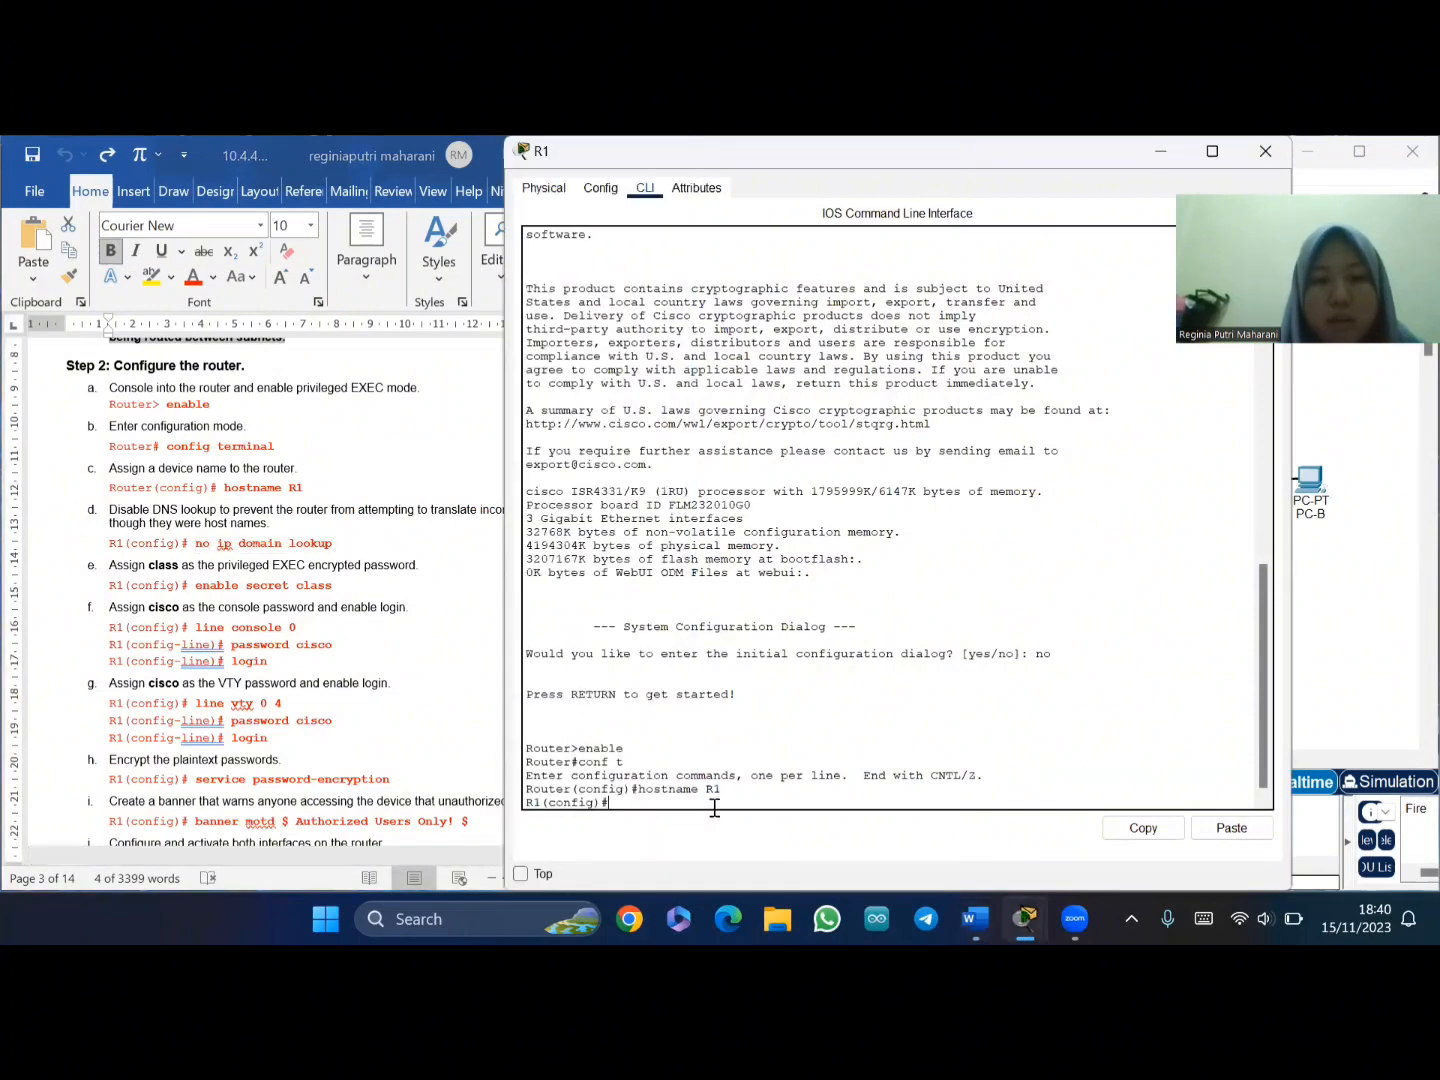
right_click(645, 803)
click(680, 845)
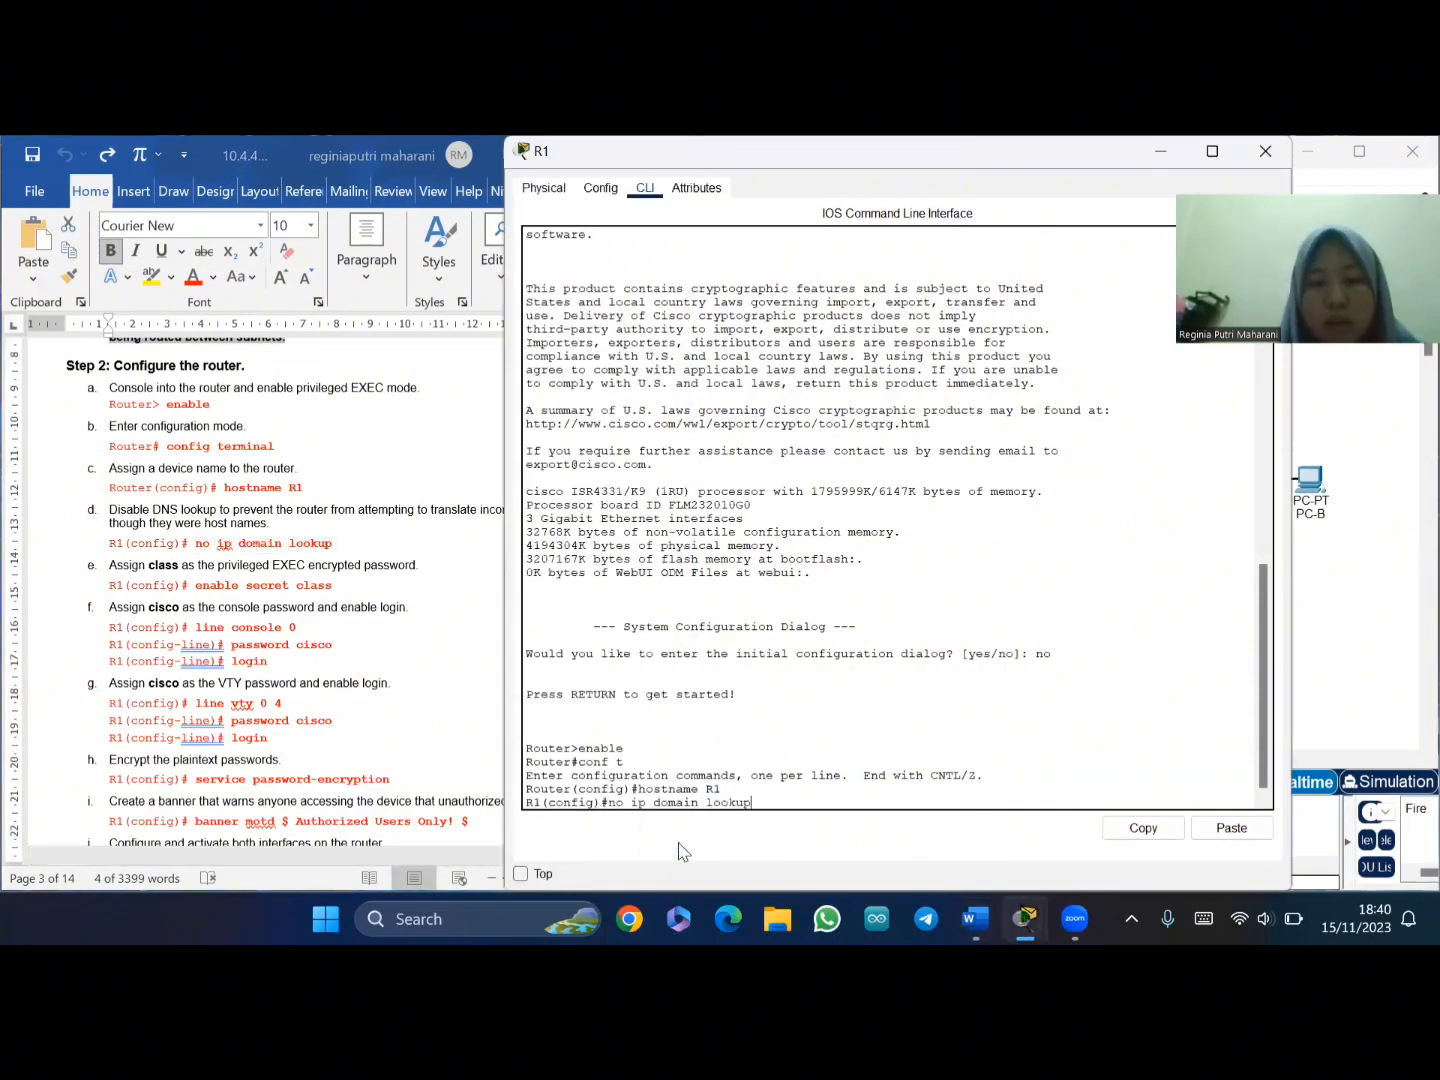
key(Return)
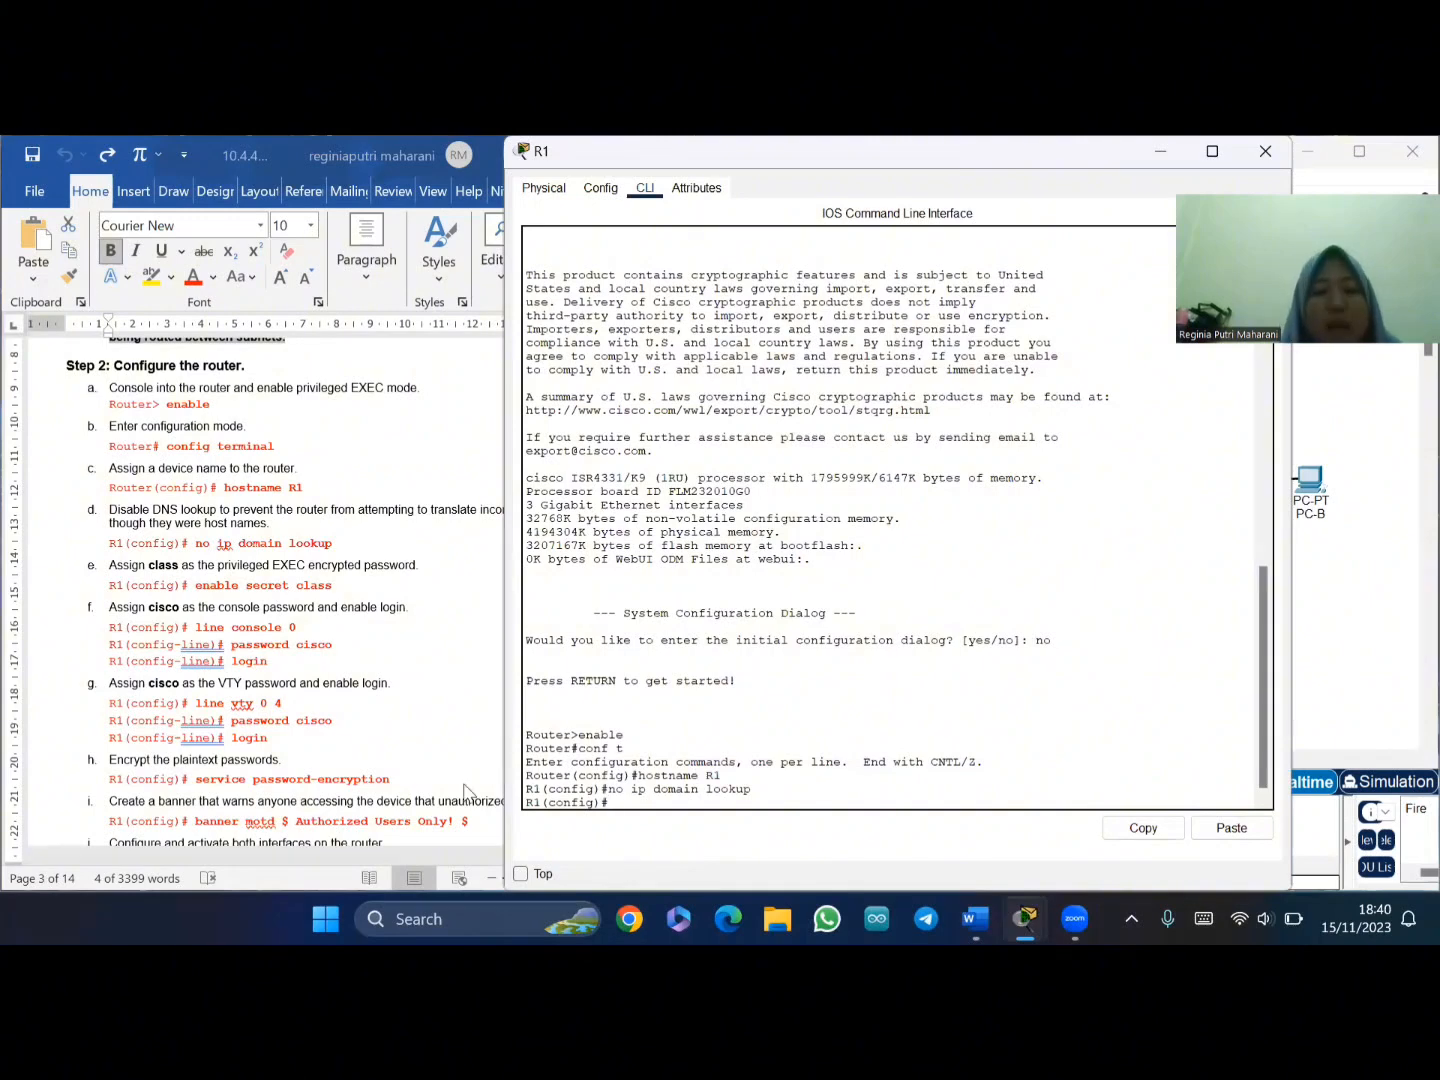
- Paste the enable secret command from the handout to set R1's encrypted privileged password
click(205, 592)
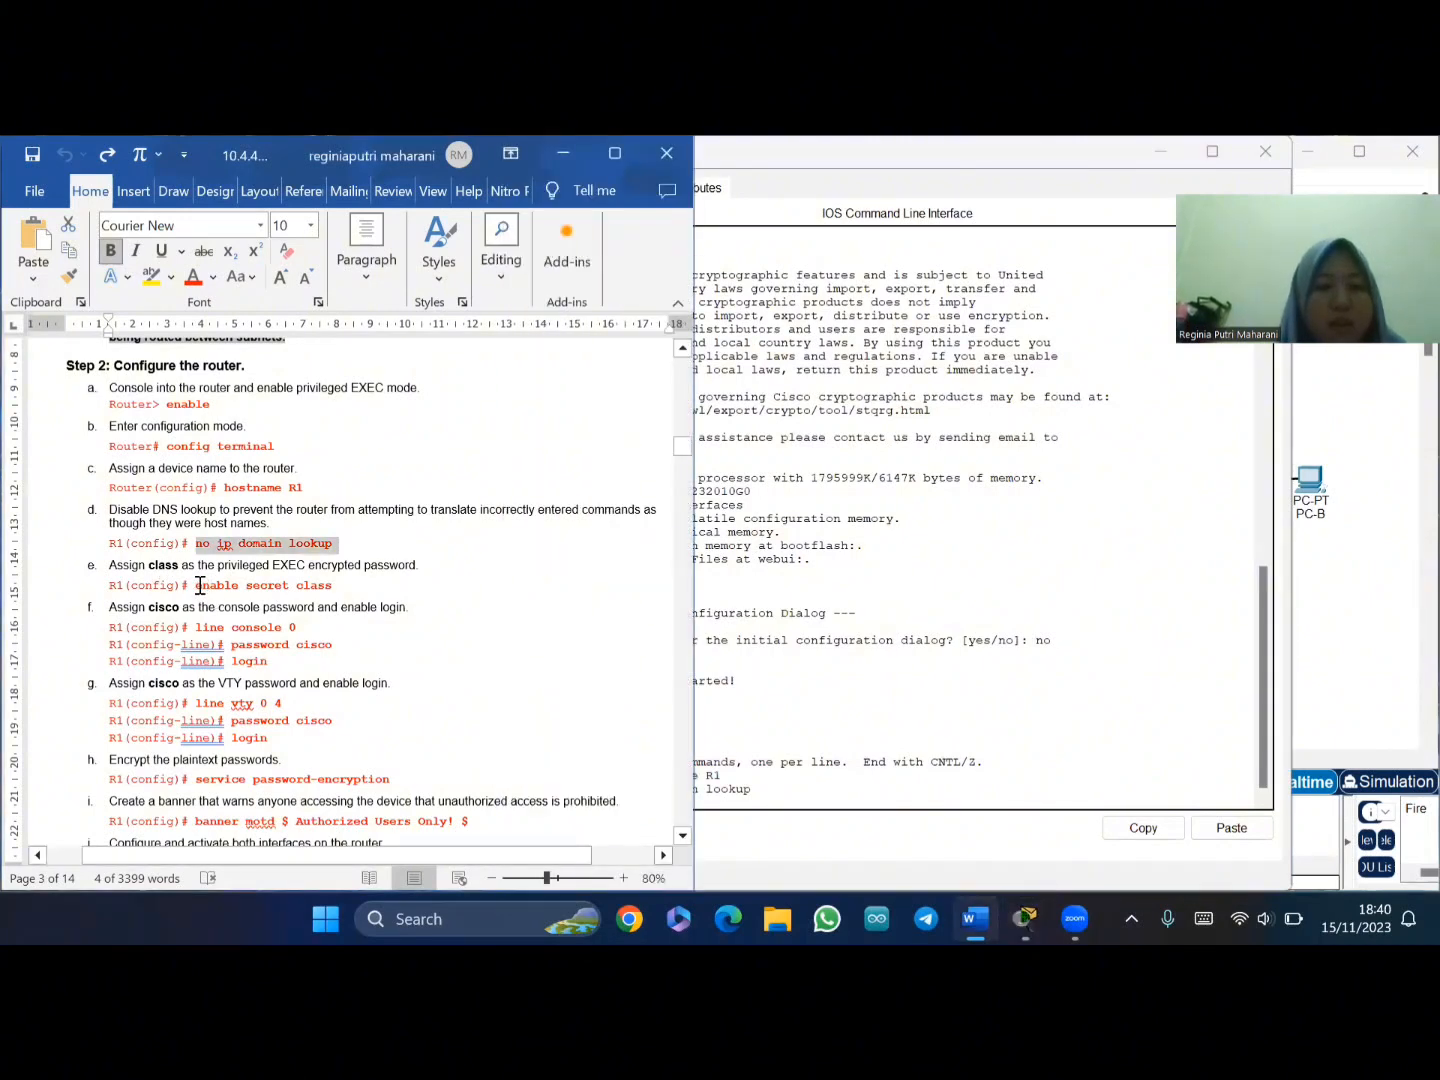
drag(195, 585, 337, 585)
key(ctrl+c)
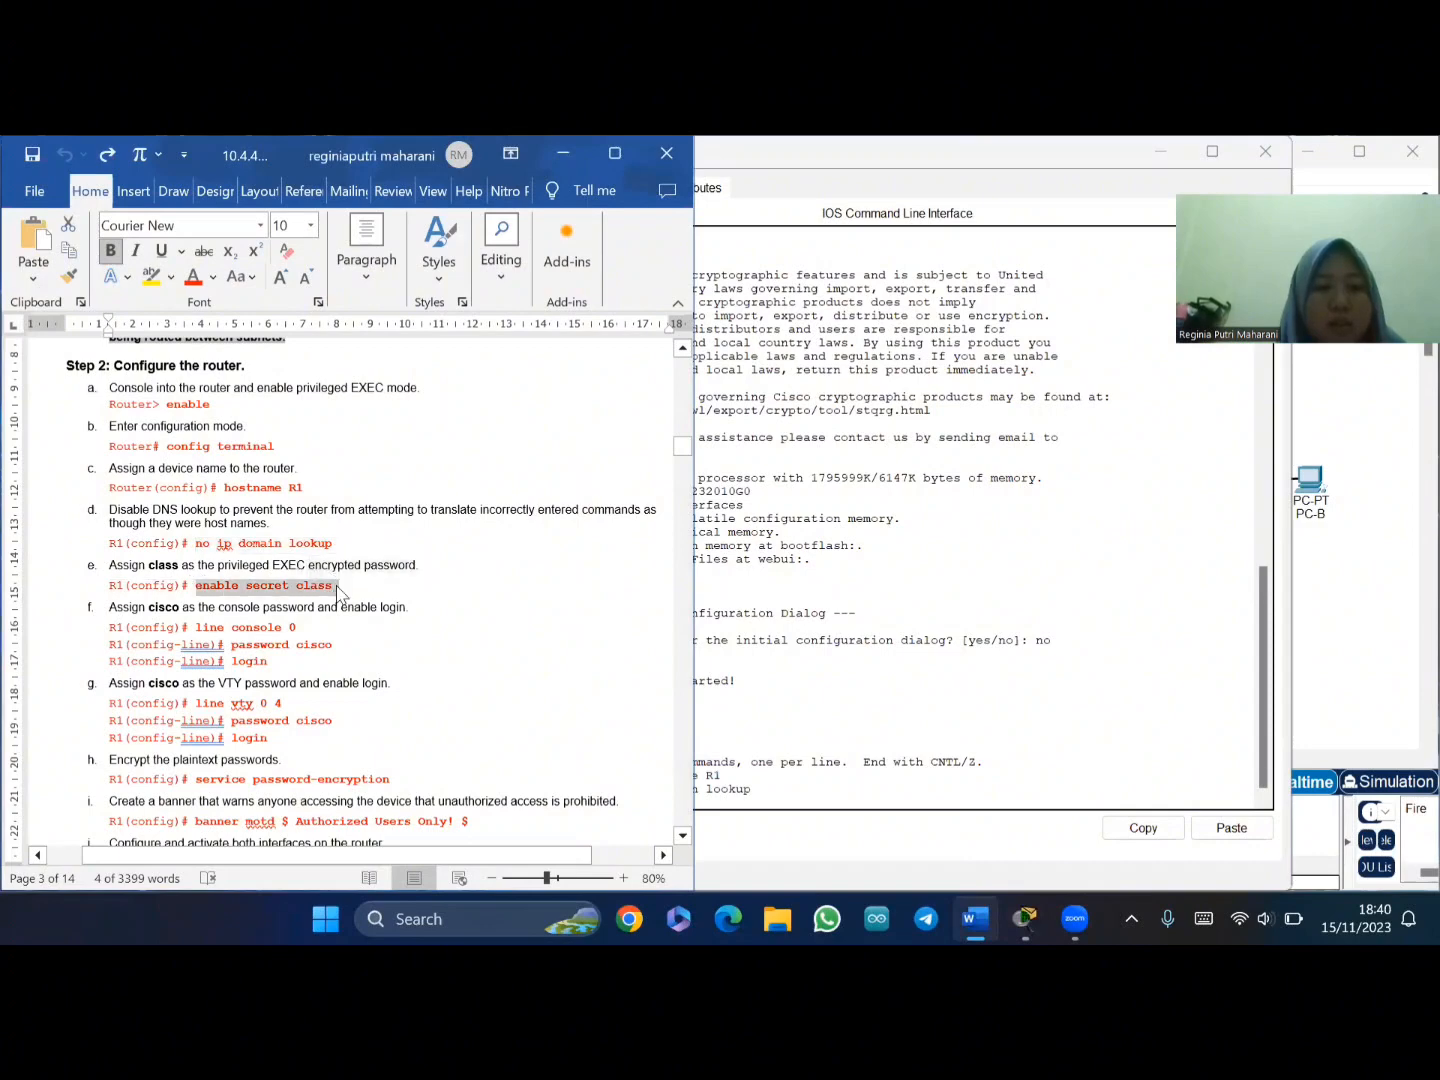
click(733, 793)
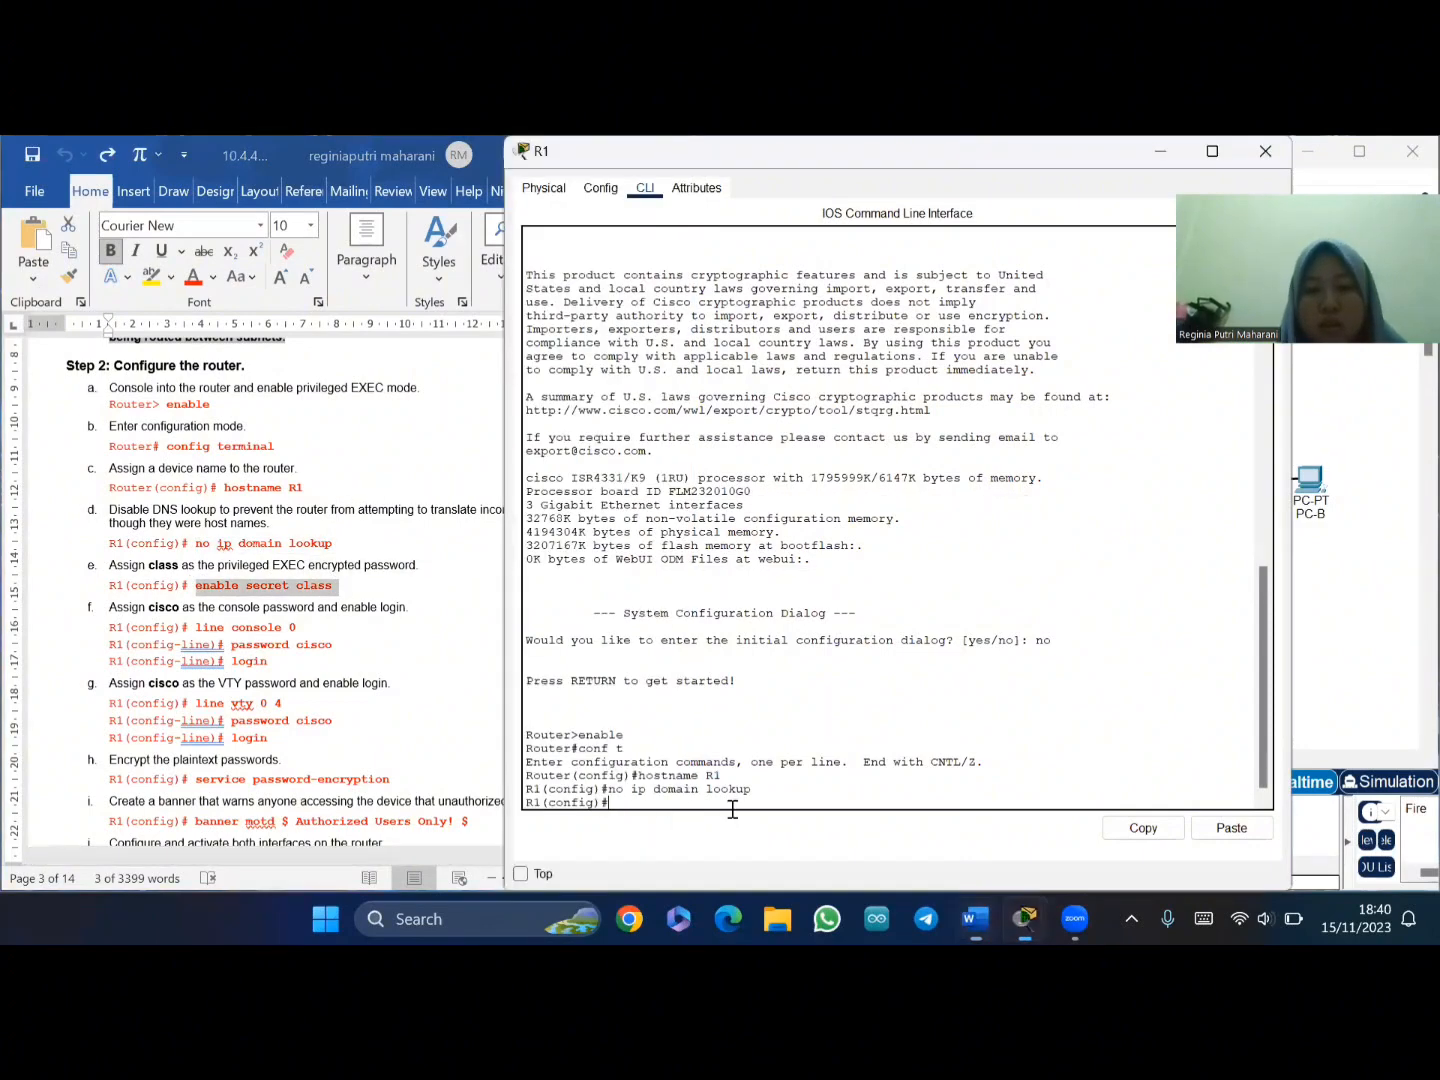
right_click(705, 808)
click(733, 842)
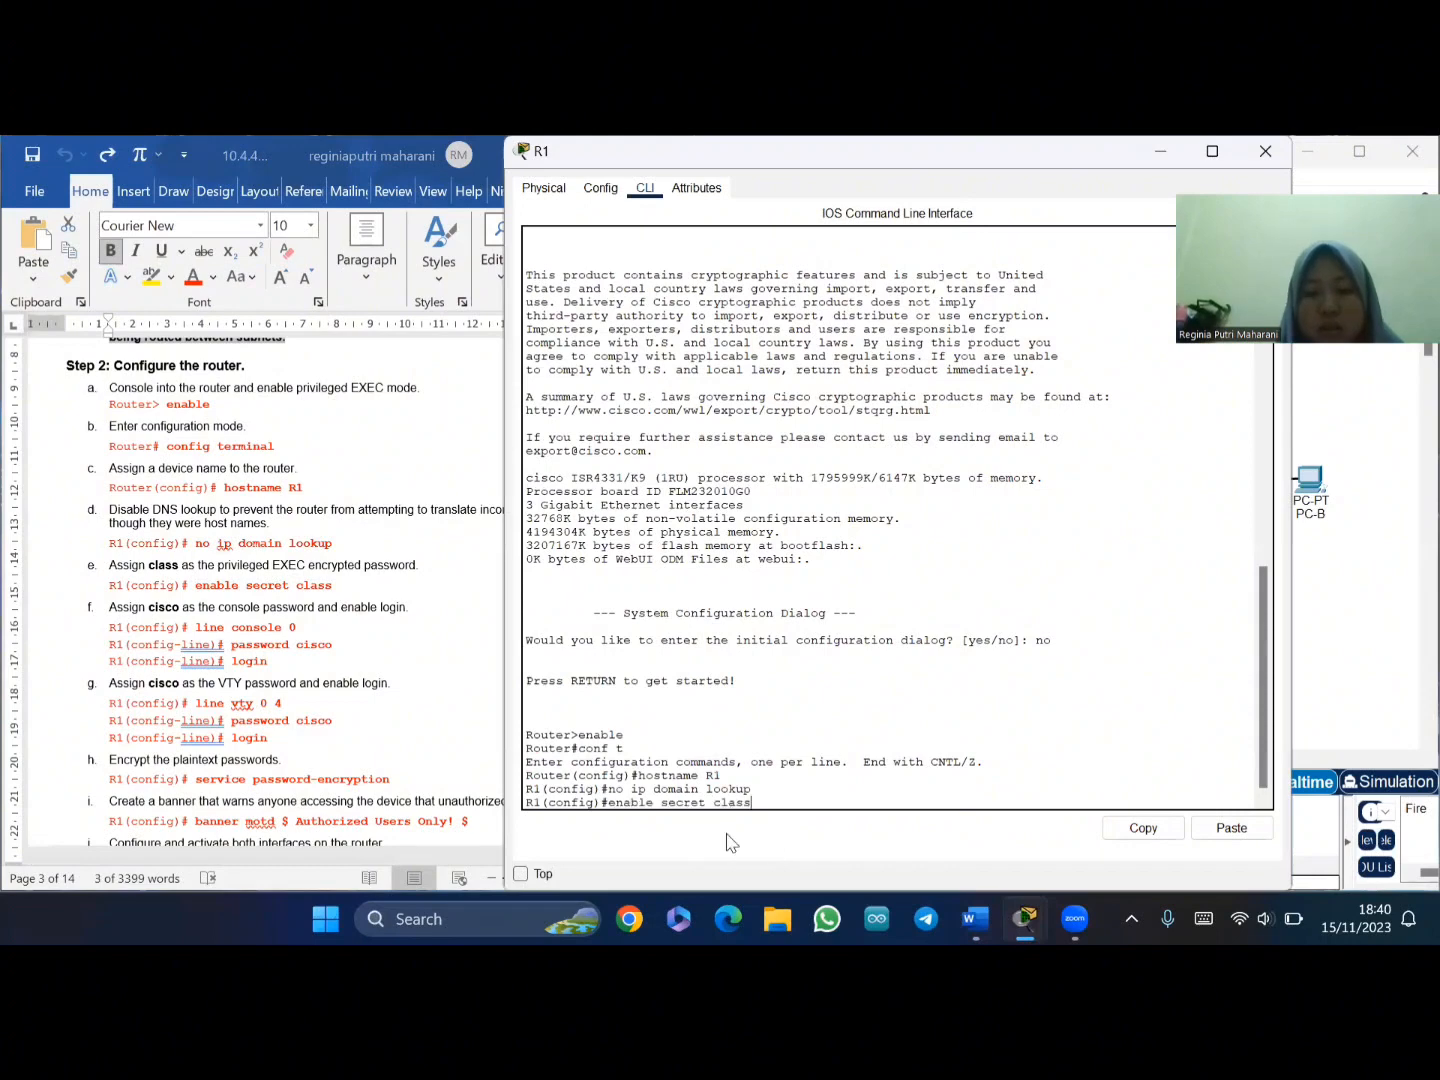
key(Return)
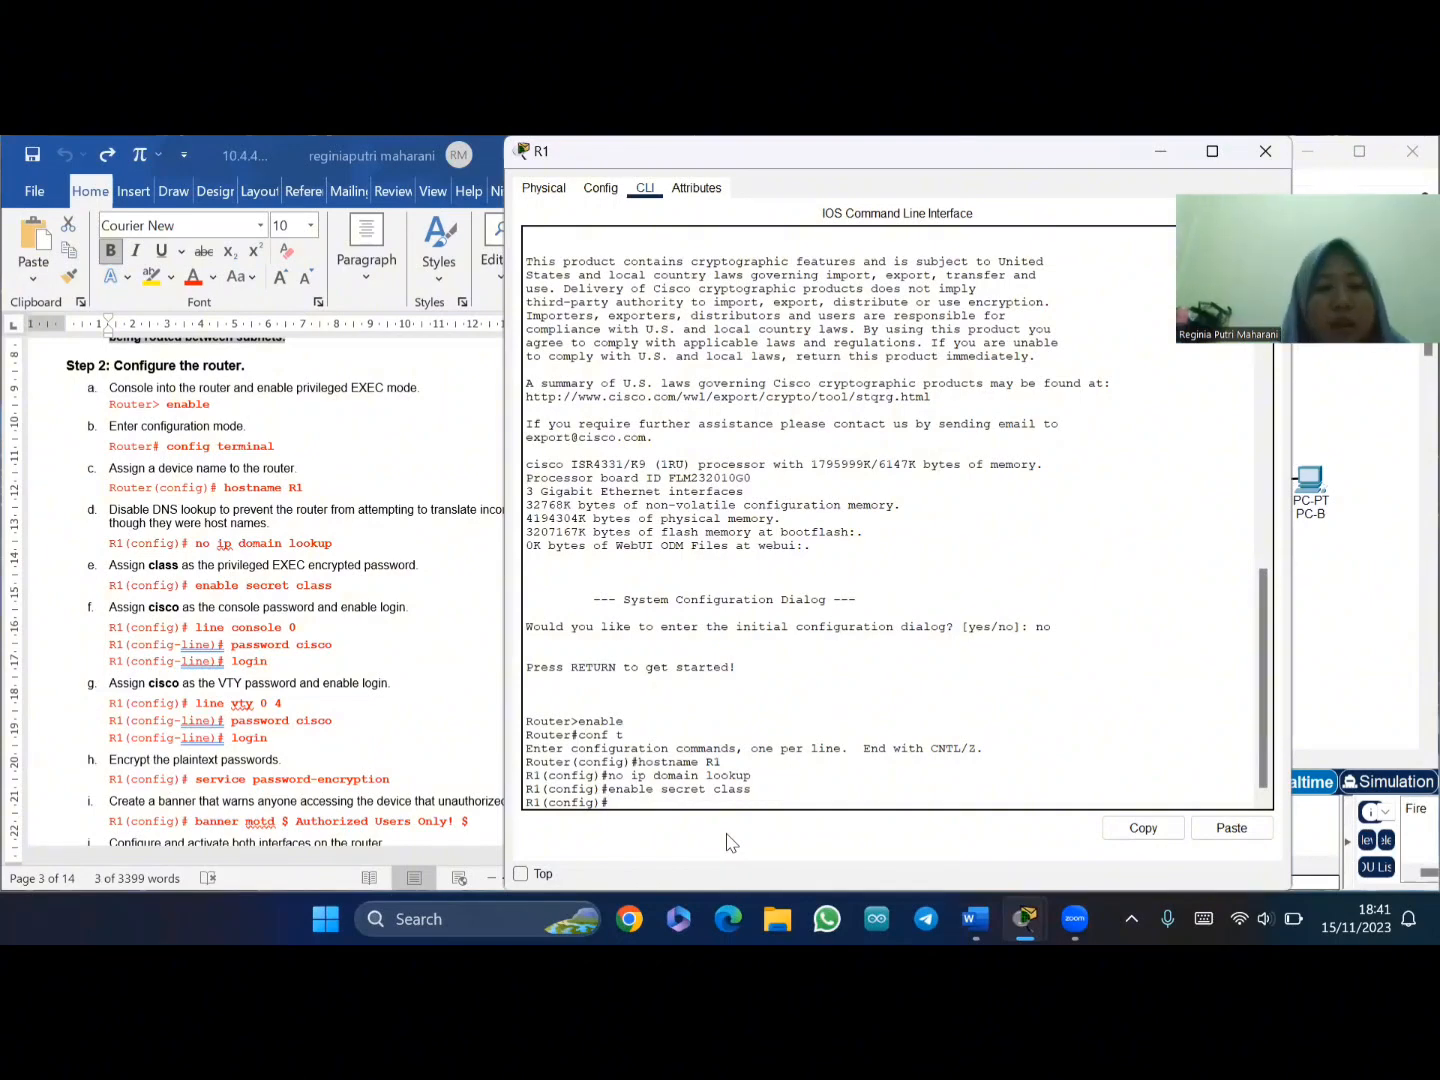
- Paste 'line console 0' into R1 to enter console line configuration
click(209, 626)
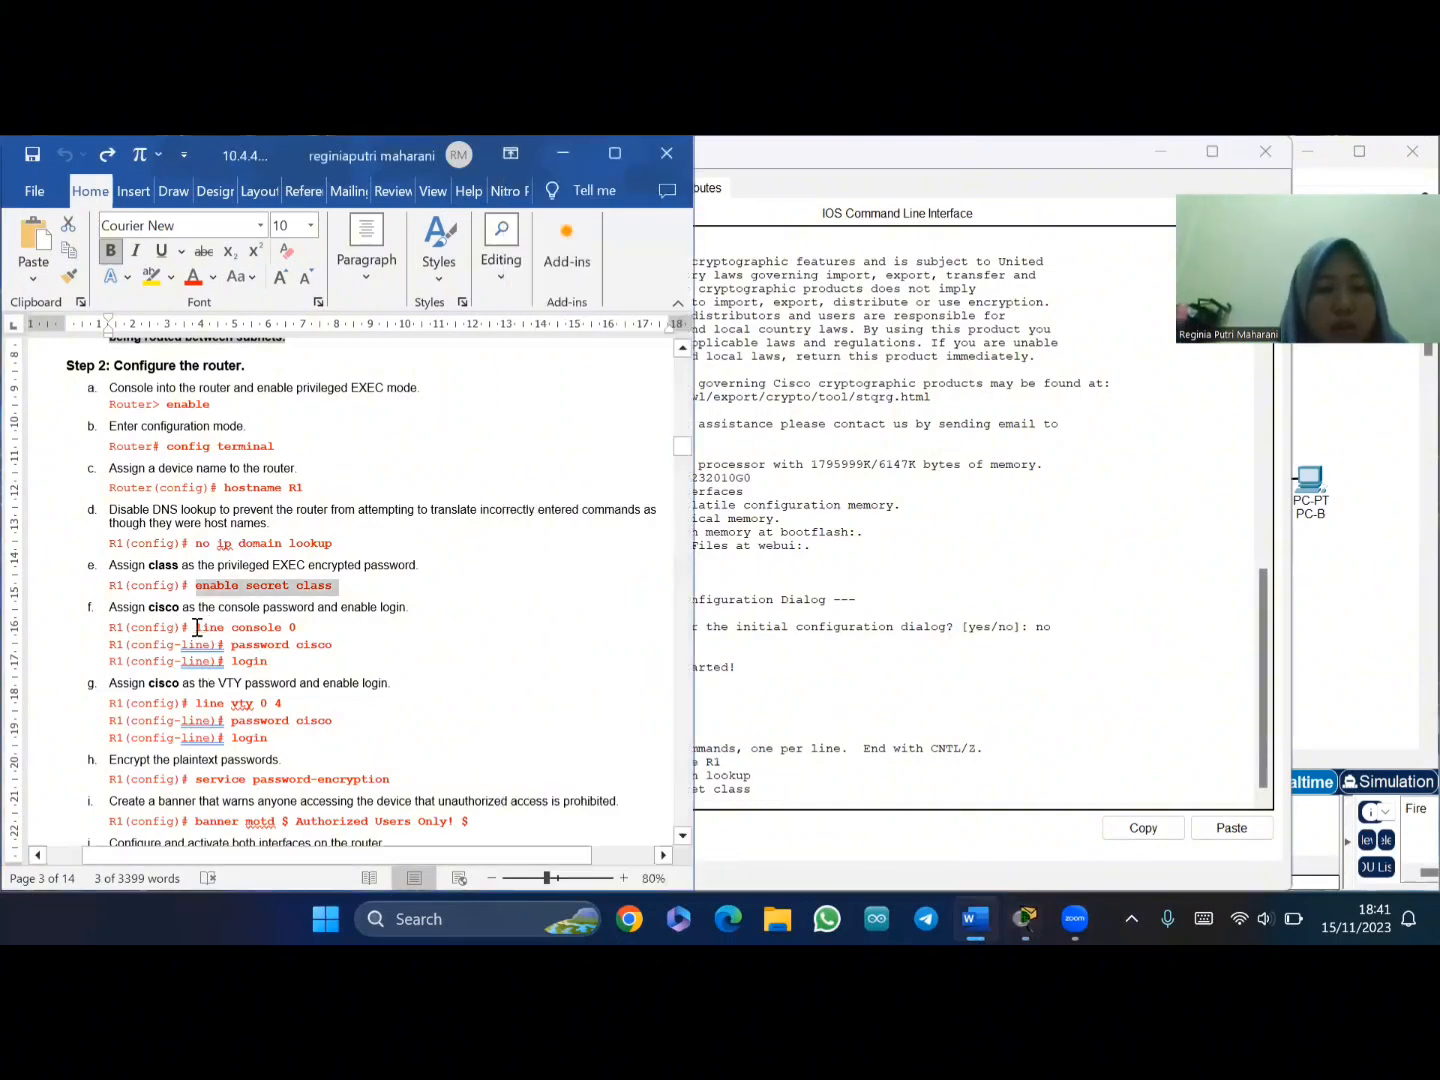
drag(197, 627, 300, 630)
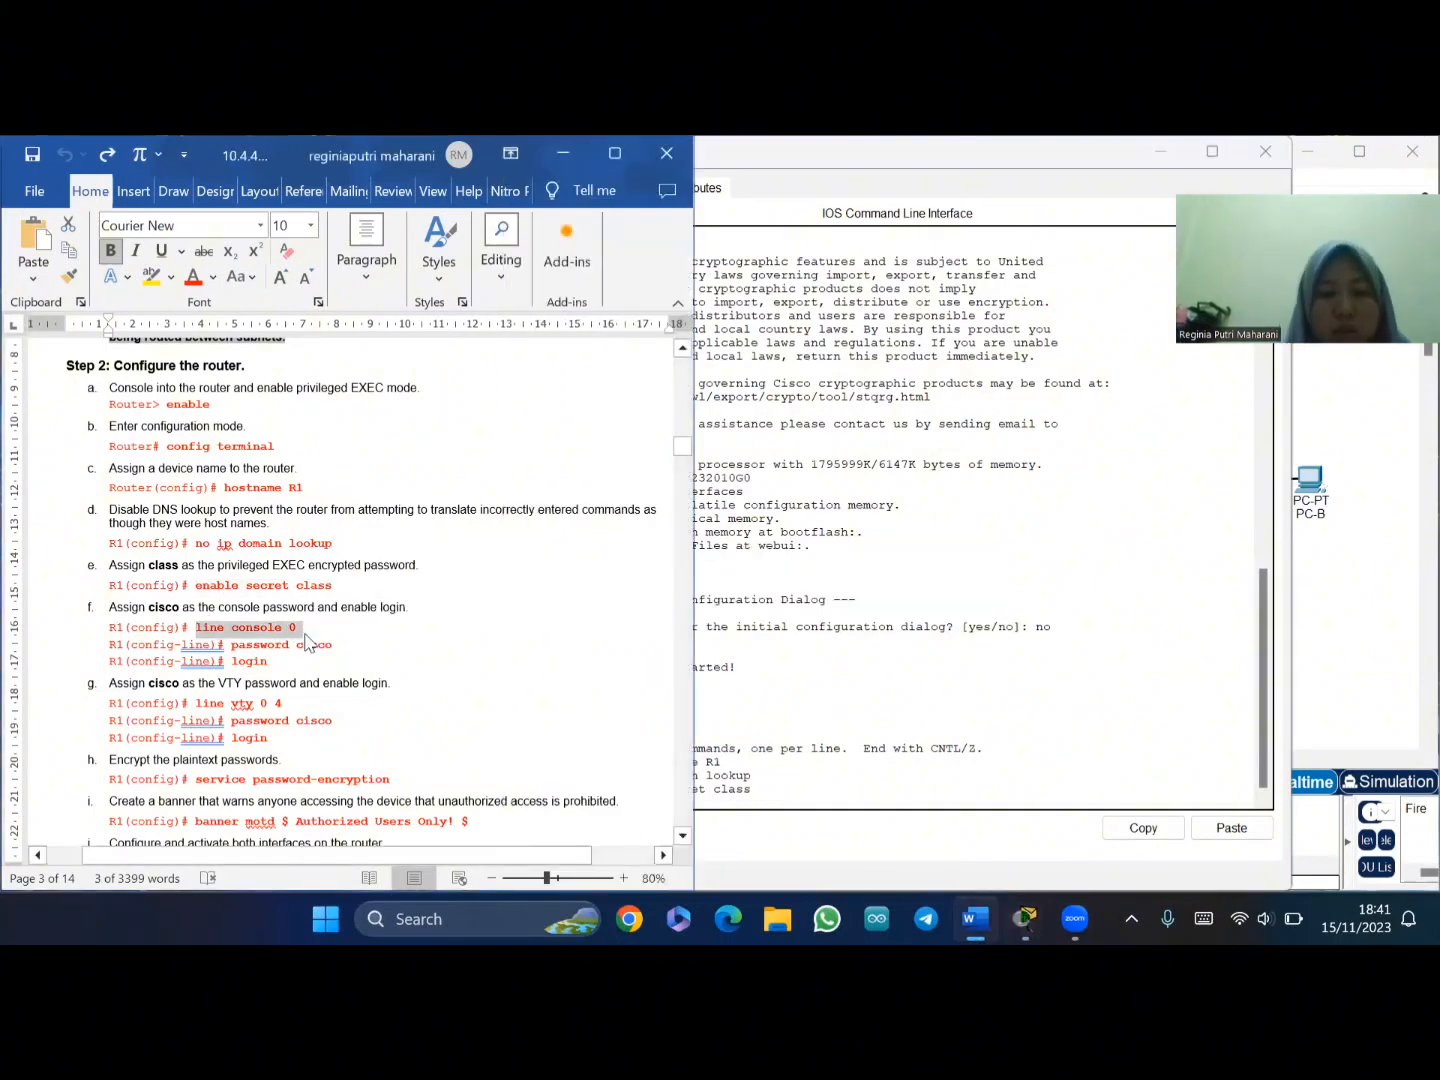
click(745, 822)
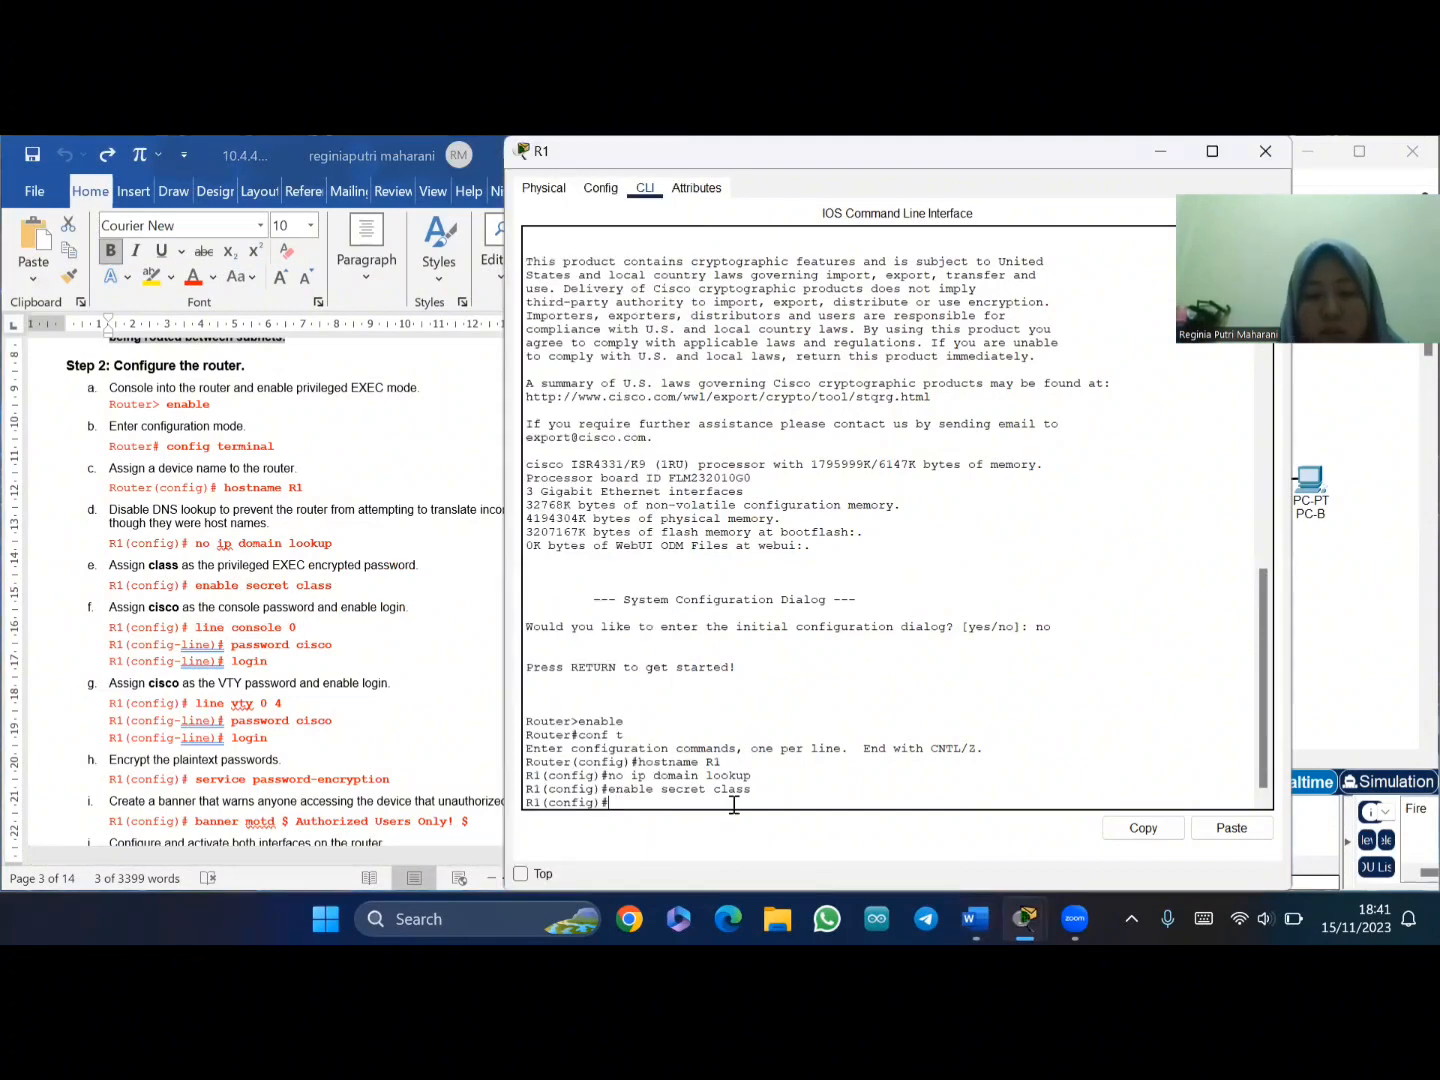
right_click(734, 804)
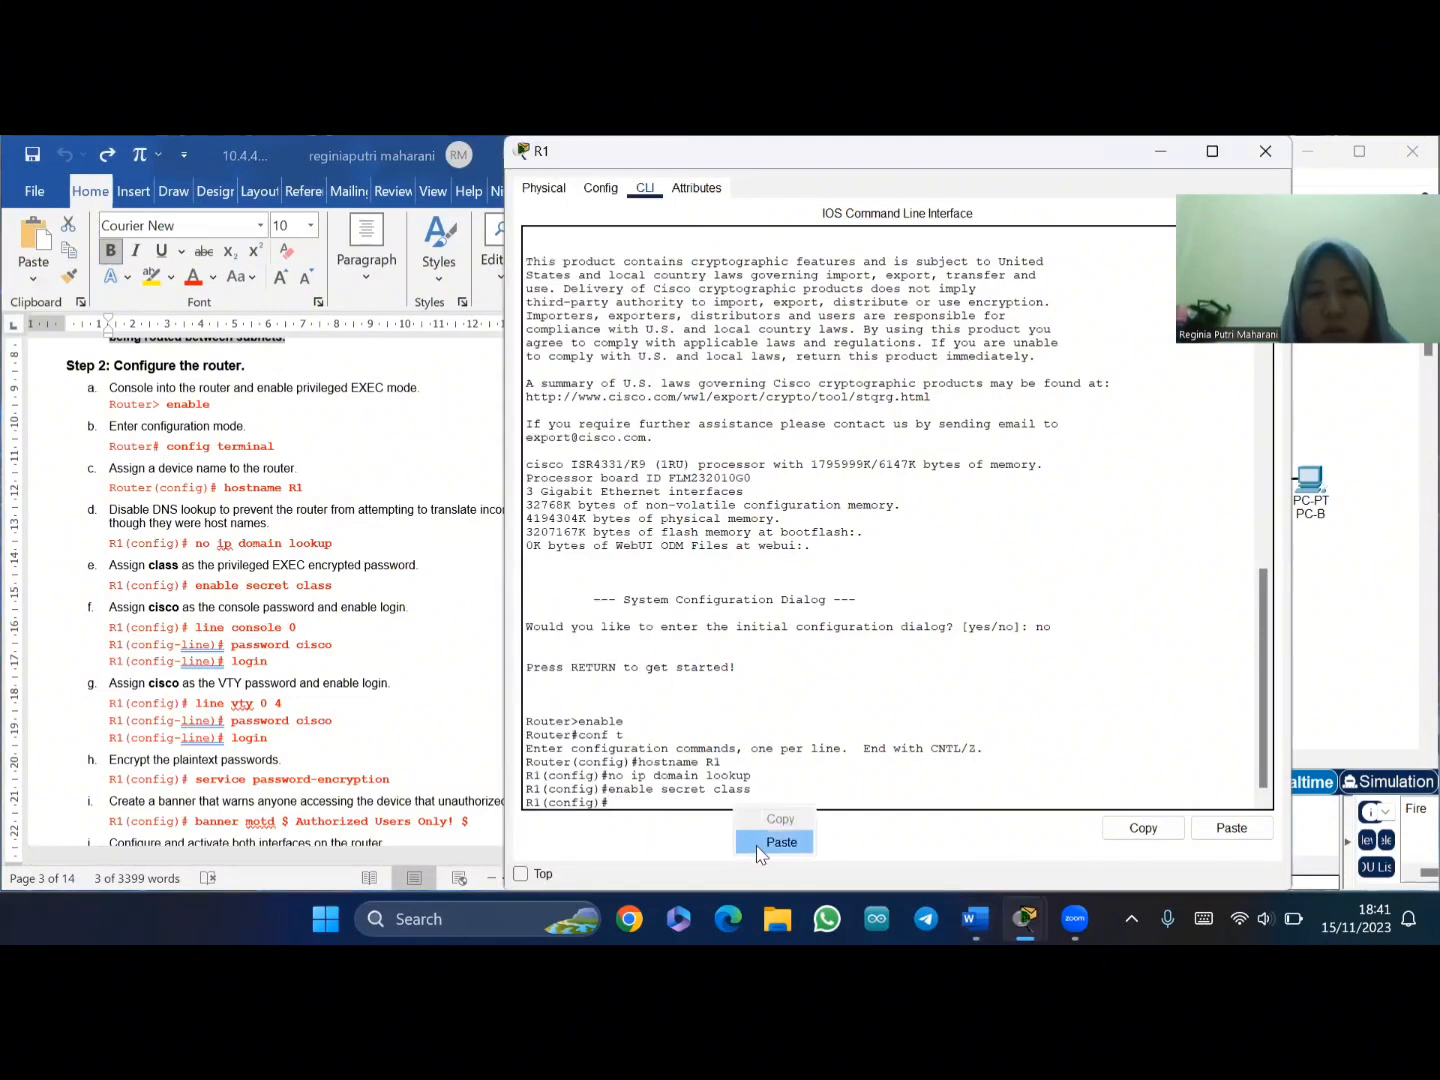
click(758, 848)
key(Return)
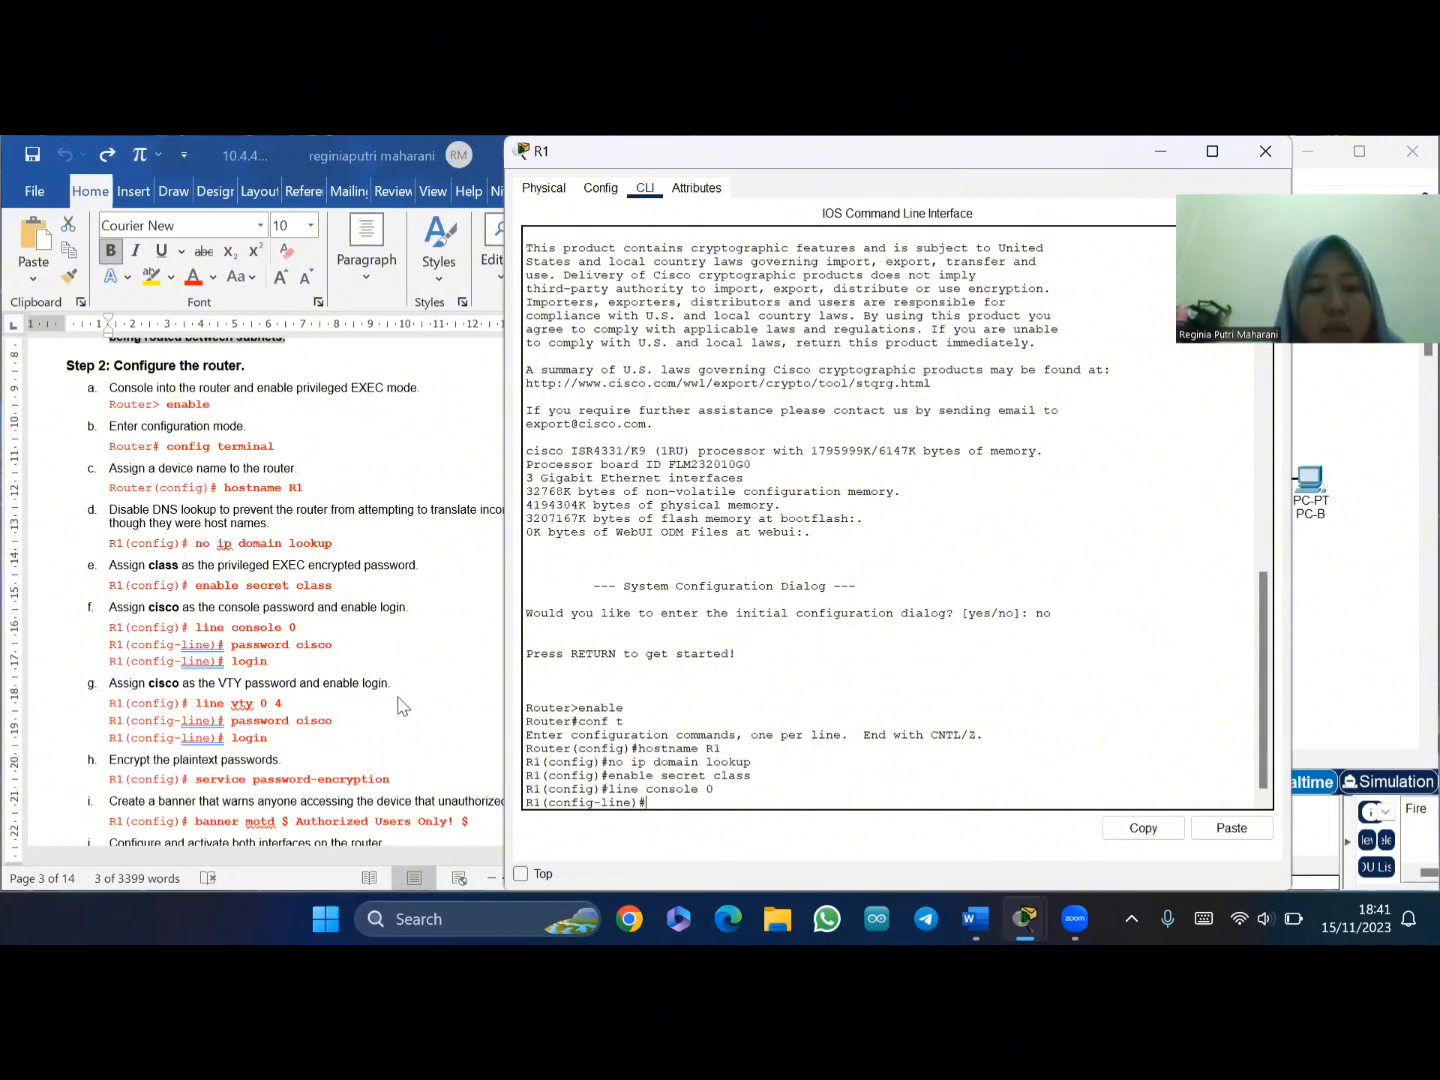
- Set the console line password, enable login, and exit back to global configuration
click(240, 648)
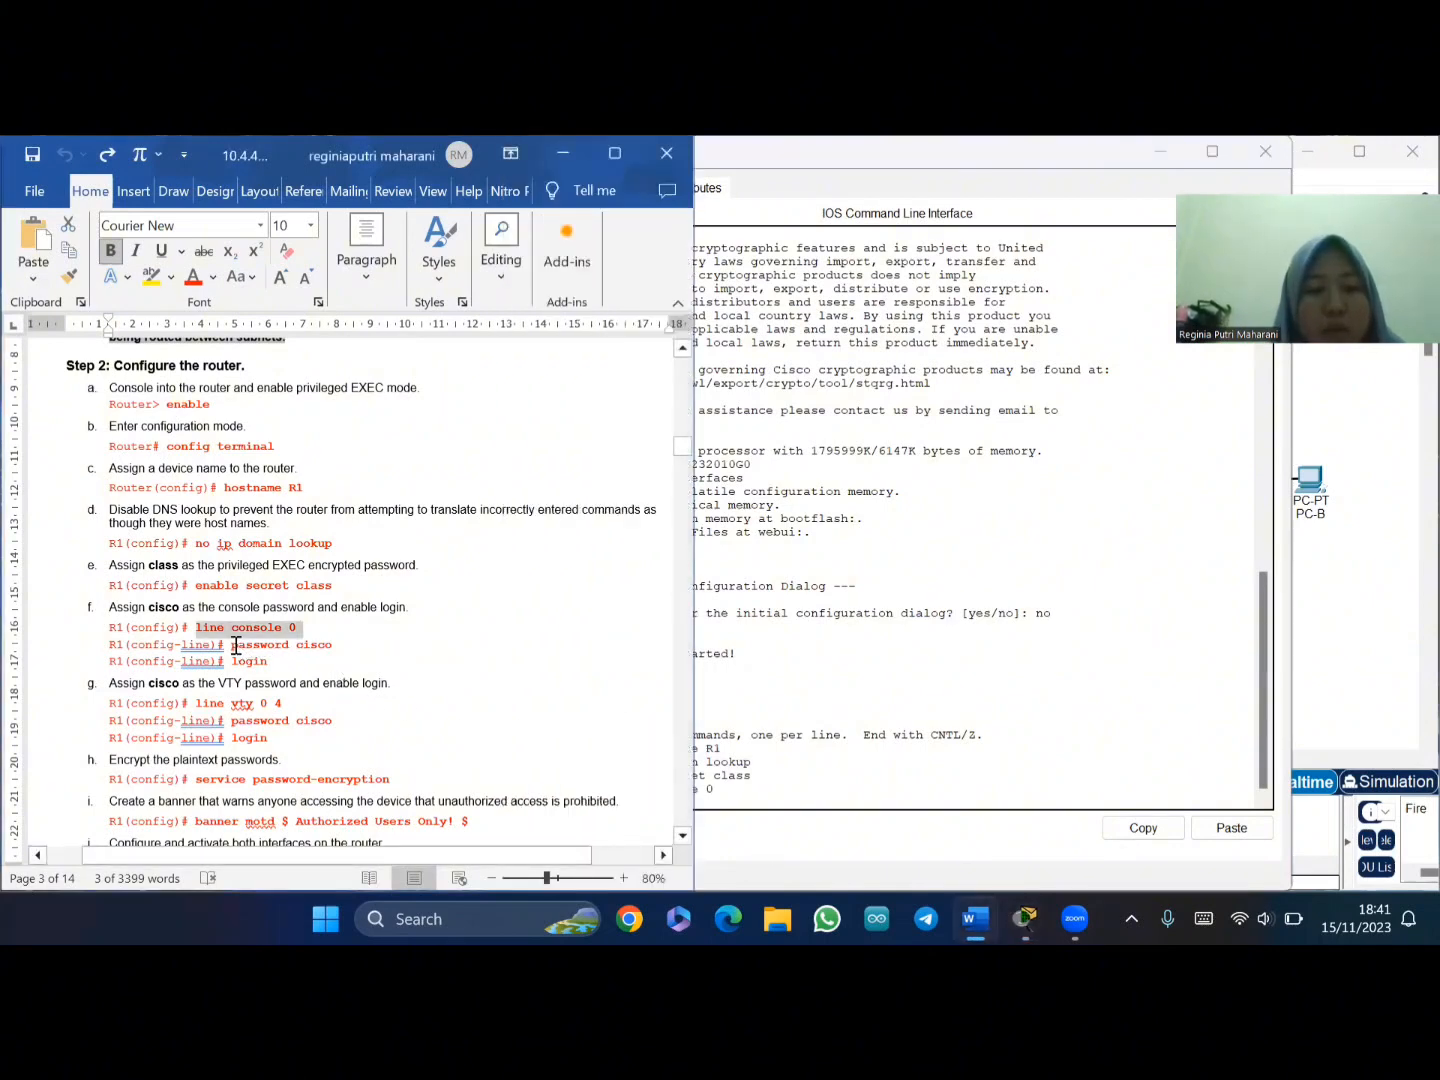
click(233, 645)
drag(233, 645, 368, 645)
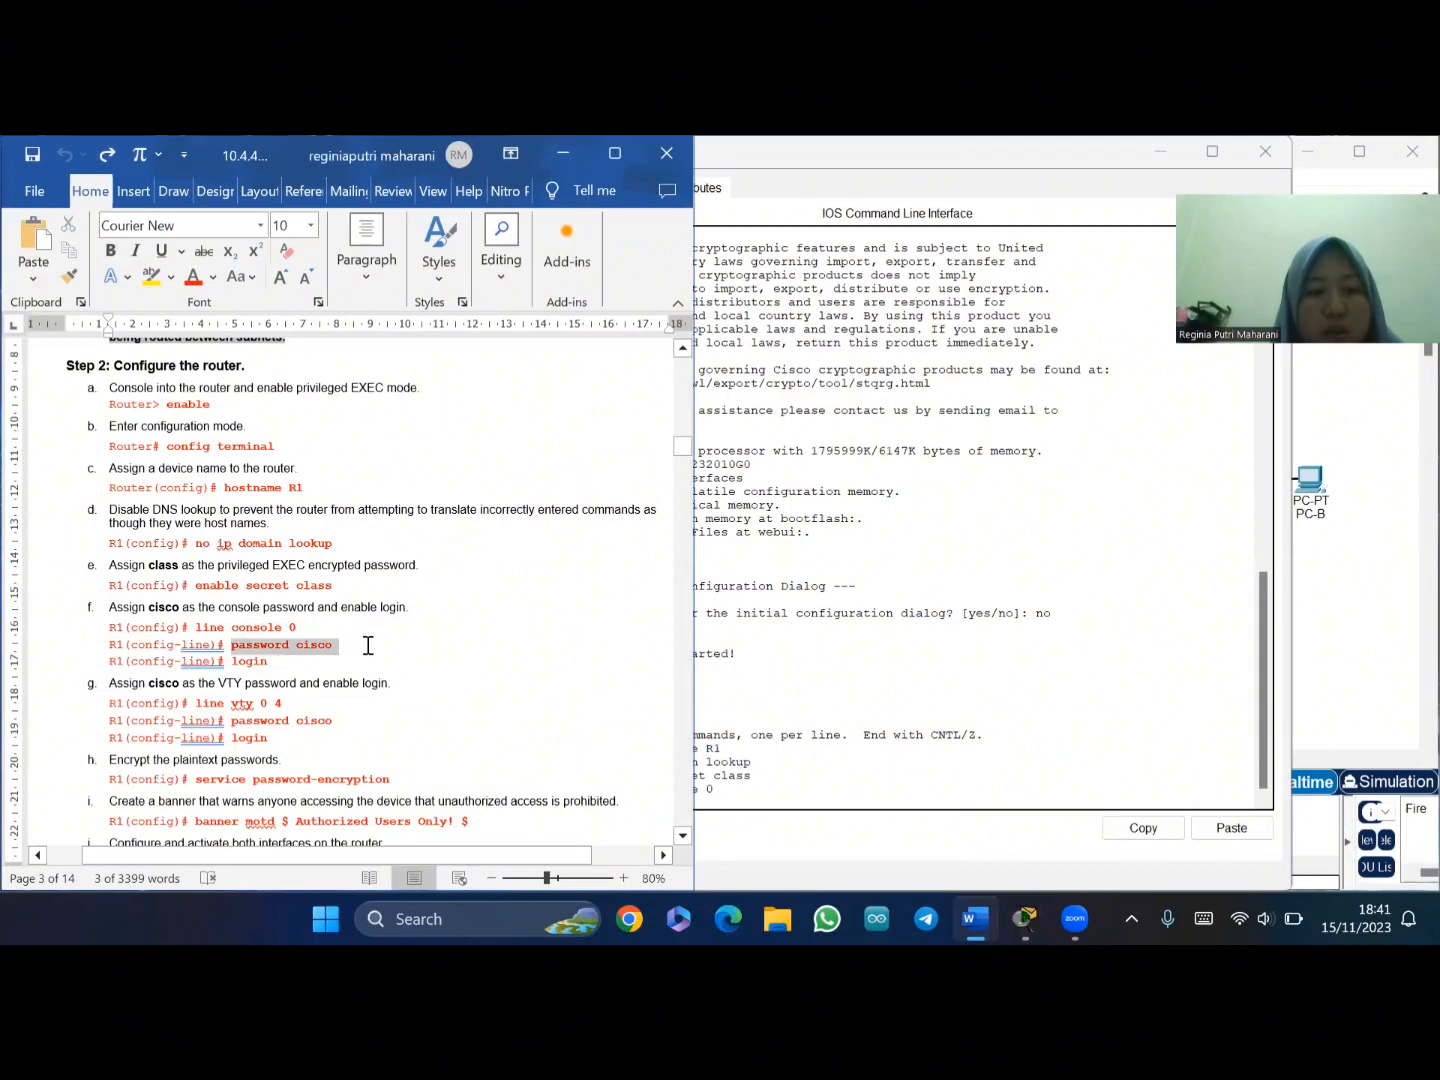
click(708, 796)
right_click(728, 797)
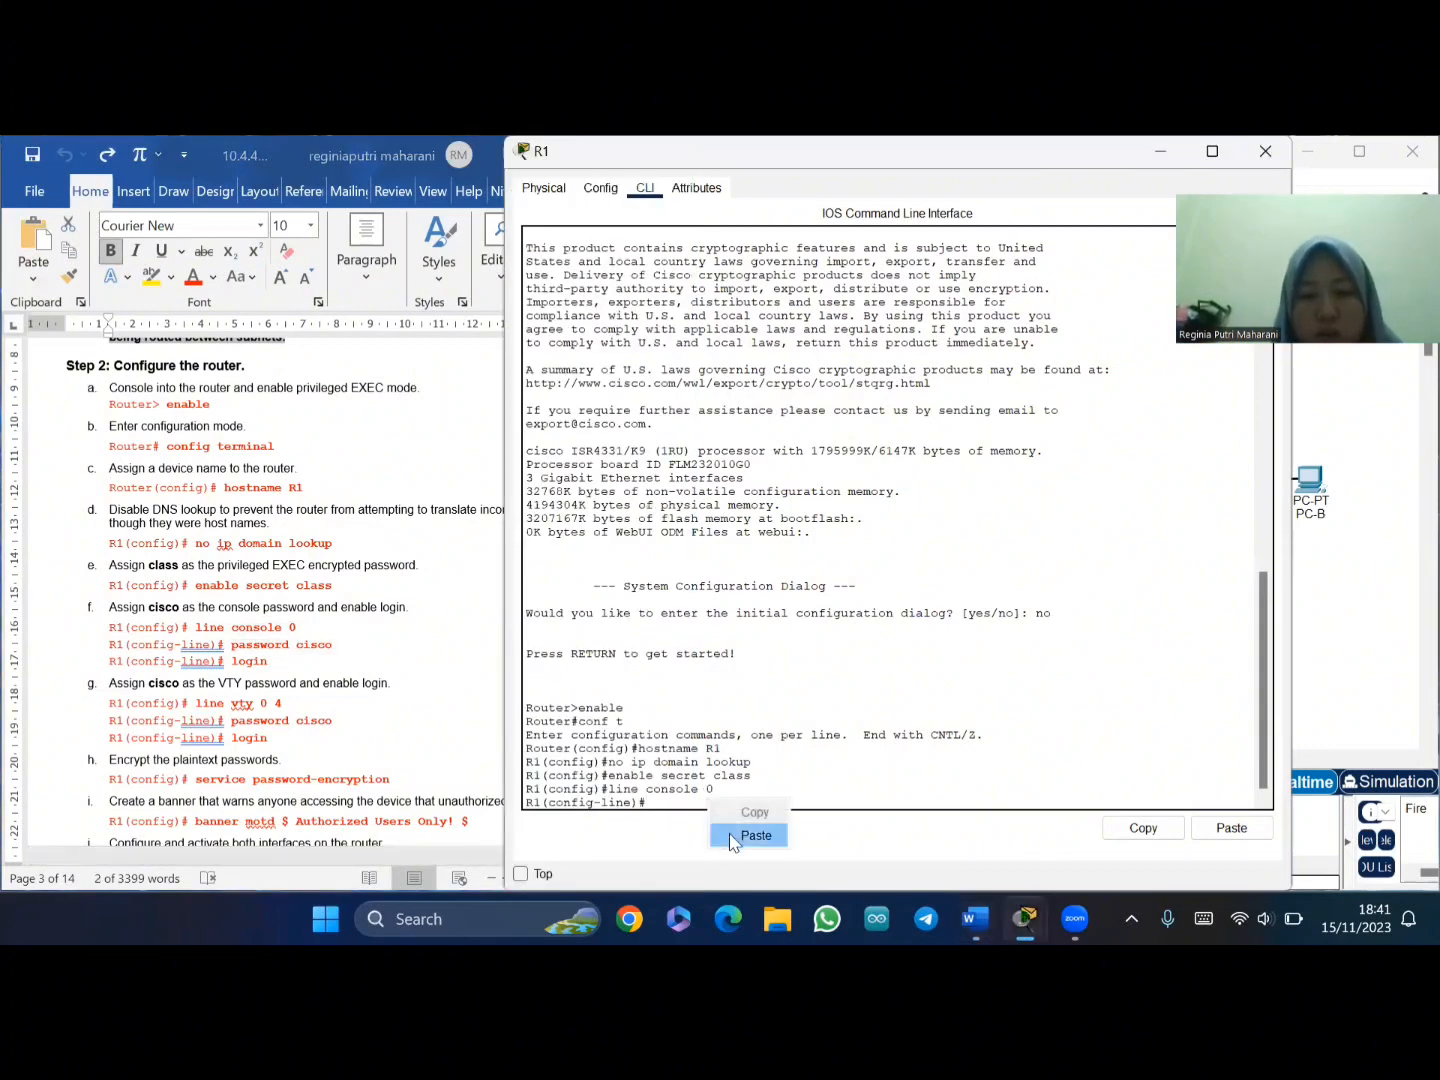
click(752, 832)
key(Return)
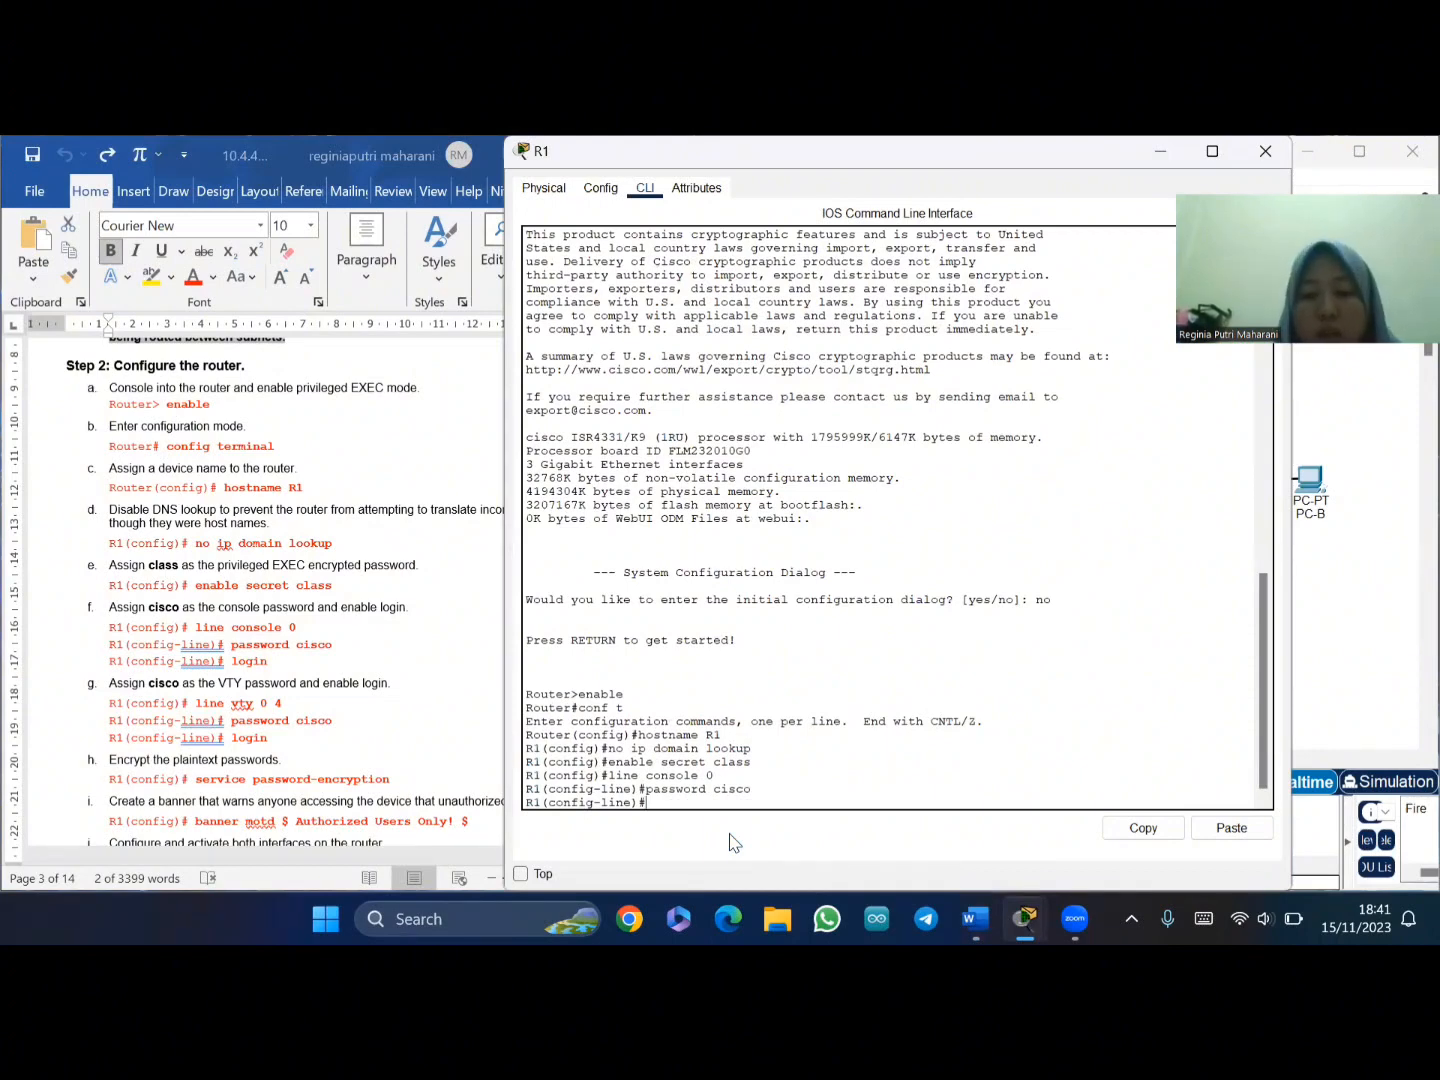
text(login)
key(Return)
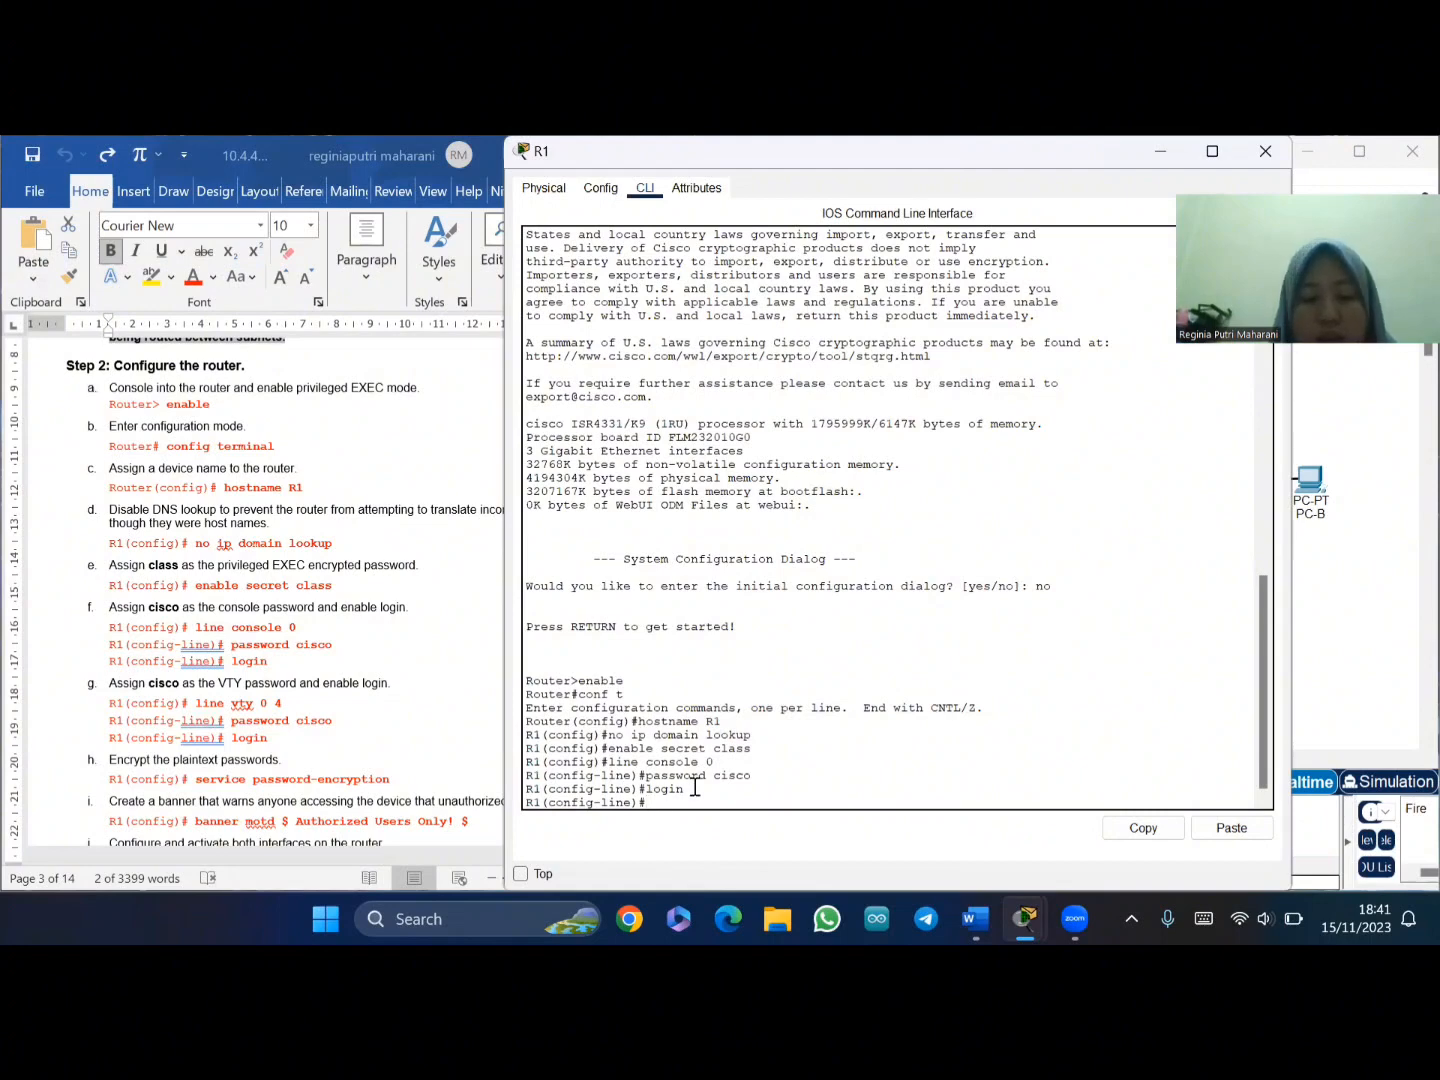
text(exit)
key(Return)
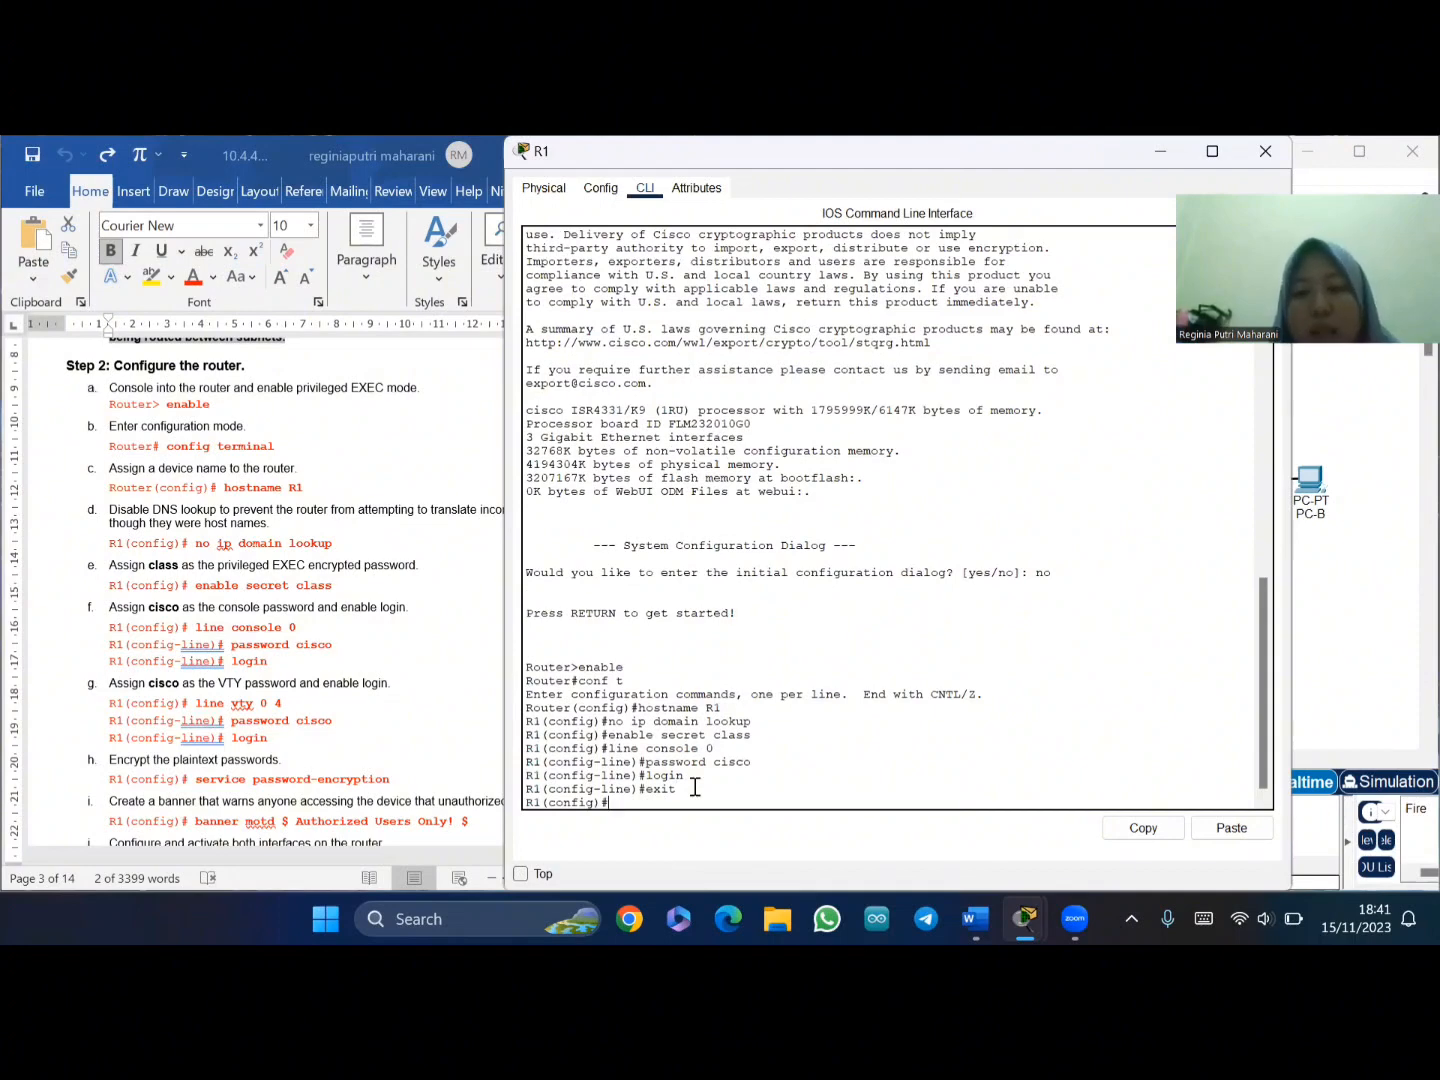
- Paste 'line vty 0 4' into R1 to configure its VTY lines 0 to 4
click(210, 708)
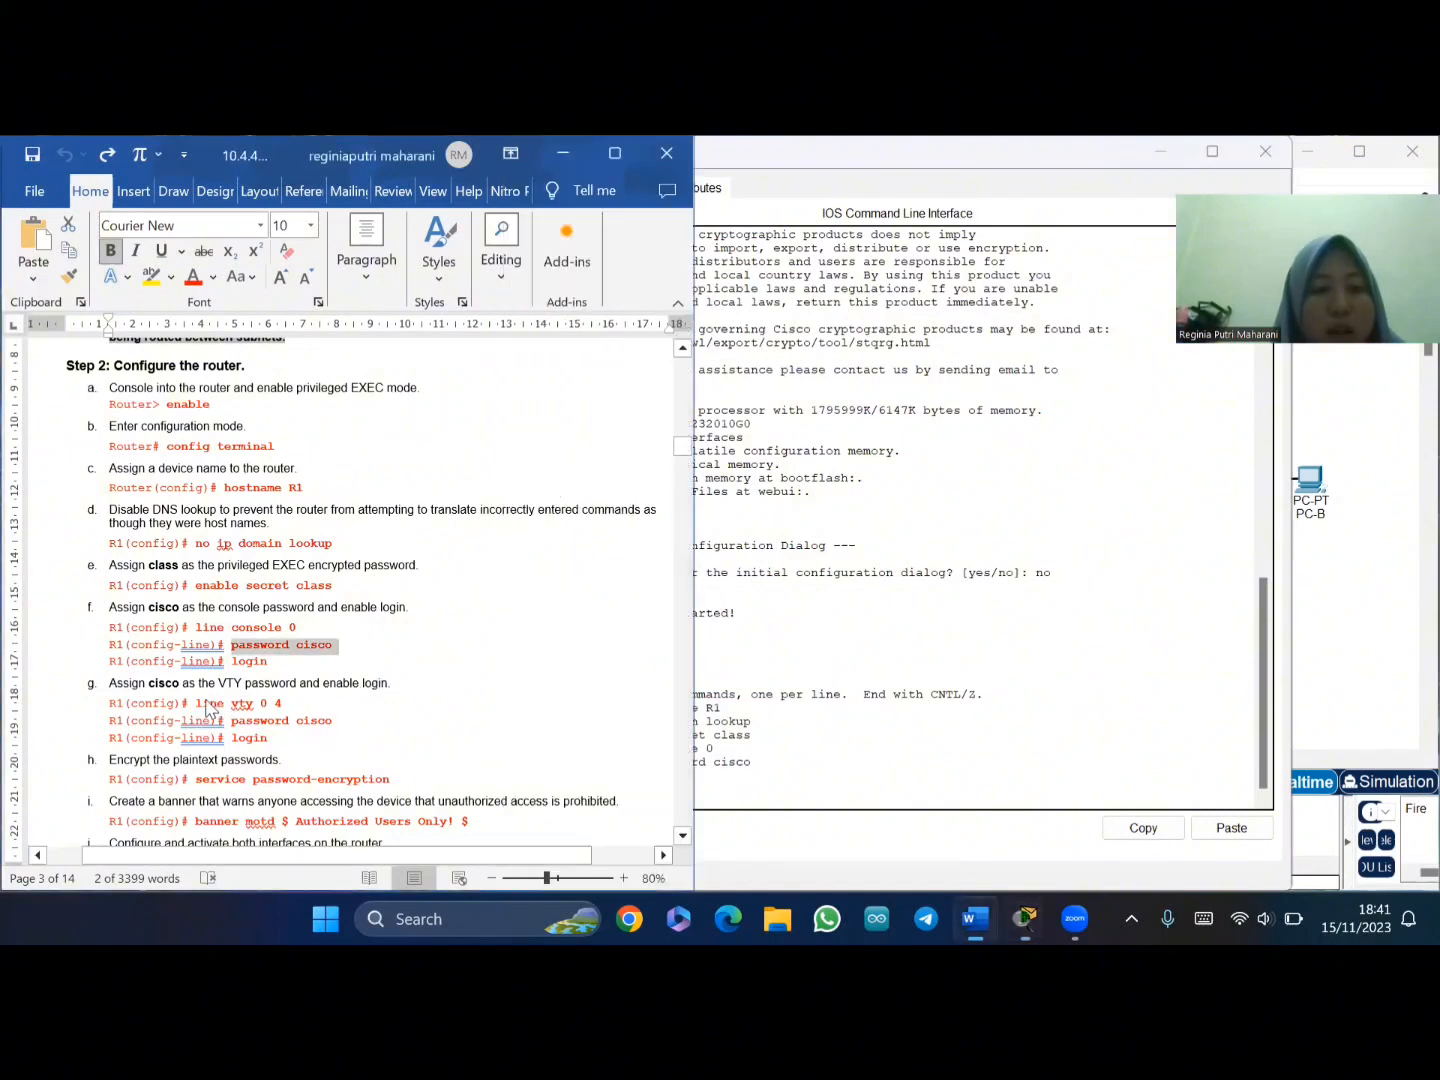
drag(196, 708, 290, 706)
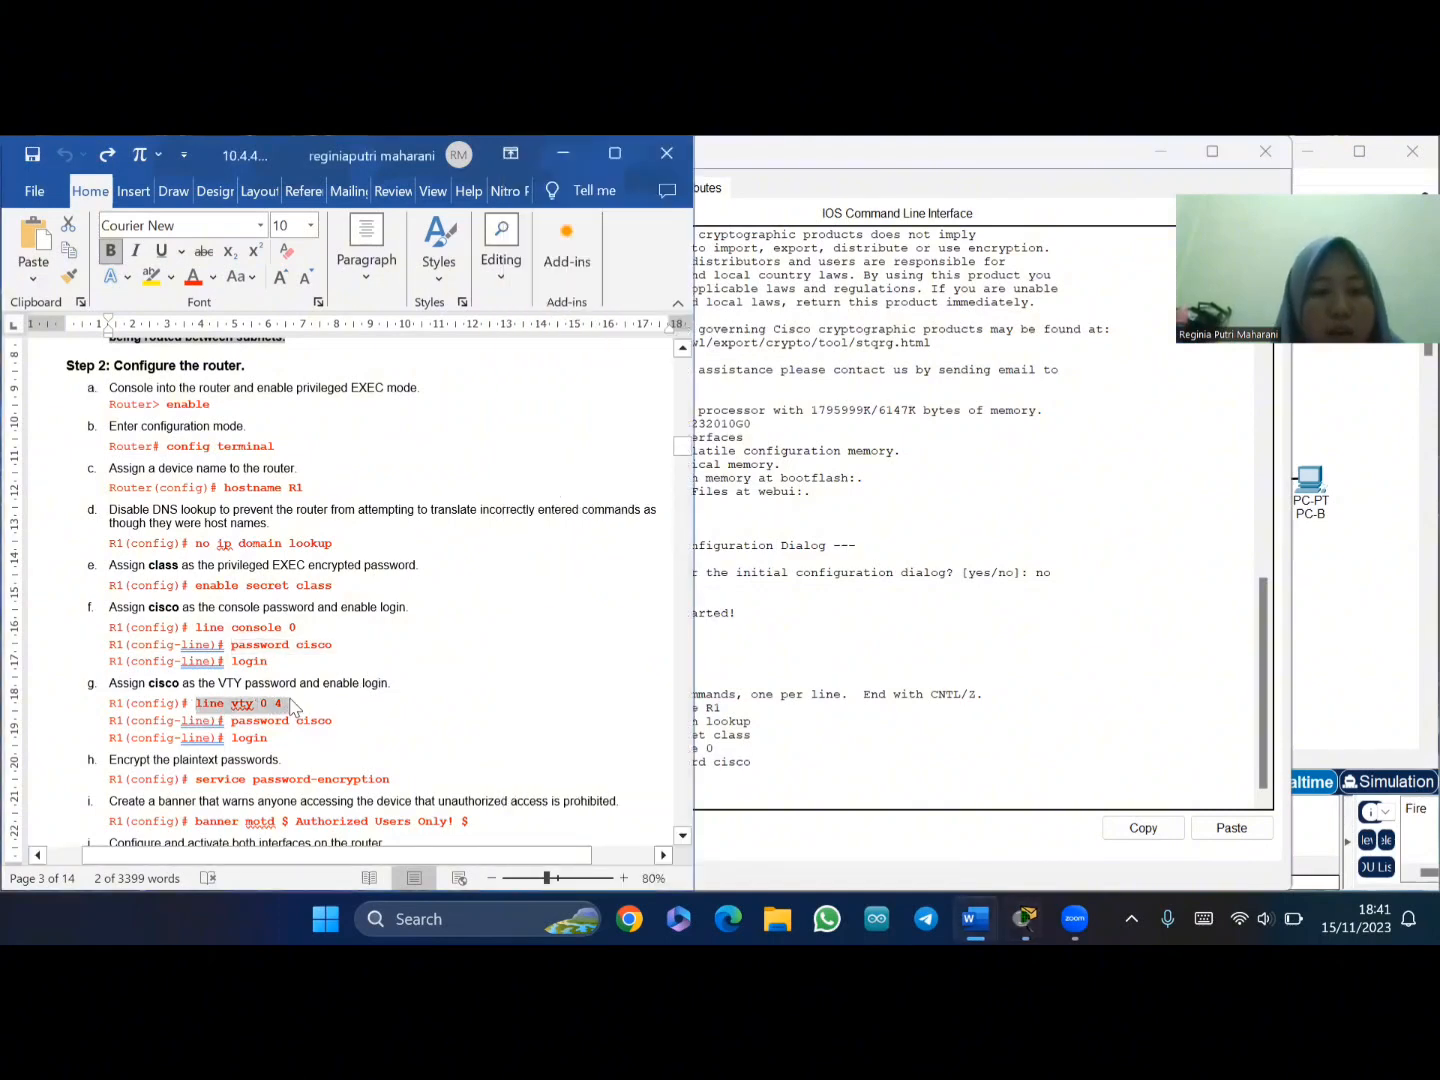
click(716, 802)
right_click(716, 802)
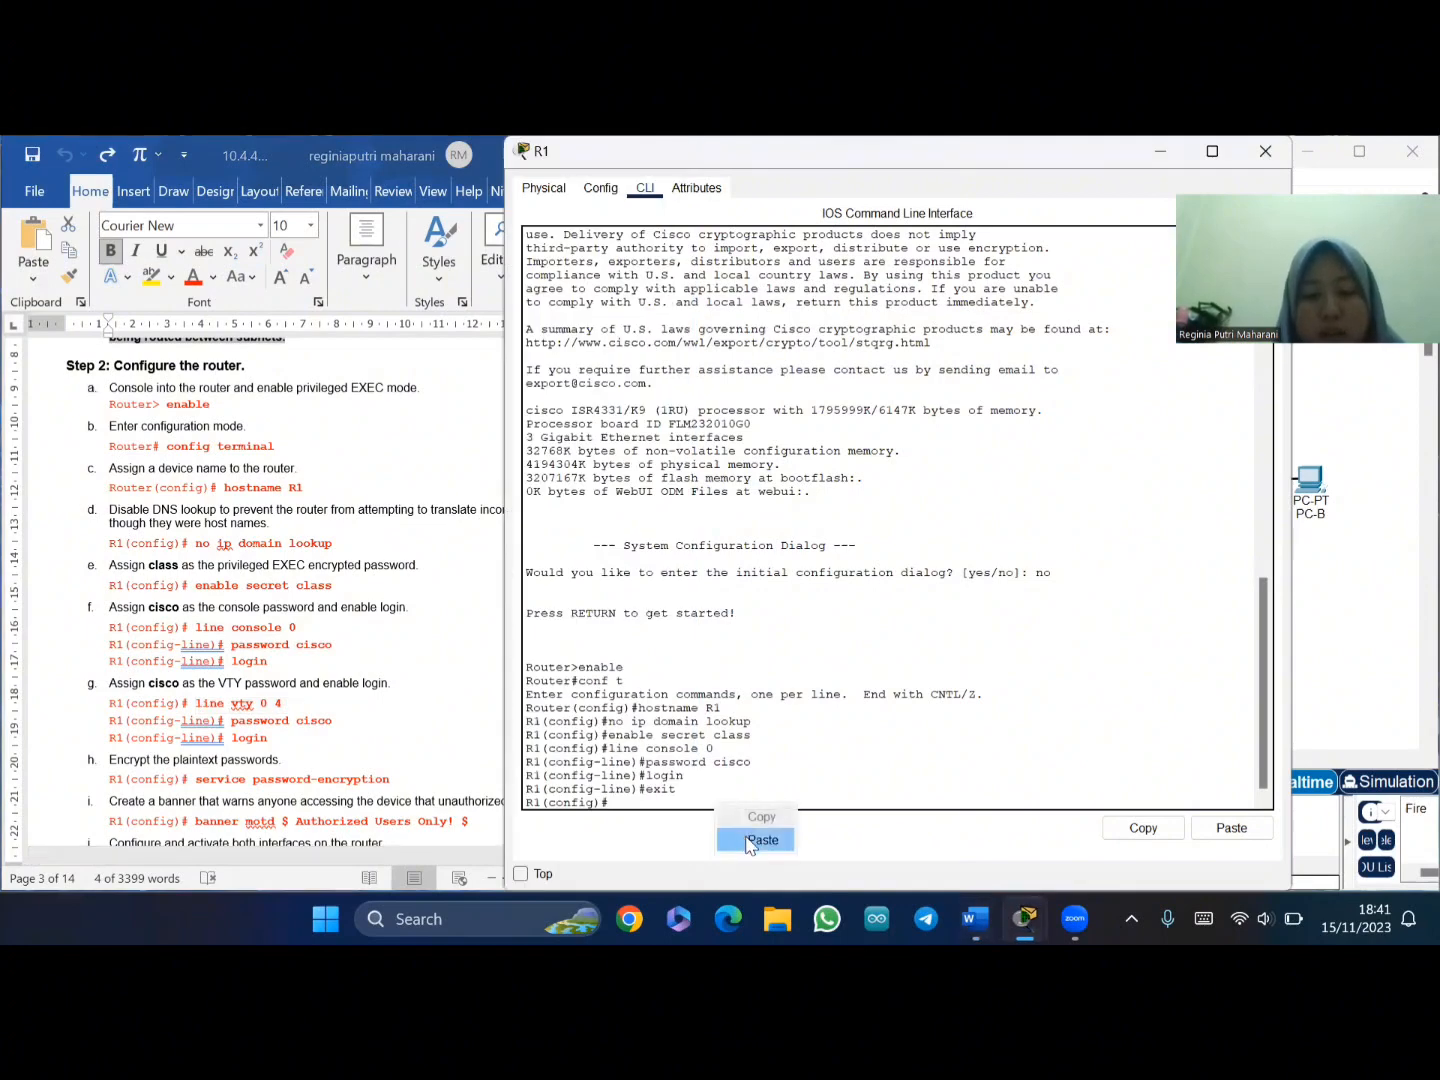
click(750, 842)
key(Return)
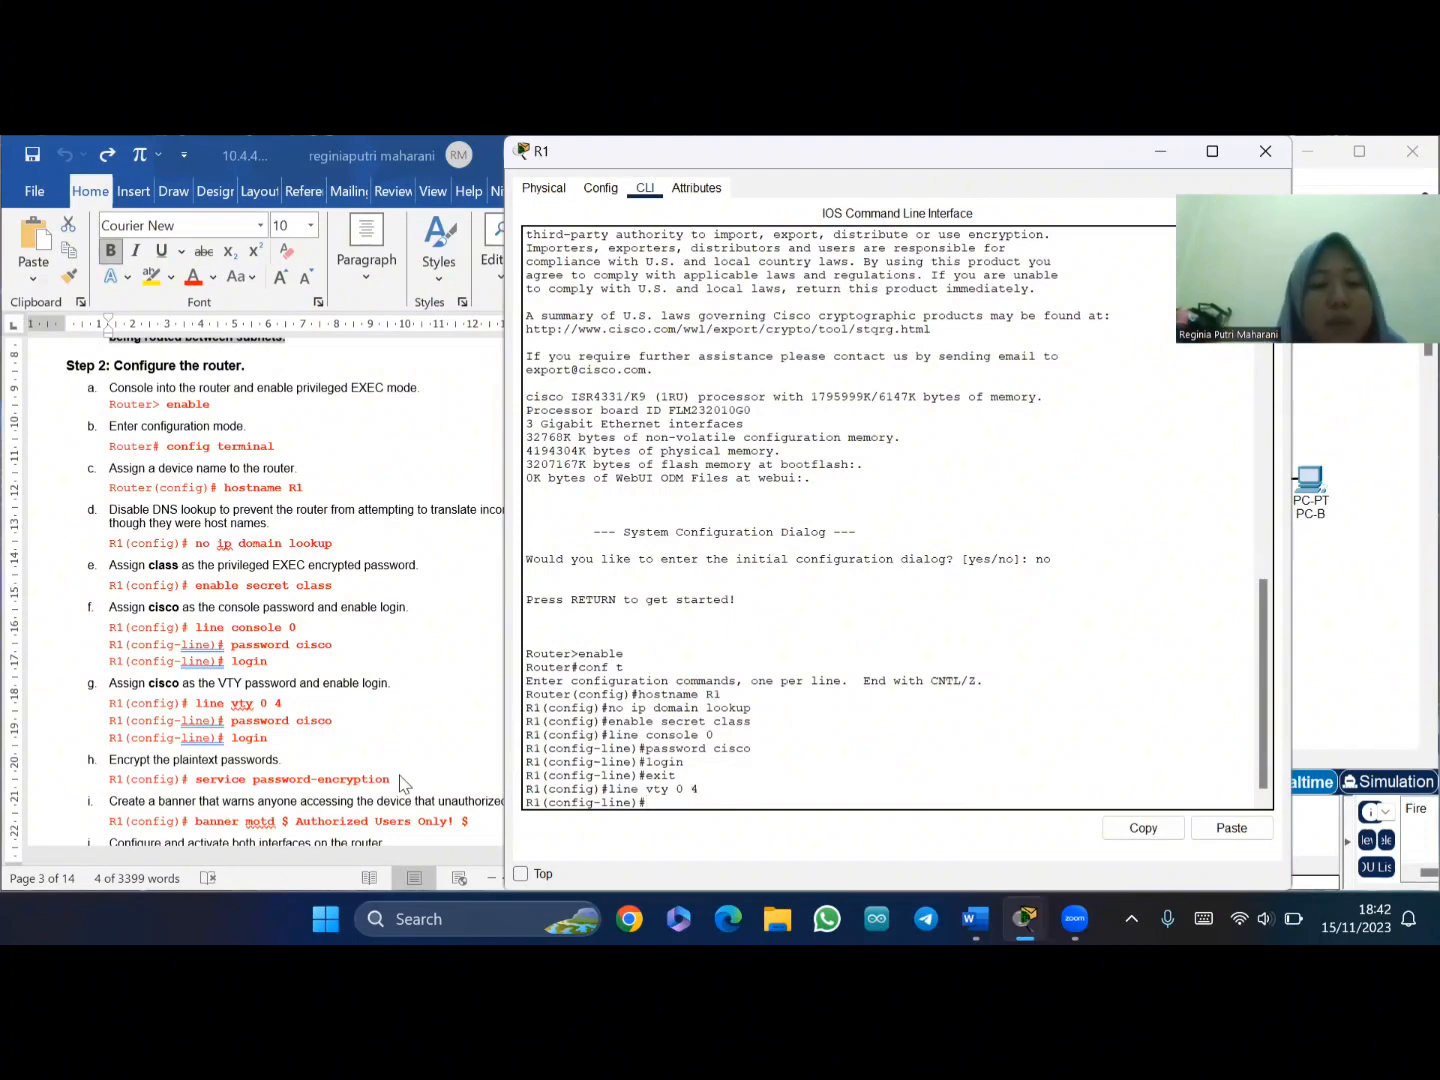
- Set the VTY line password from the handout and enable login on those lines
click(235, 722)
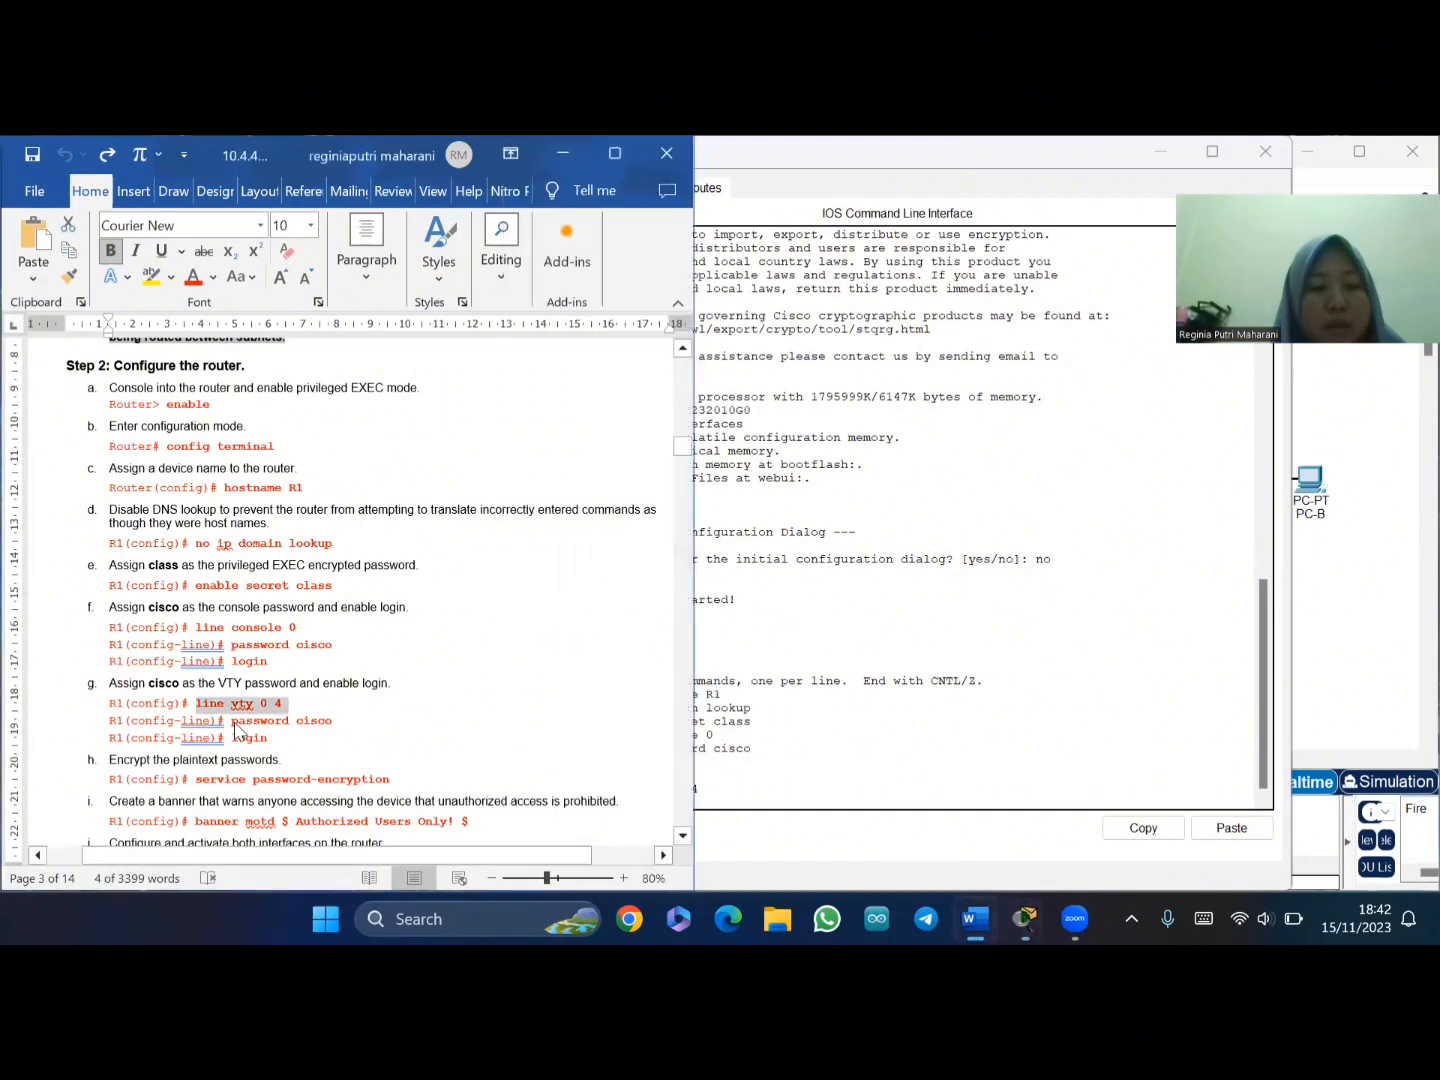
drag(235, 721, 332, 721)
key(ctrl+c)
click(745, 800)
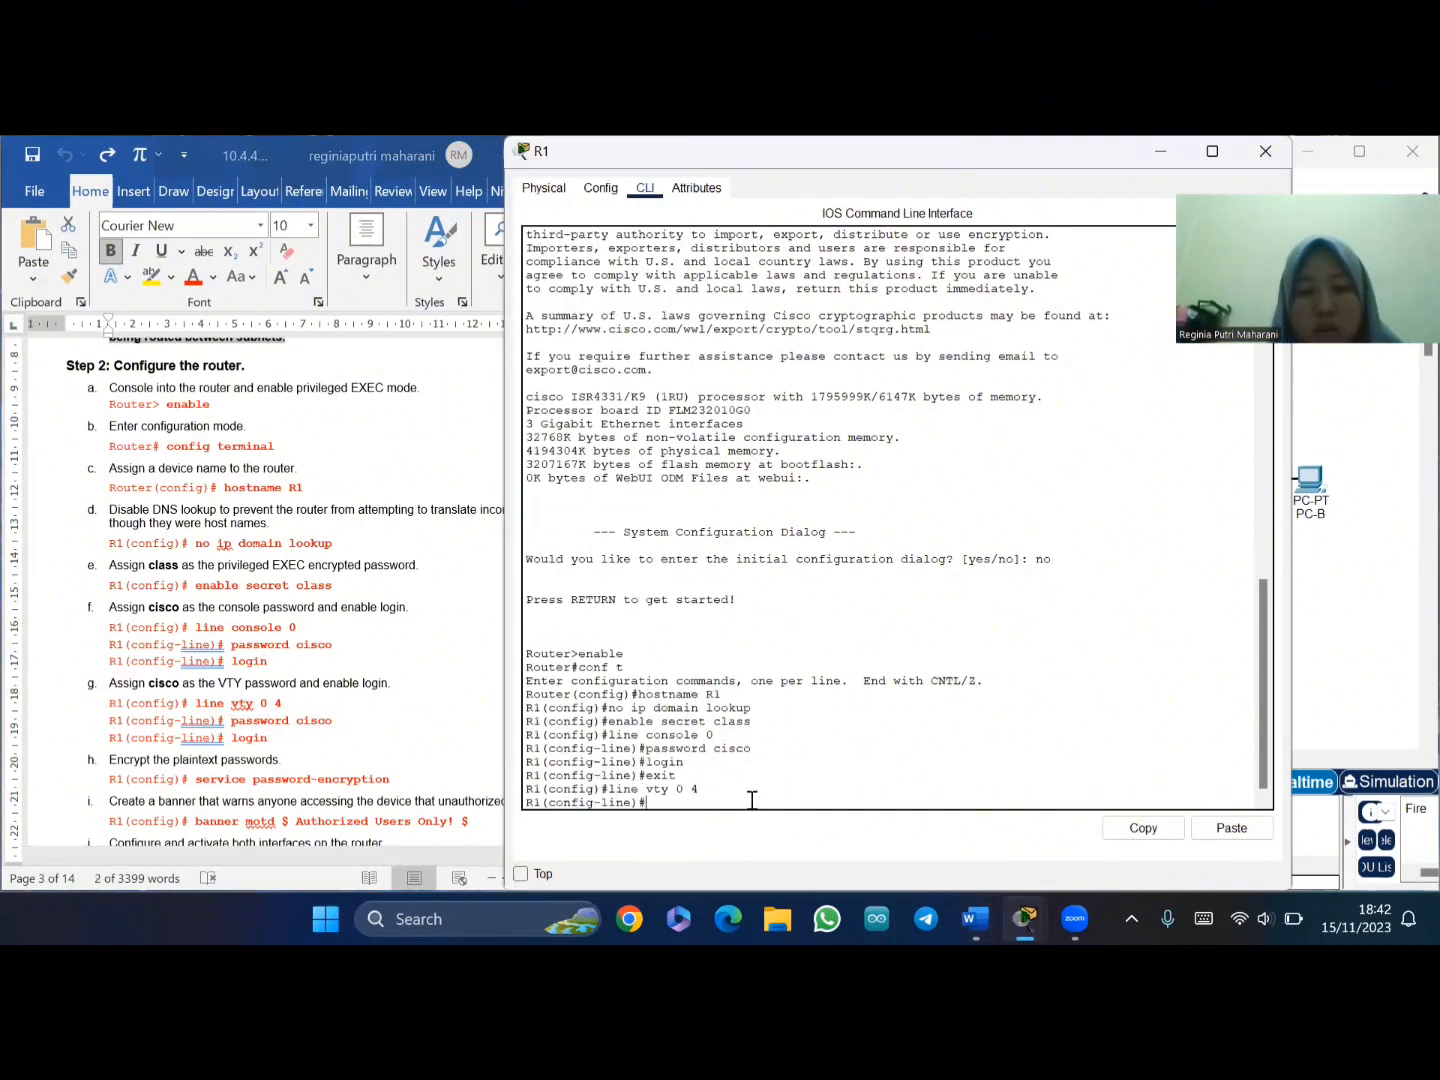
right_click(738, 802)
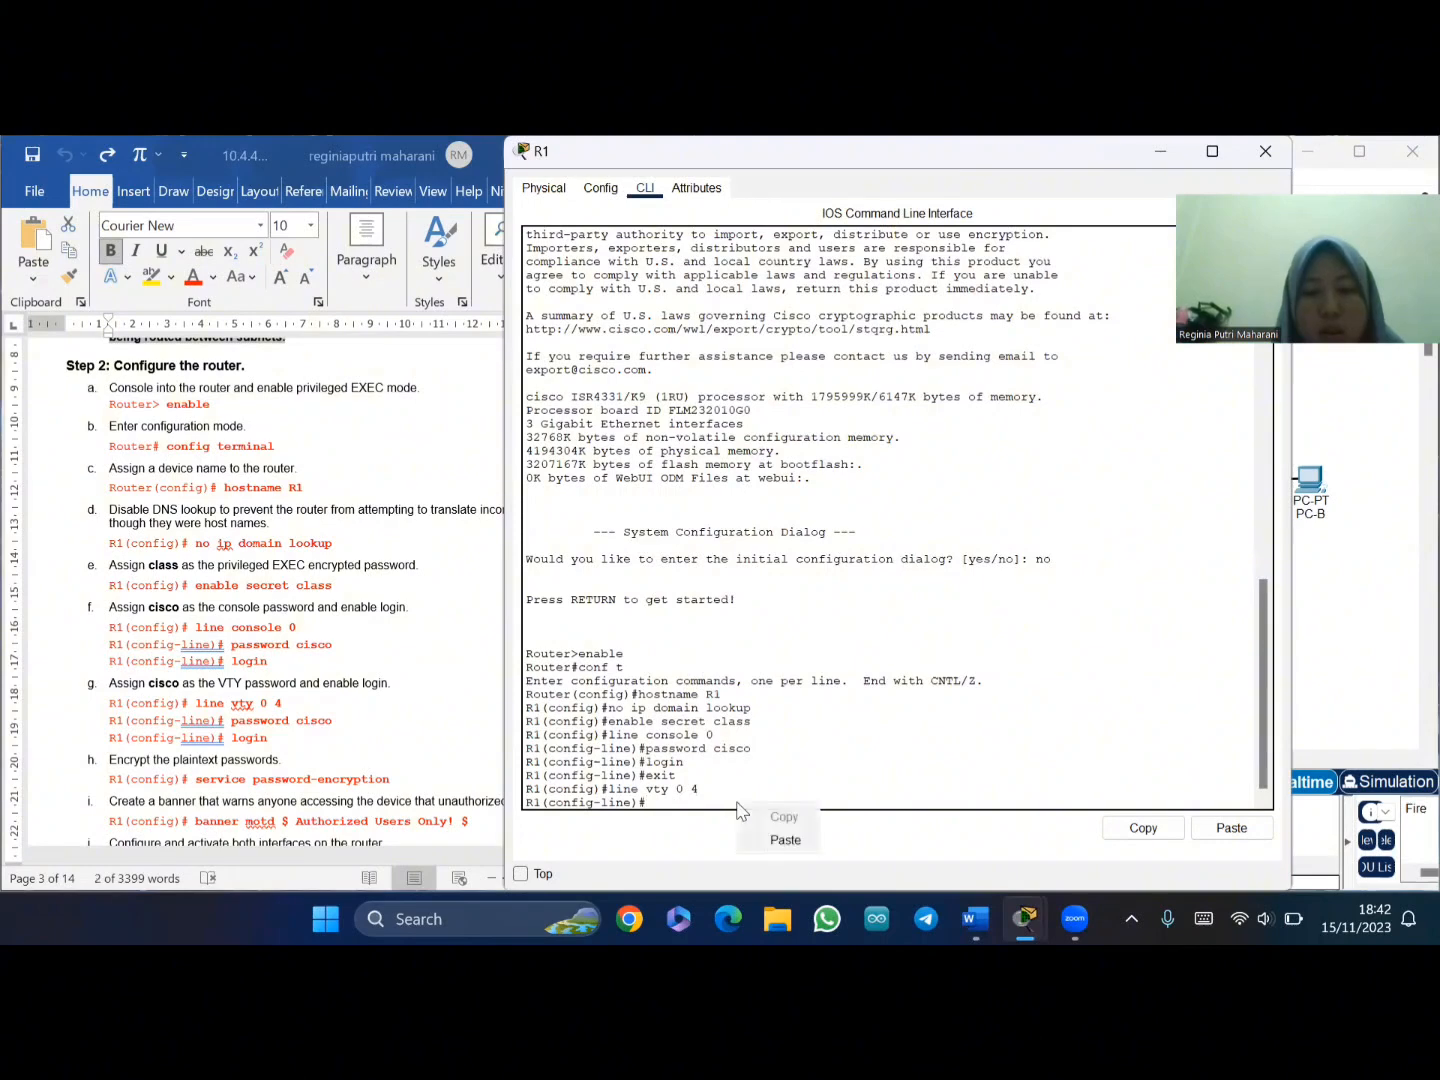
click(781, 842)
key(Return)
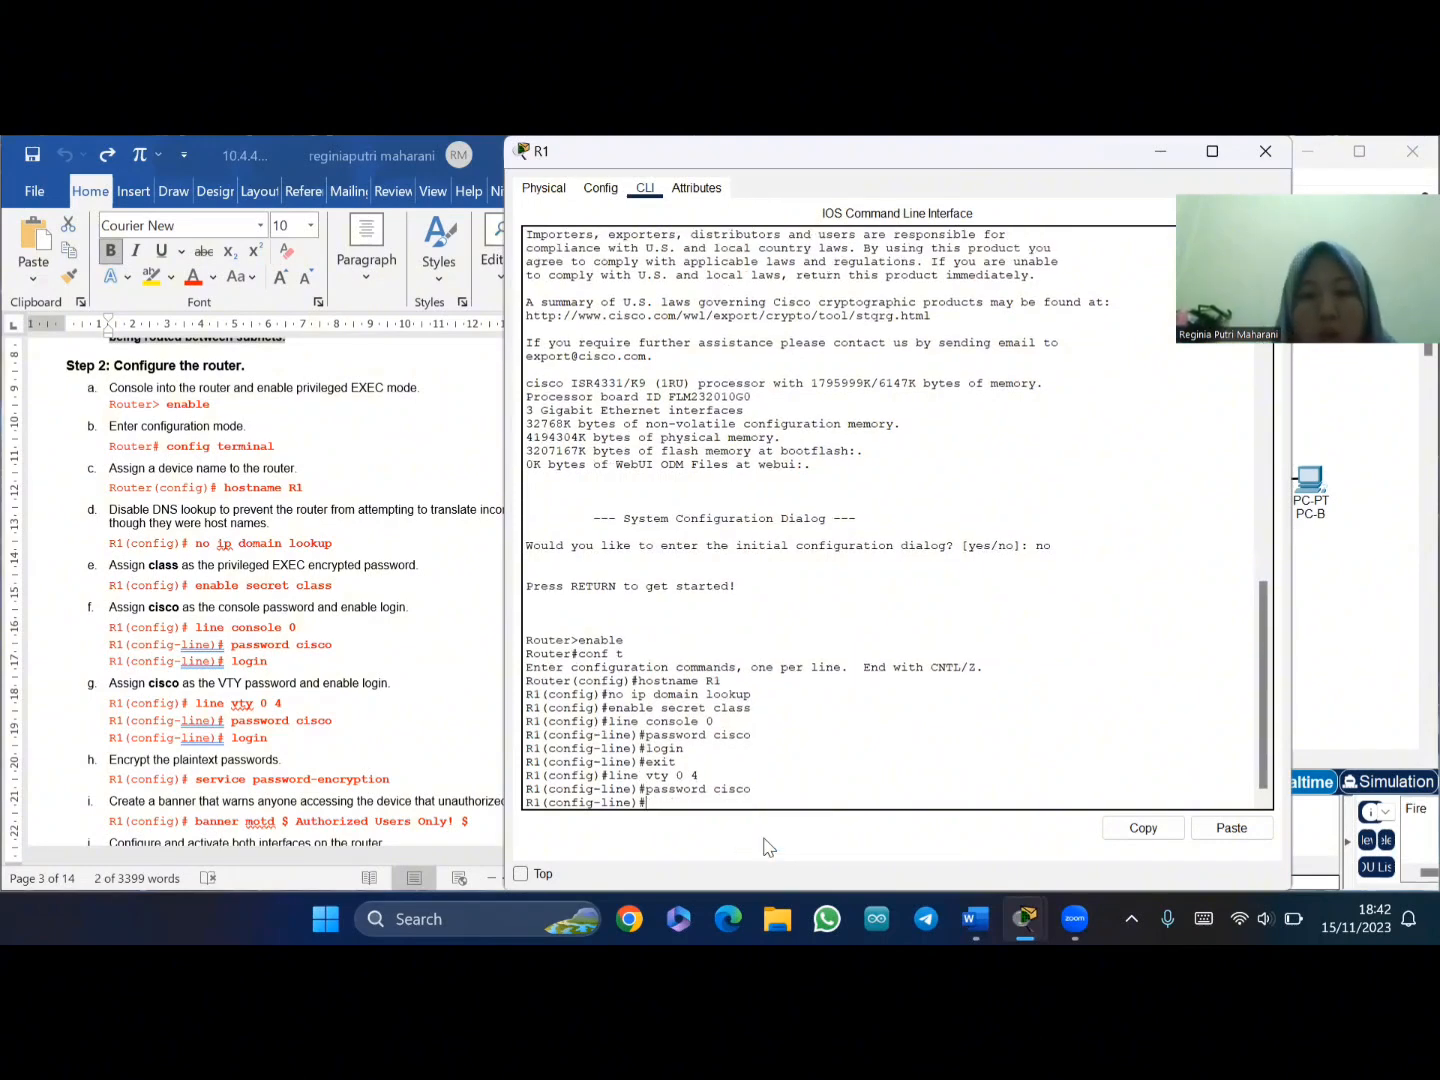
text(logi)
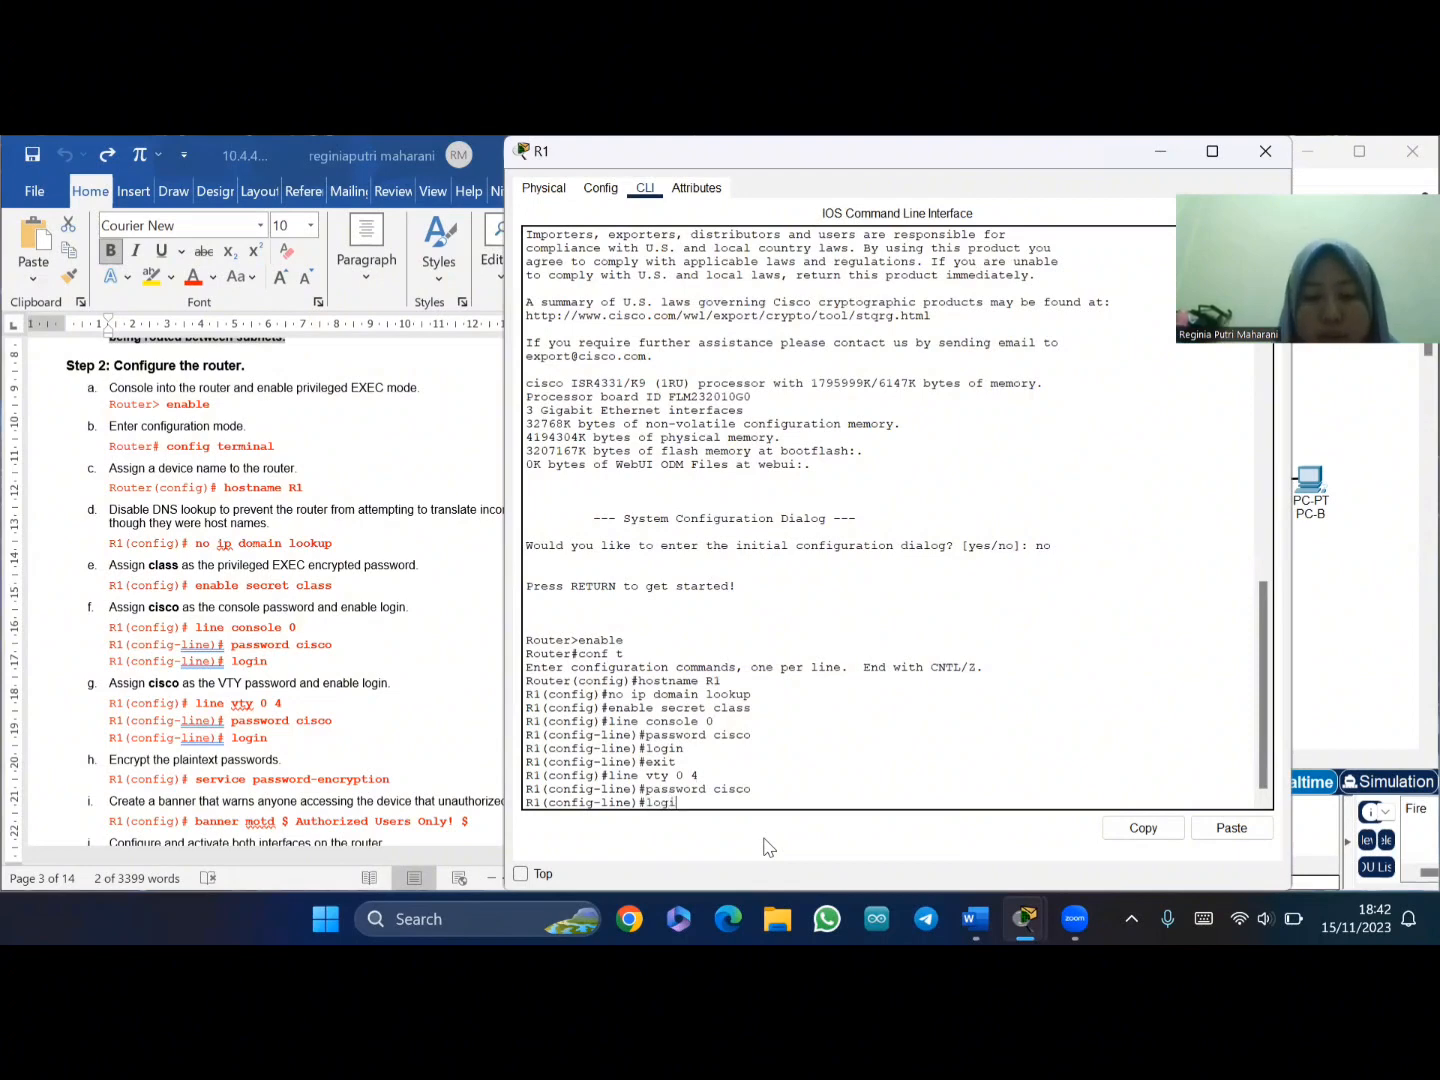
text(n)
key(Return)
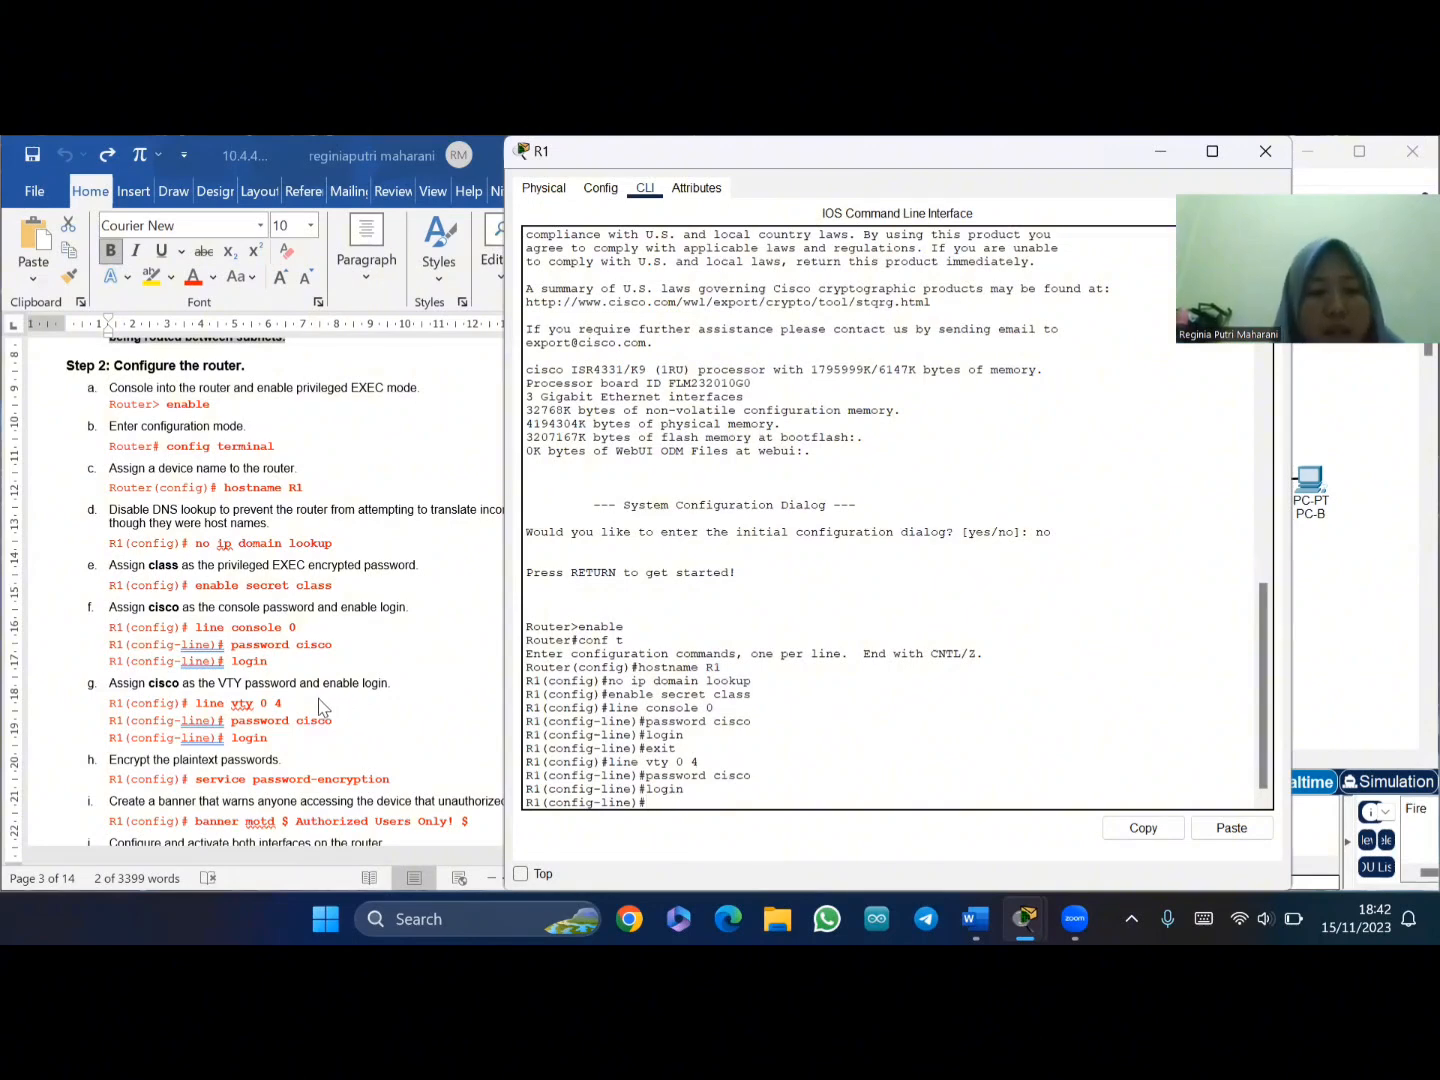
scroll(320, 703, down, 2)
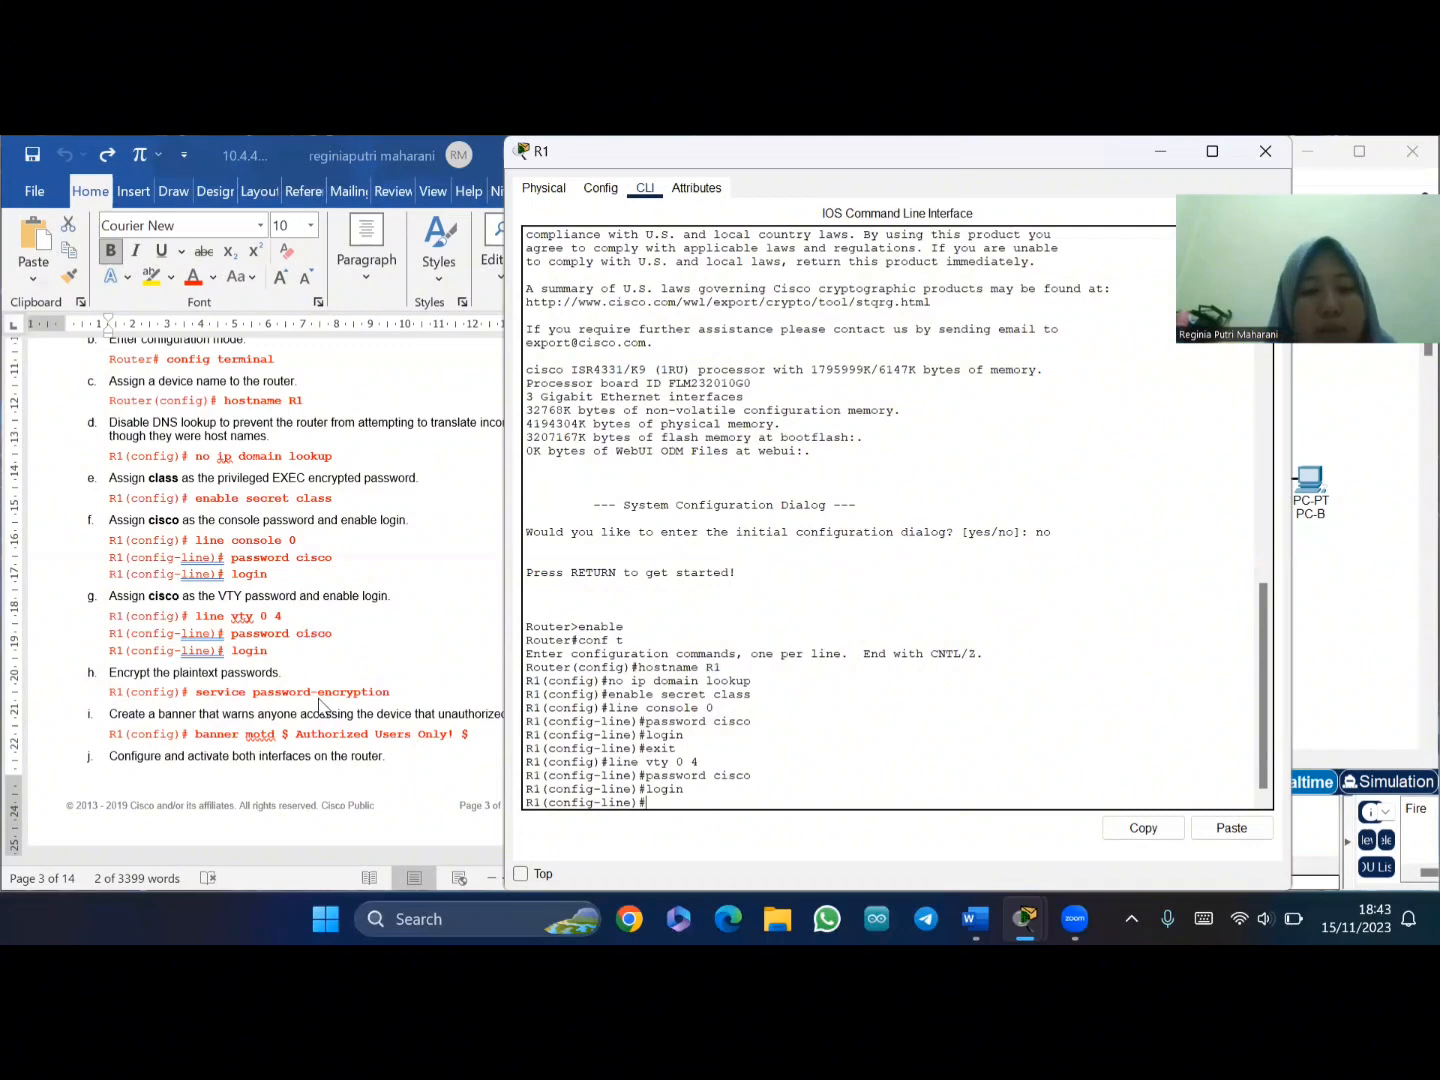
- Paste and run 'service password-encryption' on R1
click(198, 697)
drag(196, 692, 381, 697)
key(ctrl+c)
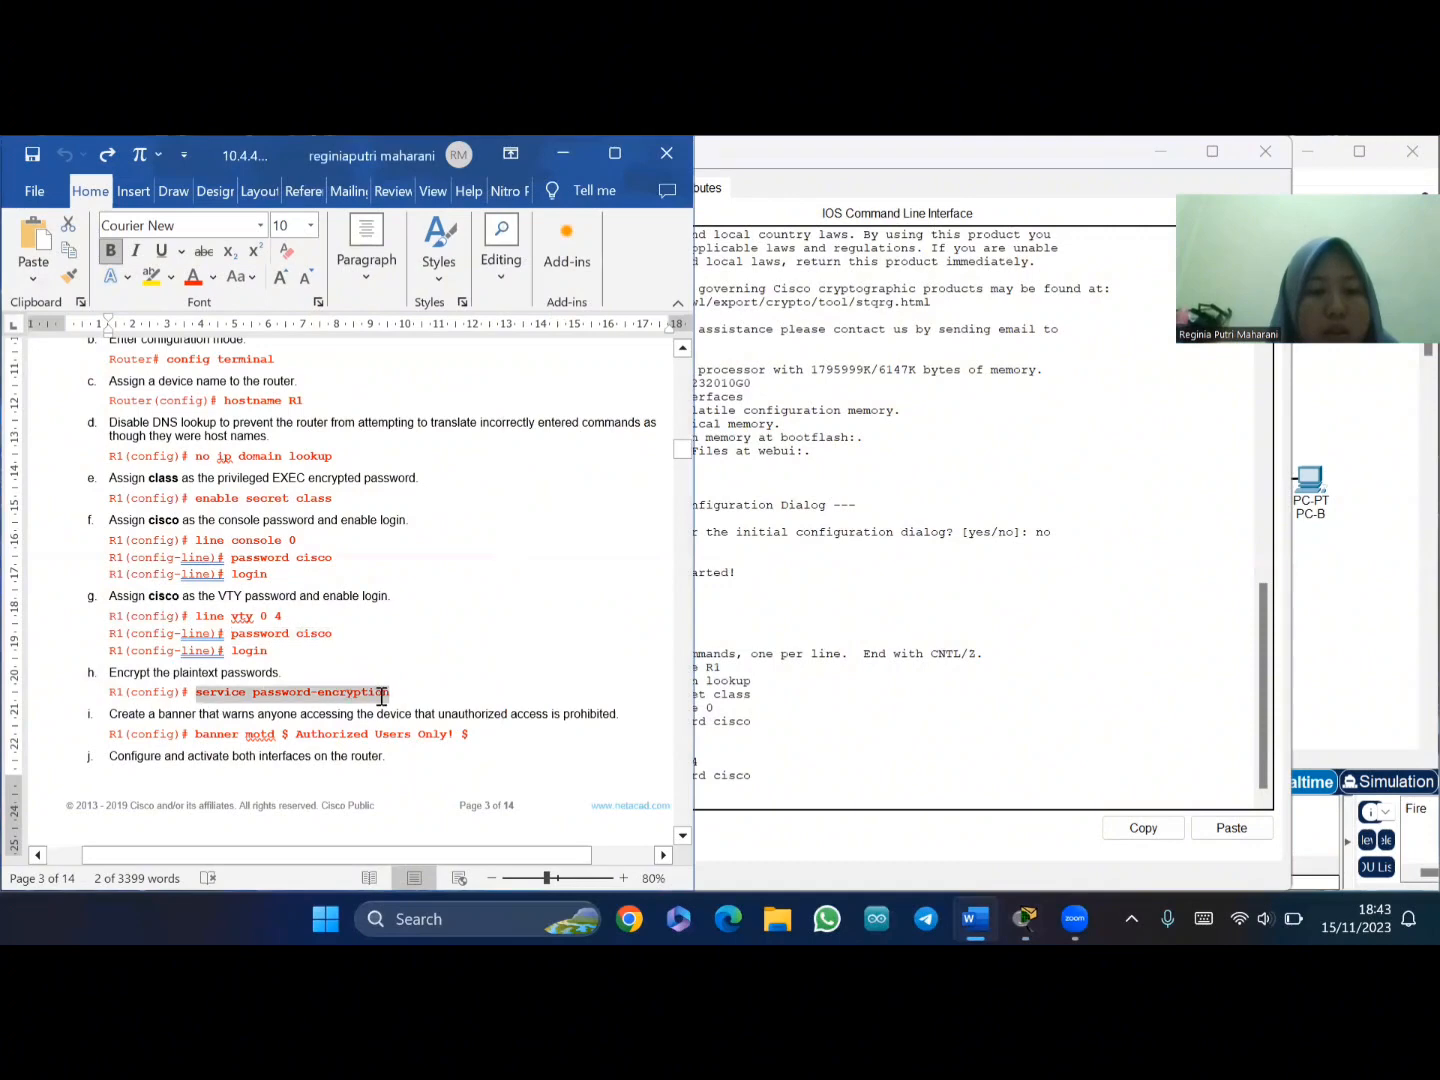
click(737, 797)
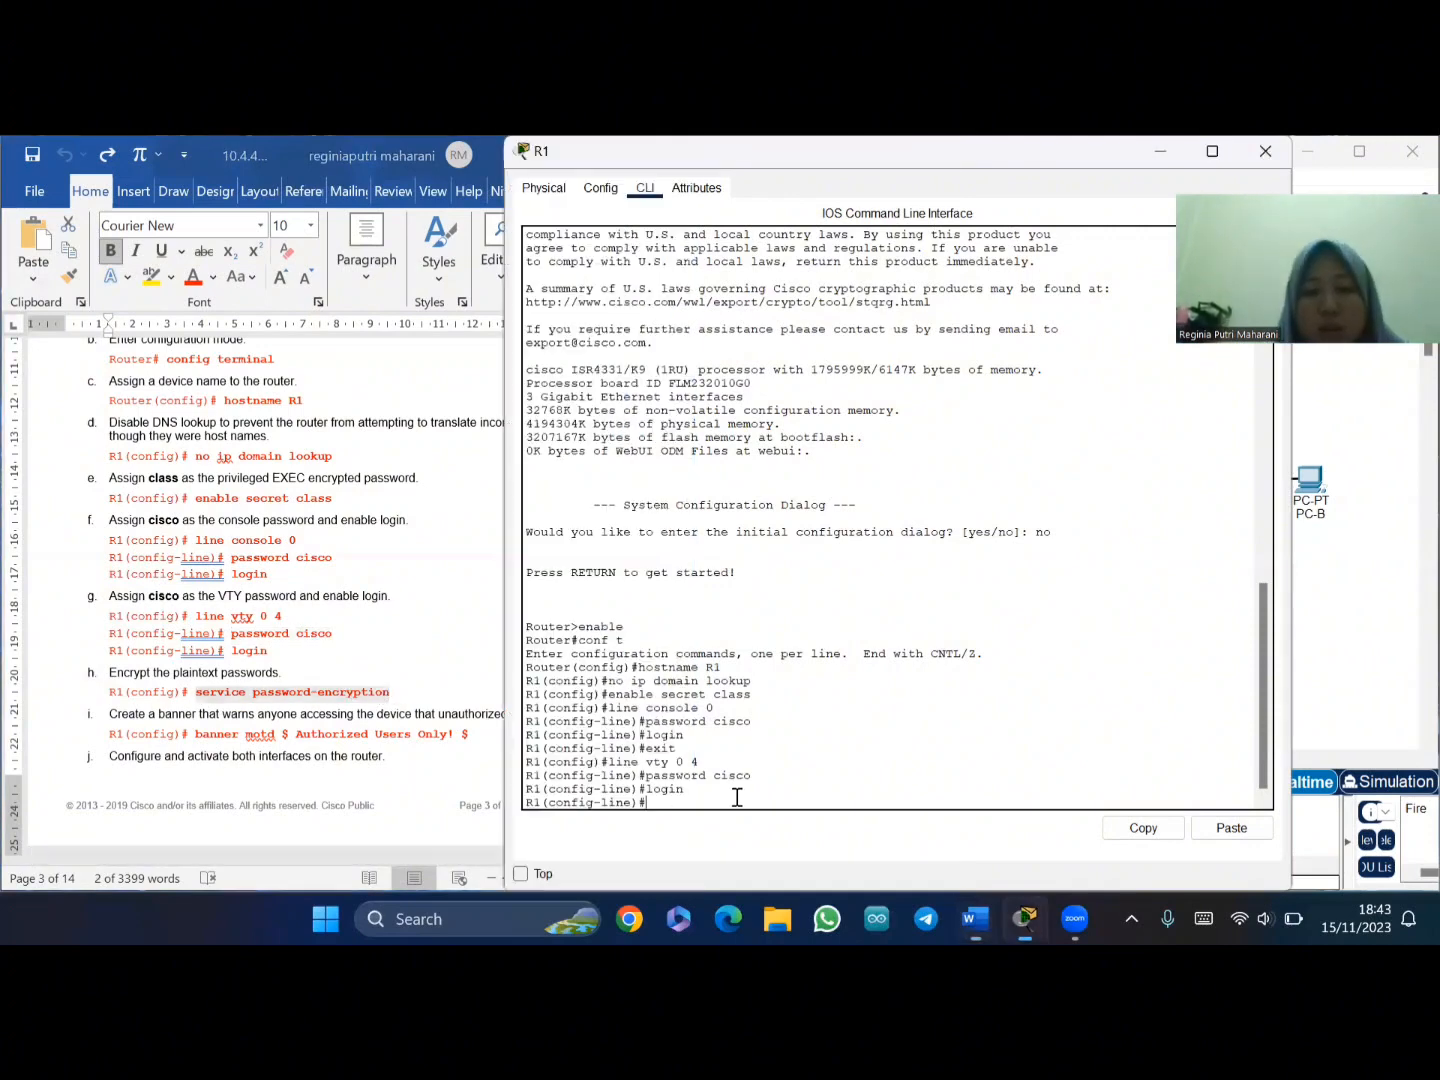
right_click(758, 797)
click(767, 843)
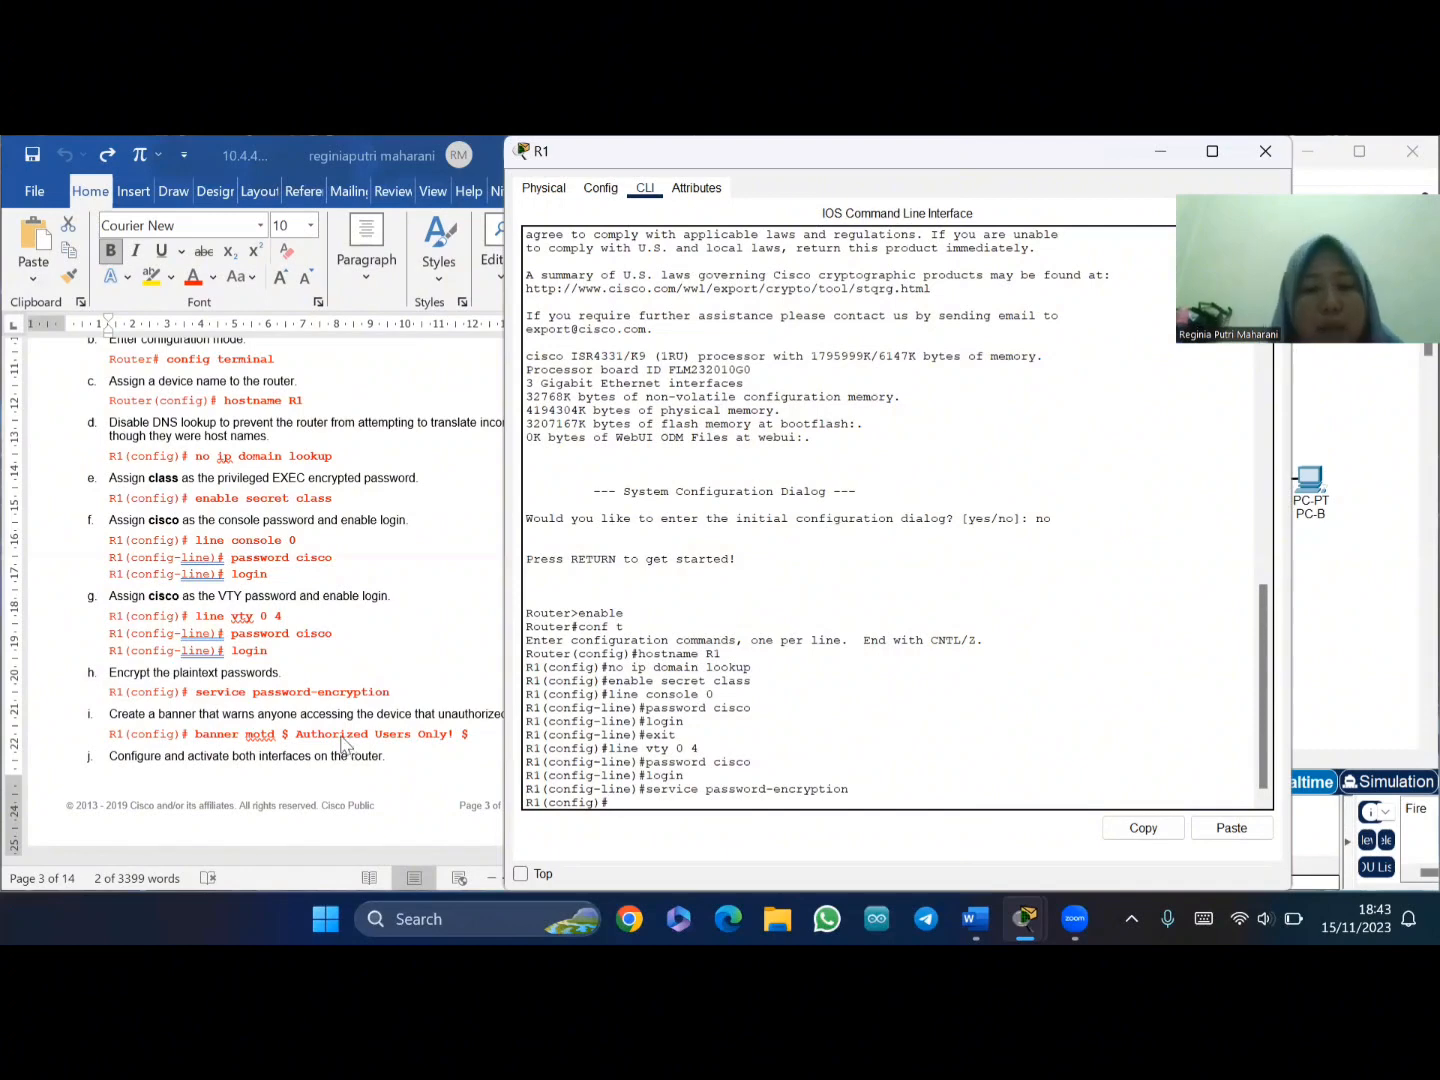
- Paste the 'banner motd $ Authorized Users Only! $' command into R1
click(198, 740)
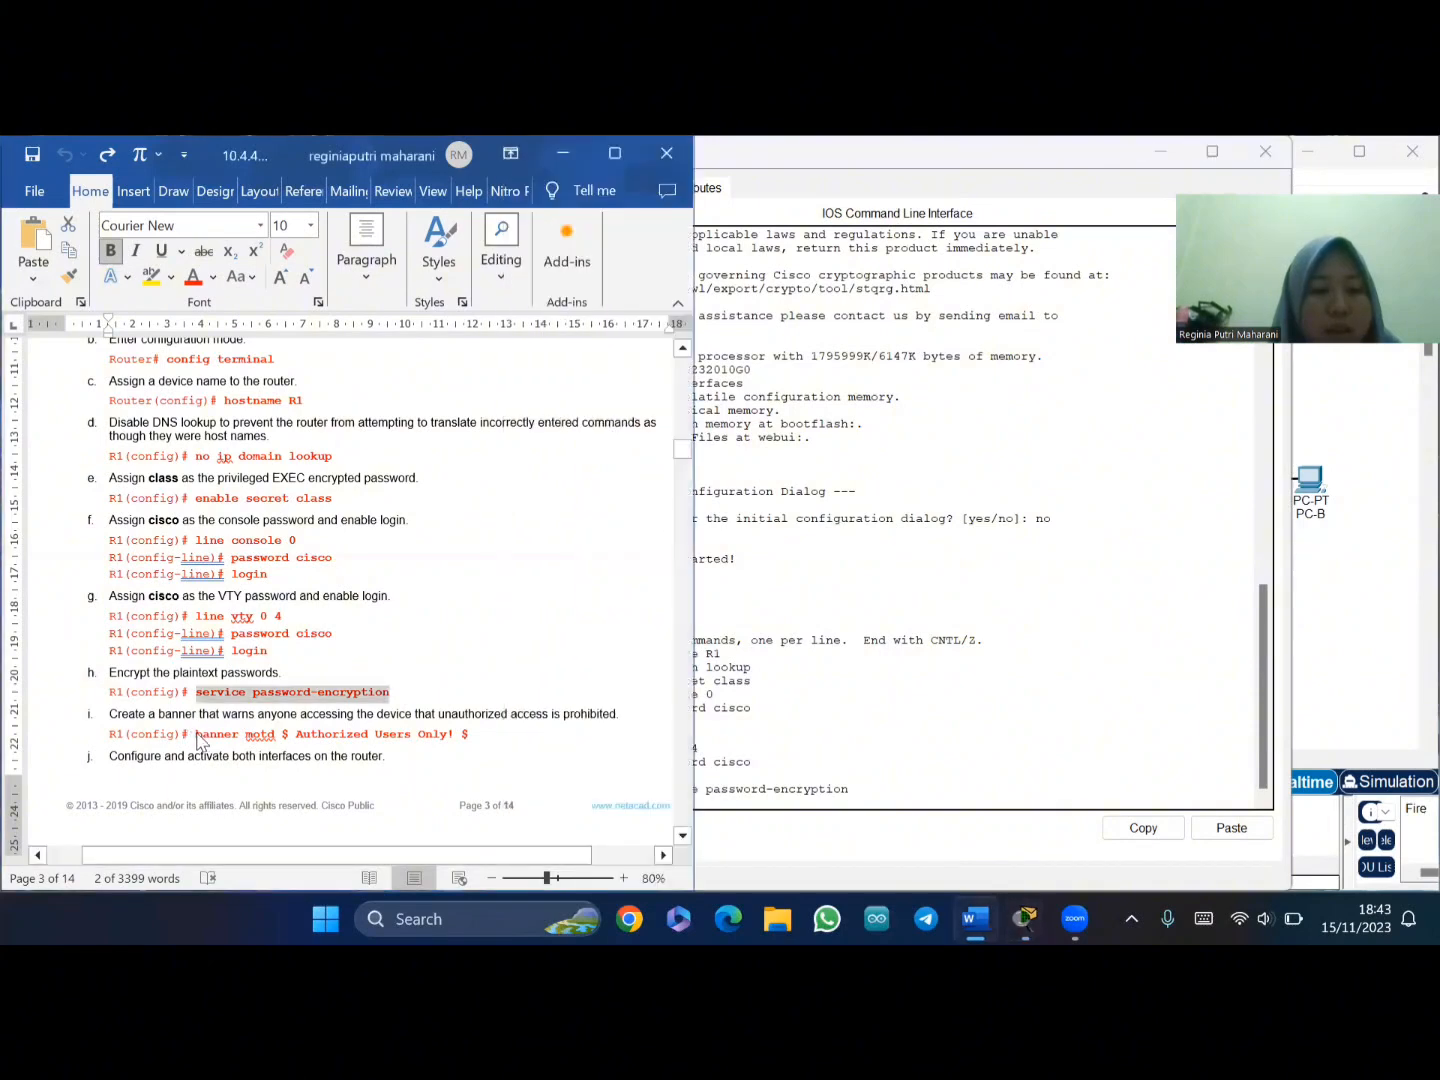
drag(196, 735, 474, 737)
key(ctrl+c)
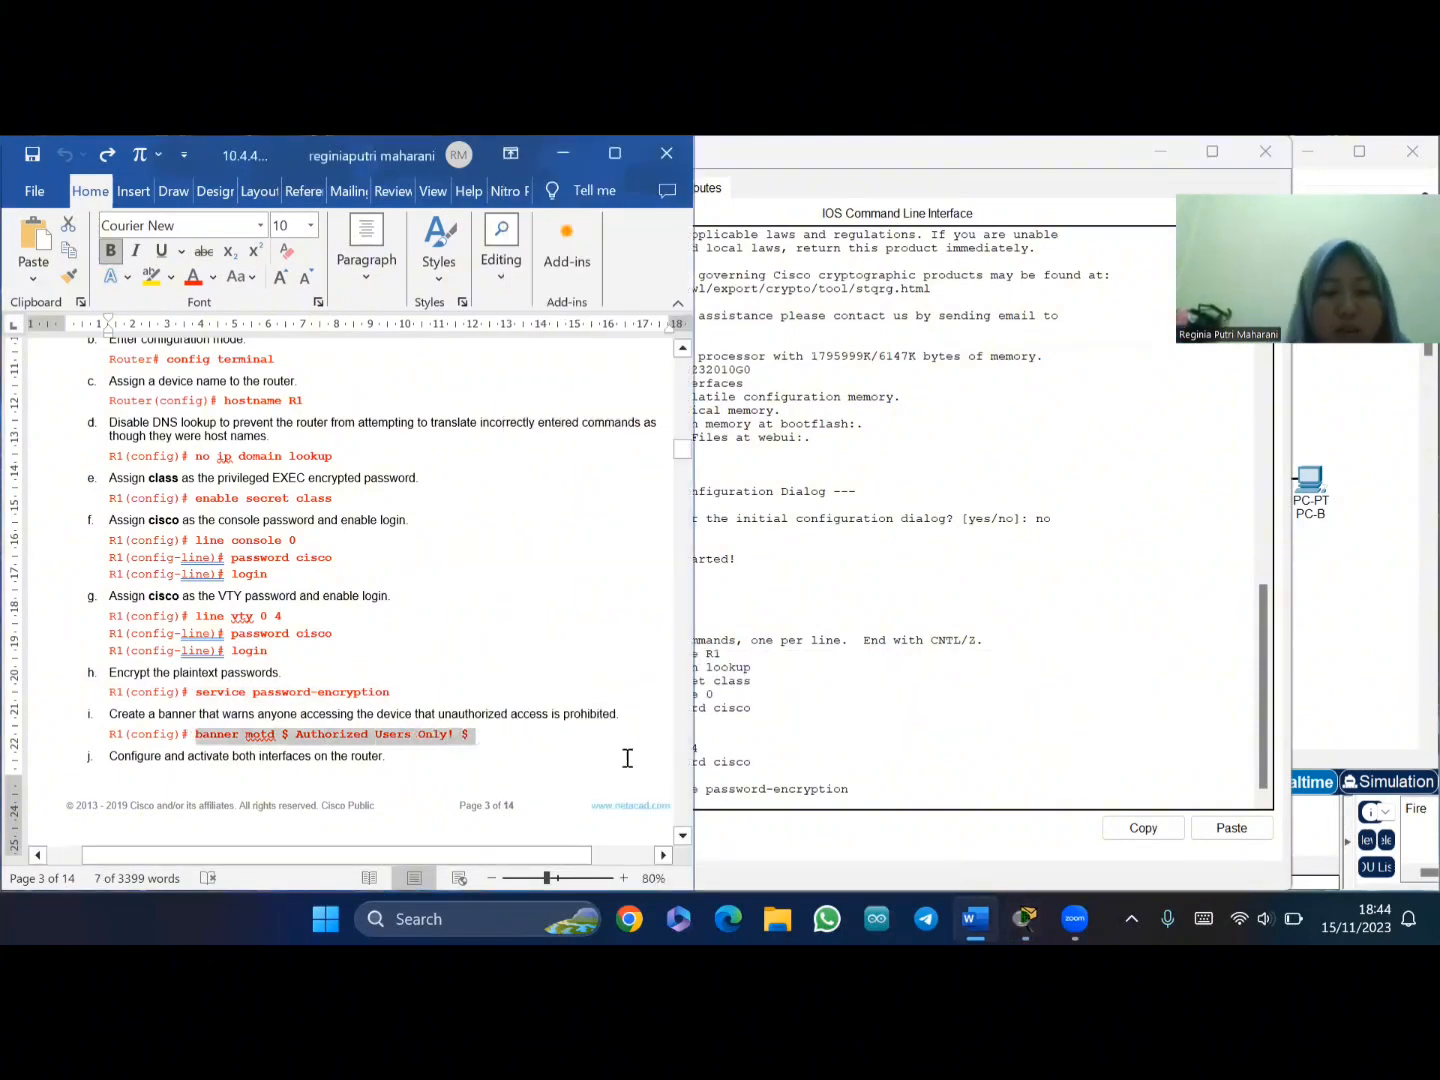
click(736, 805)
right_click(694, 802)
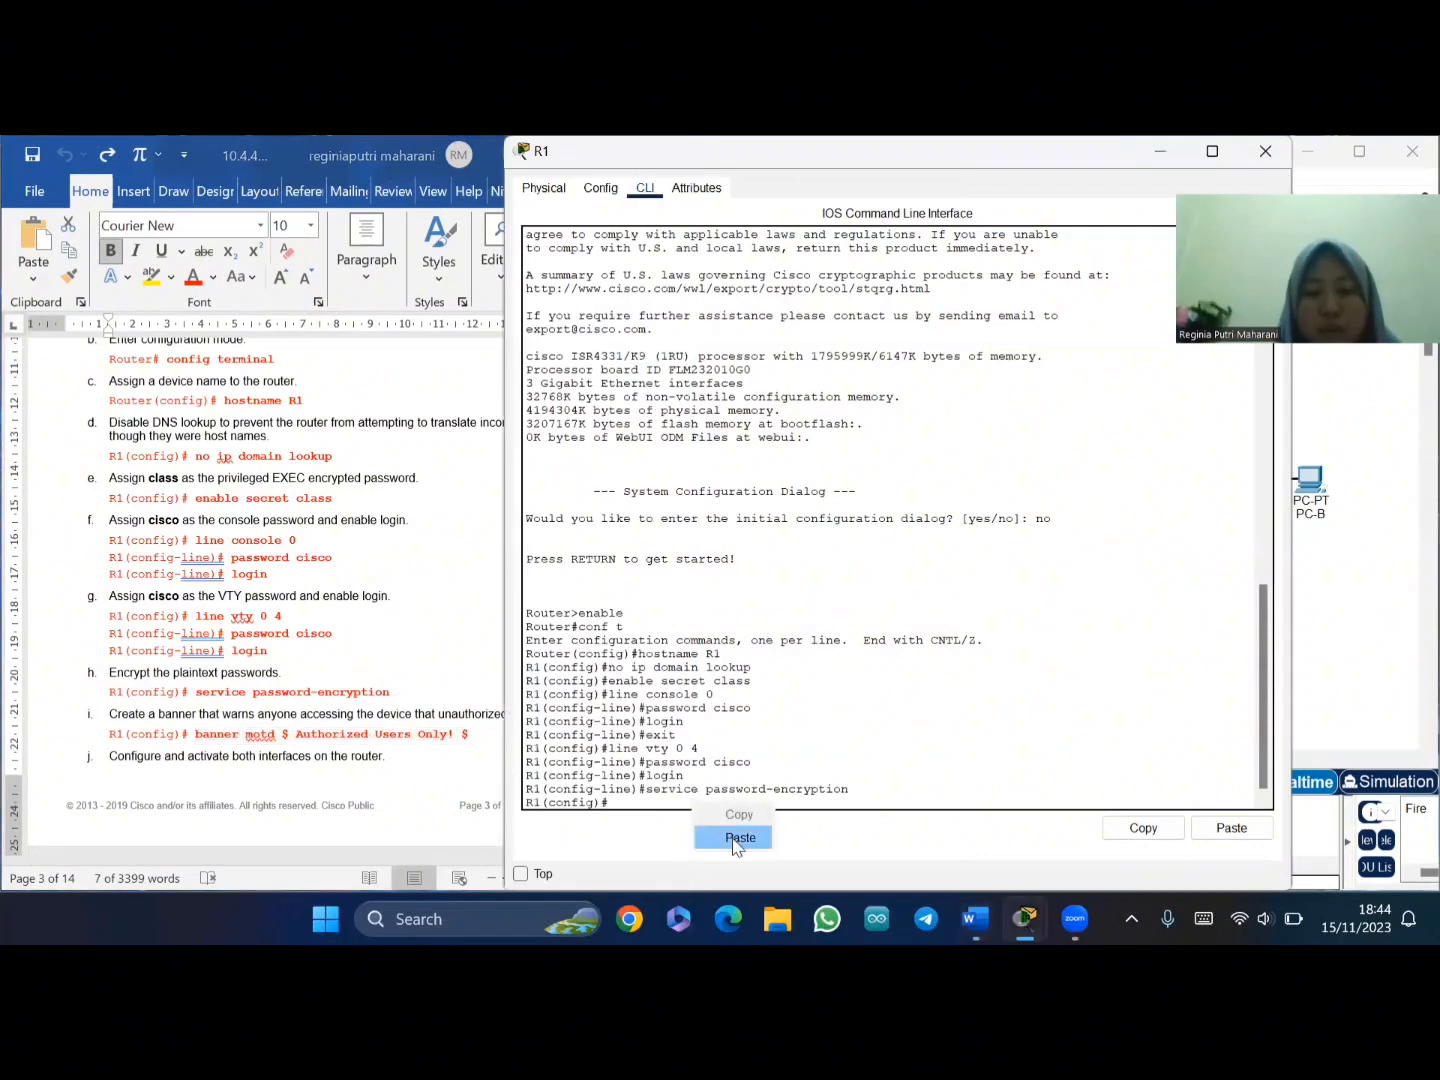
click(733, 838)
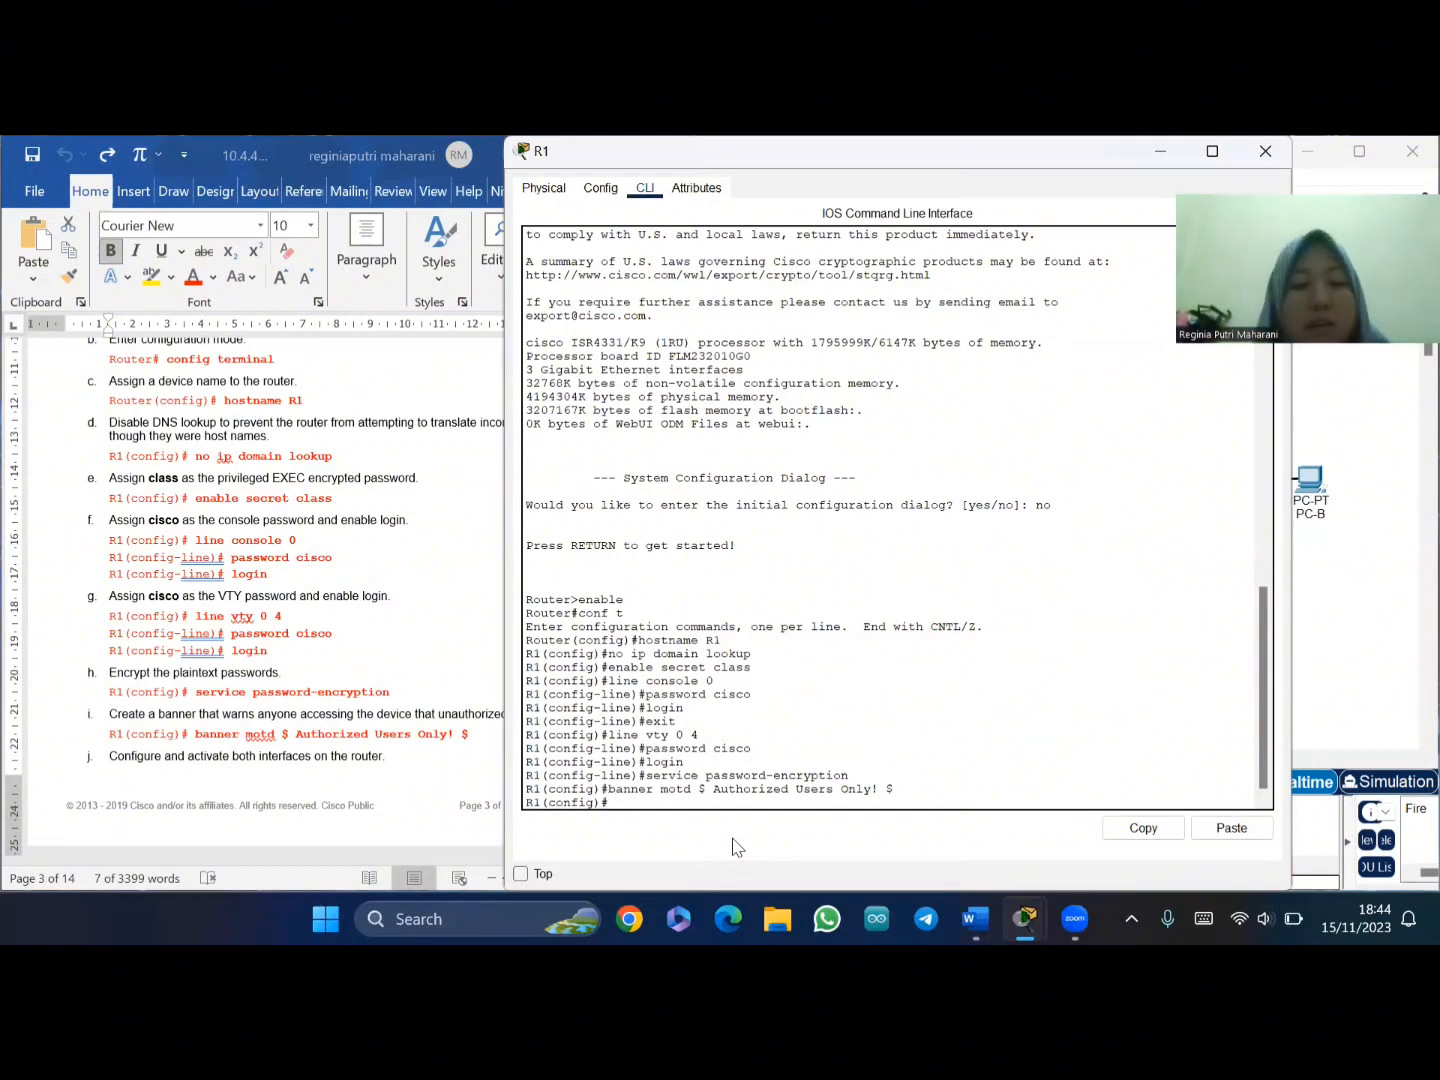
- Paste 'interface g0/0/0' into R1 to configure that interface
scroll(424, 665, down, 5)
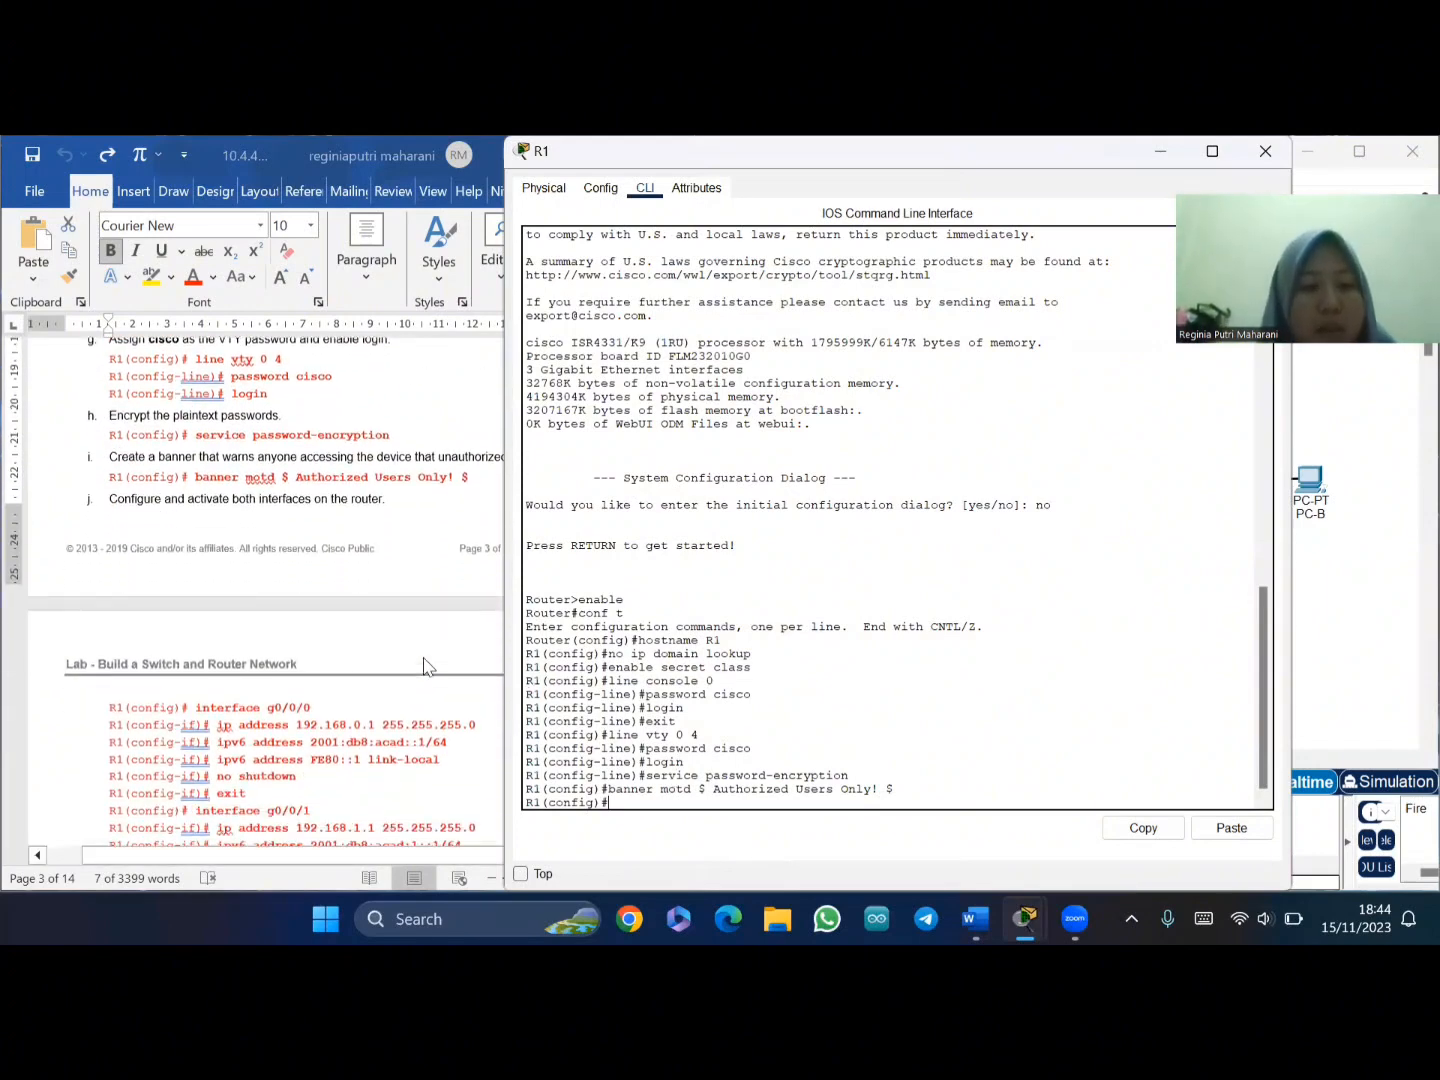
scroll(424, 665, down, 1)
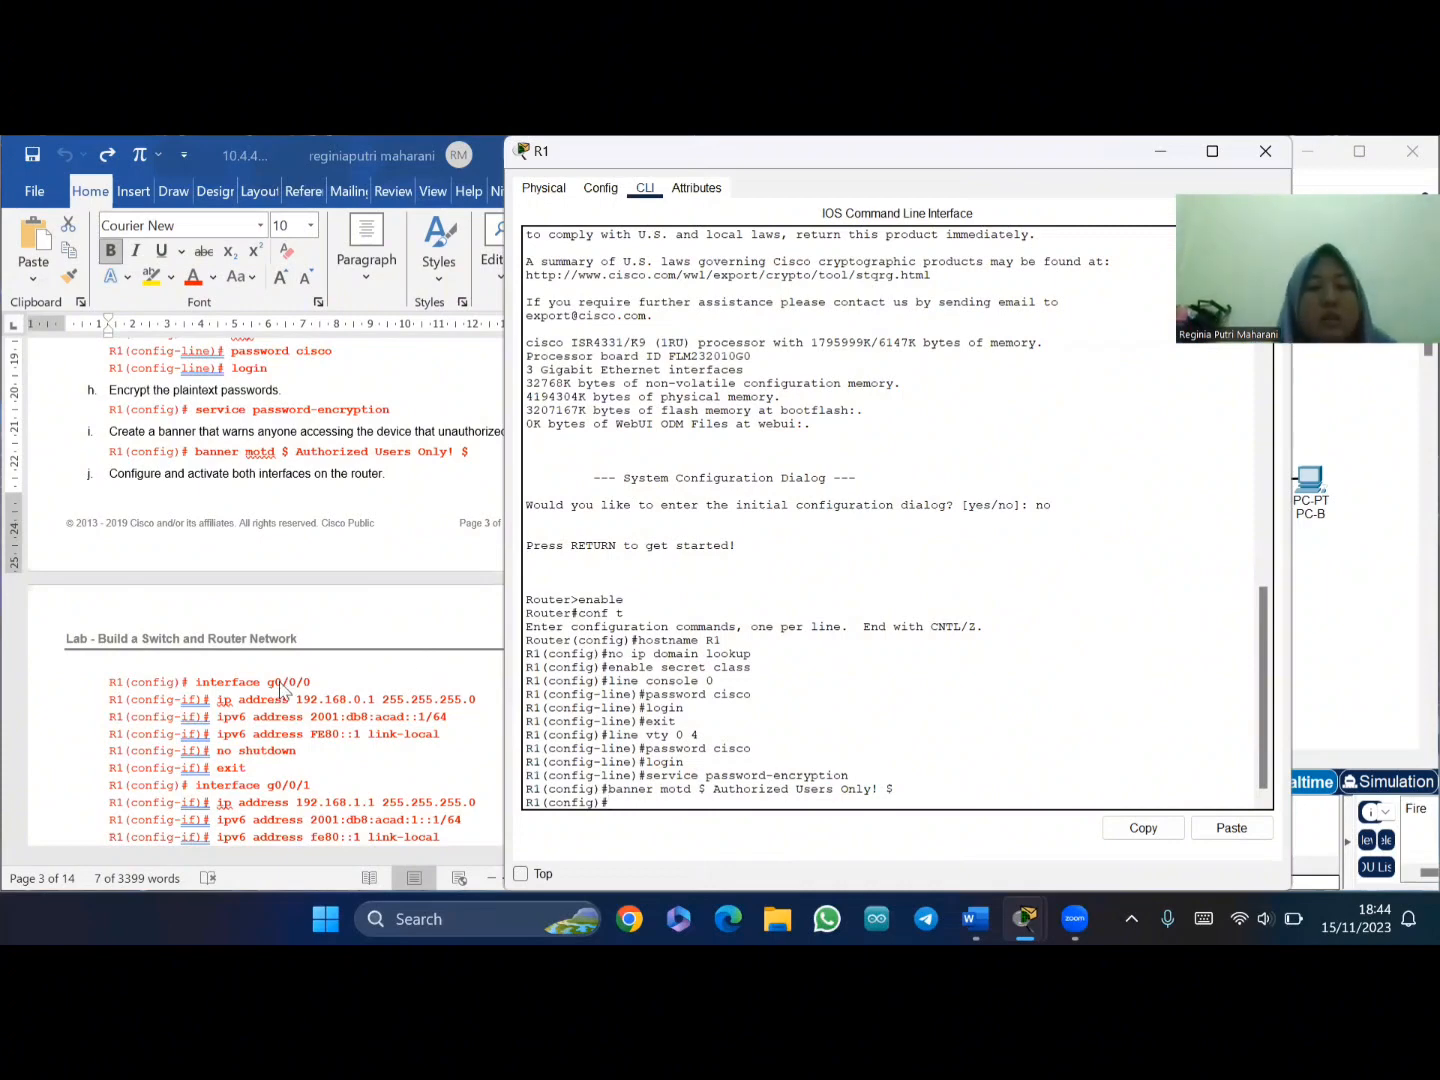
click(202, 690)
drag(196, 682, 316, 683)
key(ctrl+c)
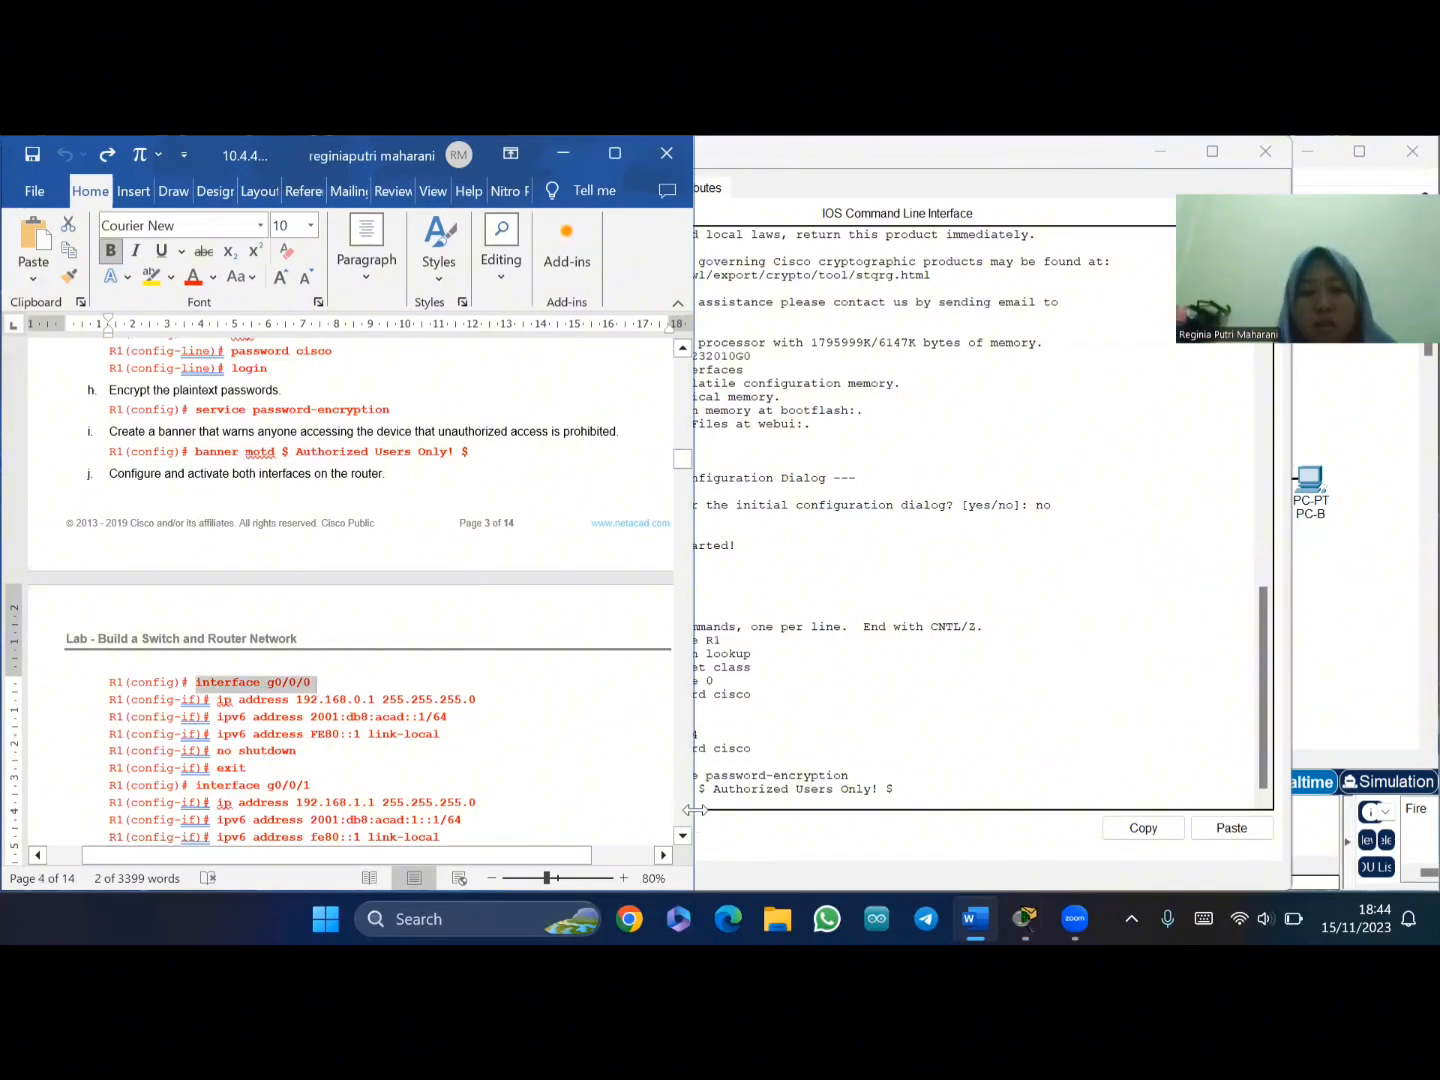
click(710, 806)
right_click(712, 808)
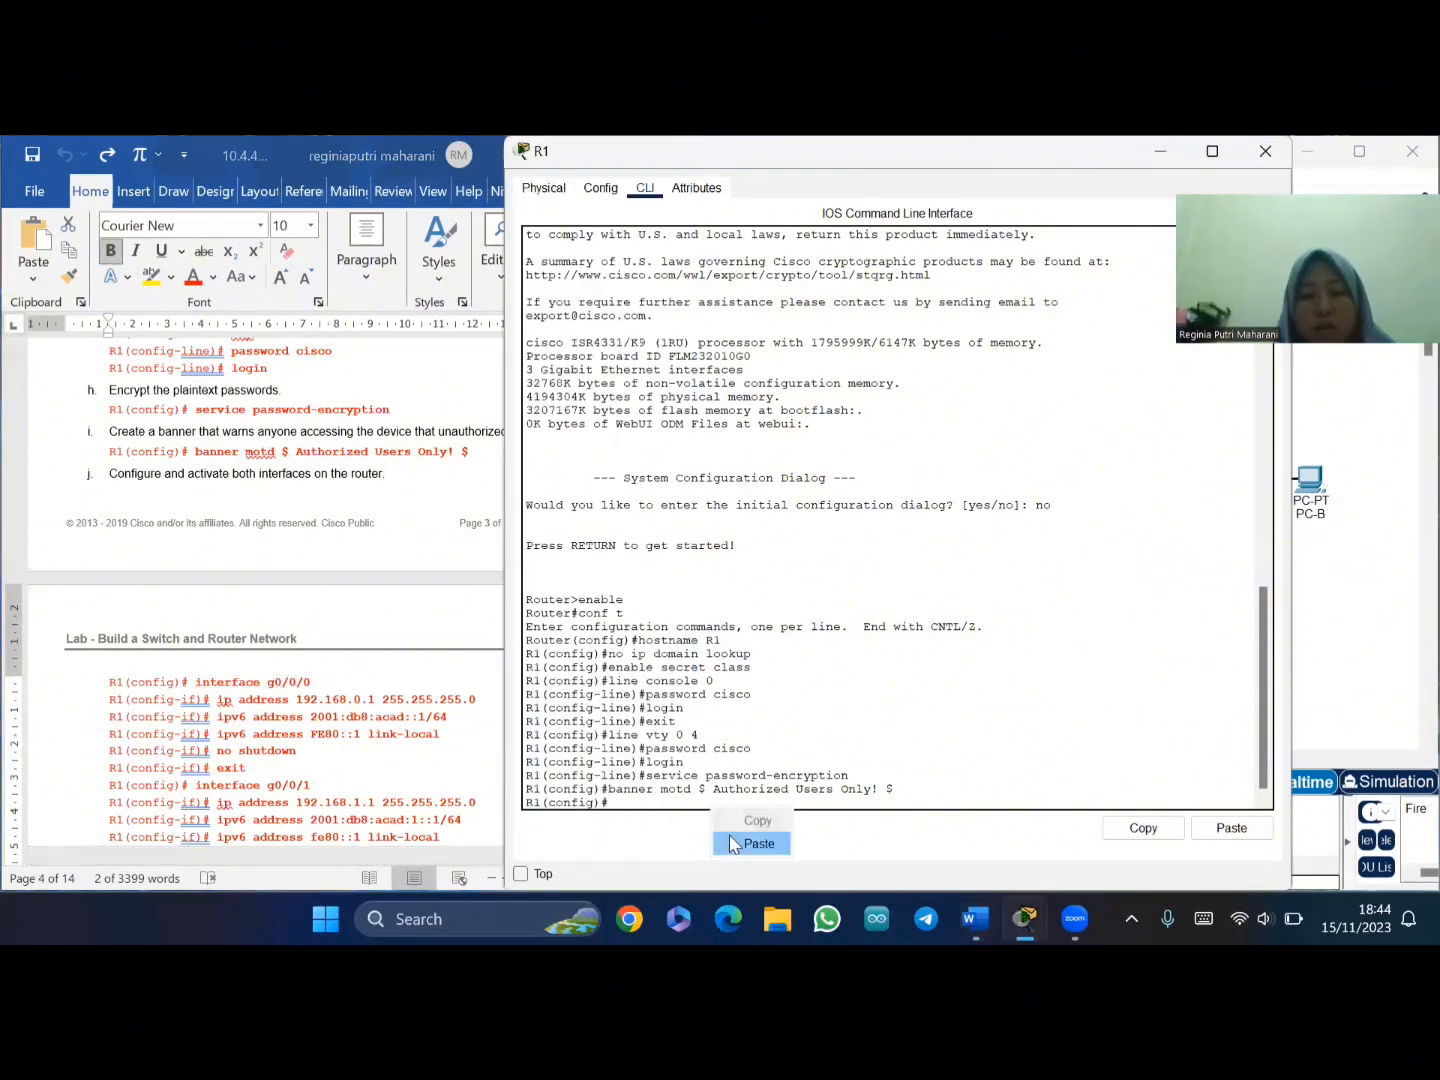
click(733, 844)
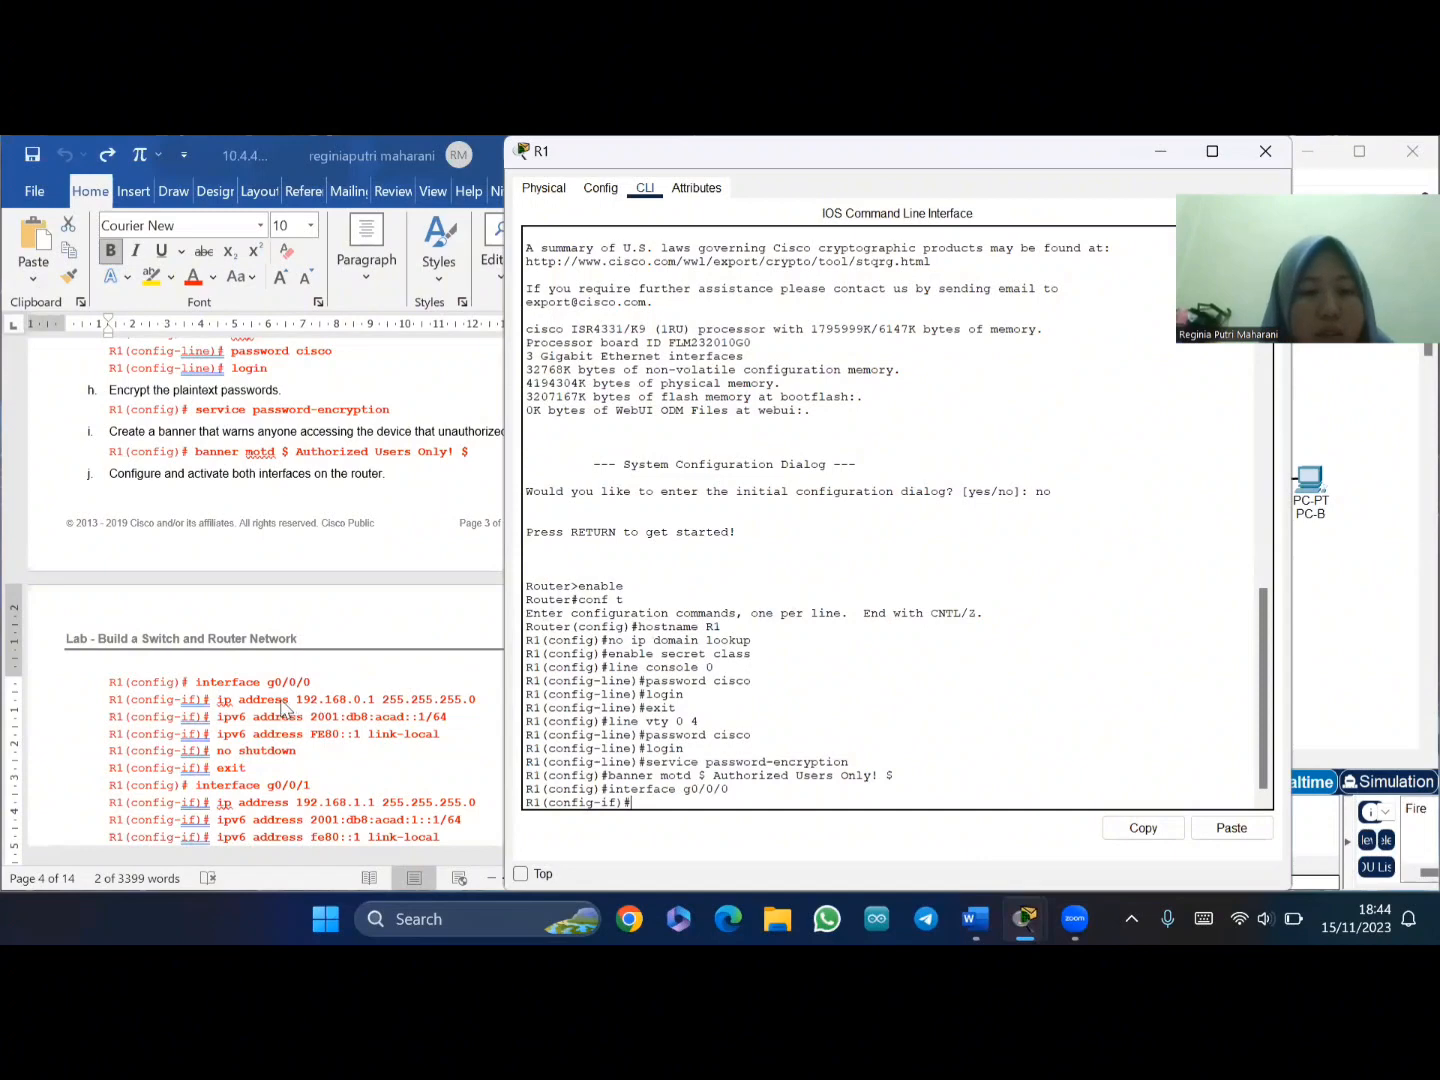
- Paste 'ip address 192.168.0.1 255.255.255.0' for g0/0/0
click(285, 706)
drag(215, 704, 485, 701)
key(ctrl+c)
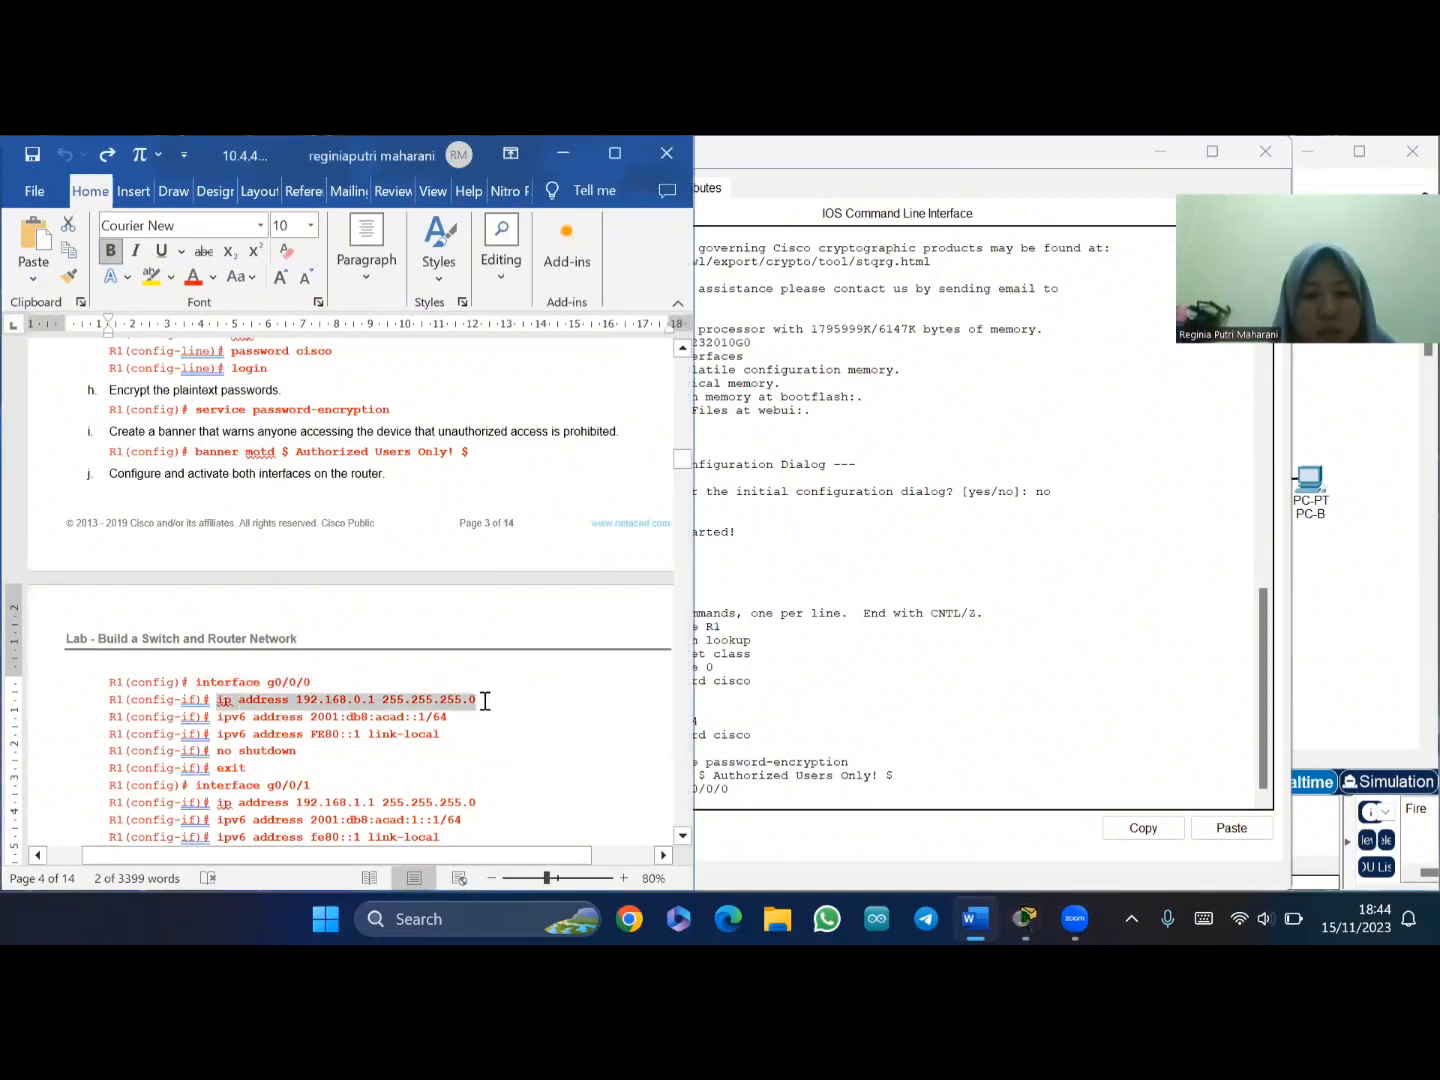
click(741, 792)
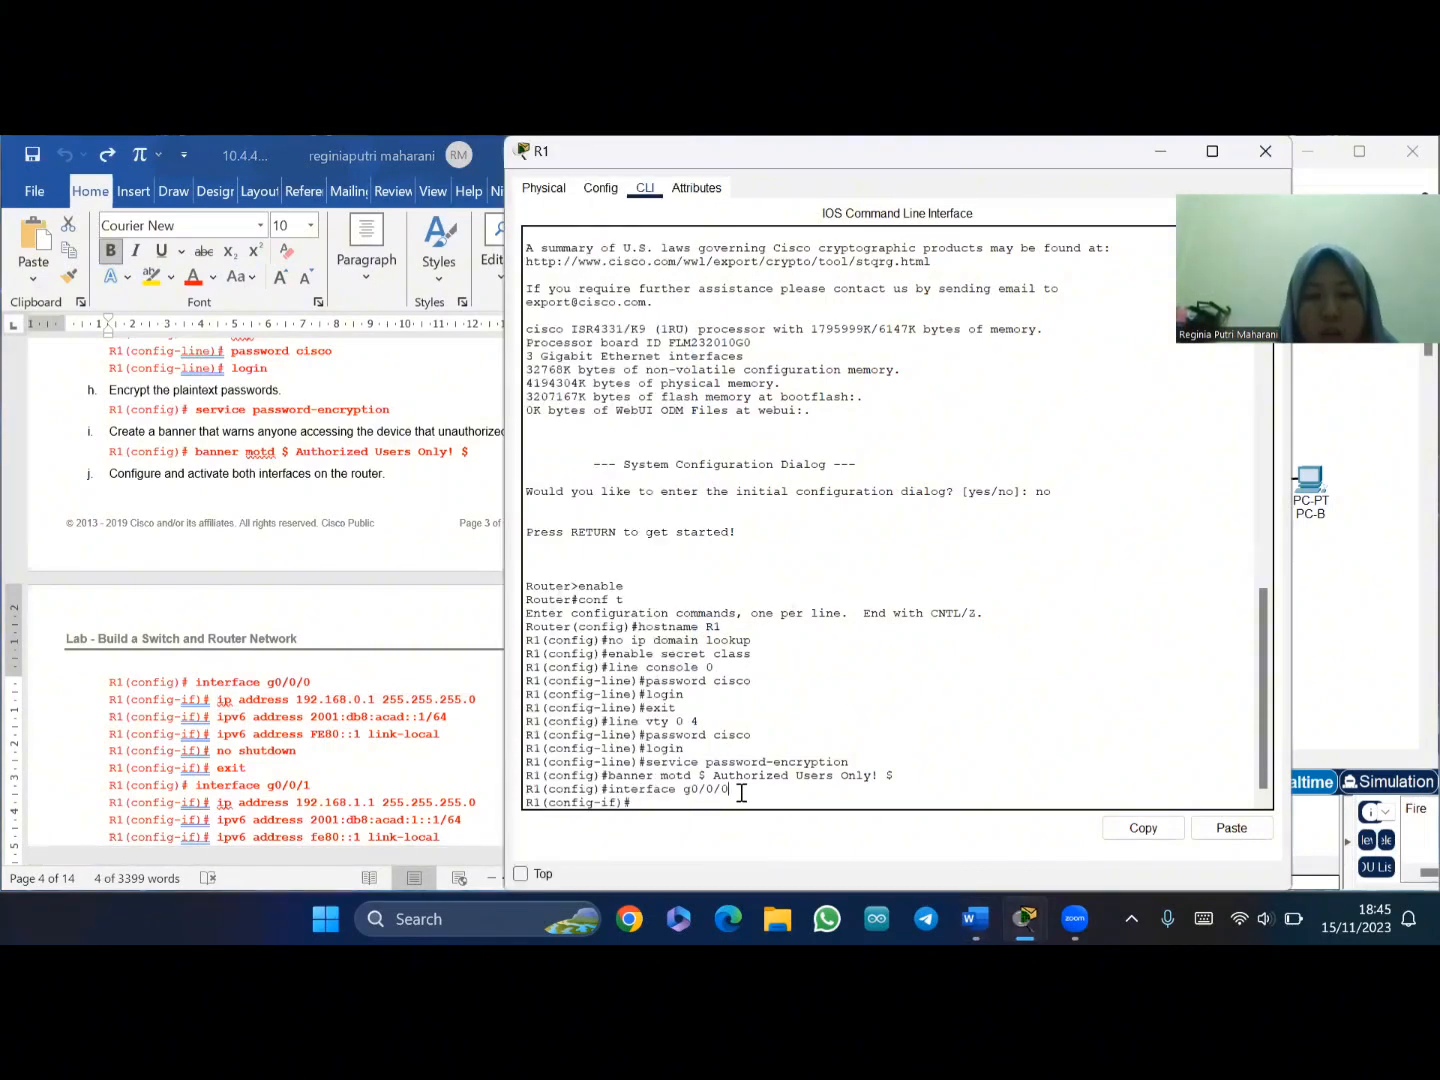
right_click(660, 804)
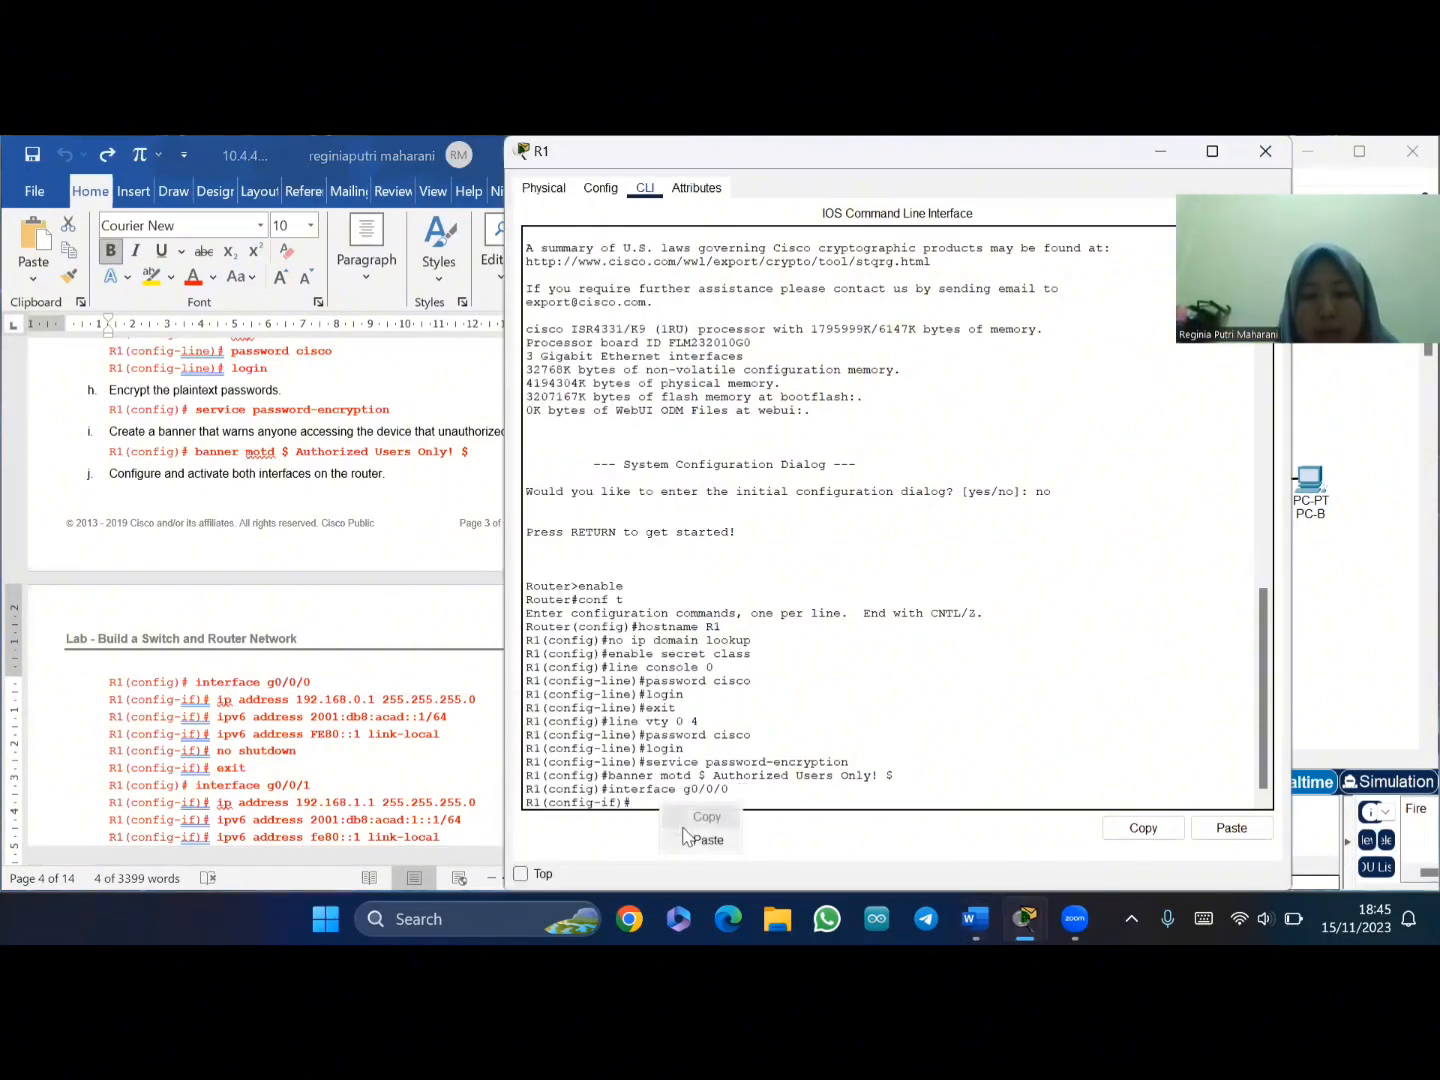
click(688, 838)
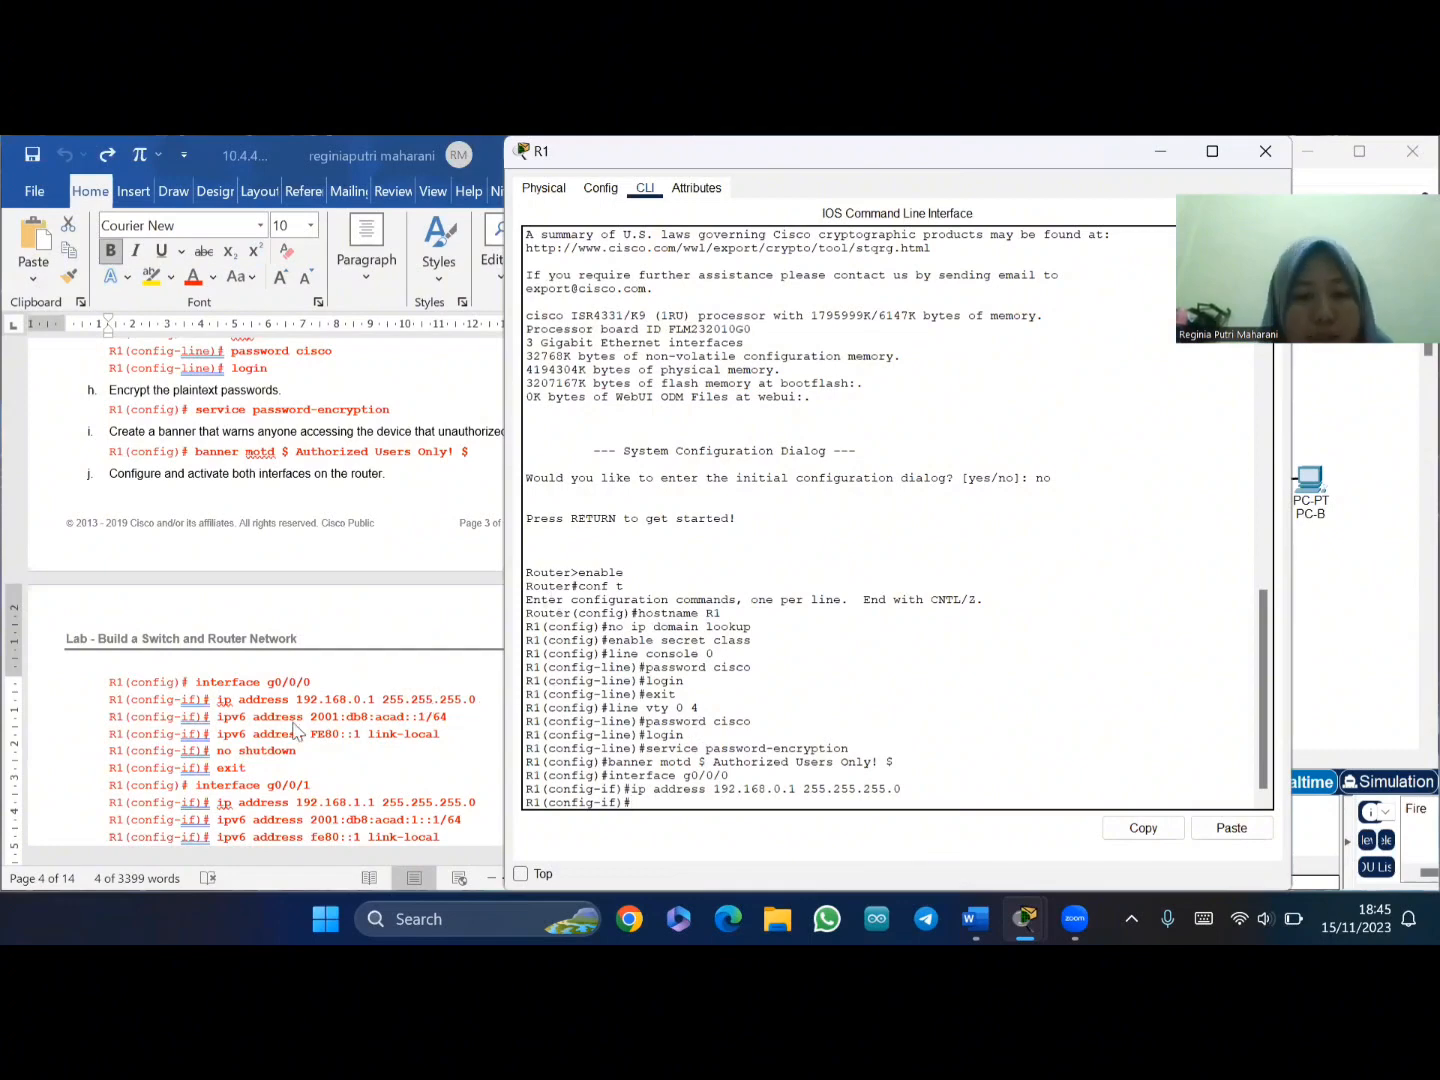
click(222, 720)
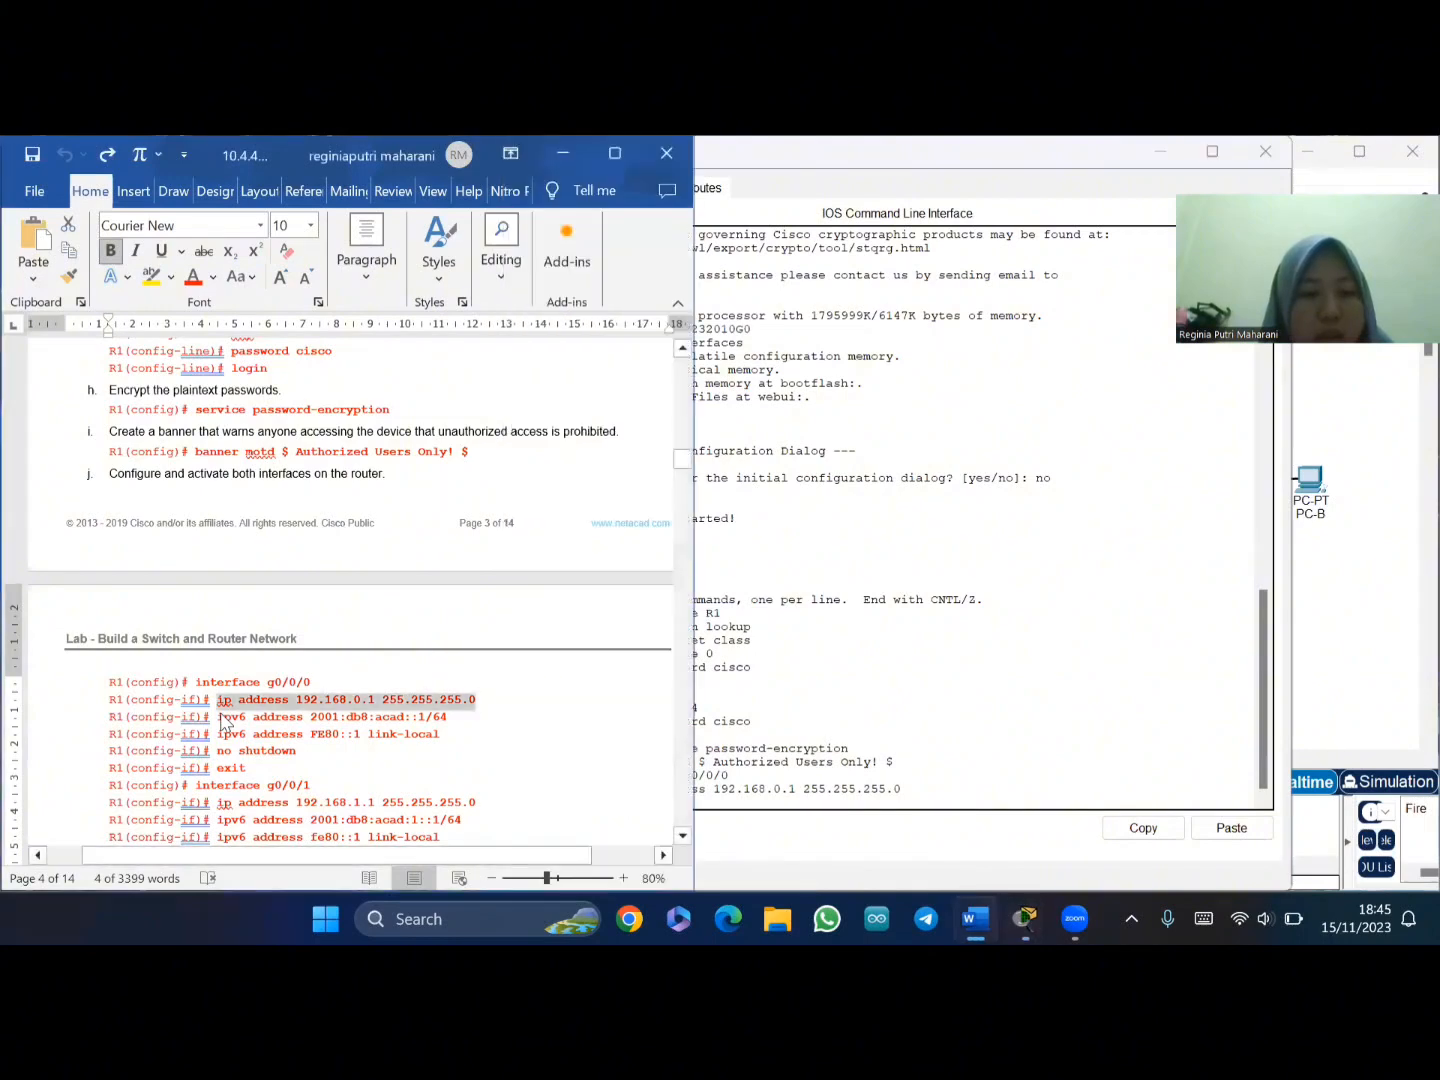
- Paste the IPv6 address 2001:db8:acad::1/64 command into R1's g0/0/0 configuration
drag(217, 717, 456, 717)
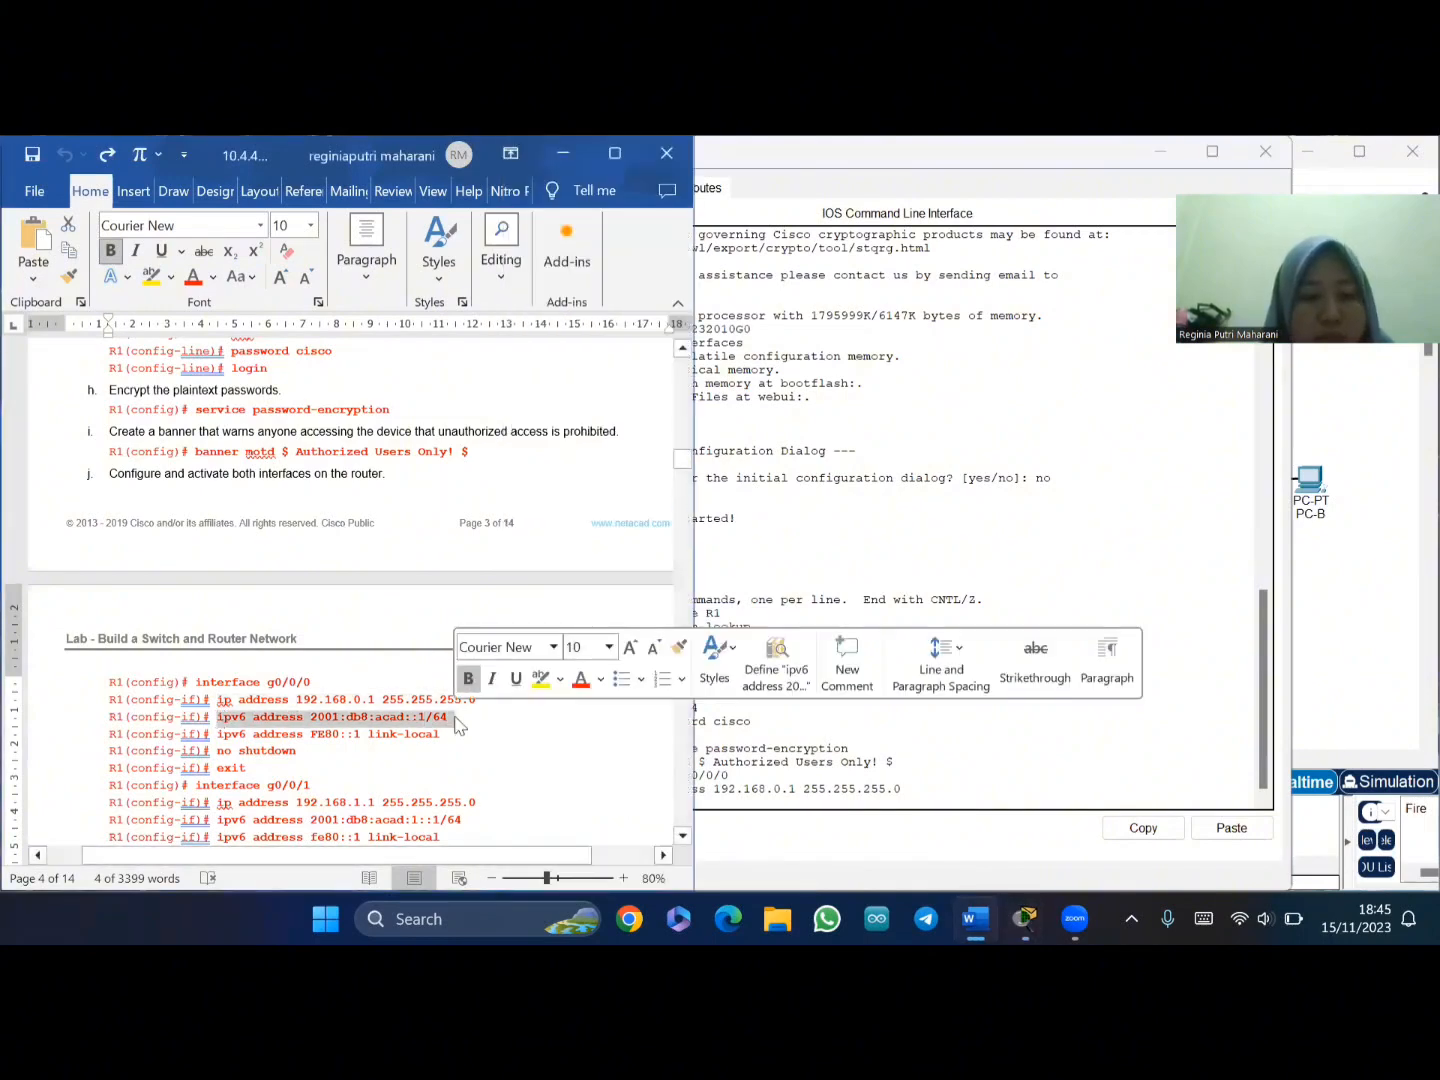
click(728, 792)
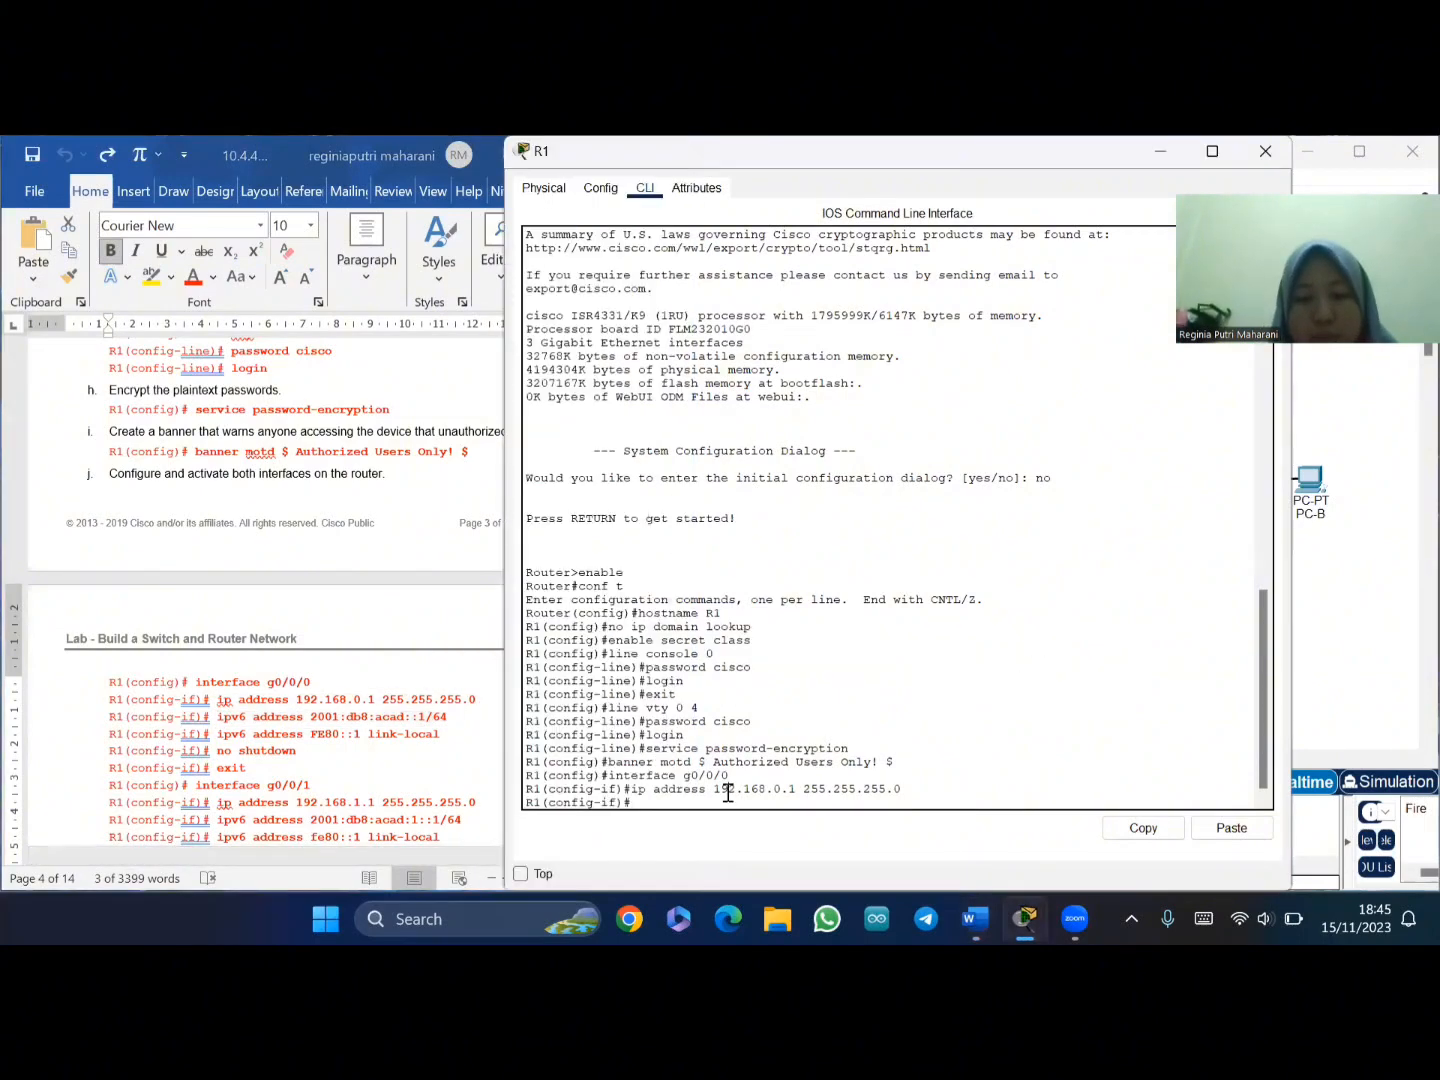
right_click(639, 800)
click(672, 848)
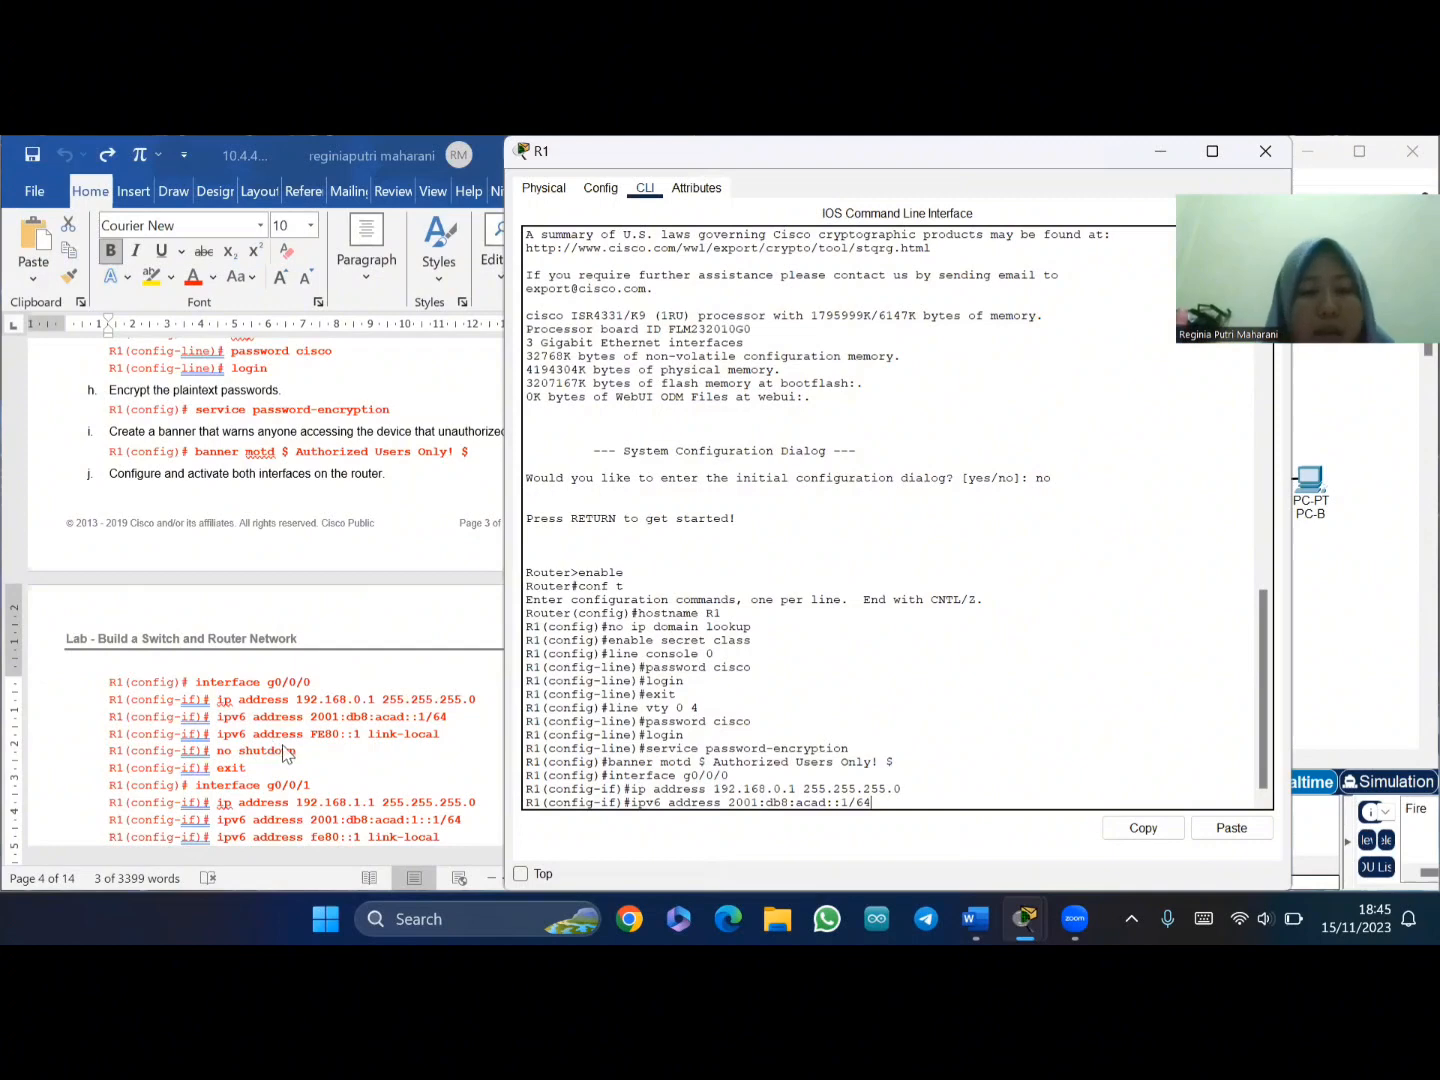
- Apply the global IPv6 address and paste the FE80::1 link-local address command
click(223, 737)
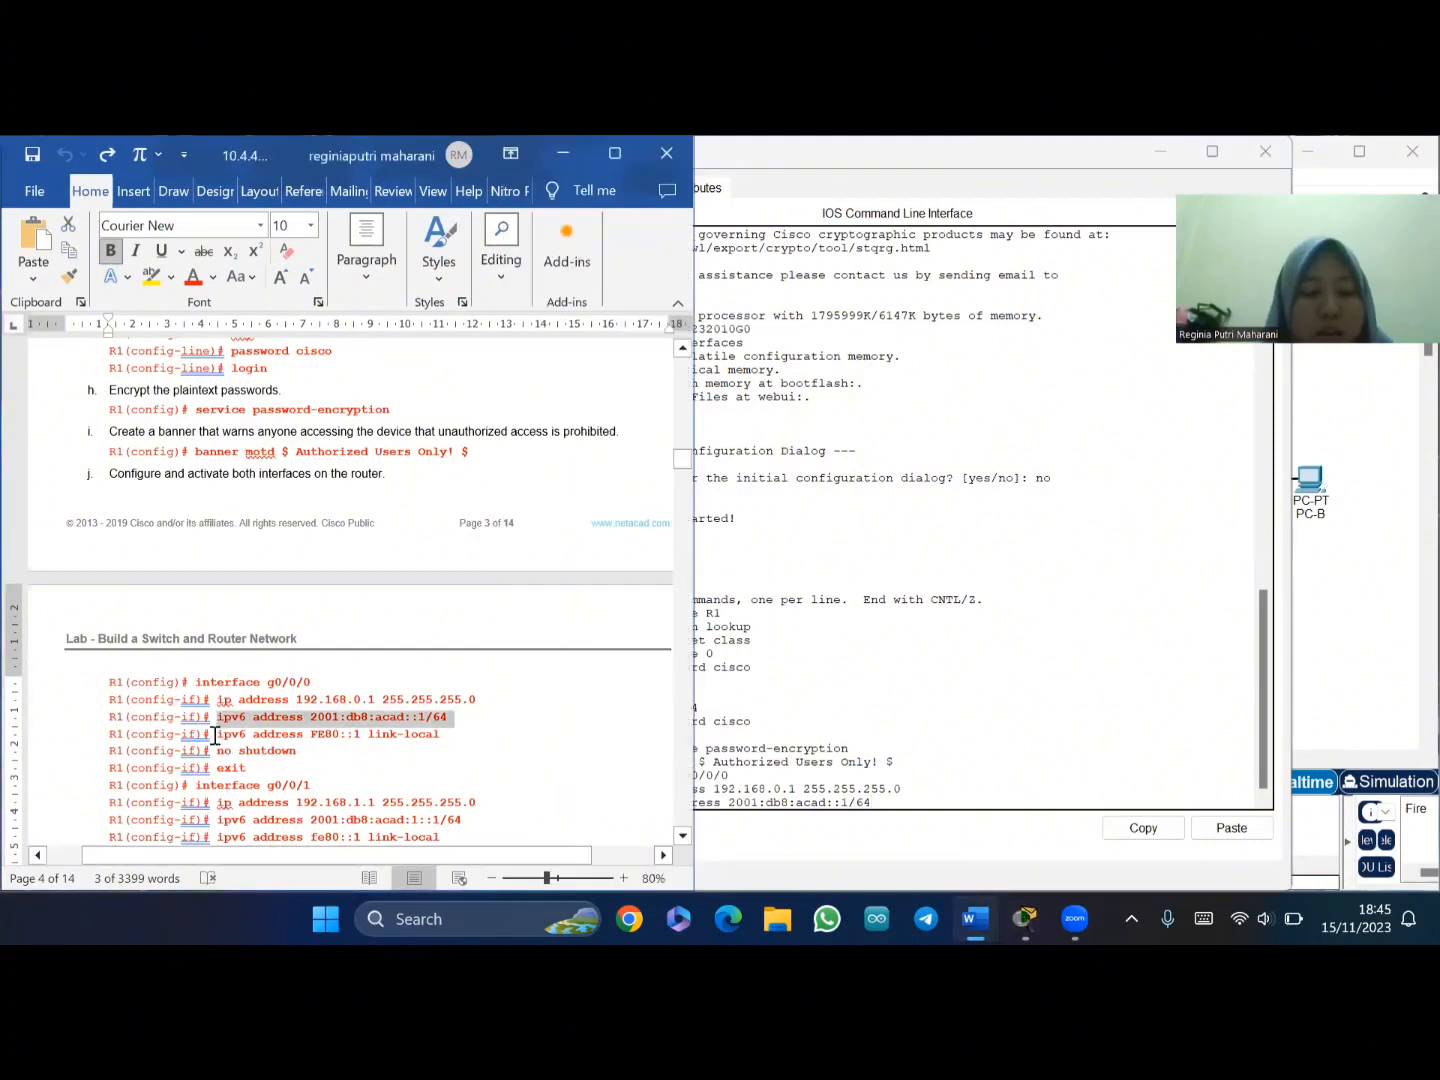
drag(215, 736, 440, 735)
key(ctrl+c)
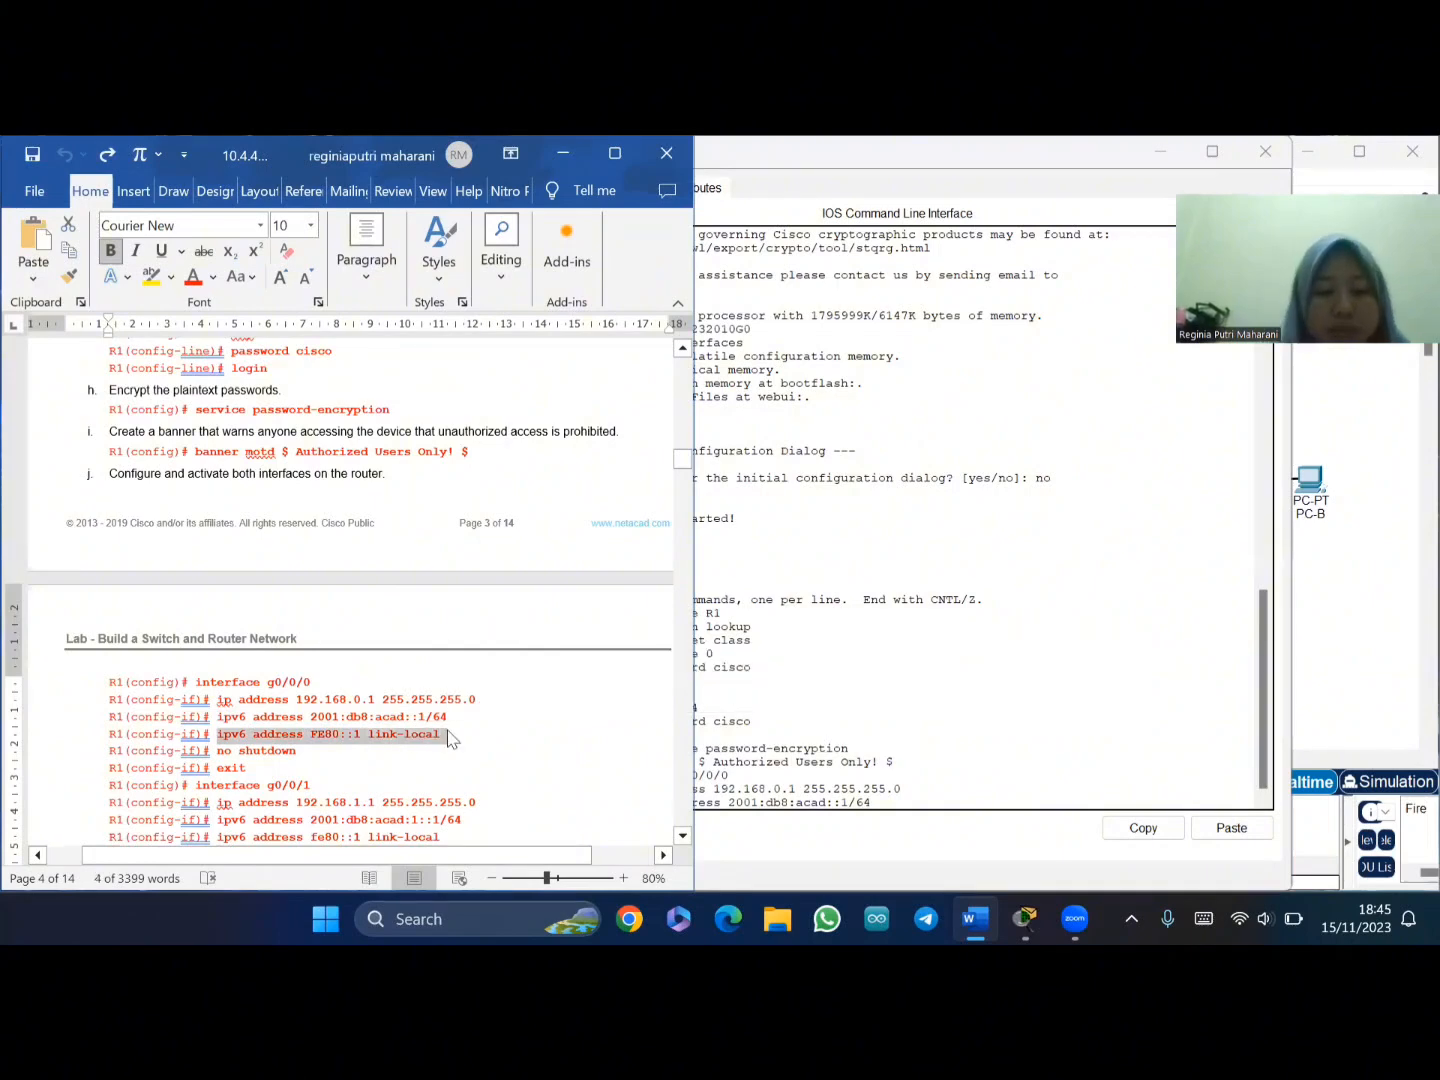
click(800, 805)
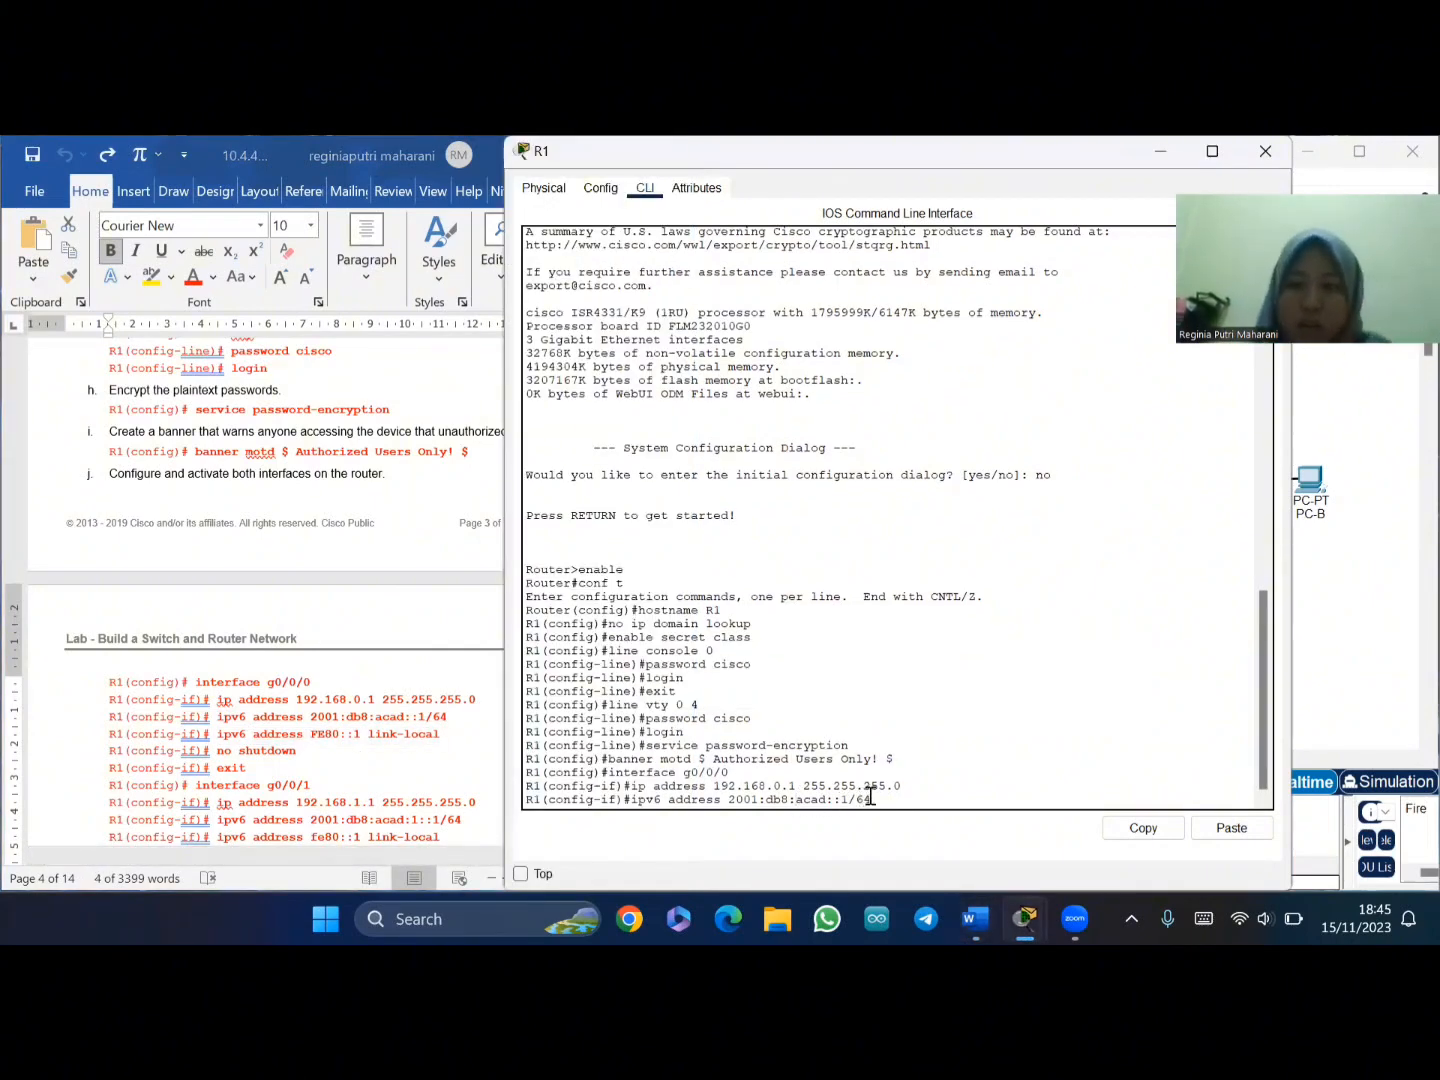
key(Return)
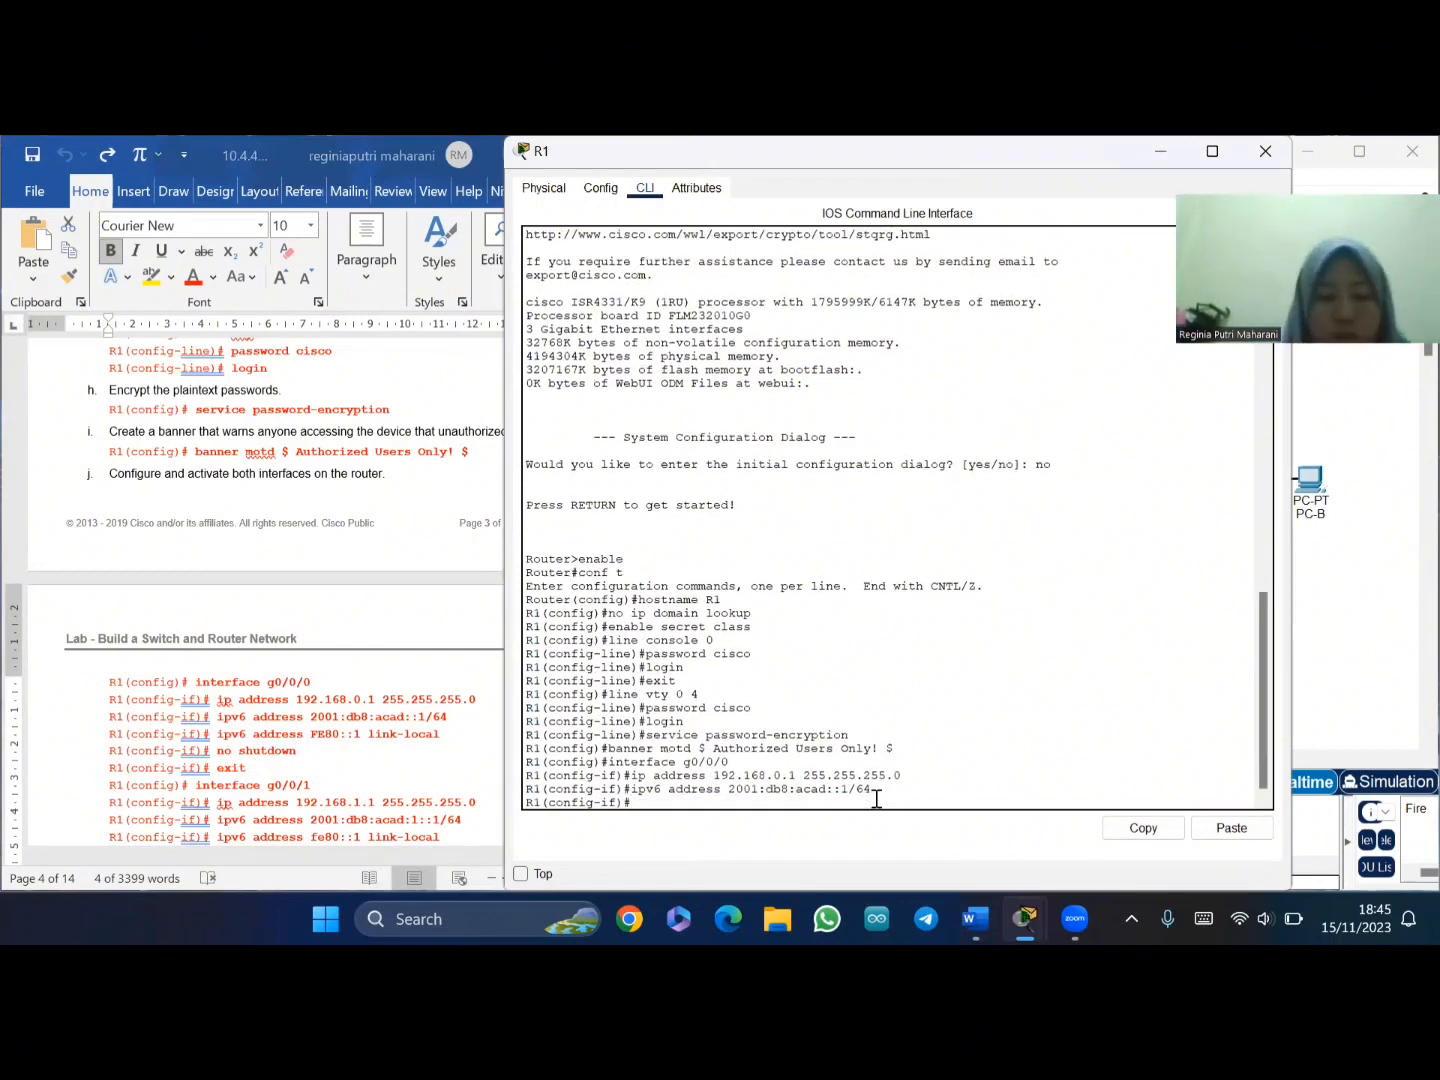
right_click(875, 800)
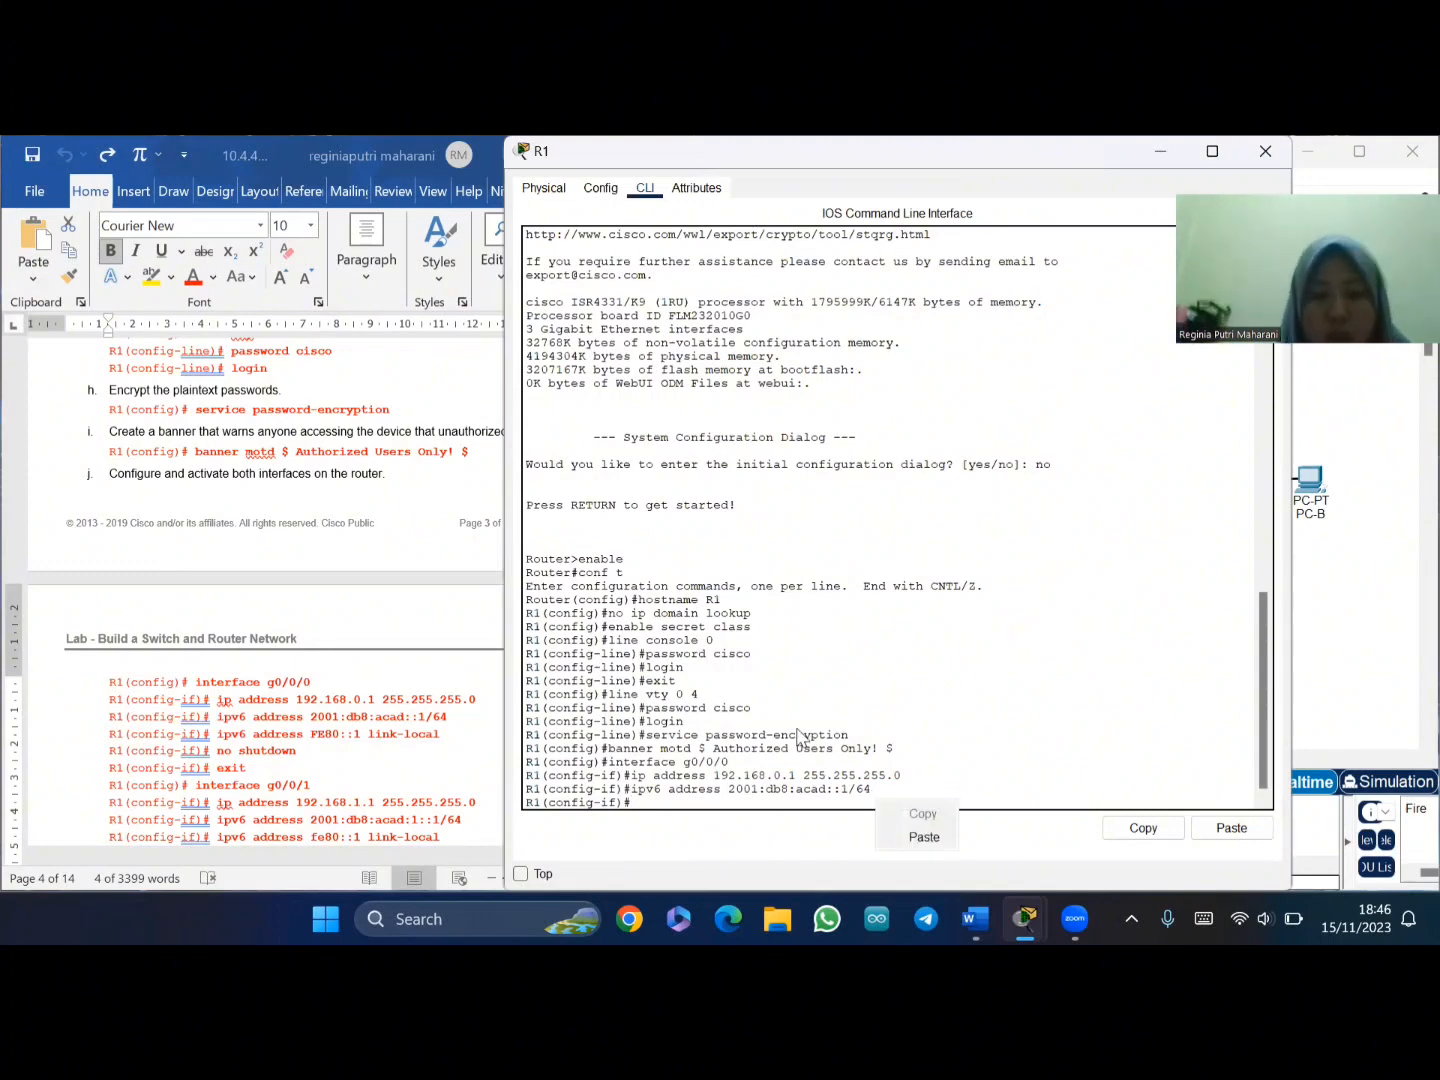
click(630, 818)
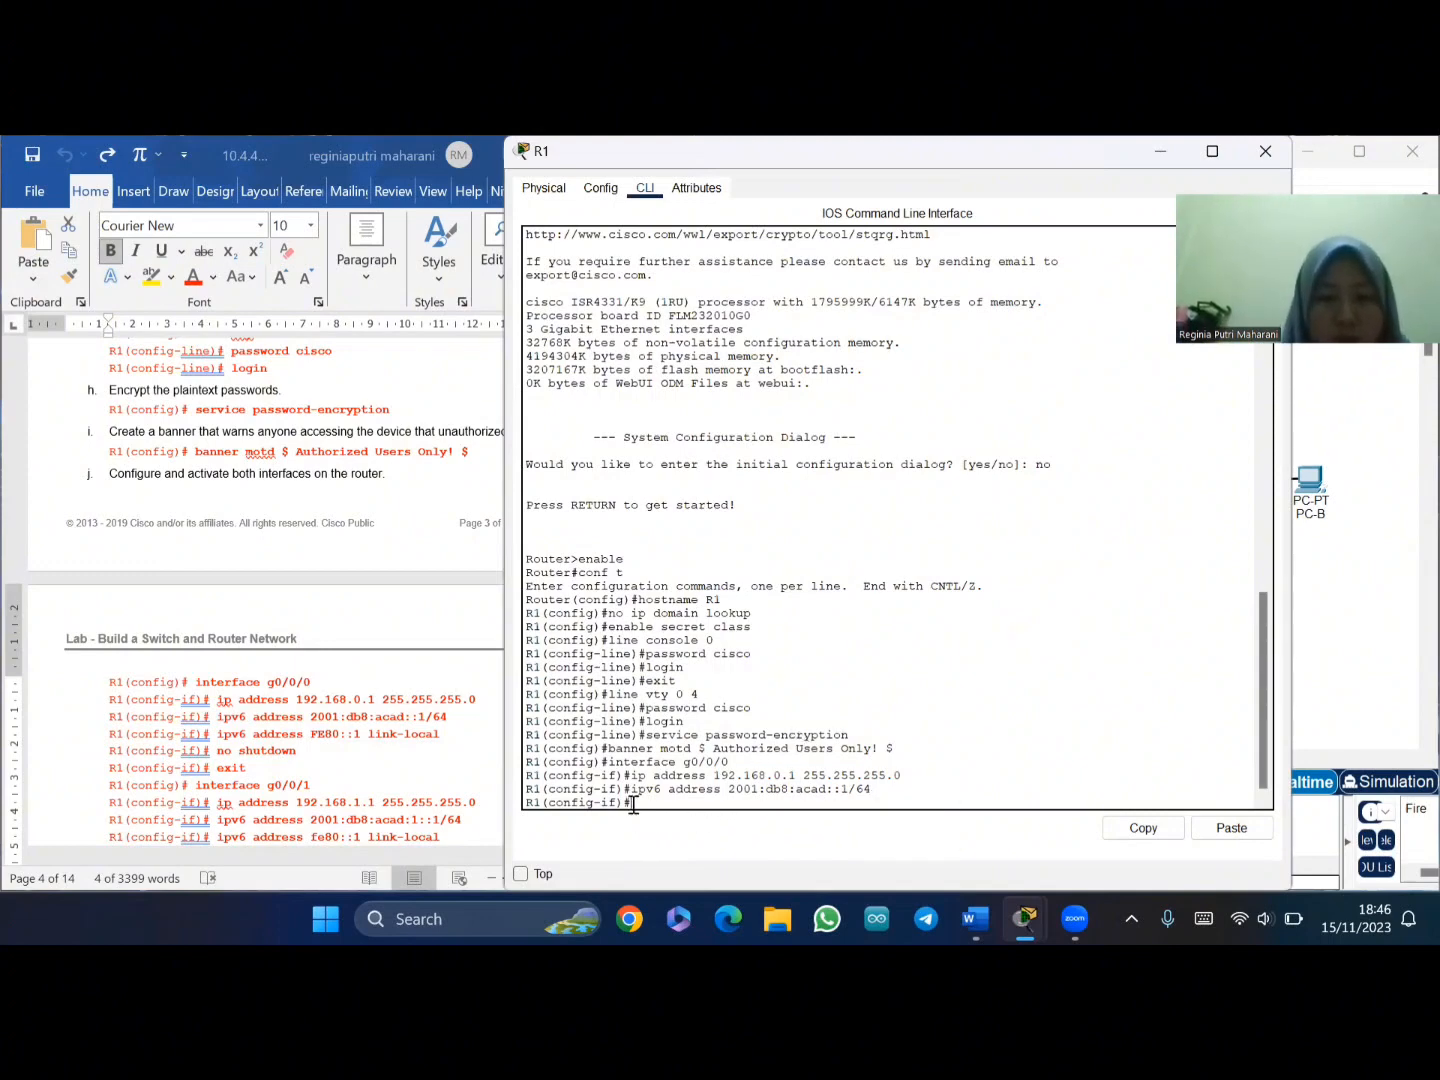
right_click(634, 808)
click(676, 843)
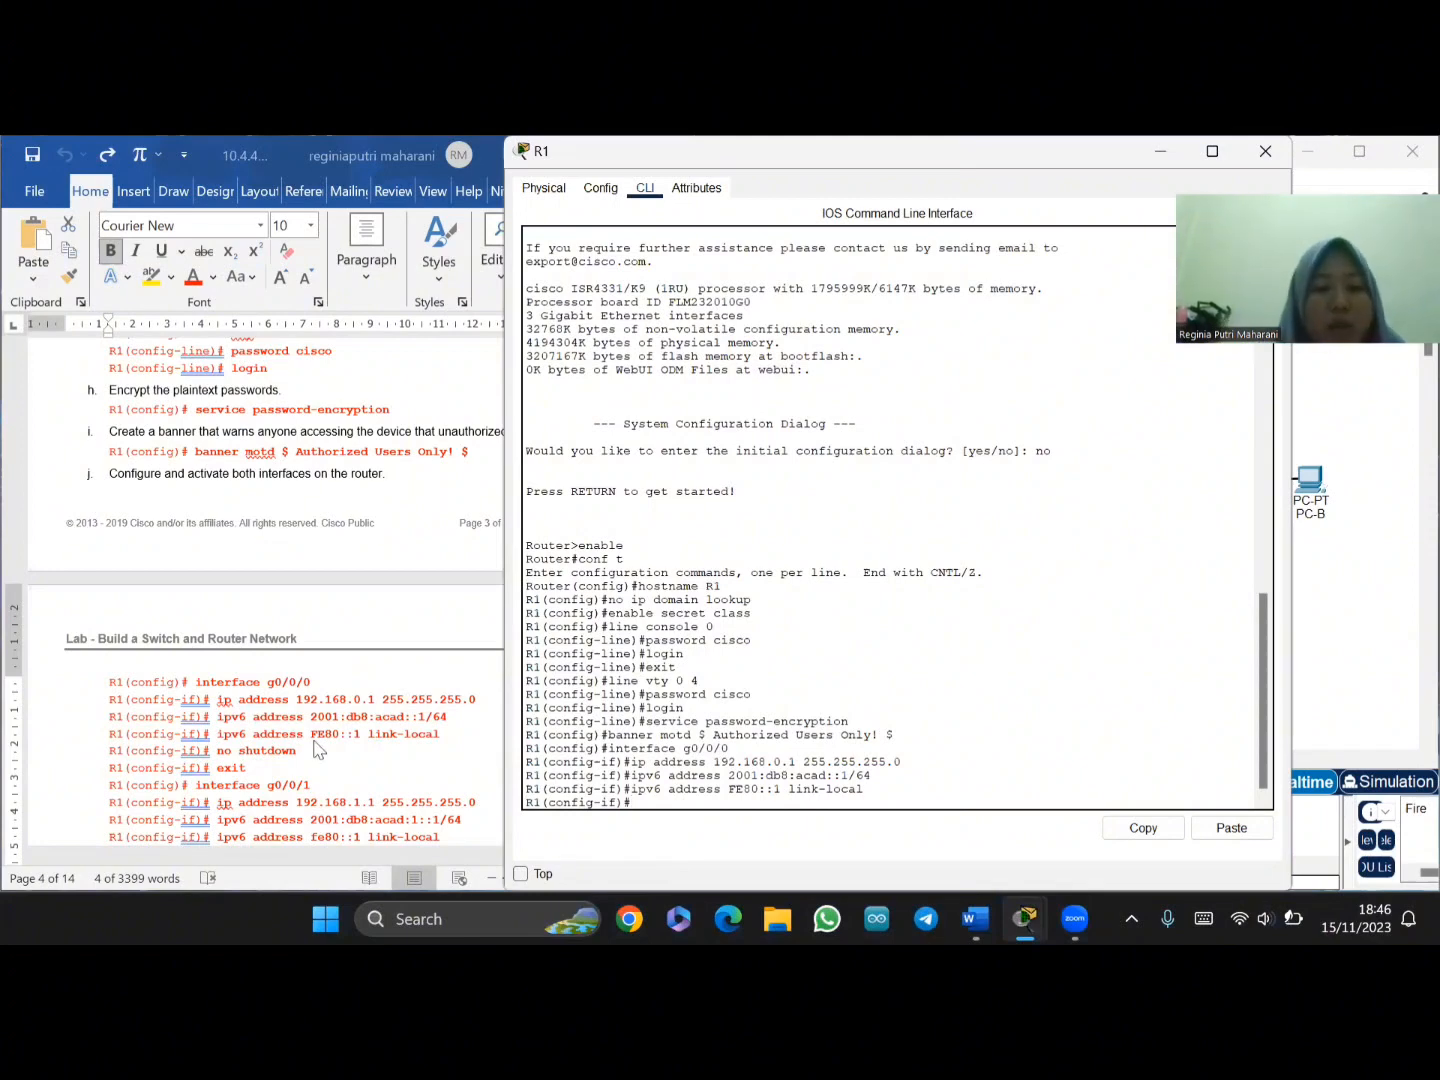
- Run 'no sh' on g0/0/0, then exit to global configuration after fixing an 'eixt' typo
text(no sh)
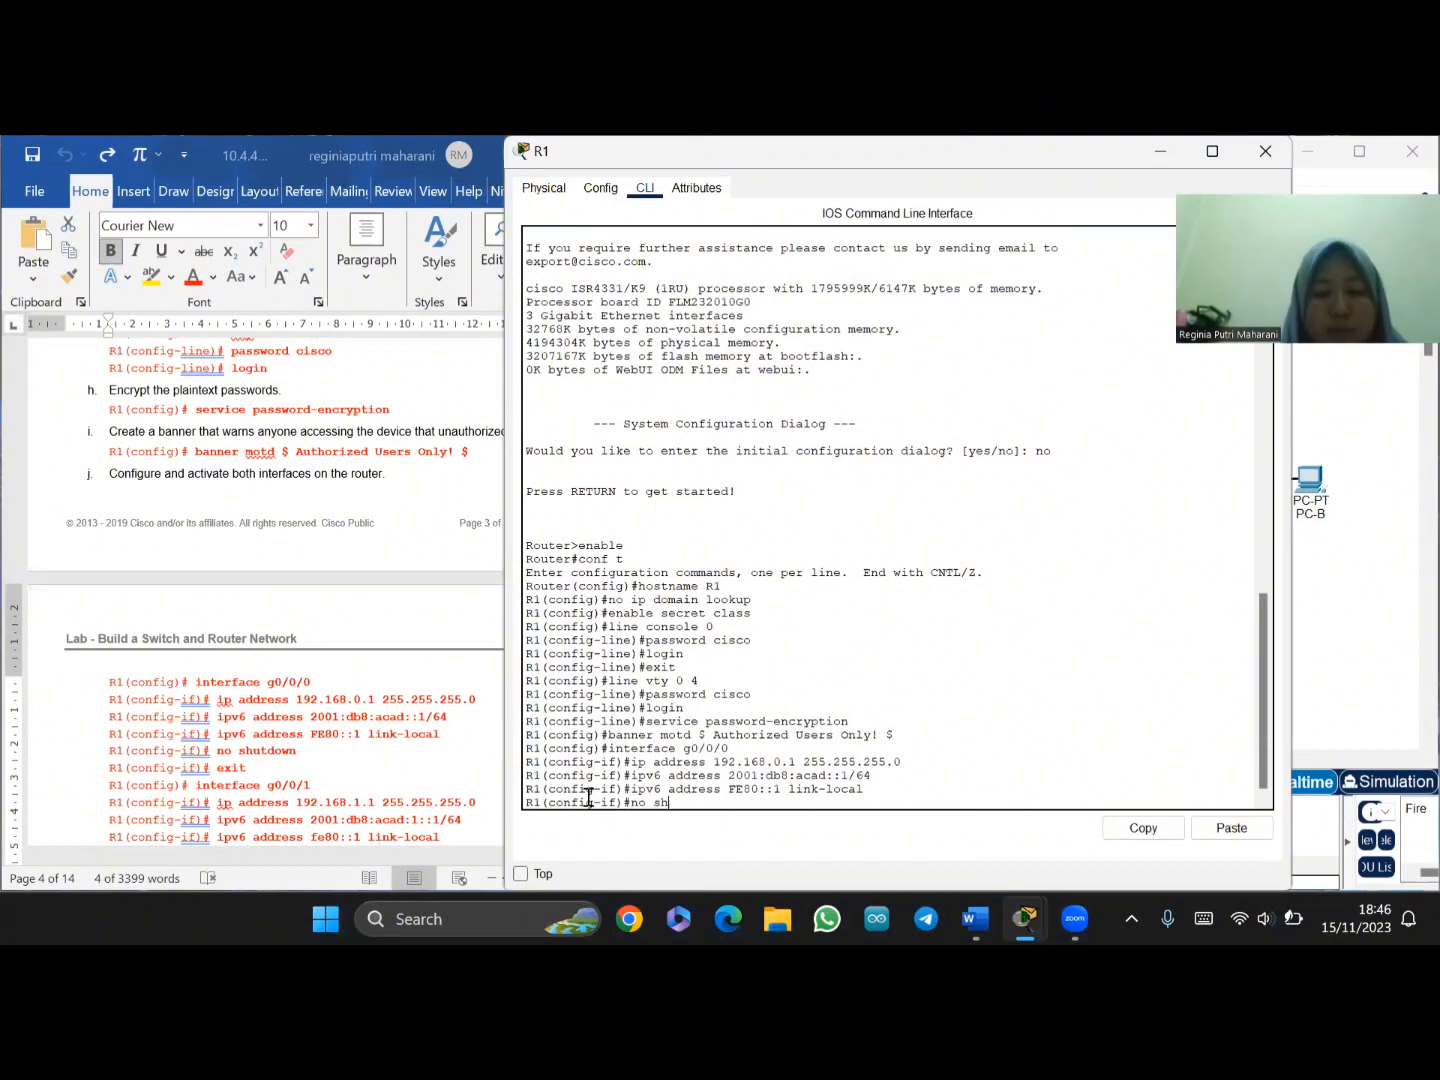
key(Return)
key(Return)
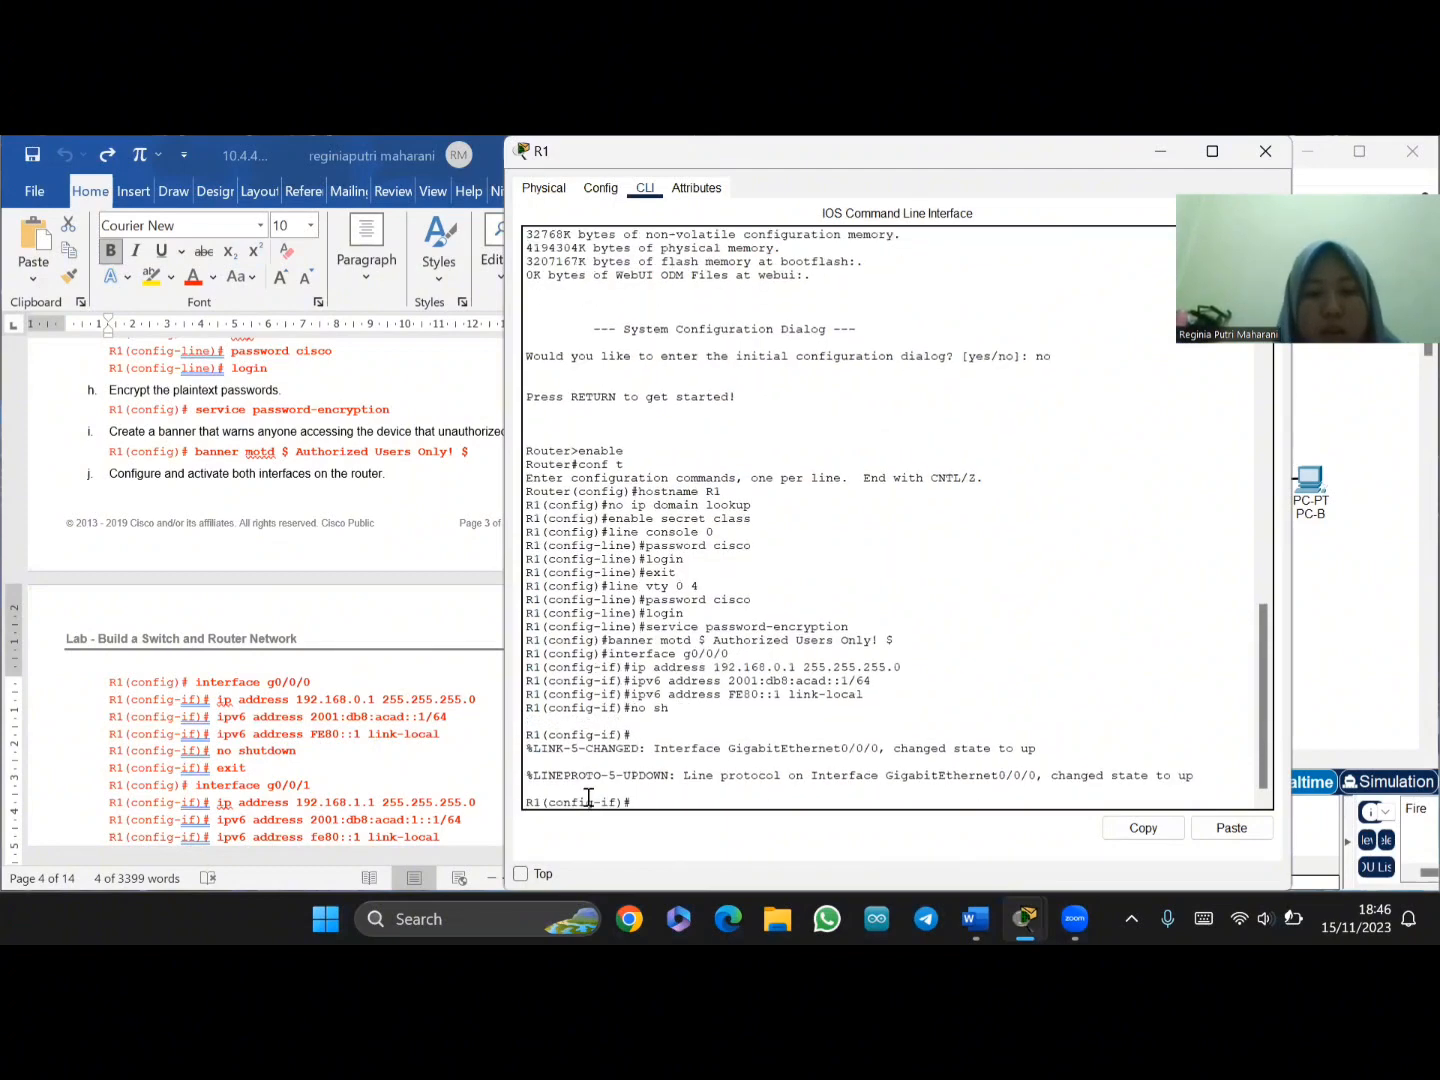
text(eixt)
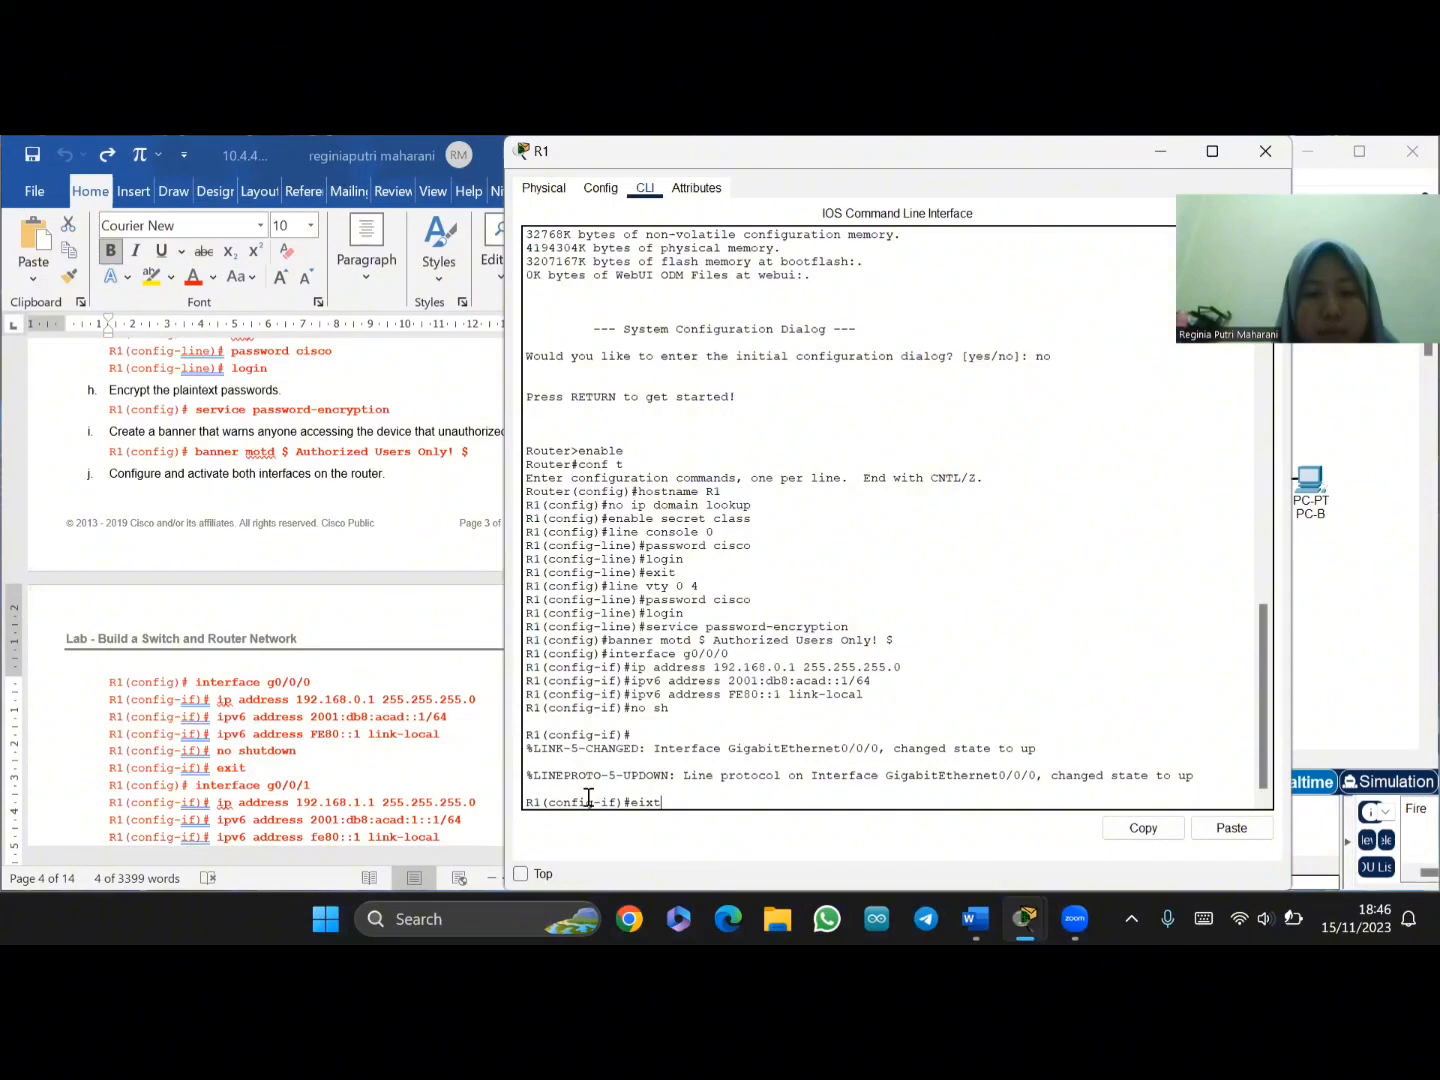
key(Return)
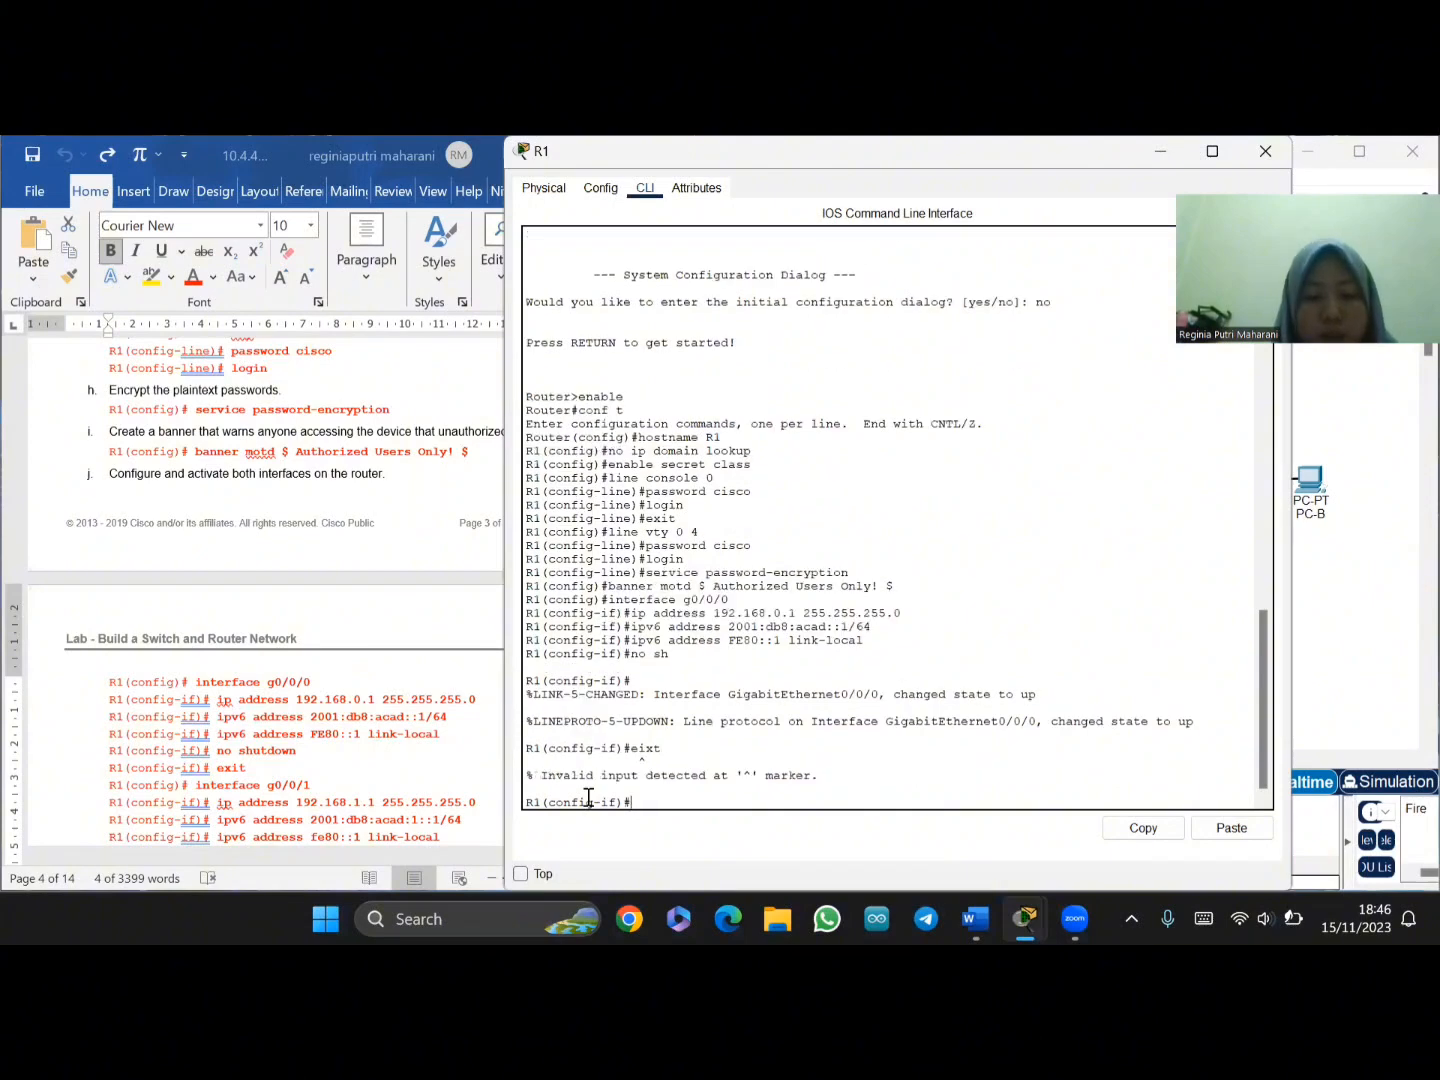
text(exit)
key(Return)
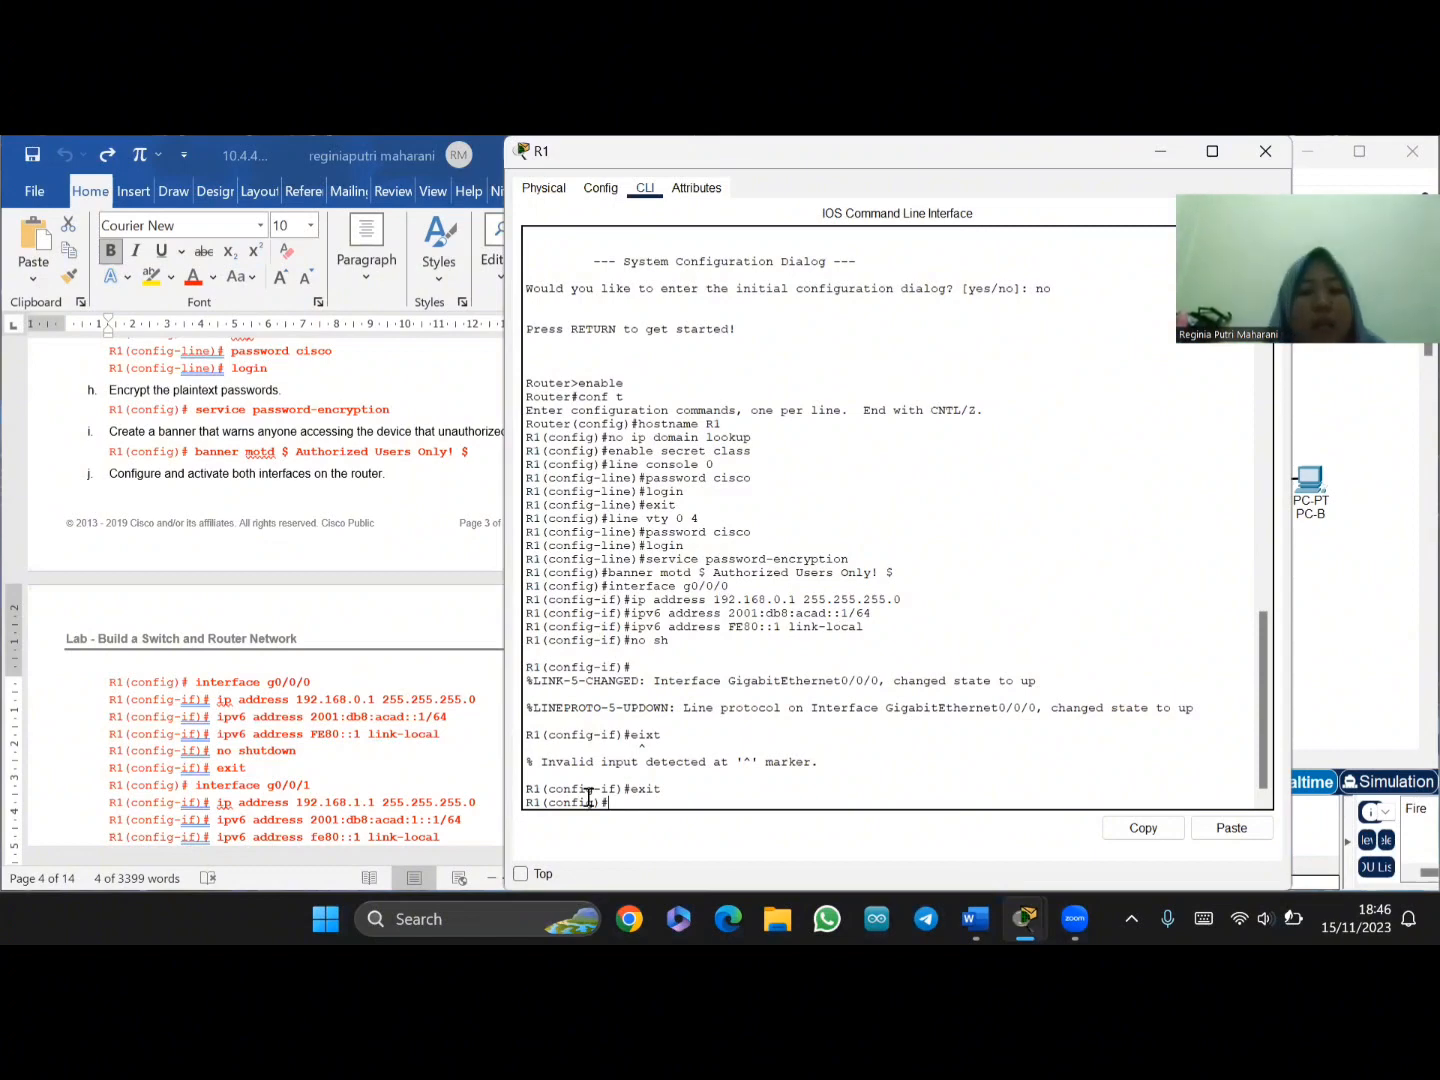
- Paste 'interface g0/0/1' into R1 to configure that interface
scroll(278, 716, down, 2)
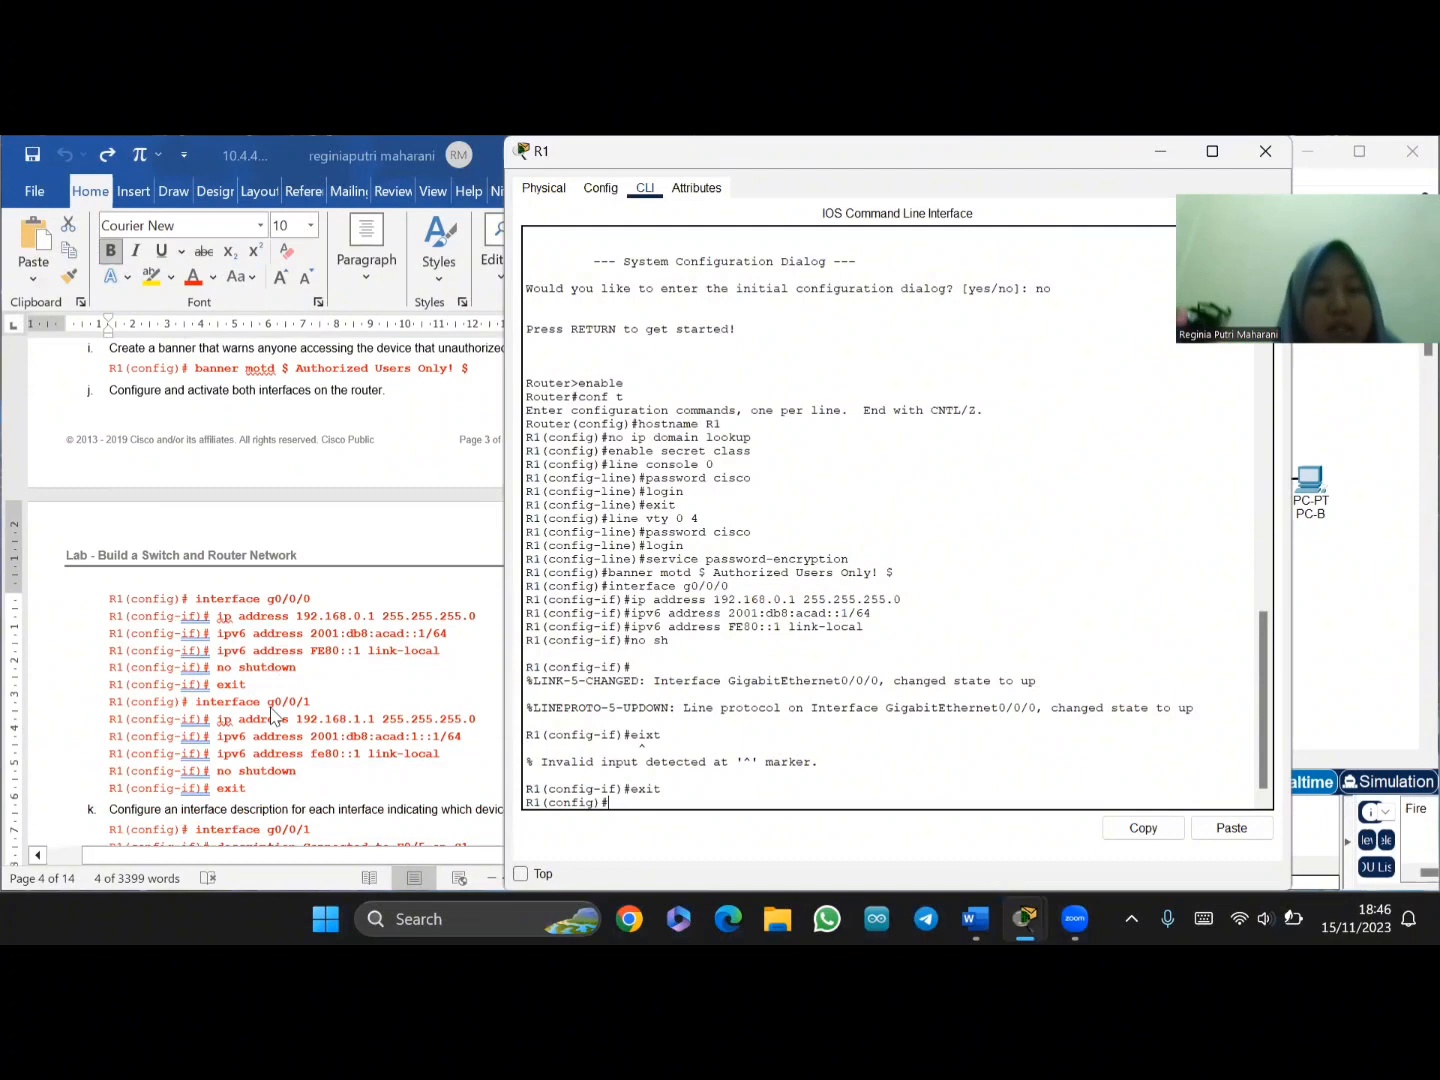
click(194, 708)
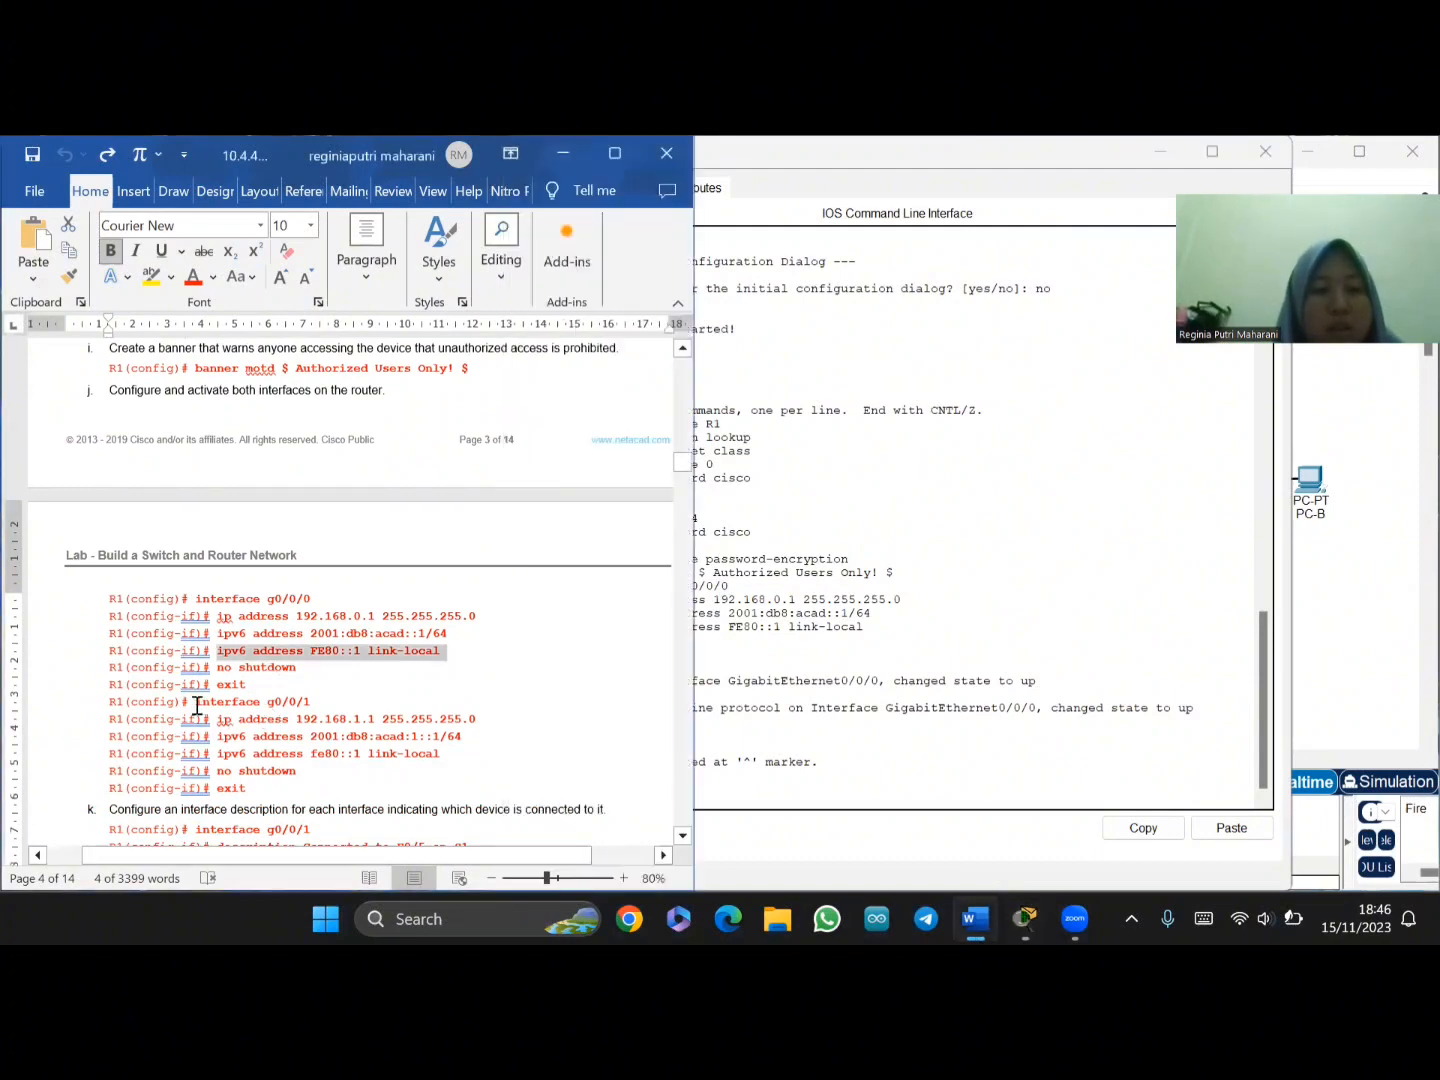
drag(197, 704, 324, 700)
key(ctrl+c)
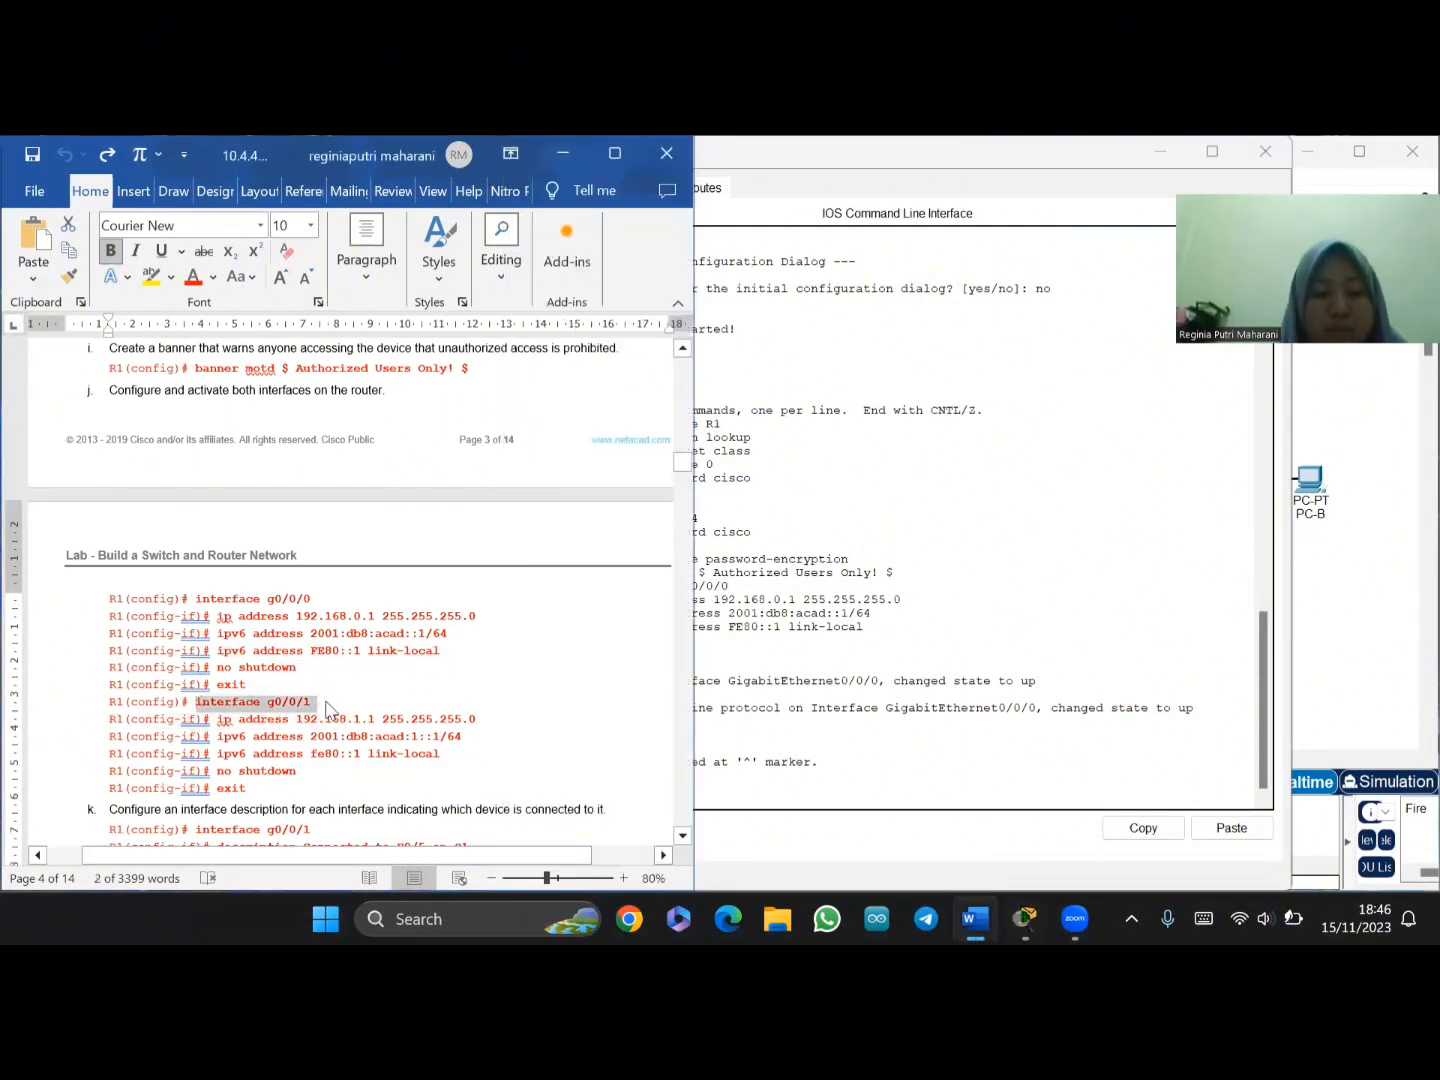
click(700, 815)
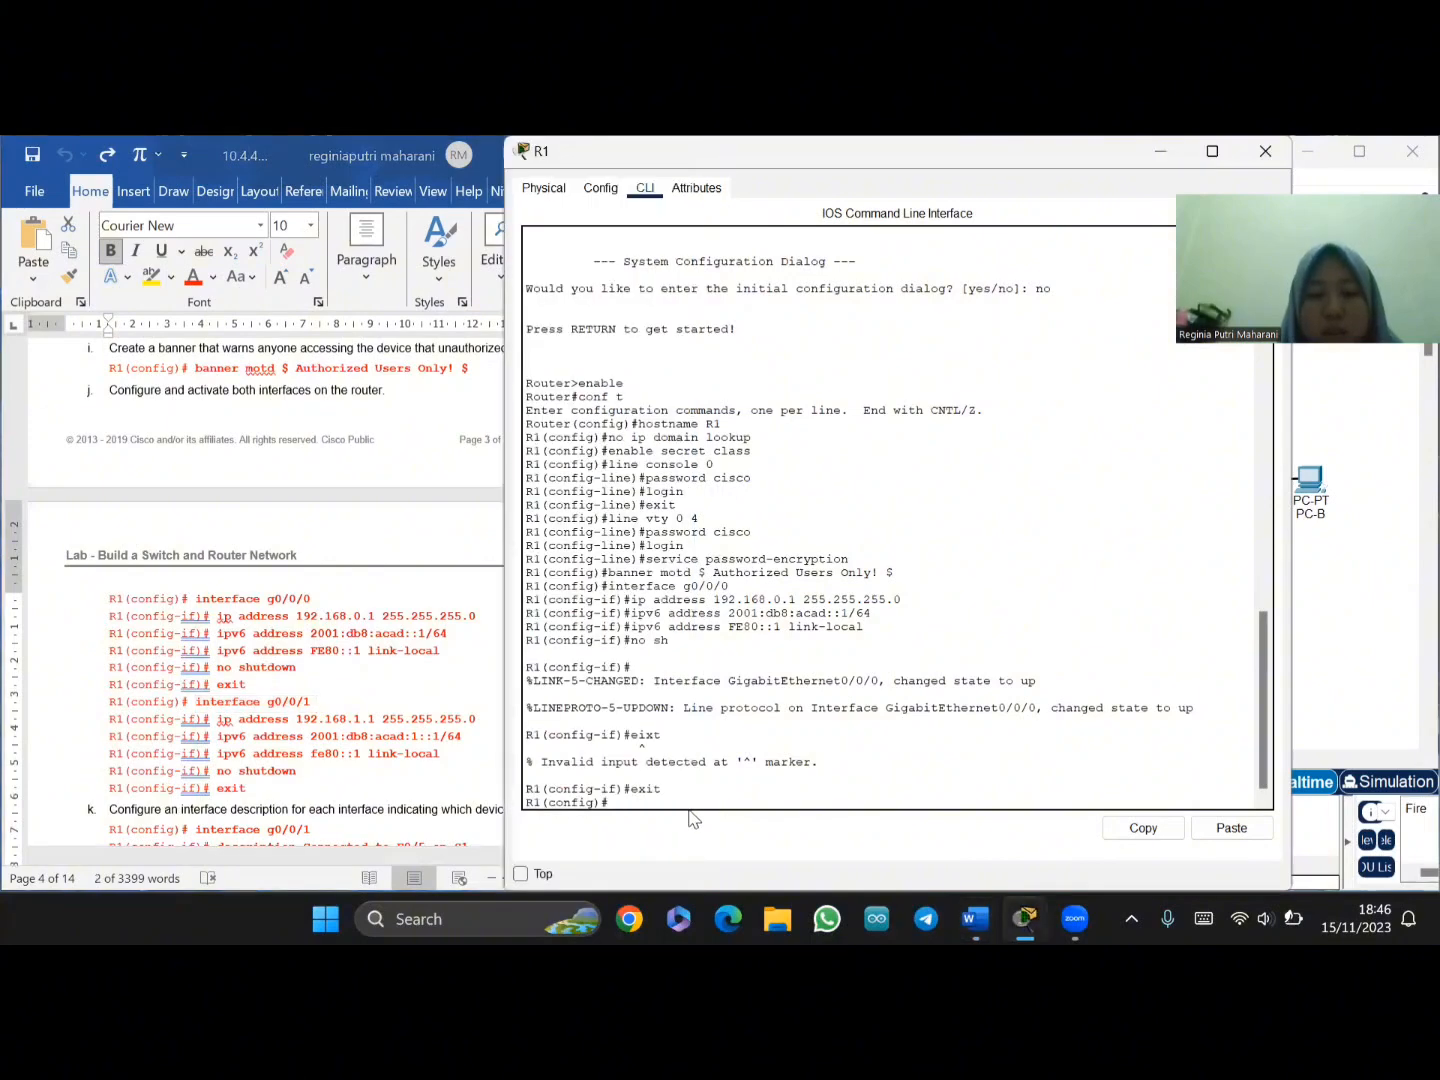
right_click(627, 806)
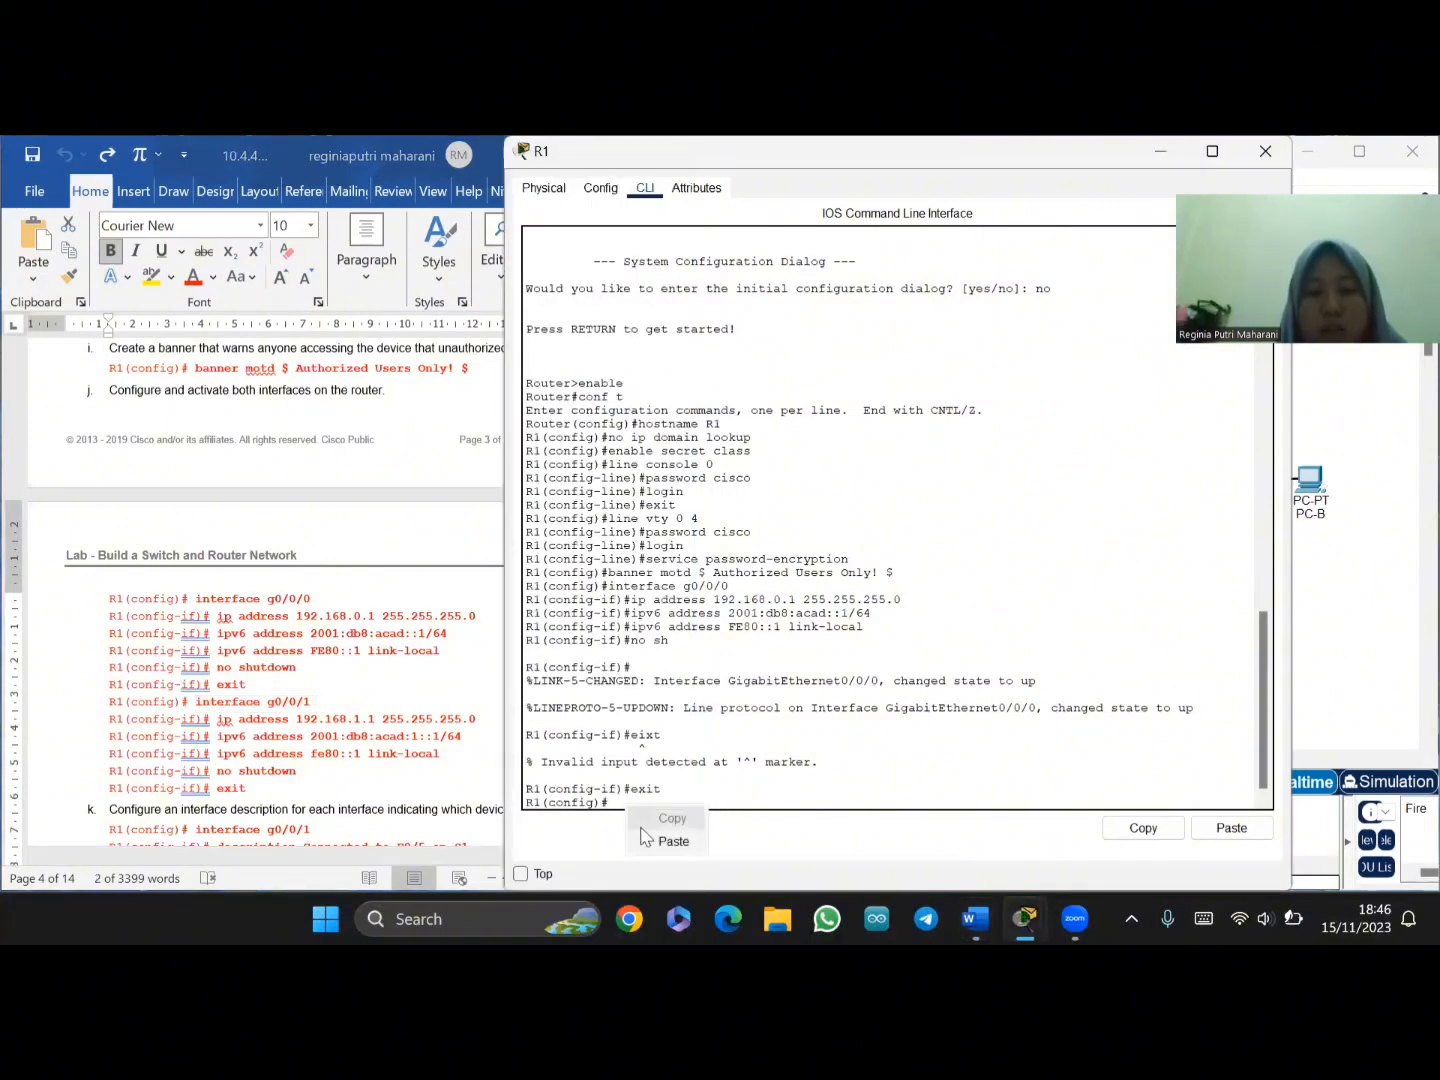
click(665, 841)
key(Return)
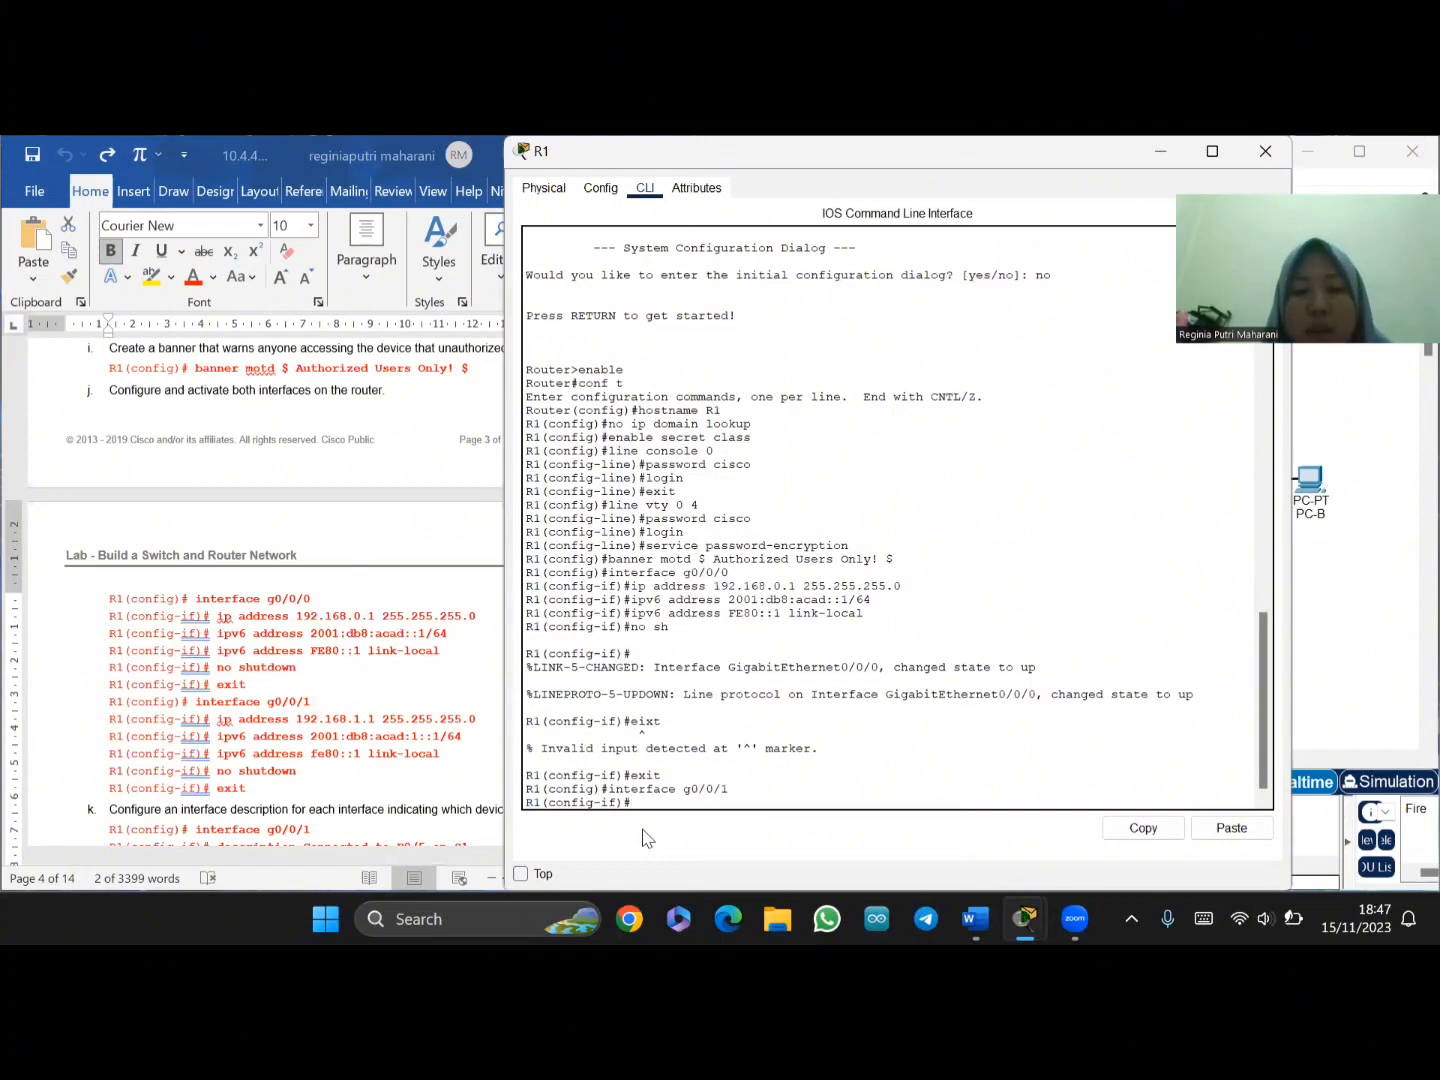
- Give g0/0/1 IPv4 192.168.1.1/24 and IPv6 2001:db8:acad:1::1/64
click(226, 721)
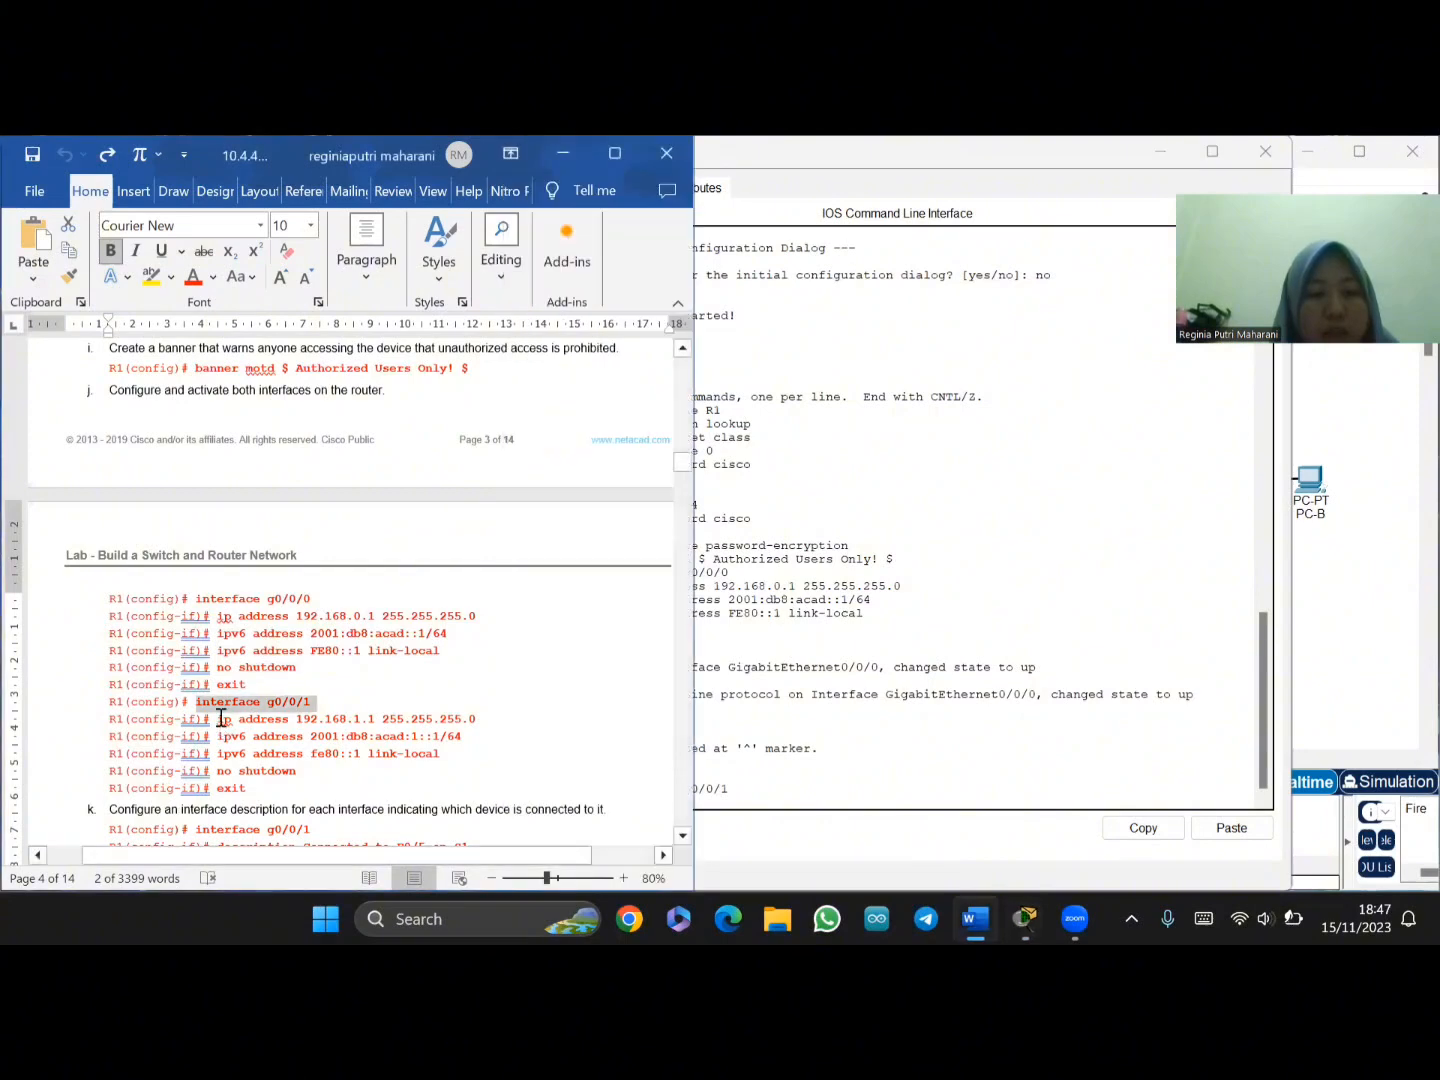
drag(218, 720, 484, 722)
key(ctrl+c)
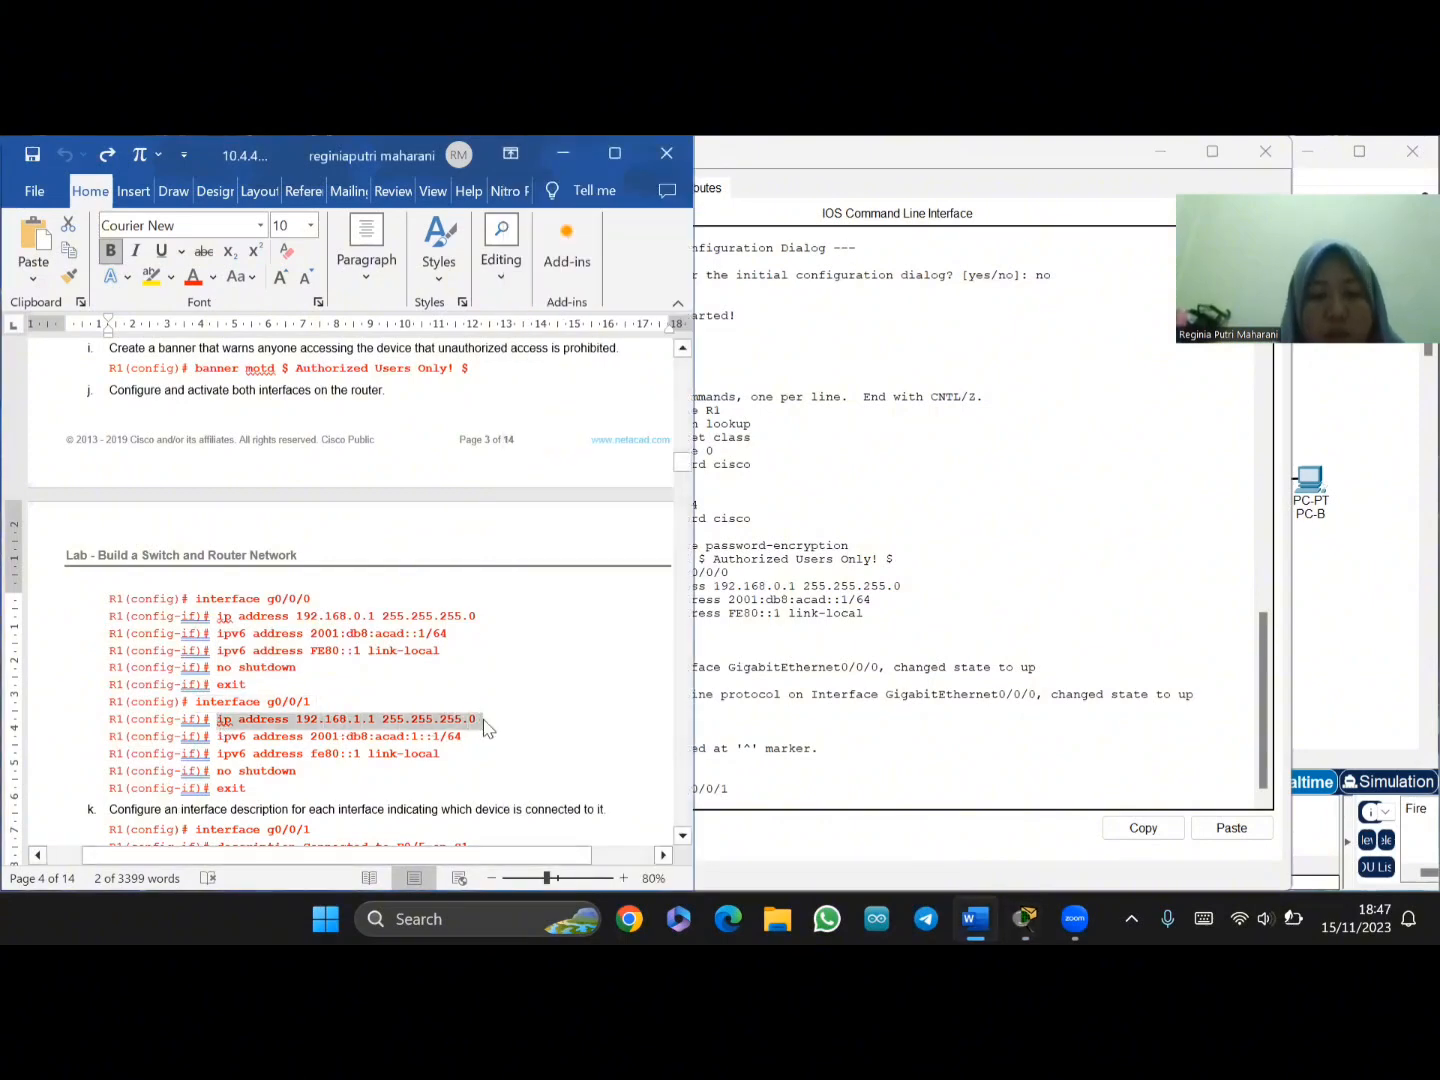
click(744, 824)
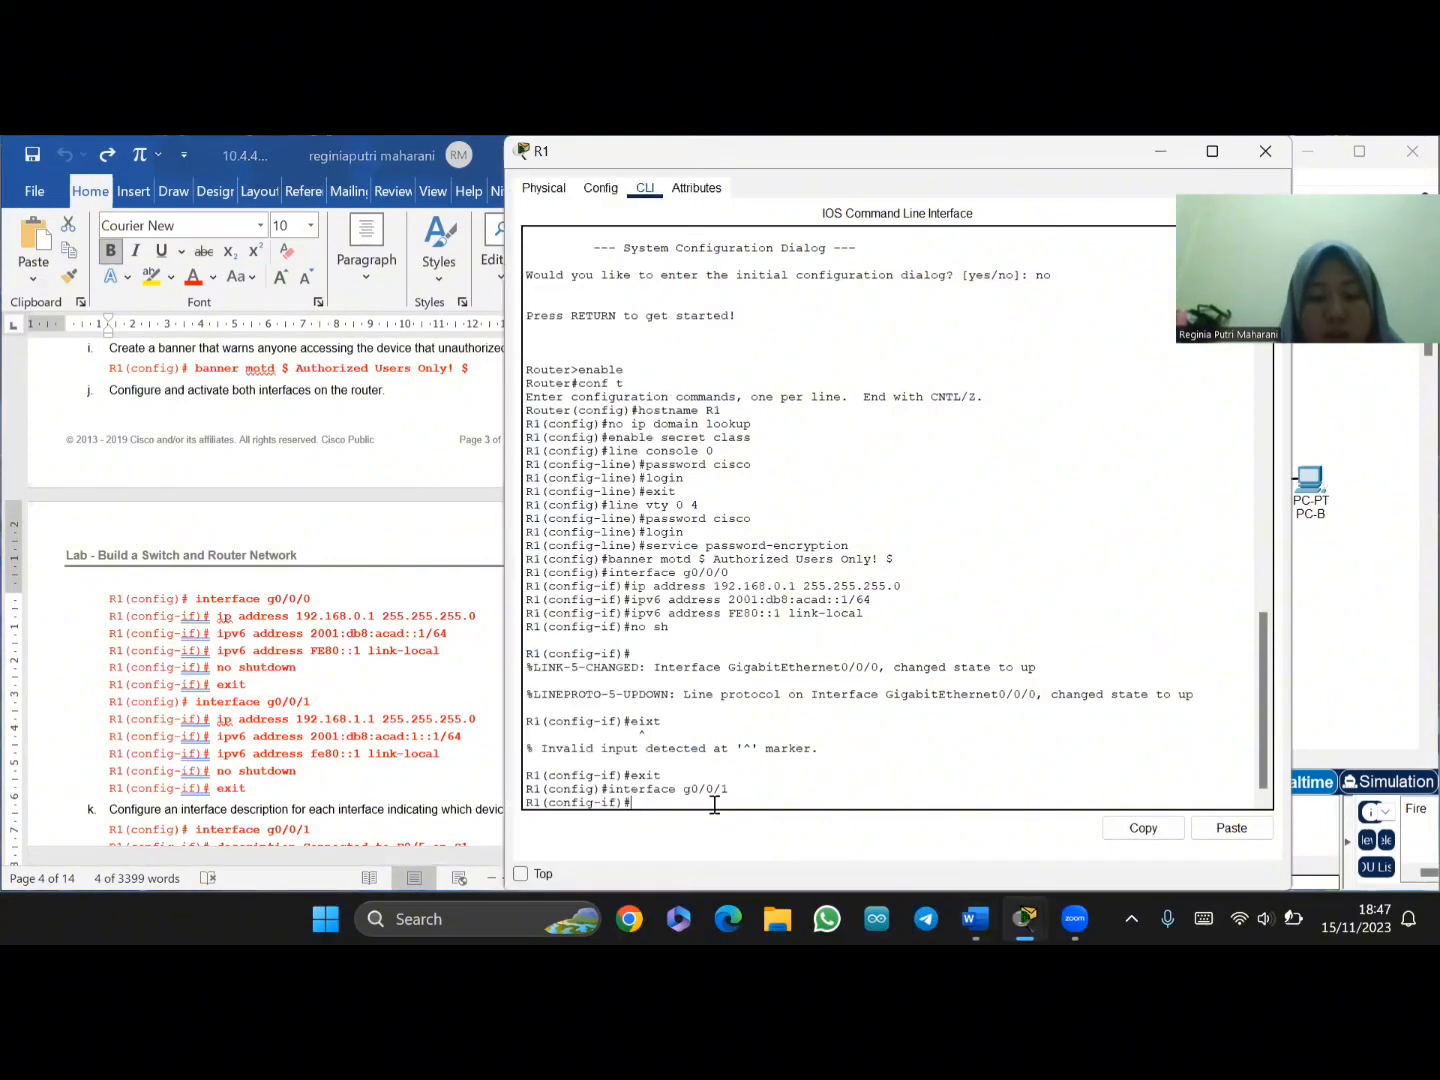
right_click(722, 808)
click(760, 842)
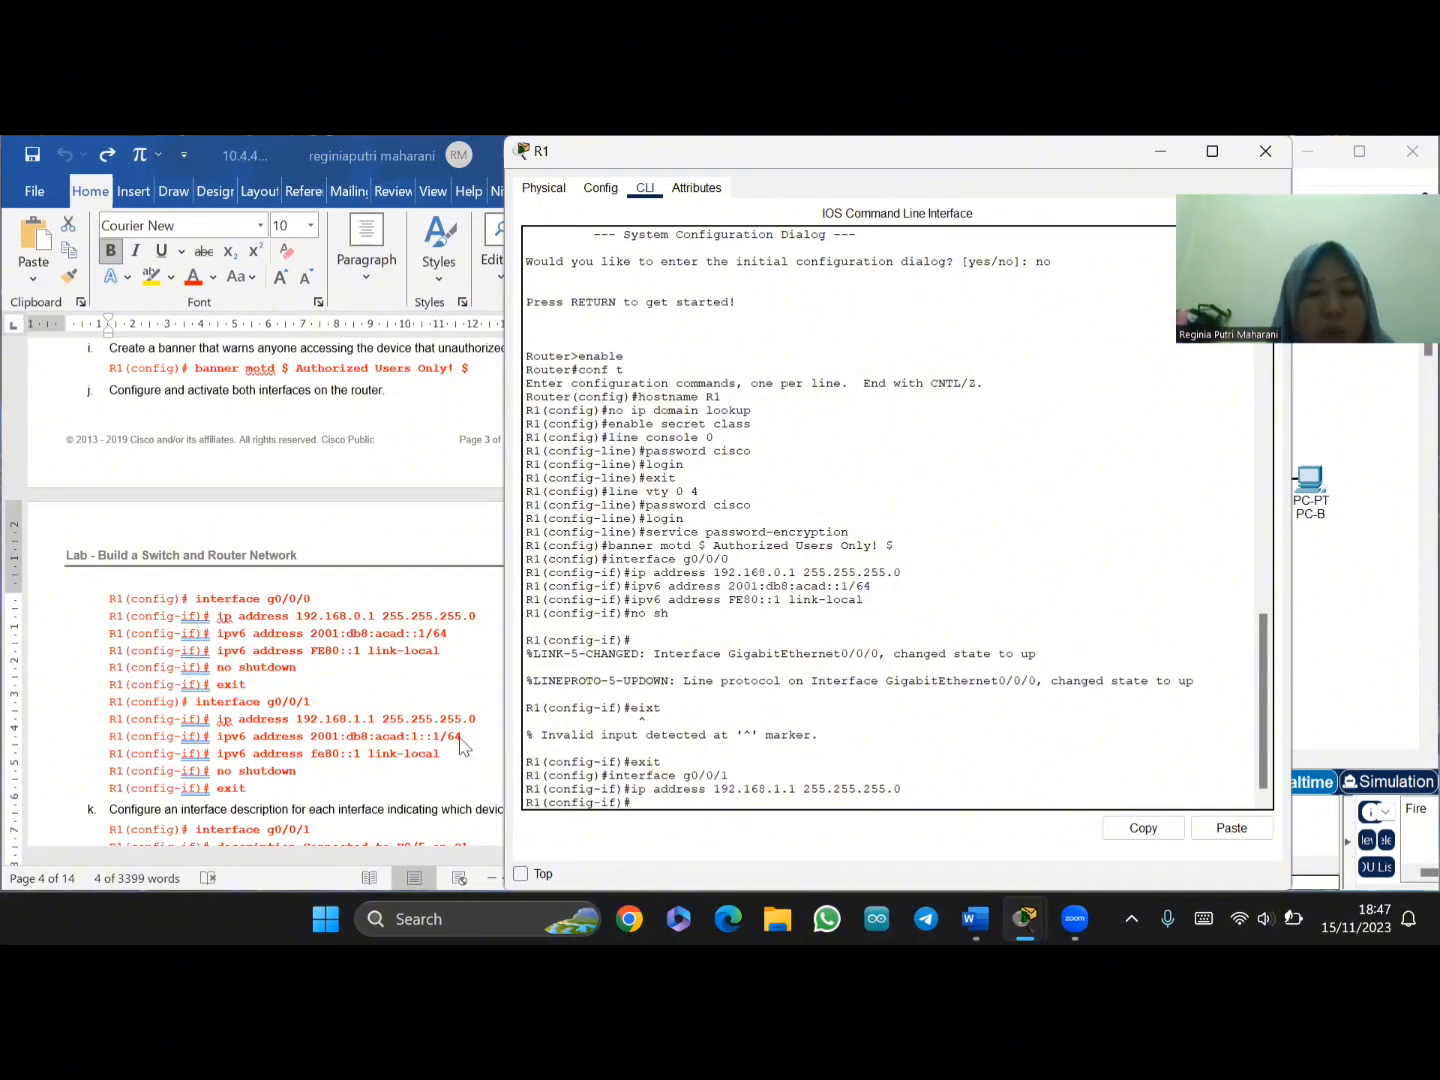
drag(233, 740, 463, 737)
key(ctrl+c)
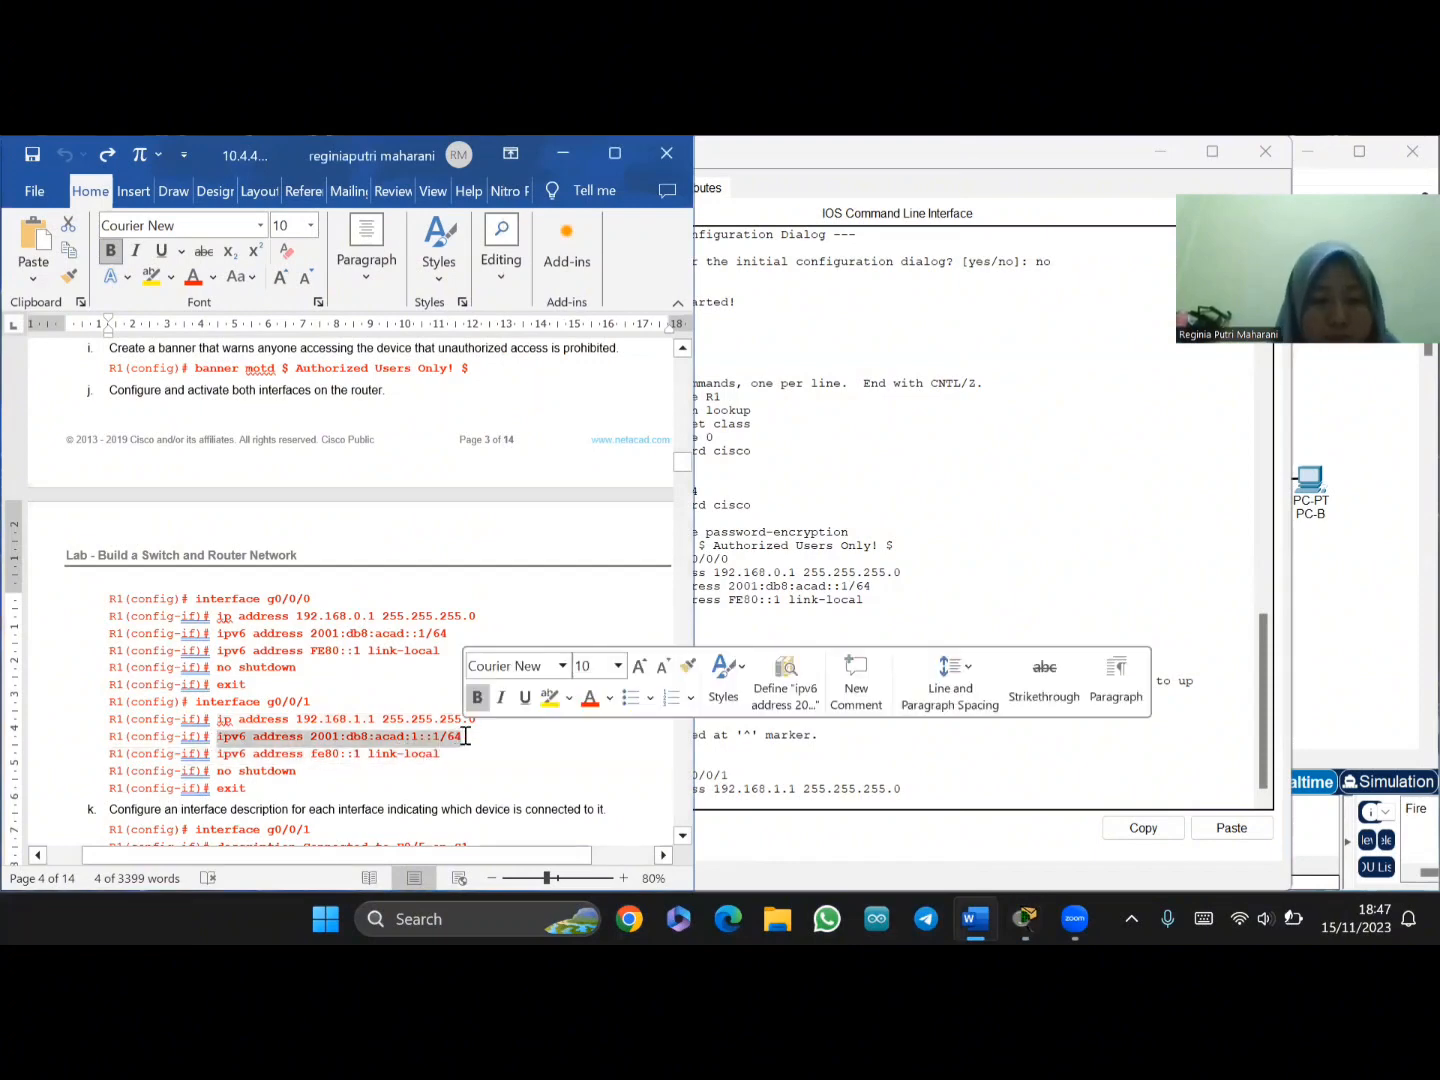
click(781, 797)
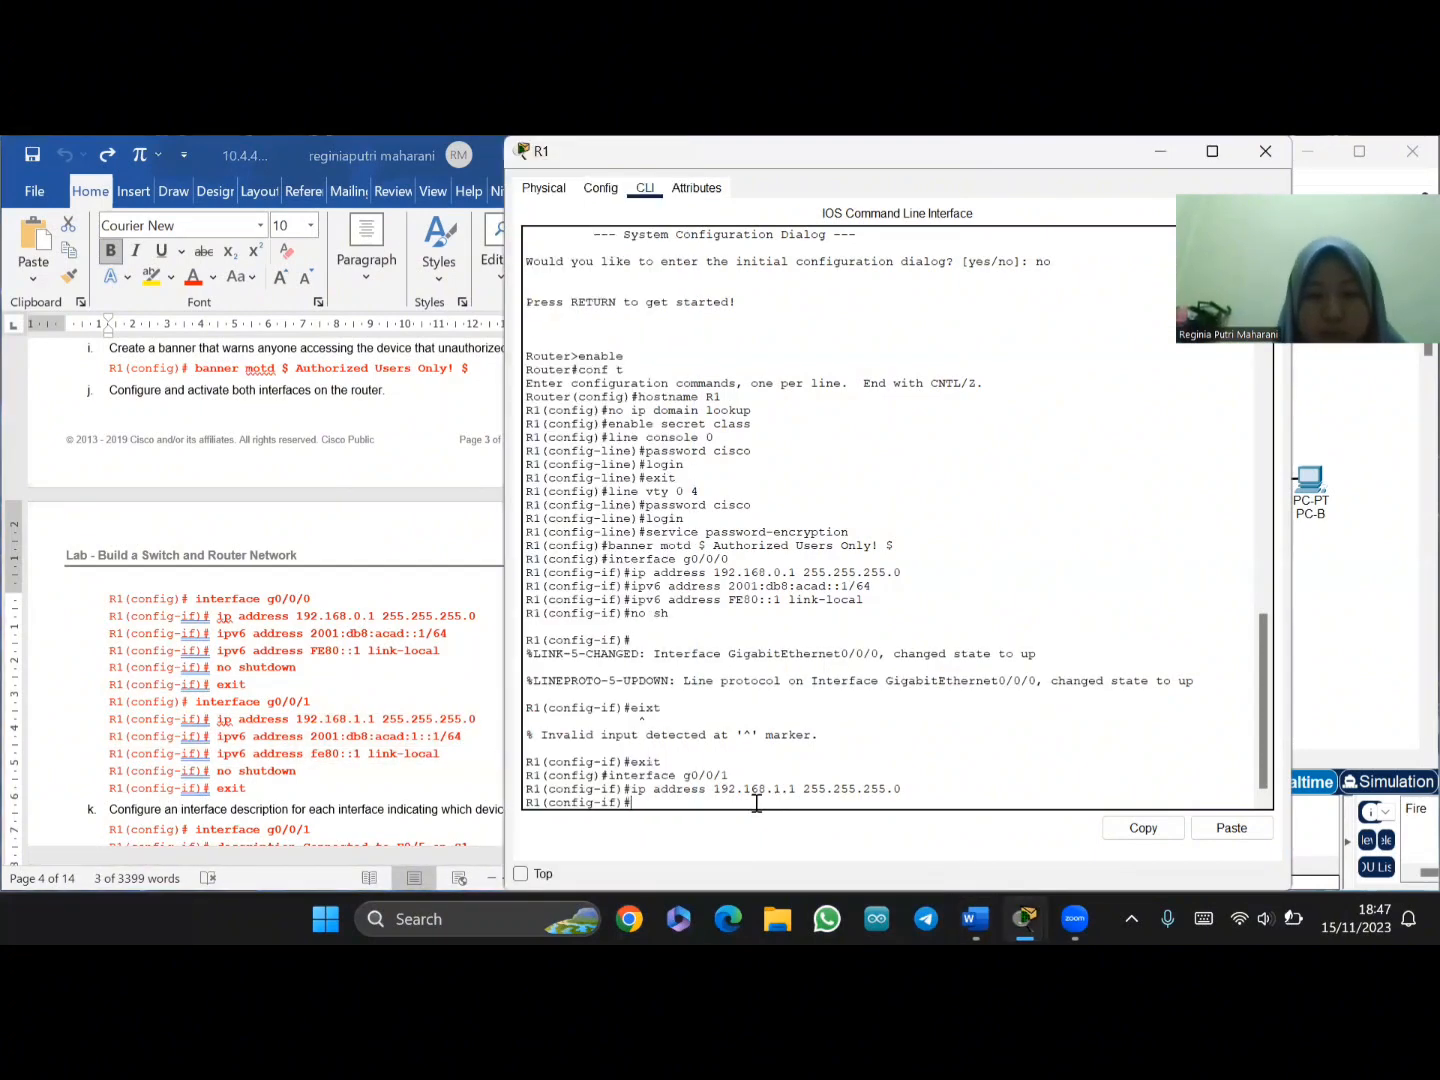
right_click(733, 803)
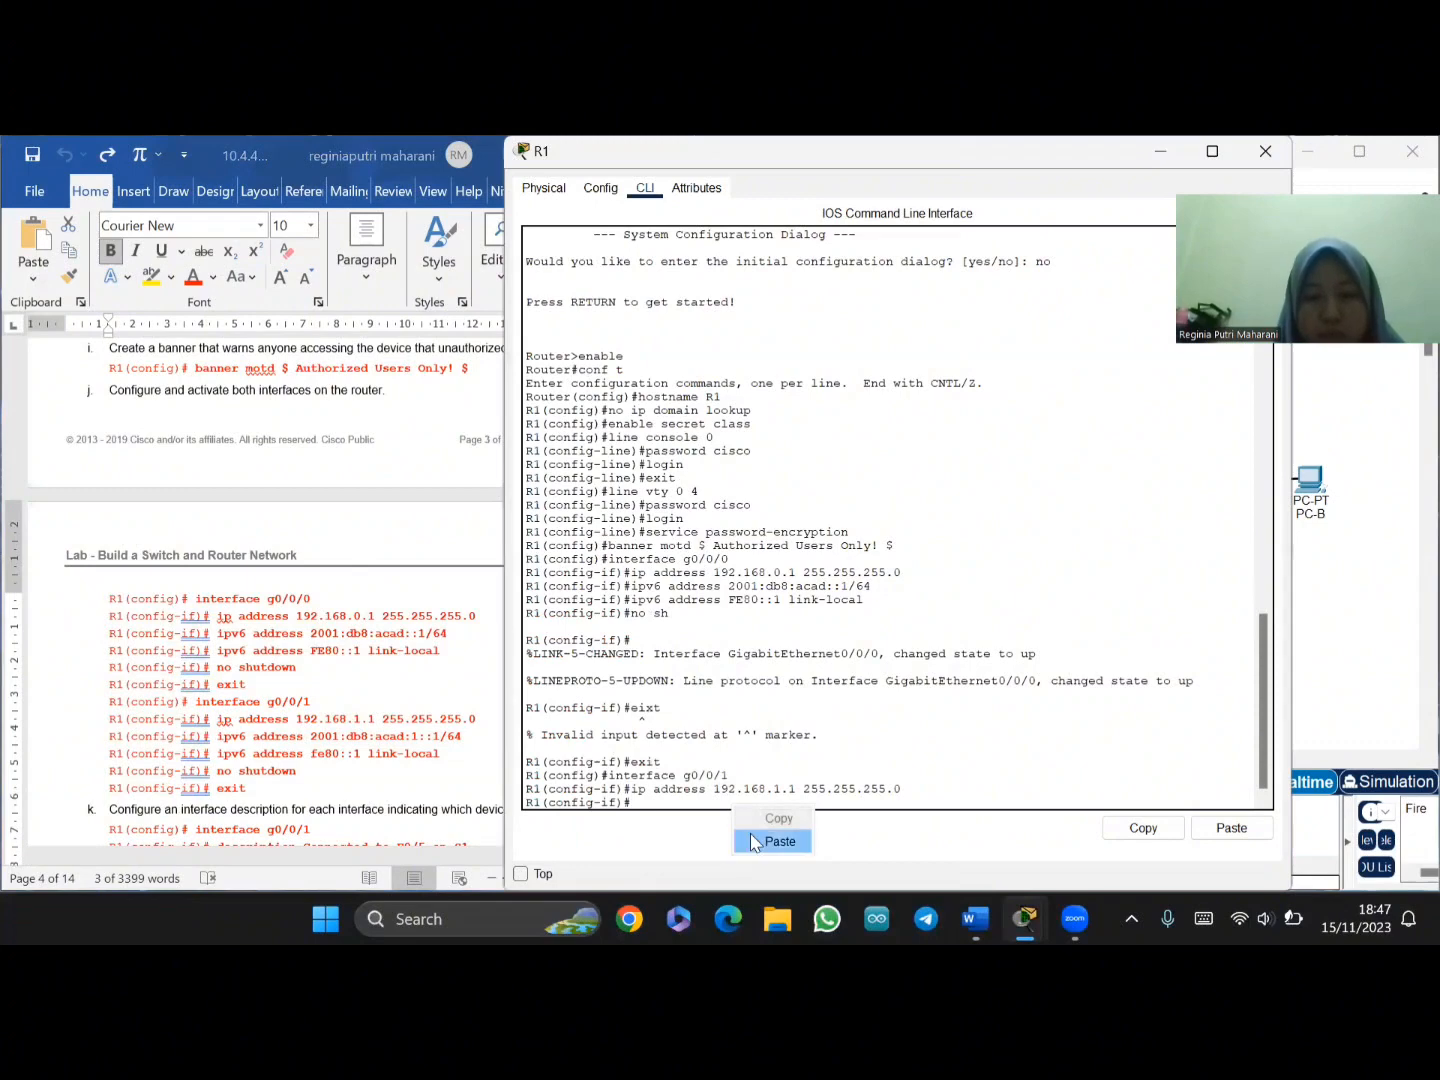
click(751, 840)
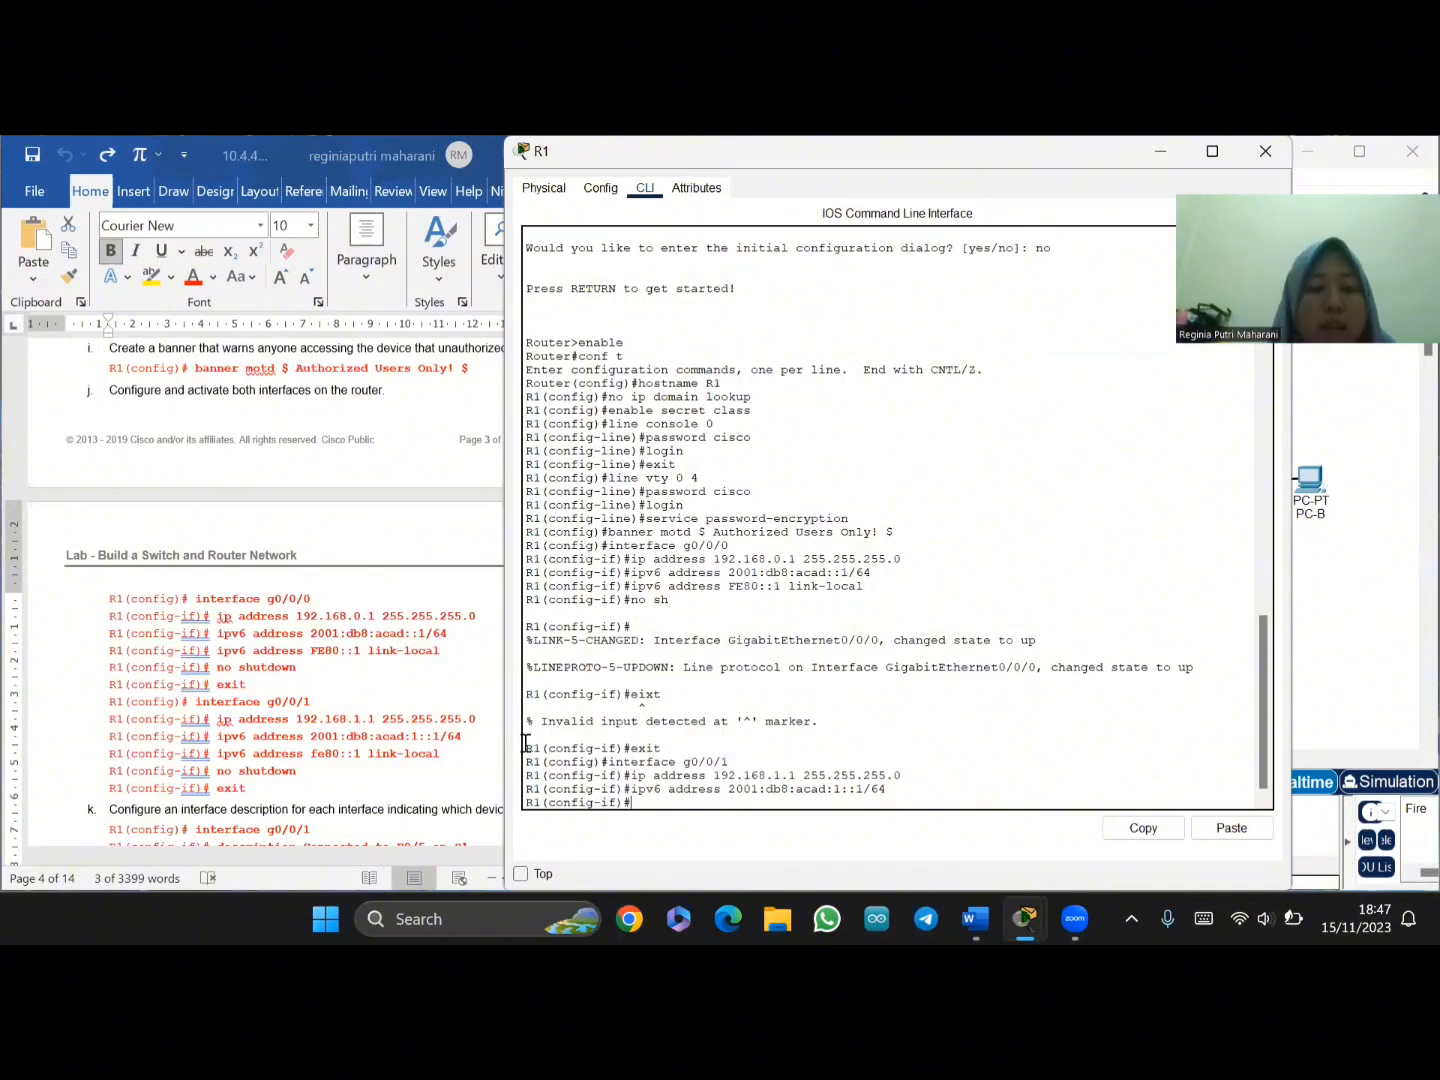
- Add link-local fe80::1 to g0/0/1, bring it up with 'no sh', and exit
click(219, 752)
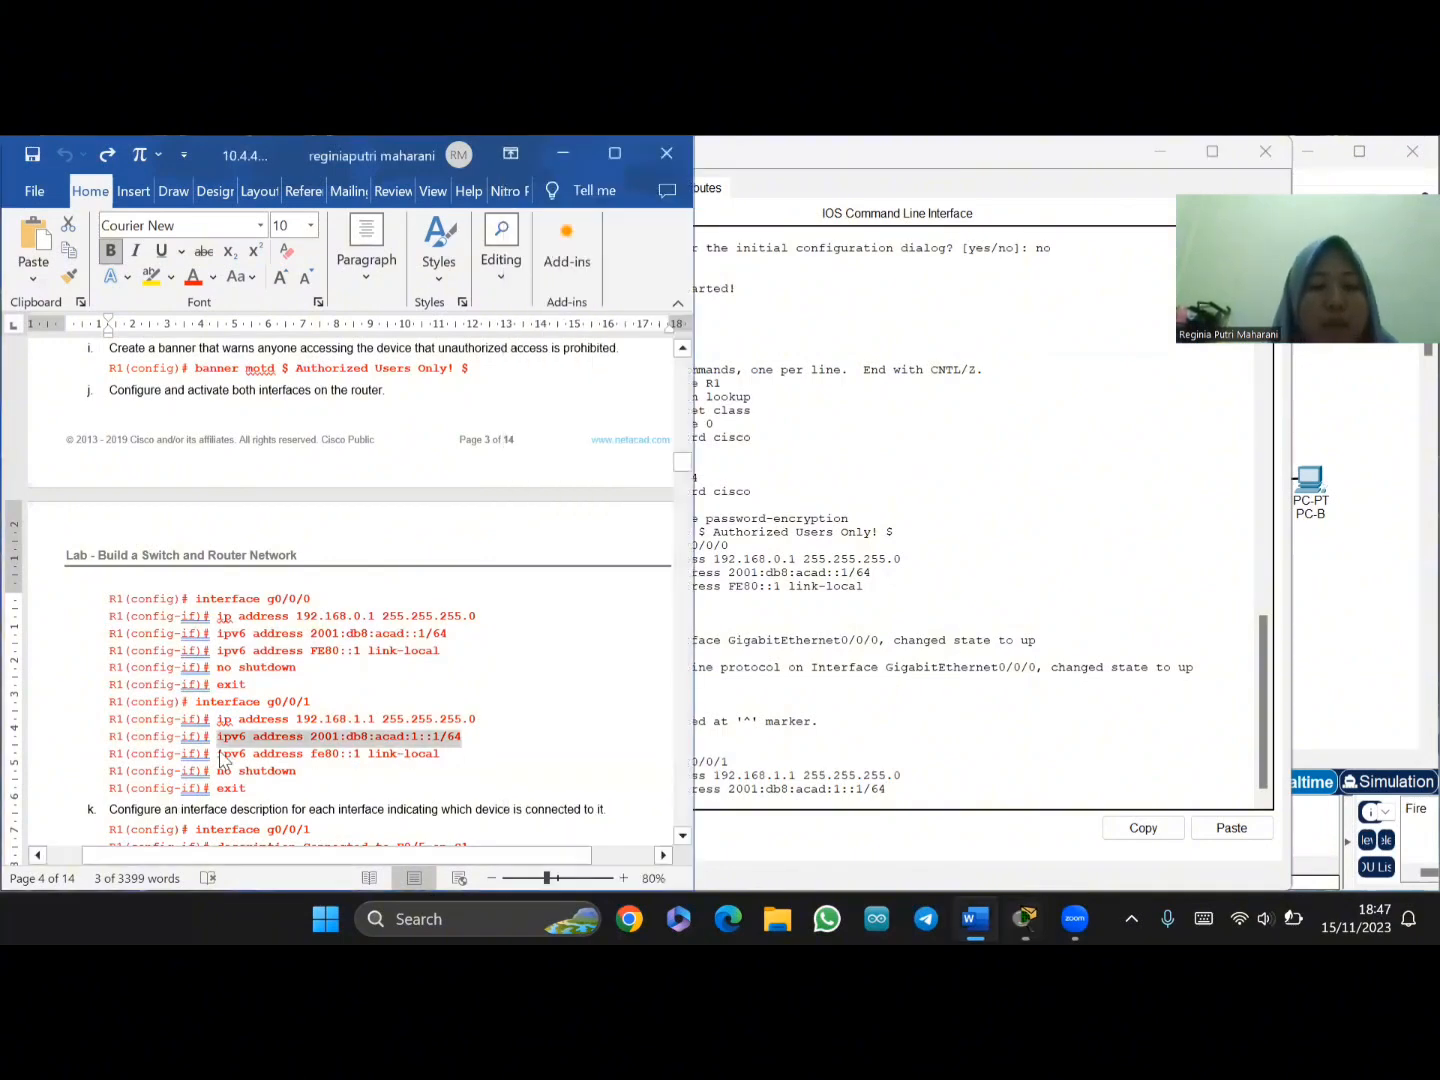
drag(219, 755, 438, 758)
key(ctrl+c)
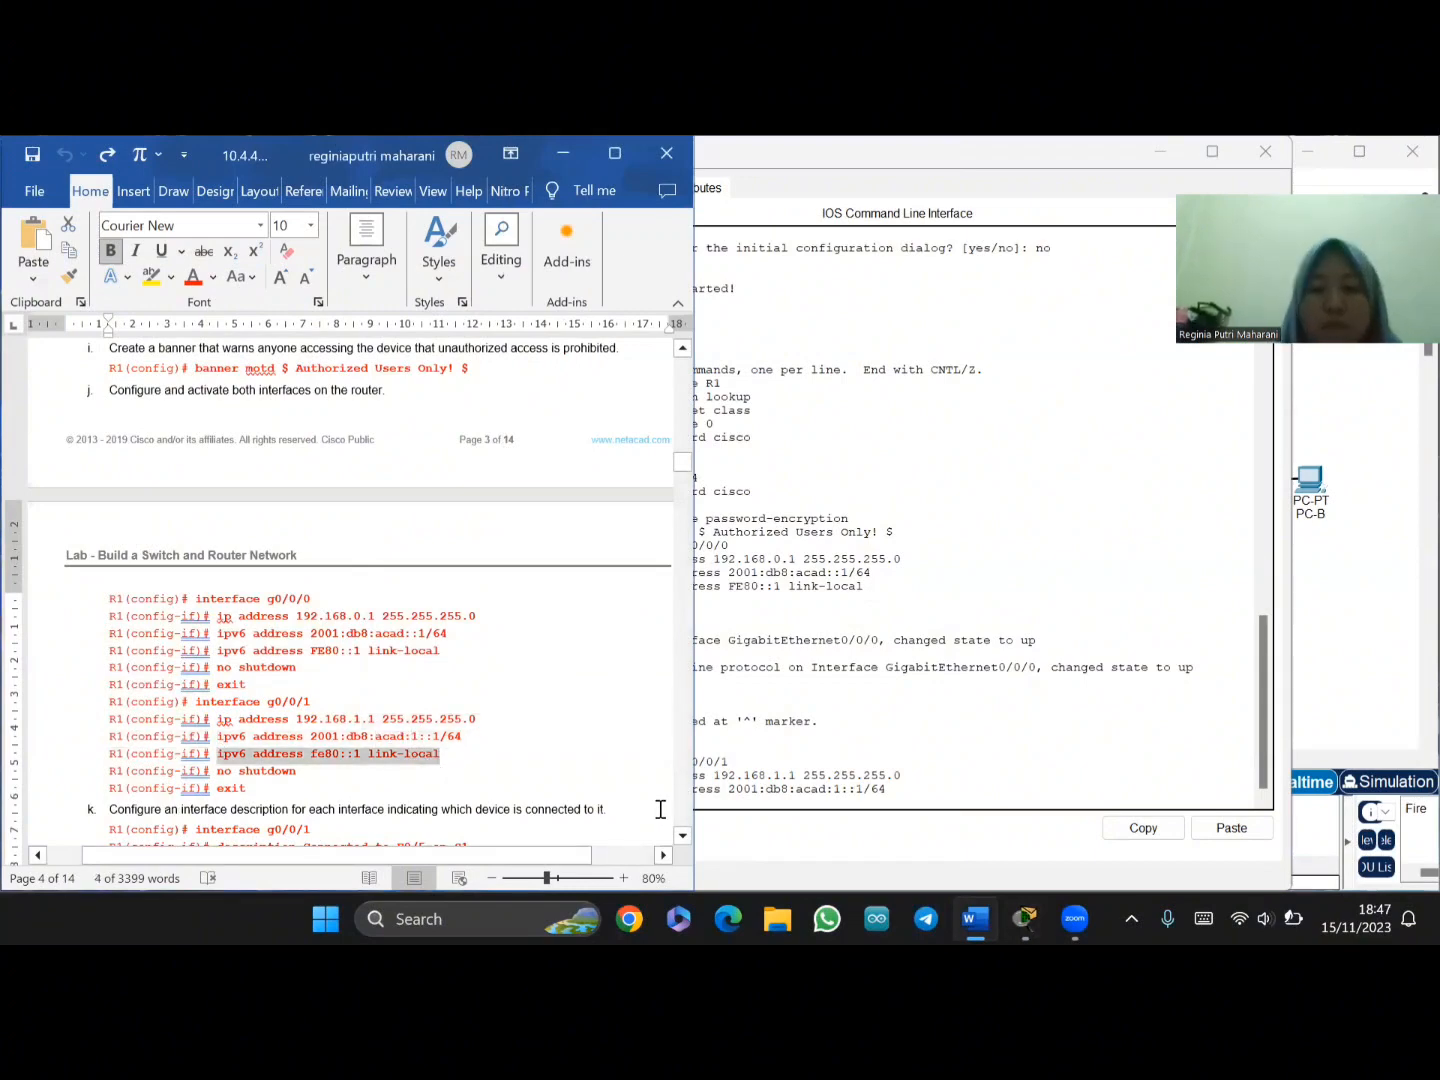
click(709, 805)
right_click(710, 806)
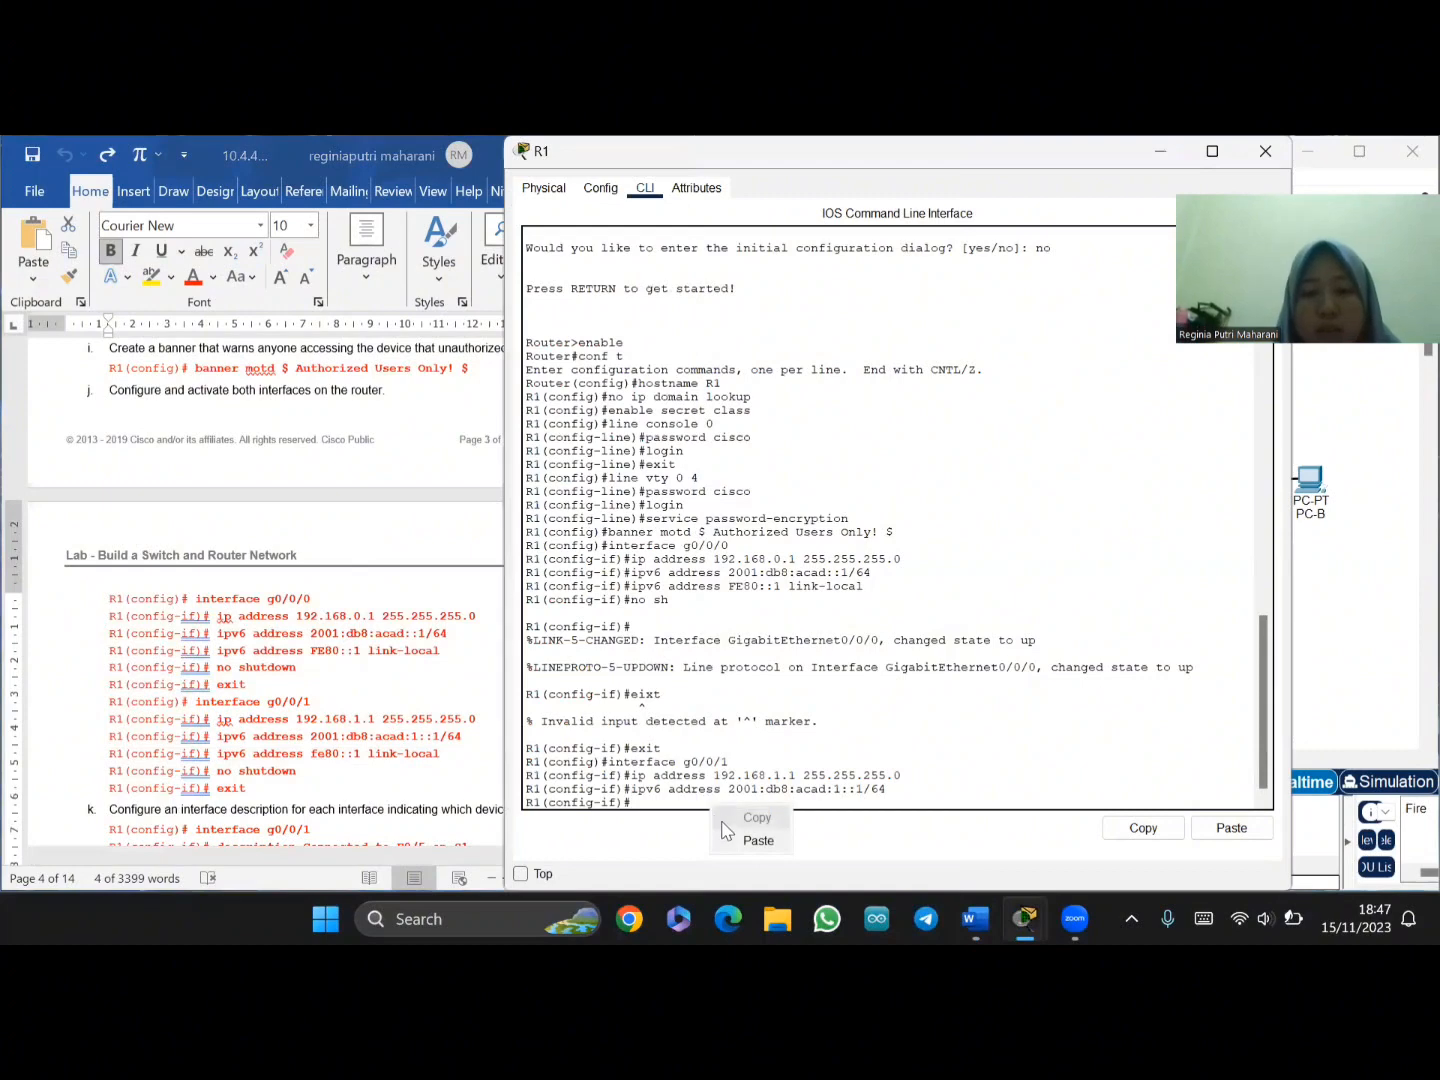
click(745, 841)
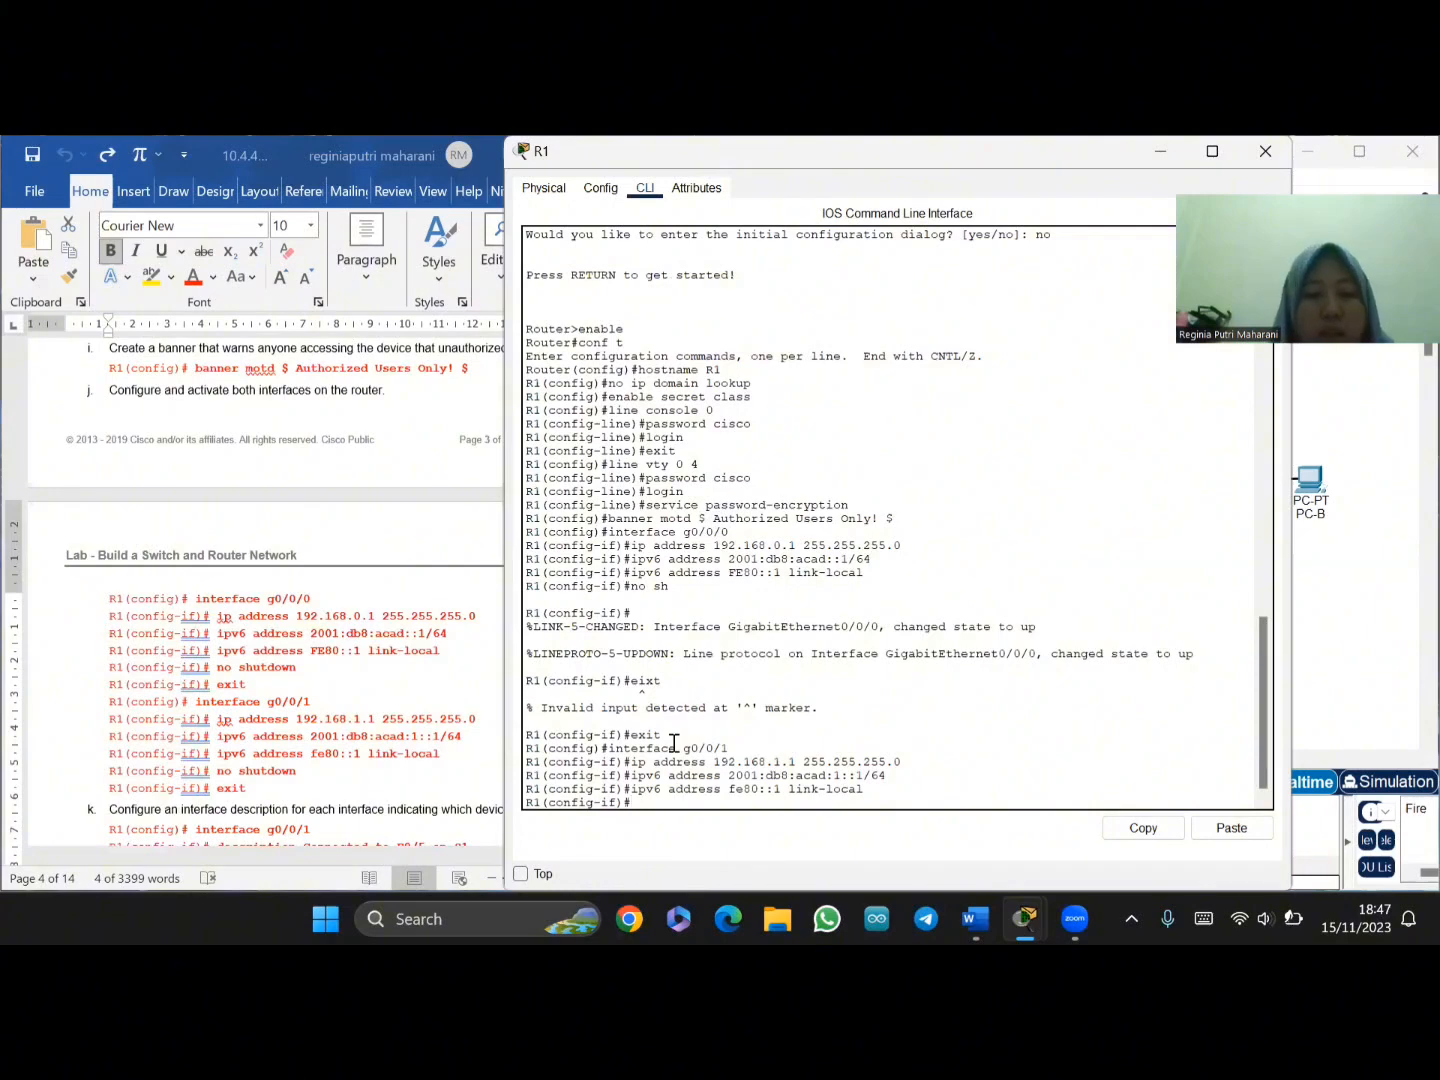
text(no sh)
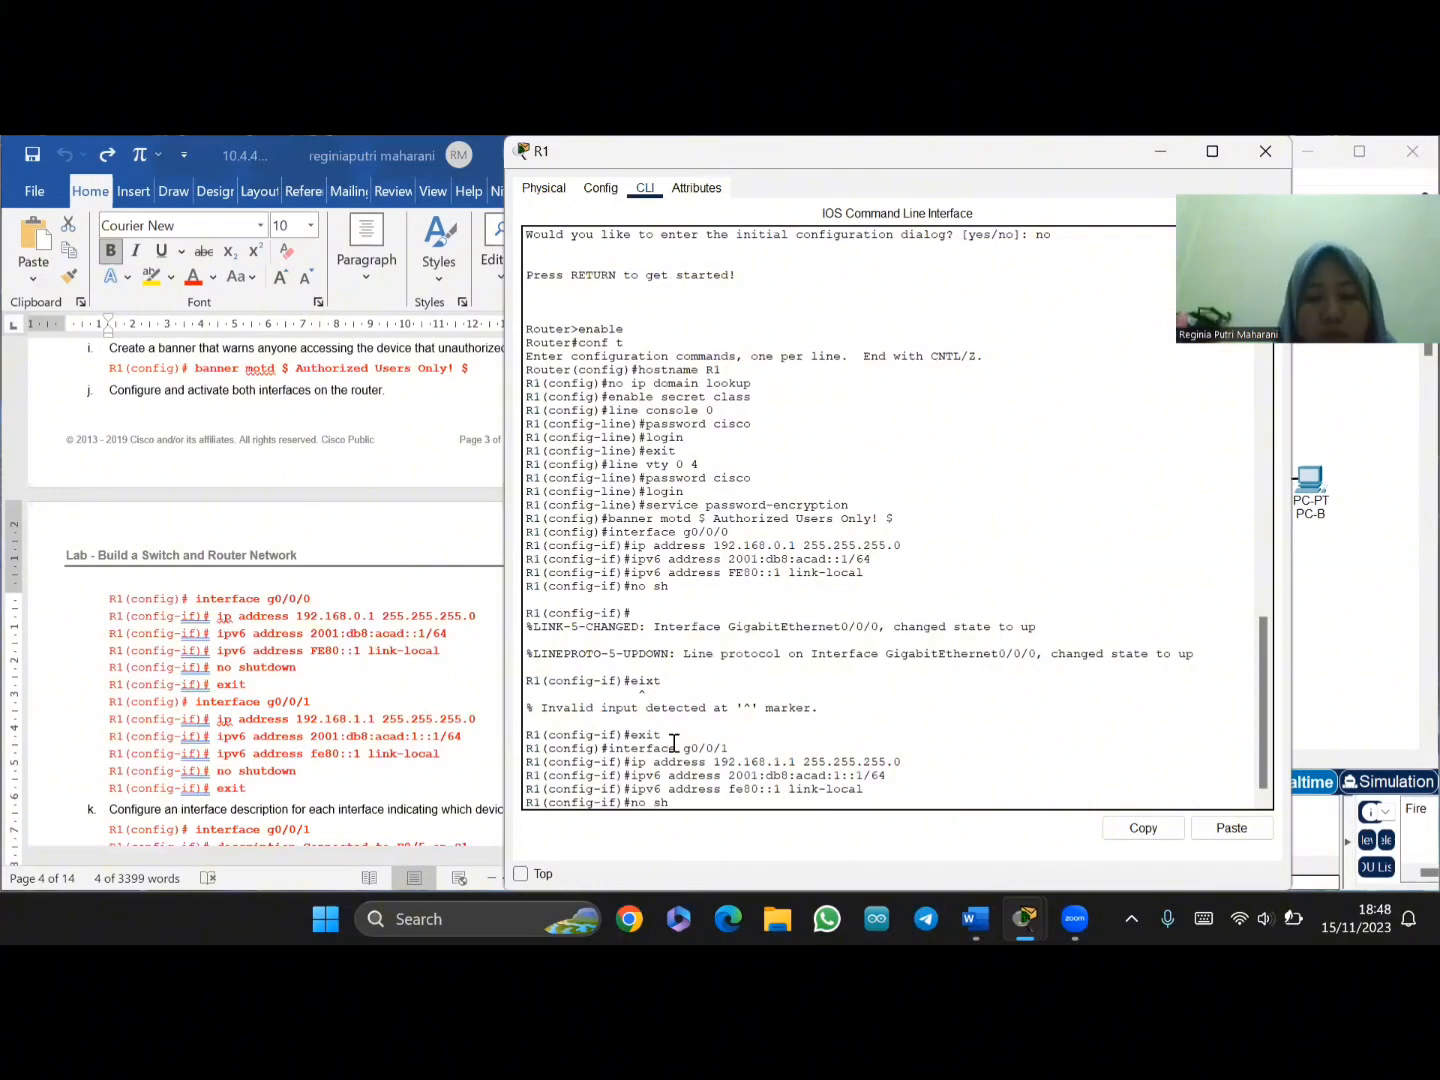
key(Return)
key(Return)
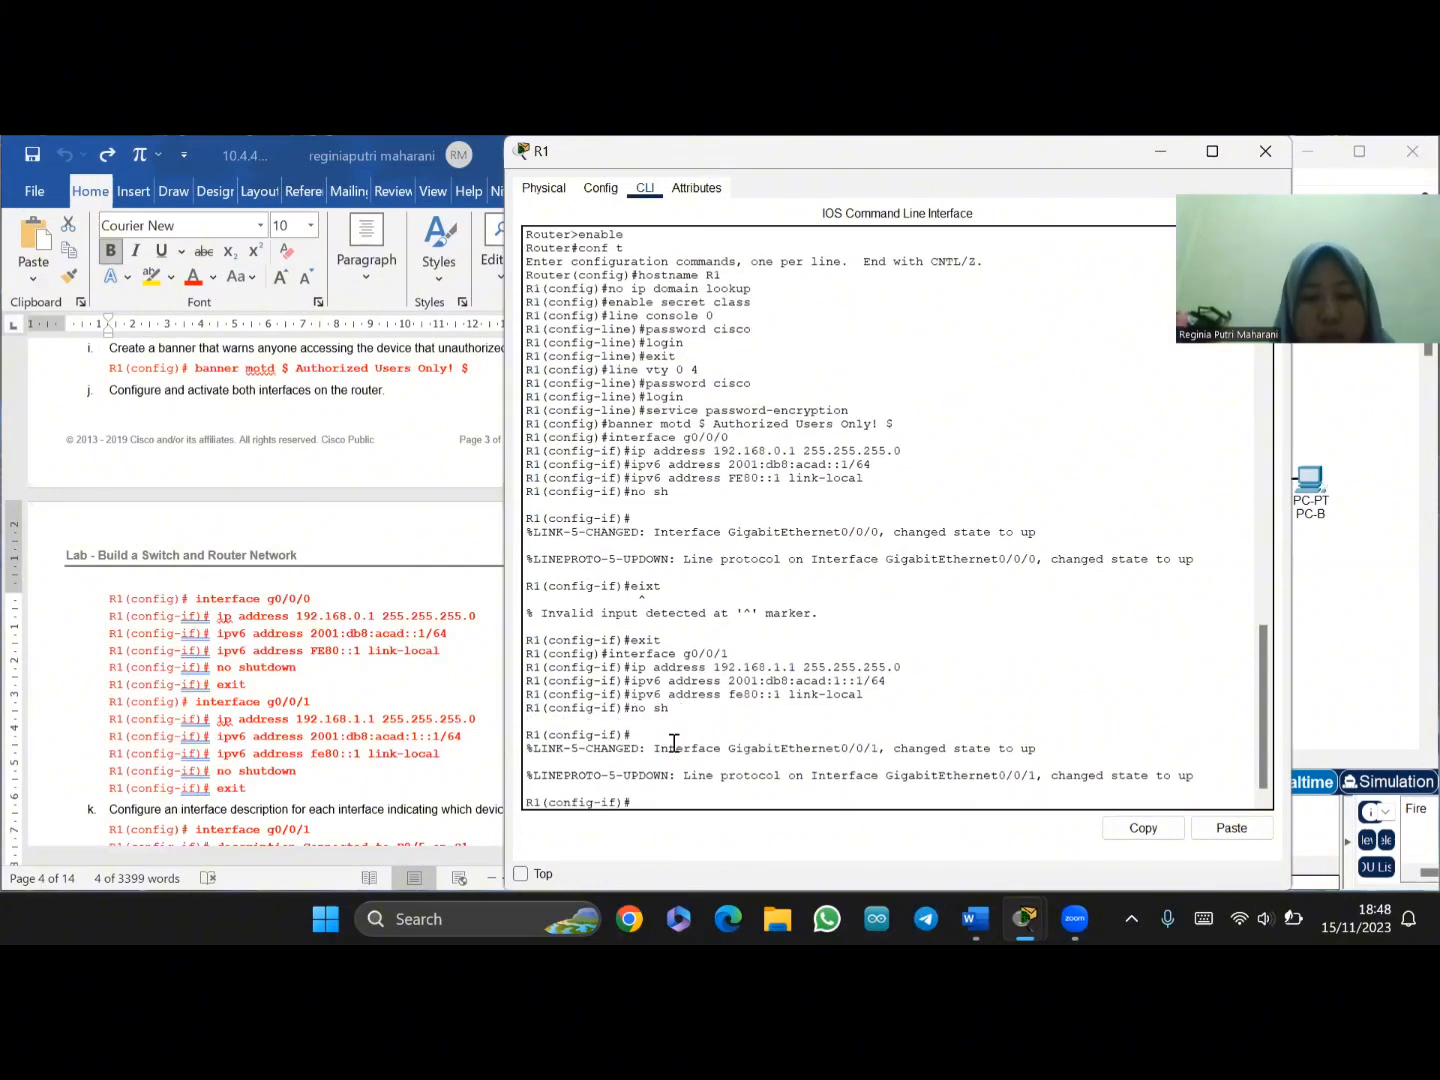
text(exit)
key(Return)
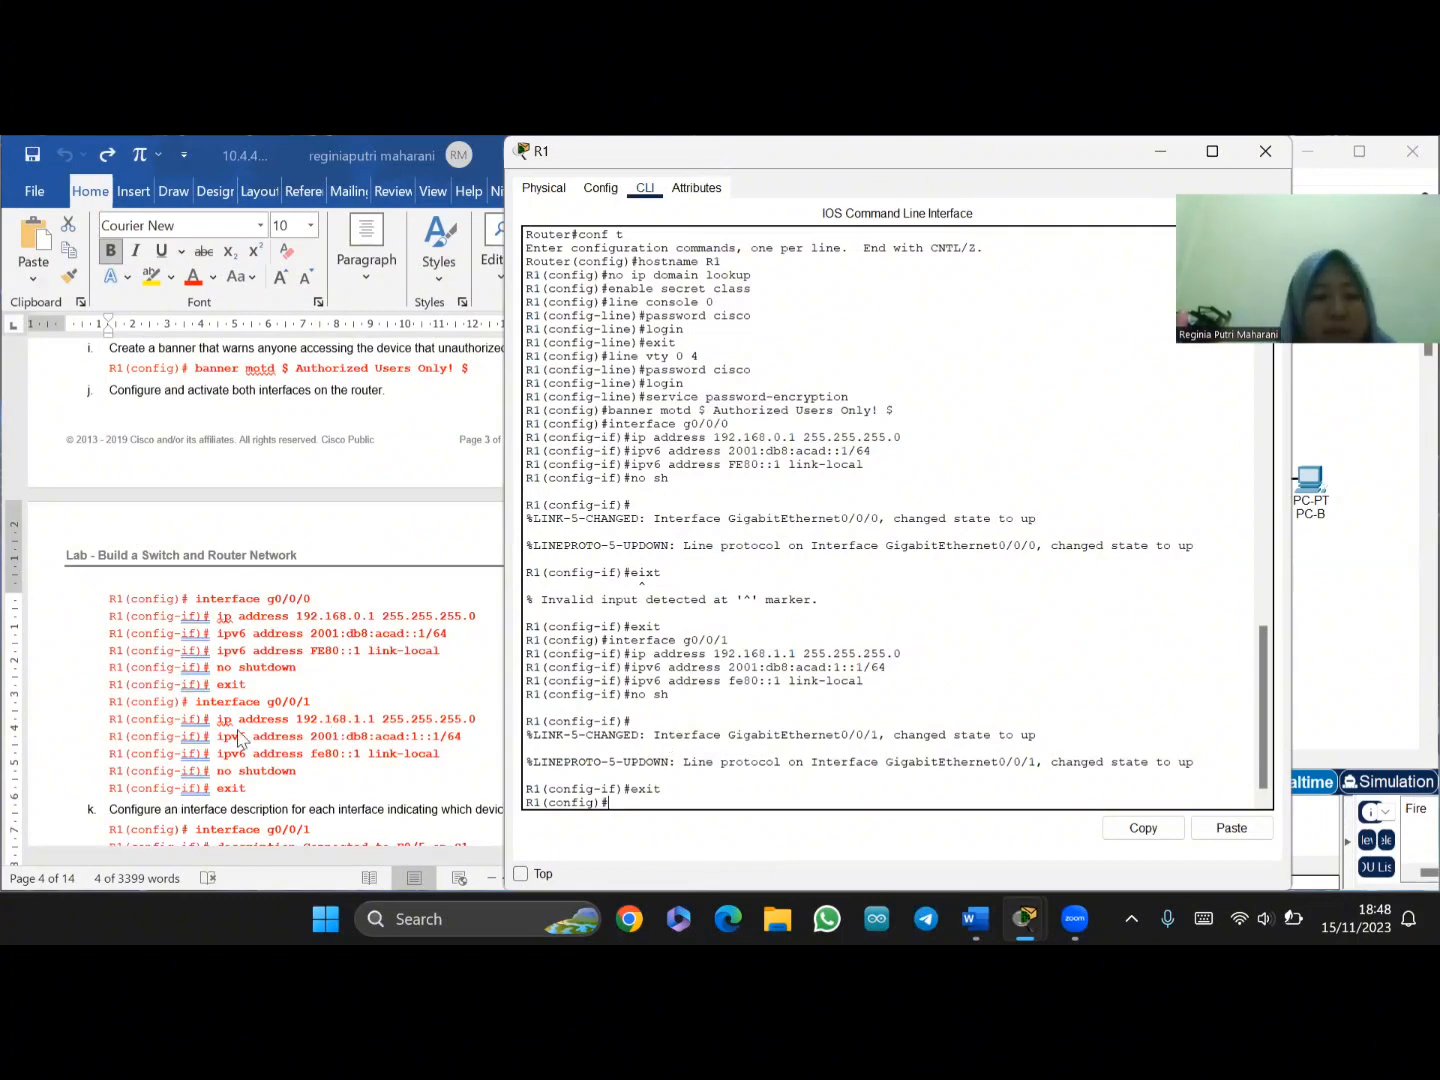
- Paste 'interface g0/0/1' from the instructions into R1's console
scroll(195, 740, down, 3)
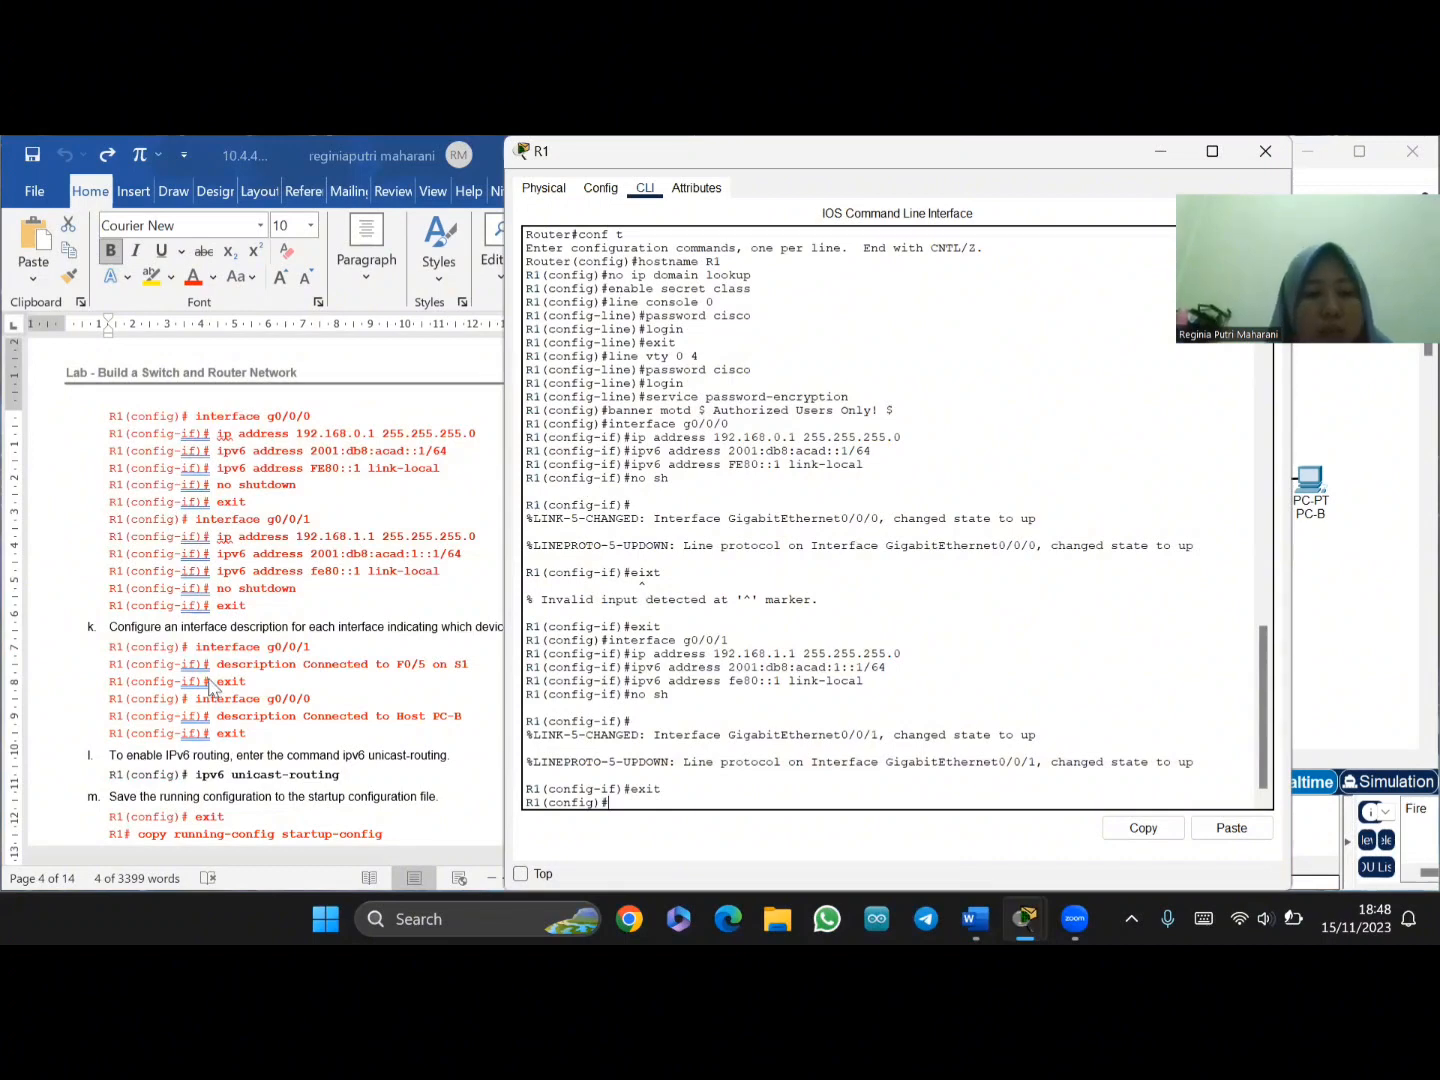
click(199, 645)
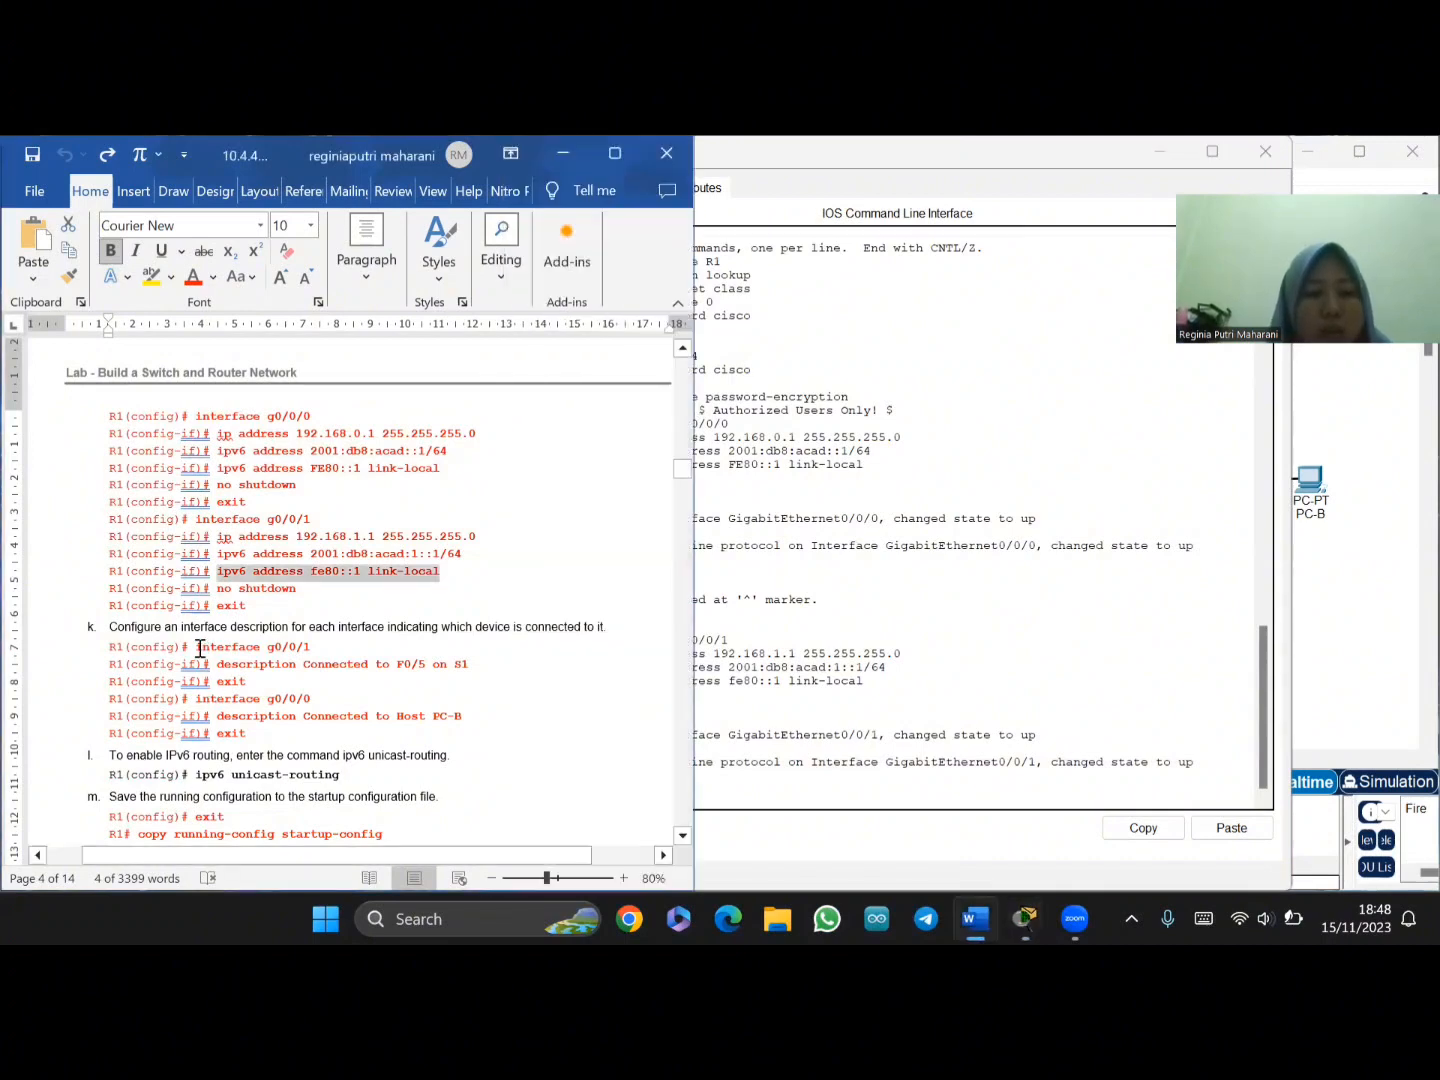
drag(196, 647, 318, 648)
key(ctrl+c)
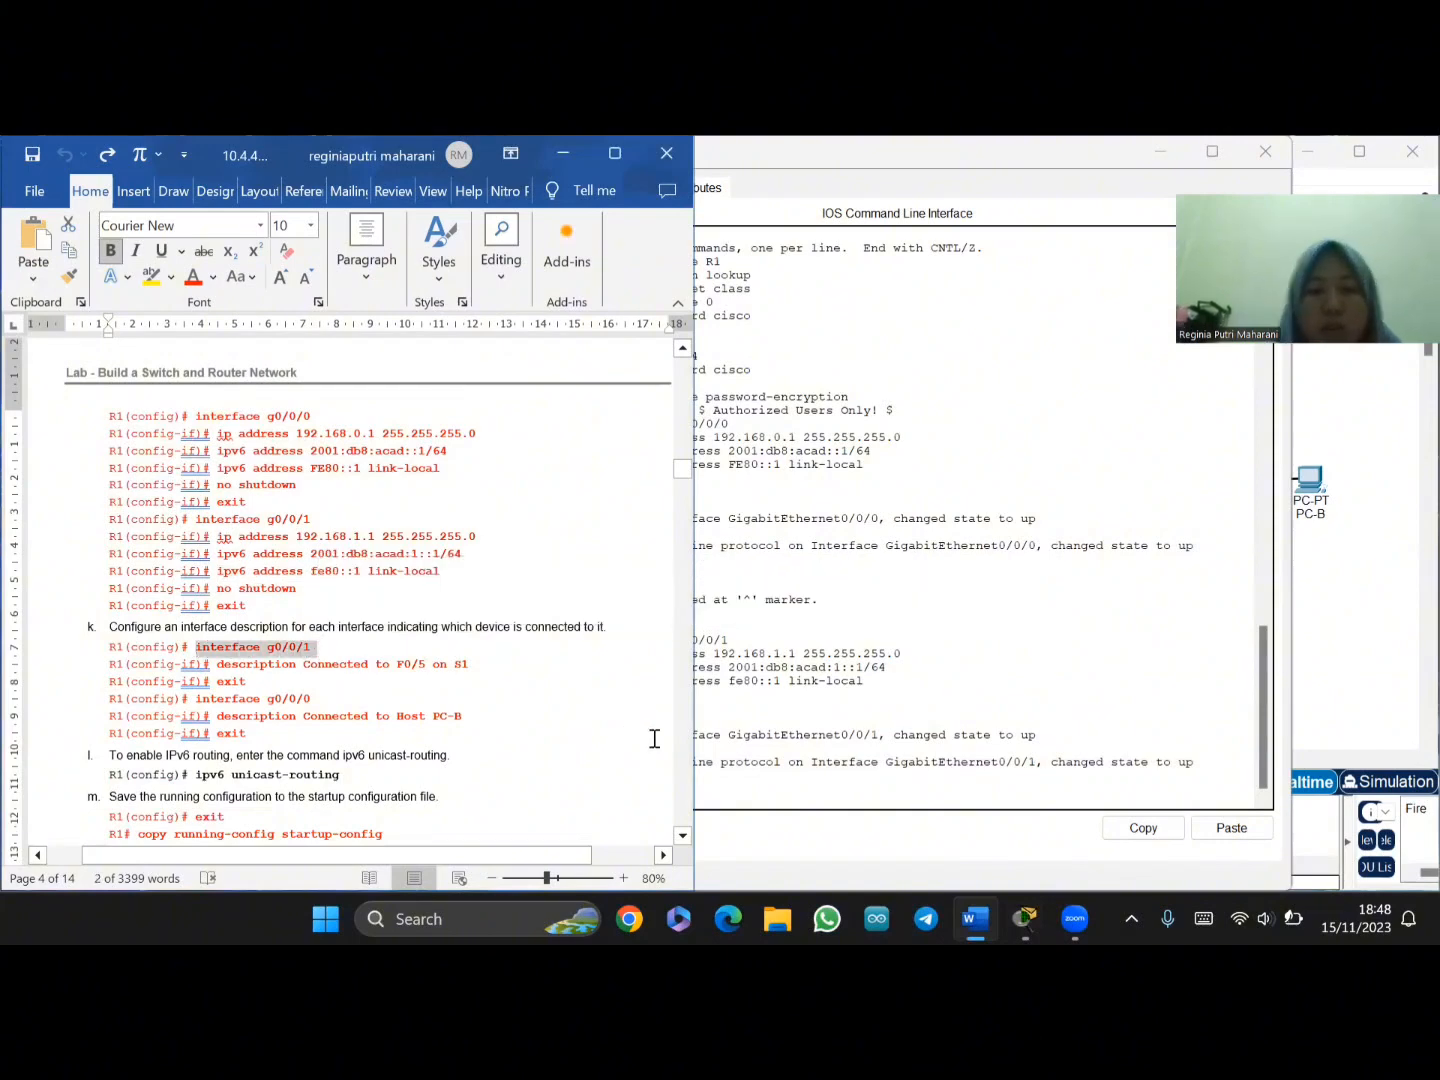
click(723, 771)
right_click(627, 800)
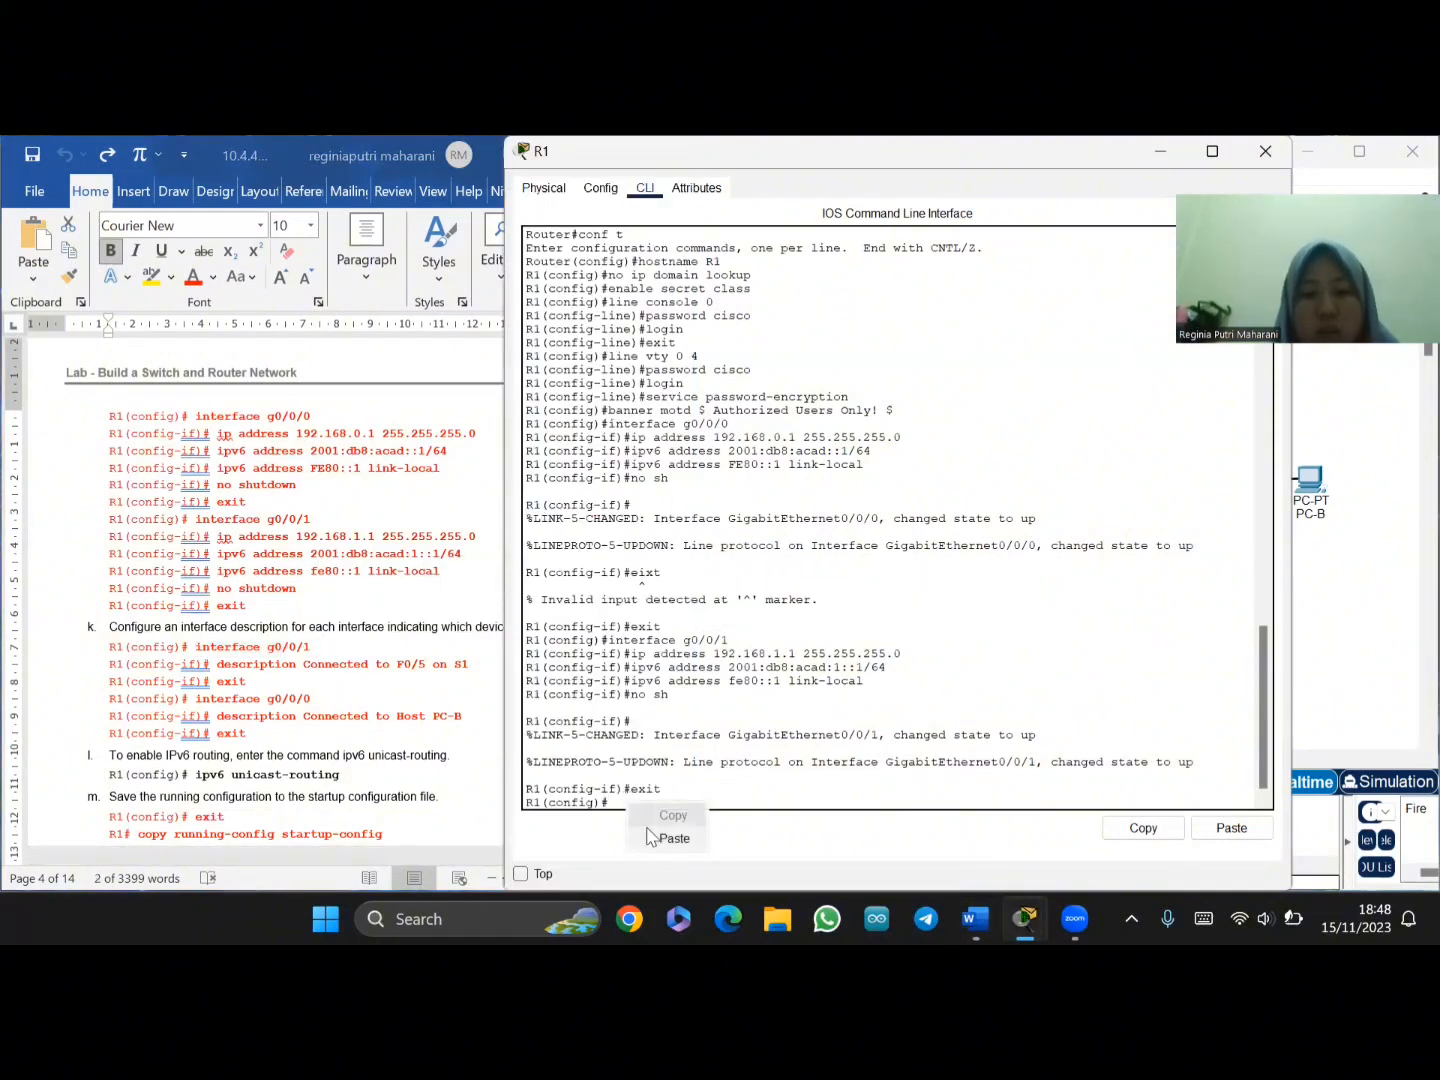
click(652, 836)
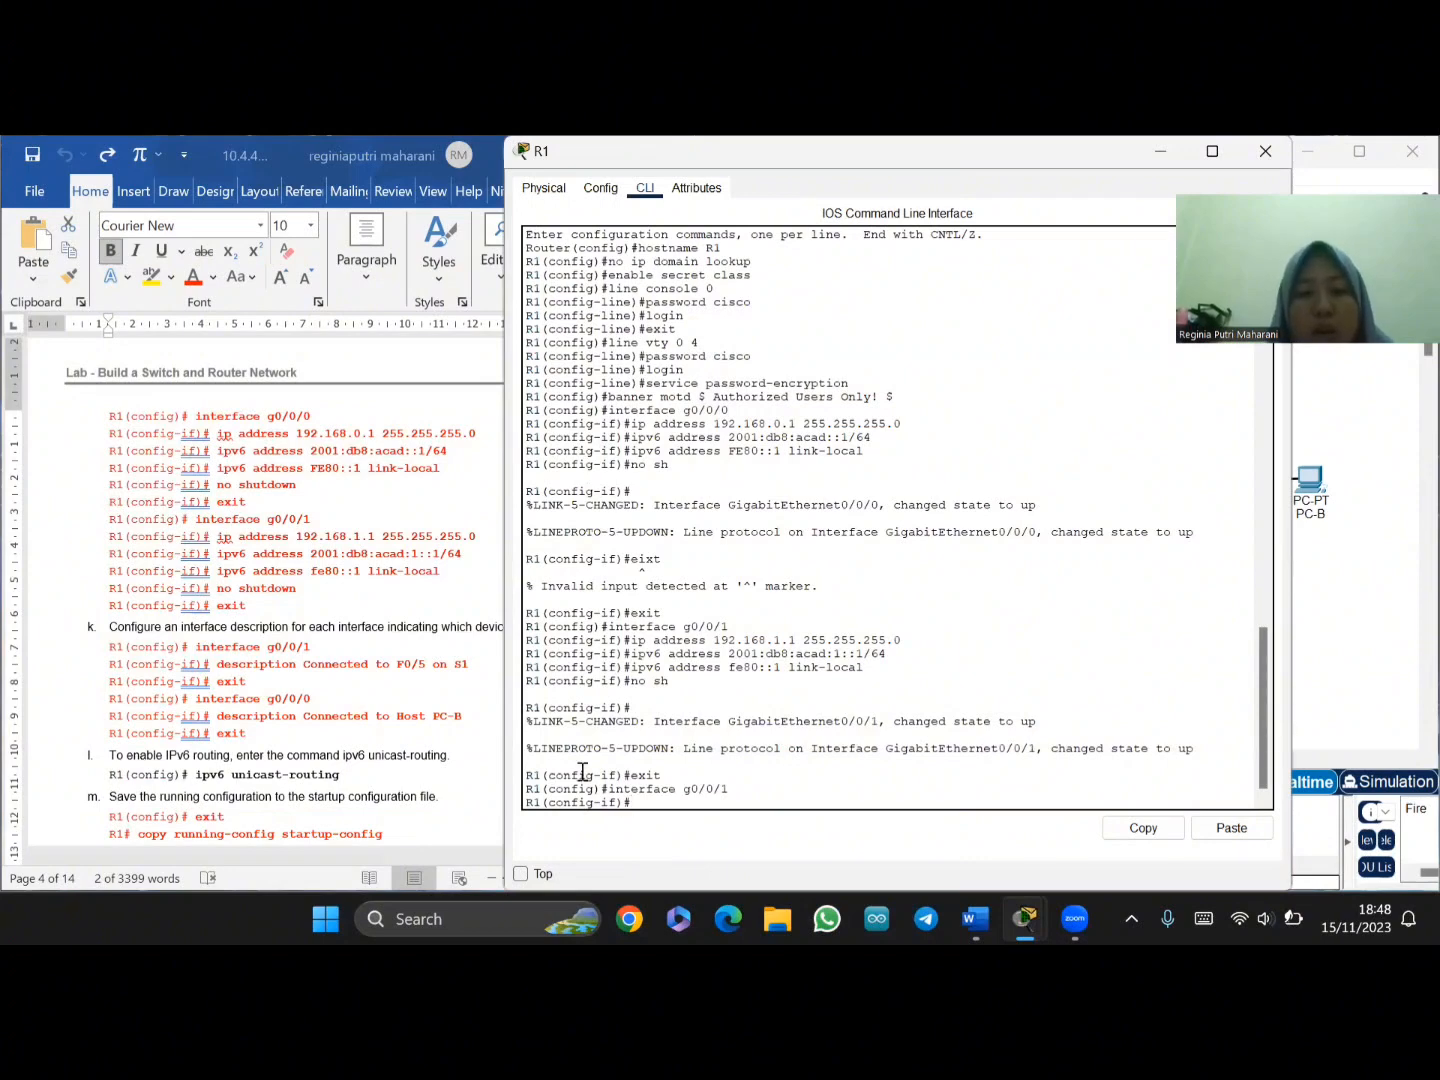
- Add the description 'Connected to F0/5 on S1' to g0/0/1, then exit interface configuration
click(262, 666)
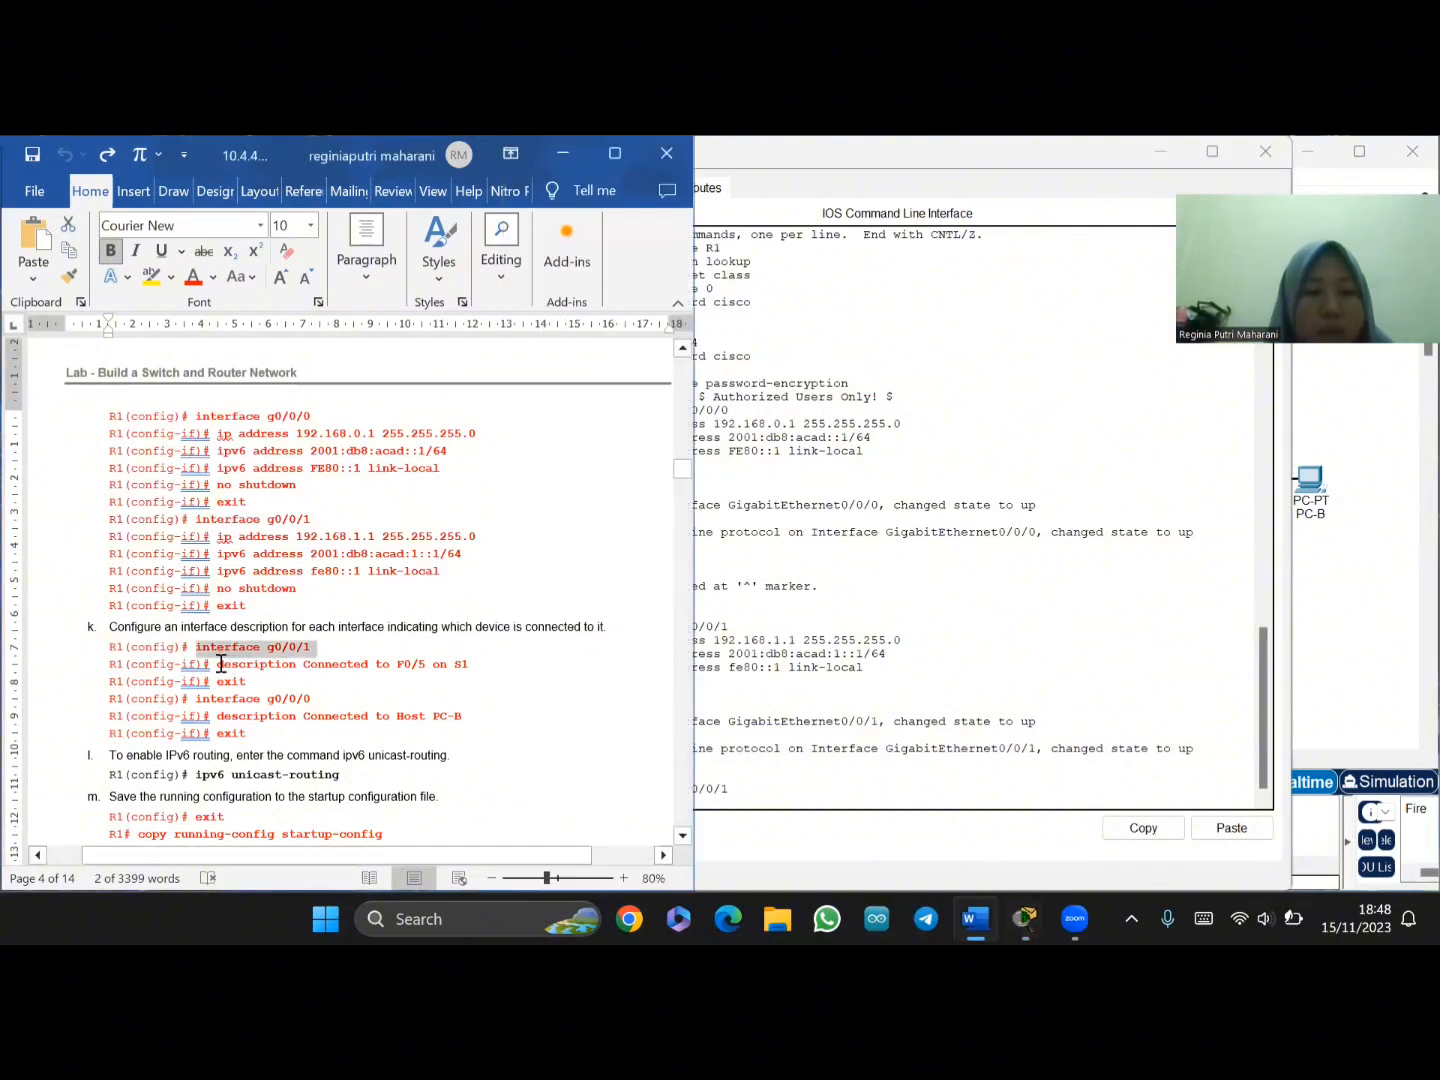
drag(218, 665, 480, 670)
key(ctrl+c)
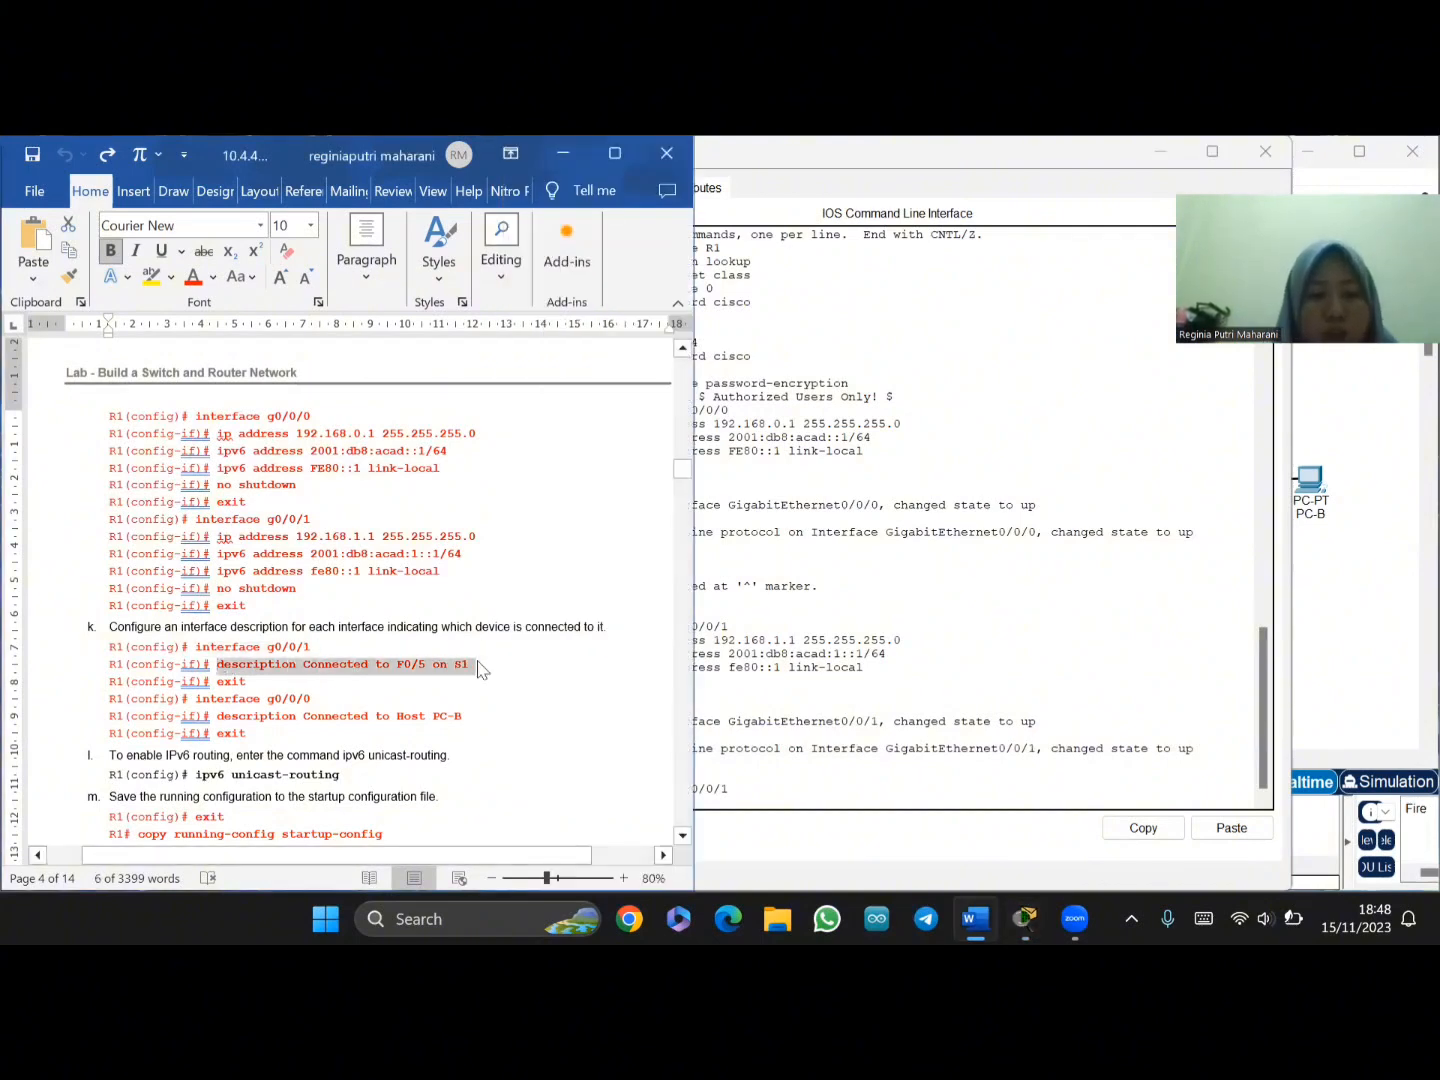
click(740, 812)
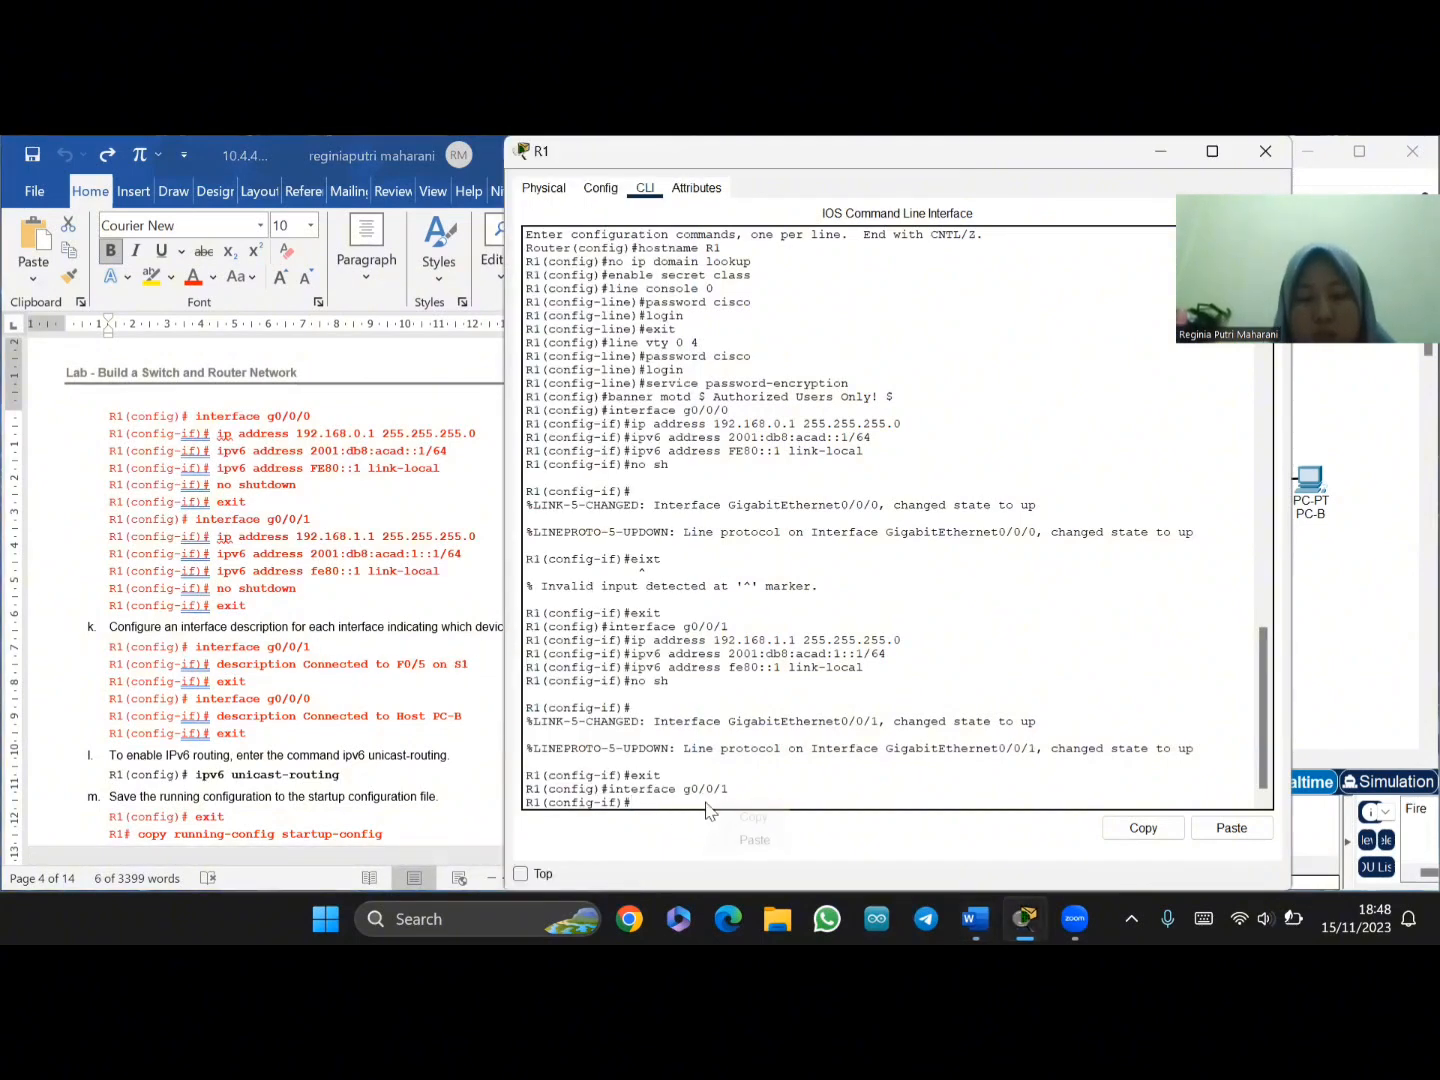
right_click(705, 801)
click(748, 841)
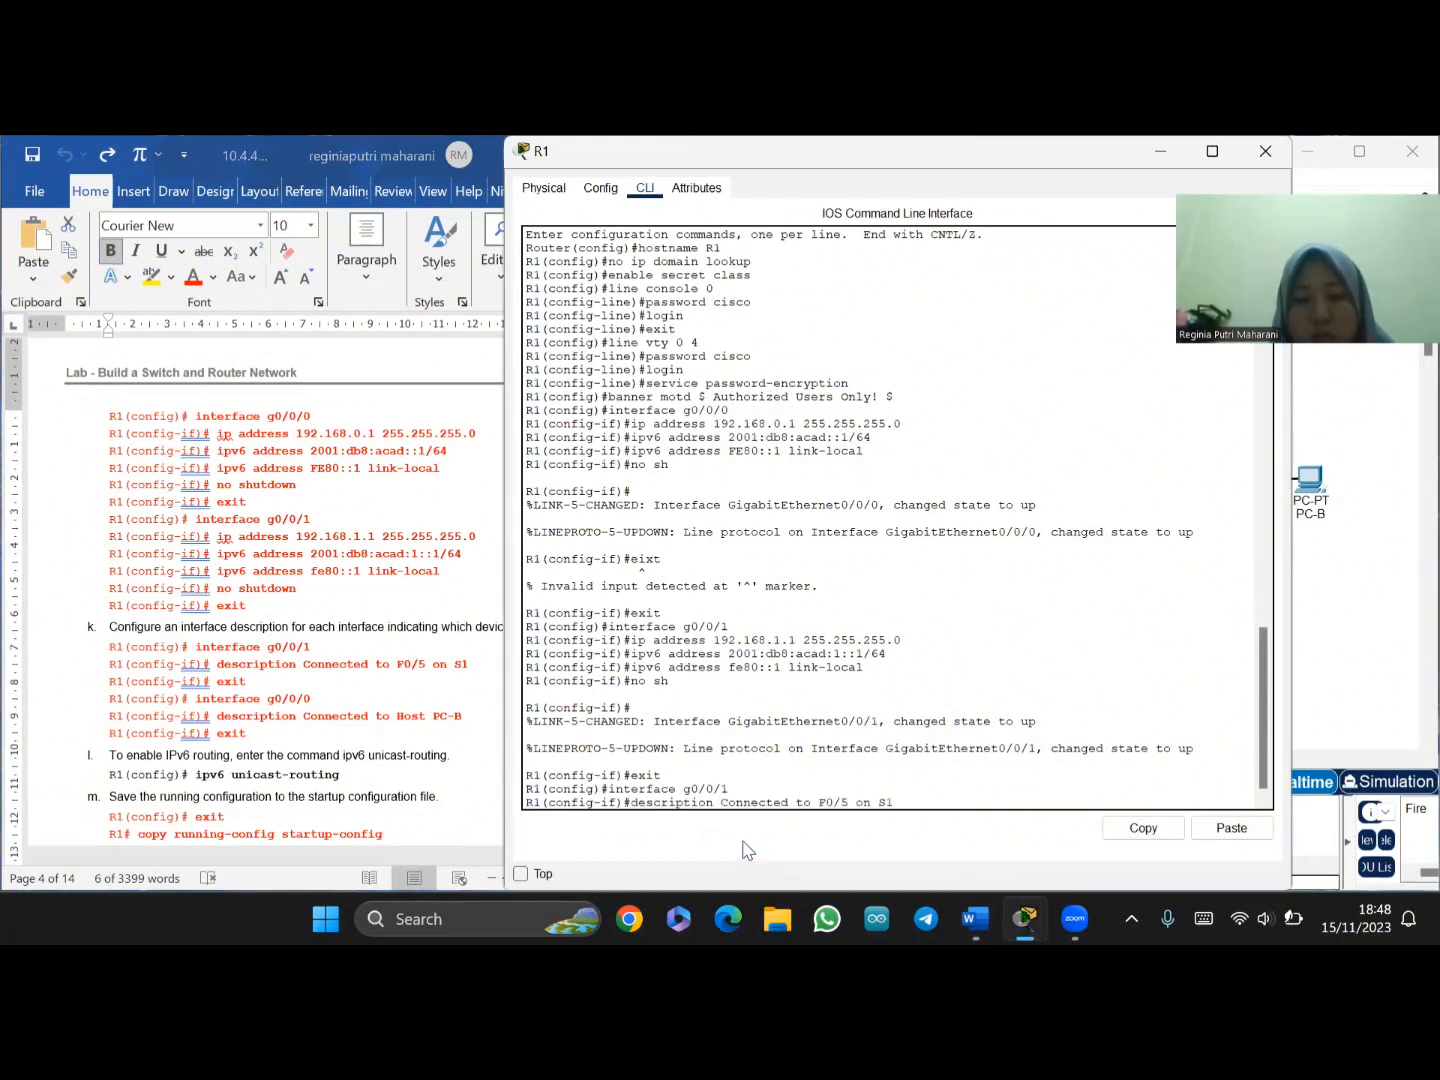
key(Return)
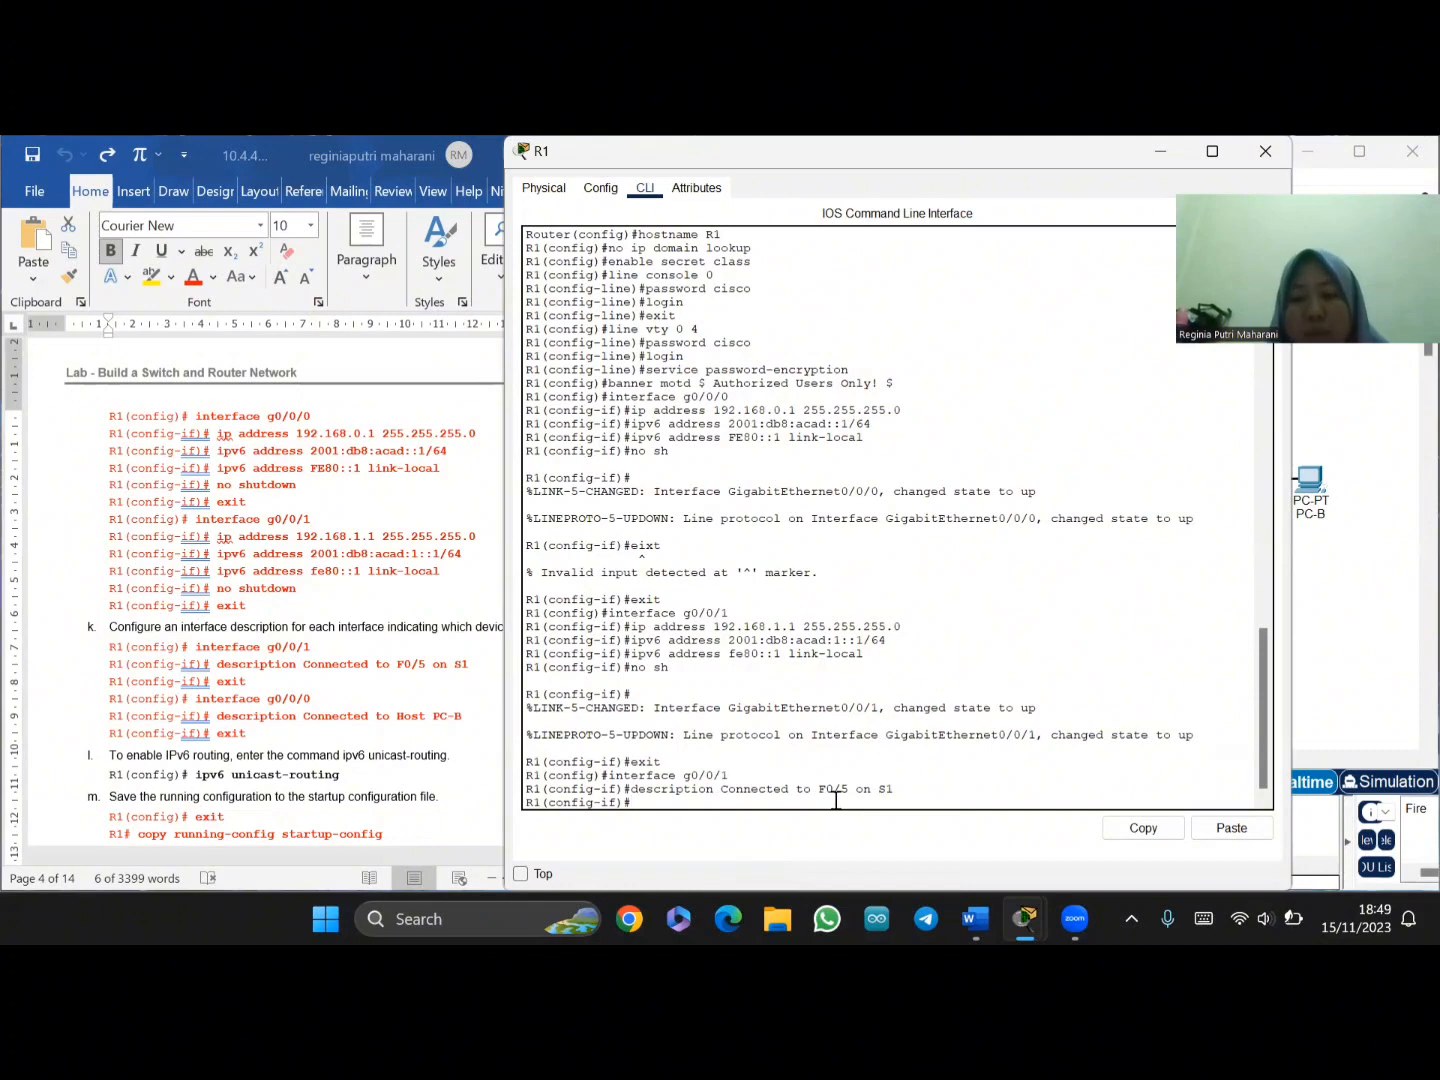
click(743, 787)
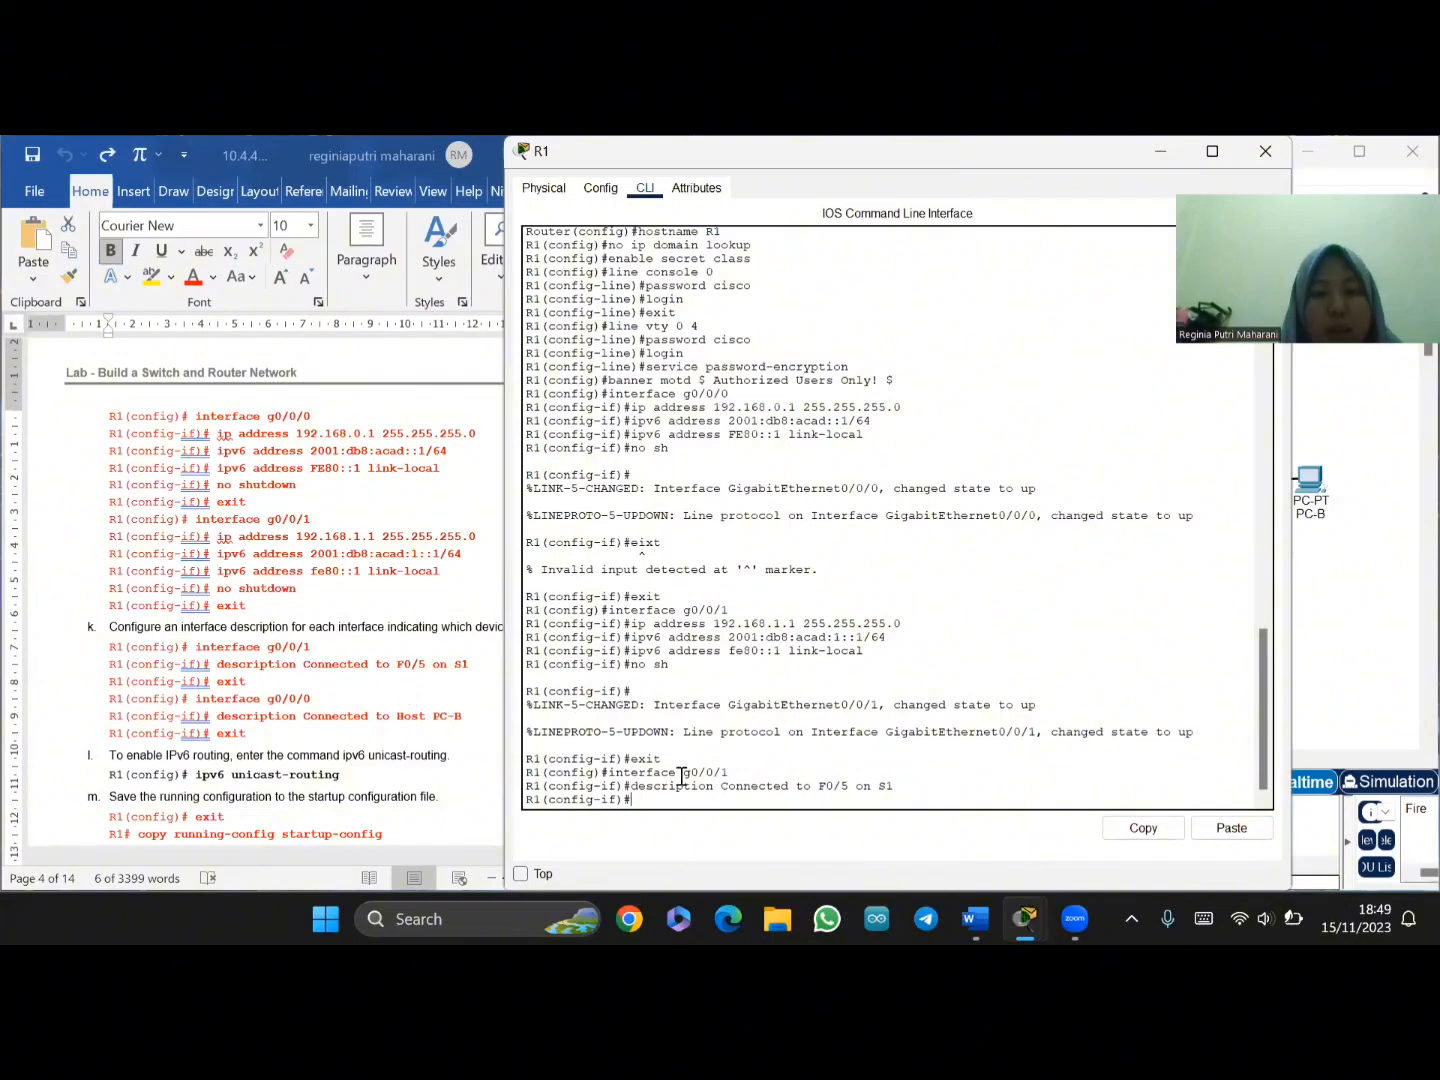
text(exit)
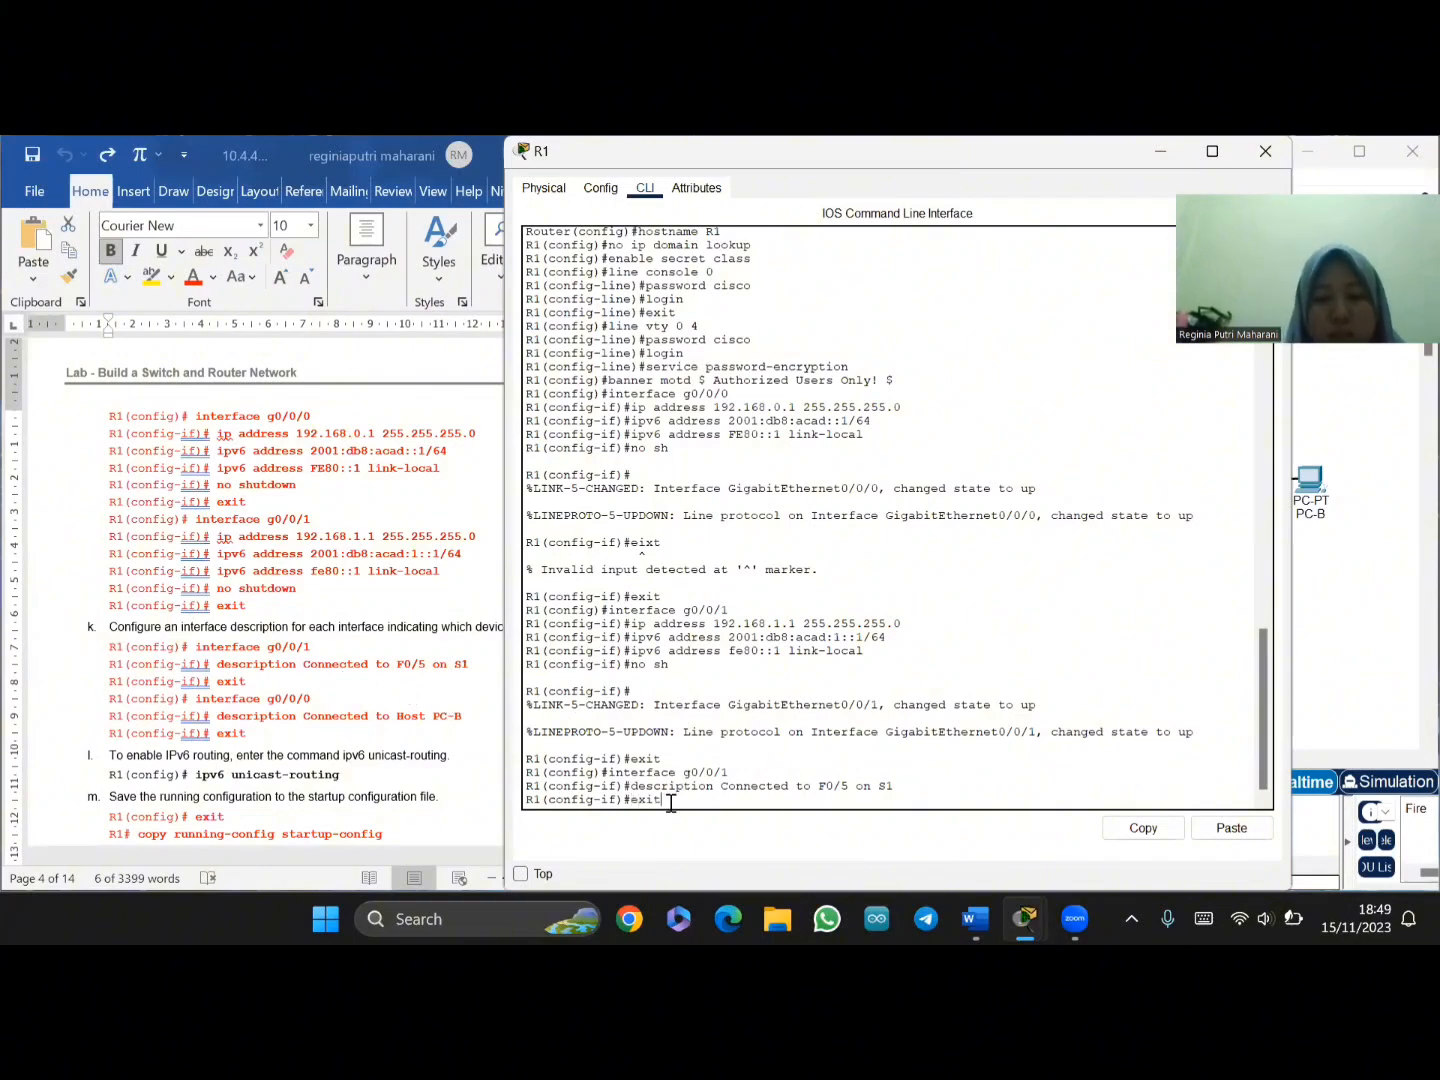
key(Return)
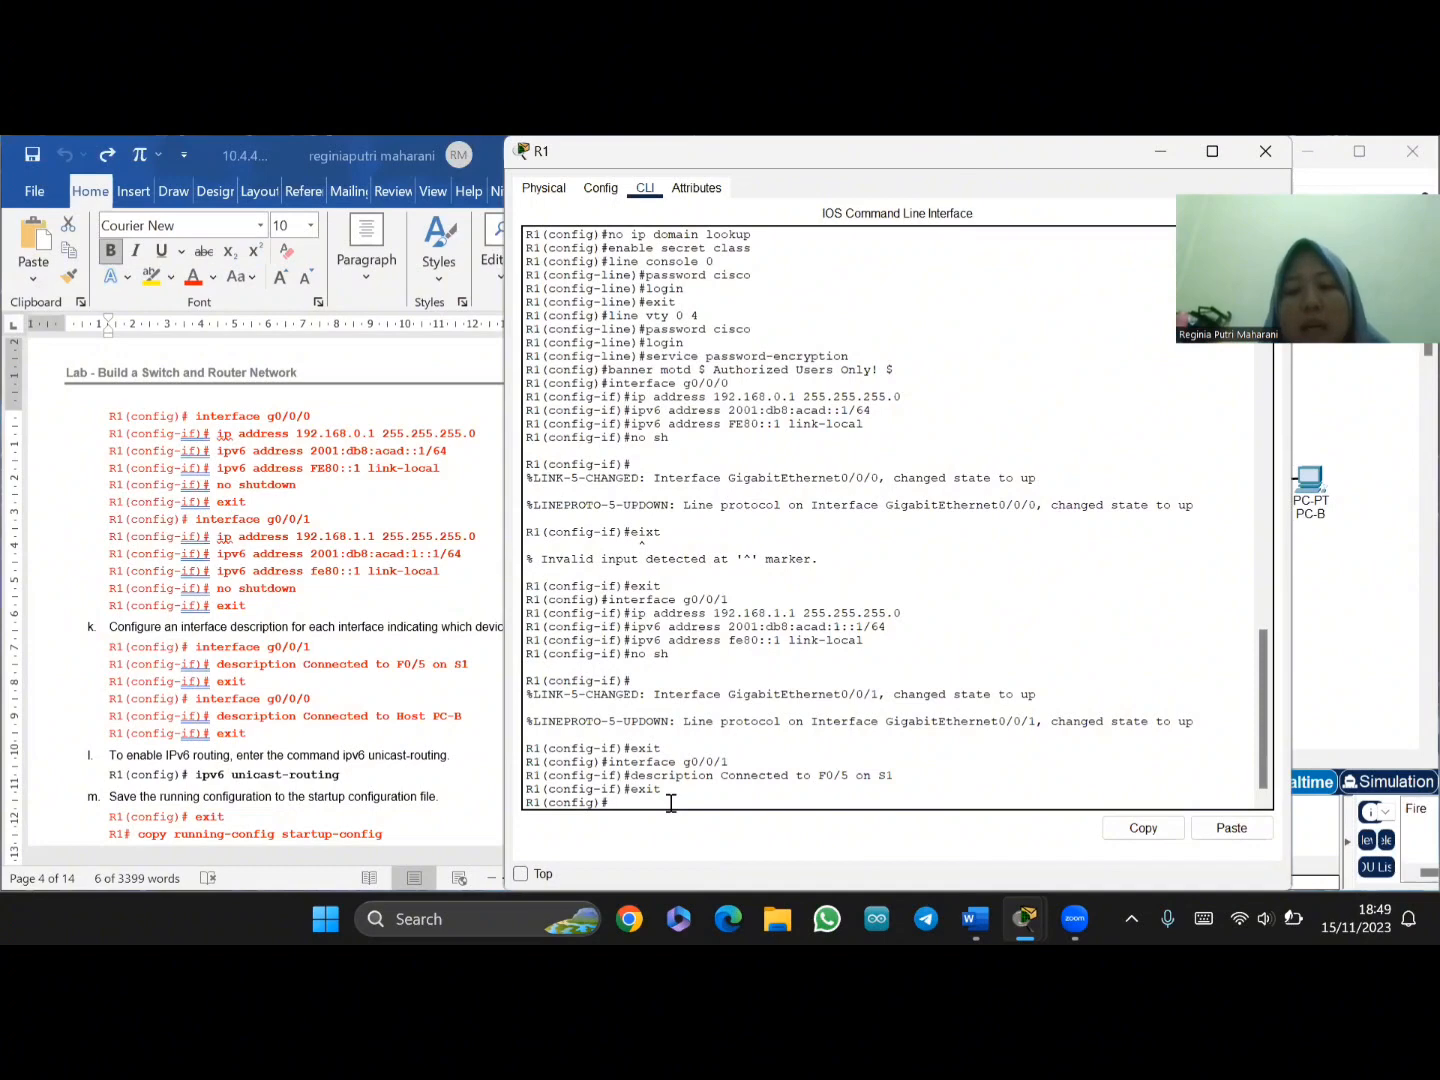
- Enter R1's interface g0/0/0 configuration by pasting 'interface g0/0/0'
click(205, 699)
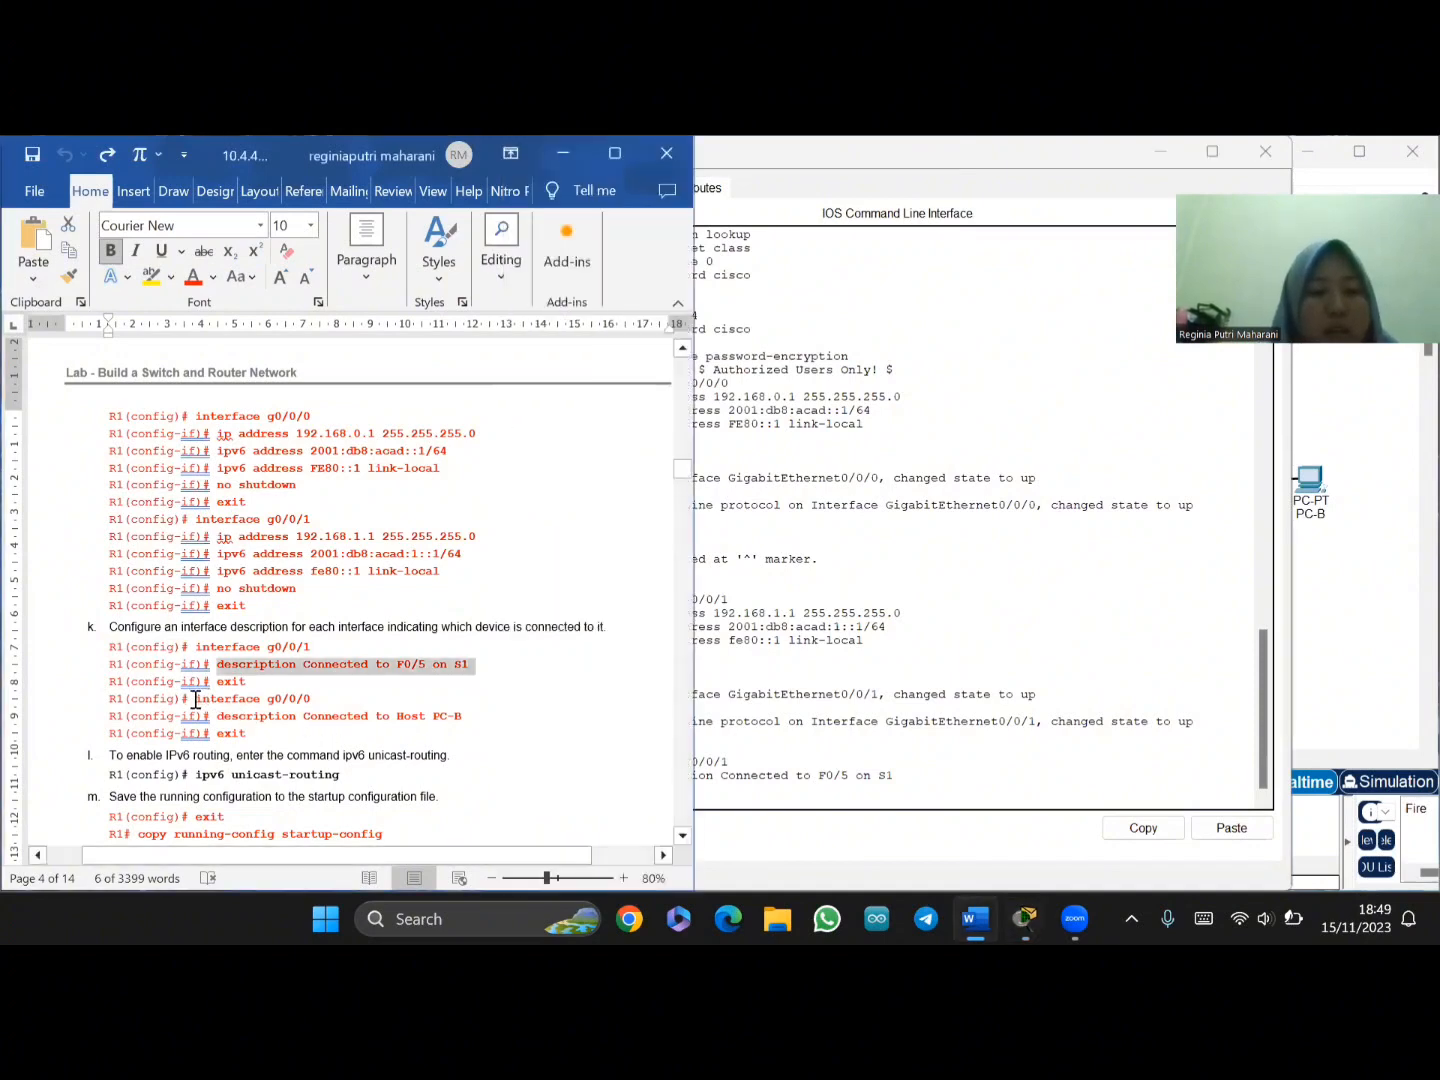
drag(194, 699, 341, 699)
key(ctrl+c)
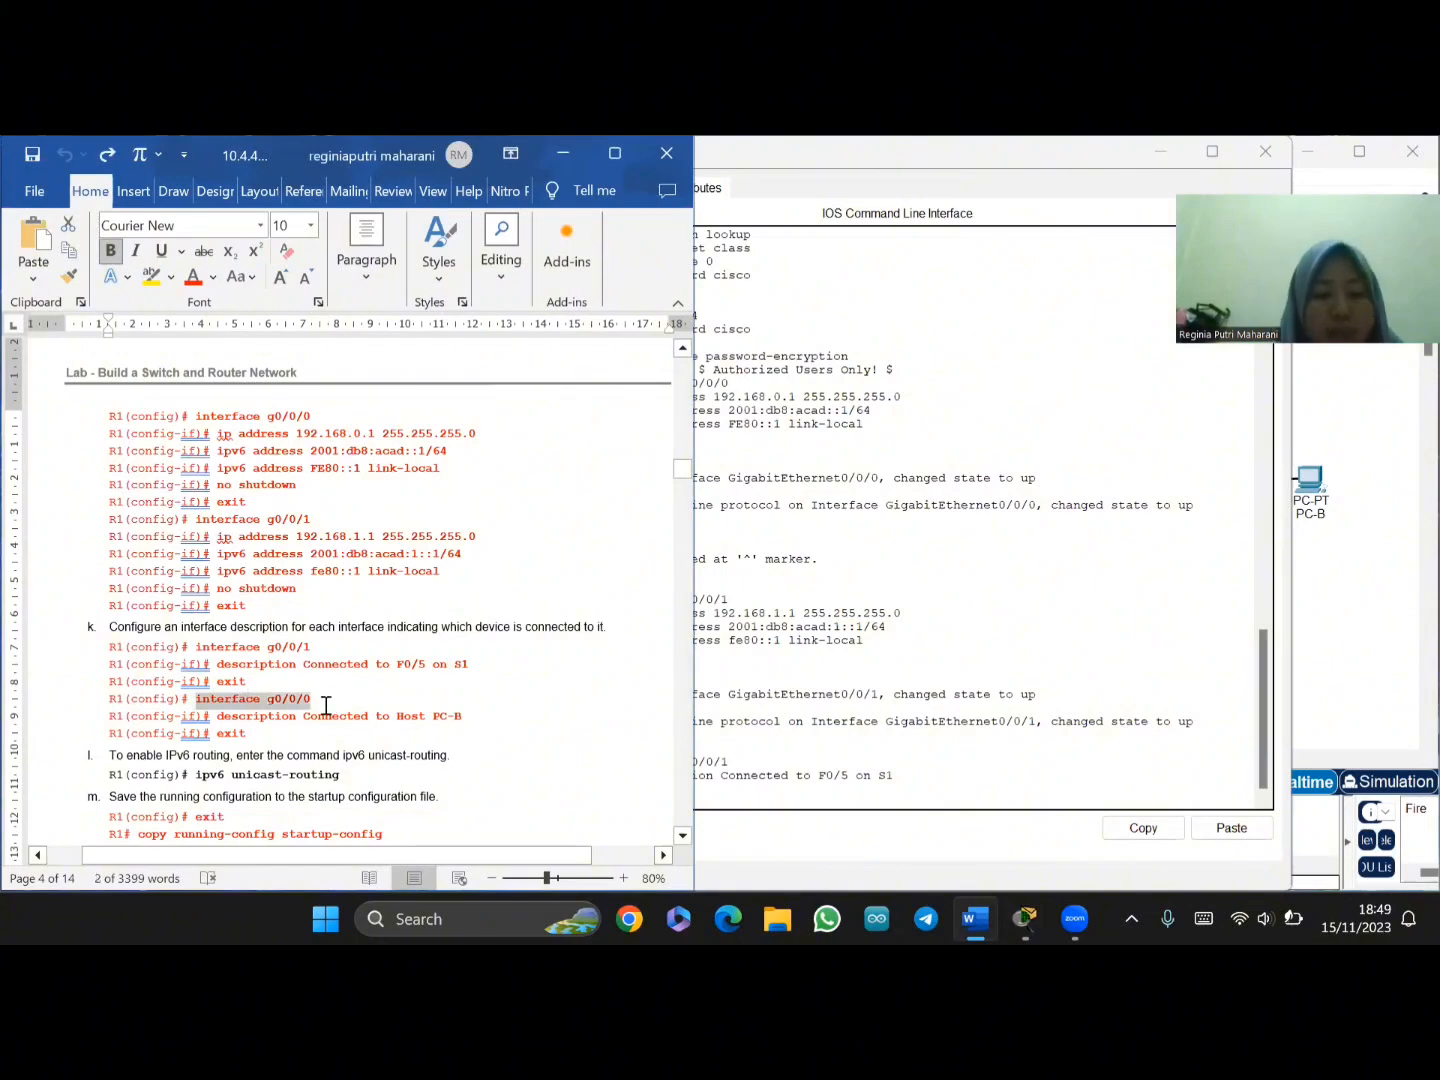
click(720, 791)
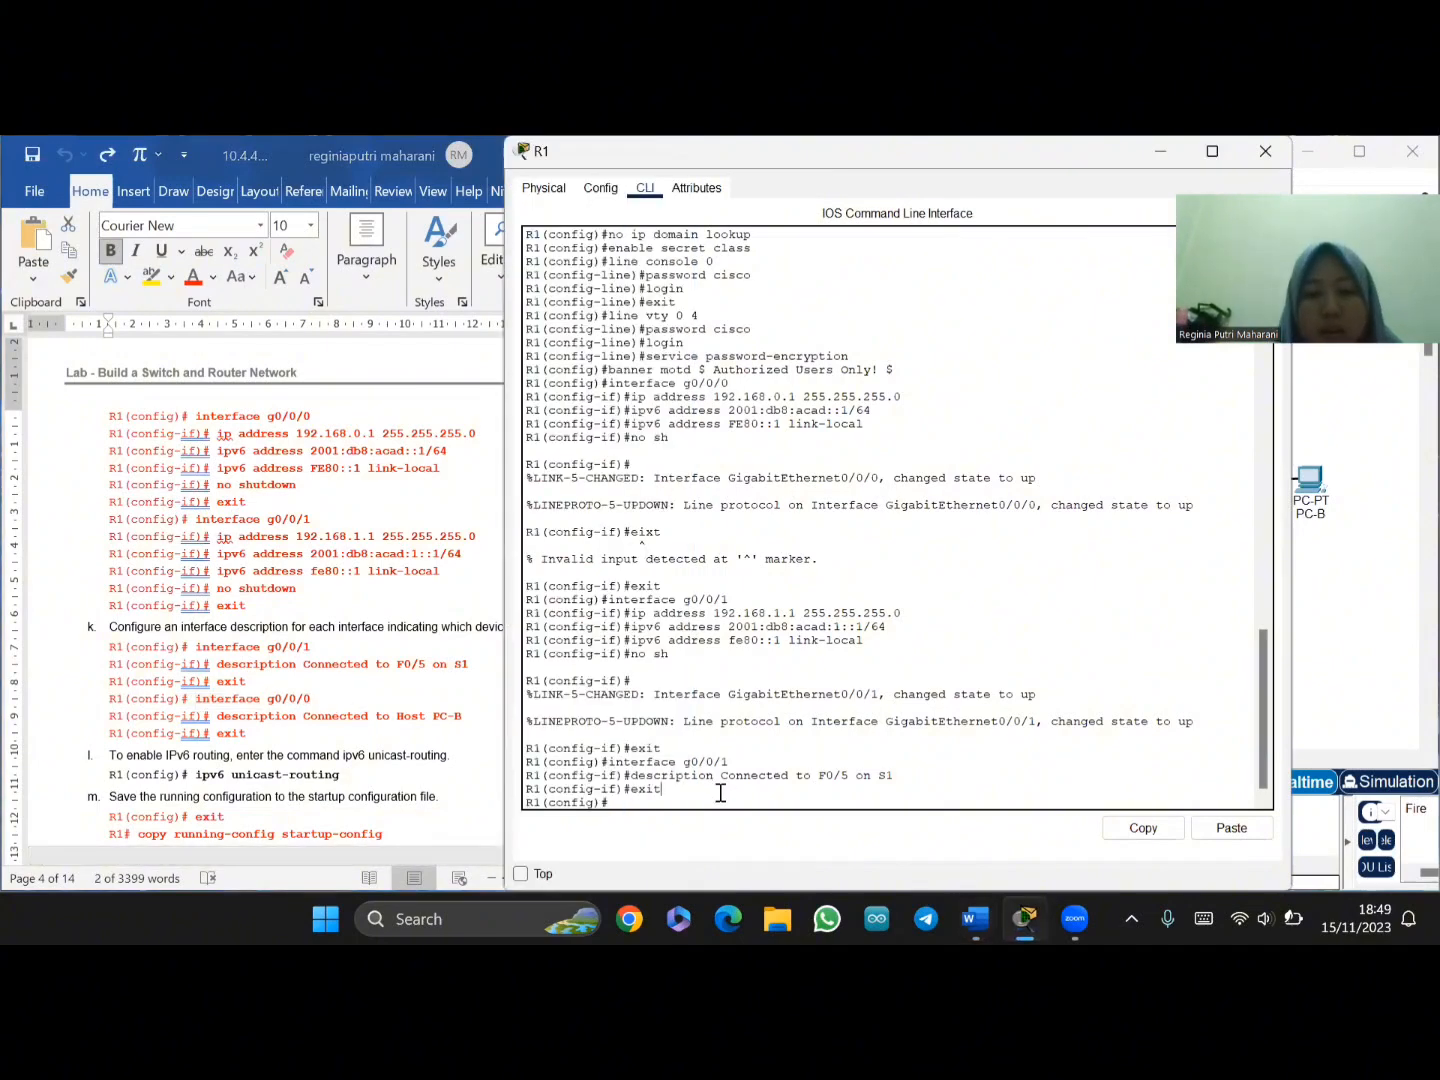
right_click(648, 805)
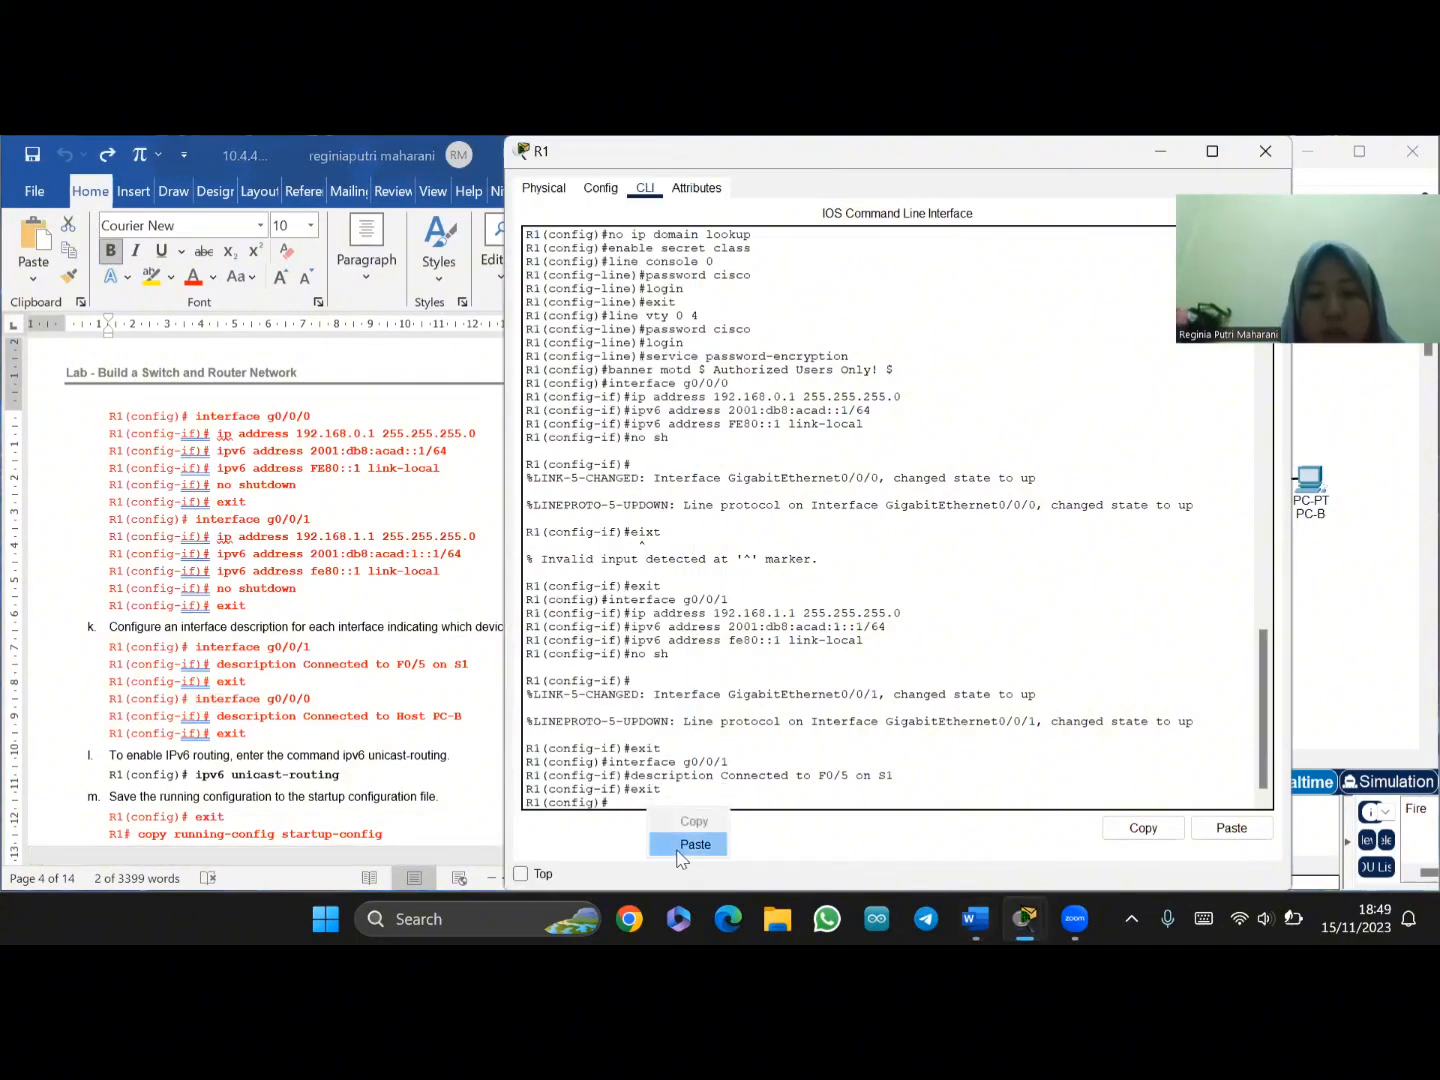
click(680, 853)
key(Return)
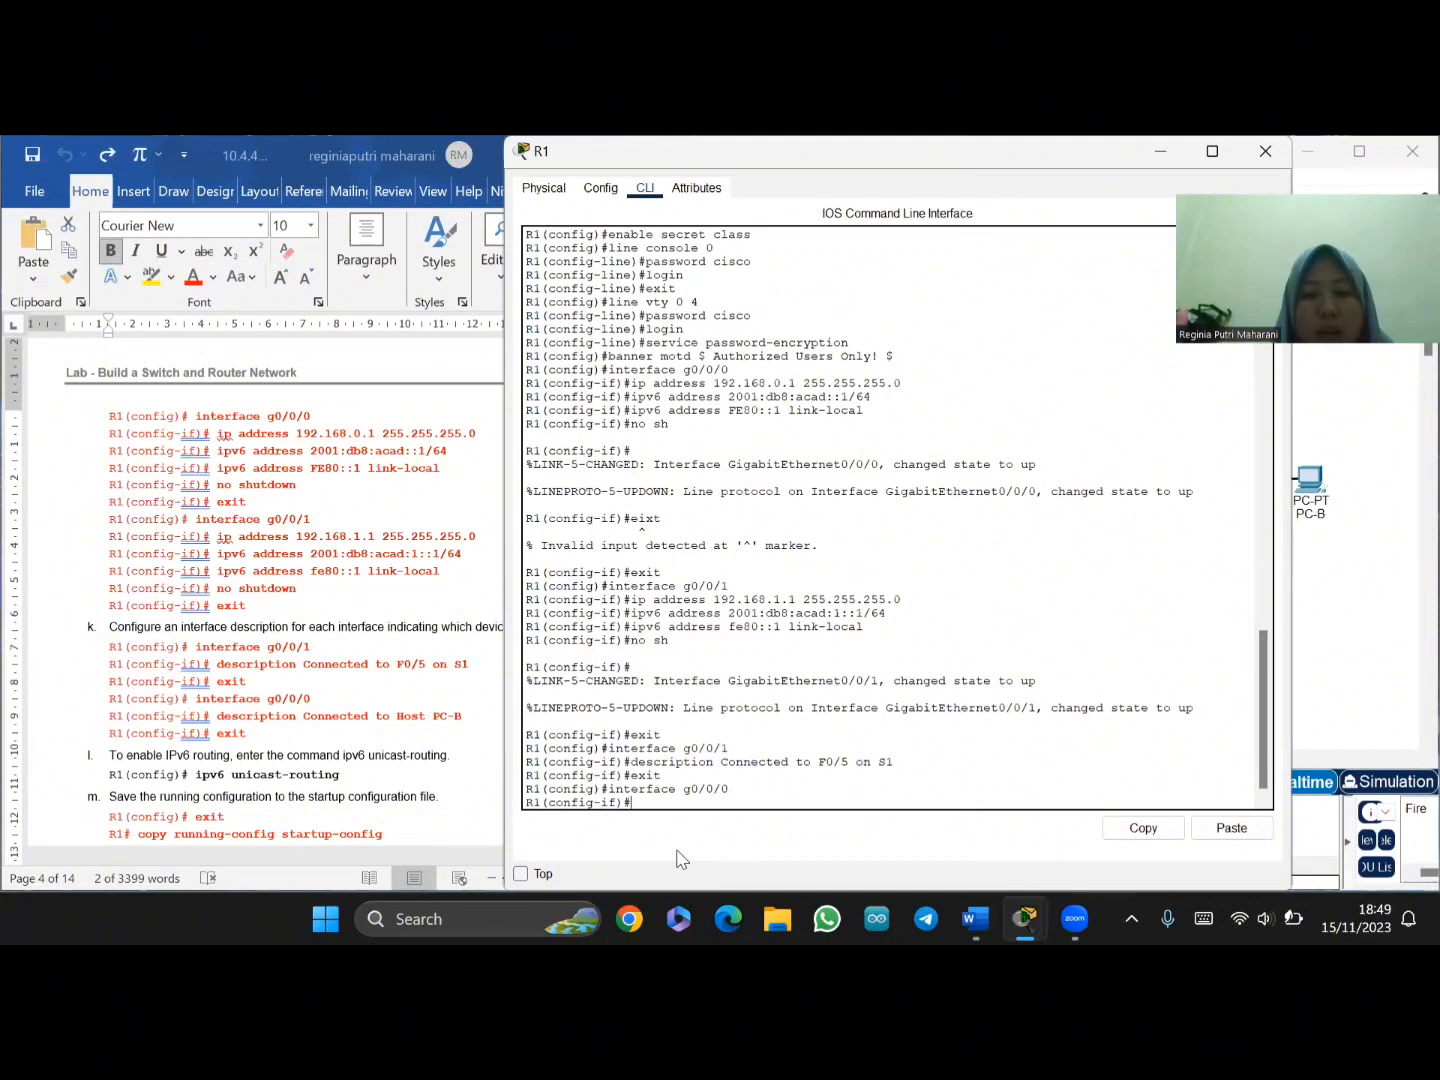
- Add the description 'Connected to Host PC-B' to g0/0/0, then exit interface configuration
click(232, 718)
drag(217, 716, 463, 717)
key(ctrl+c)
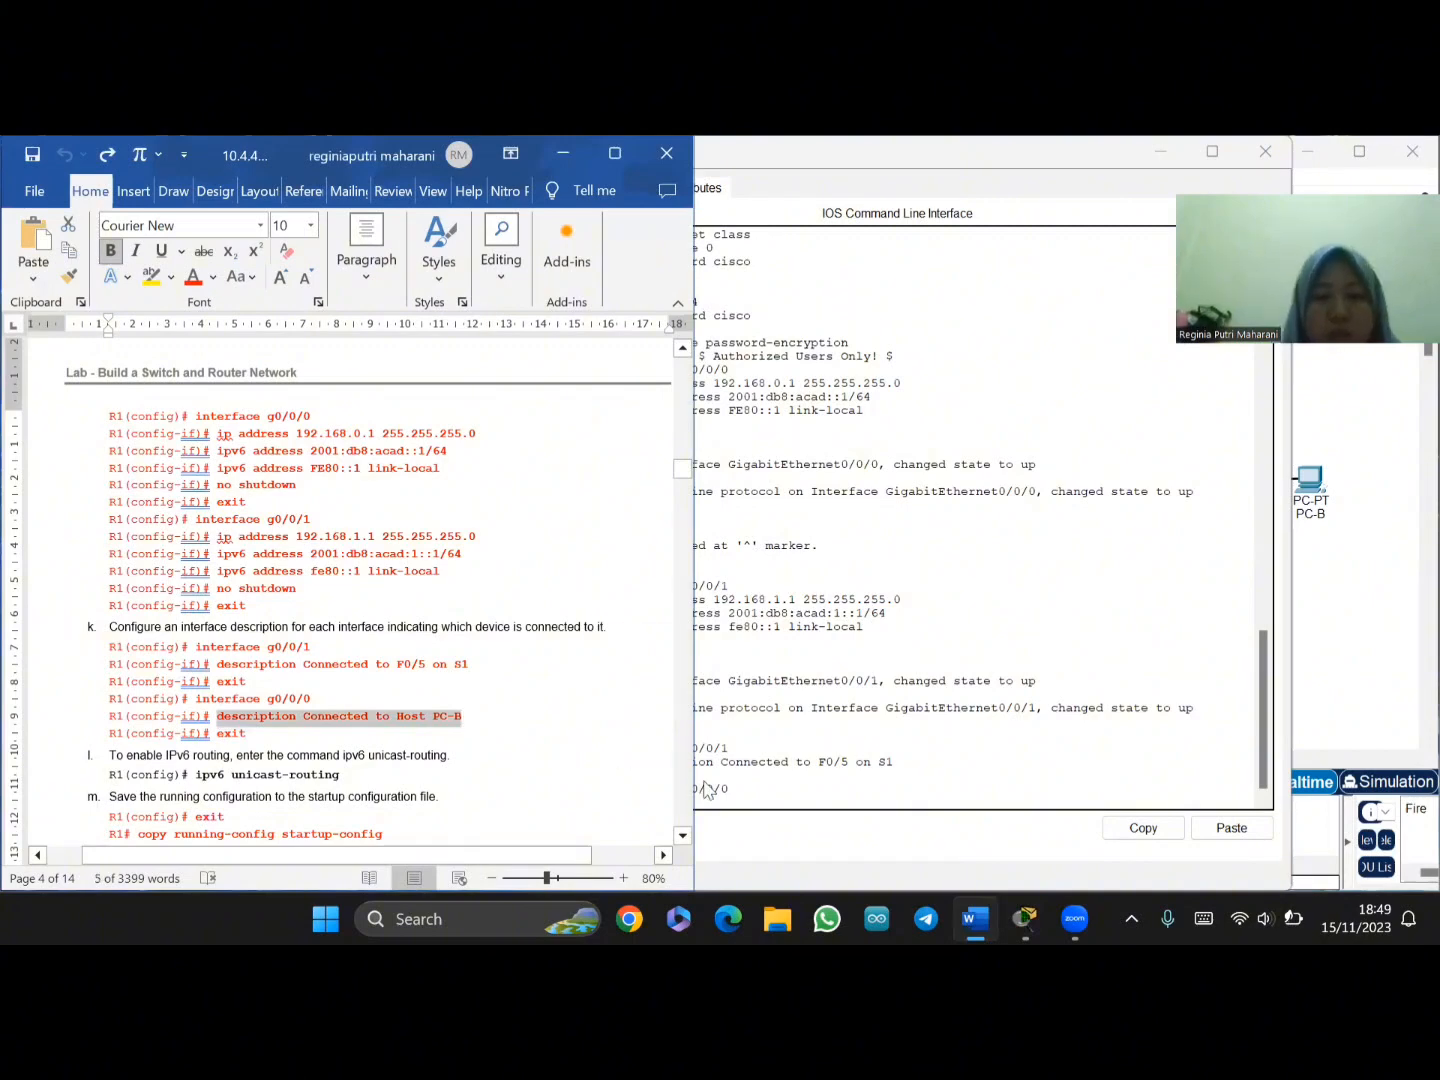
click(750, 790)
drag(750, 790, 628, 811)
click(647, 800)
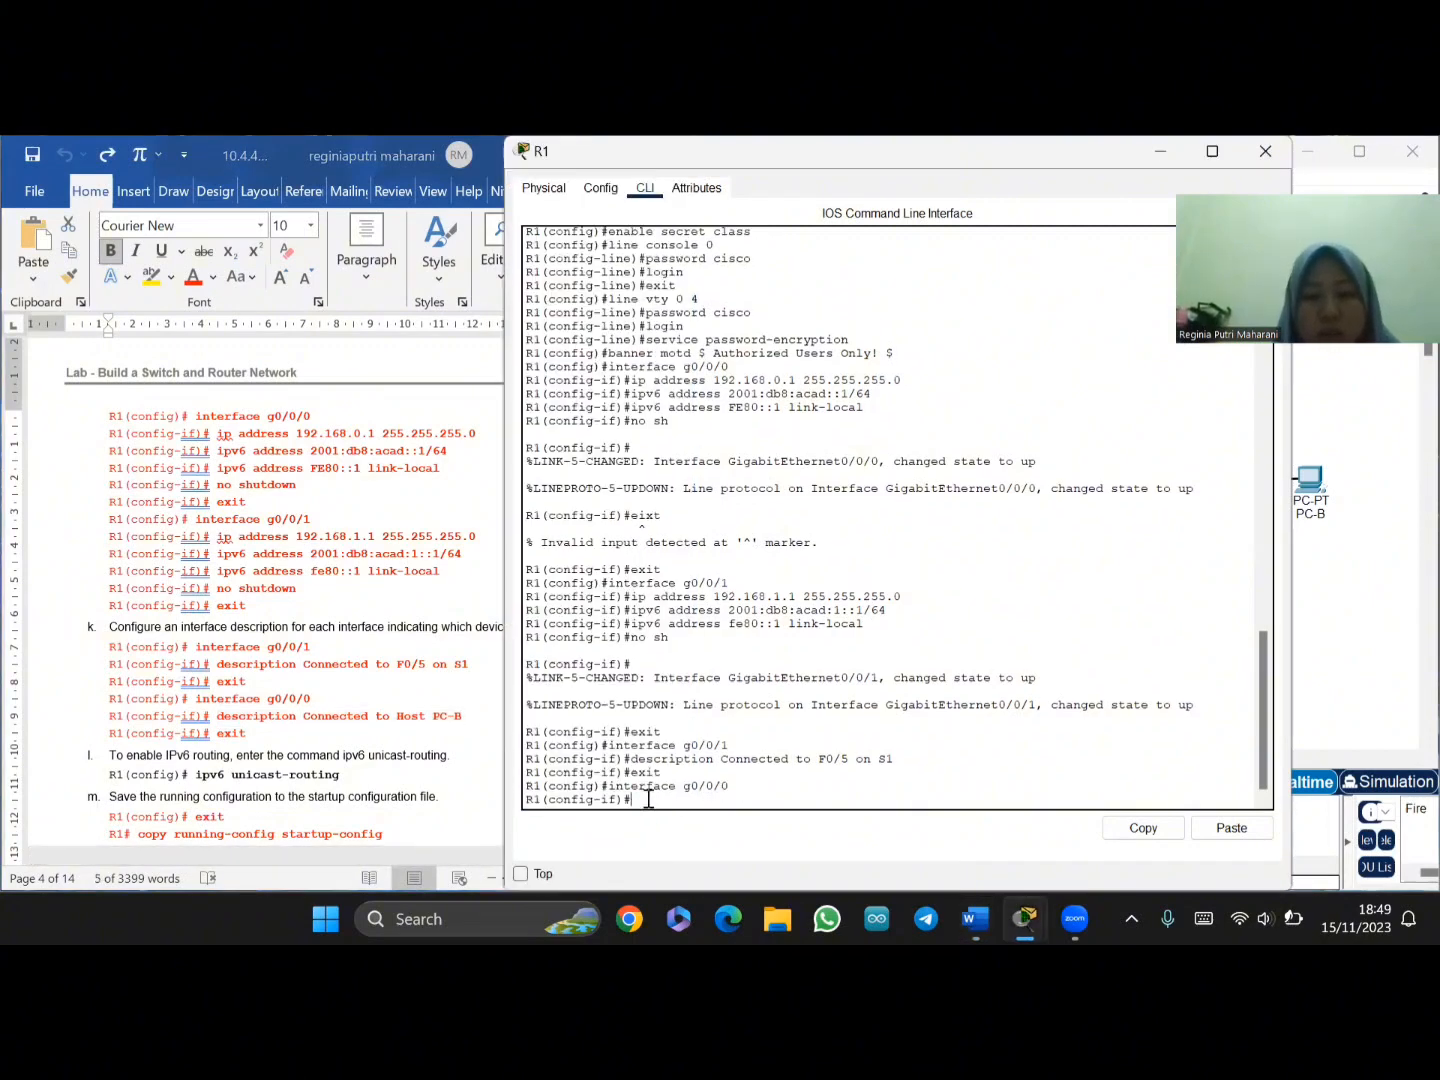
right_click(647, 800)
click(692, 836)
key(Return)
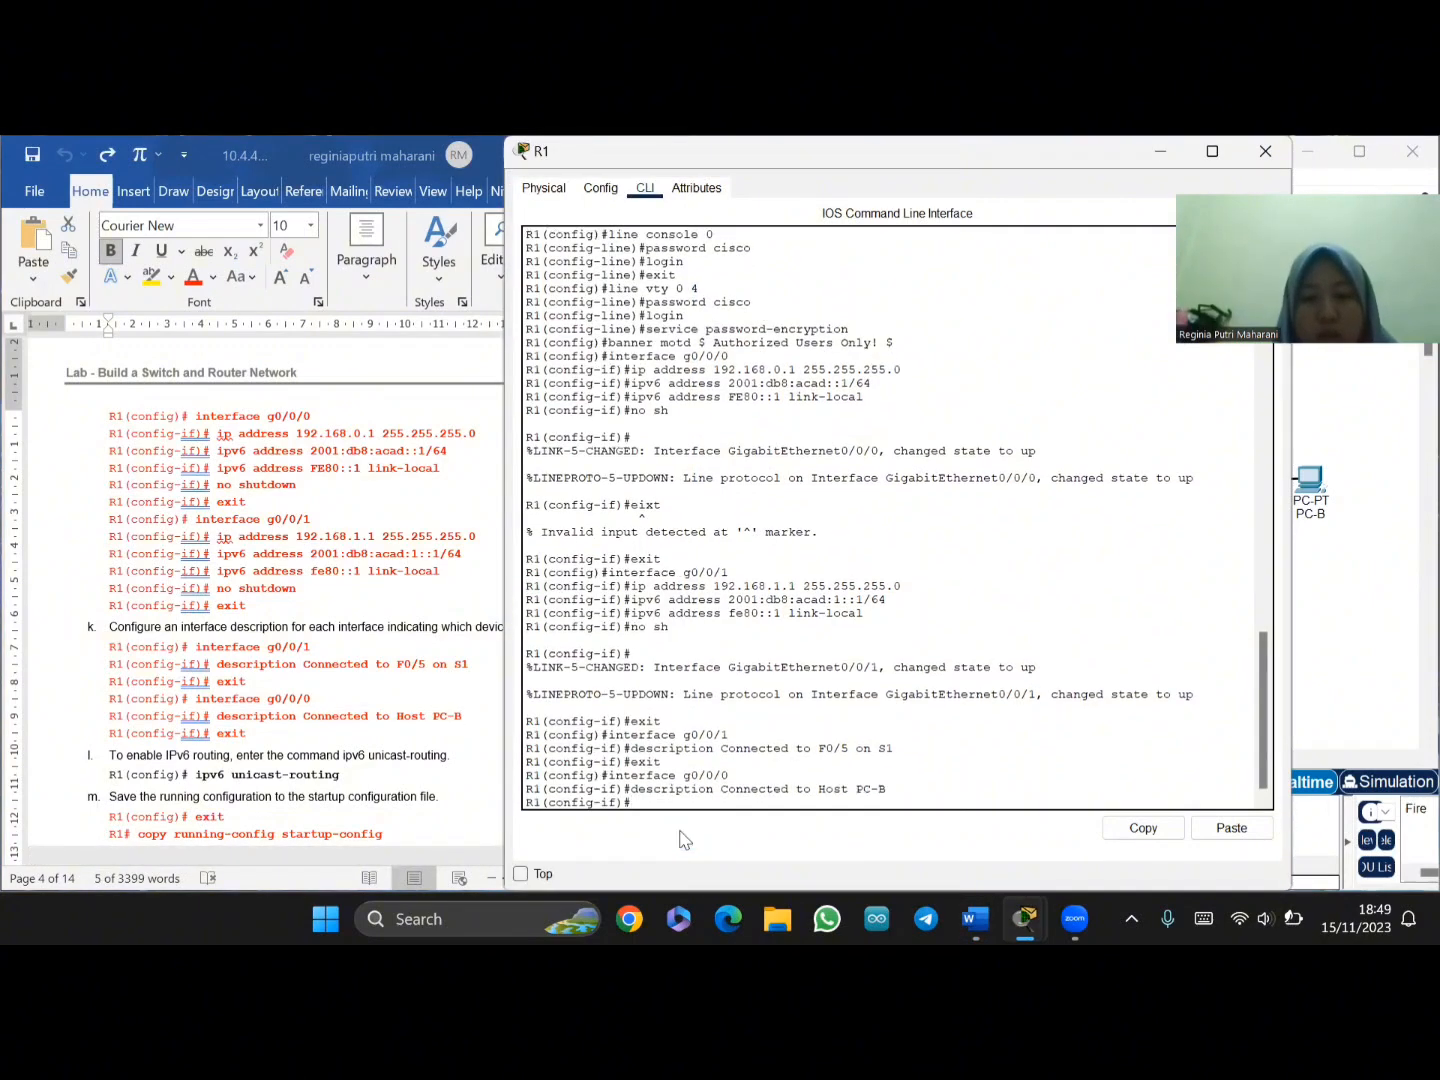
text(exit)
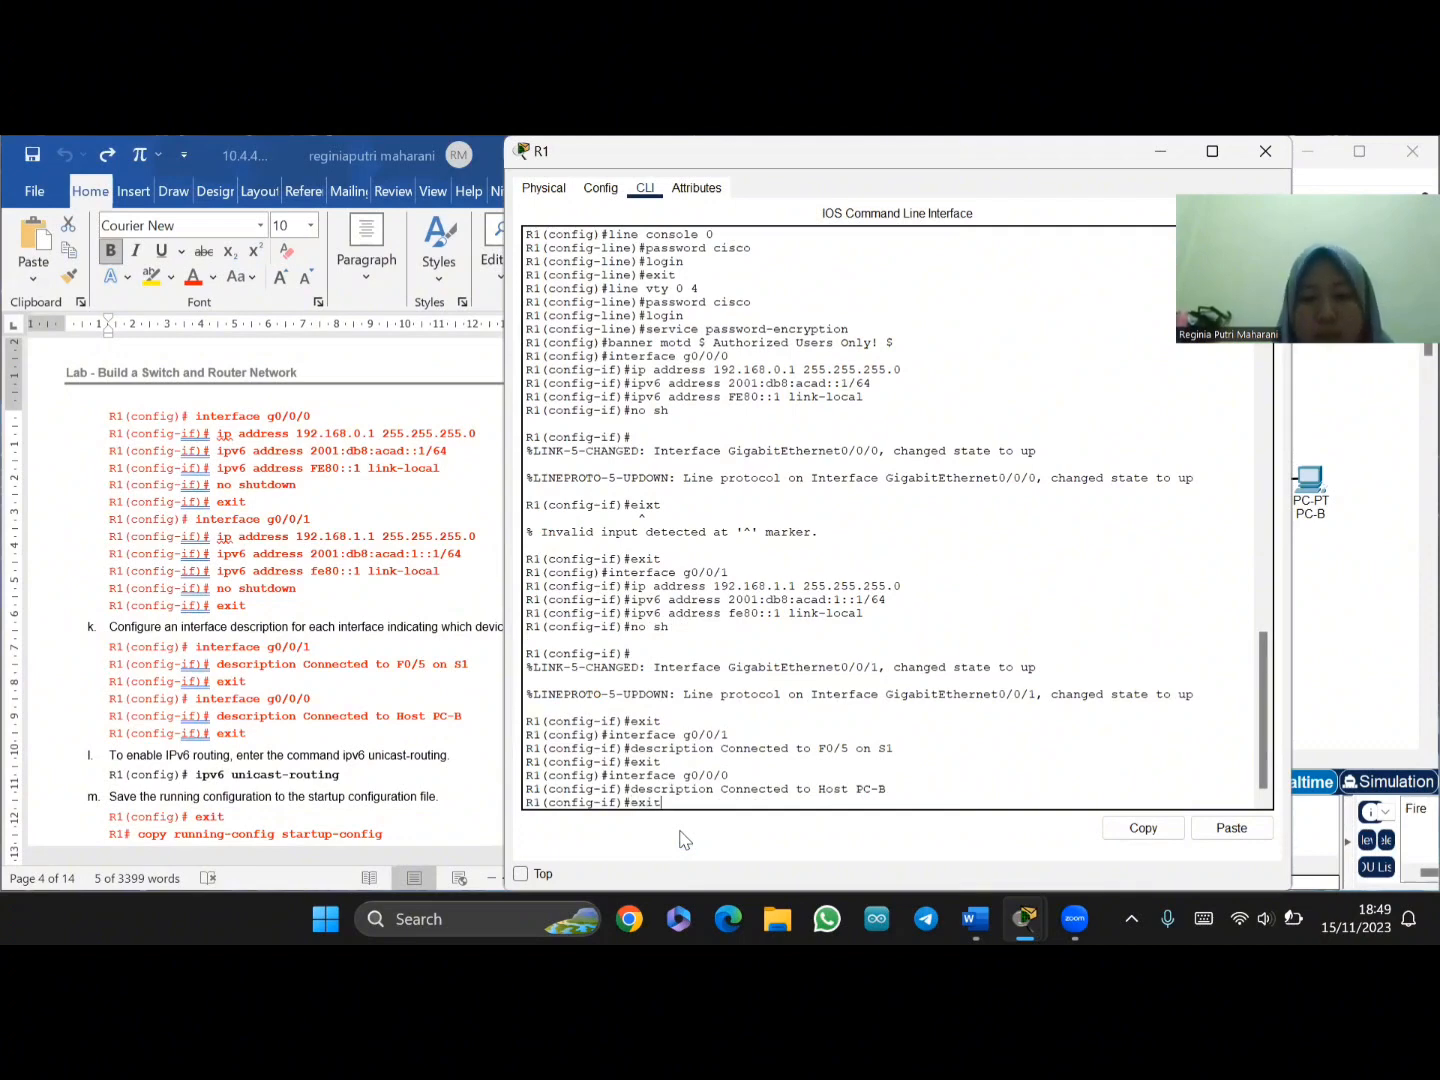
key(Return)
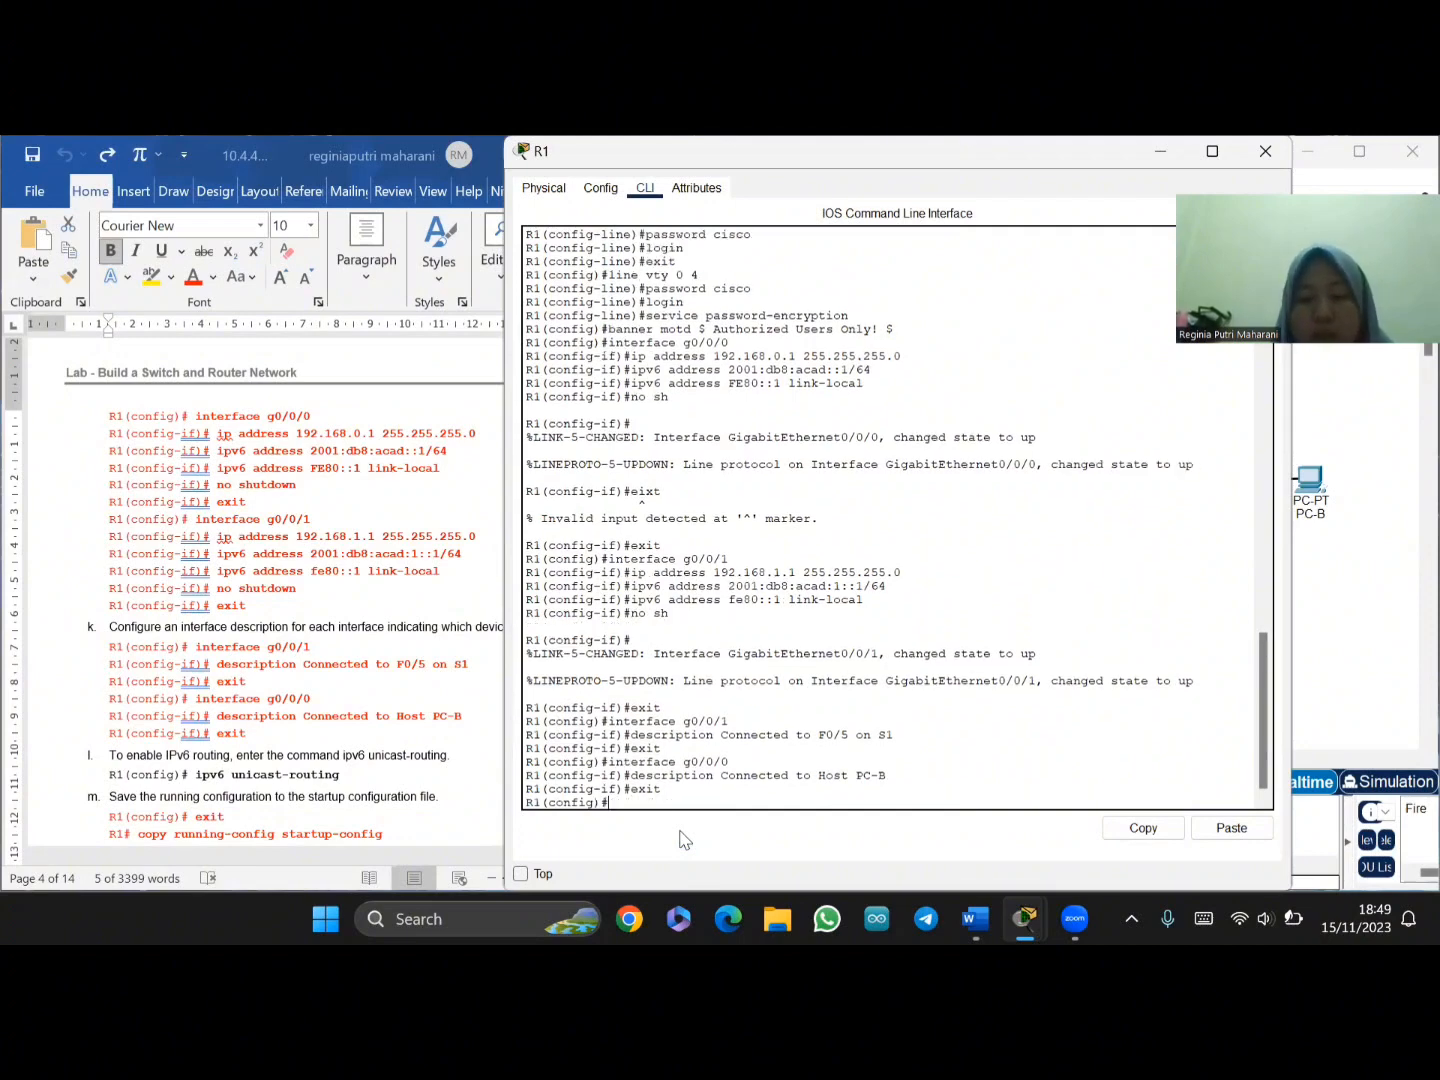
scroll(362, 730, down, 4)
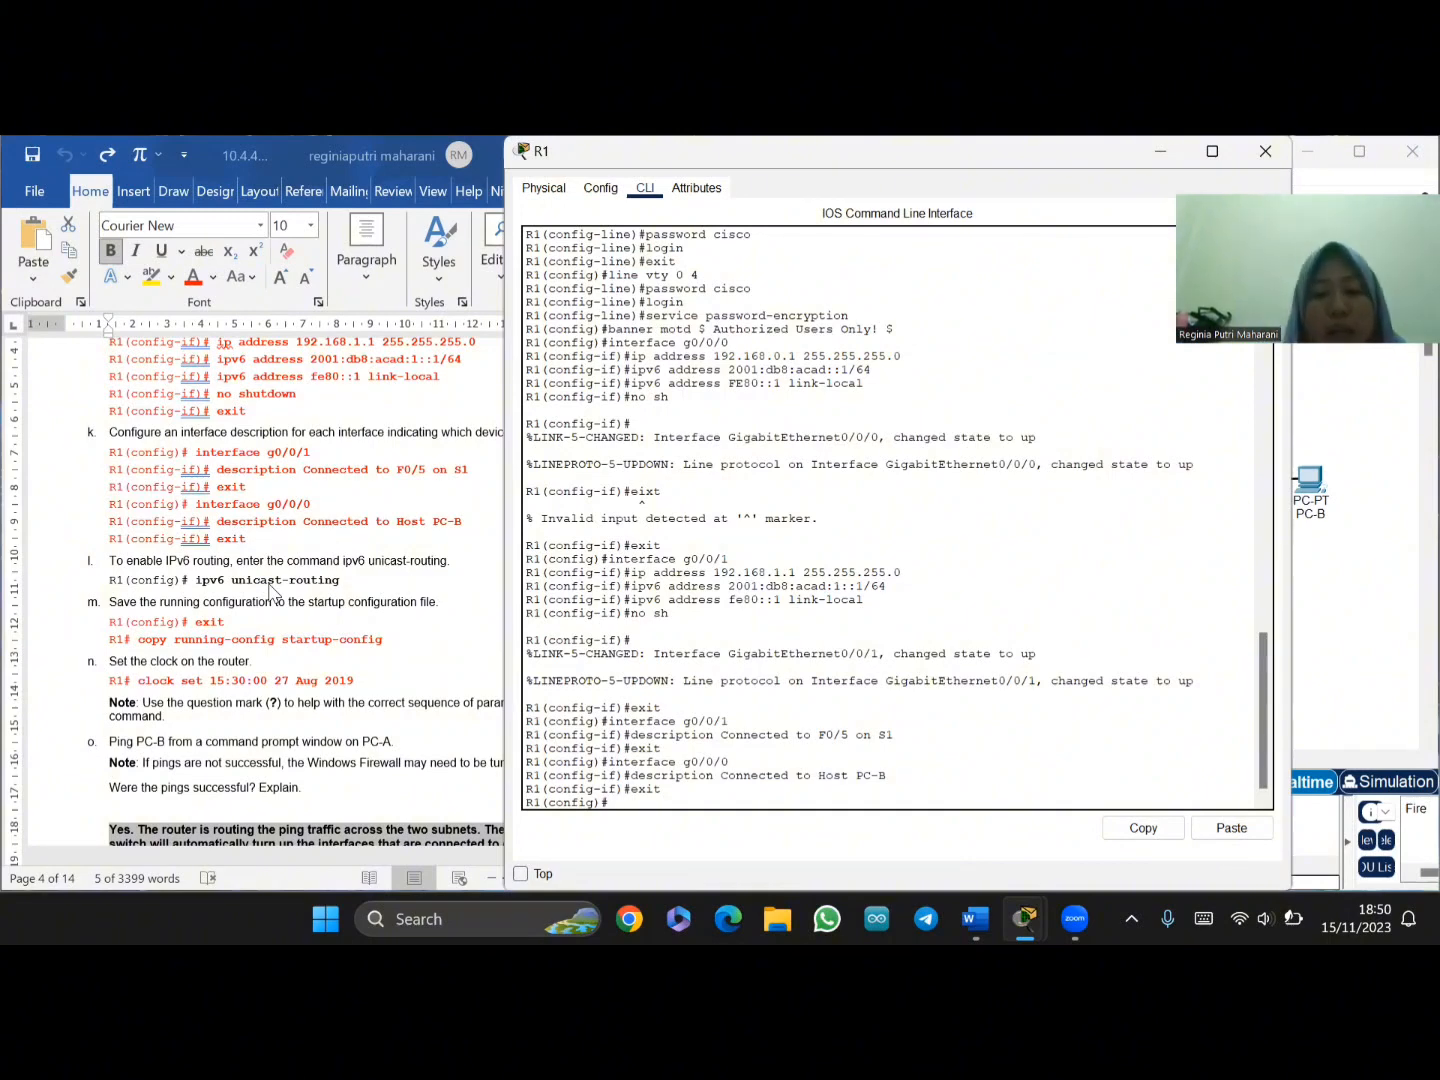
- Leave configuration mode on R1 and save the configuration with wr
text(exit)
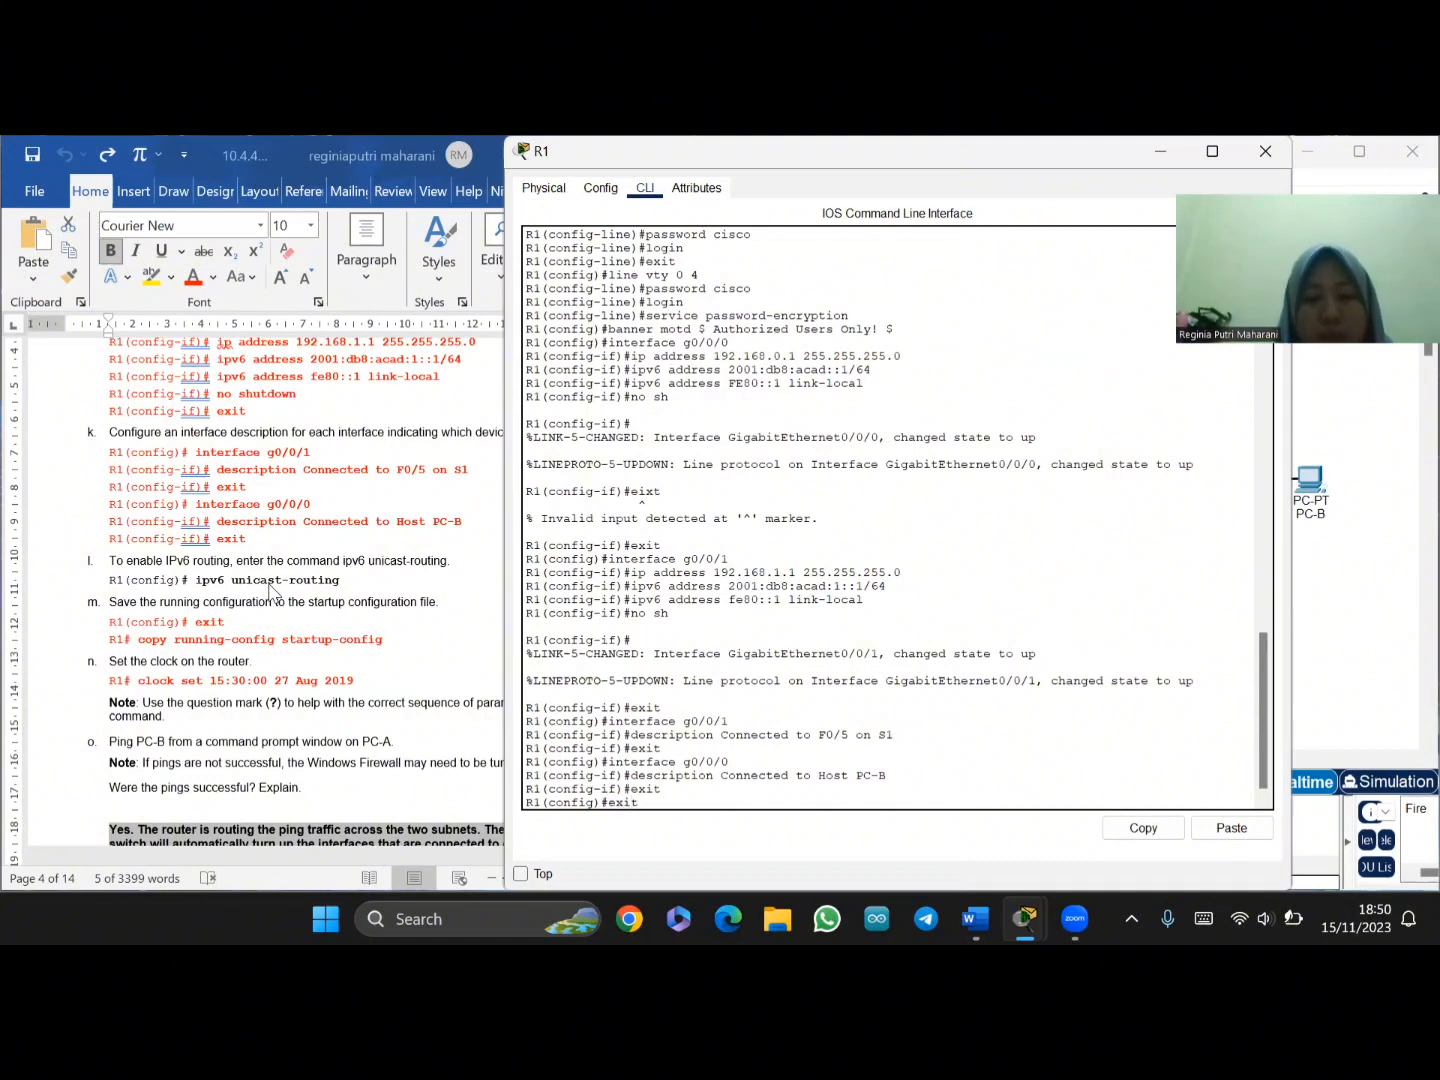
key(Return)
key(Return)
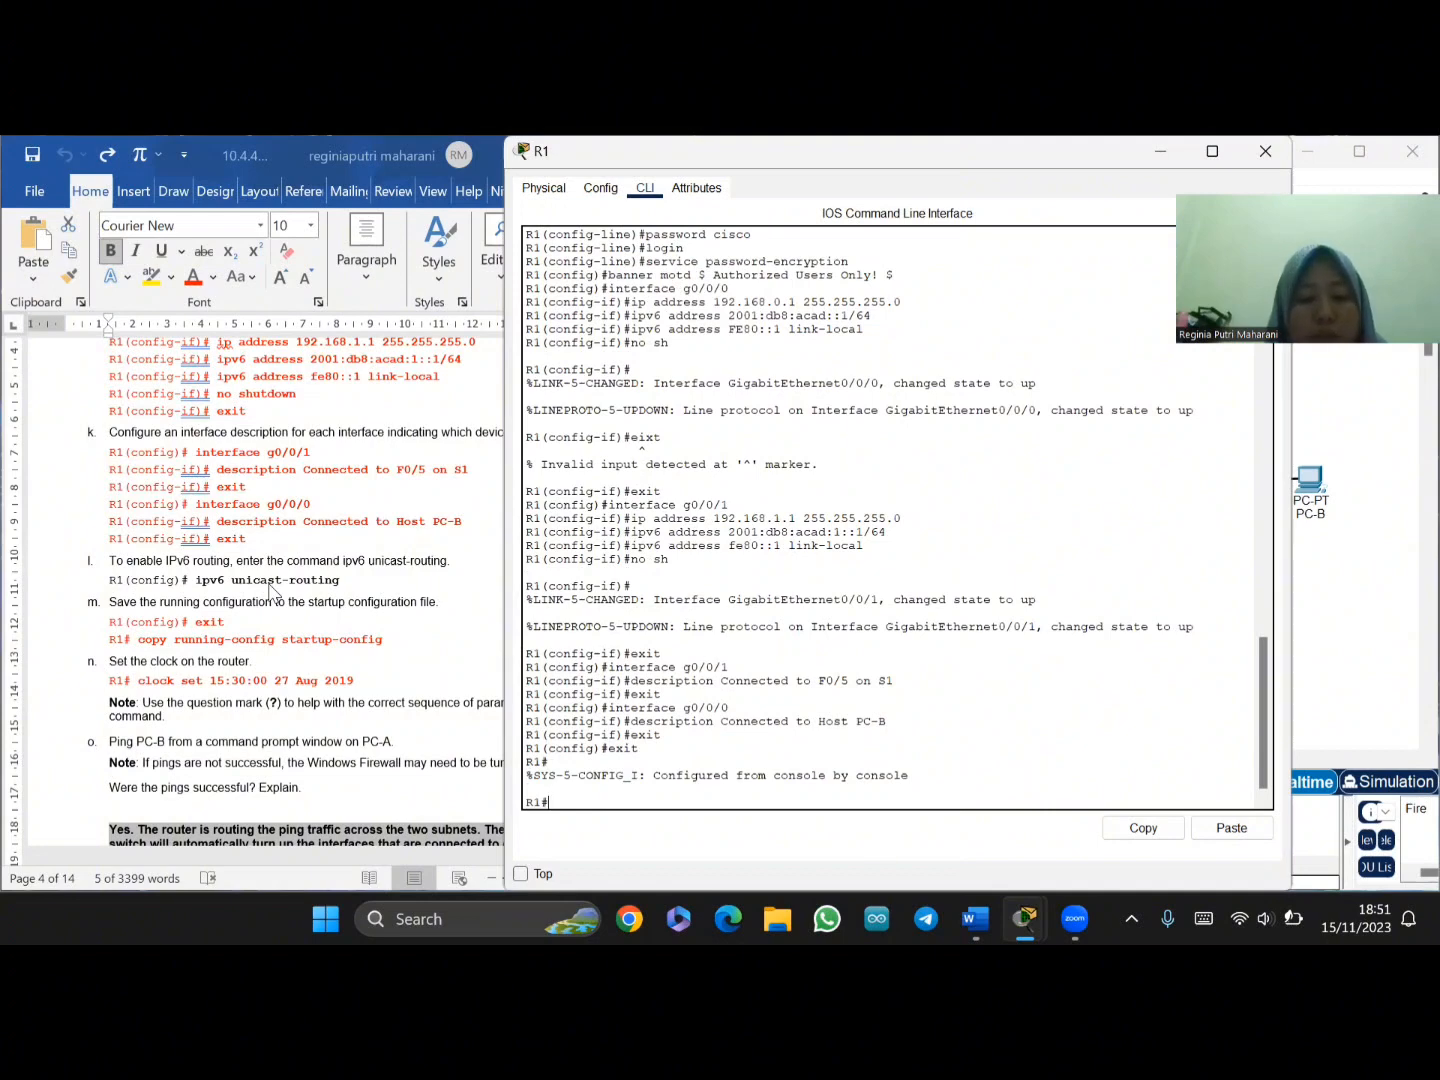
text(wr)
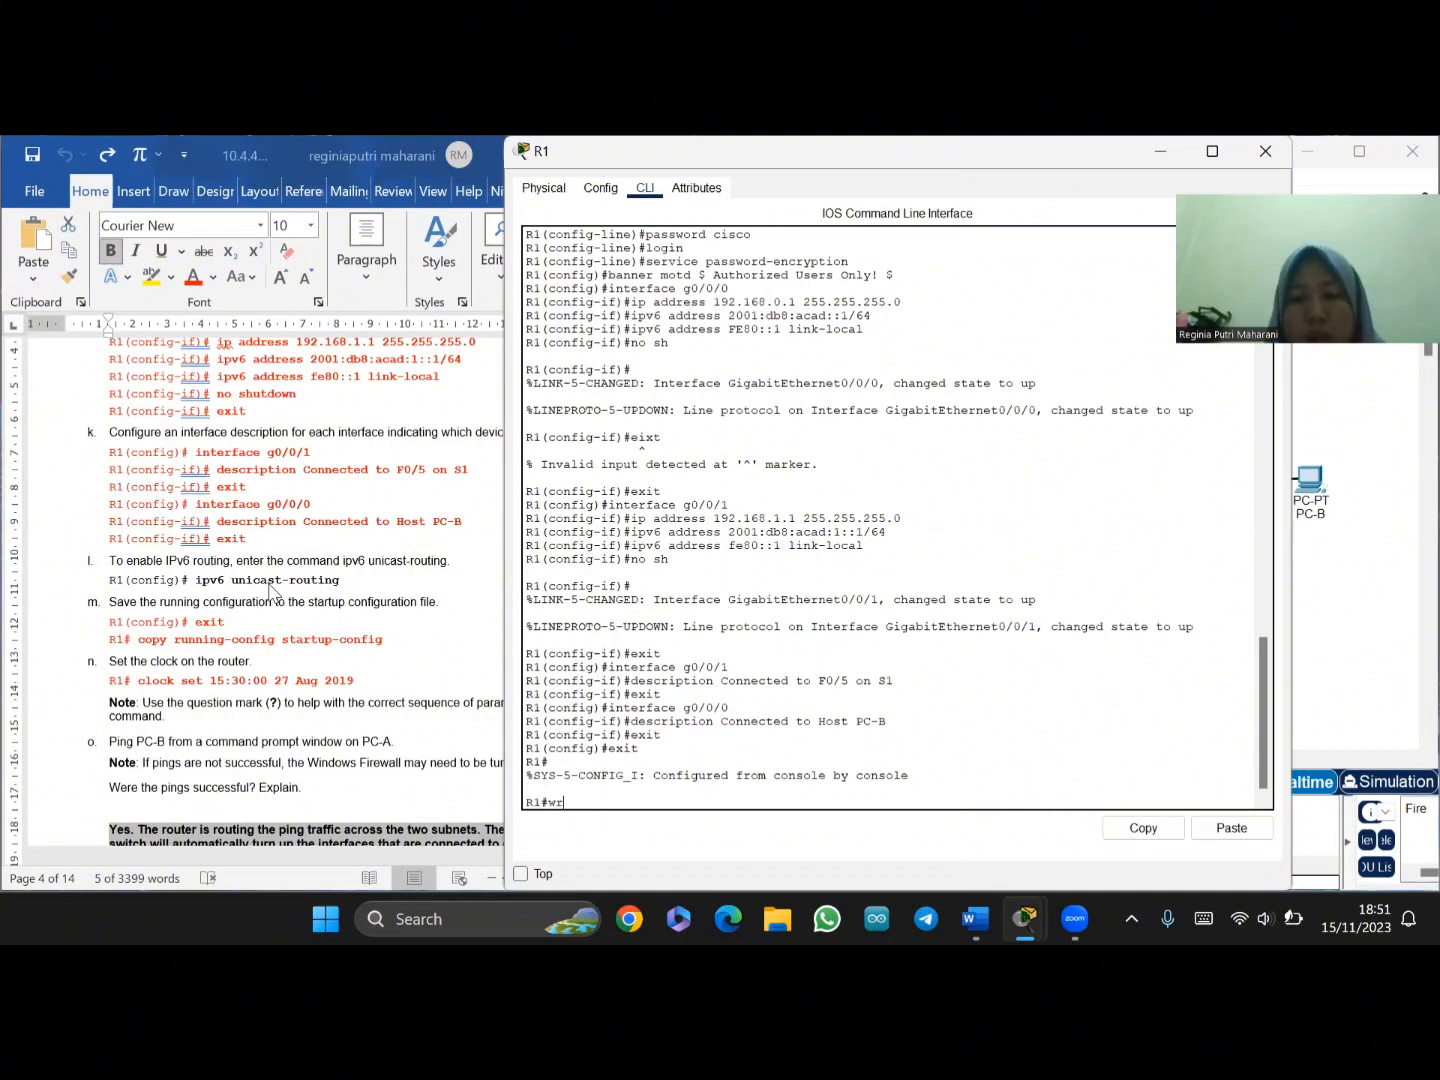
key(Return)
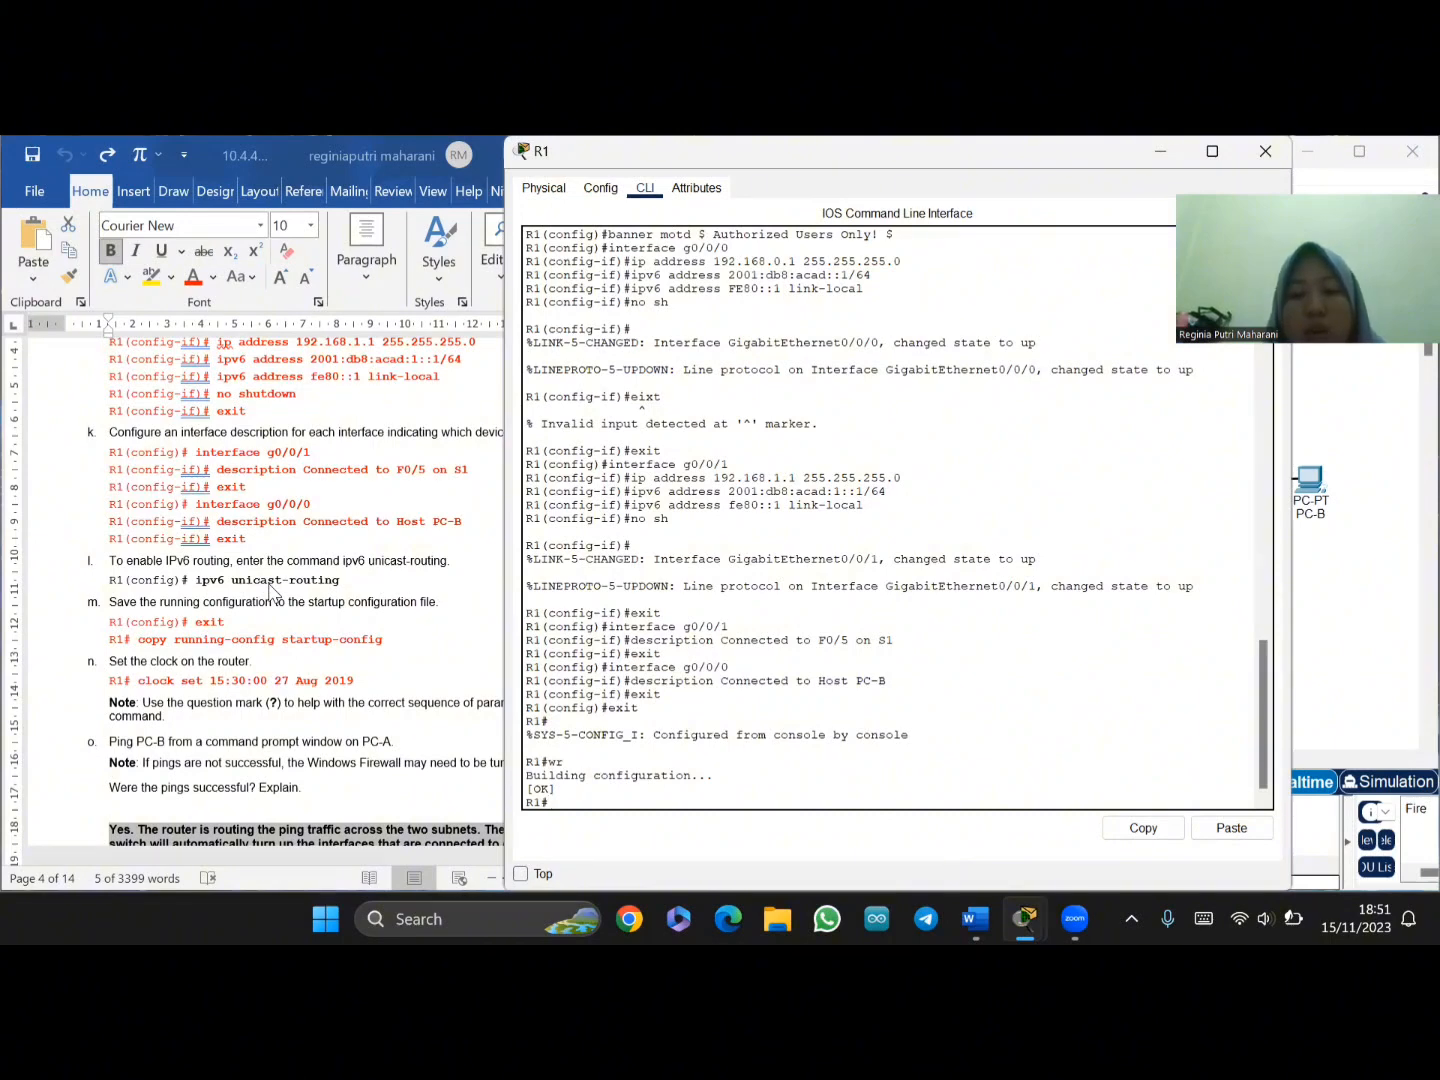
key(Return)
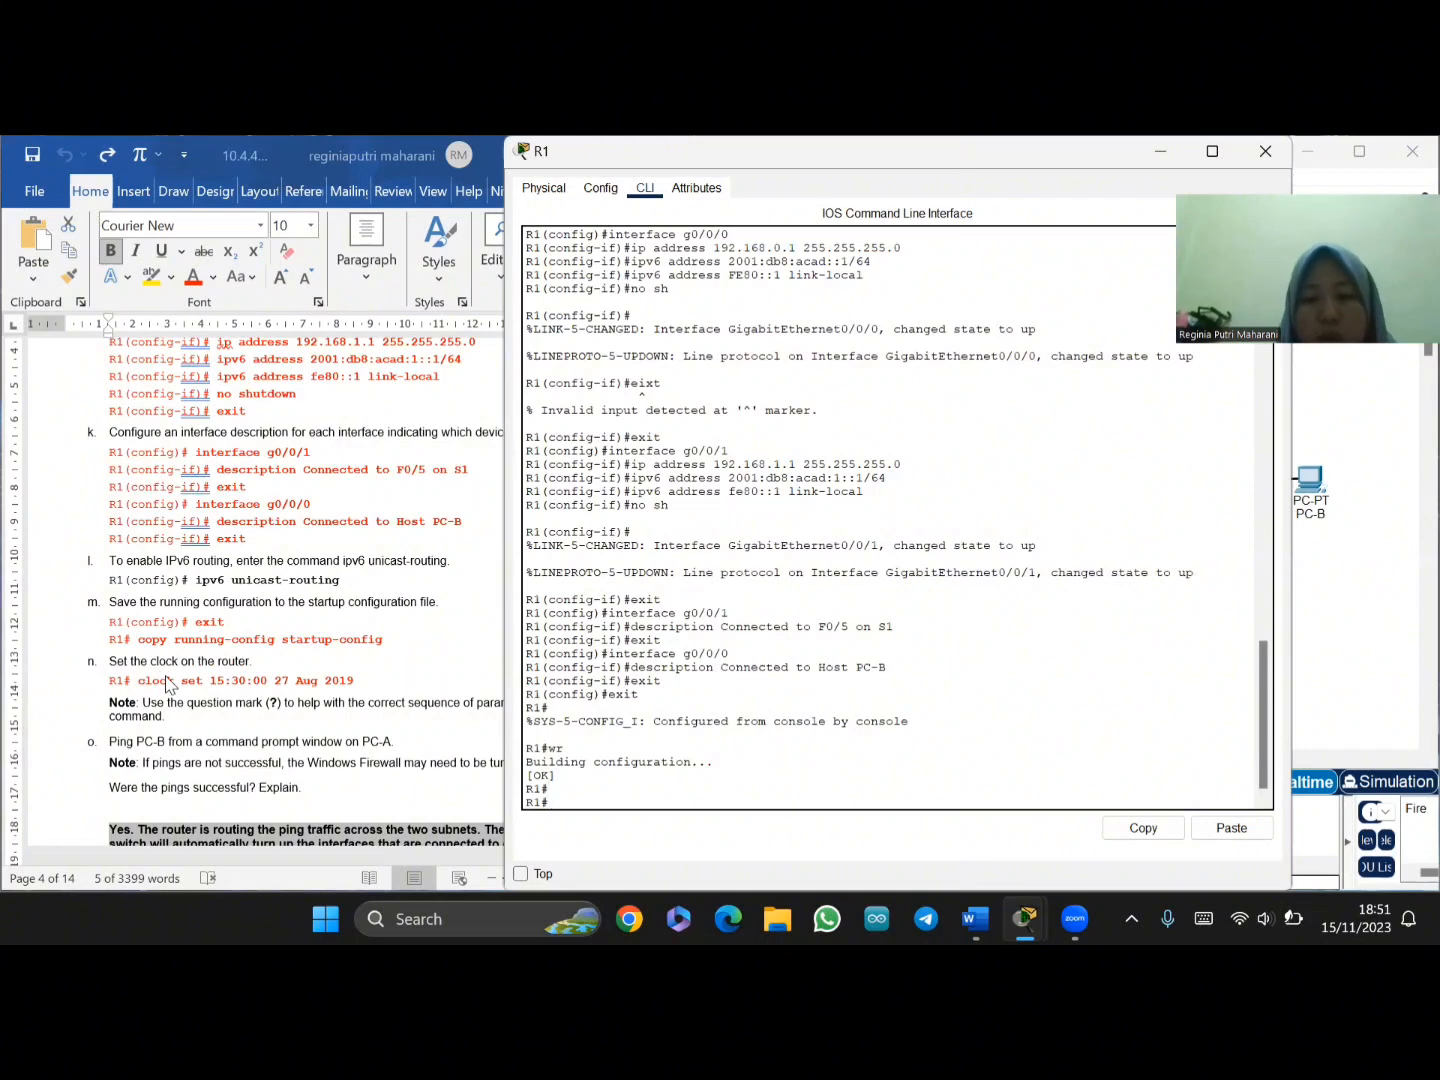
- Run 'copy running-config startup-config' on R1, accepting the default startup-config filename
key(alt+Tab)
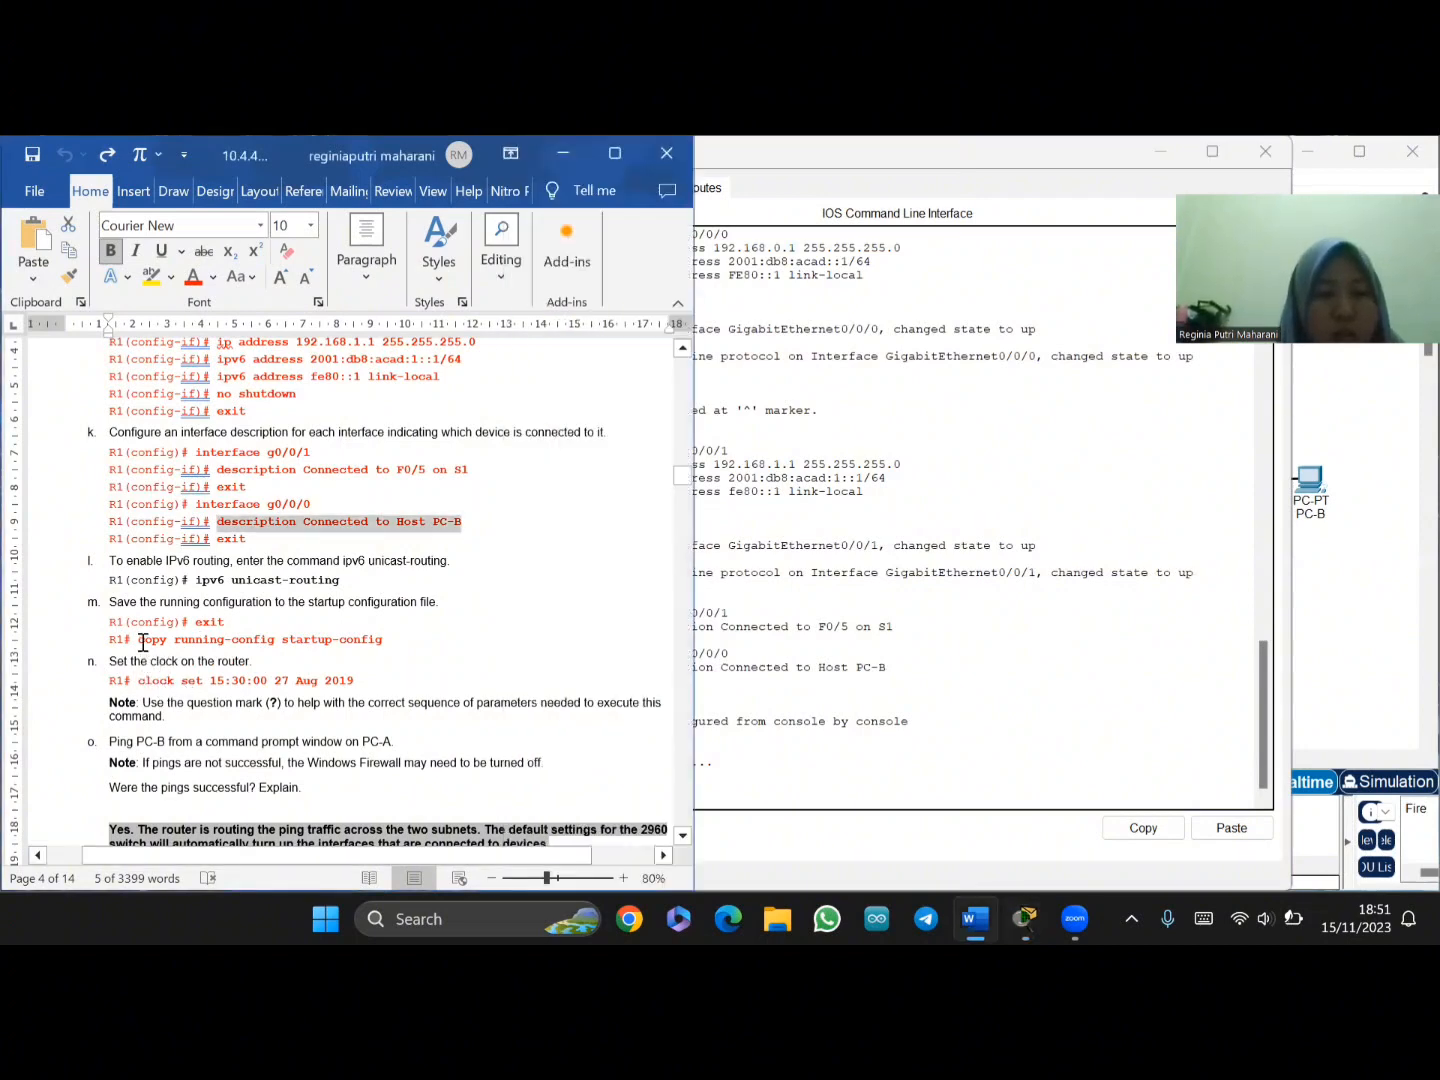
drag(139, 641, 400, 641)
key(ctrl+c)
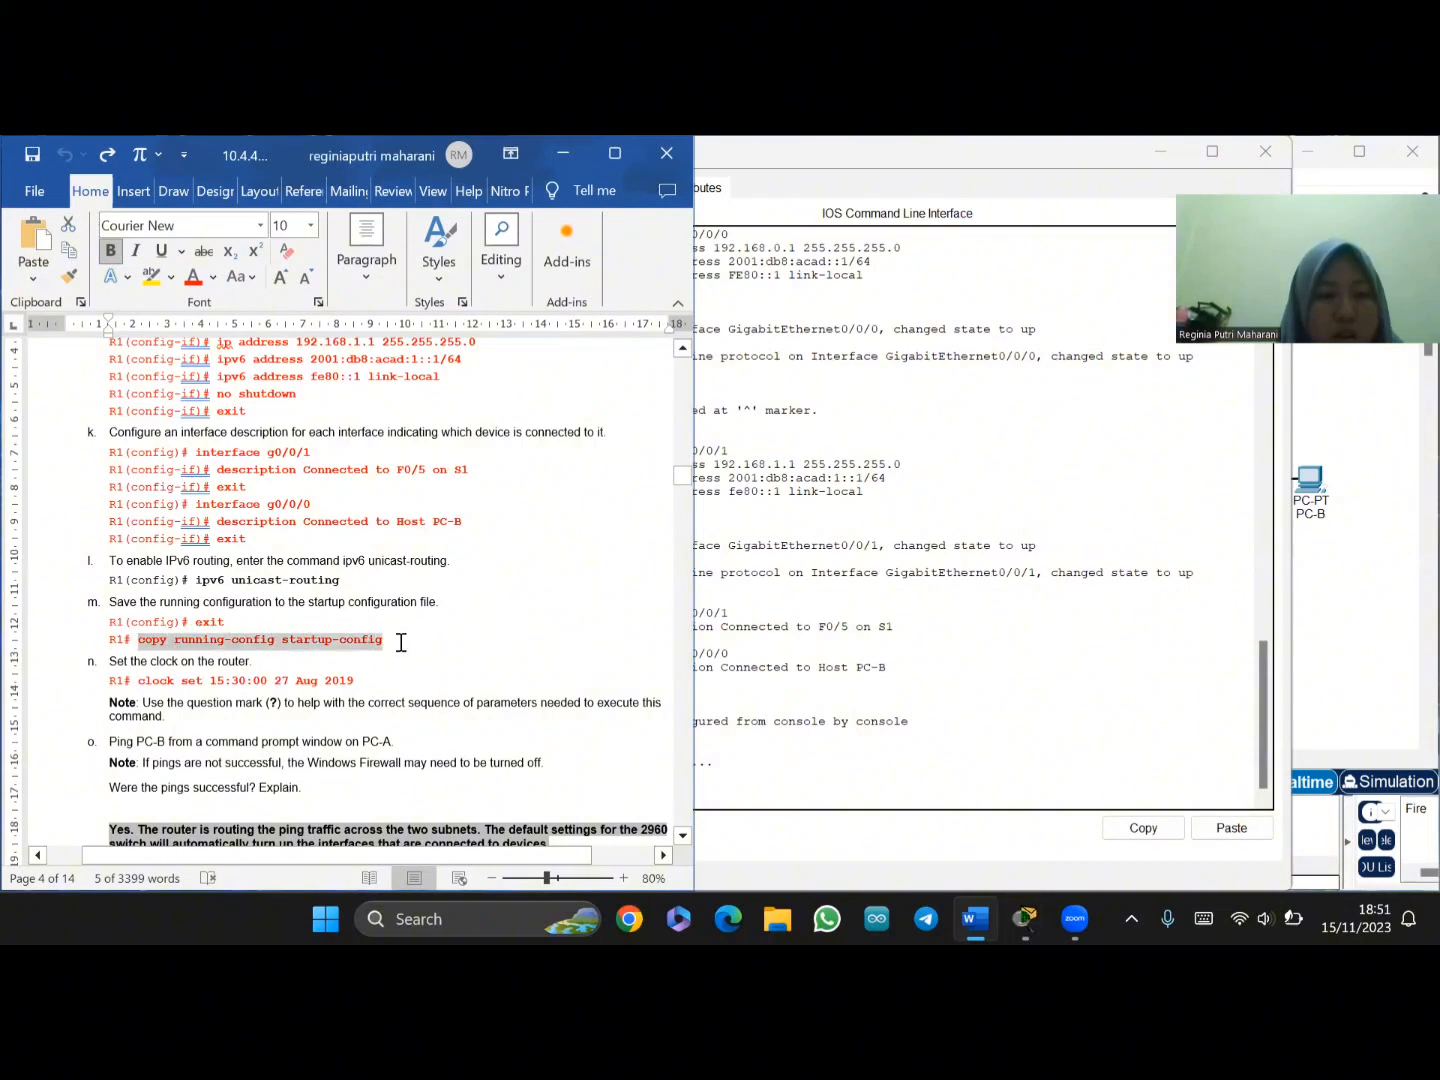
click(733, 775)
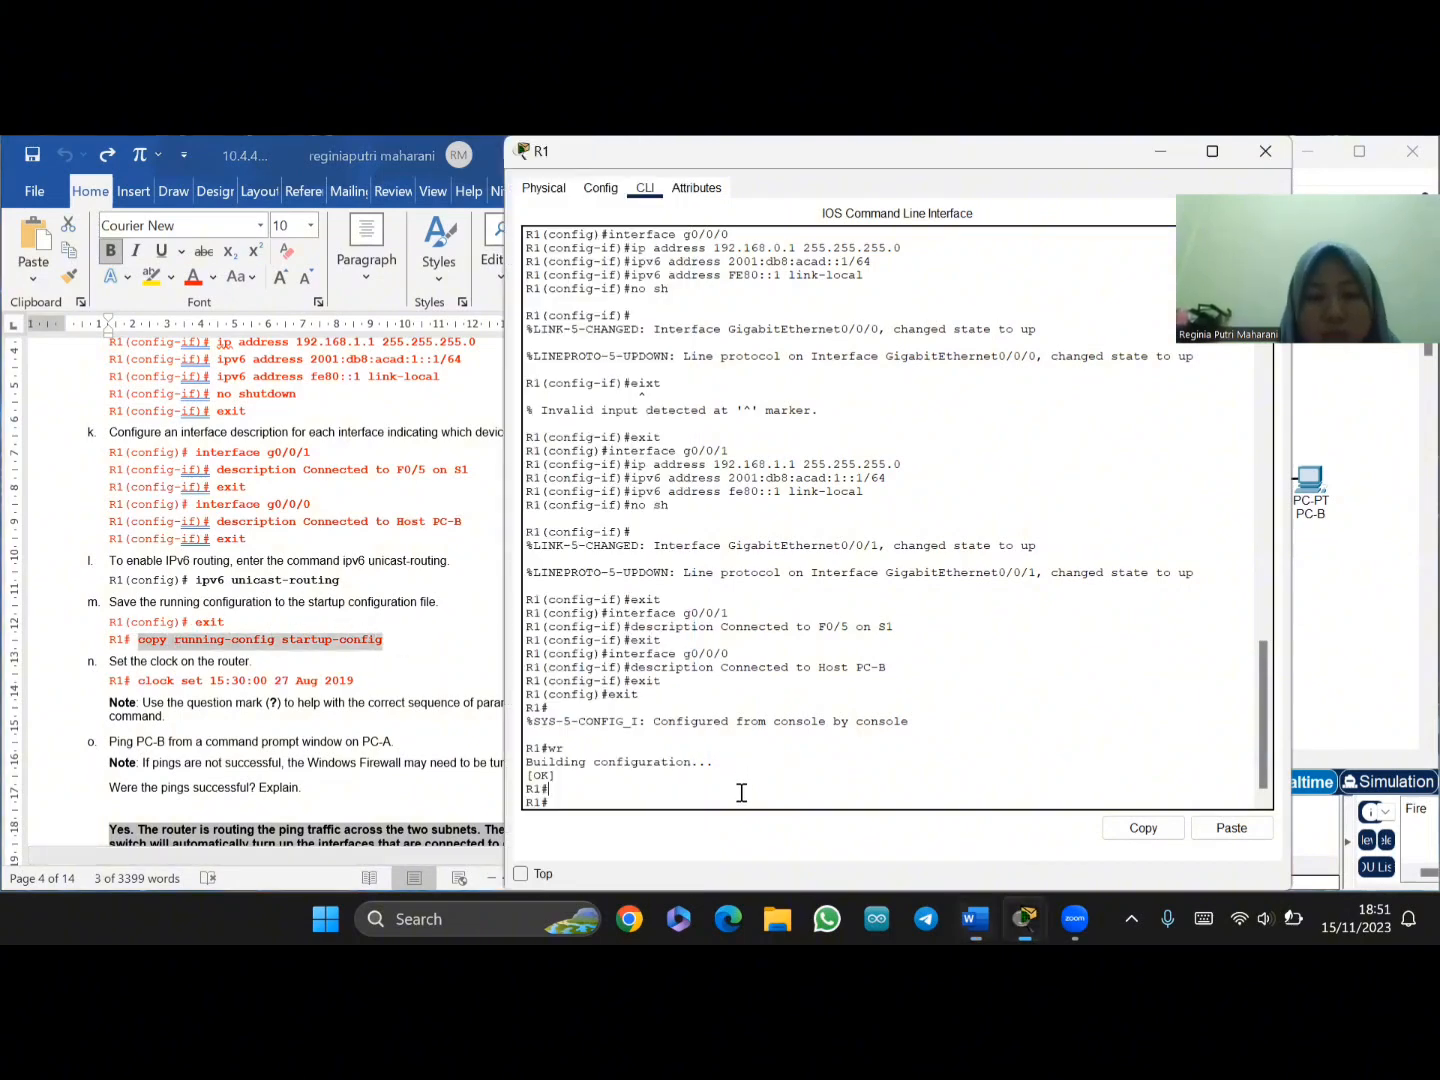
right_click(581, 792)
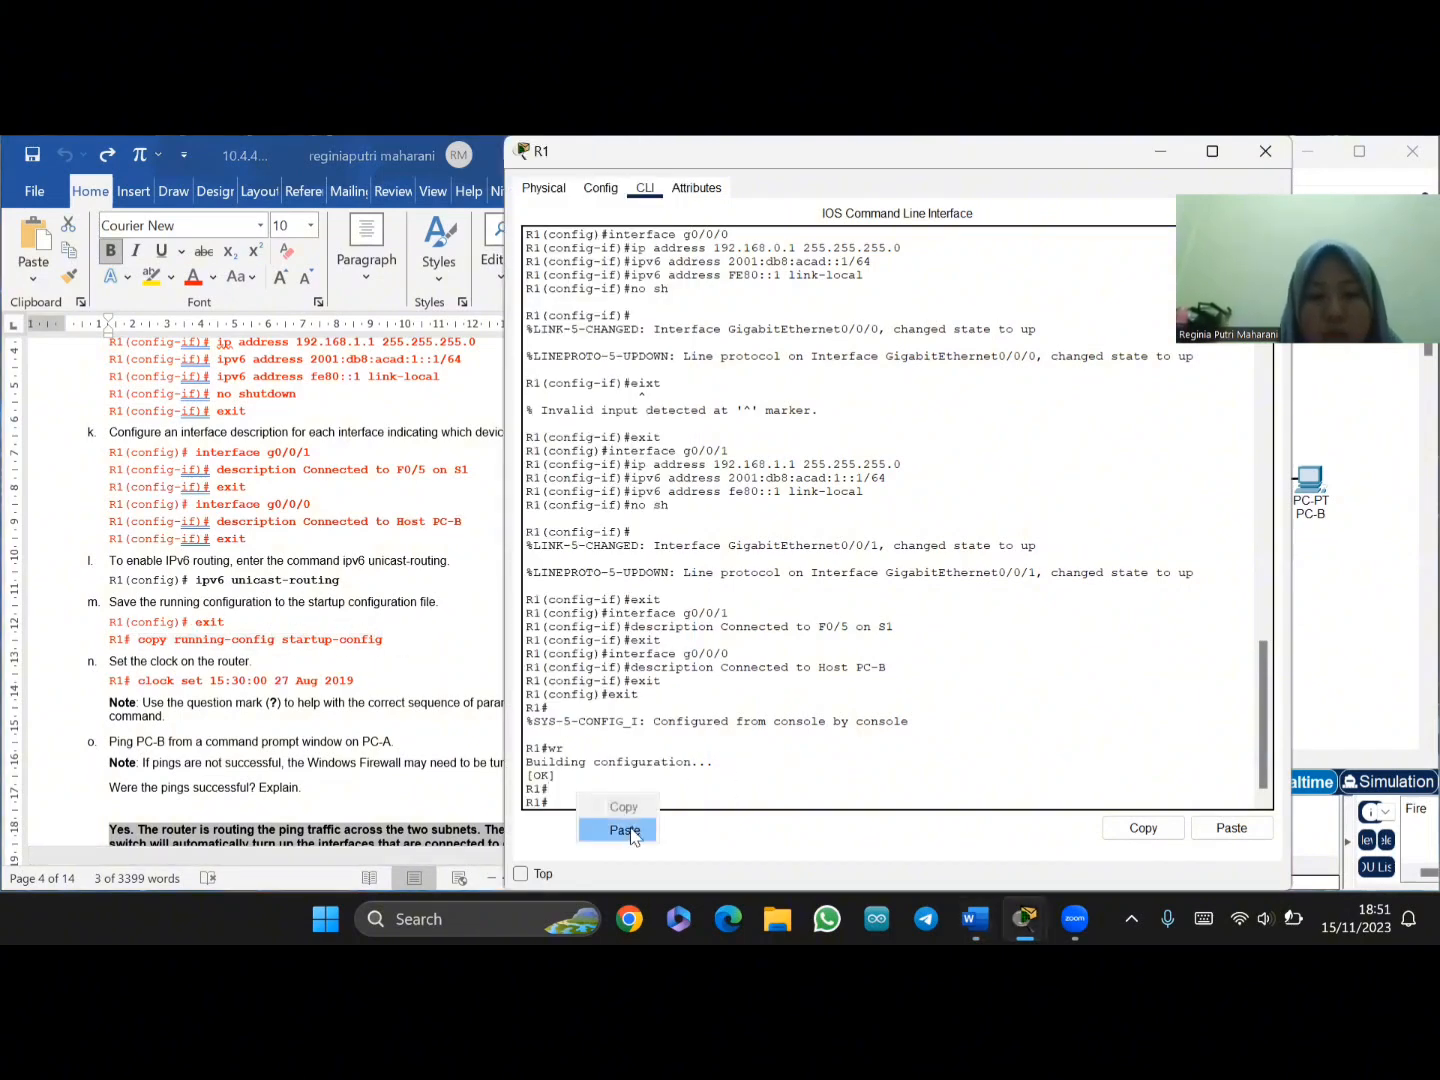
click(630, 832)
key(Return)
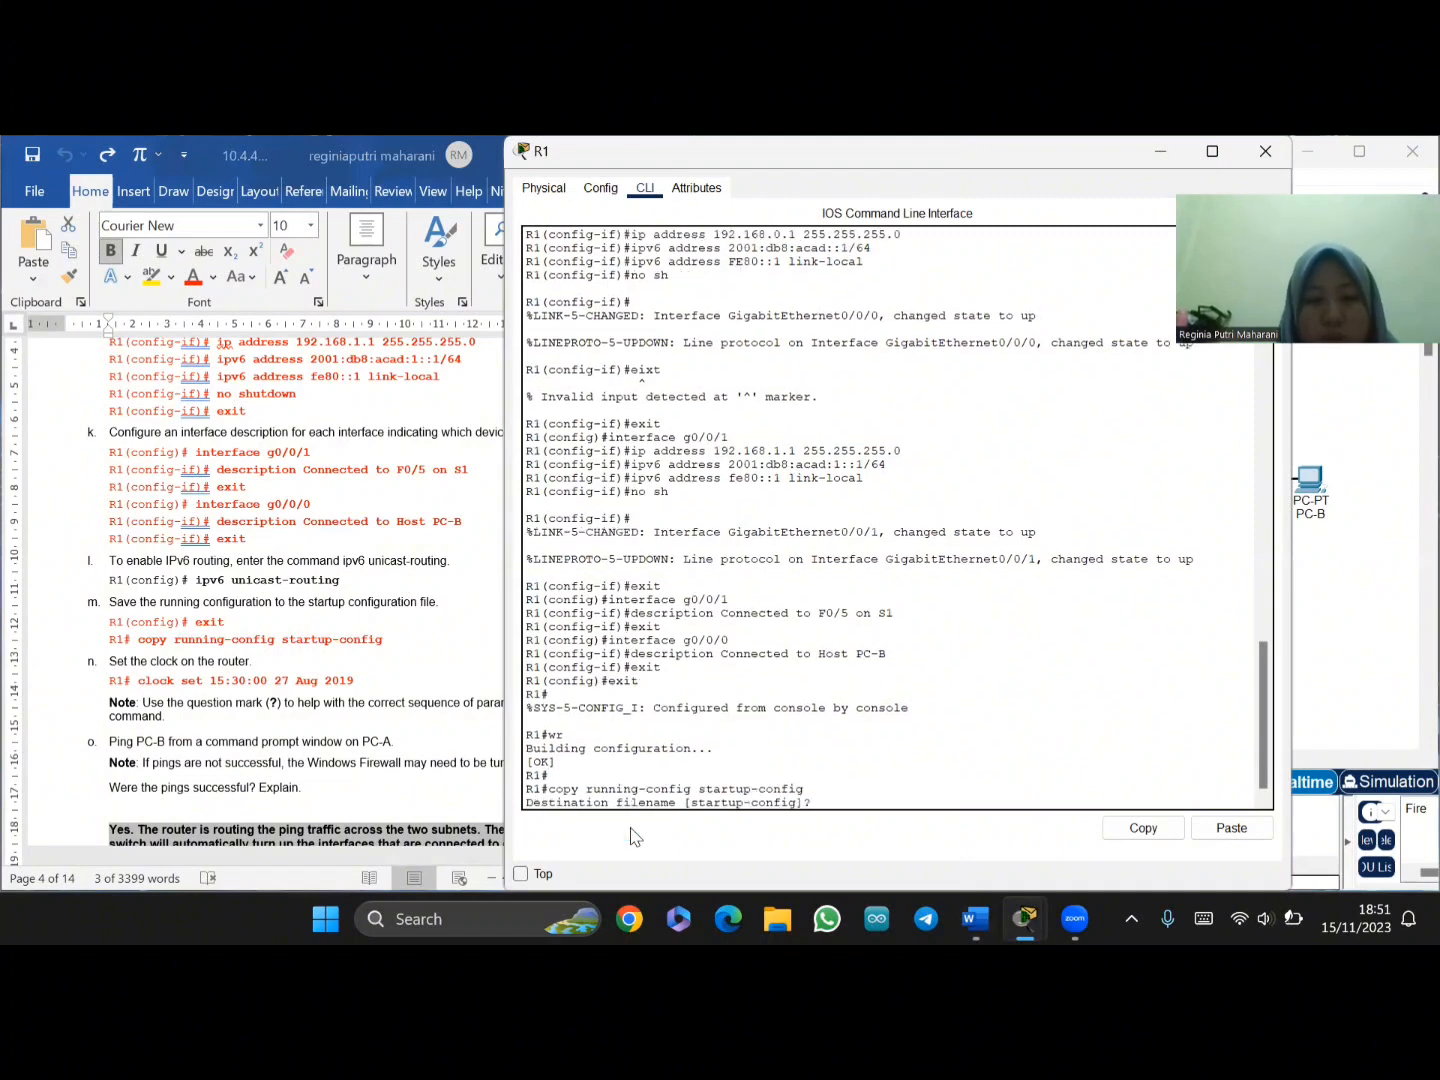
key(Return)
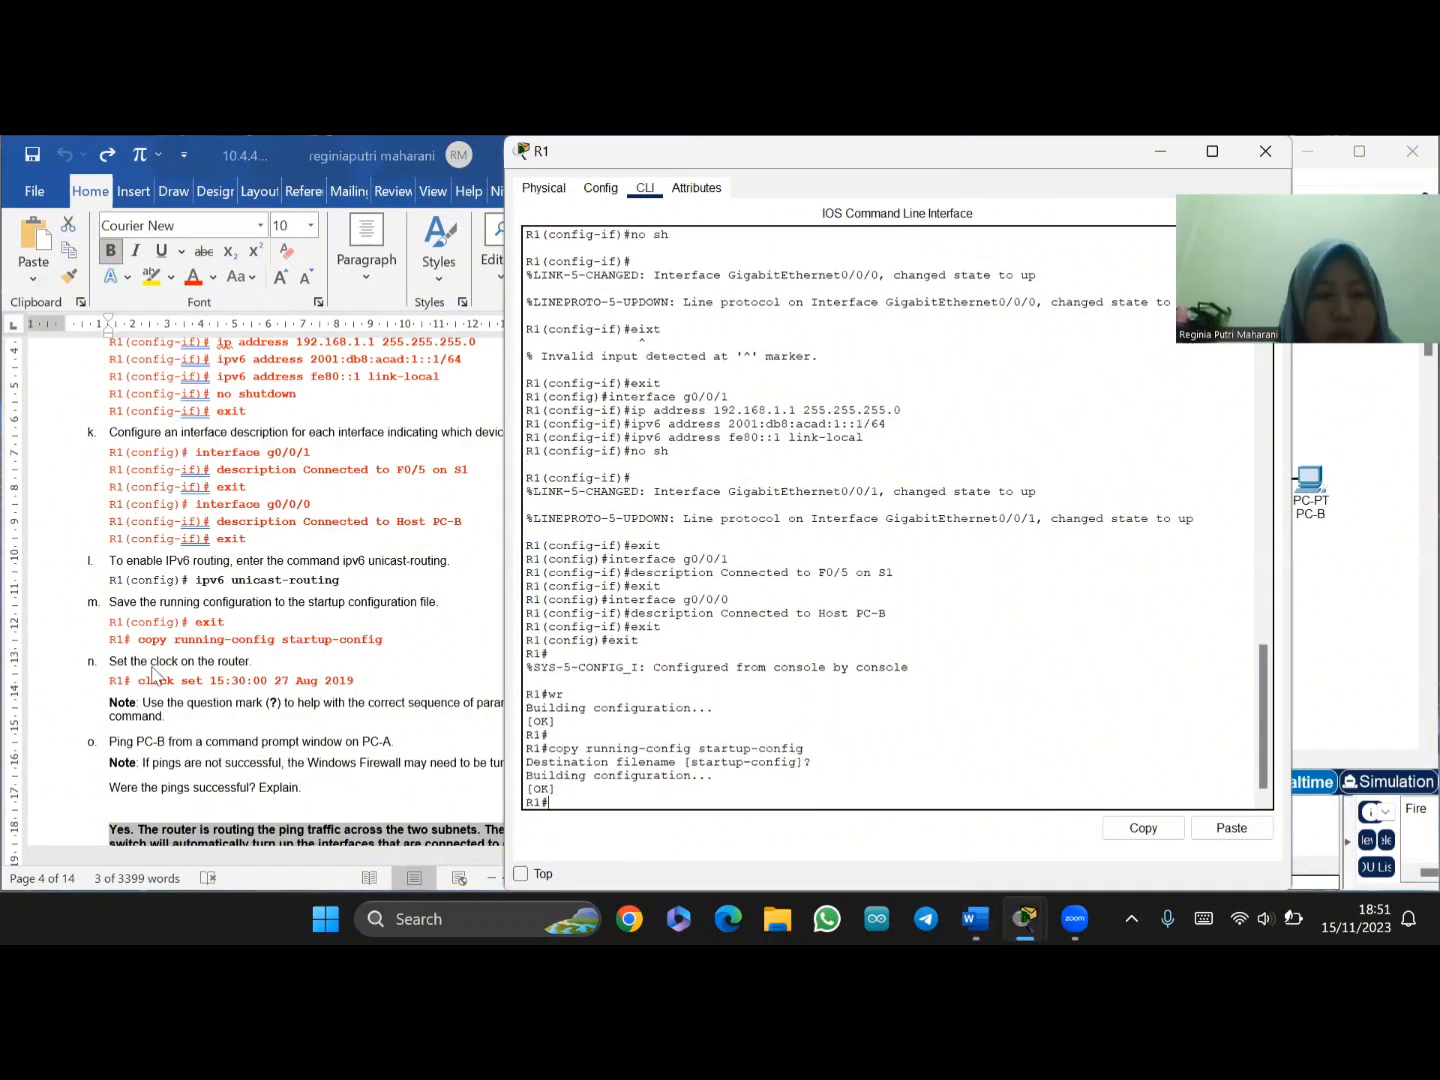
- Locate the 'clock set 15:30:00 27 Aug 2019' line in the lab instructions
click(152, 684)
drag(295, 690, 355, 682)
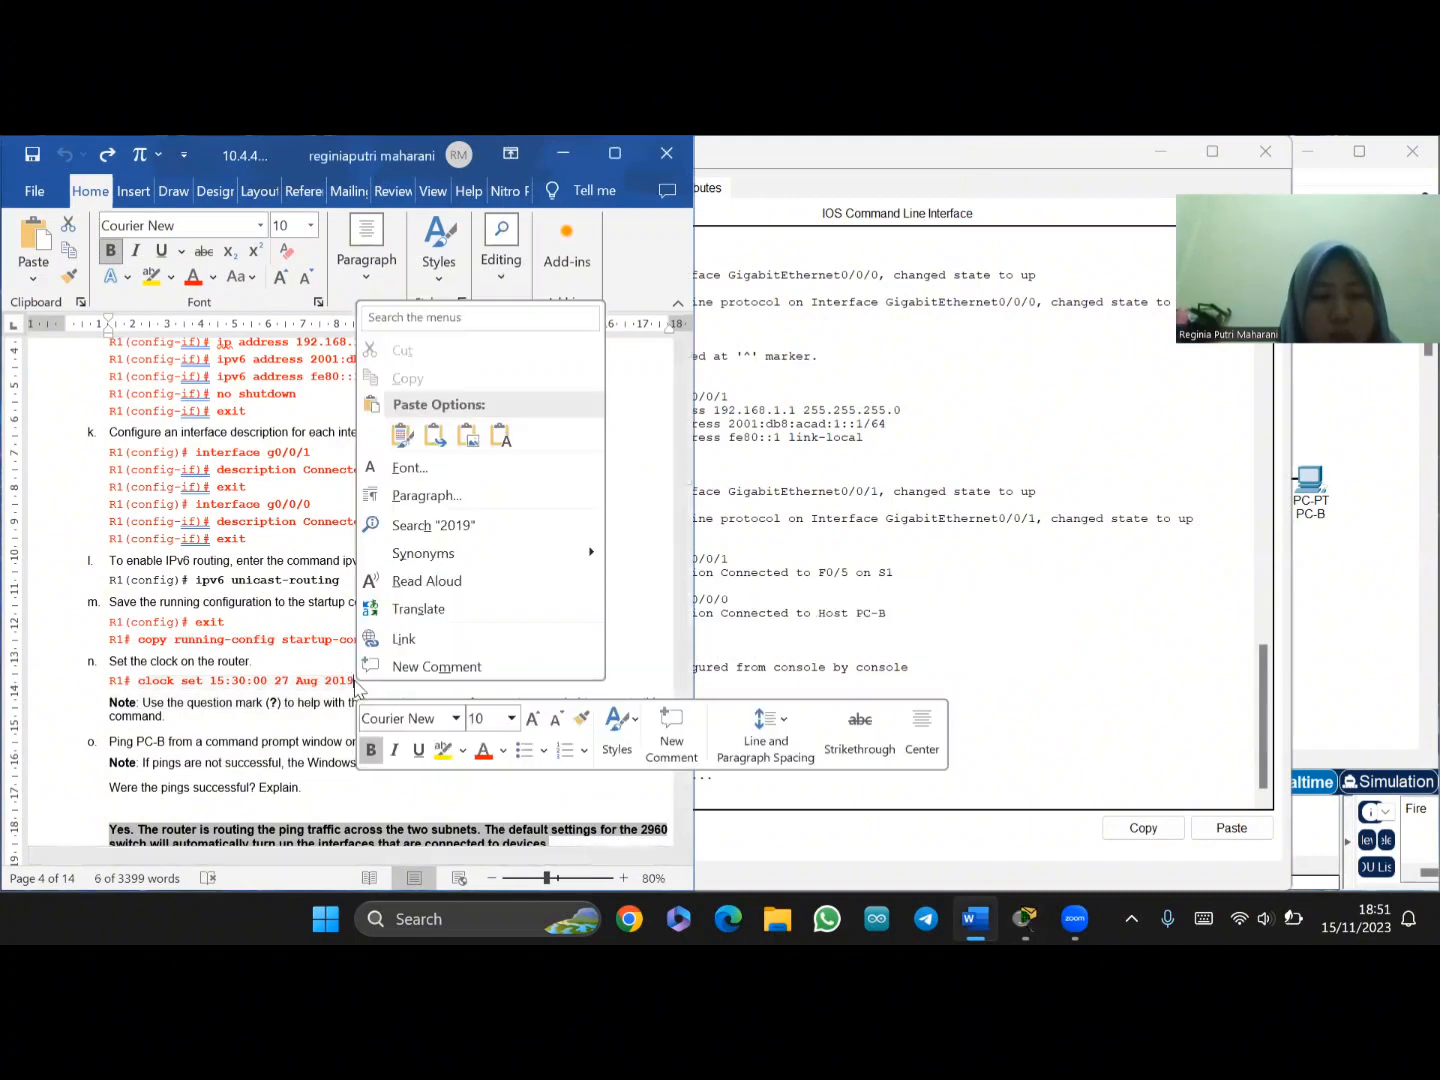
click(309, 681)
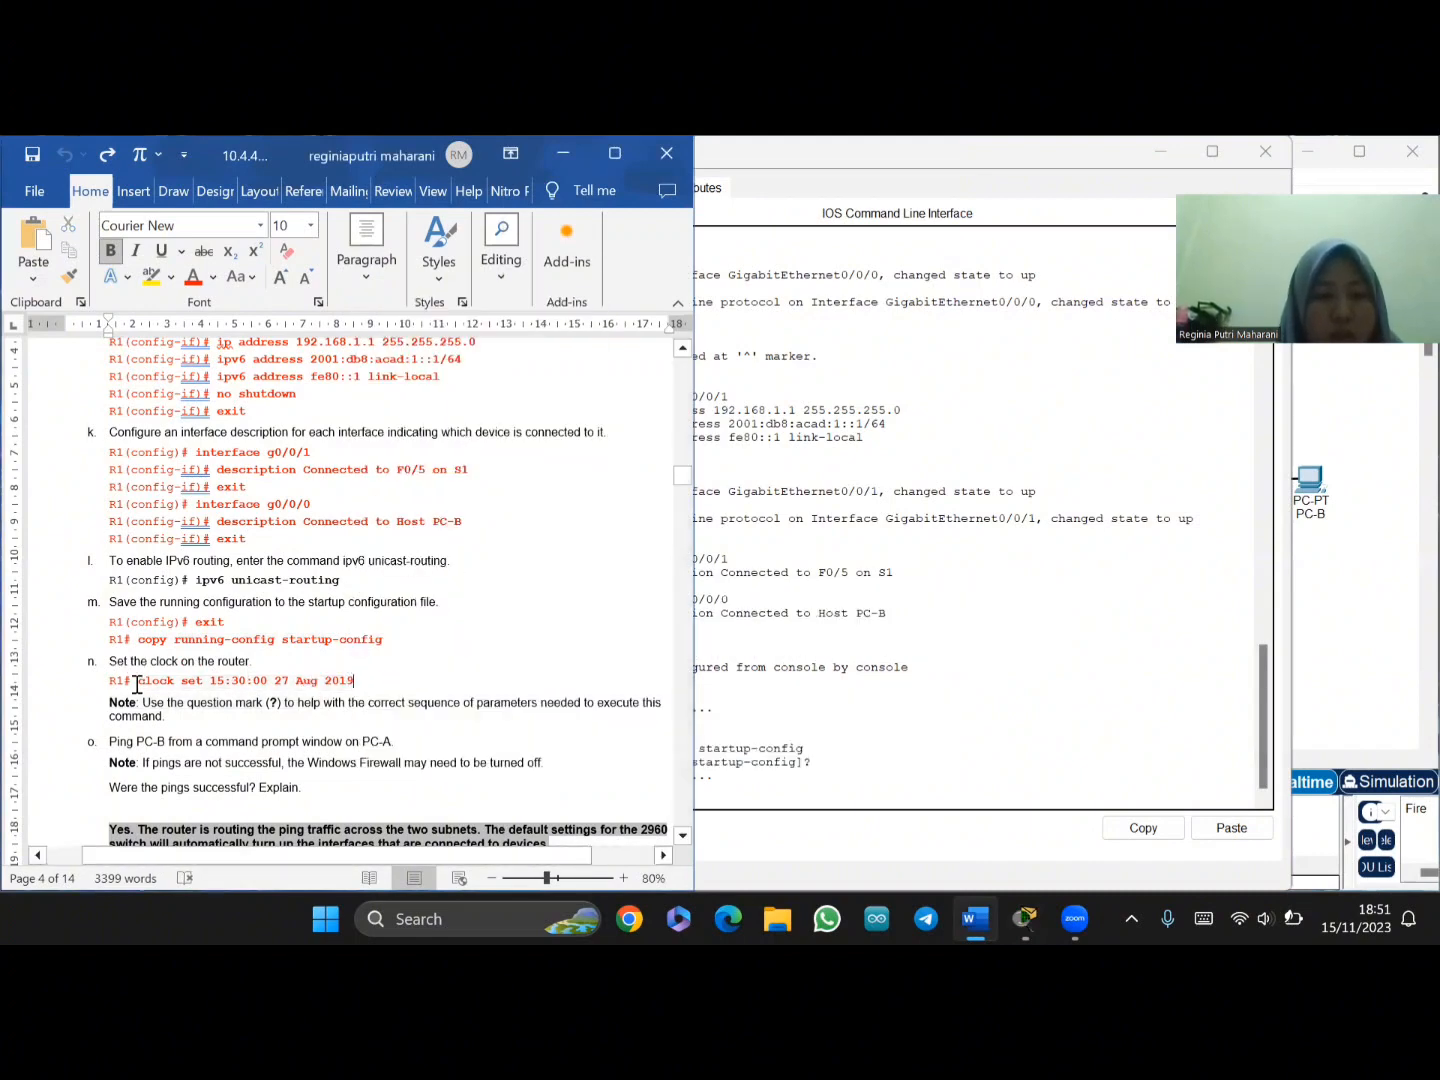
- Paste and run 'clock set 15:30:00 27 Aug 2019' in R1's console
drag(137, 681, 364, 680)
key(ctrl+c)
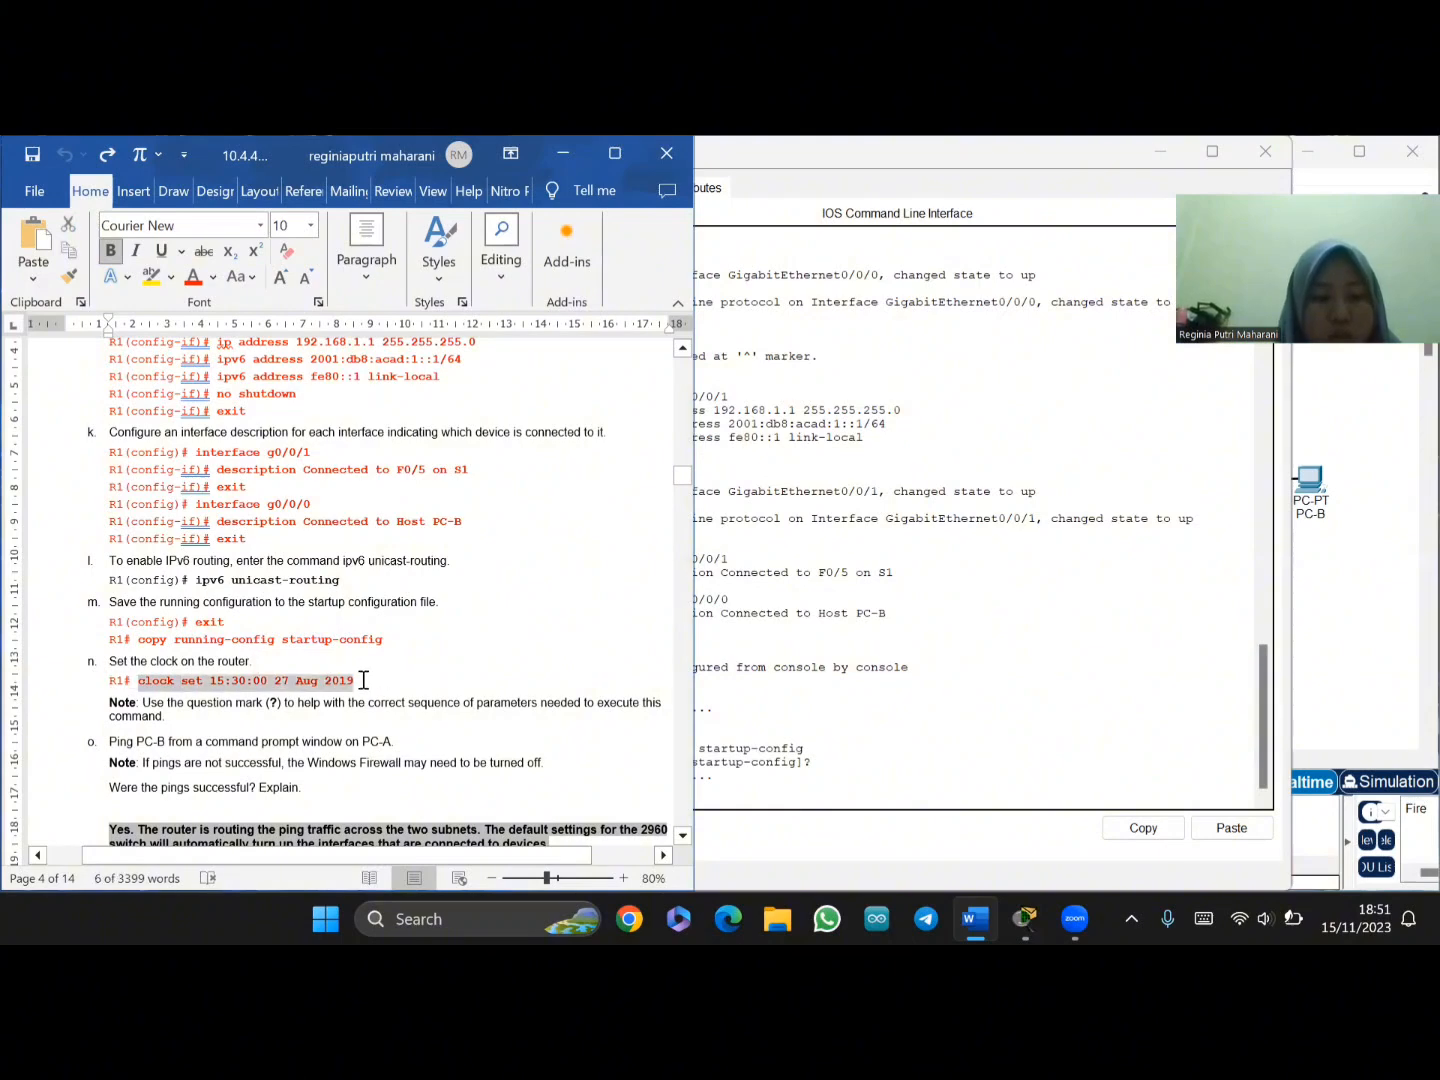
click(713, 801)
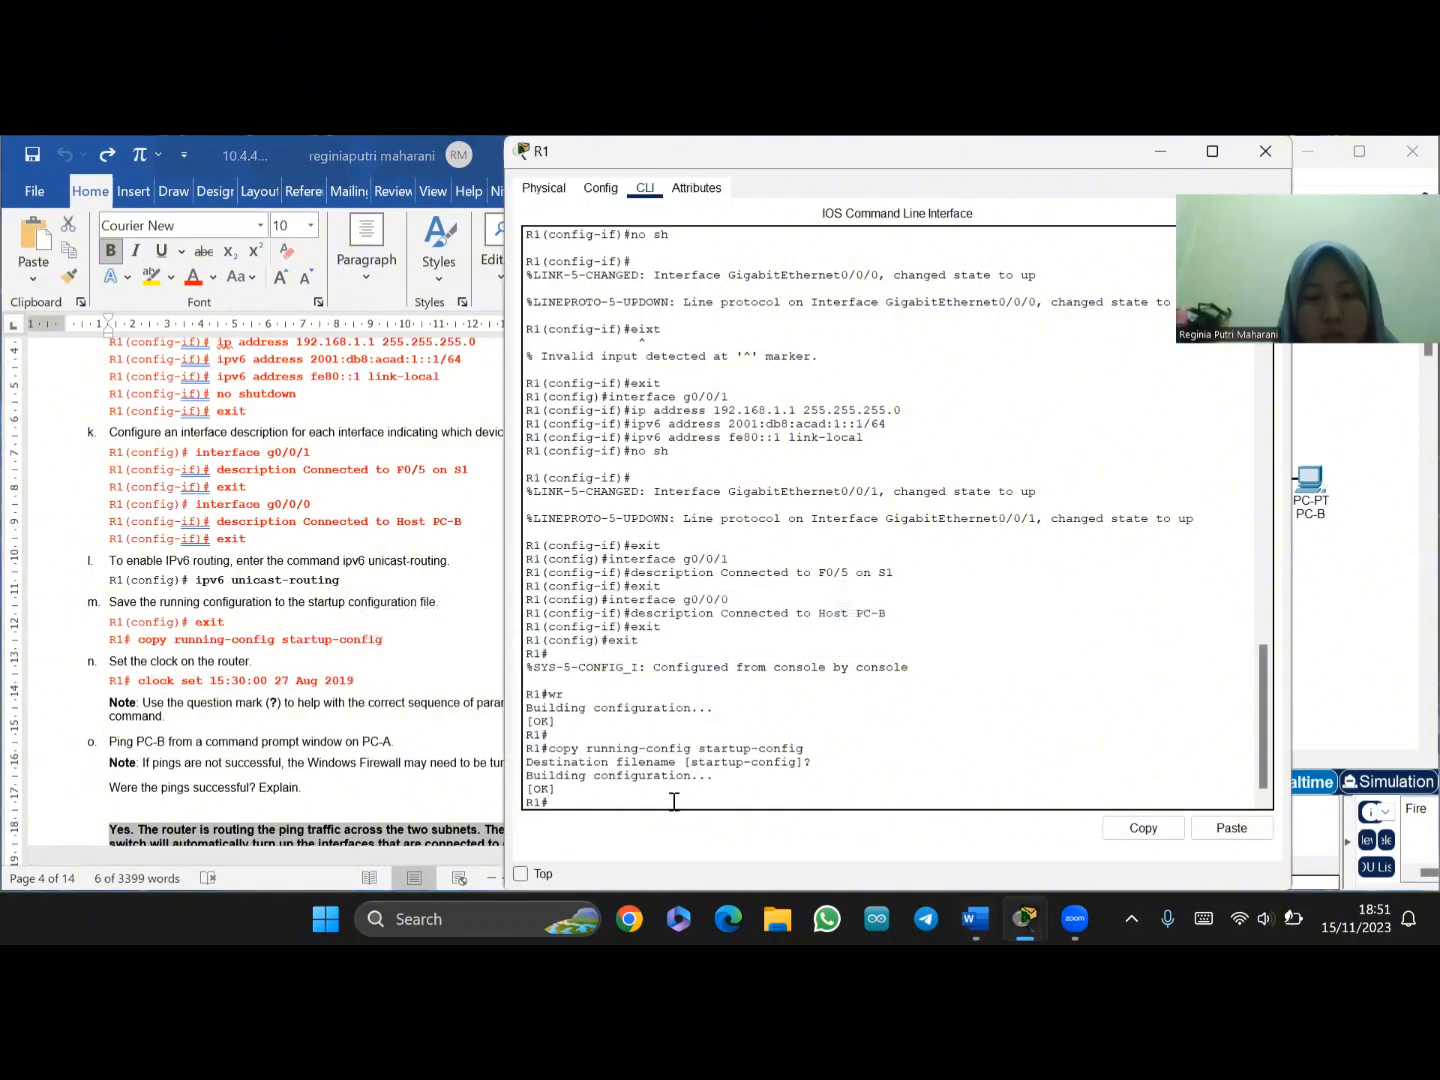
right_click(672, 798)
click(708, 842)
key(Return)
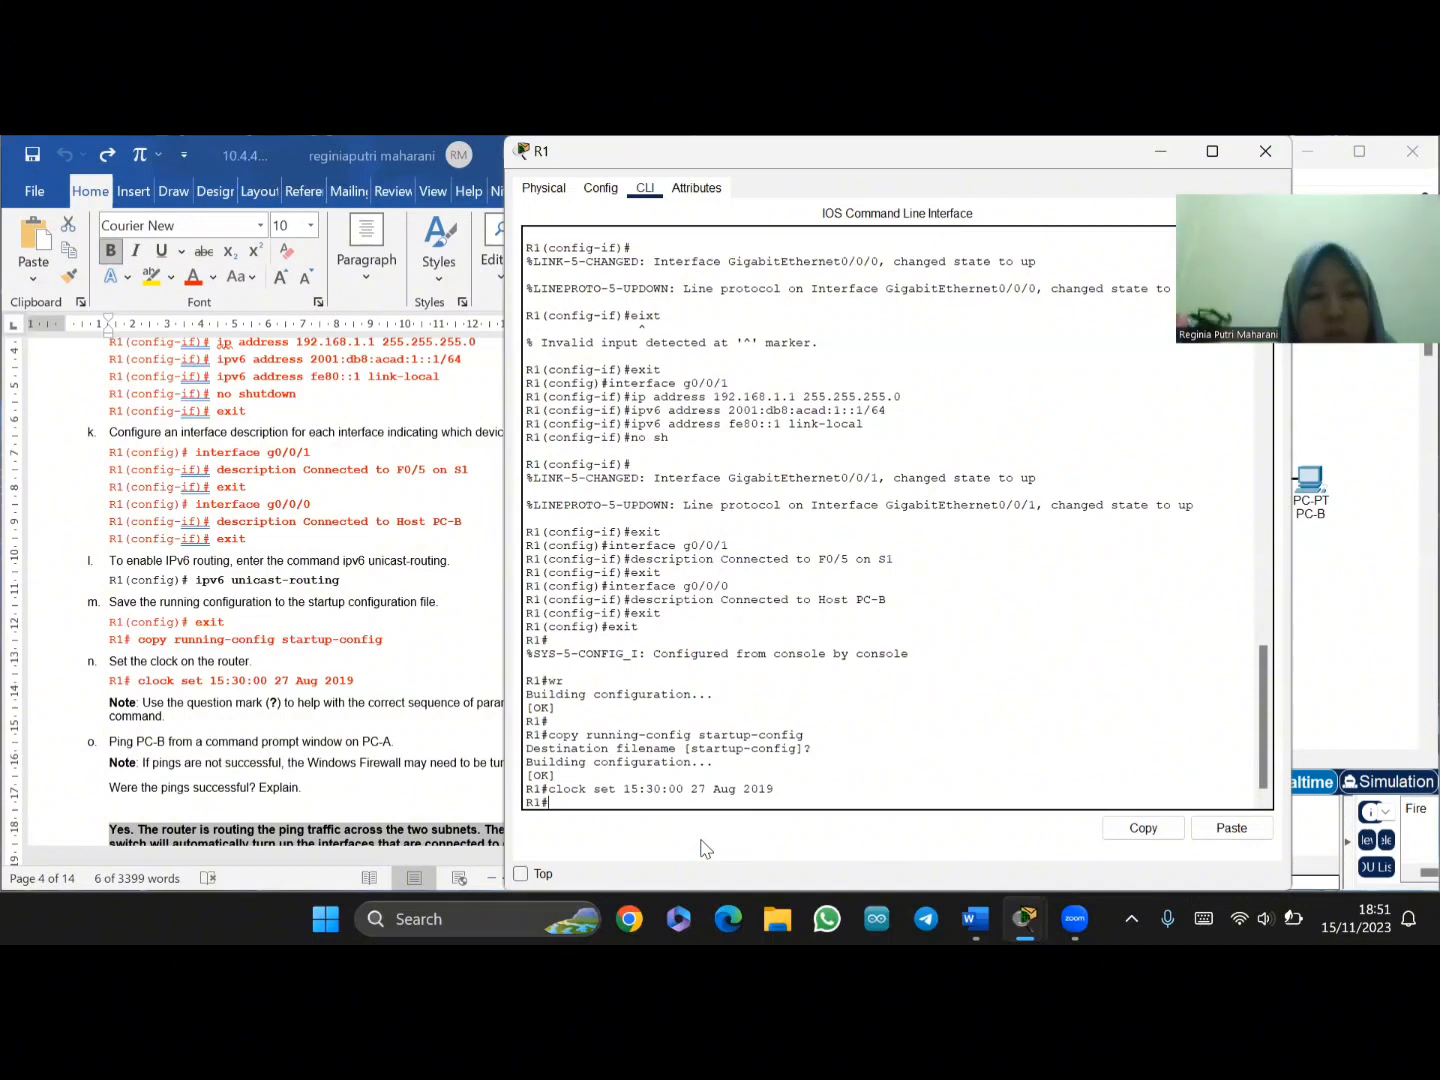
scroll(369, 729, down, 5)
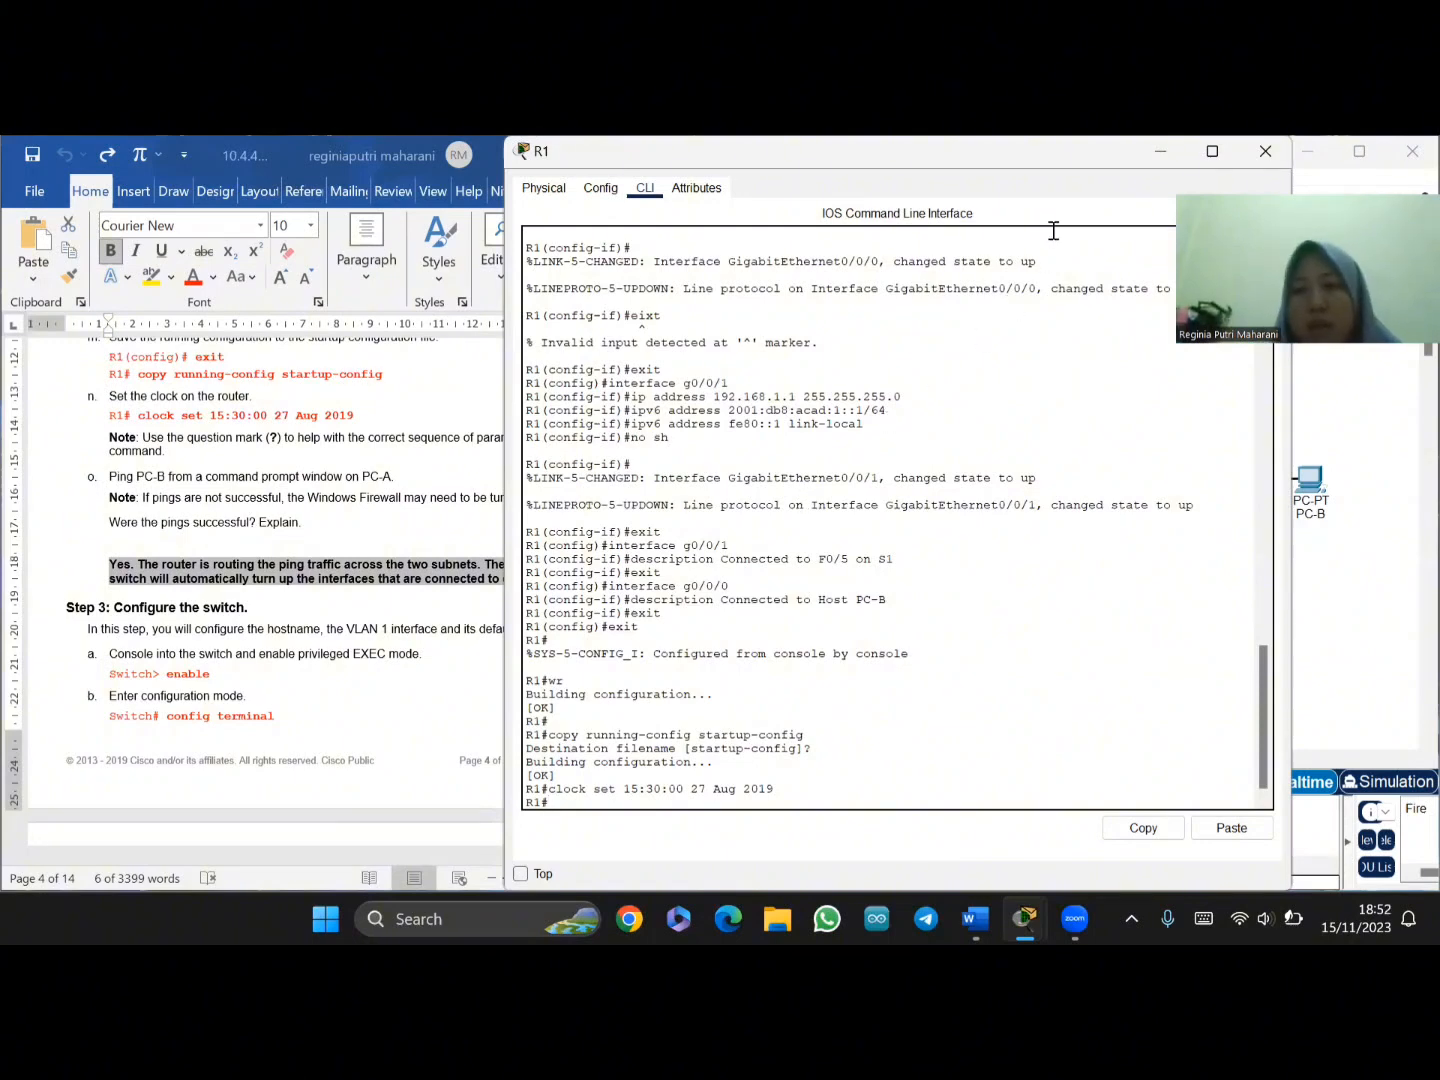
- Close R1's window and ping 192.168.0.3 from PC-A's Command Prompt
click(1265, 151)
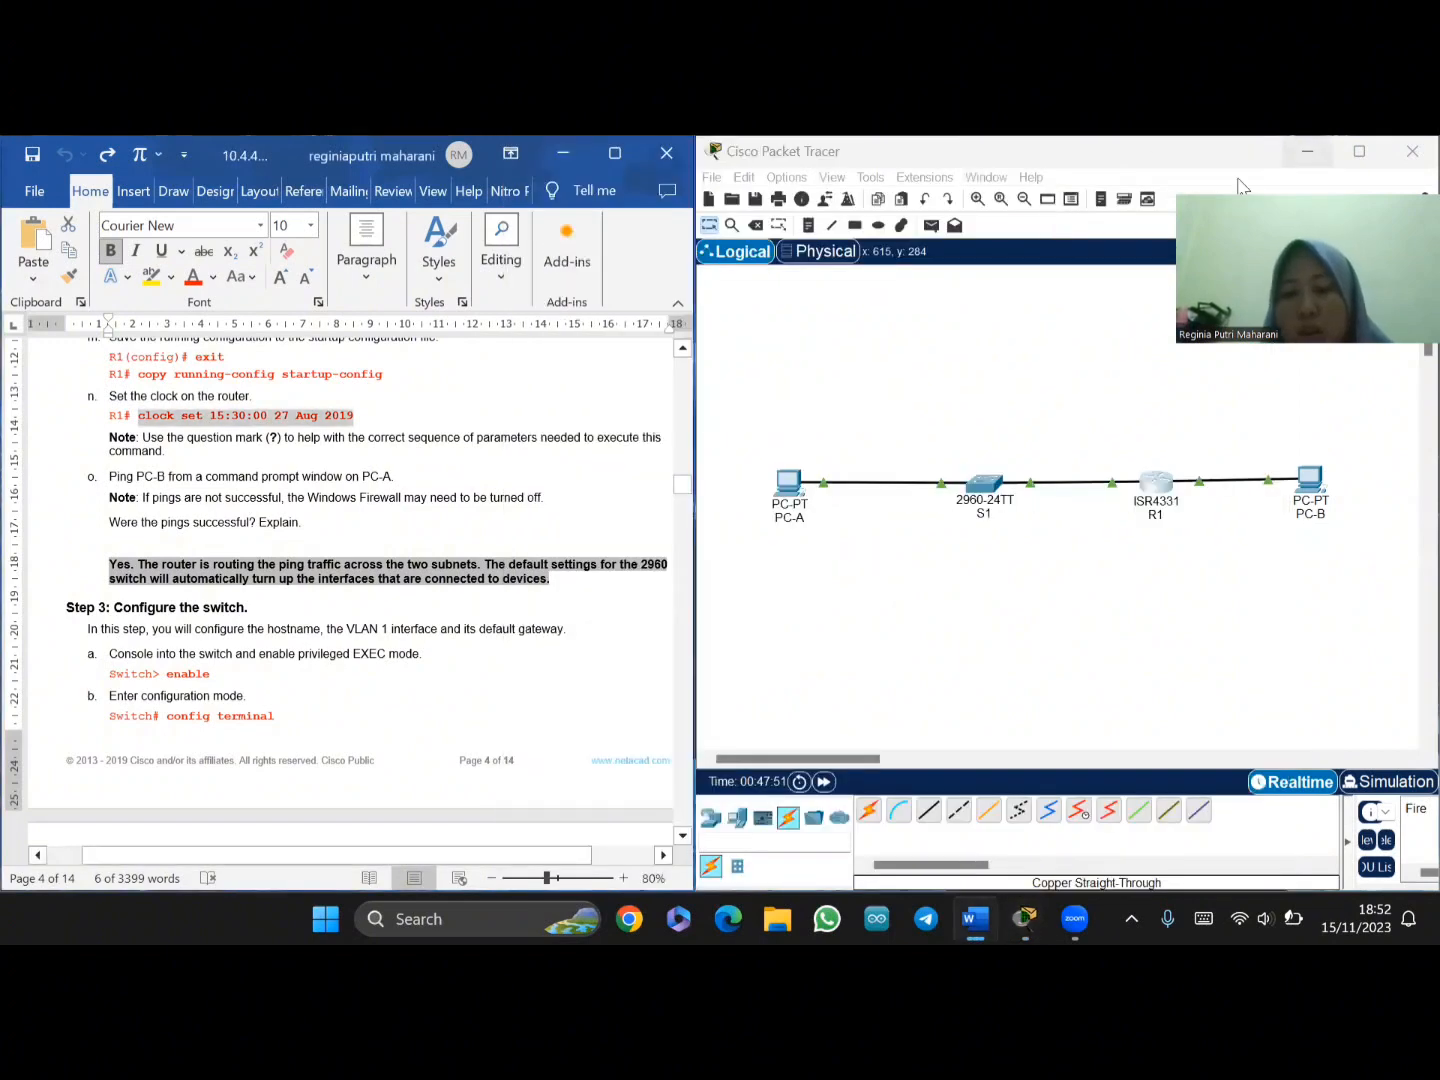
click(778, 486)
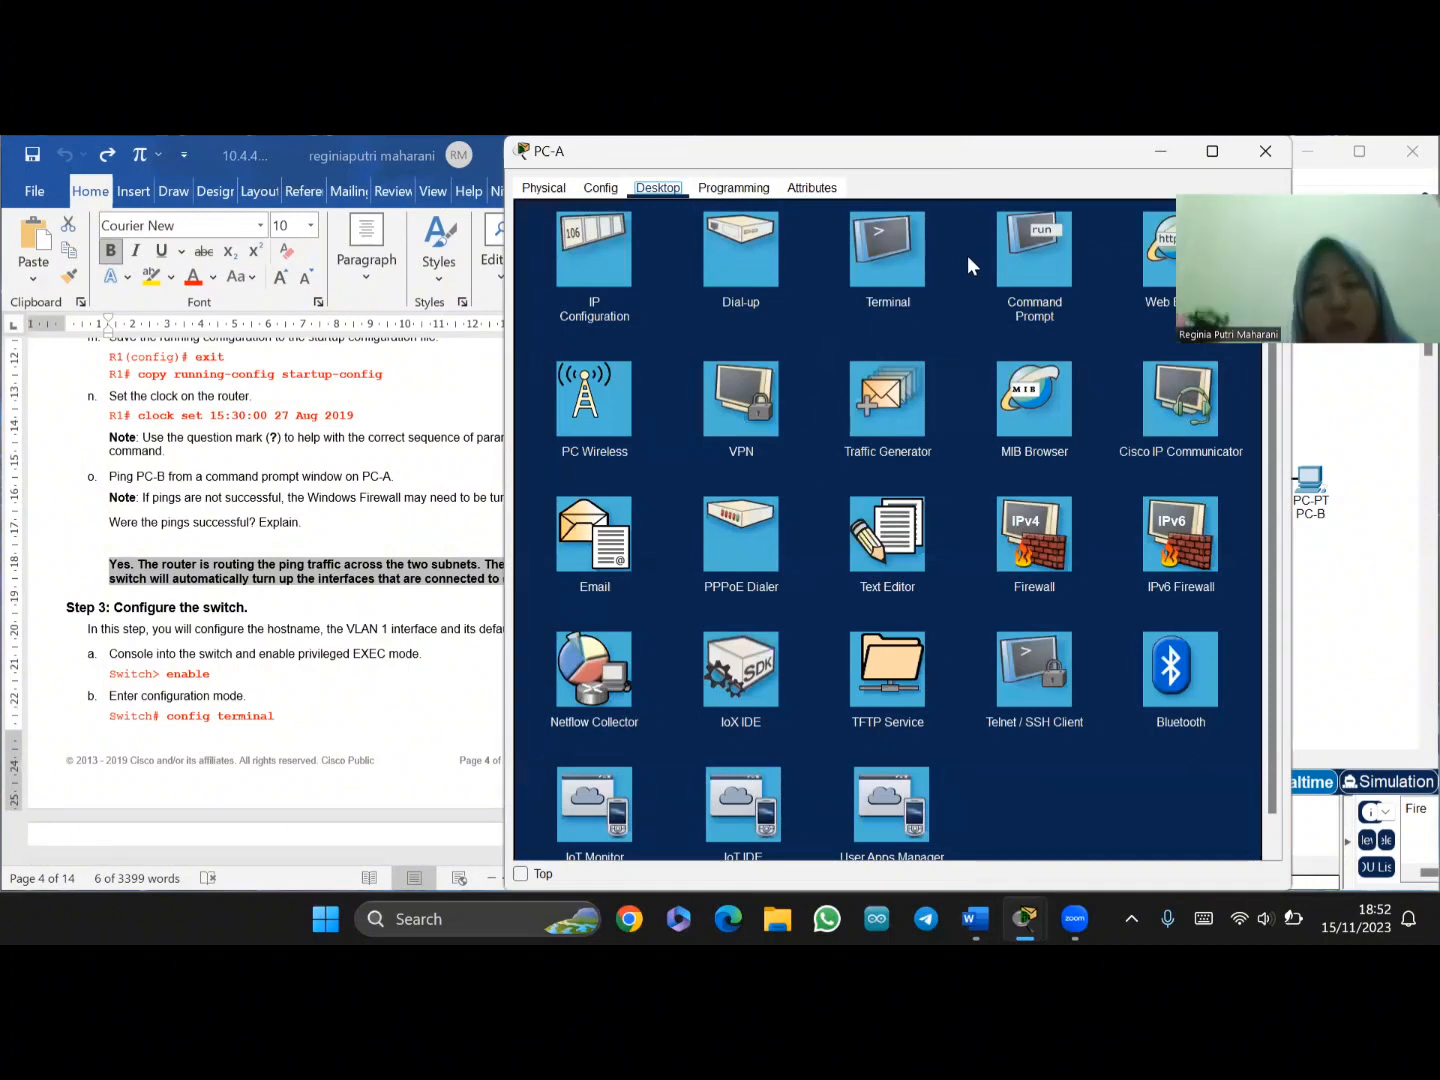
click(1056, 235)
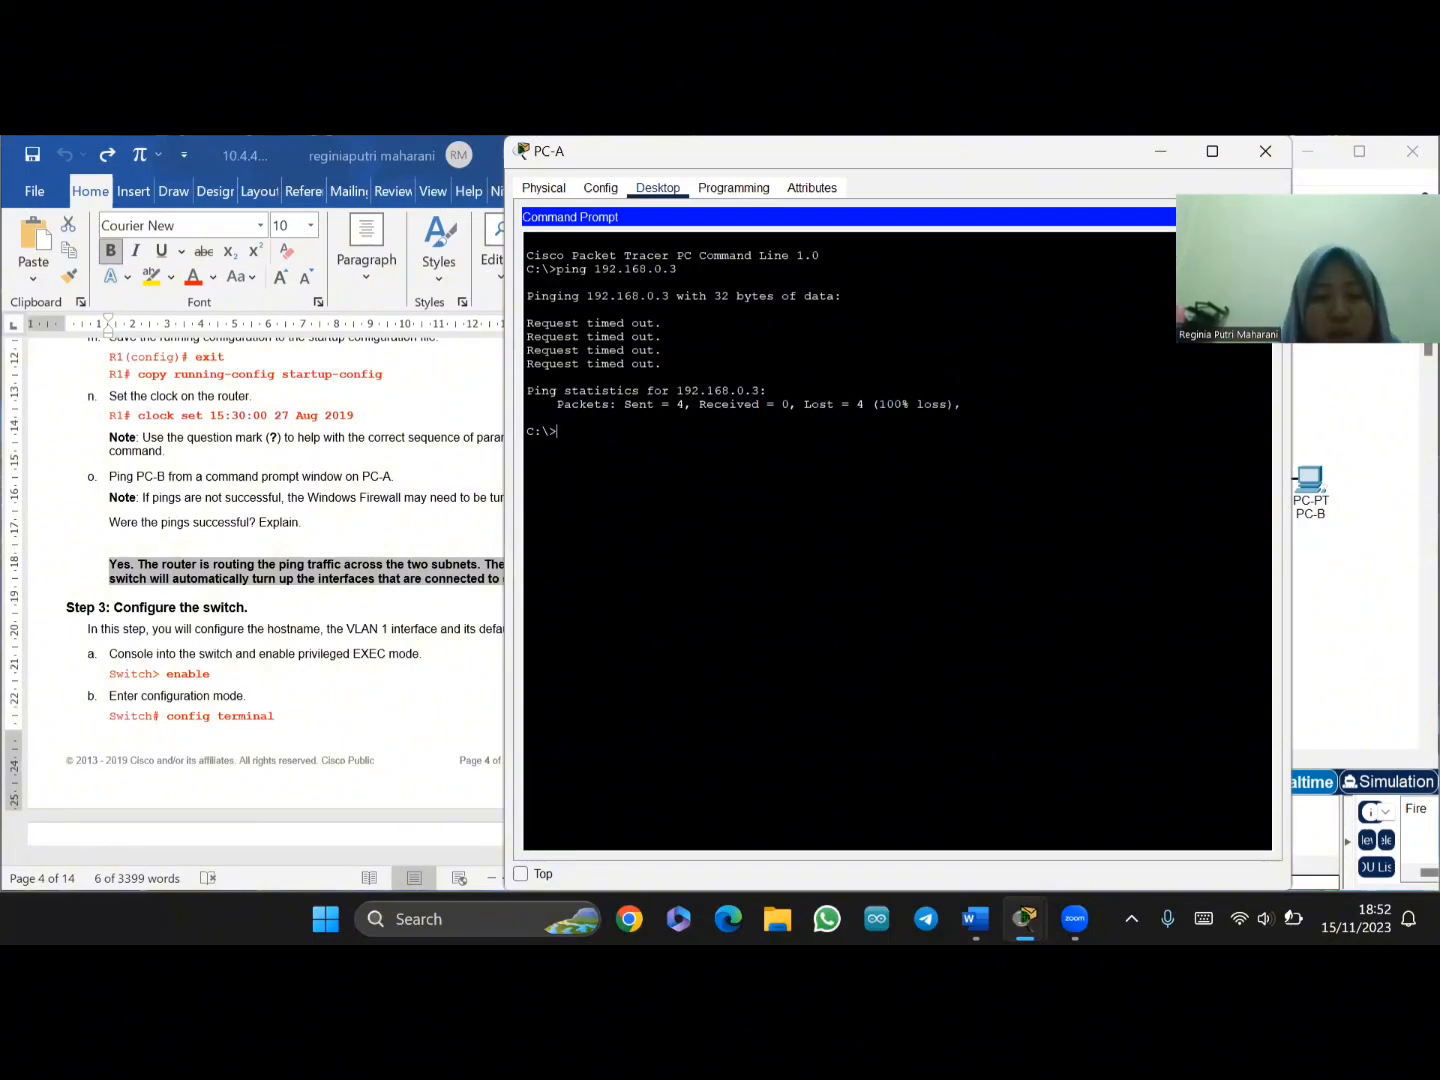
text(ping)
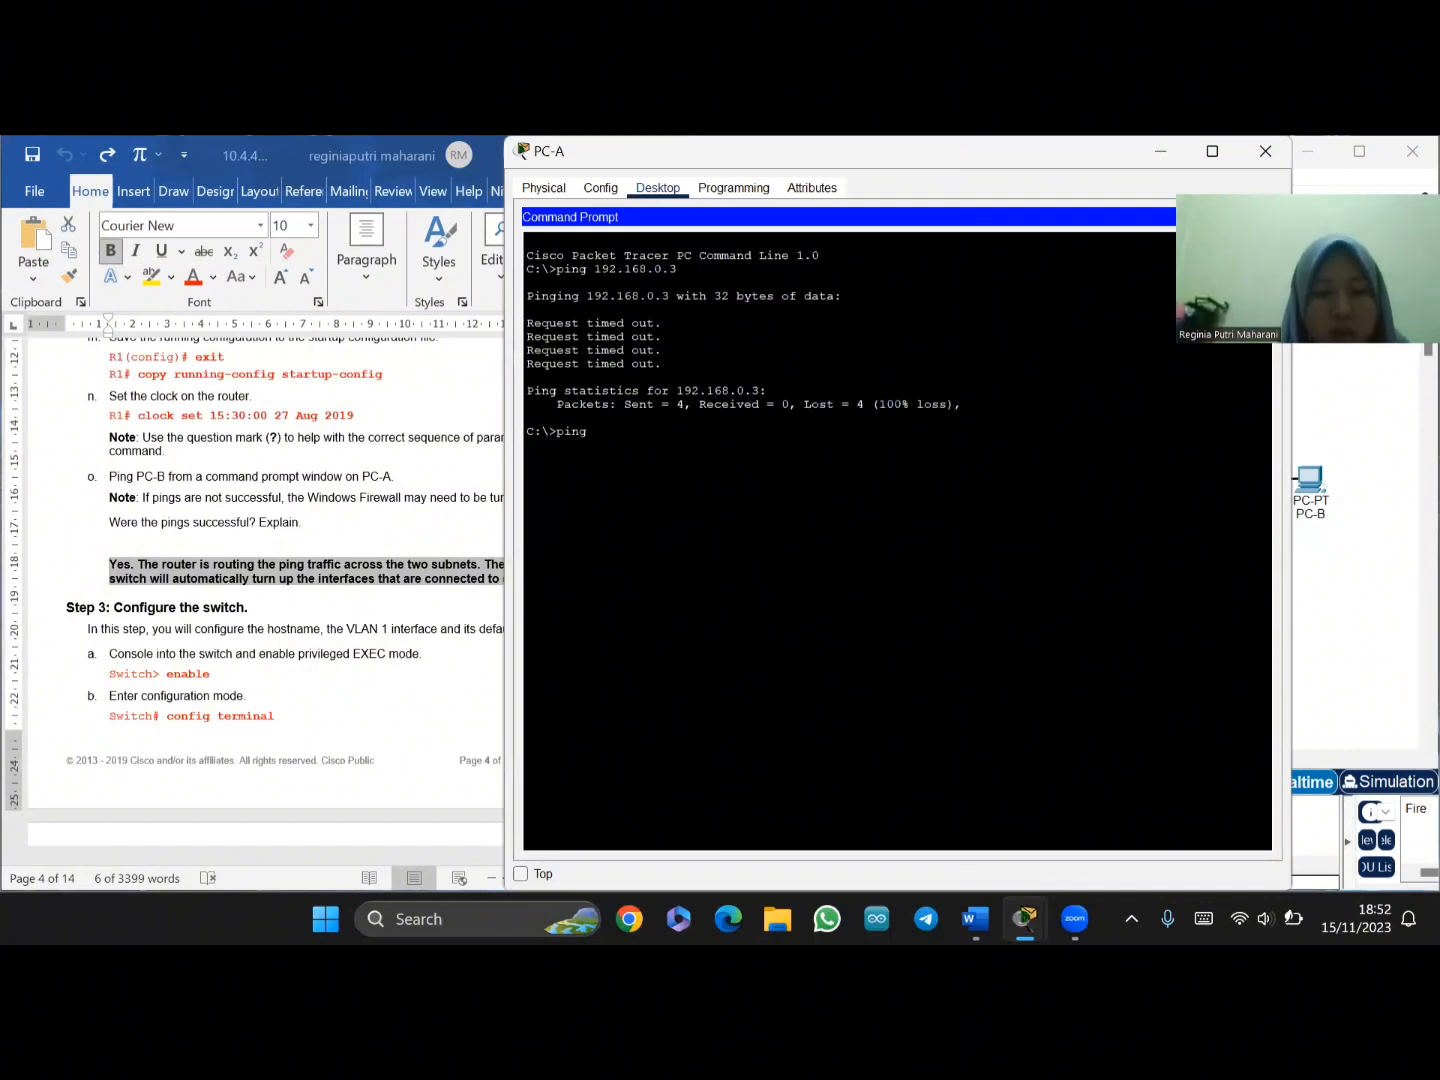
text( 192.16)
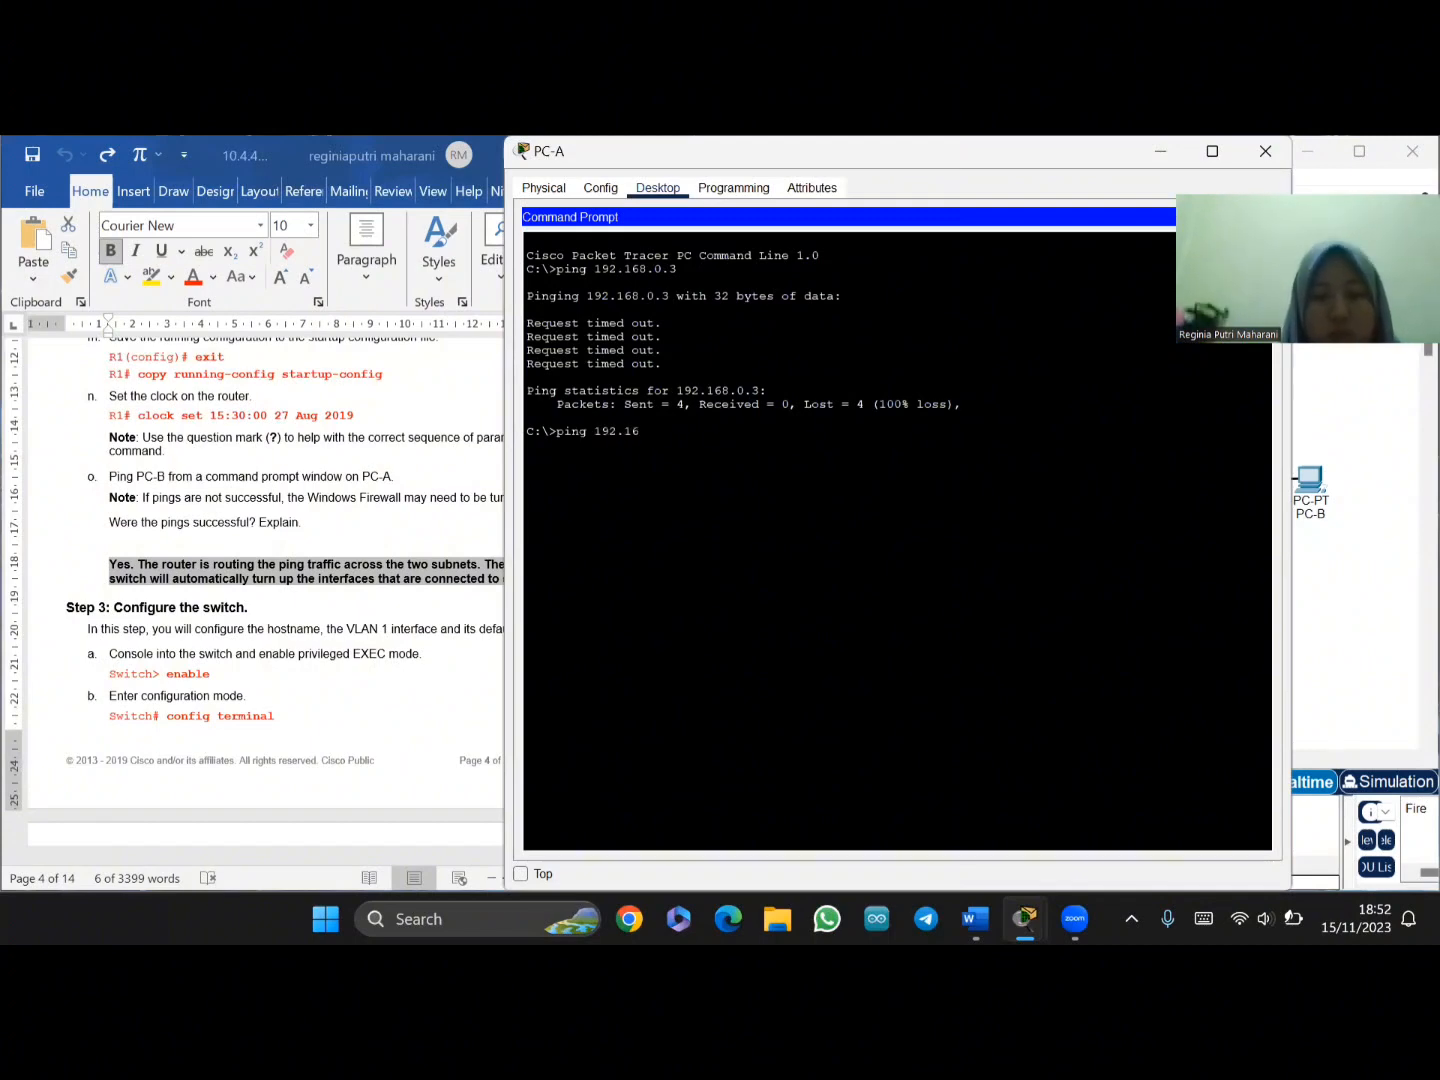
text(8.0.3)
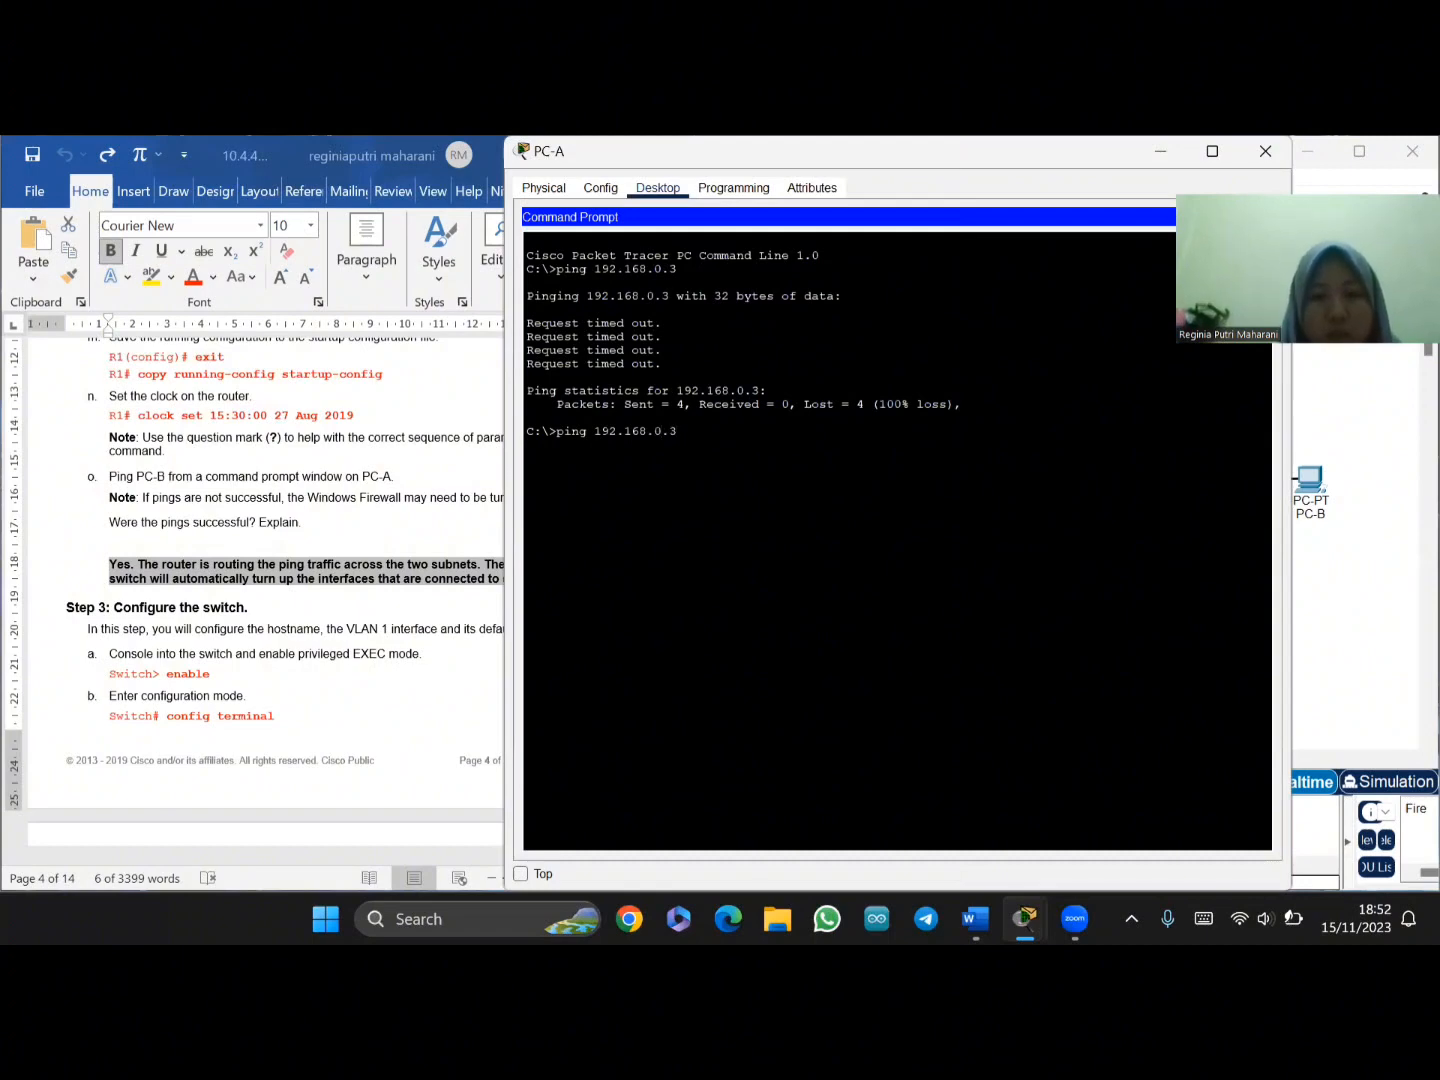
key(Return)
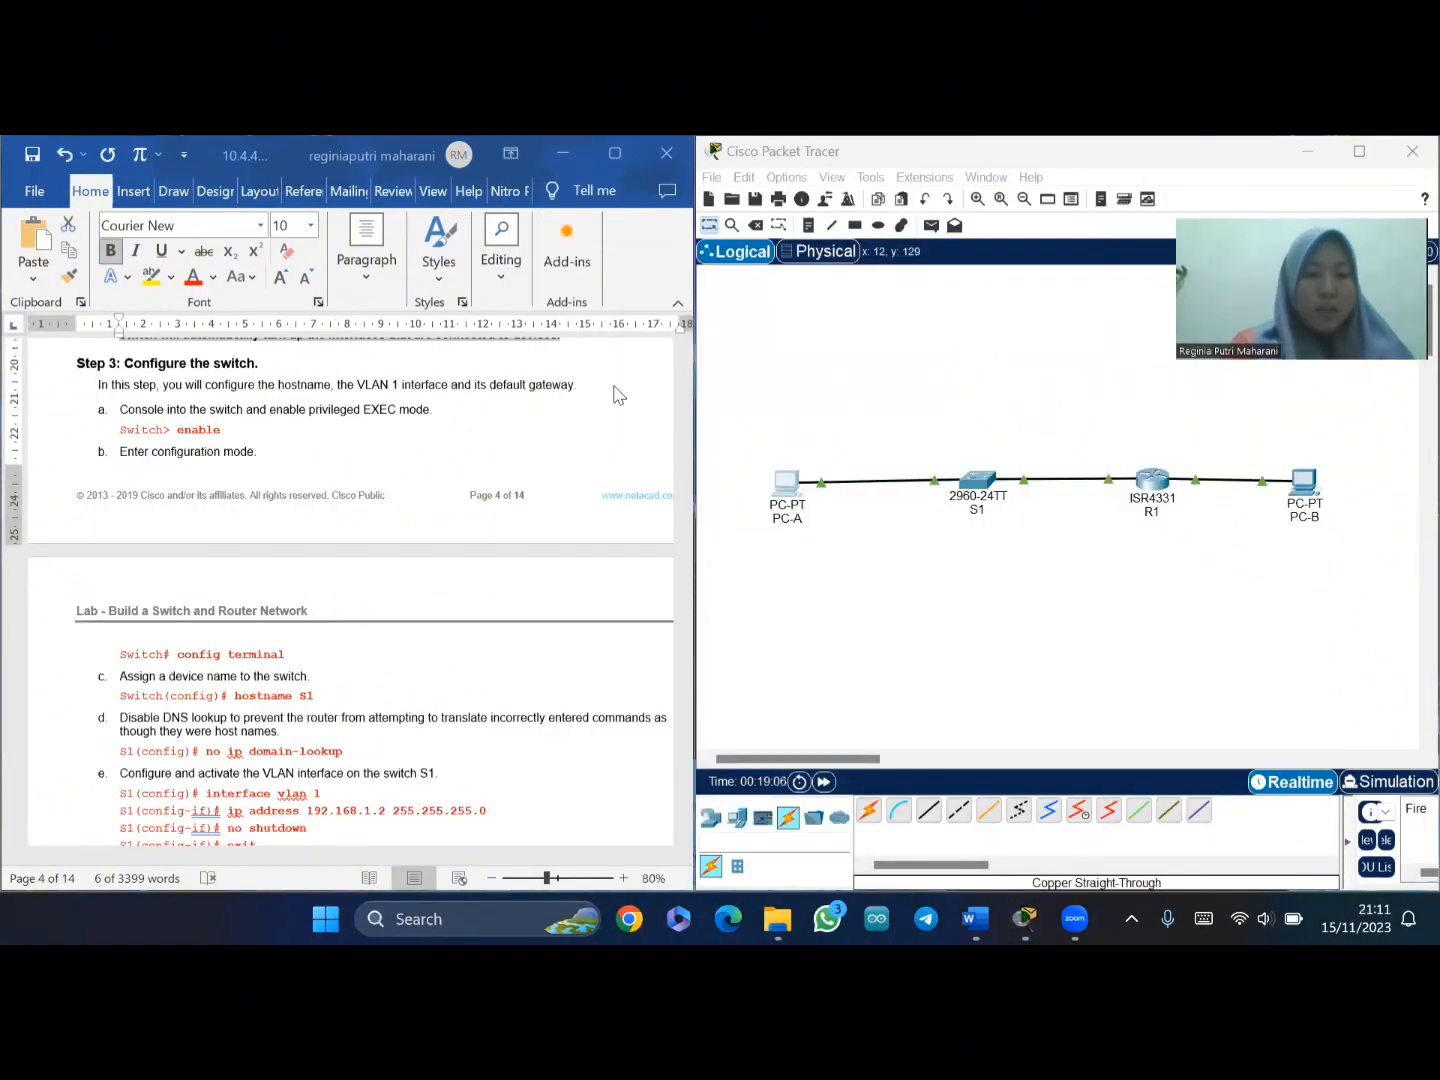
- Open switch S1's CLI and enter global configuration mode with enable and conf t
click(979, 490)
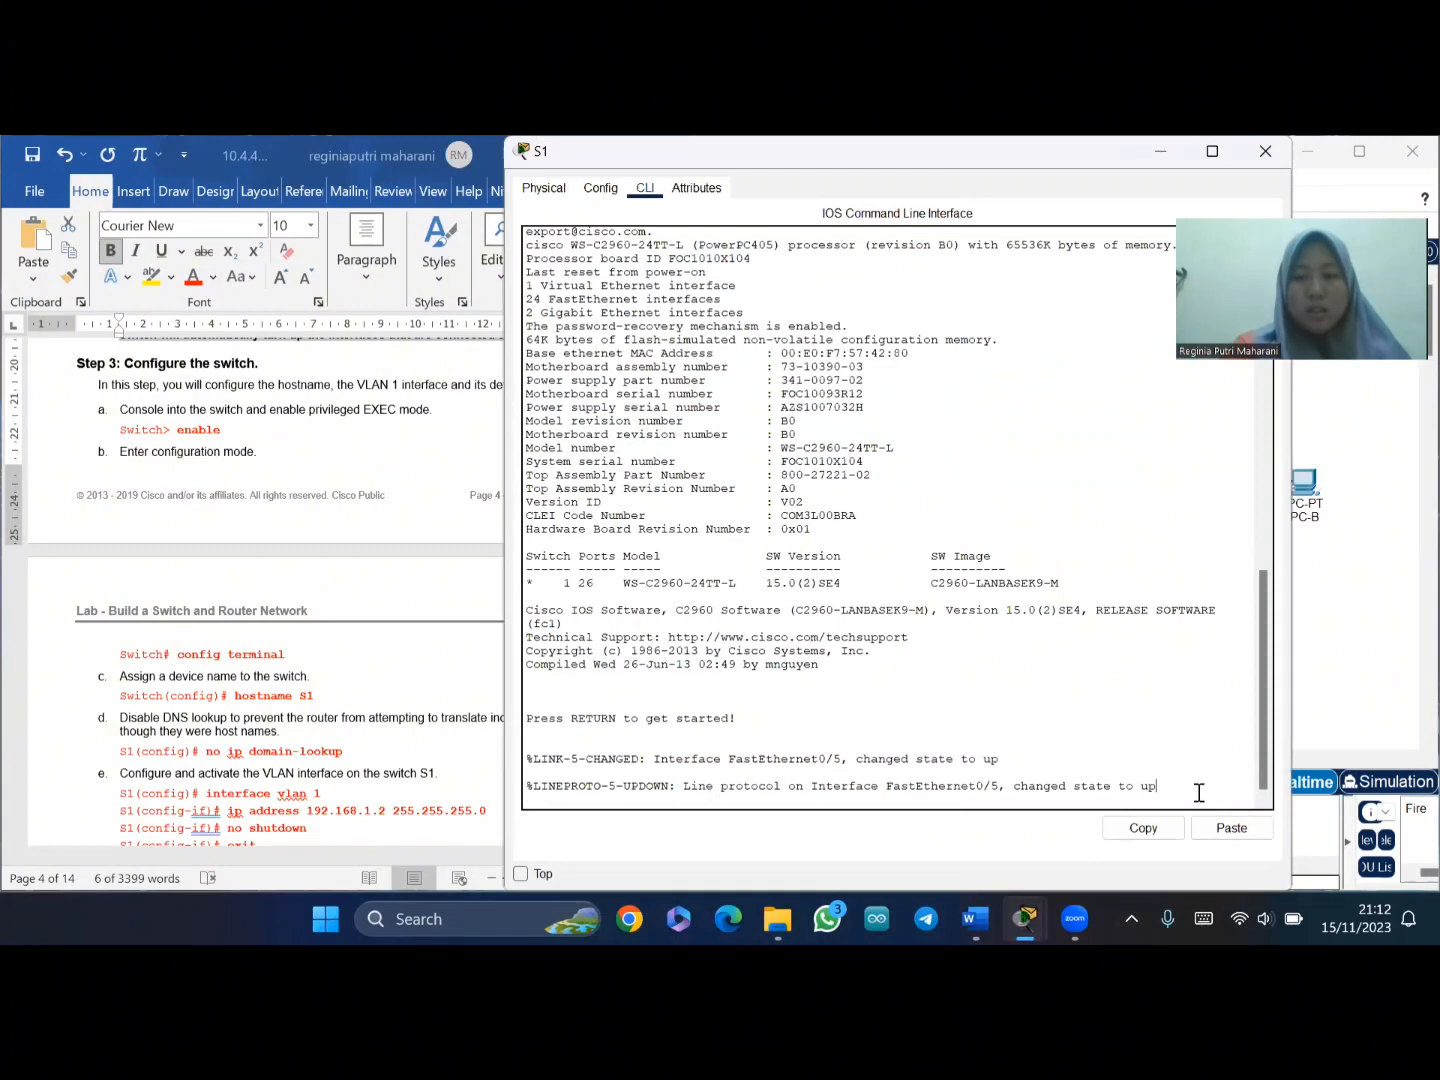
key(Return)
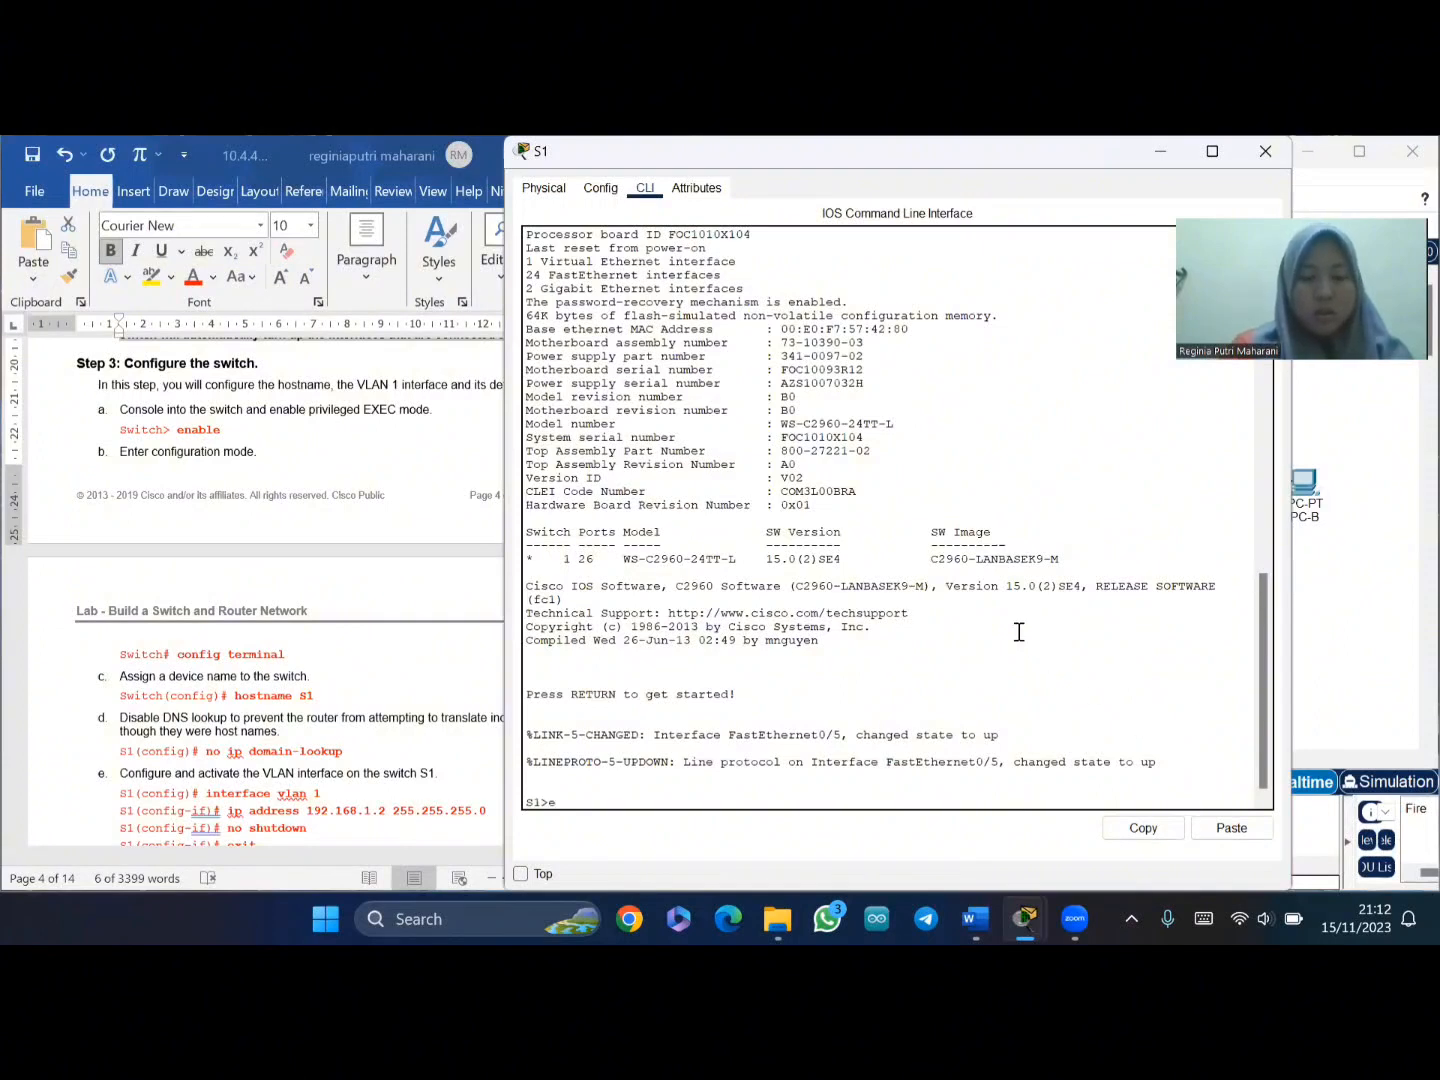
text(nable)
key(Return)
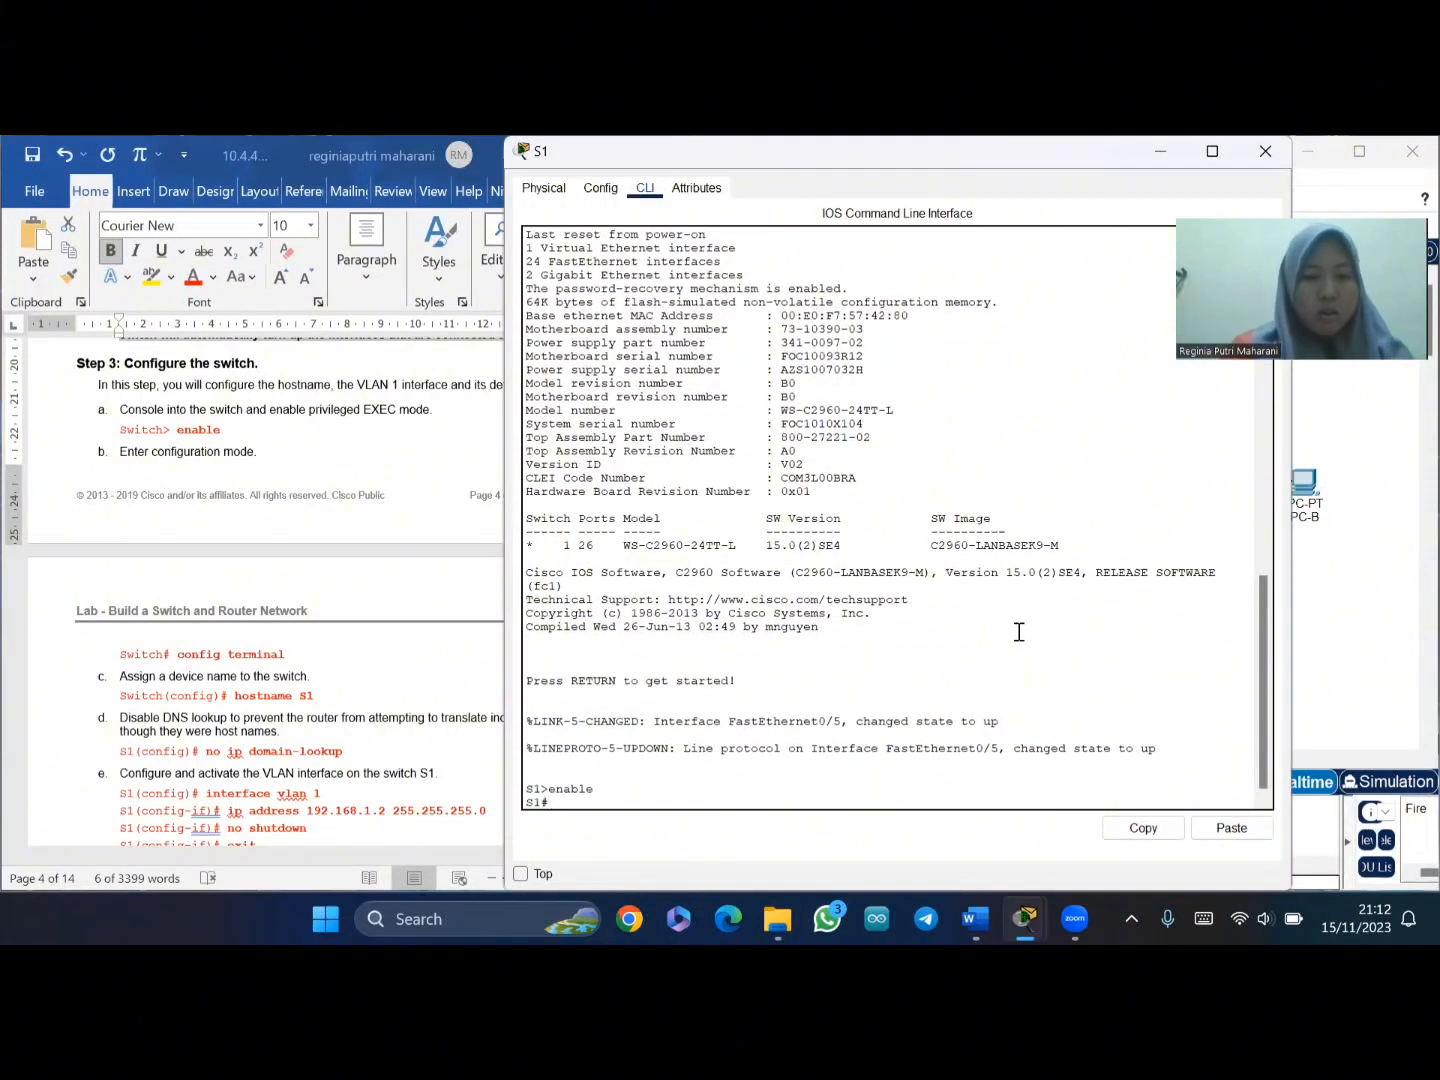
text(co)
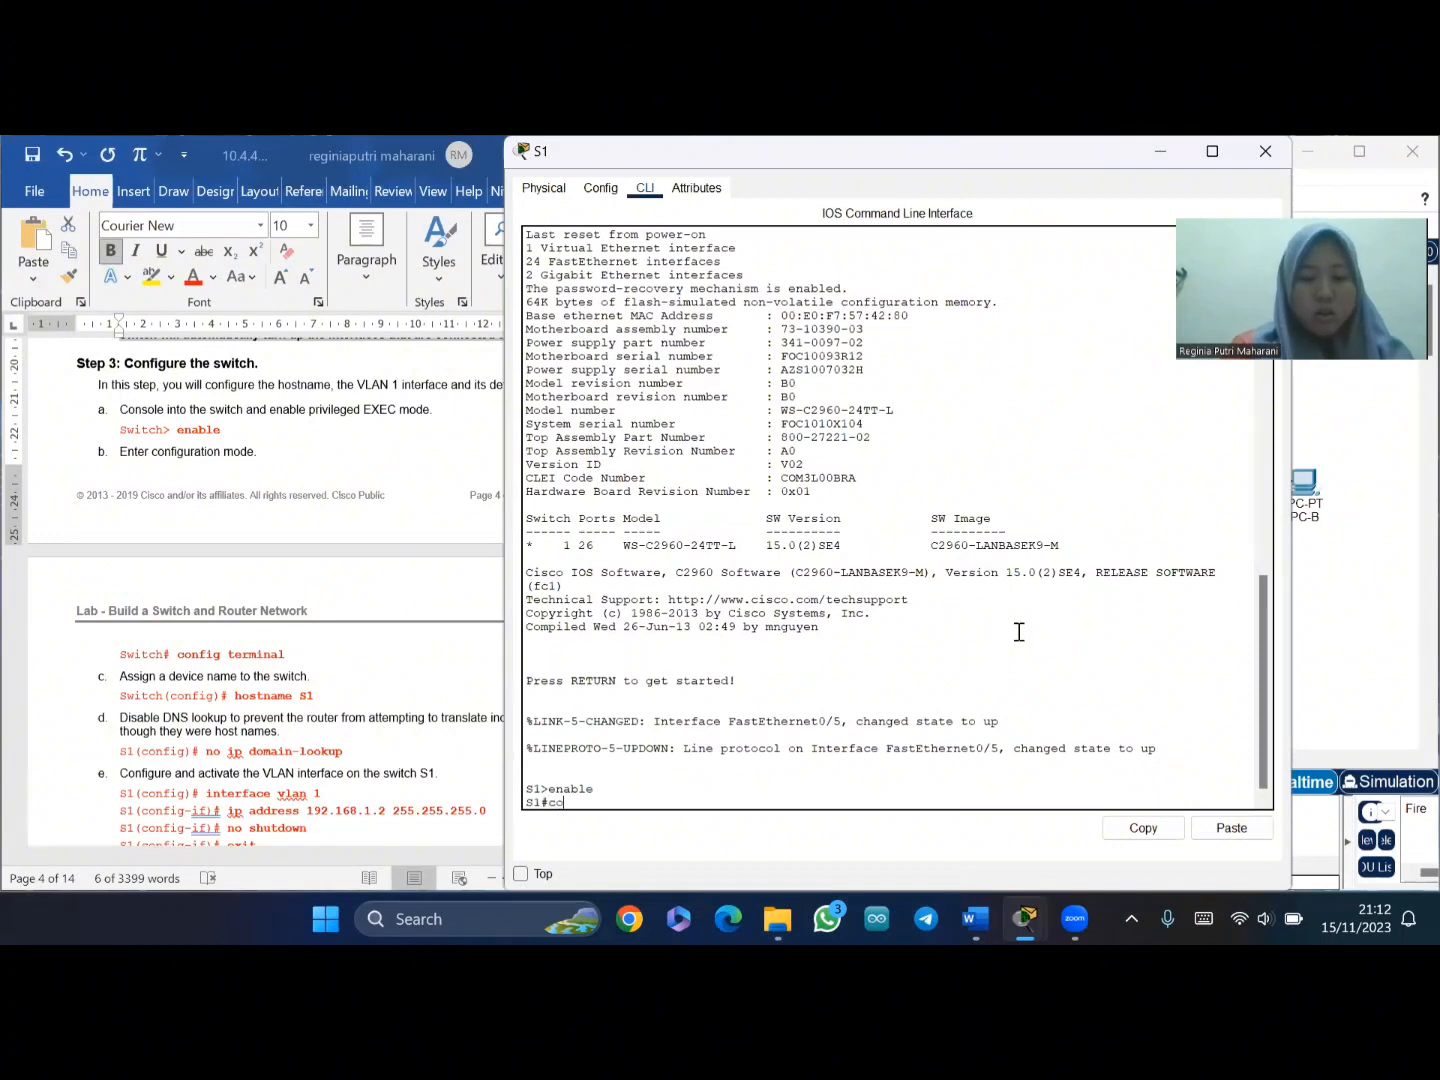
text(nf ter)
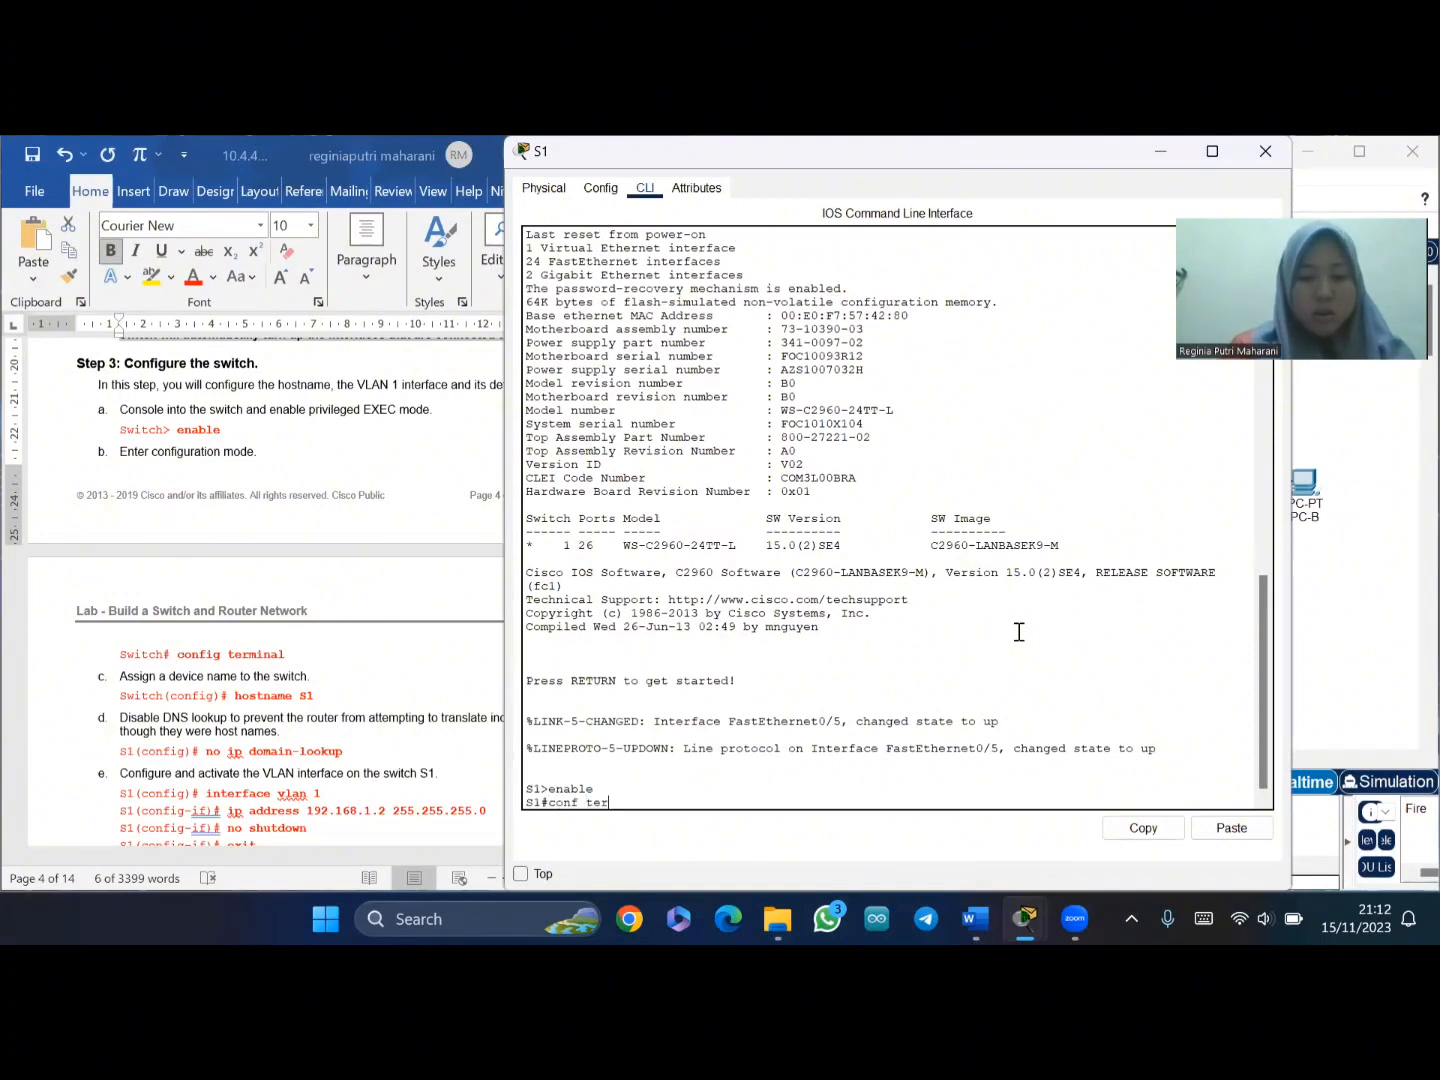
key(BackSpace)
key(BackSpace)
key(BackSpace)
text(t)
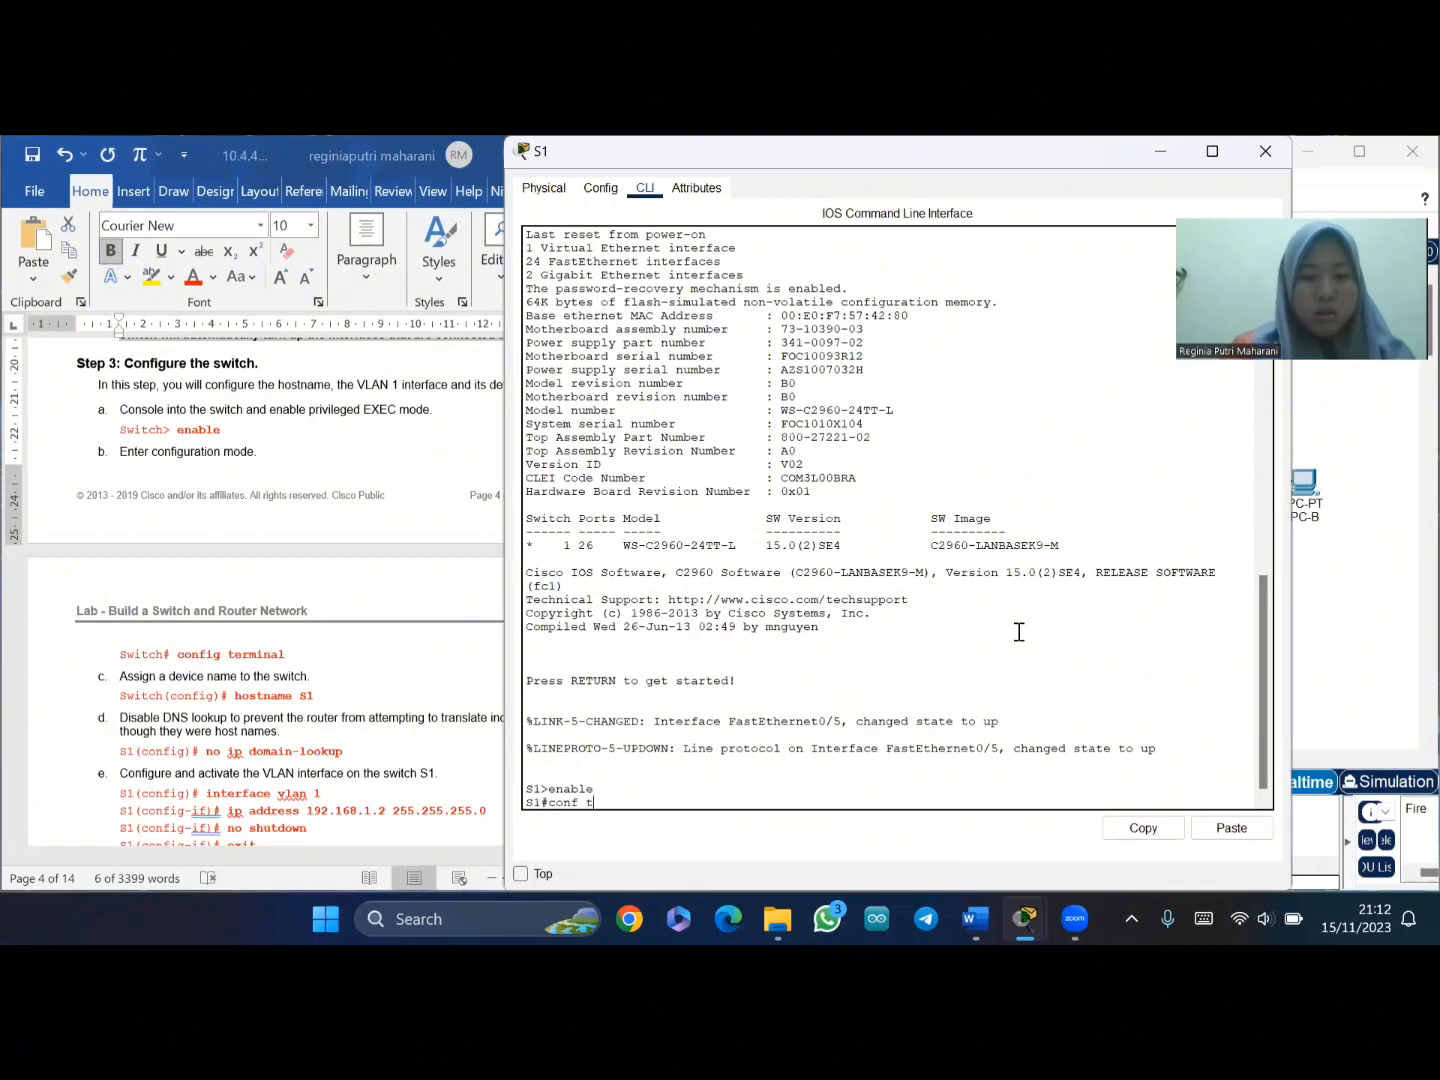
key(Return)
- Set the switch hostname to s1 and select 'no ip domain-lookup' in the instructions
text(h)
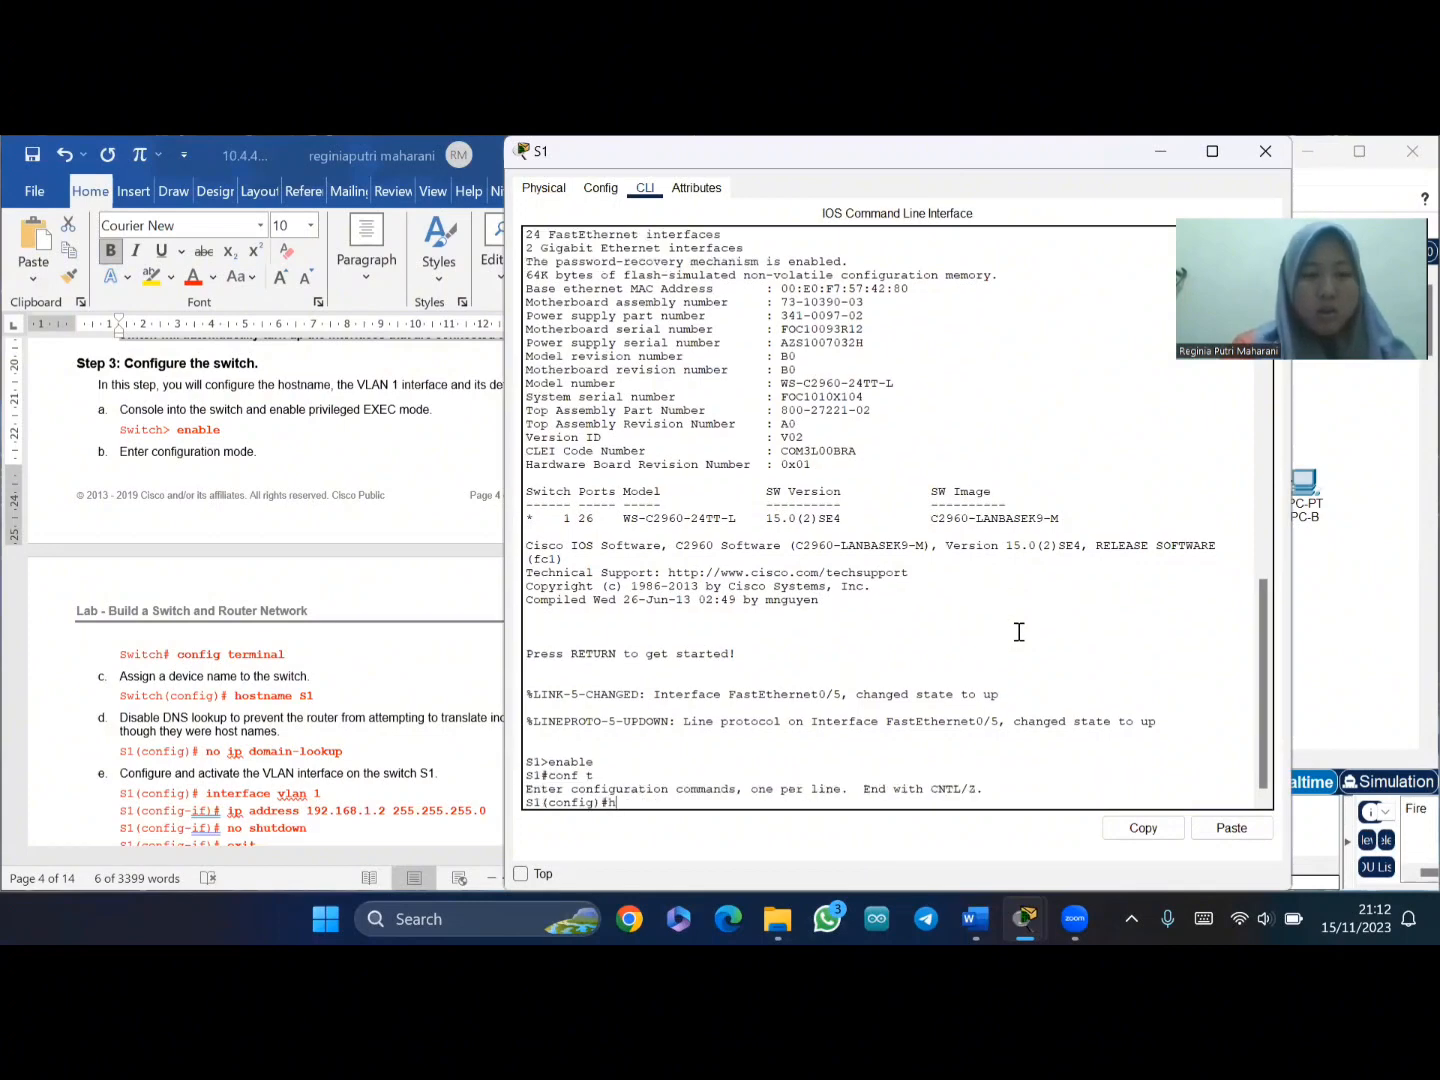
text(o)
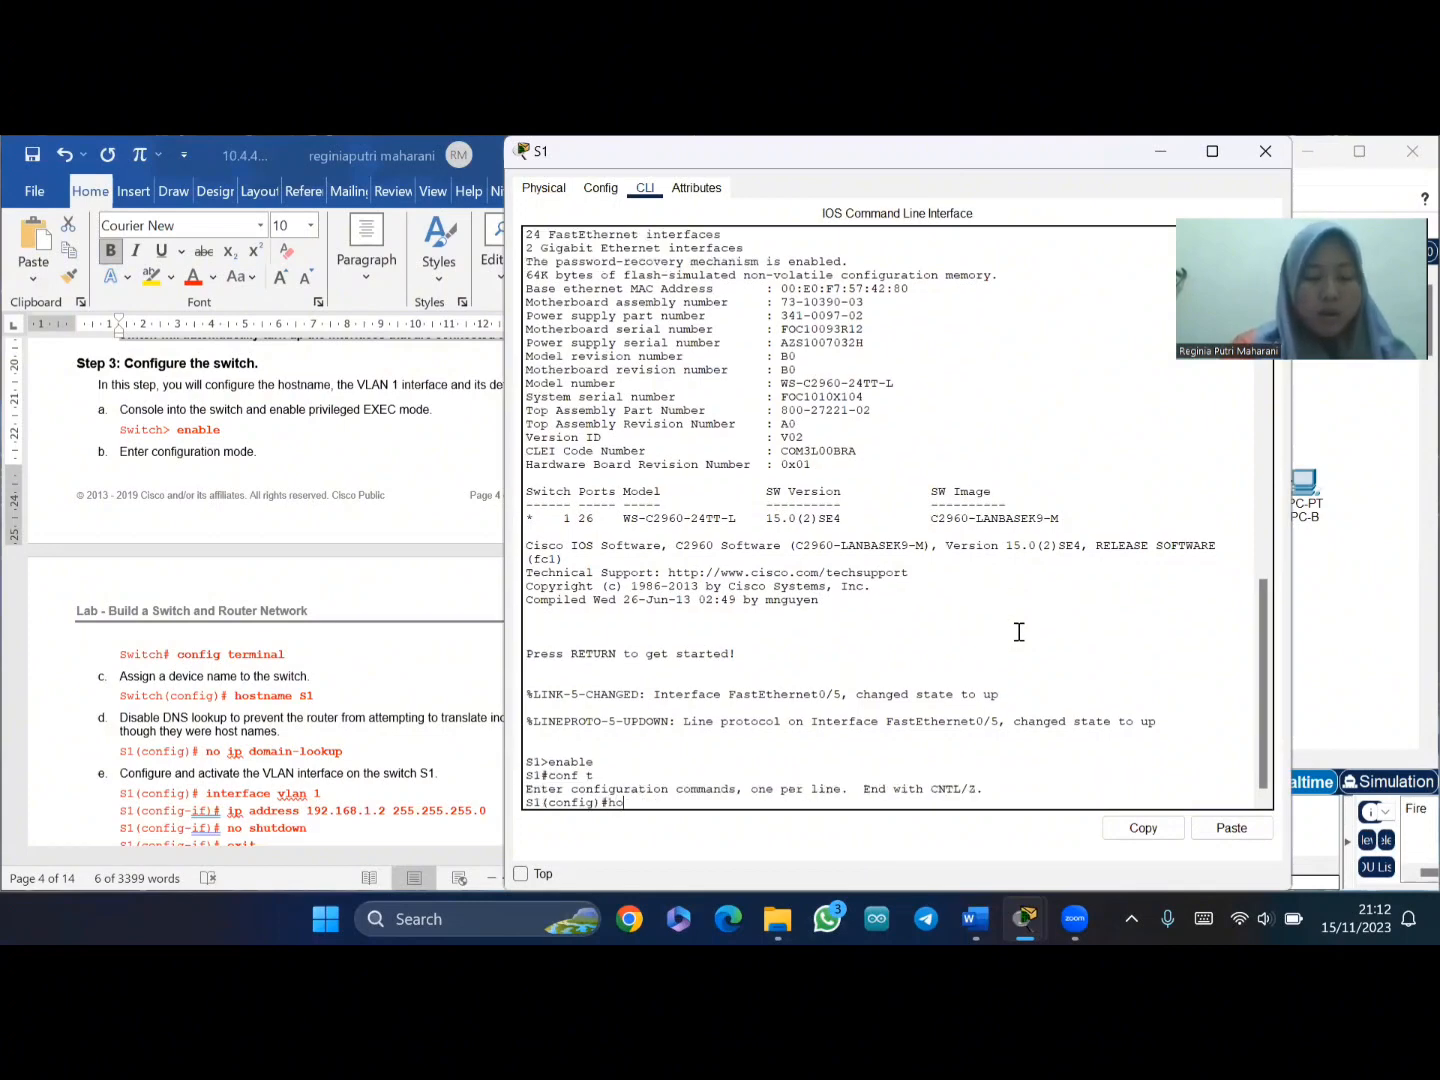
text(stname)
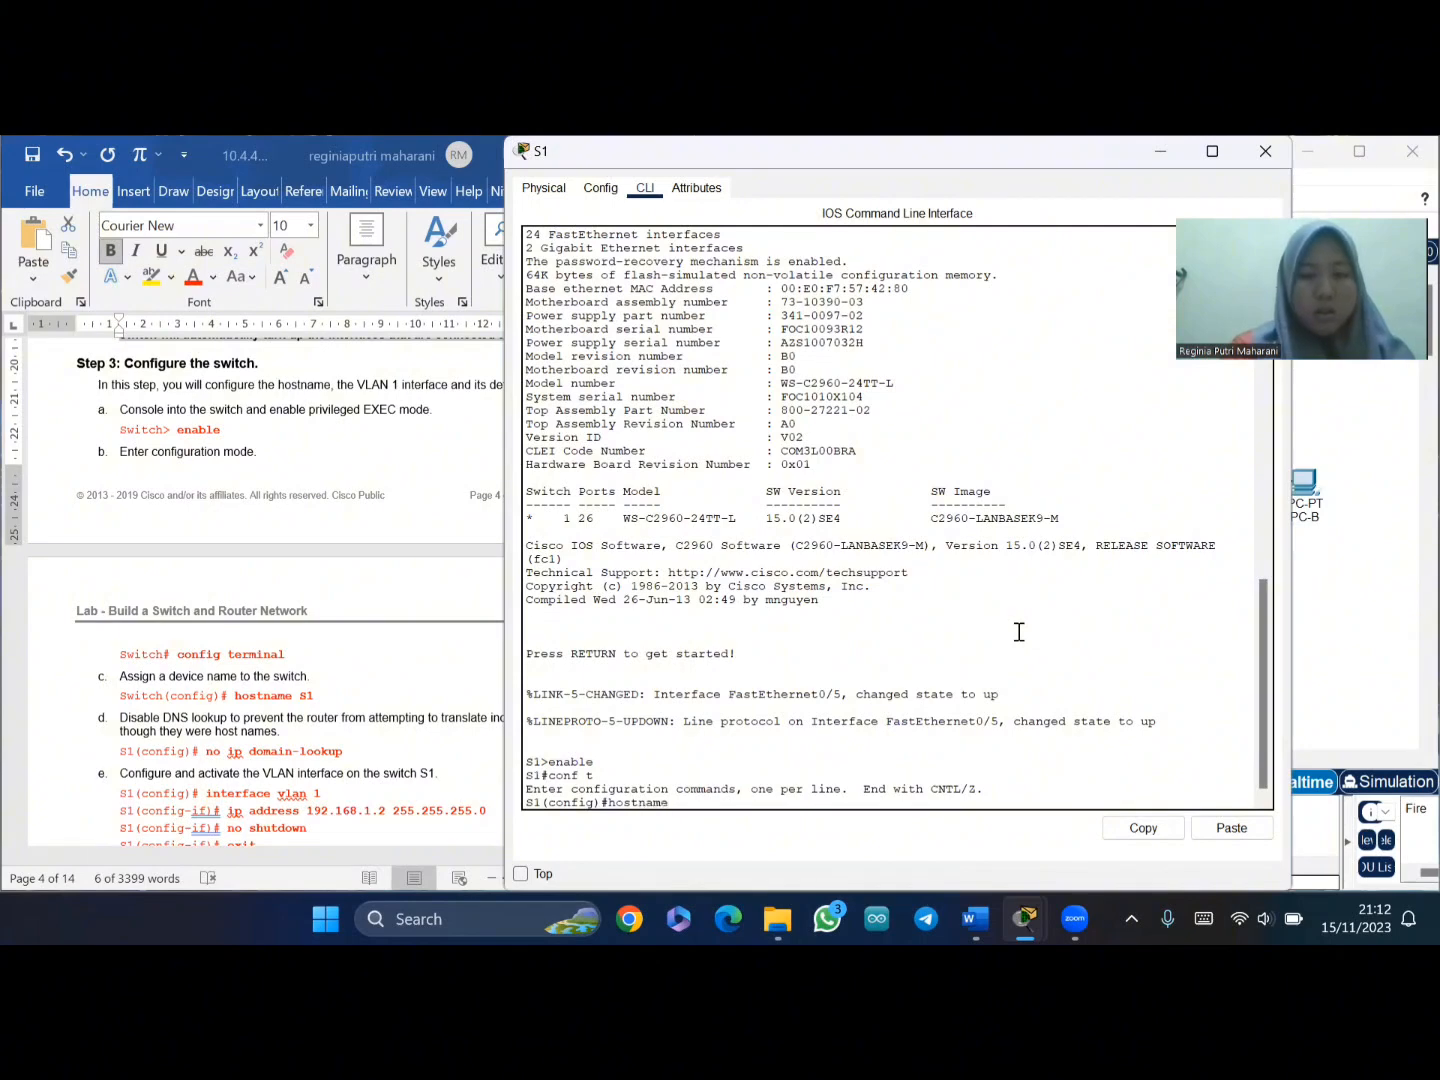
text( s1)
key(Return)
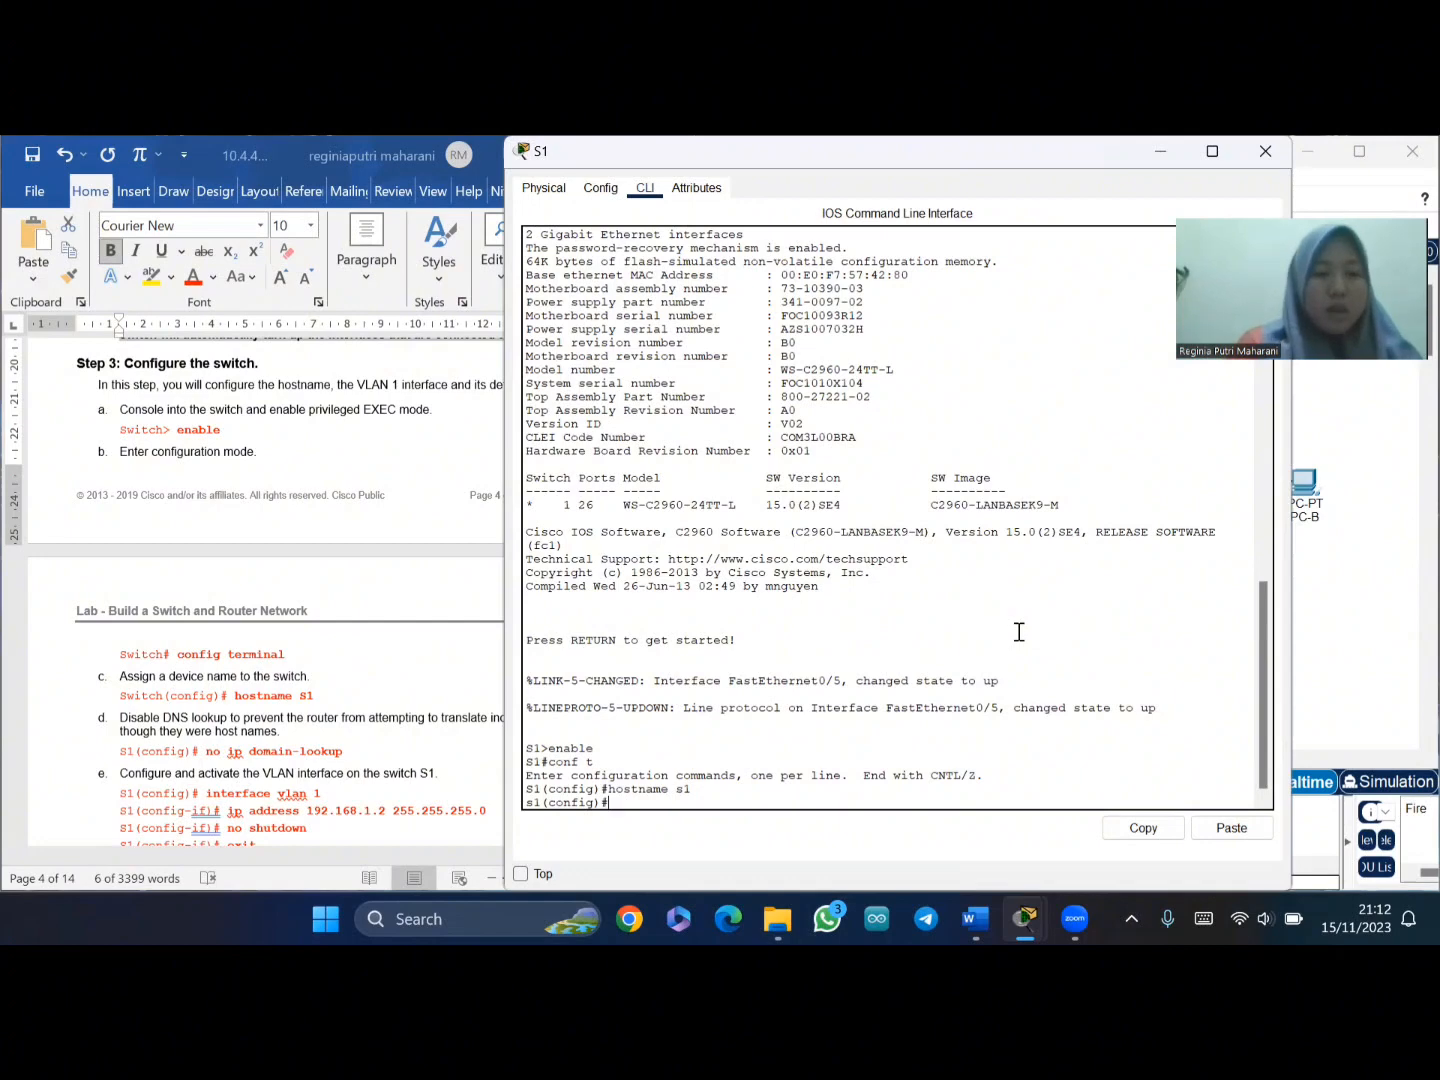
scroll(190, 682, down, 2)
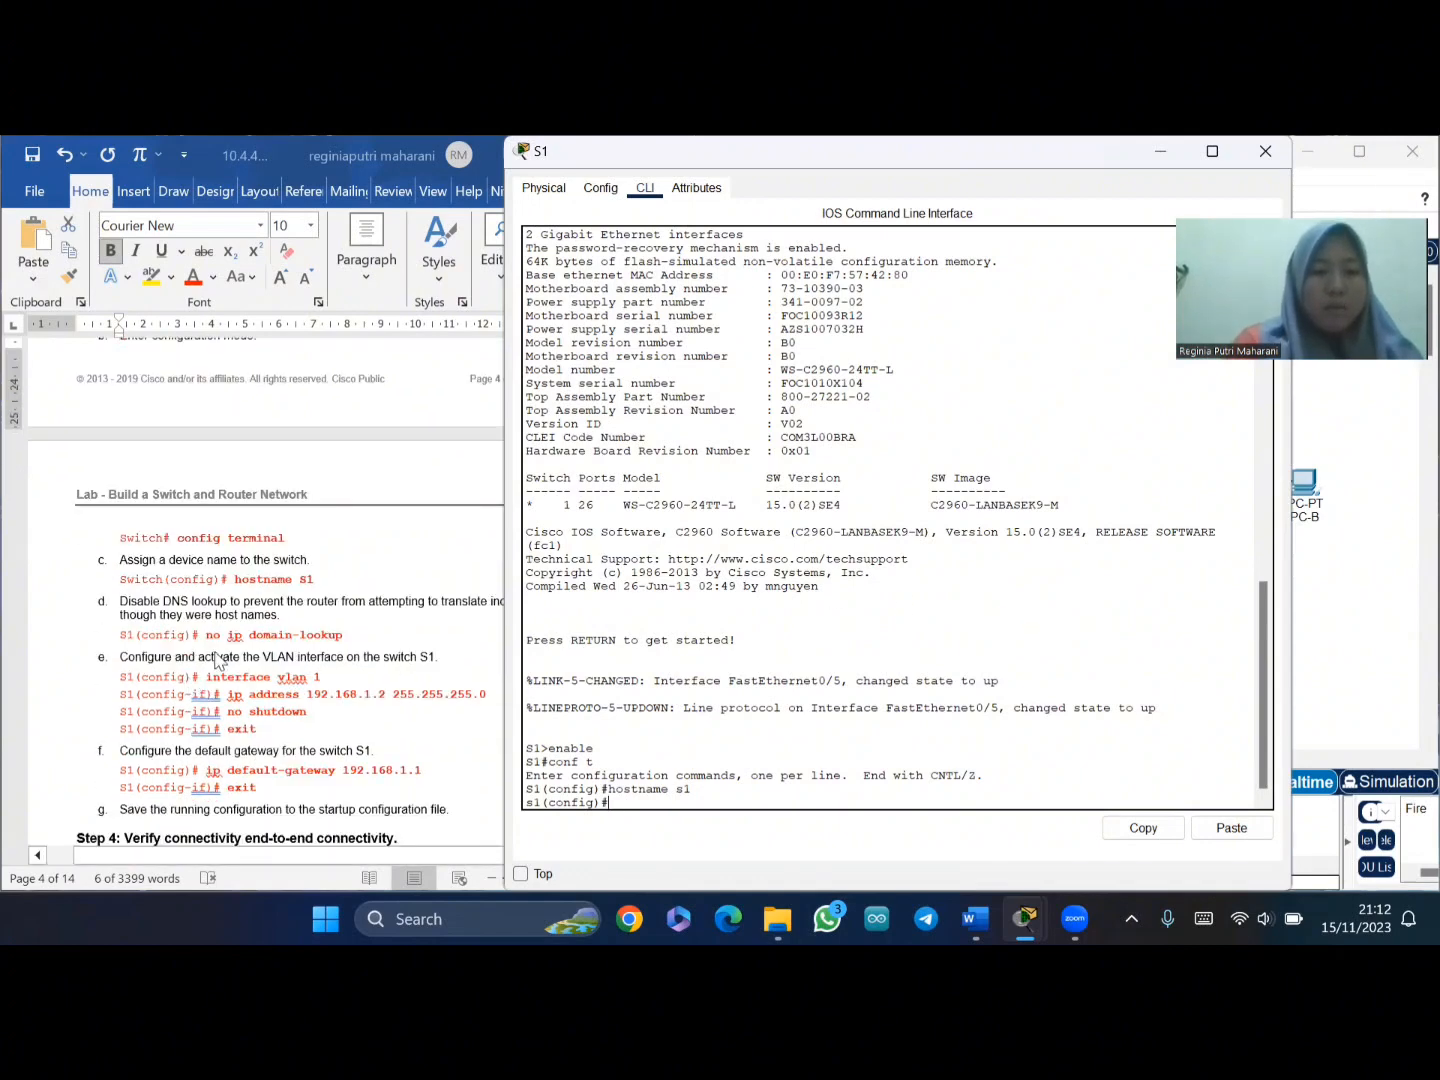
click(208, 645)
drag(206, 636, 352, 643)
key(ctrl+c)
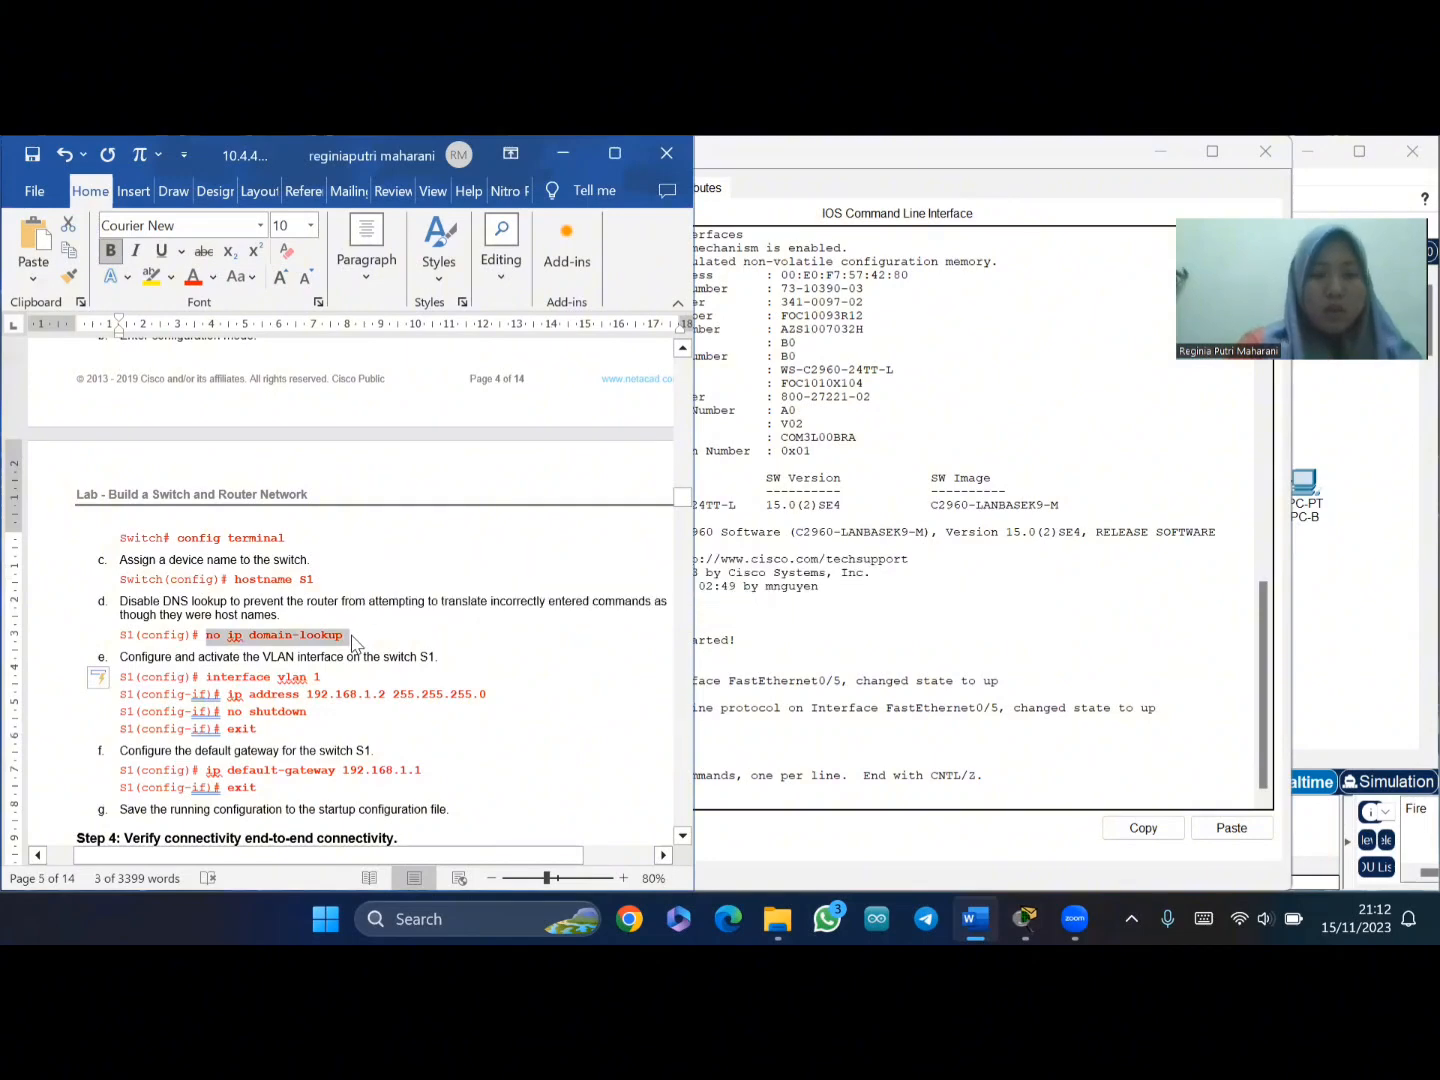
- Paste and run 'no ip domain-lookup' at switch s1's configuration prompt
click(707, 785)
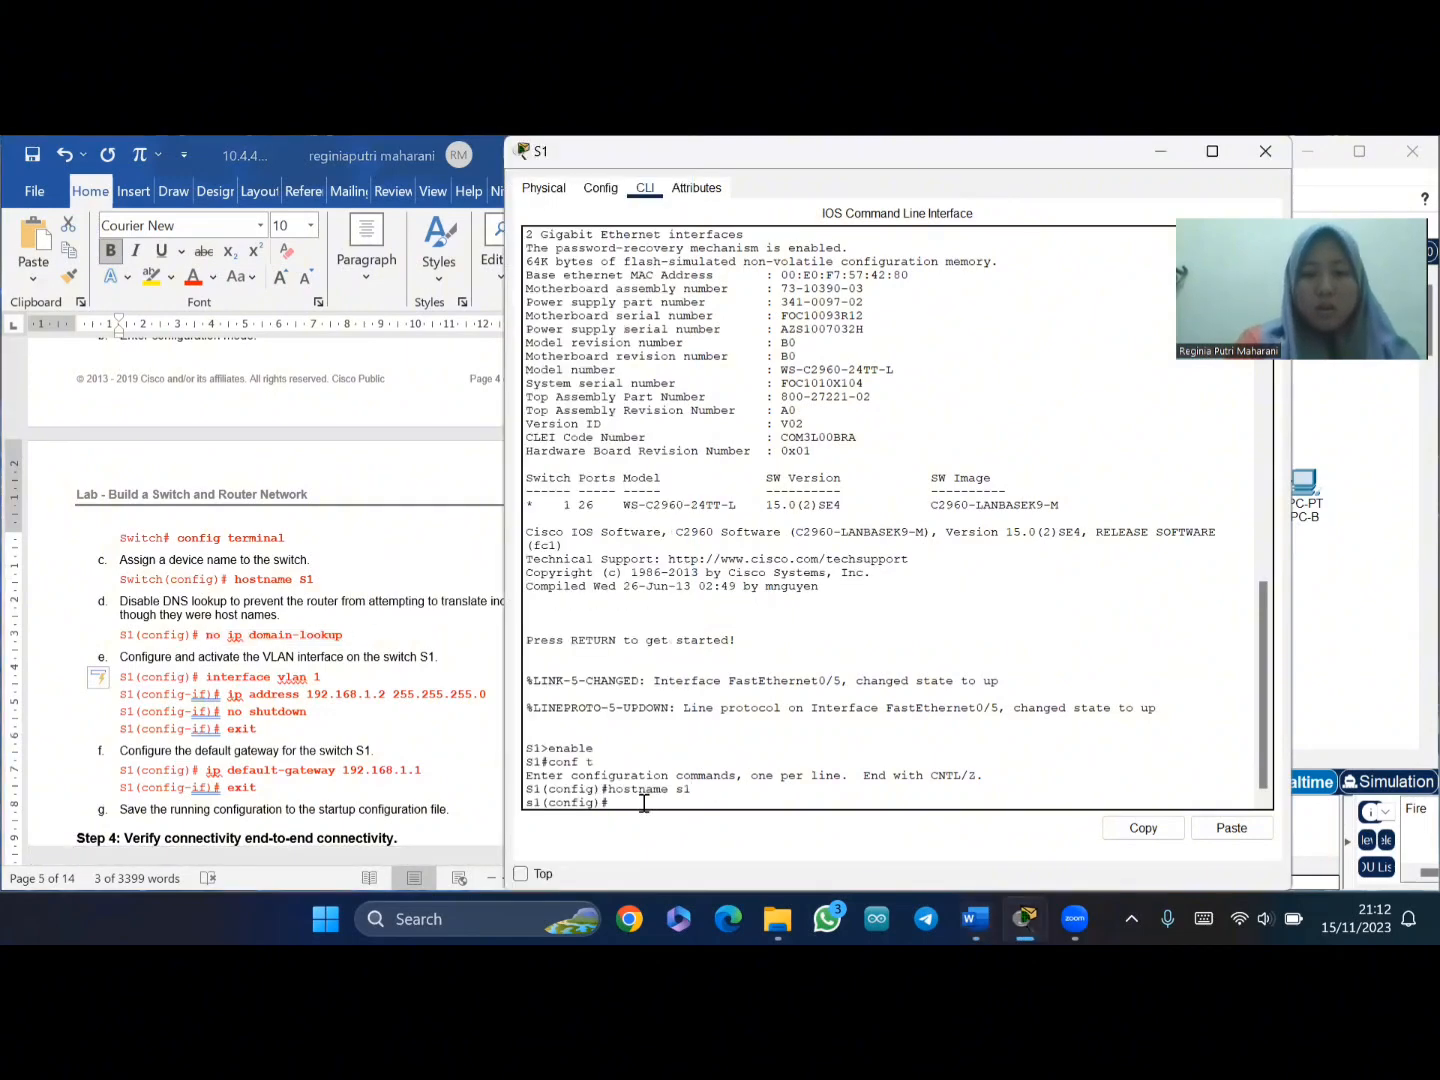
right_click(644, 803)
click(684, 845)
key(Return)
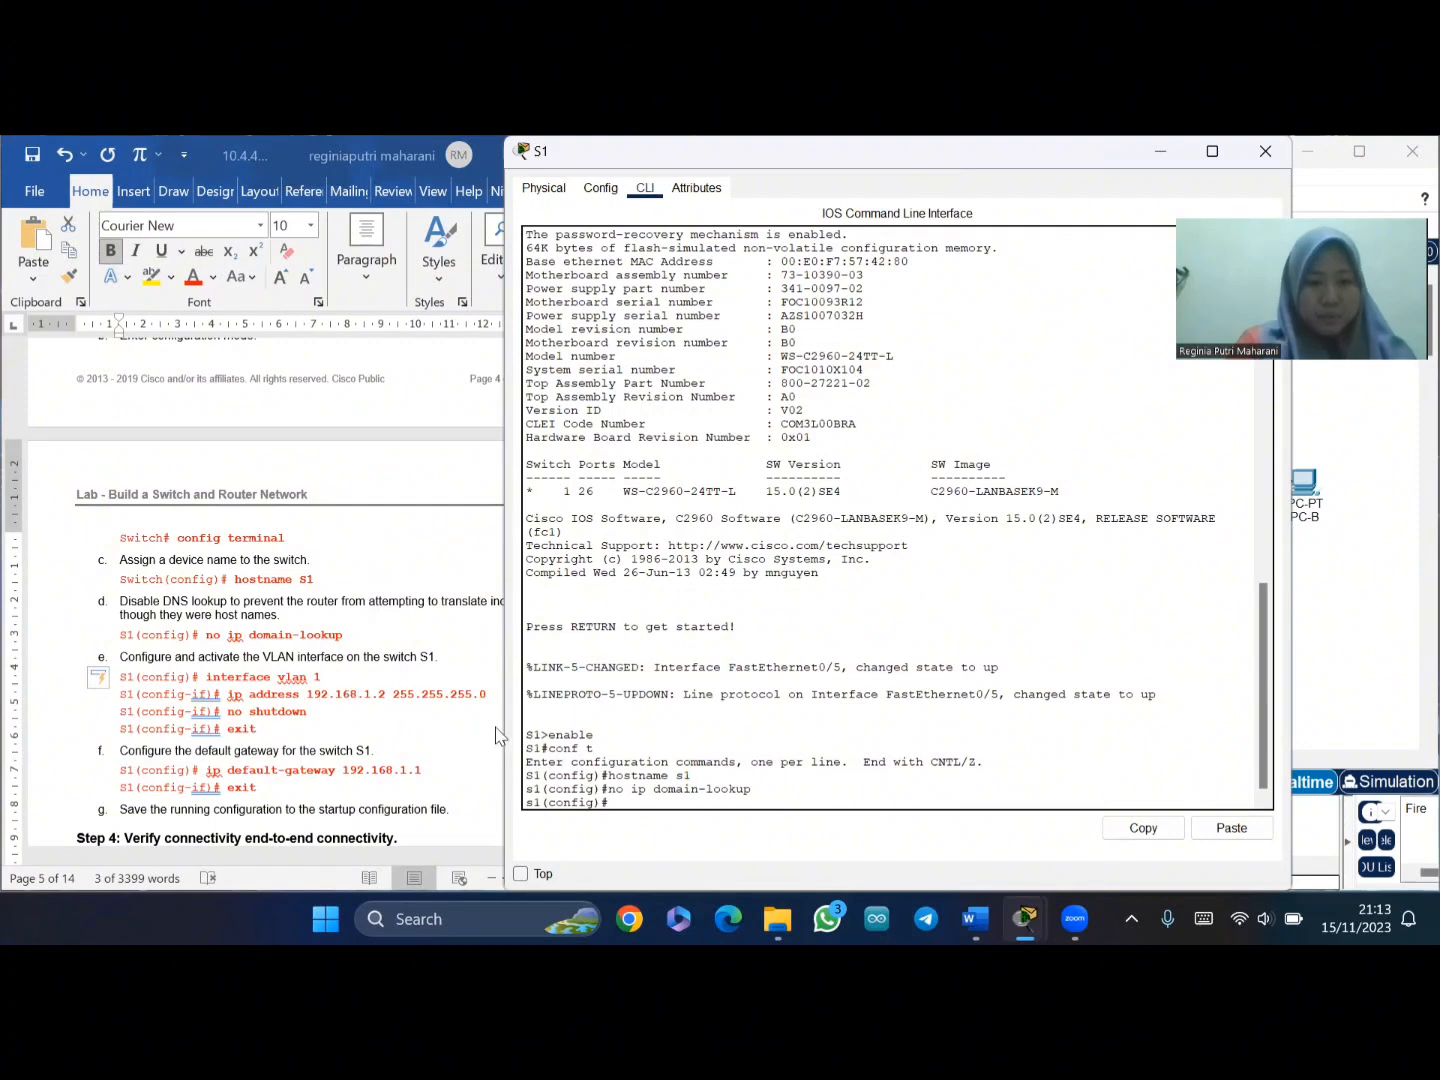
- Enter switch s1's VLAN 1 interface configuration with 'interface vlan 1'
click(260, 680)
drag(205, 678, 320, 677)
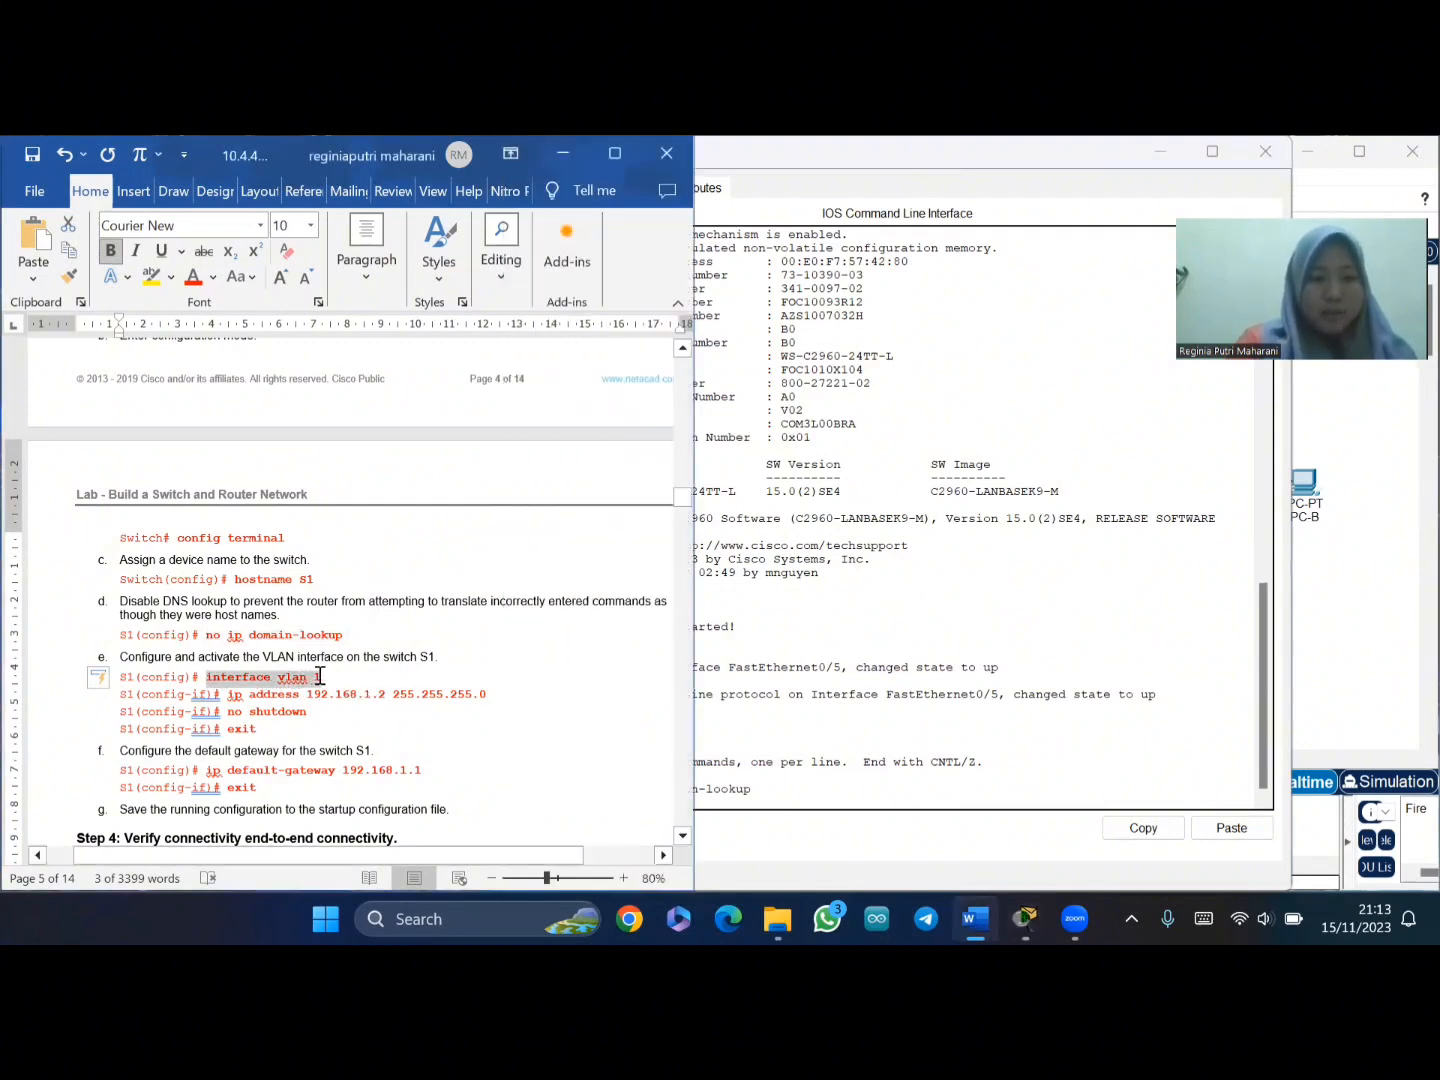
click(711, 808)
right_click(667, 808)
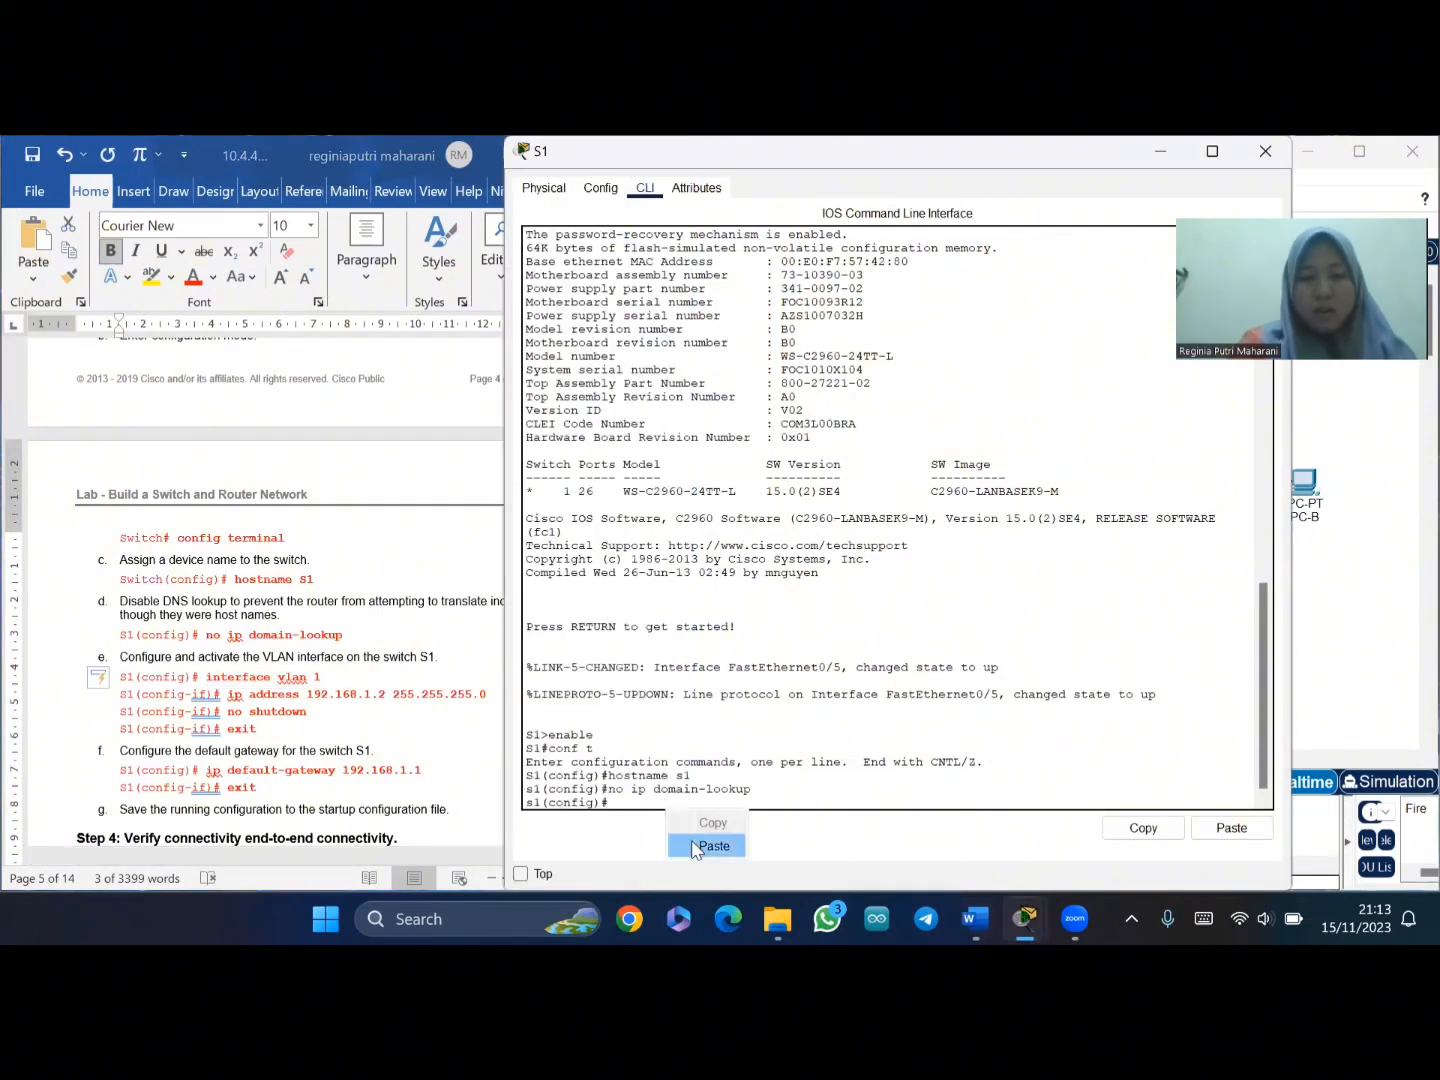
click(711, 846)
key(Return)
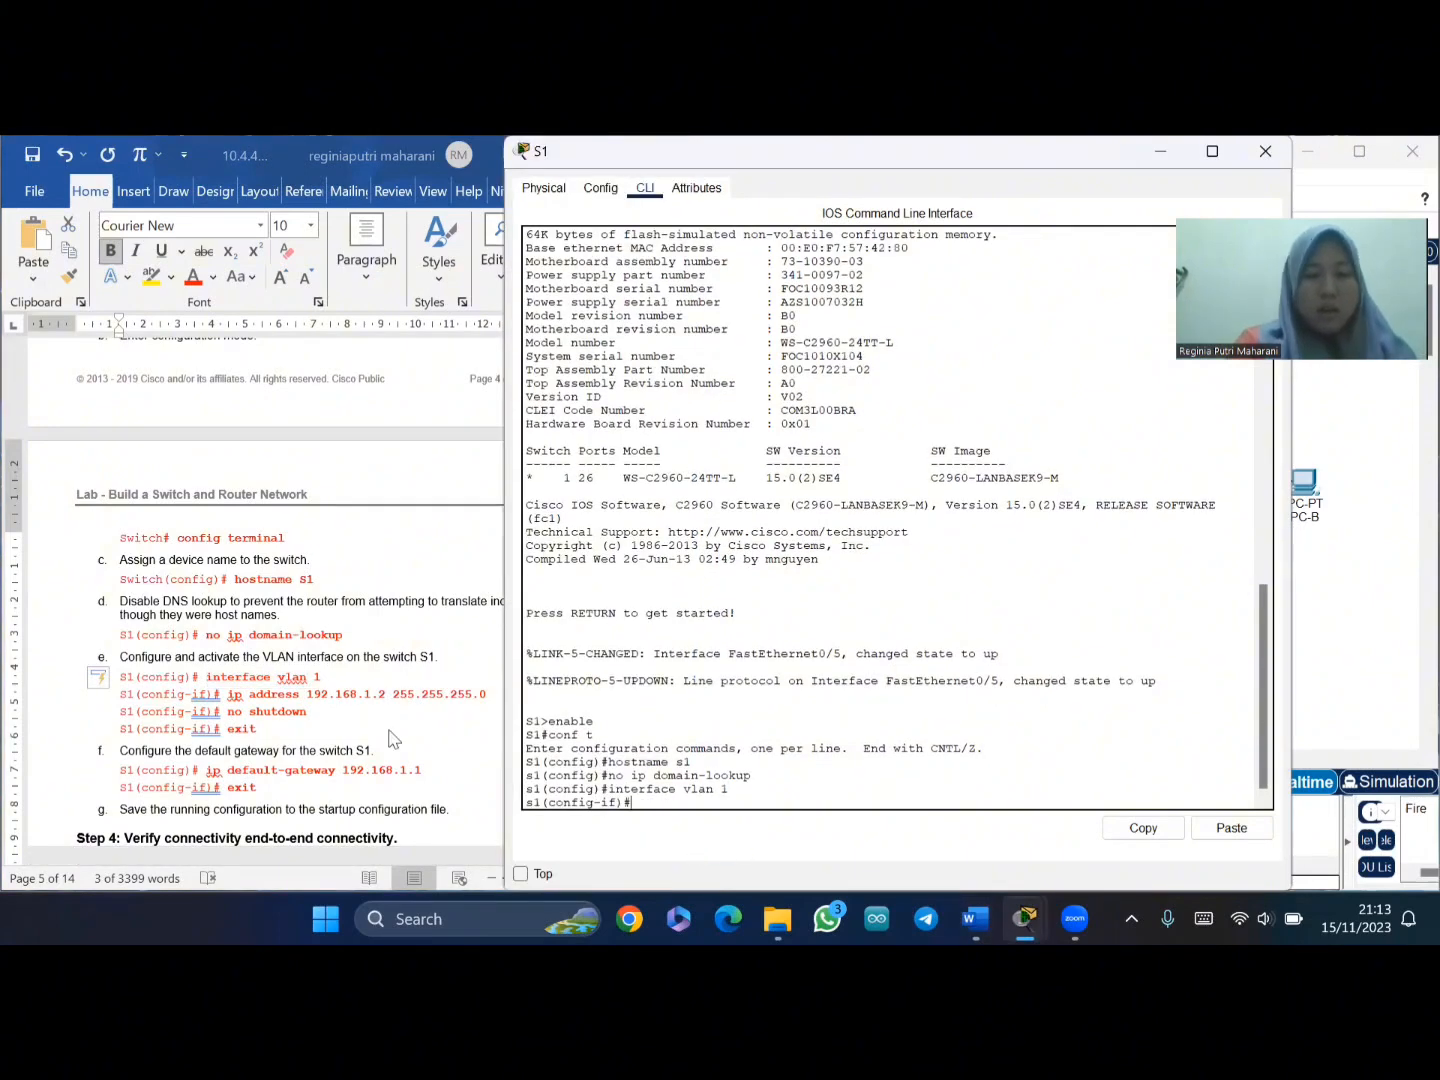
- Assign VLAN 1 address 192.168.1.2 255.255.255.0, enable it with no sh, and exit
click(243, 697)
drag(228, 694, 495, 697)
key(ctrl+c)
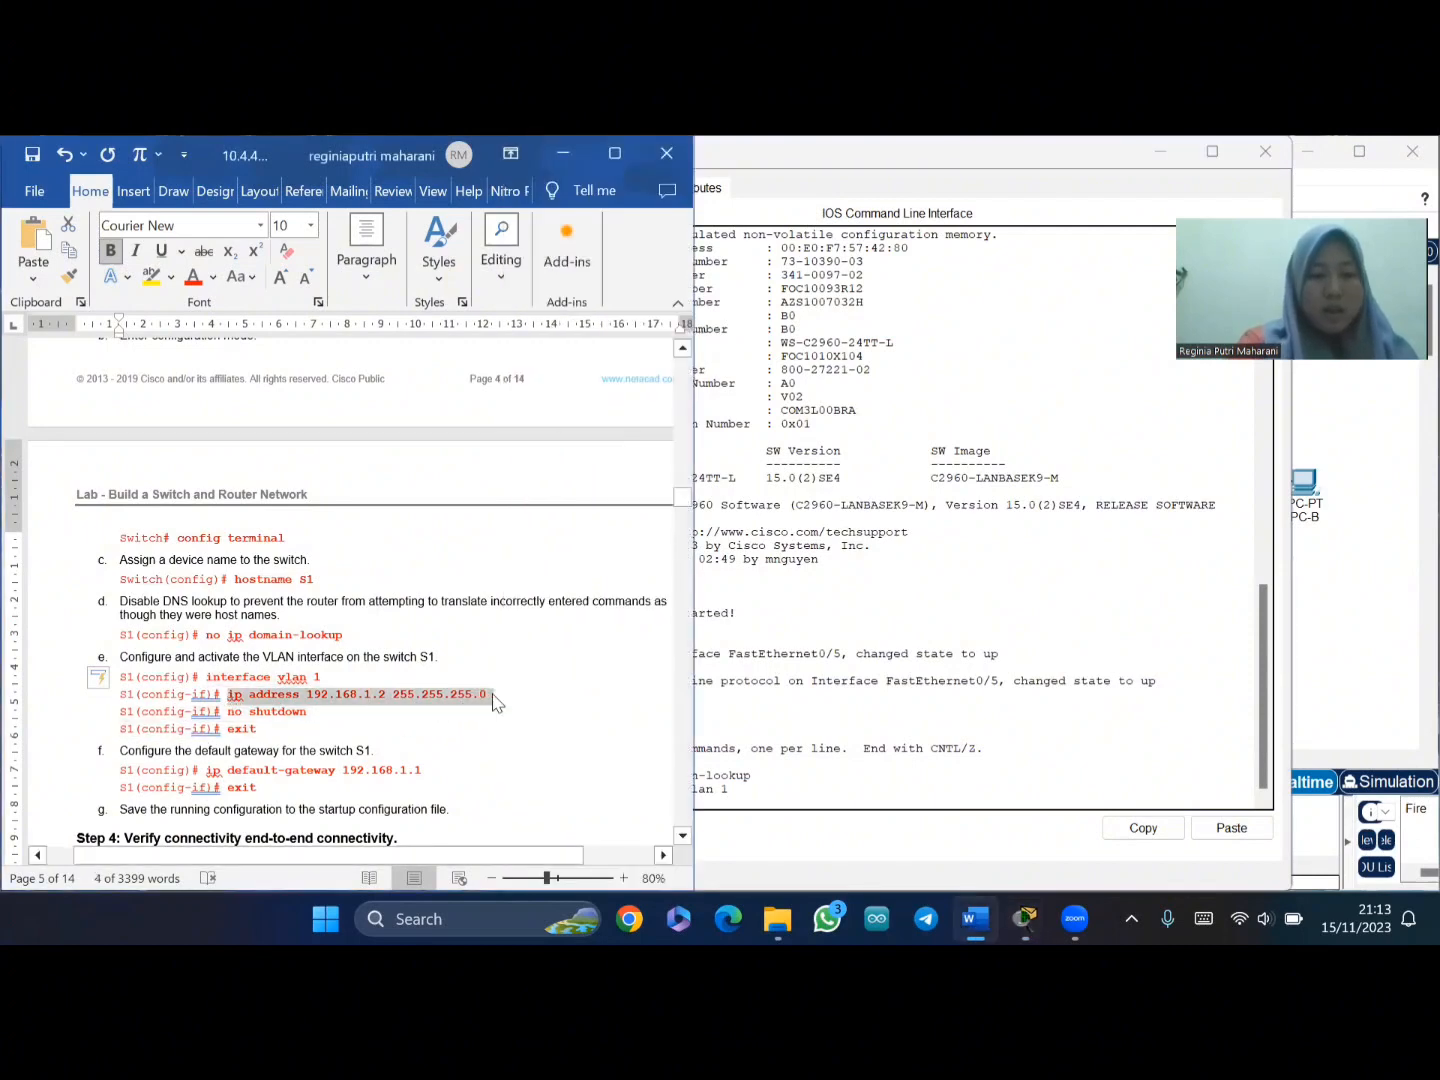
click(737, 821)
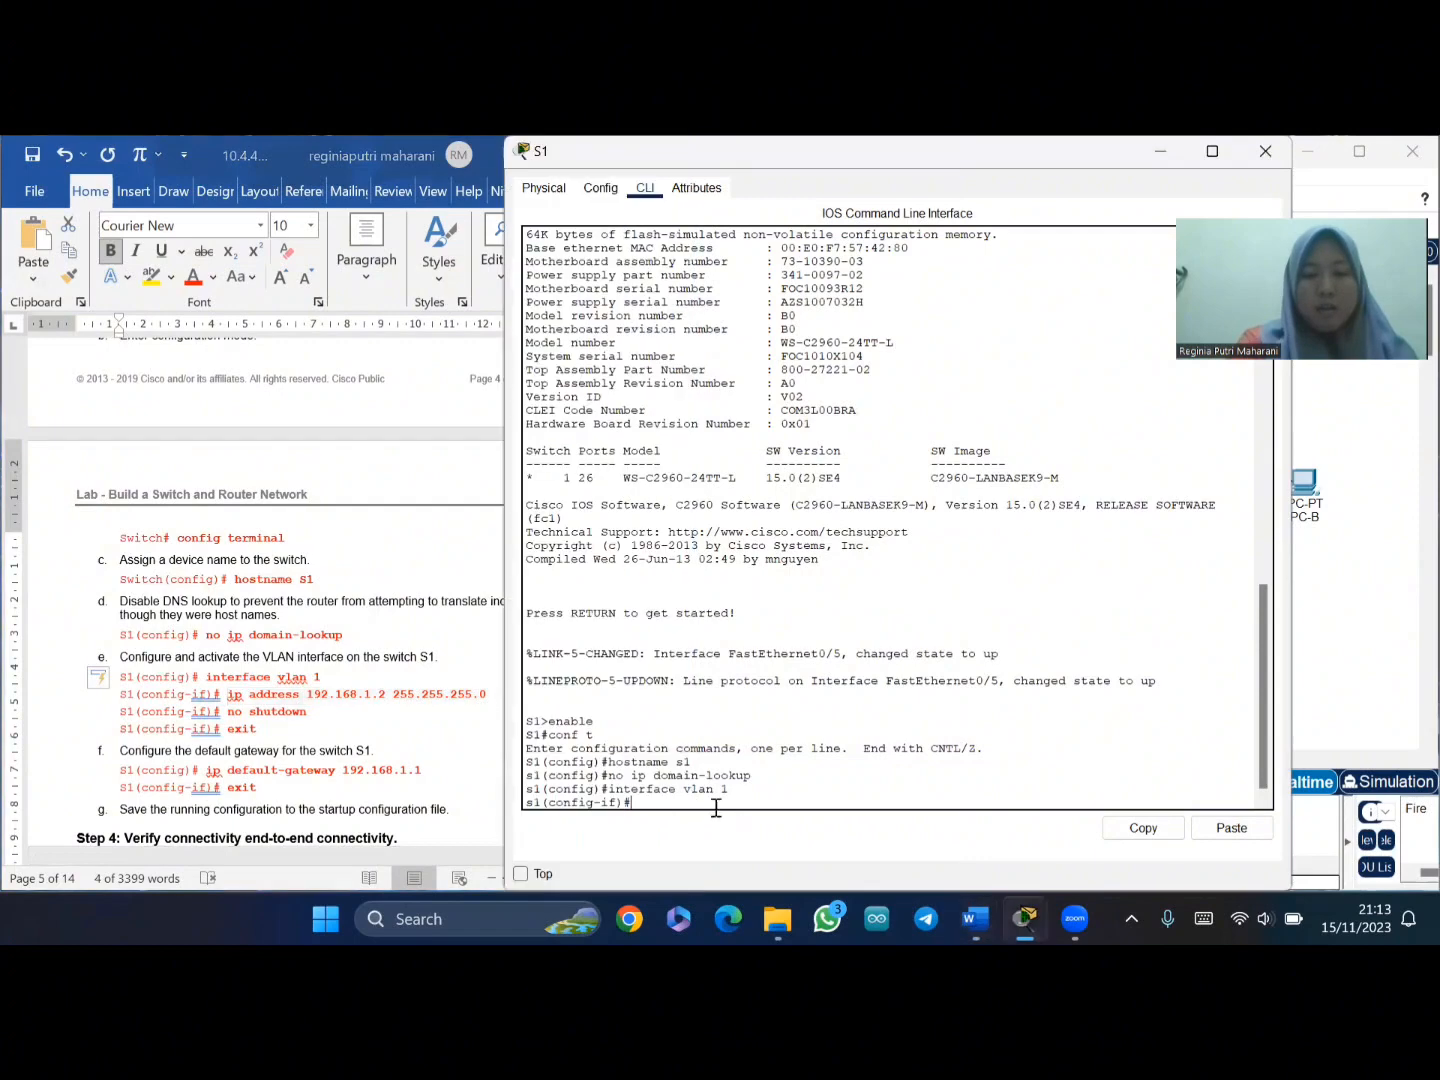
right_click(685, 821)
click(717, 836)
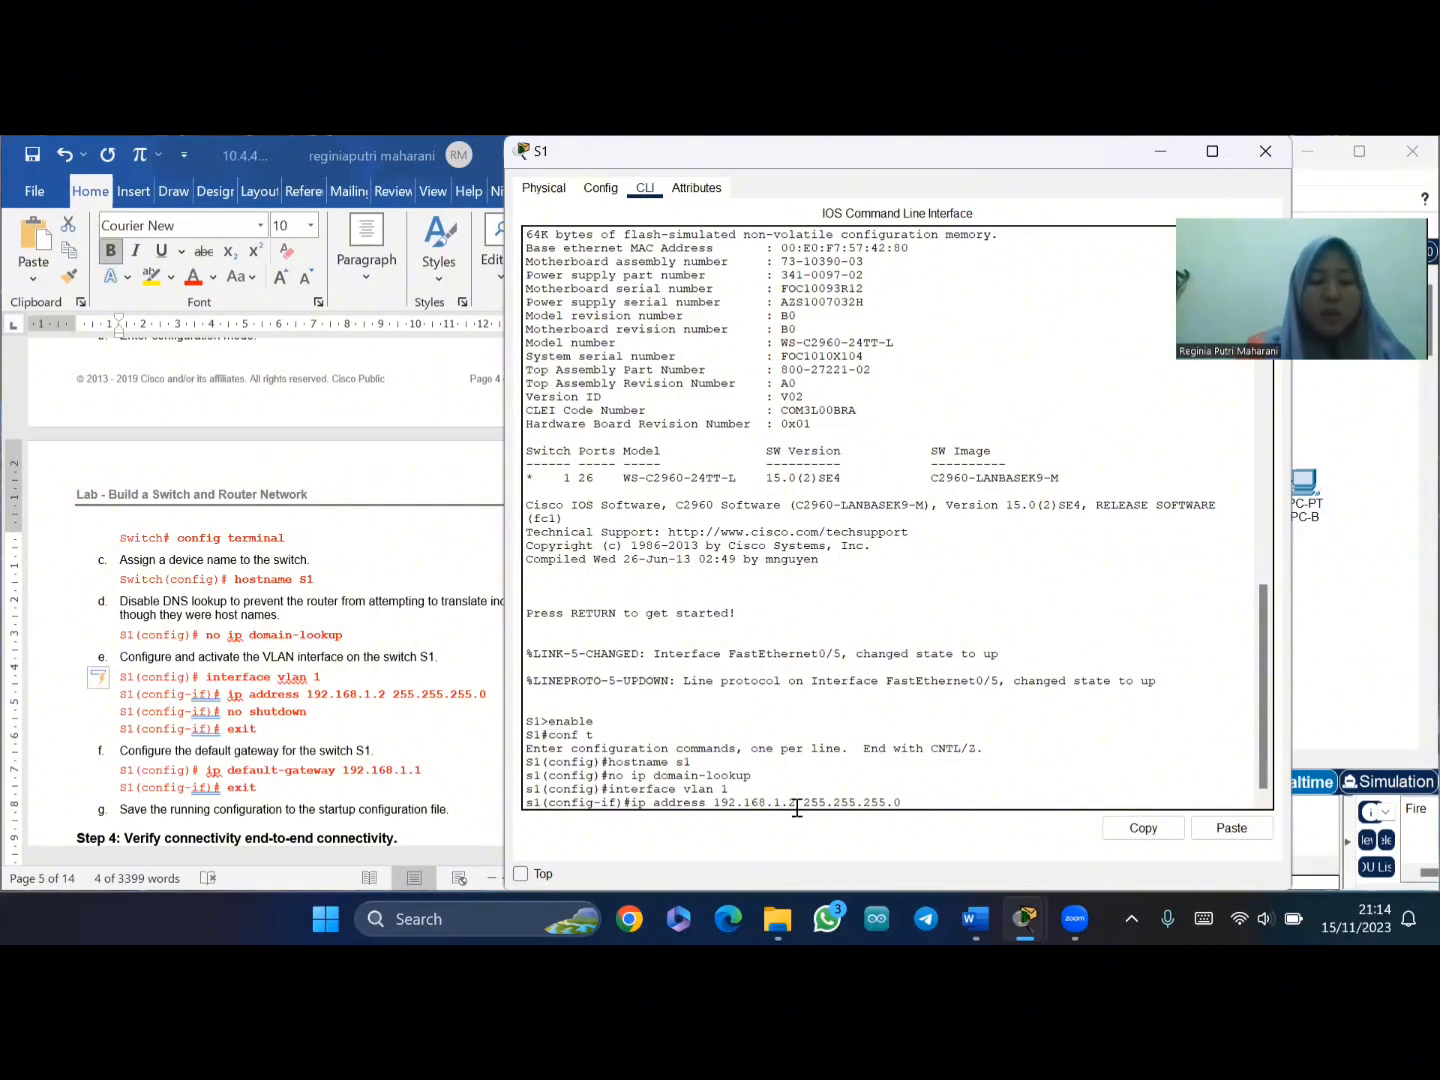
key(Return)
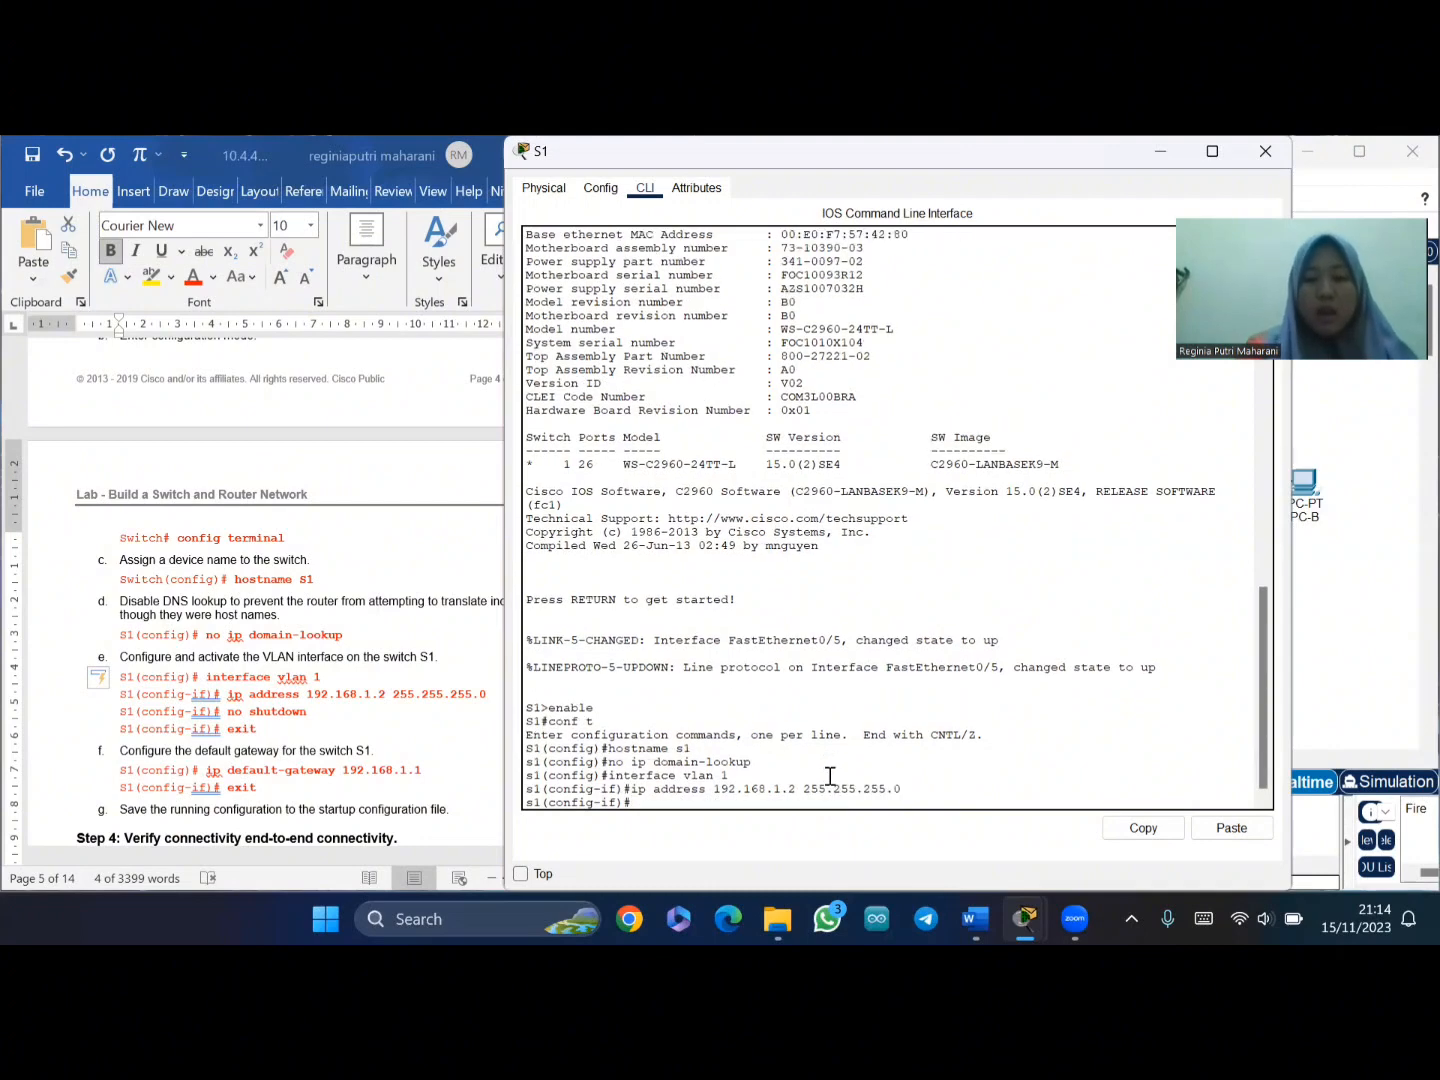
text(n)
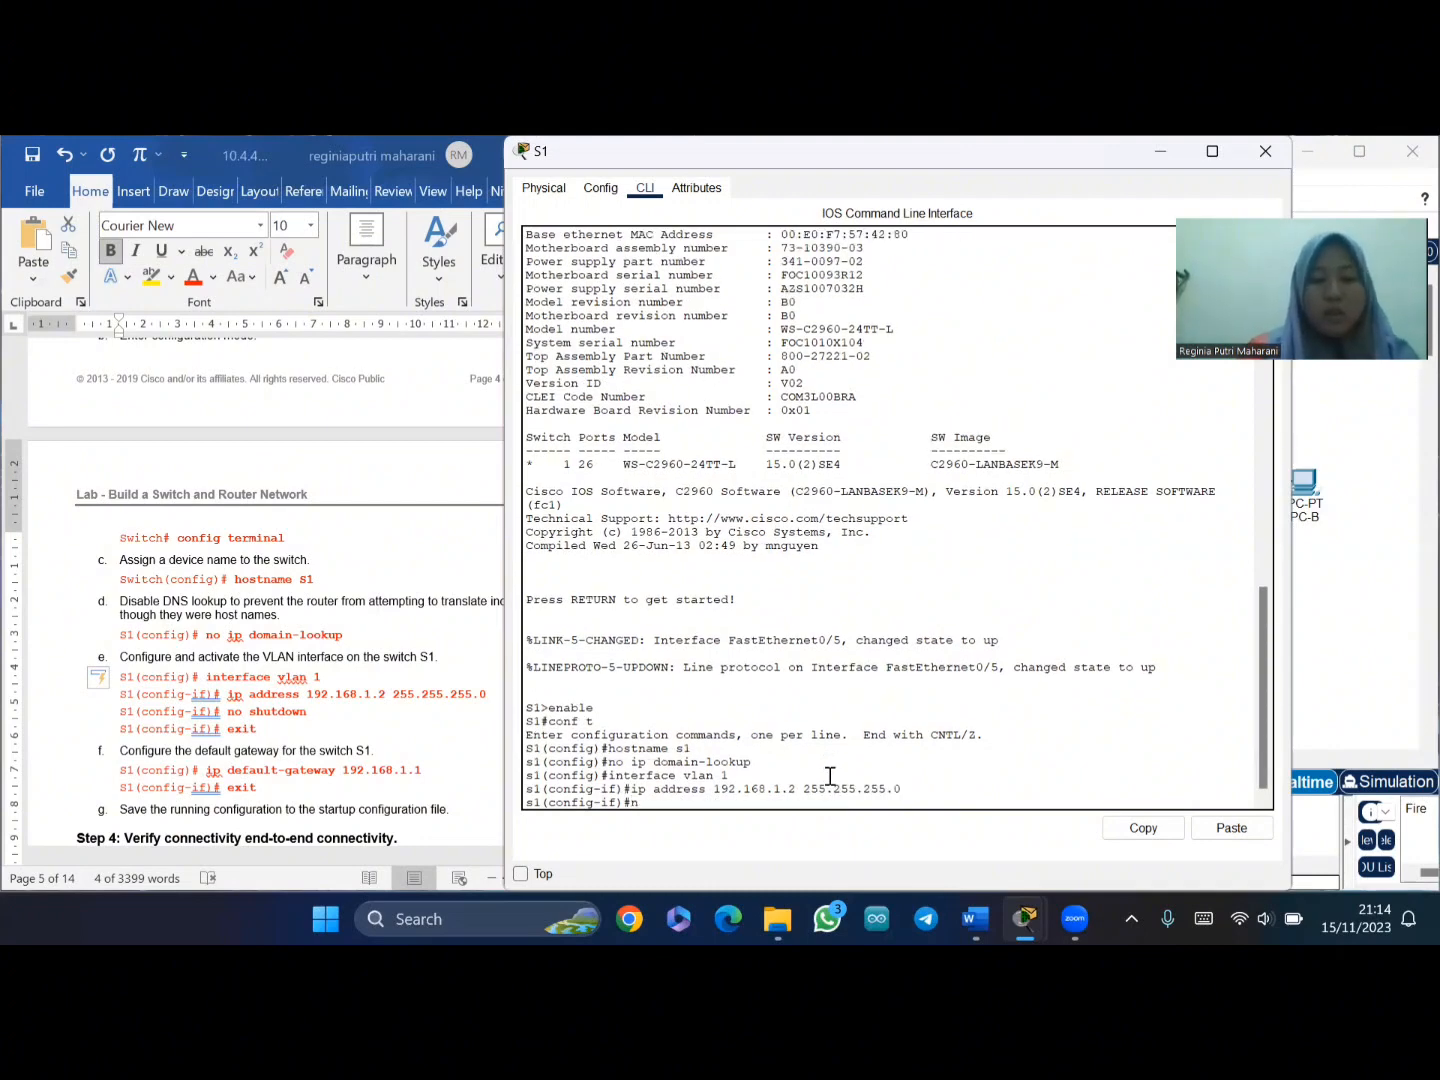
text(o sh)
key(Return)
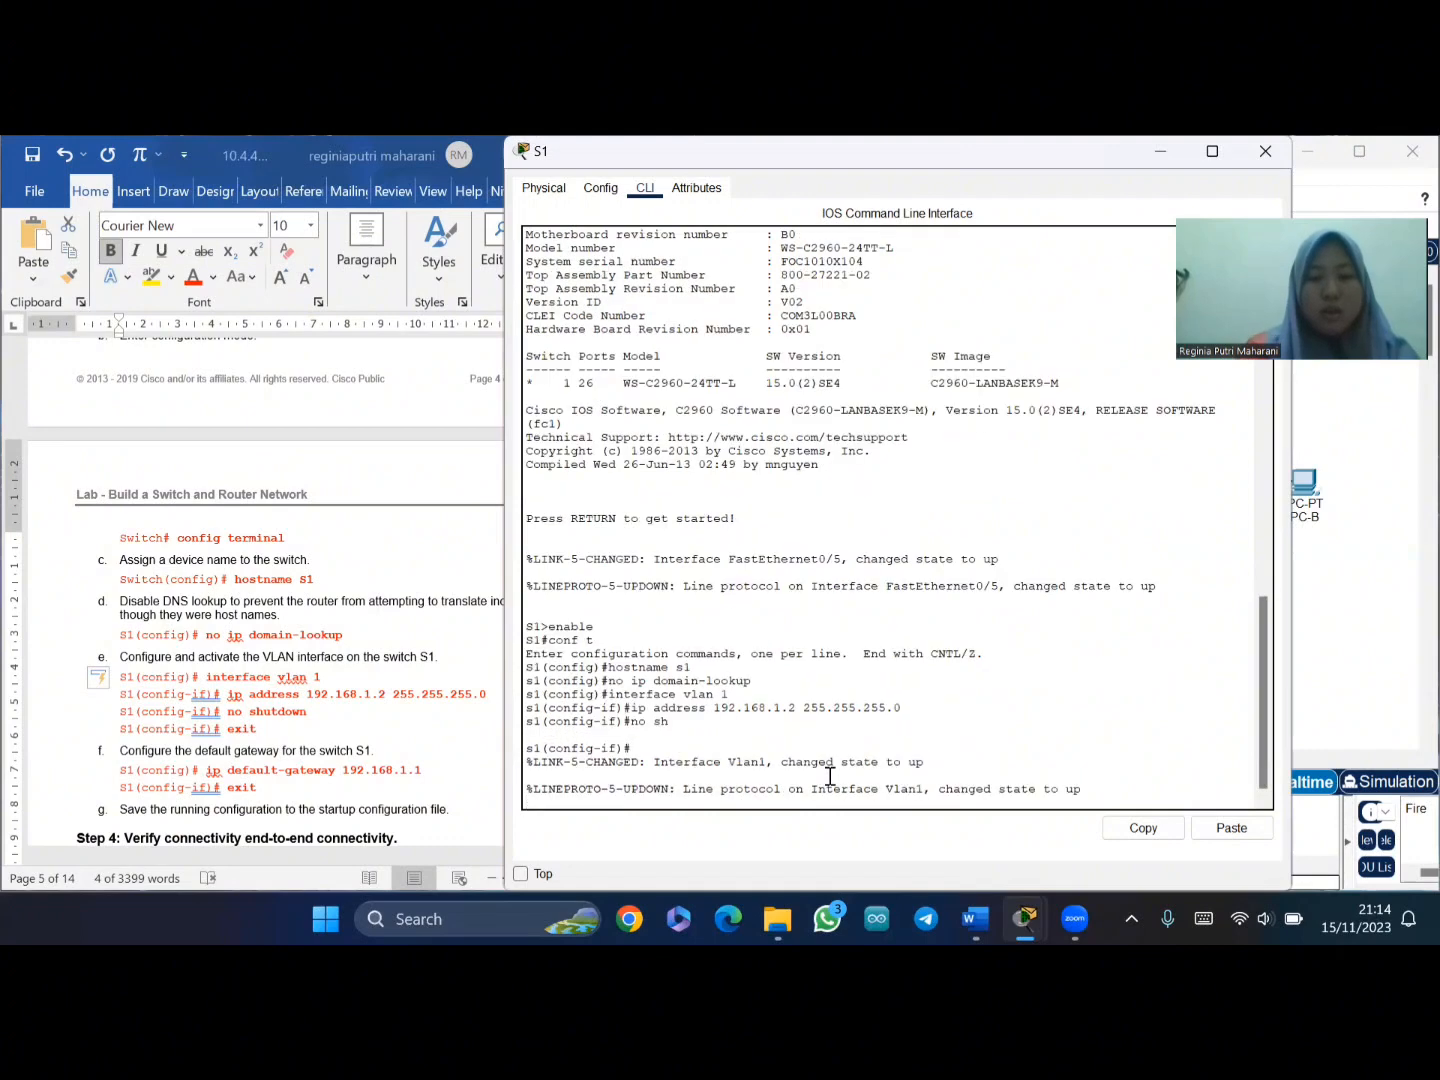
key(Return)
text(exit)
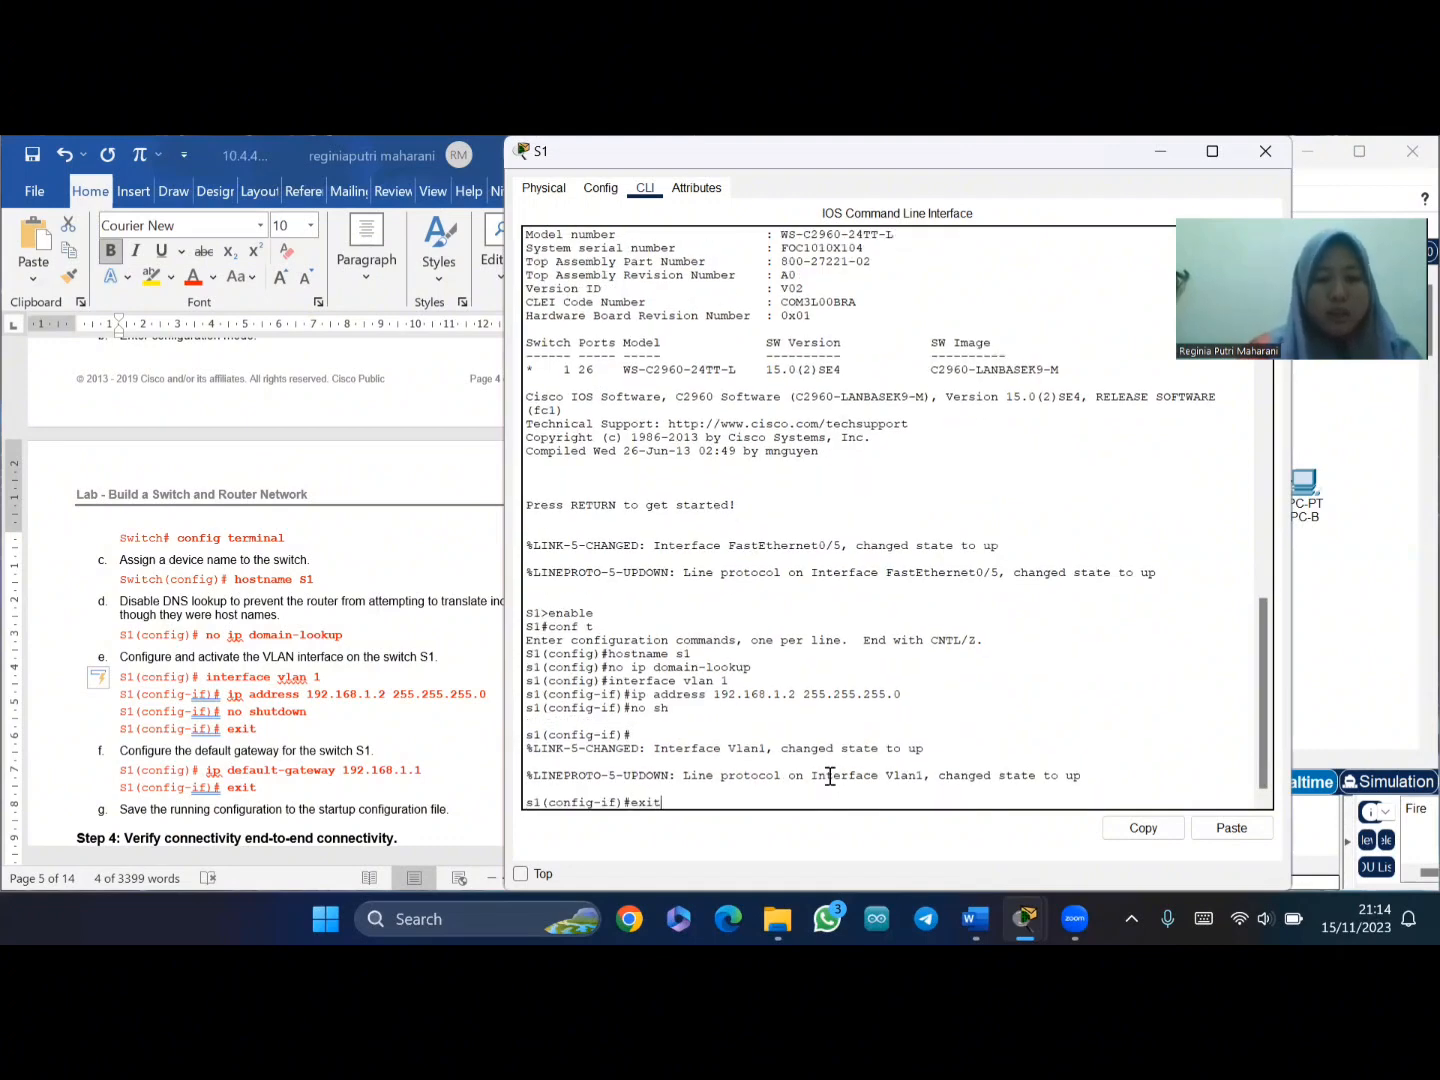
key(Return)
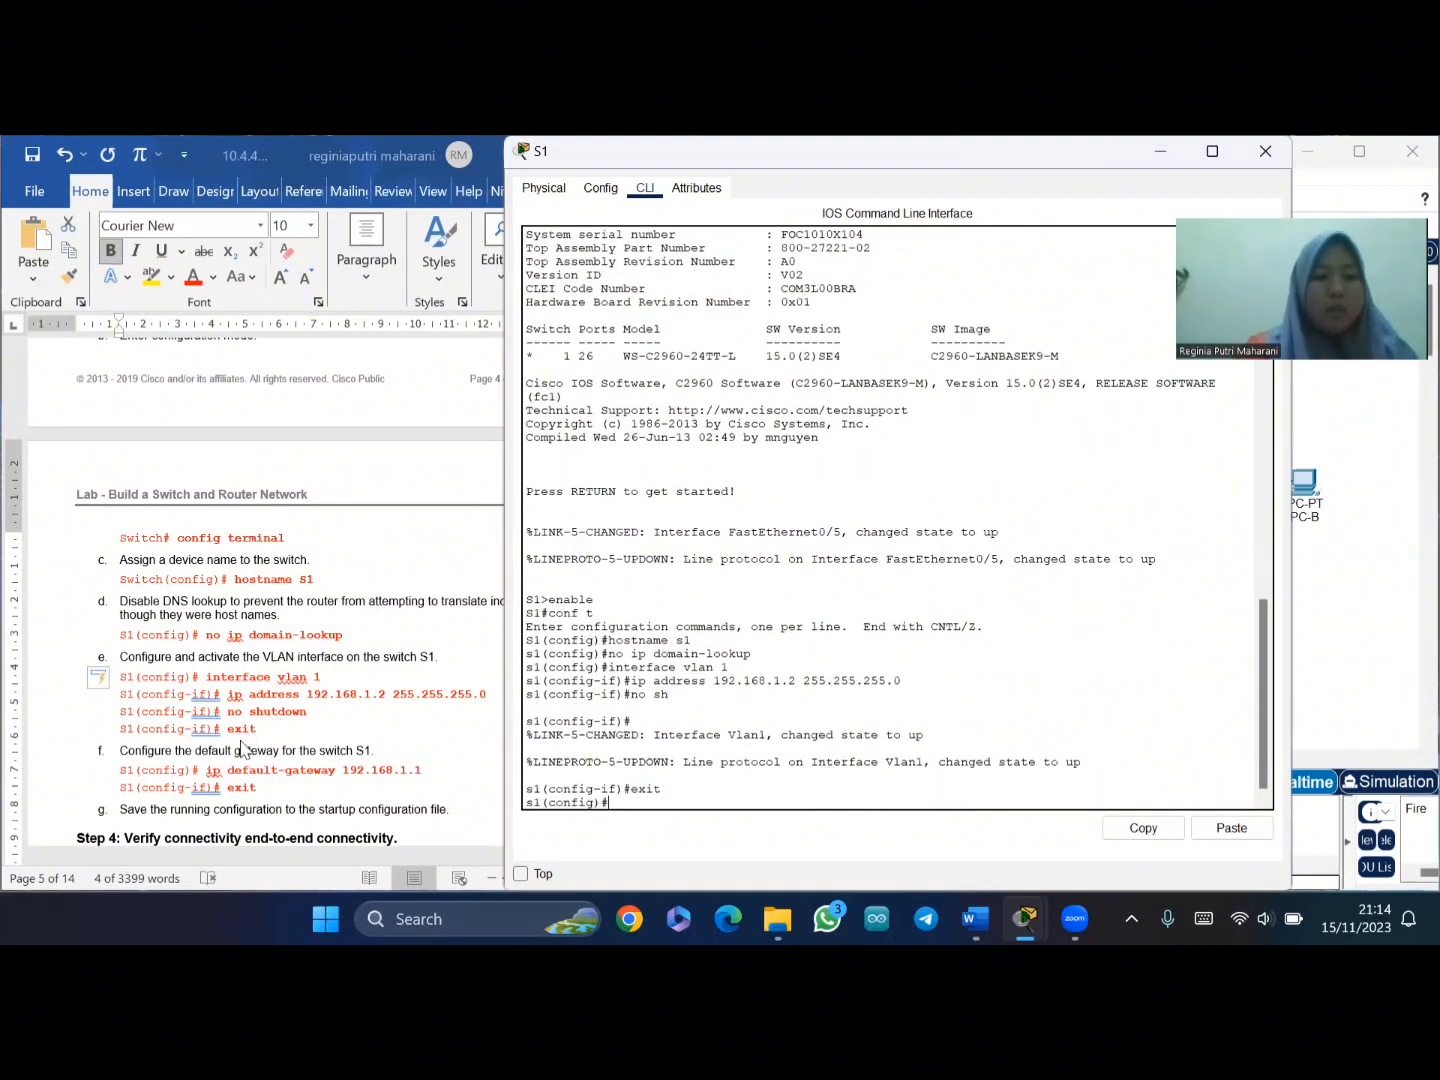
scroll(246, 748, down, 1)
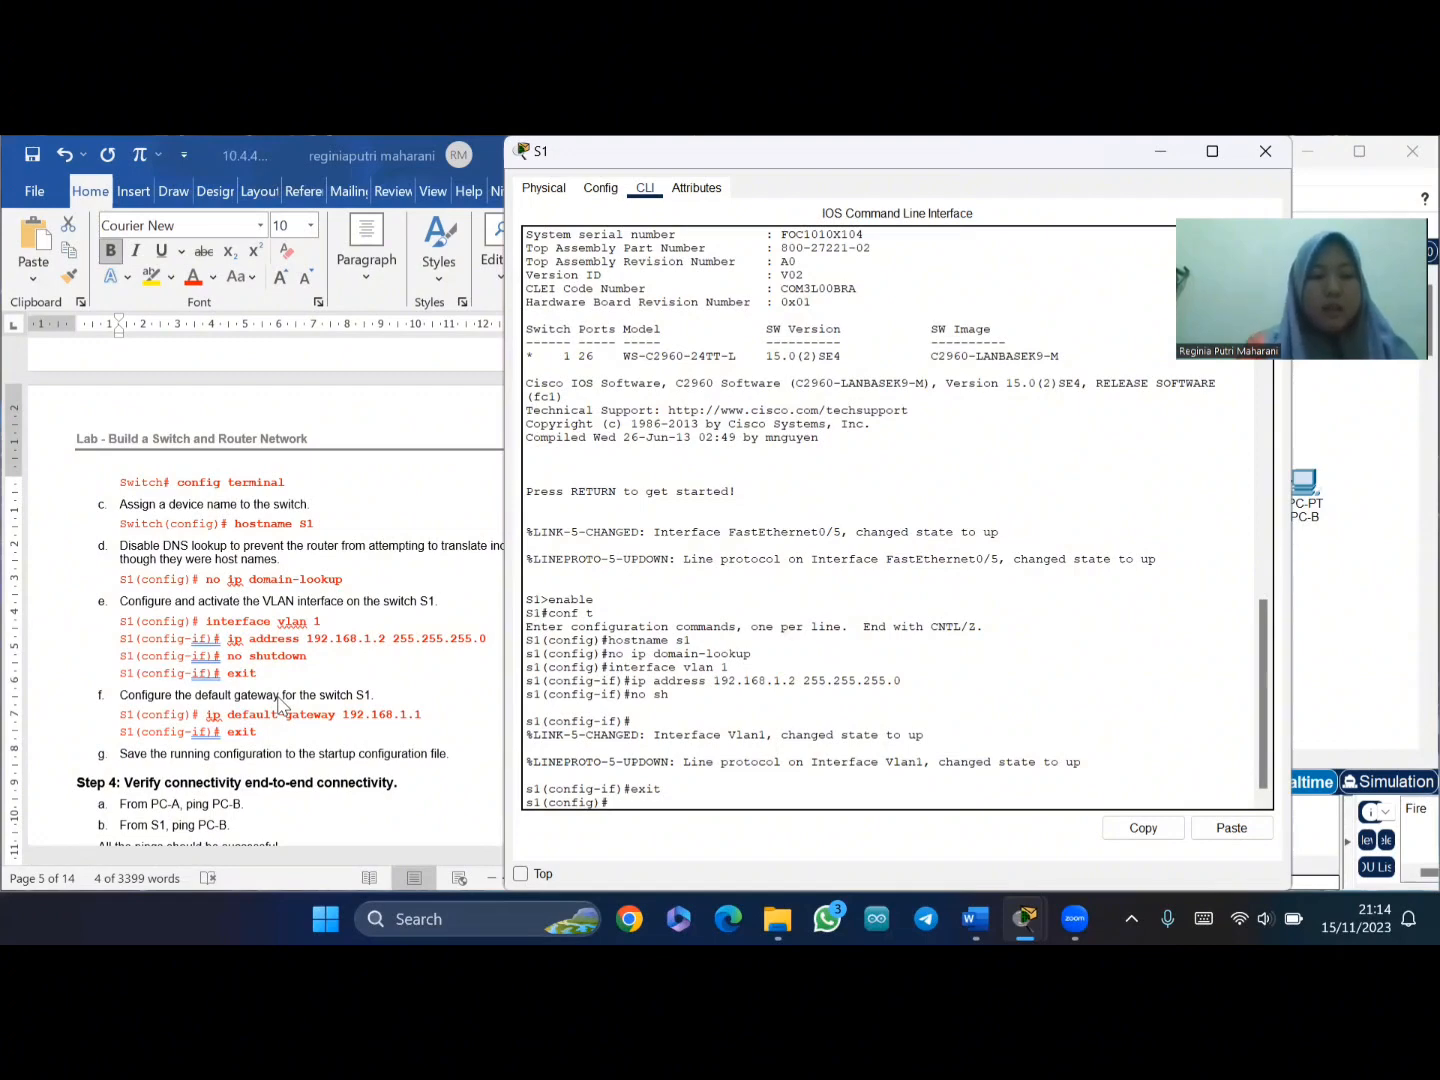
- Paste 'ip default-gateway 192.168.1.1' at the s1(config)# prompt without running it
click(232, 718)
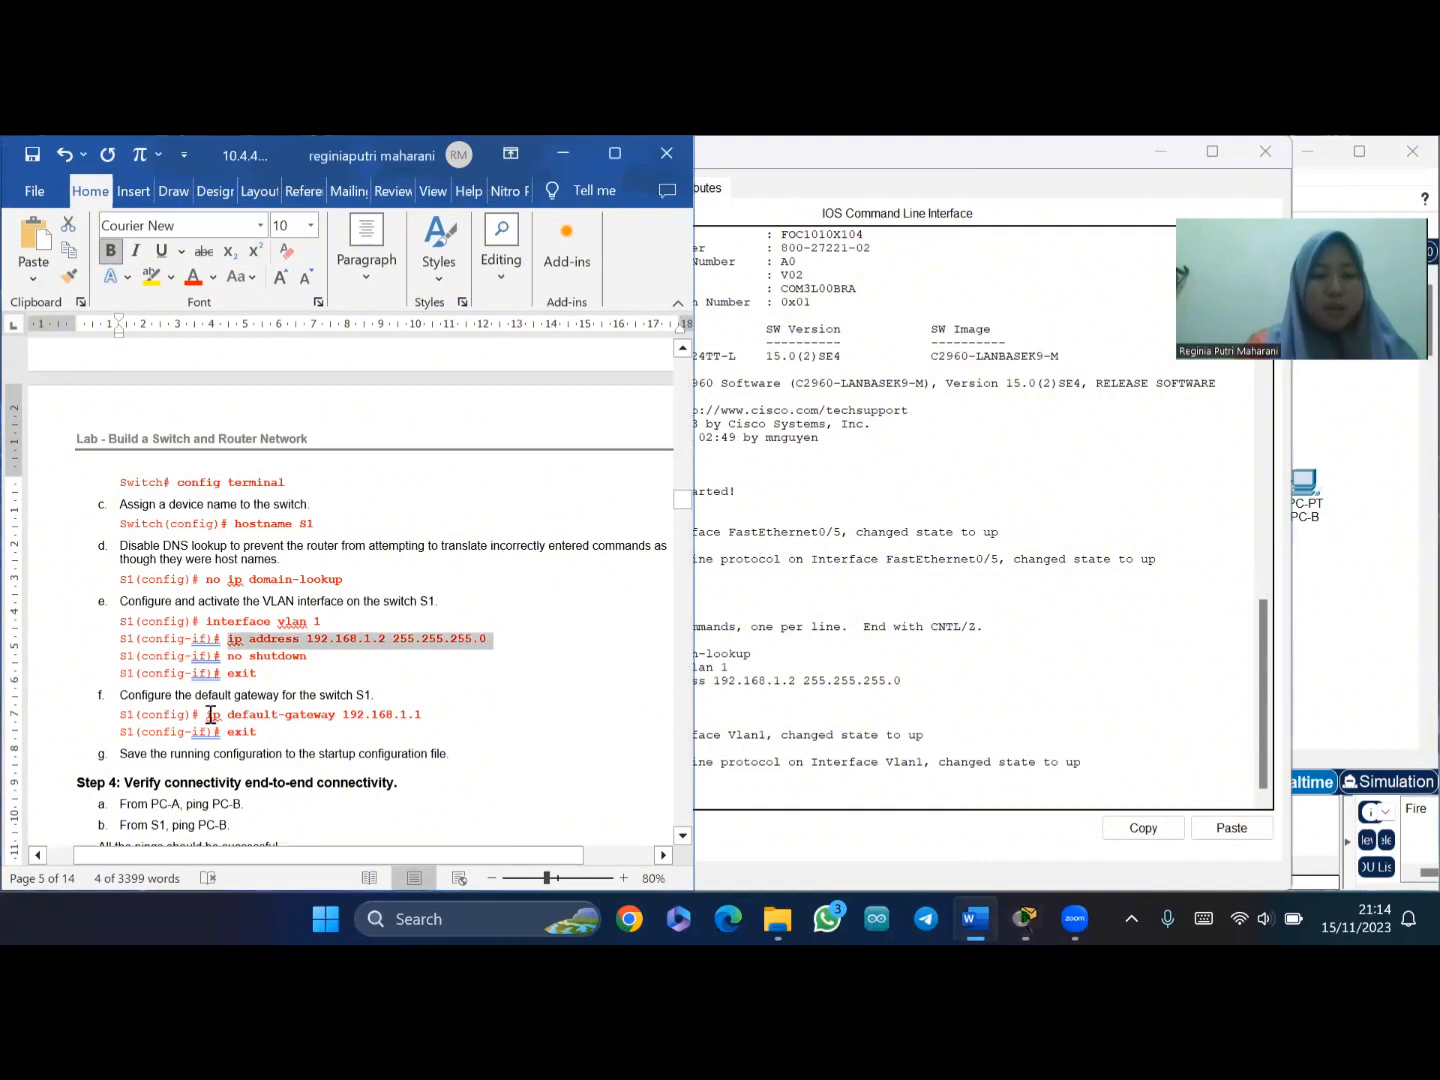
drag(209, 714, 425, 713)
key(ctrl+c)
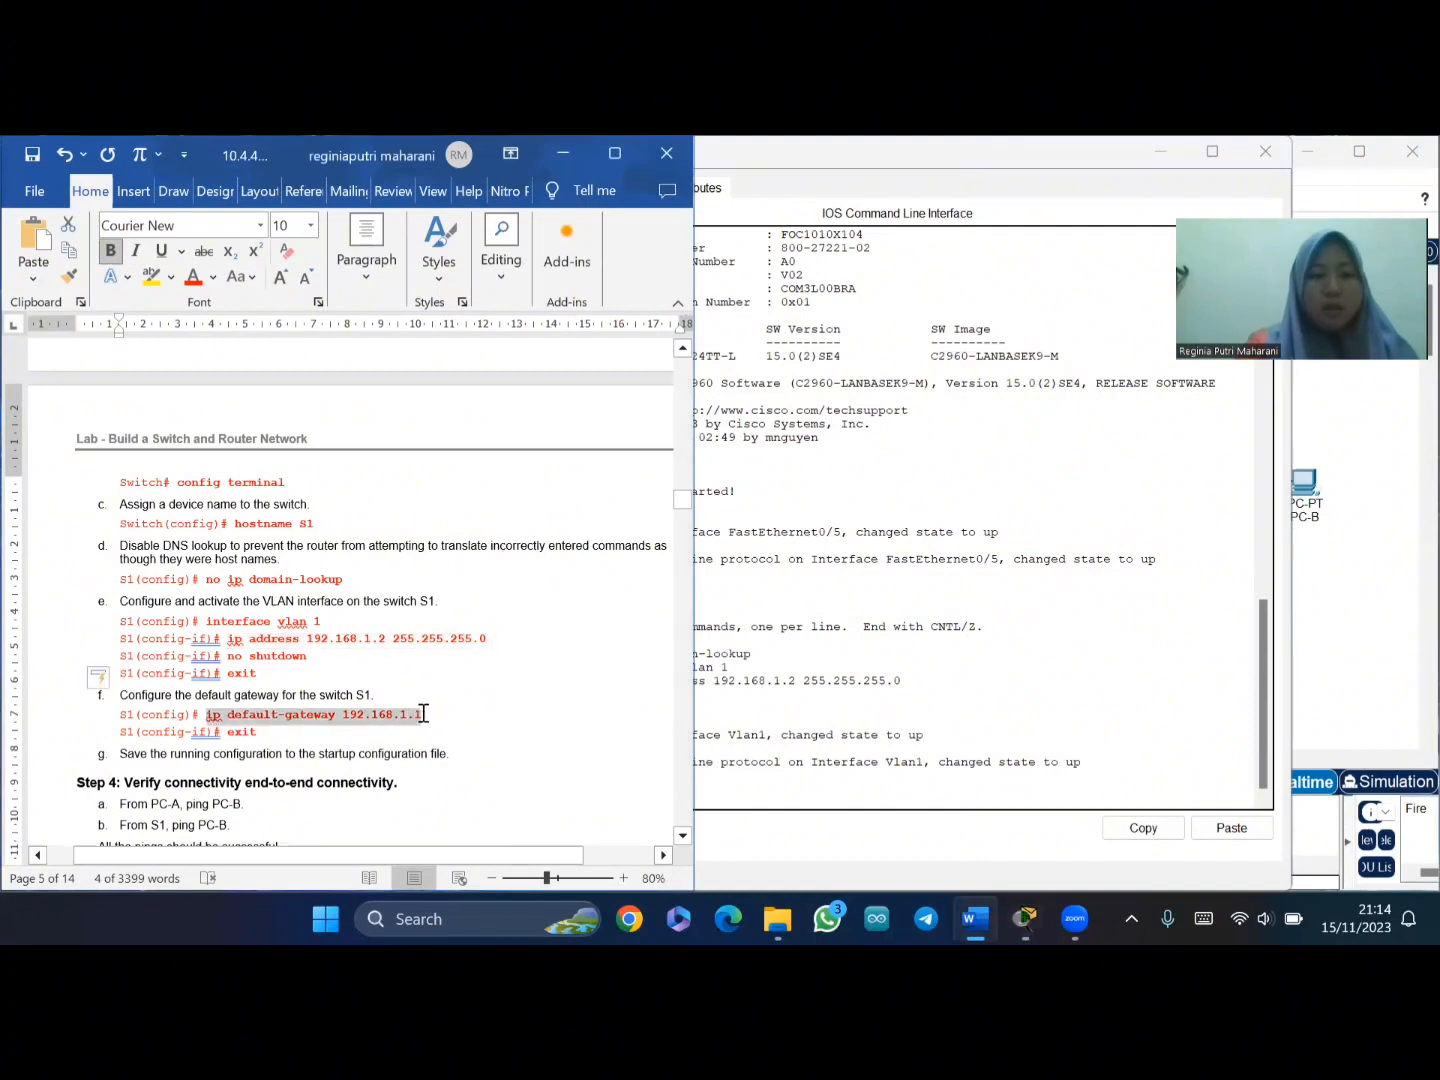
click(720, 800)
right_click(718, 803)
click(766, 838)
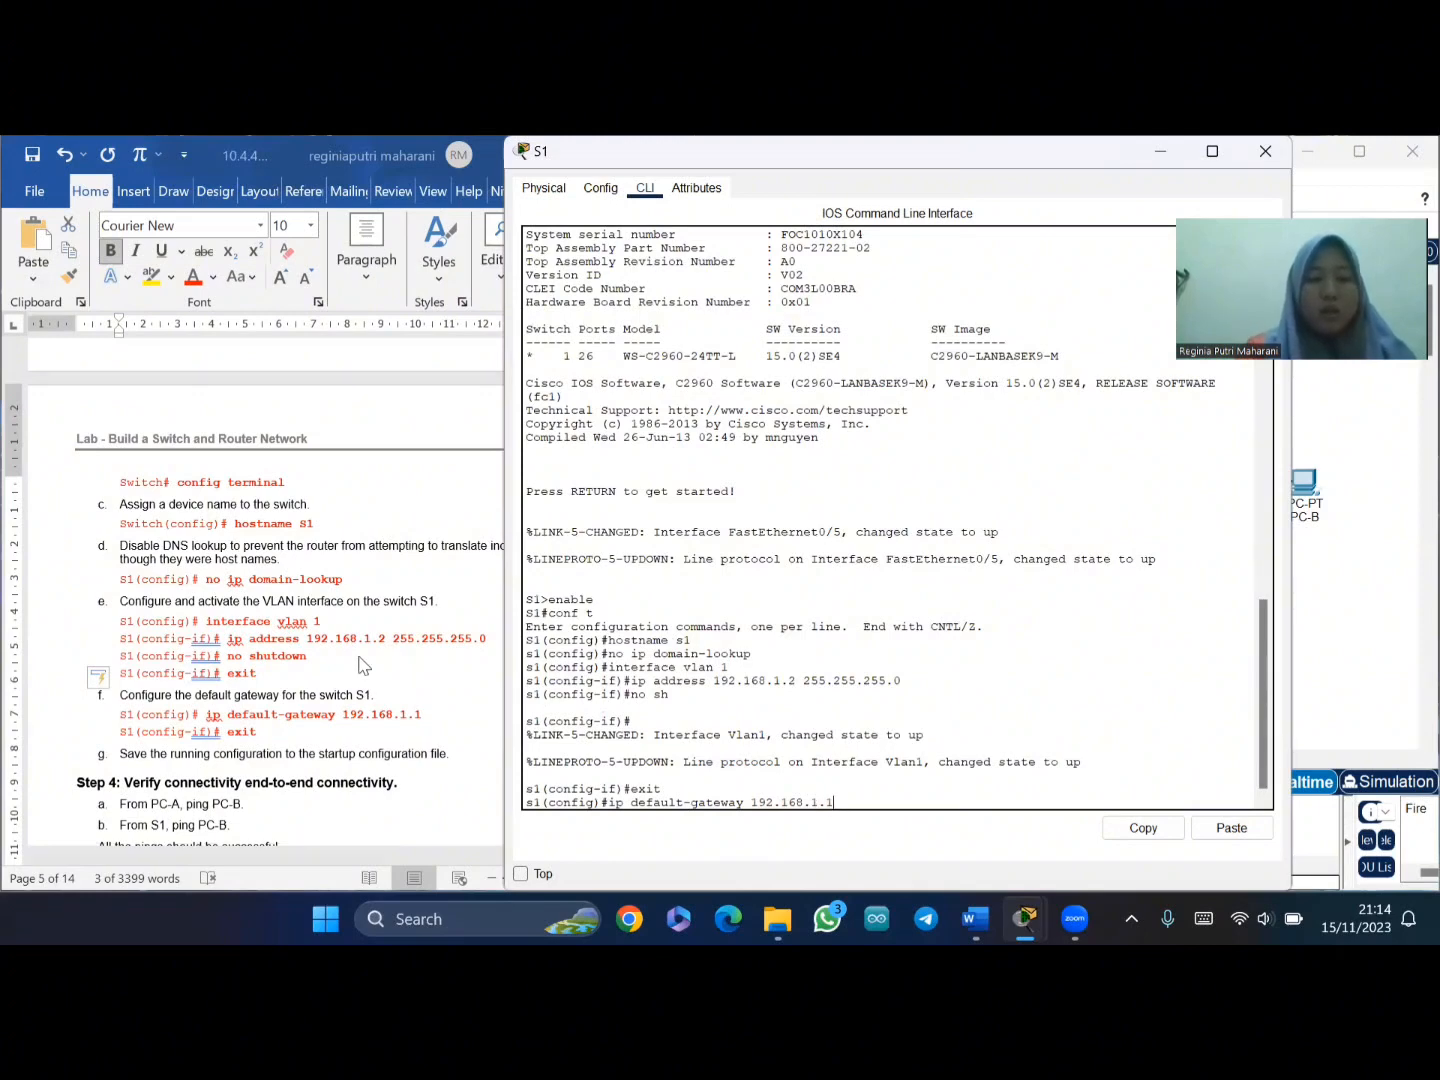
scroll(380, 675, up, 15)
scroll(363, 667, up, 15)
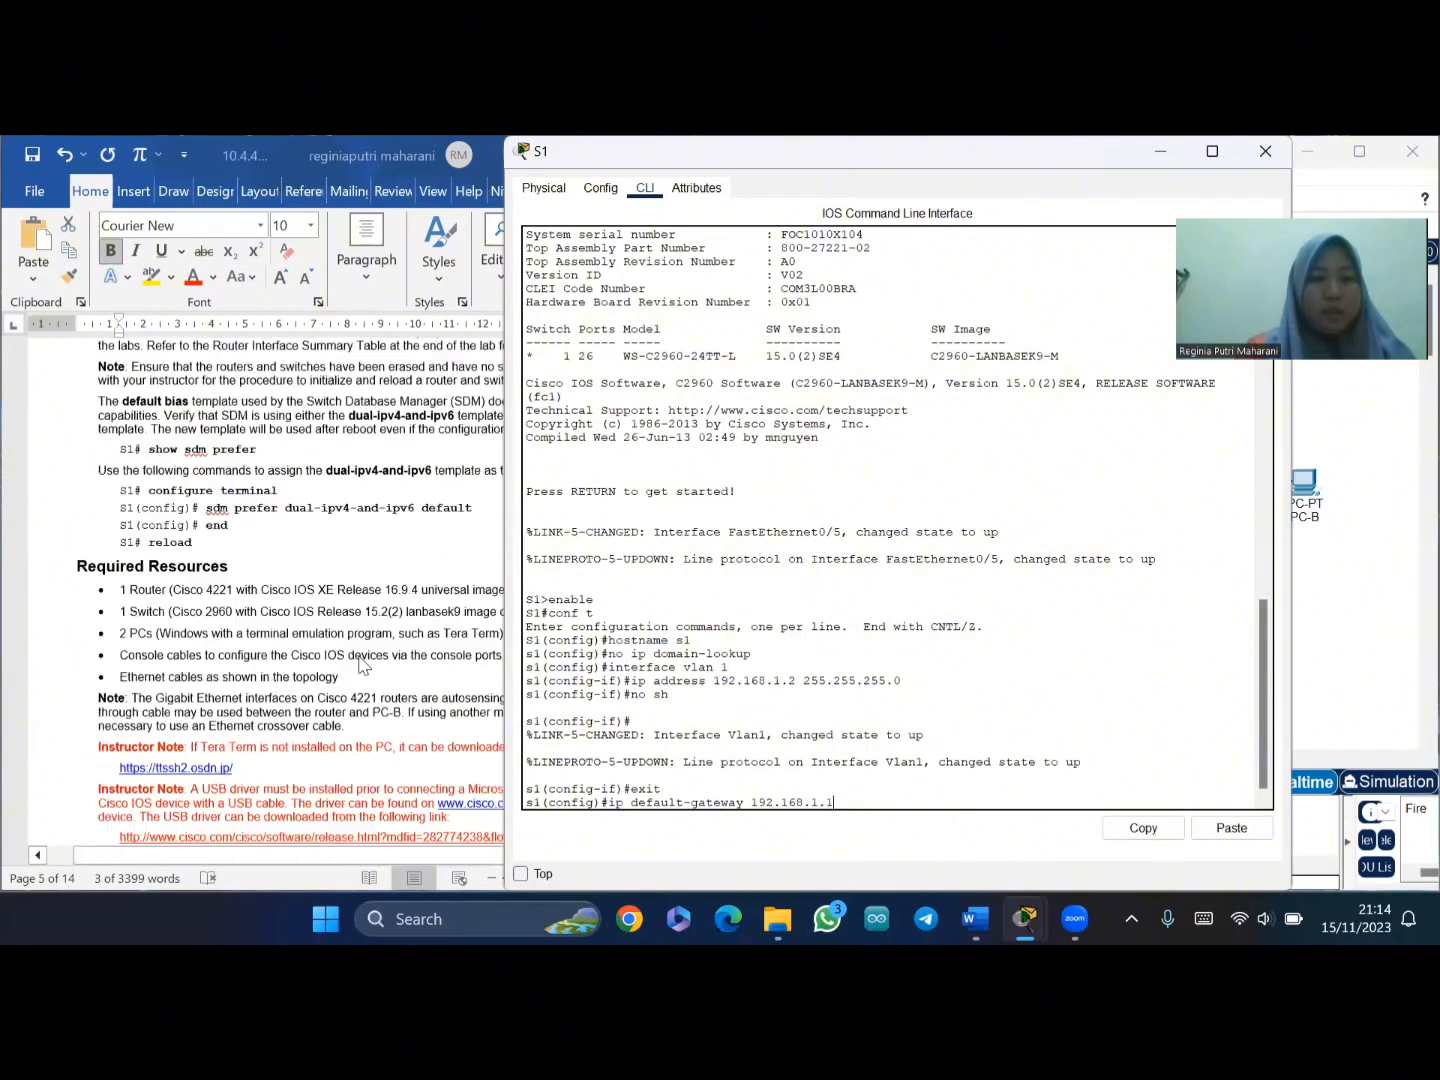
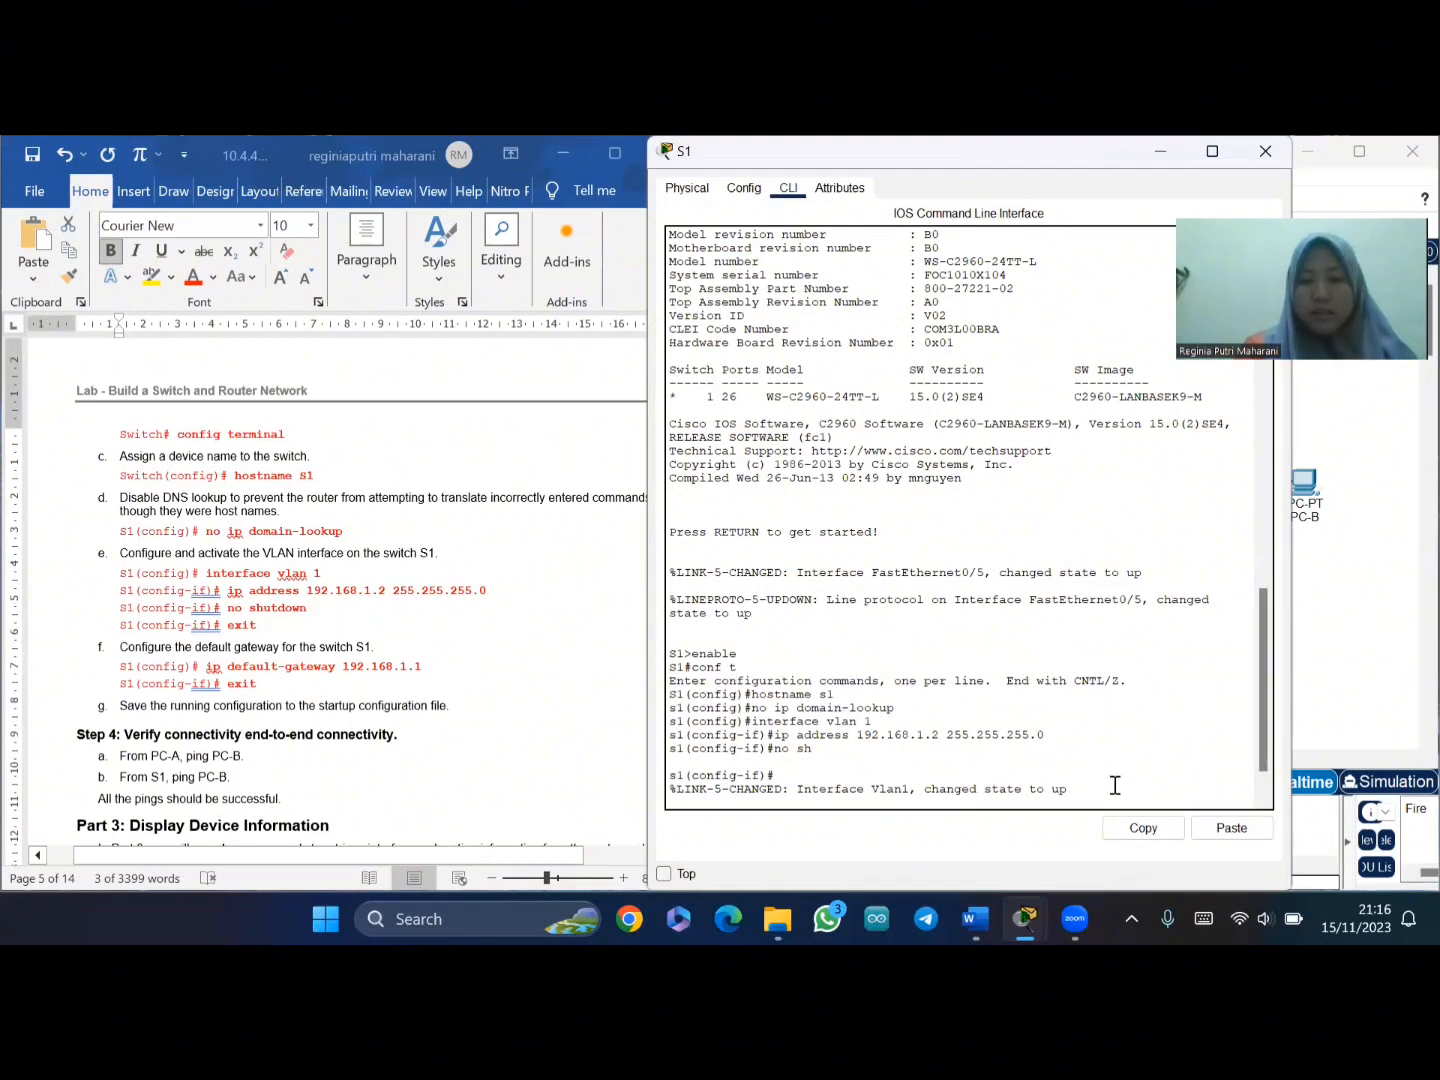
- Apply default gateway 192.168.1.1 on S1 and leave configuration mode
text(exit ip default-gateway 192.168.1.1)
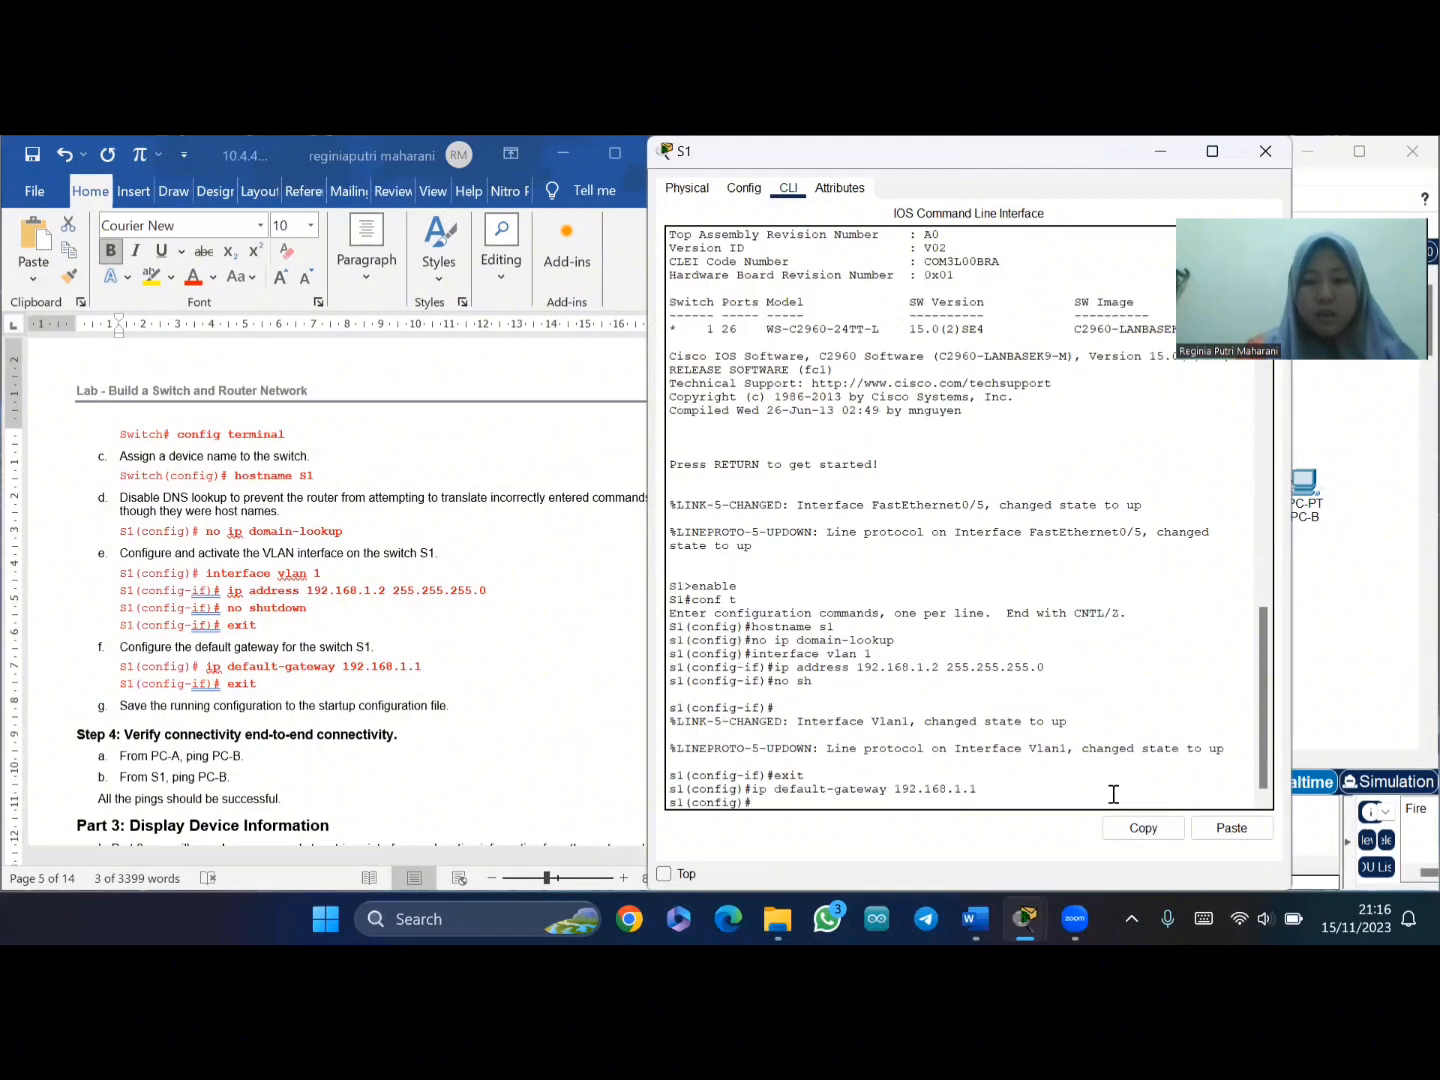
text(exit)
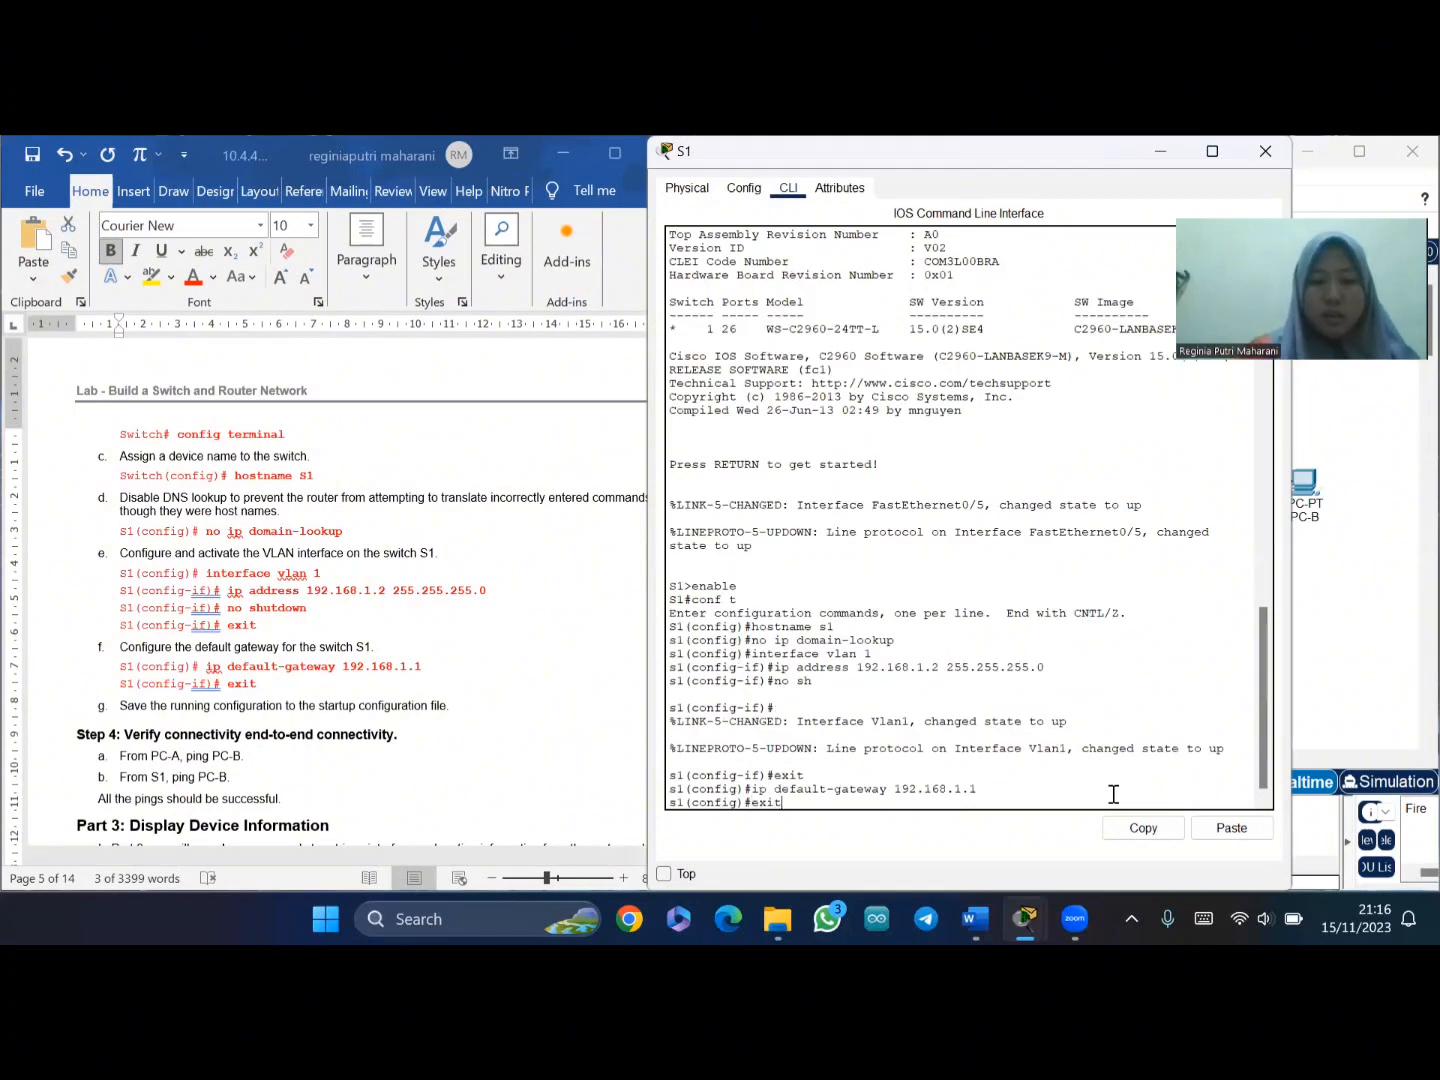
key(Return)
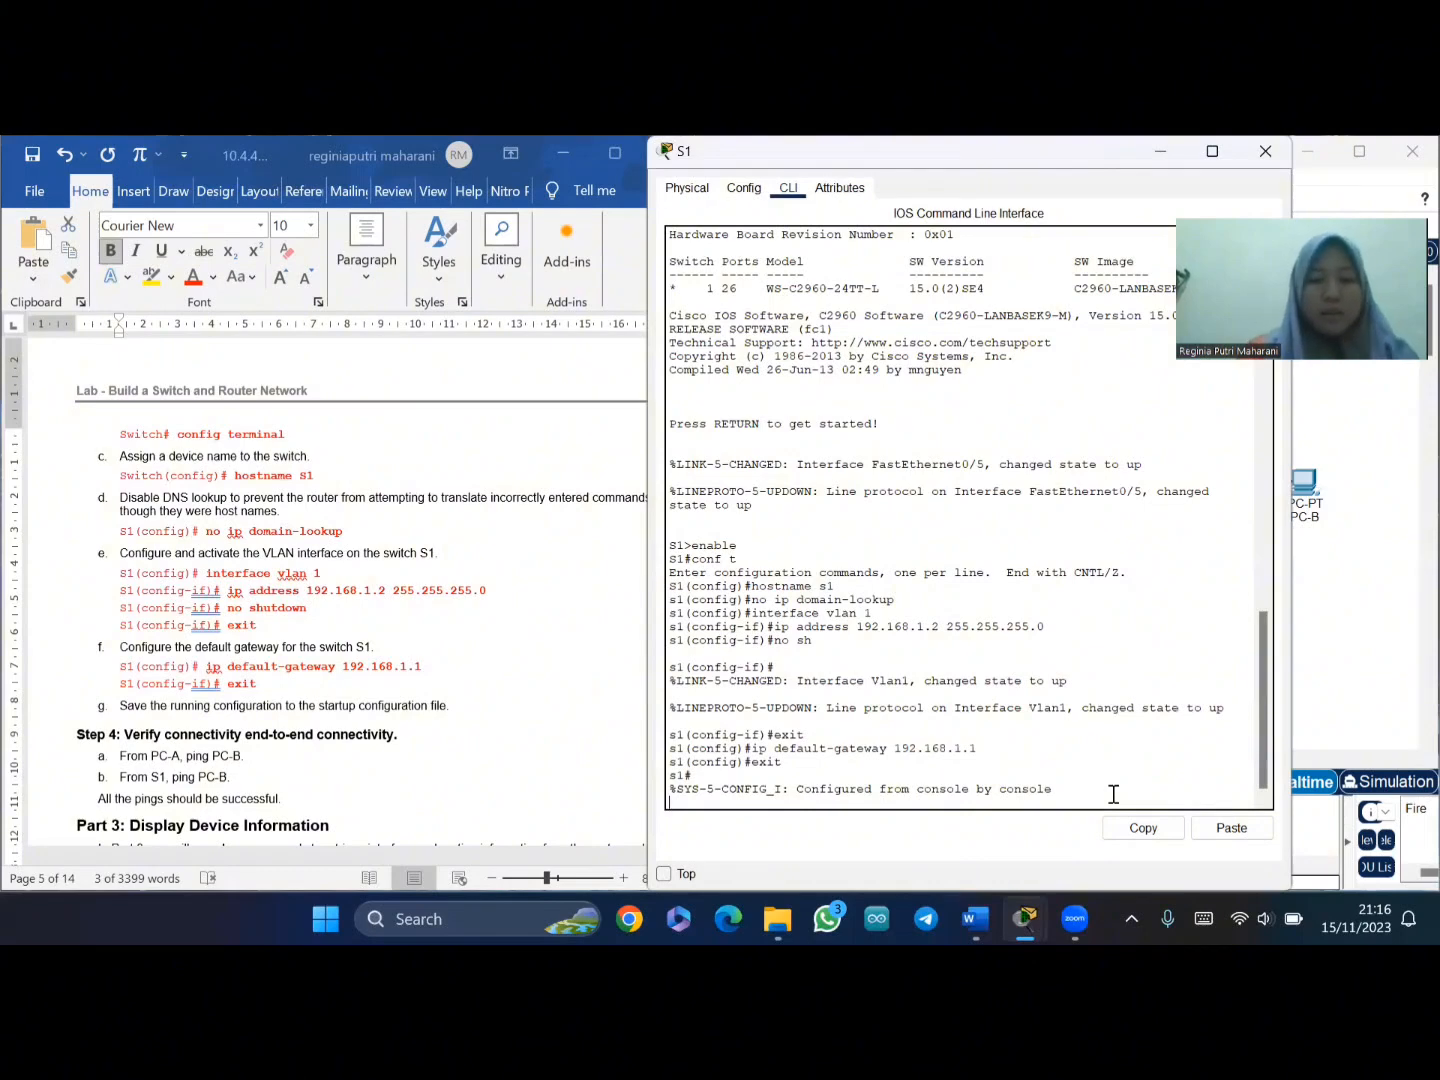
- Save S1's running configuration to startup with wr
key(Return)
text(wr)
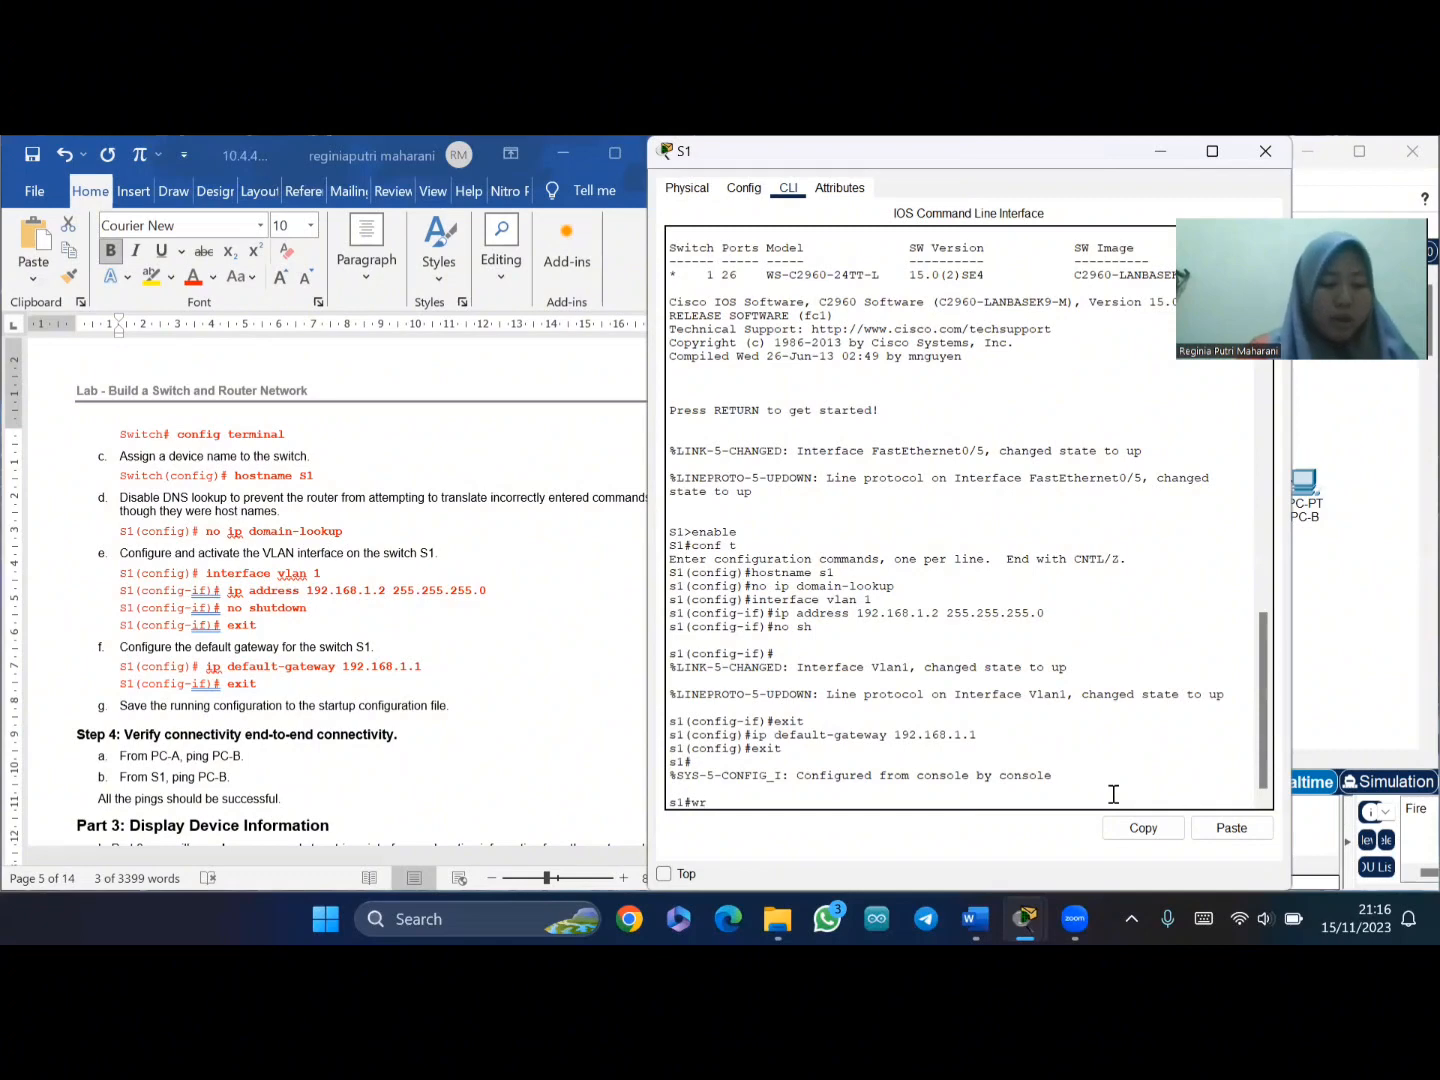
key(Return)
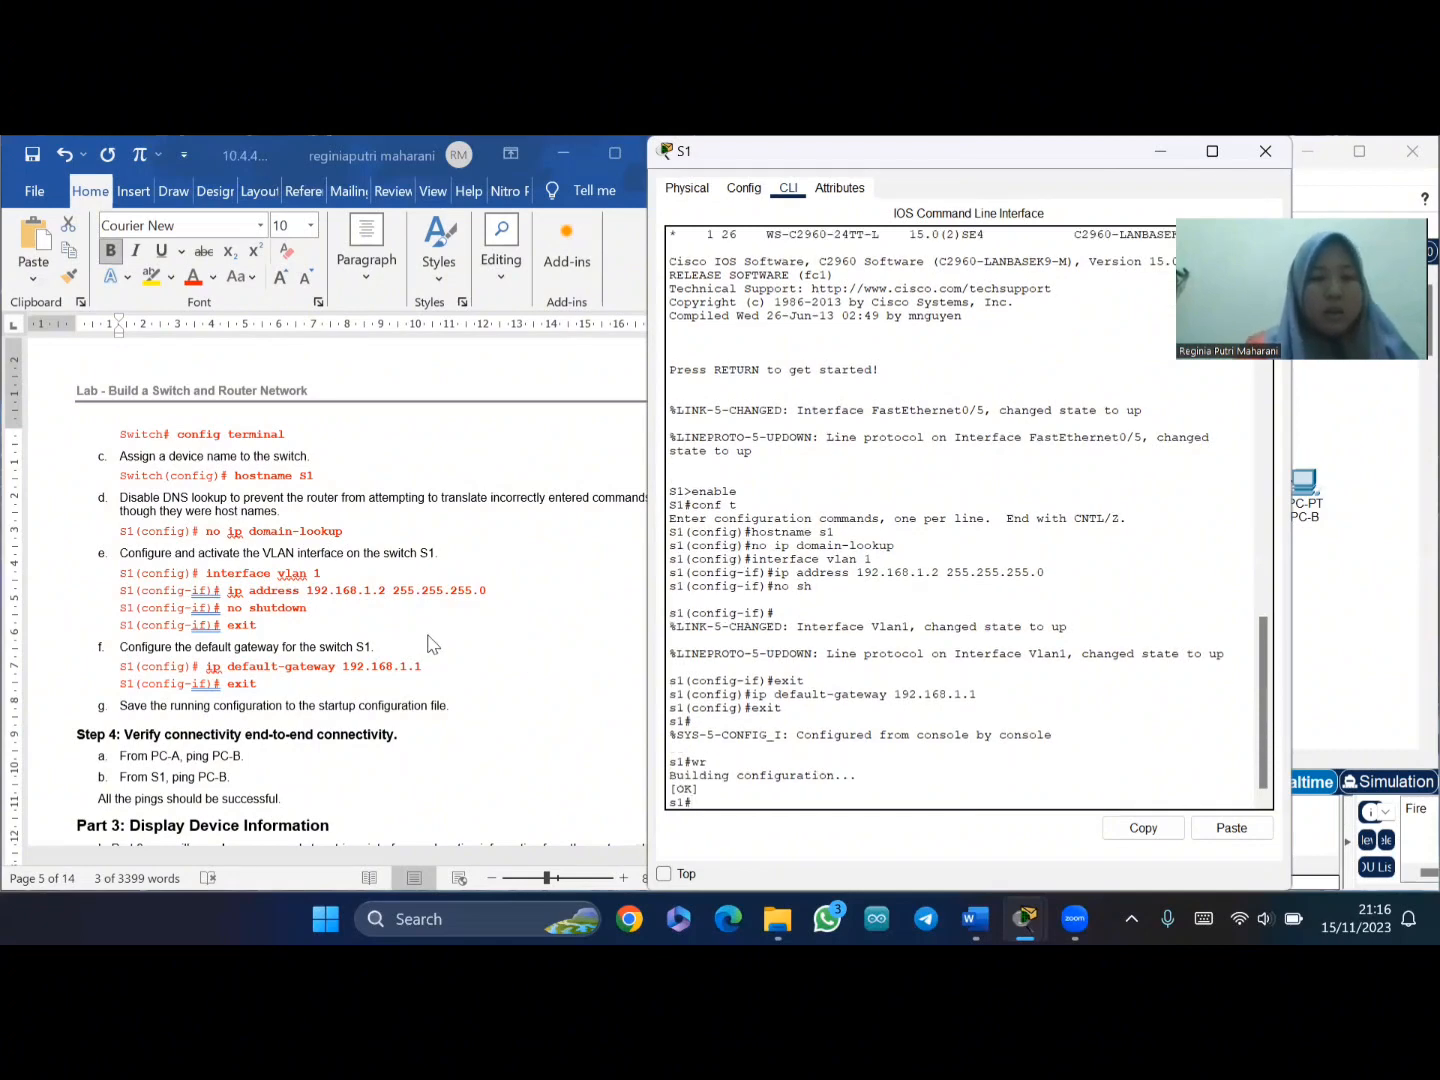
scroll(432, 643, down, 4)
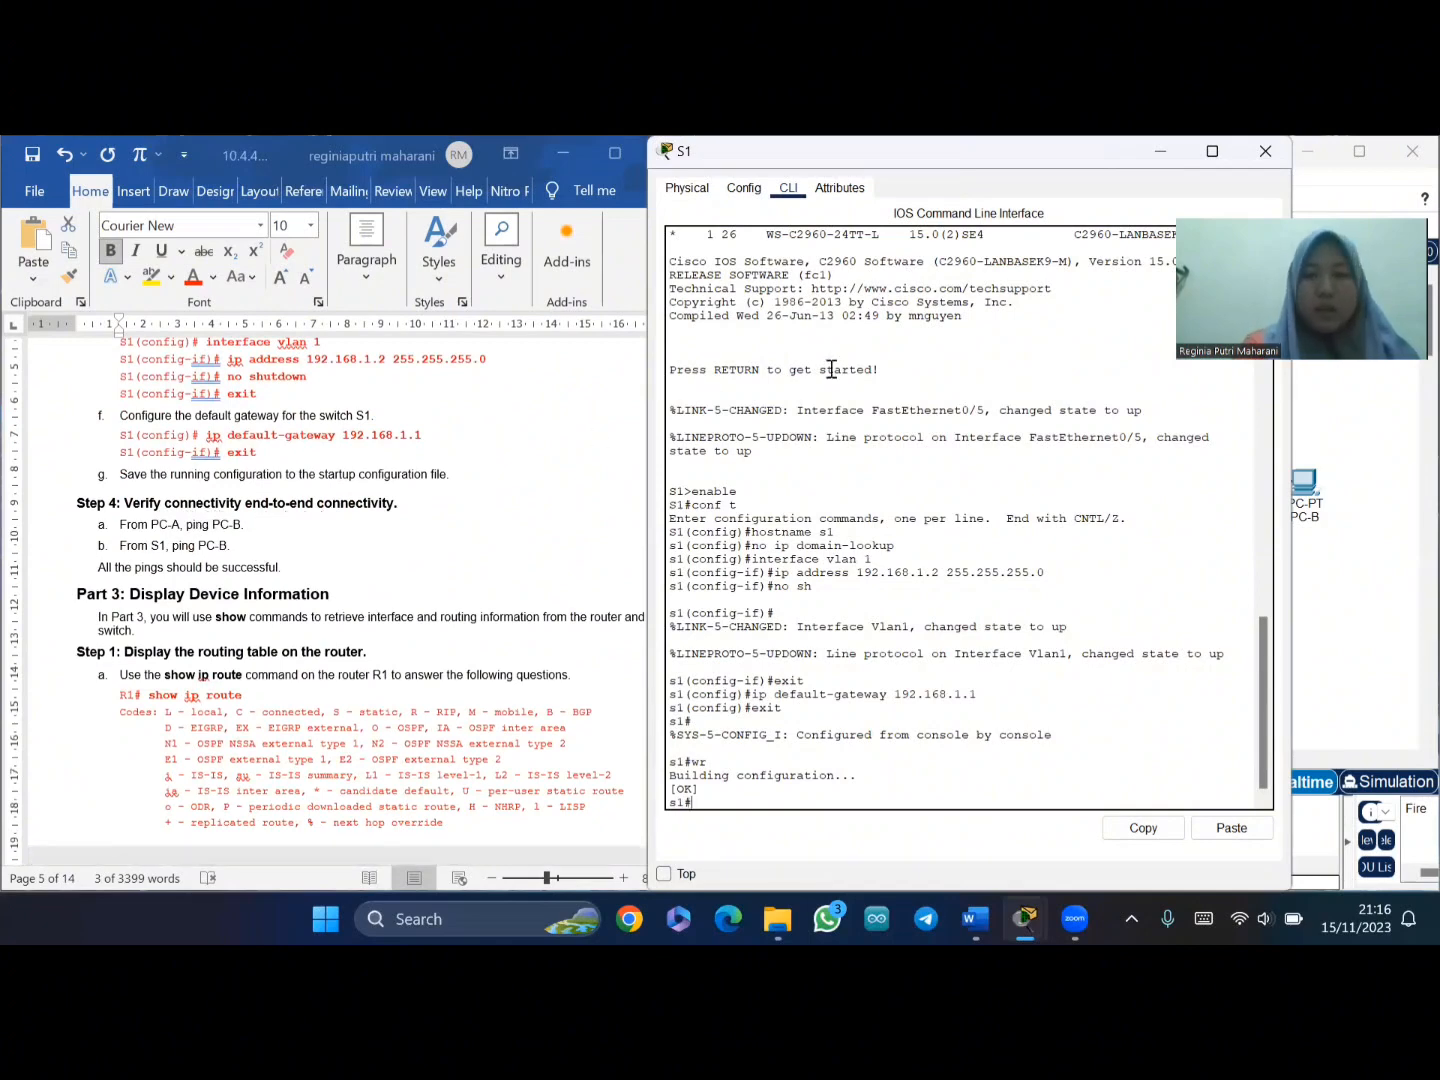
- Ping PC-B at 192.168.0.3 from PC-A's command prompt and confirm 0% loss
click(1157, 168)
click(778, 504)
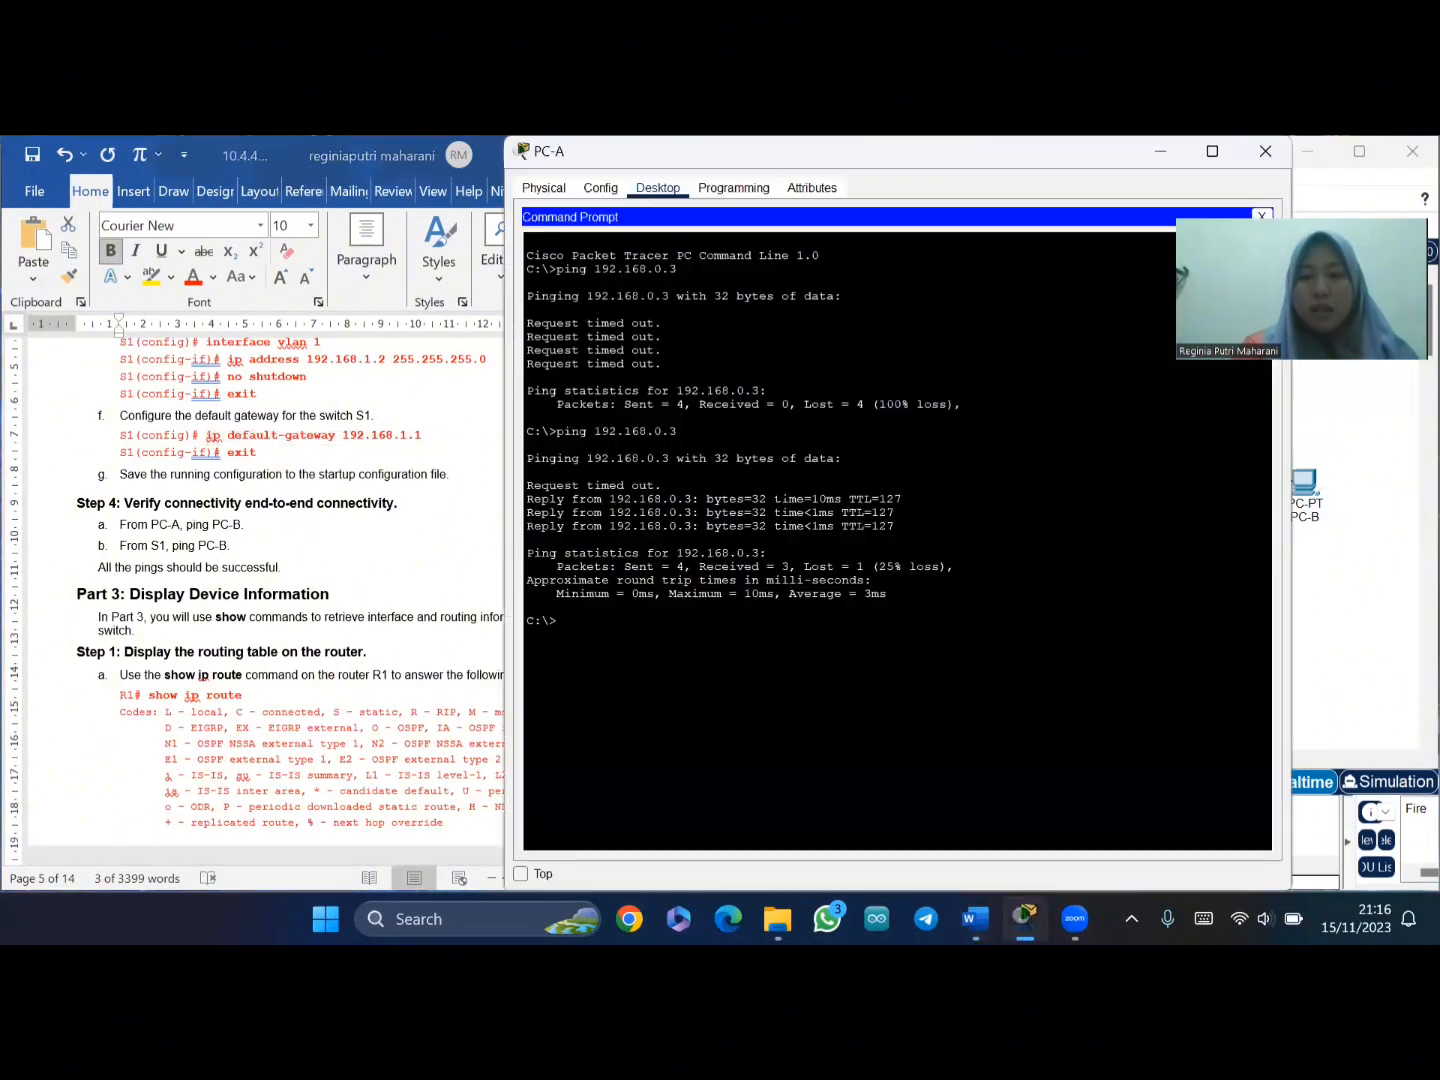
text(p)
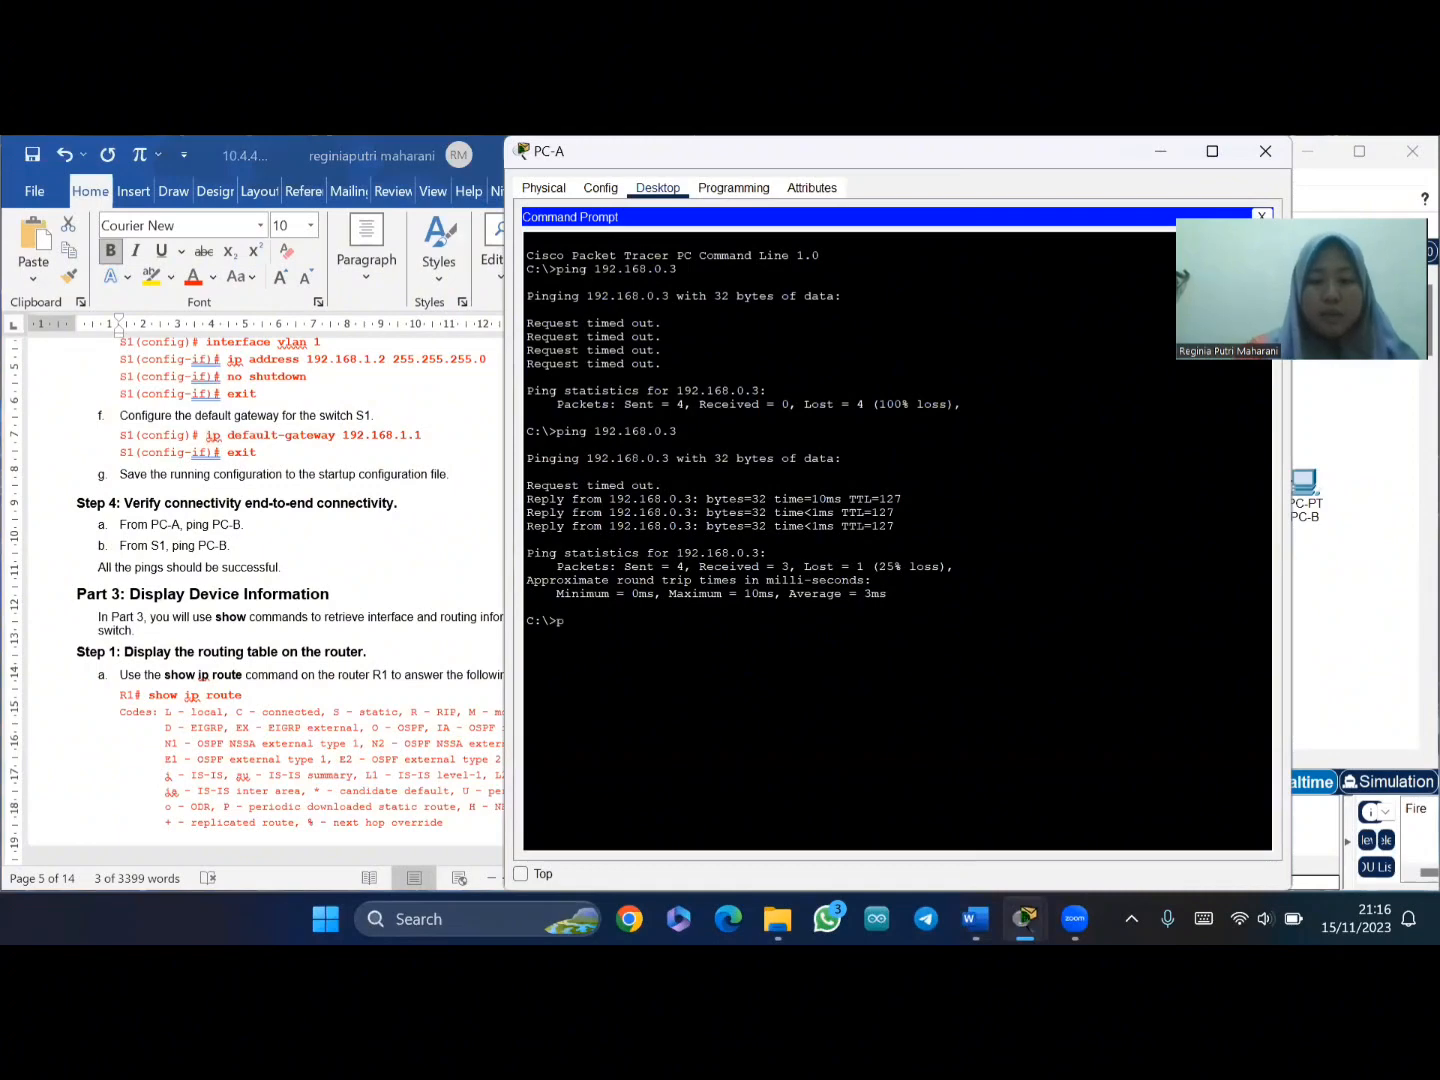
text(ing 1)
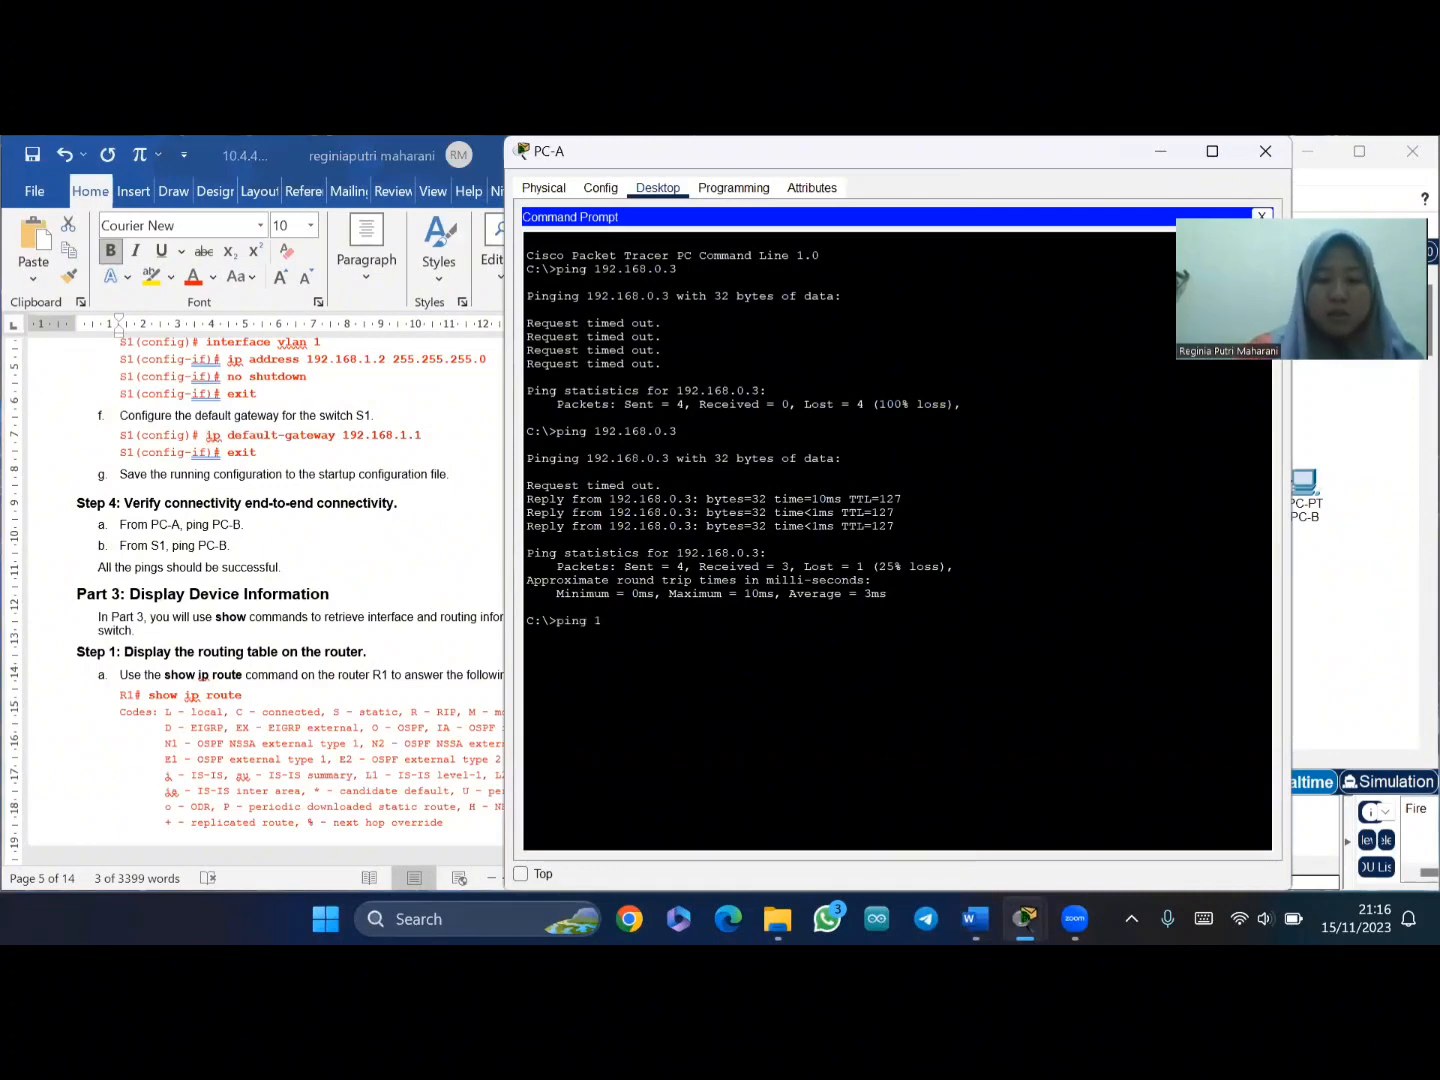
text(92.168.0.3)
key(Return)
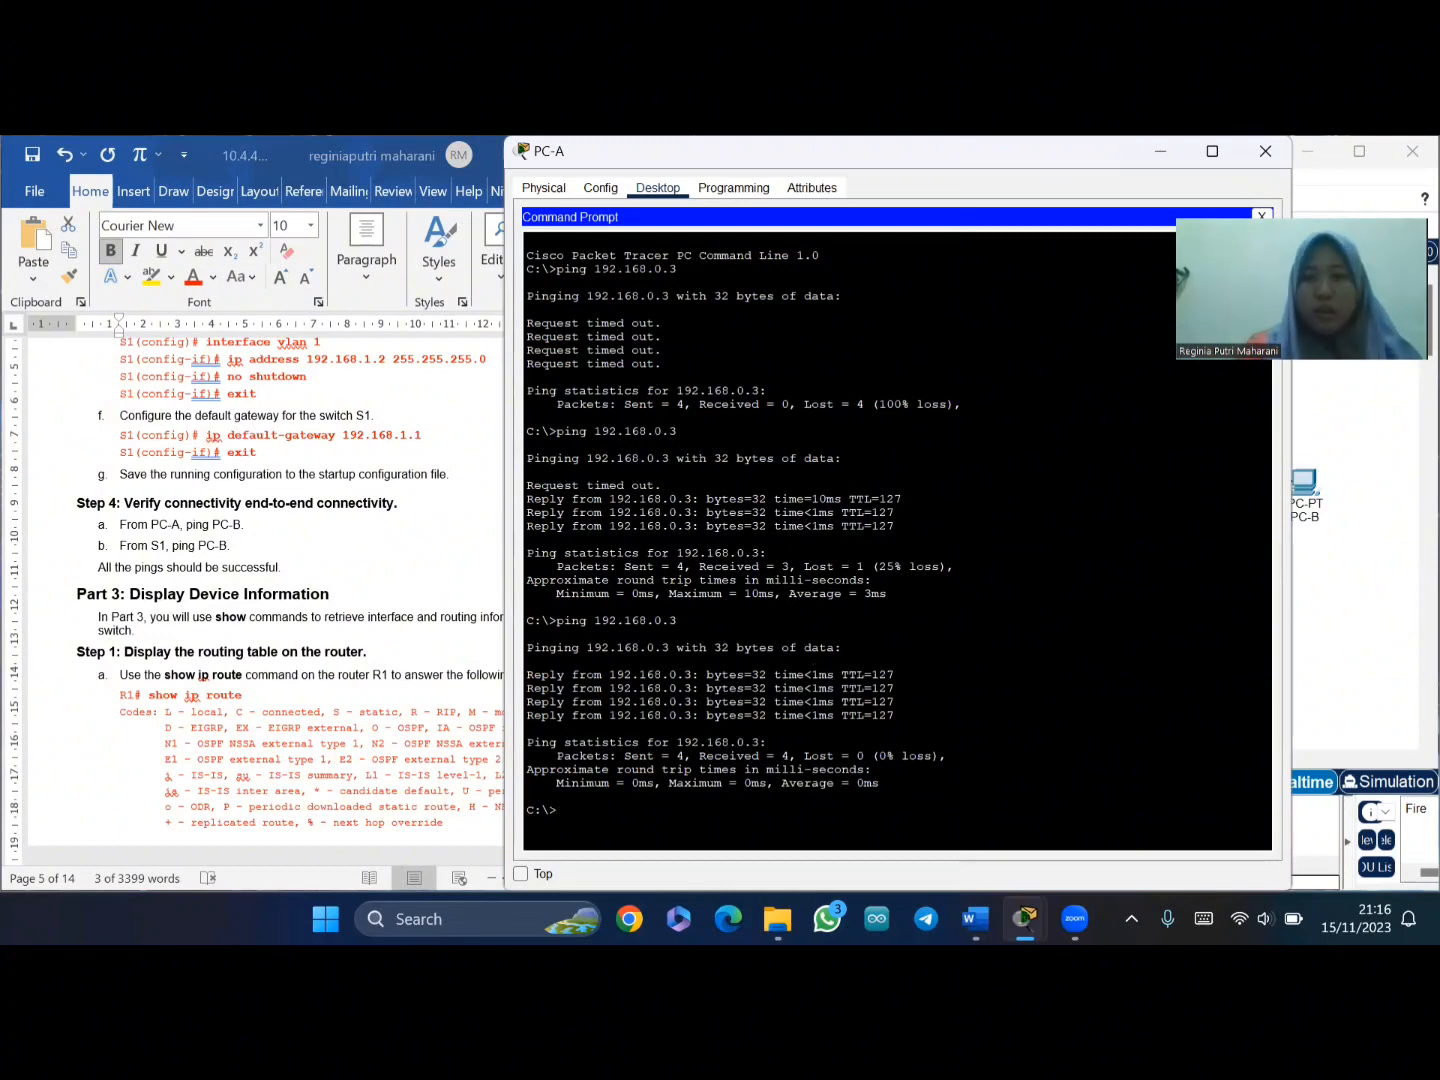
click(1160, 158)
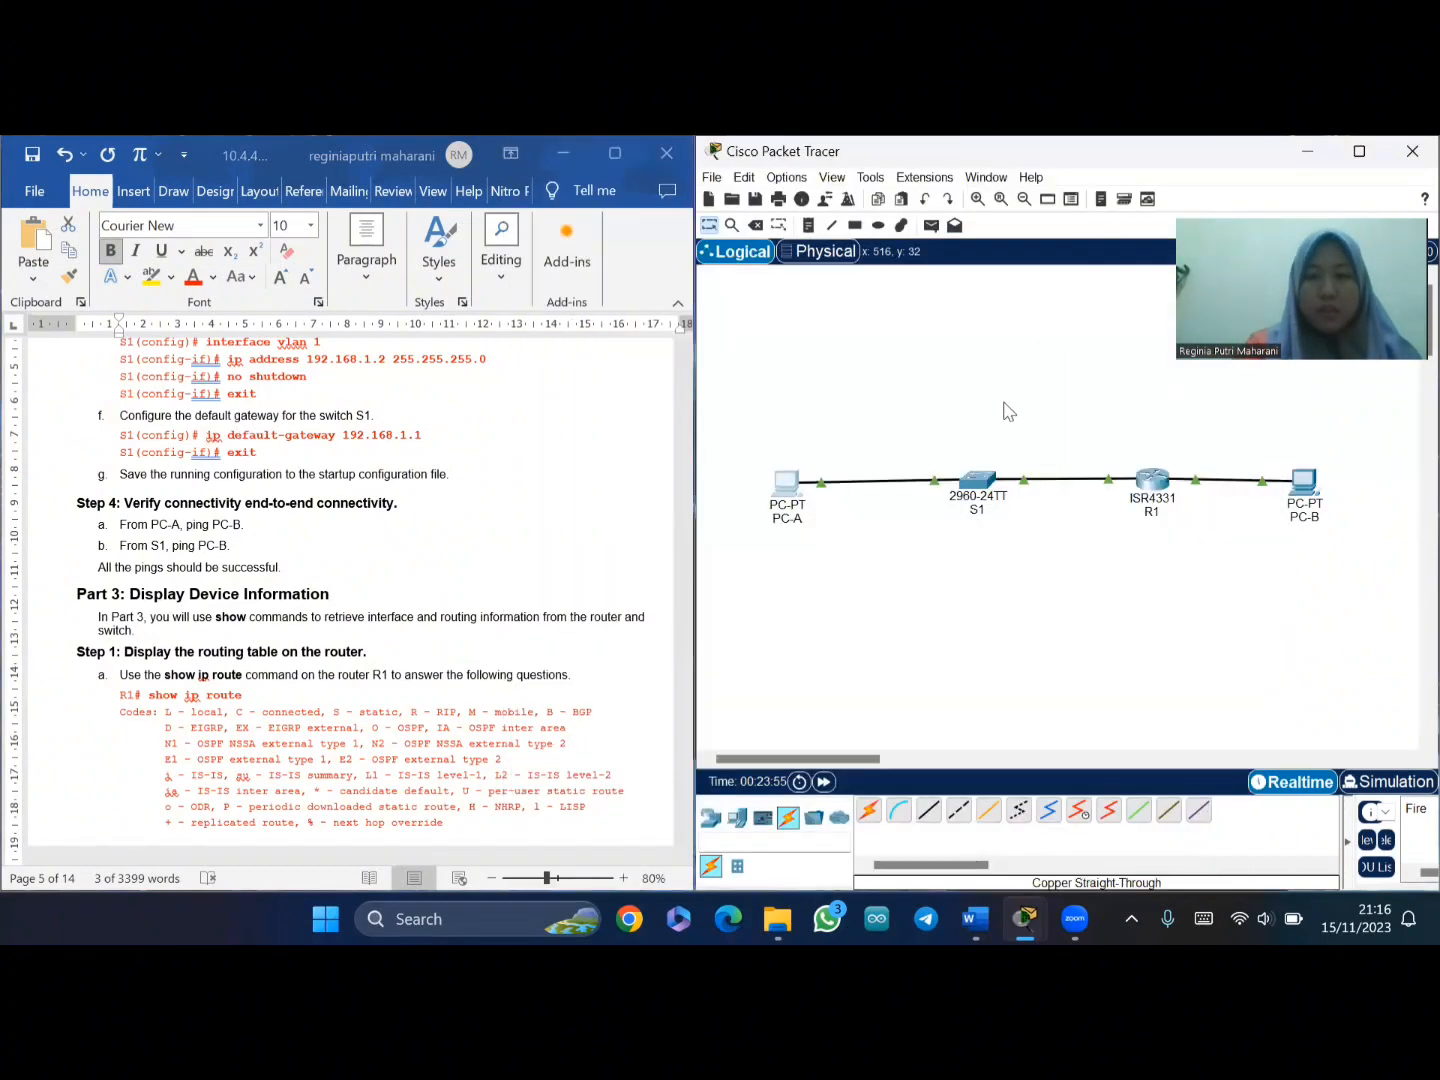
click(977, 481)
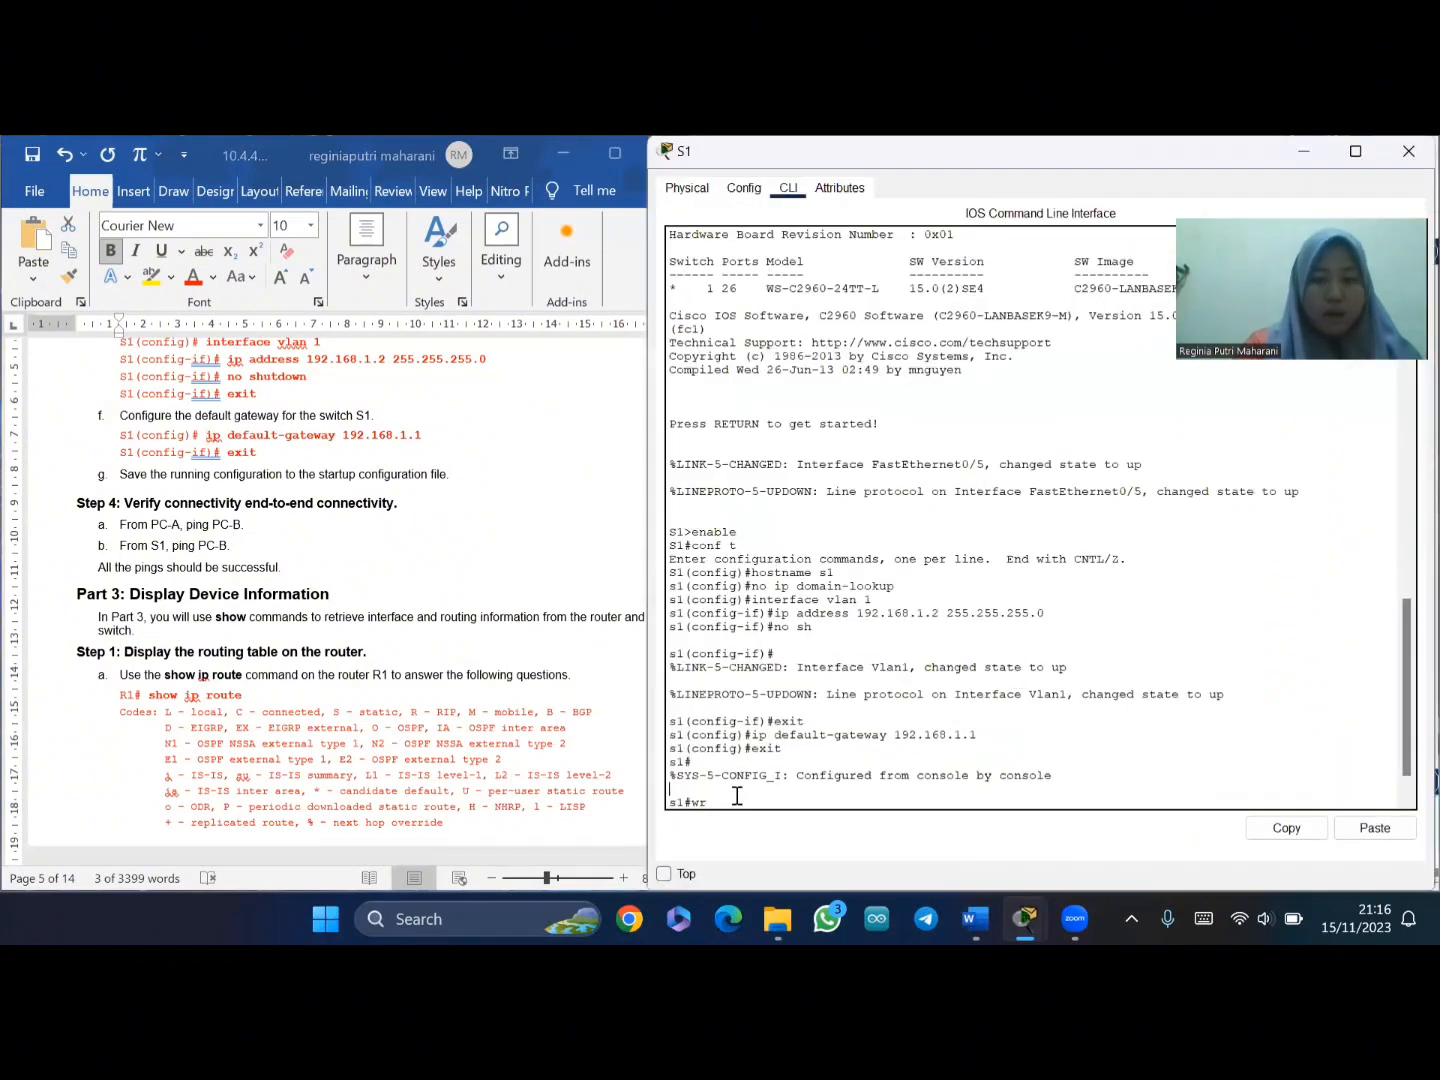
- Save S1 again and ping 192.168.0.3 from S1, getting 4 of 5 replies
key(Return)
key(Return)
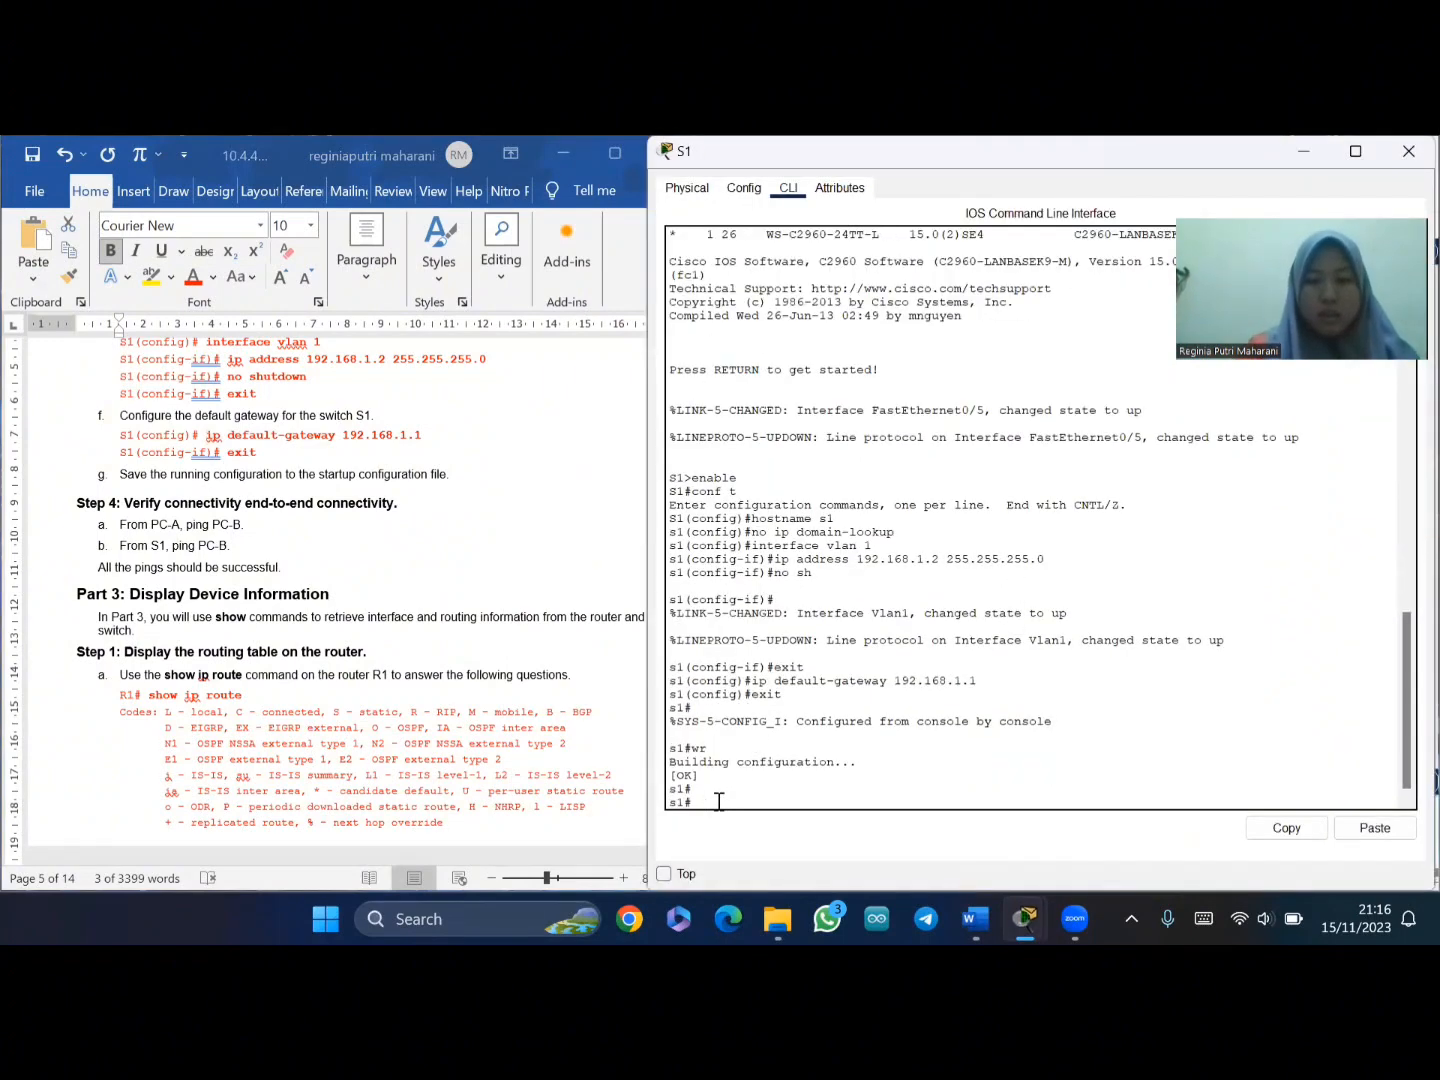
text(pi)
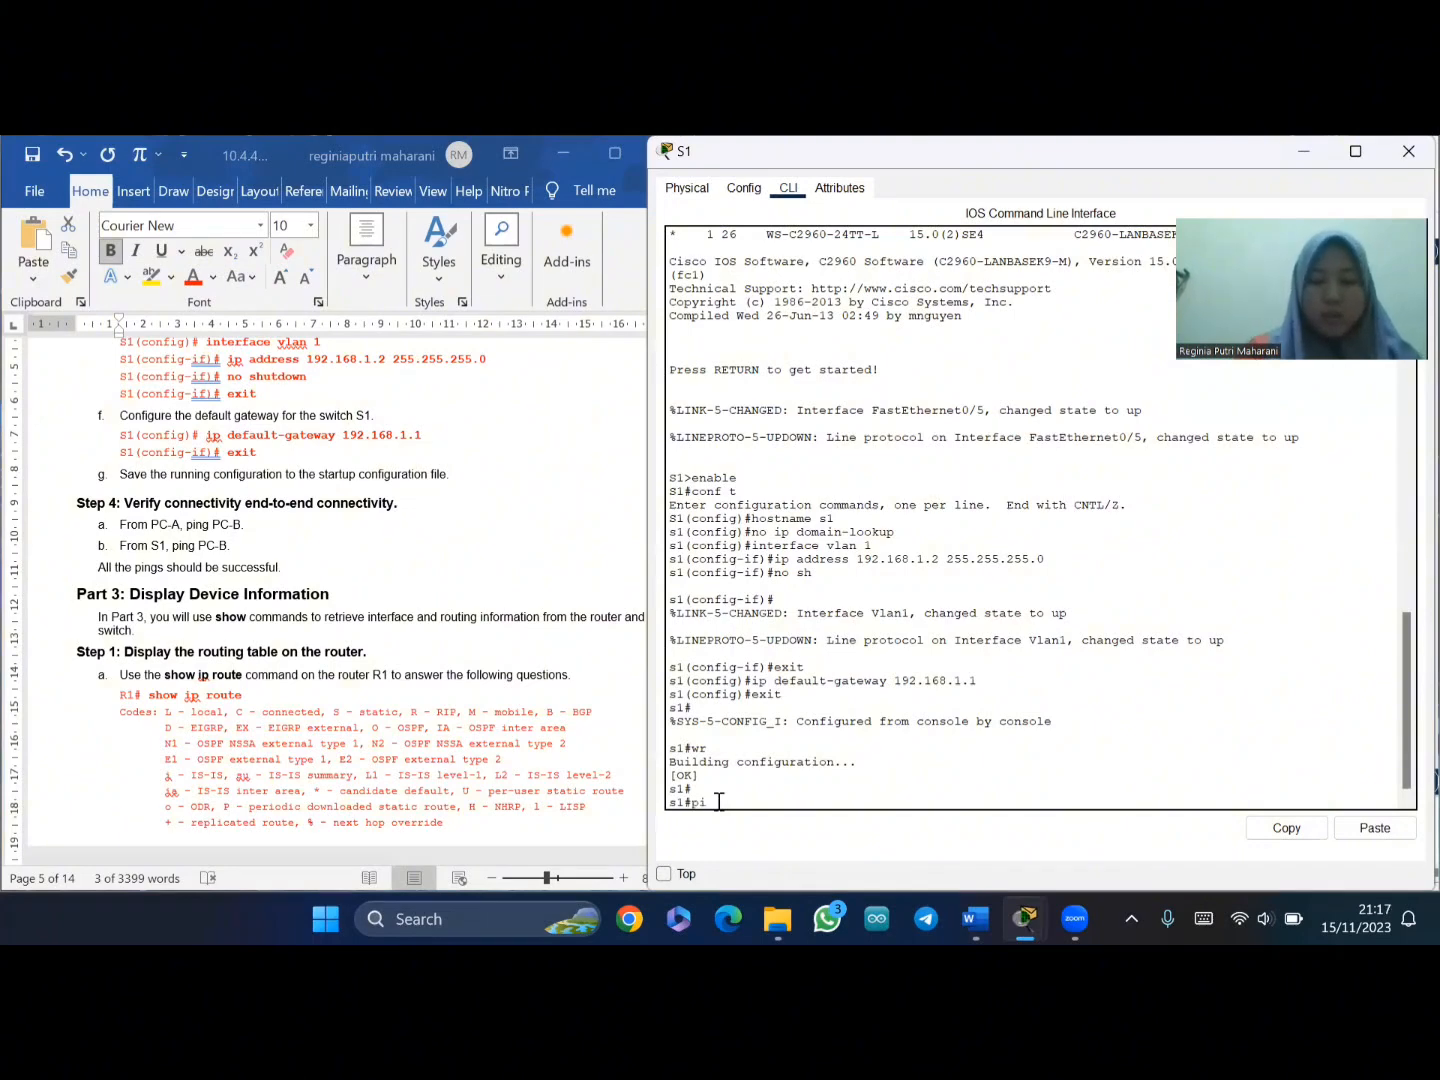
text(ng 198)
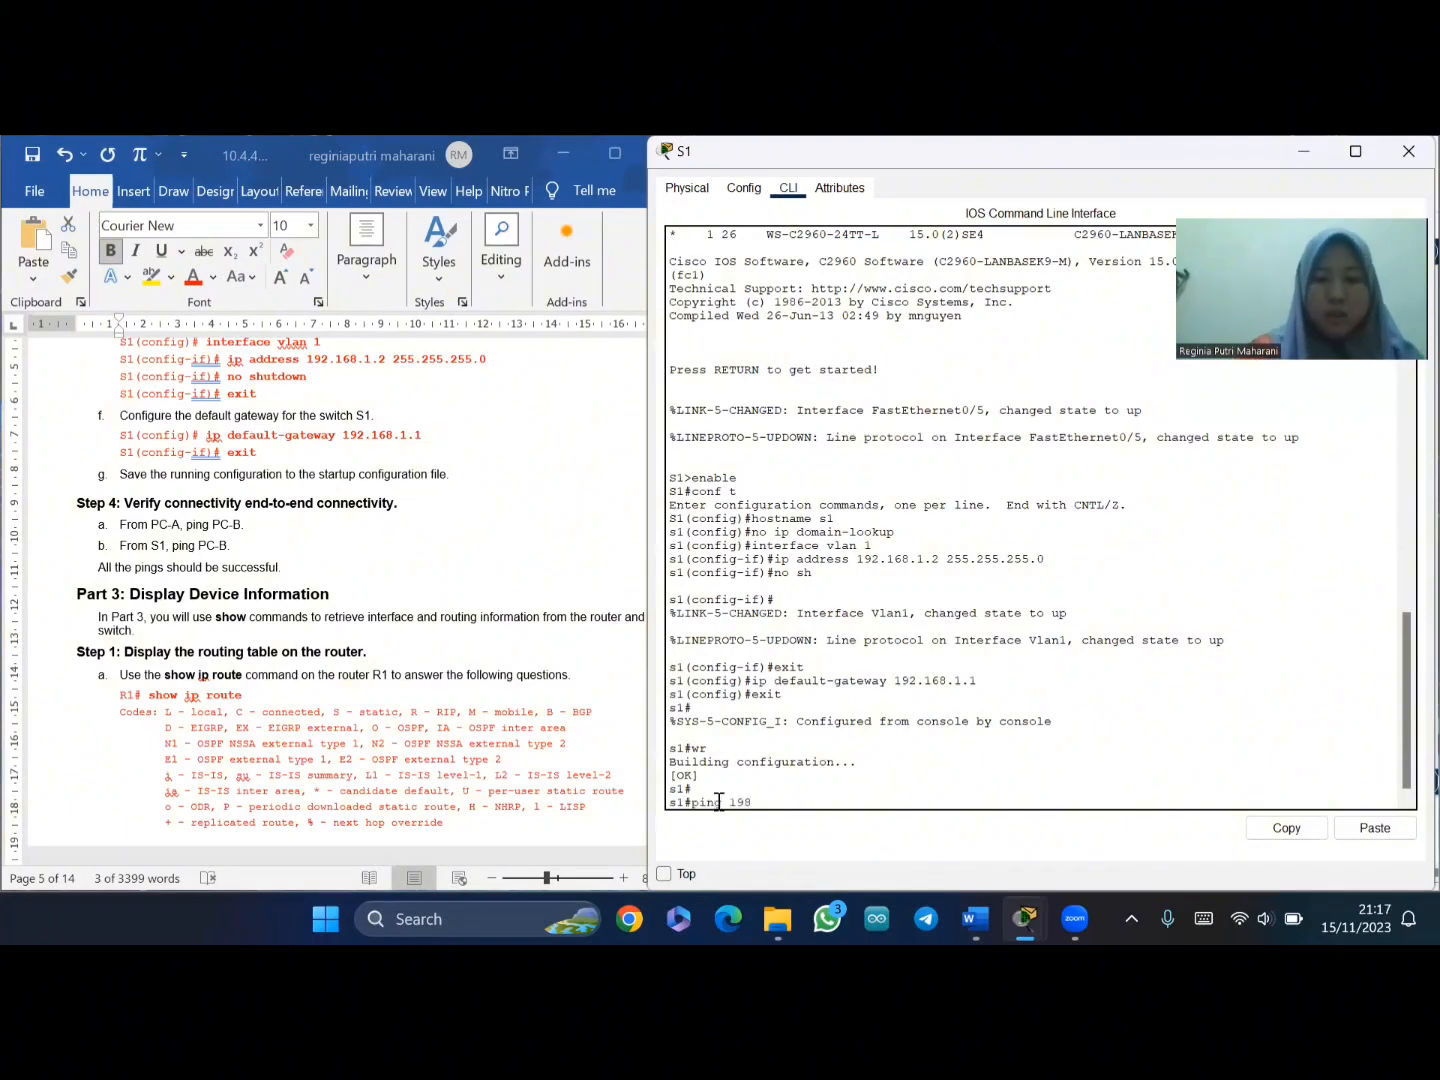
key(BackSpace)
key(BackSpace)
text(92.168.0.3)
key(Return)
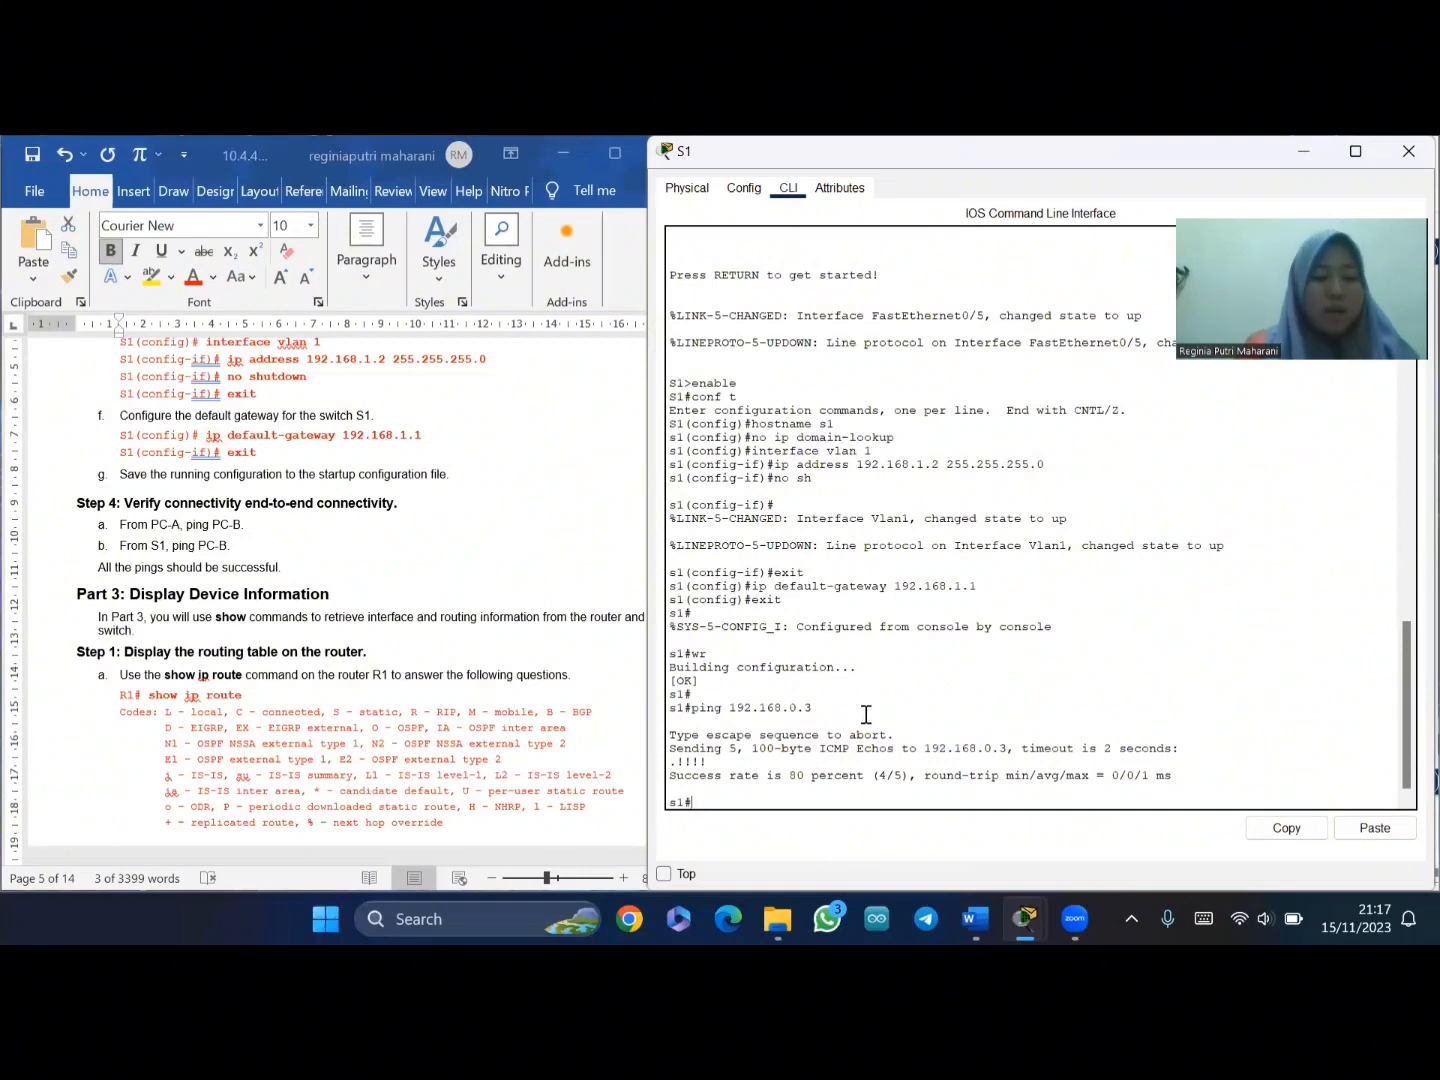
- Paste 'show ip route' from the lab into S1's CLI and run it, getting an invalid-input error
scroll(467, 632, down, 1)
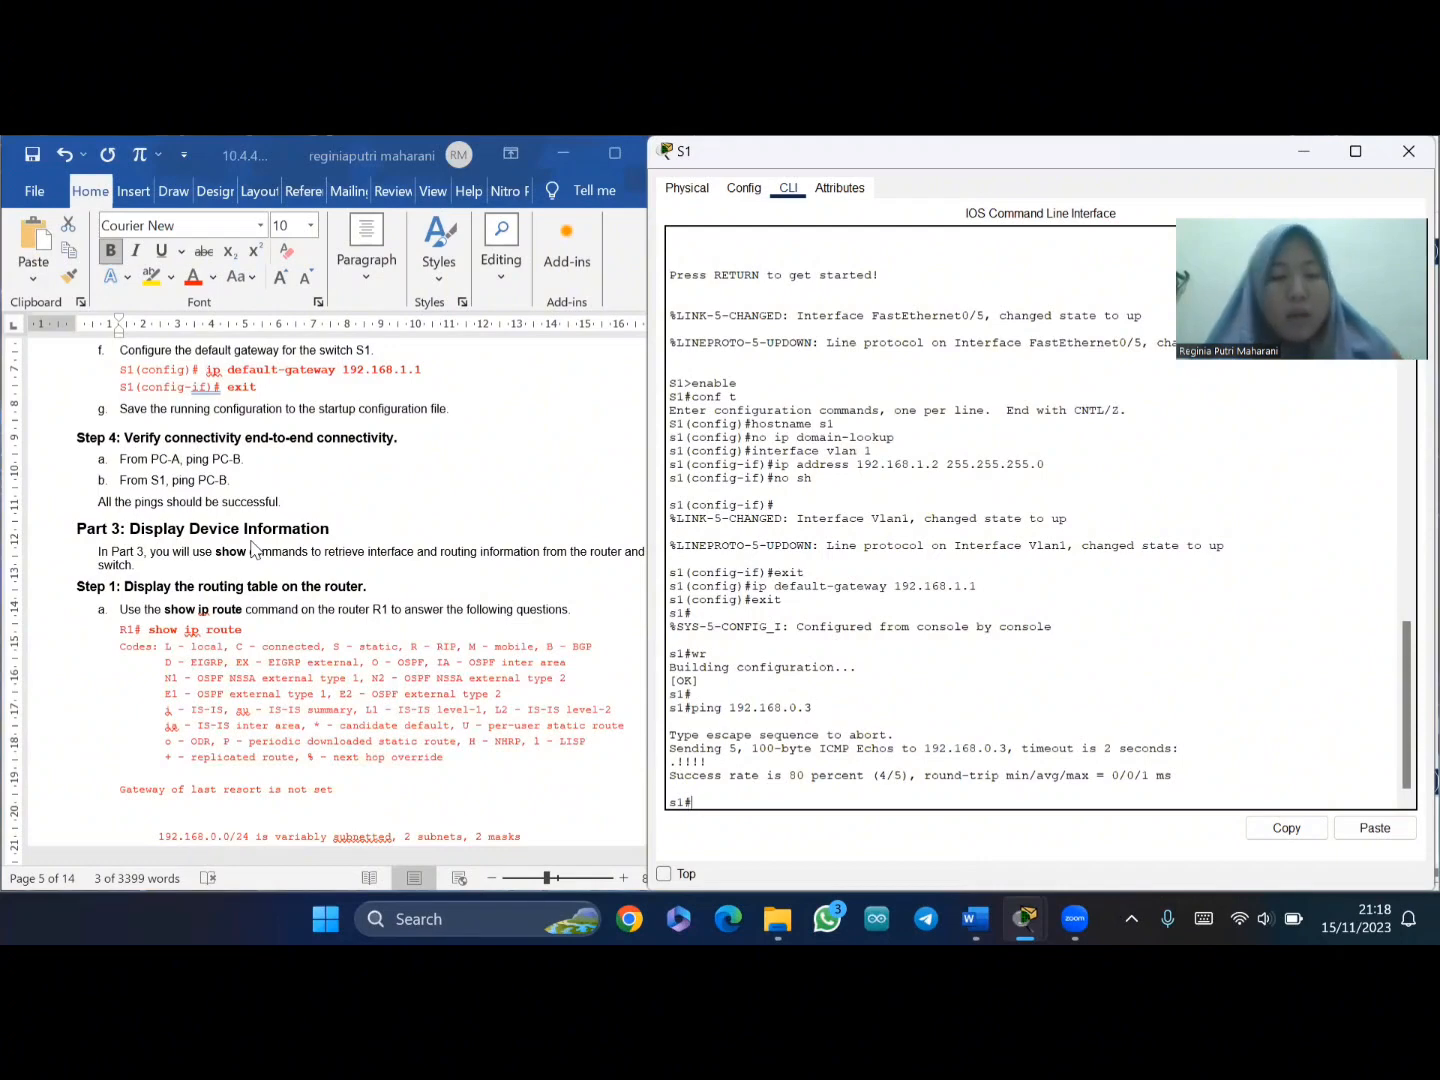
scroll(255, 556, down, 2)
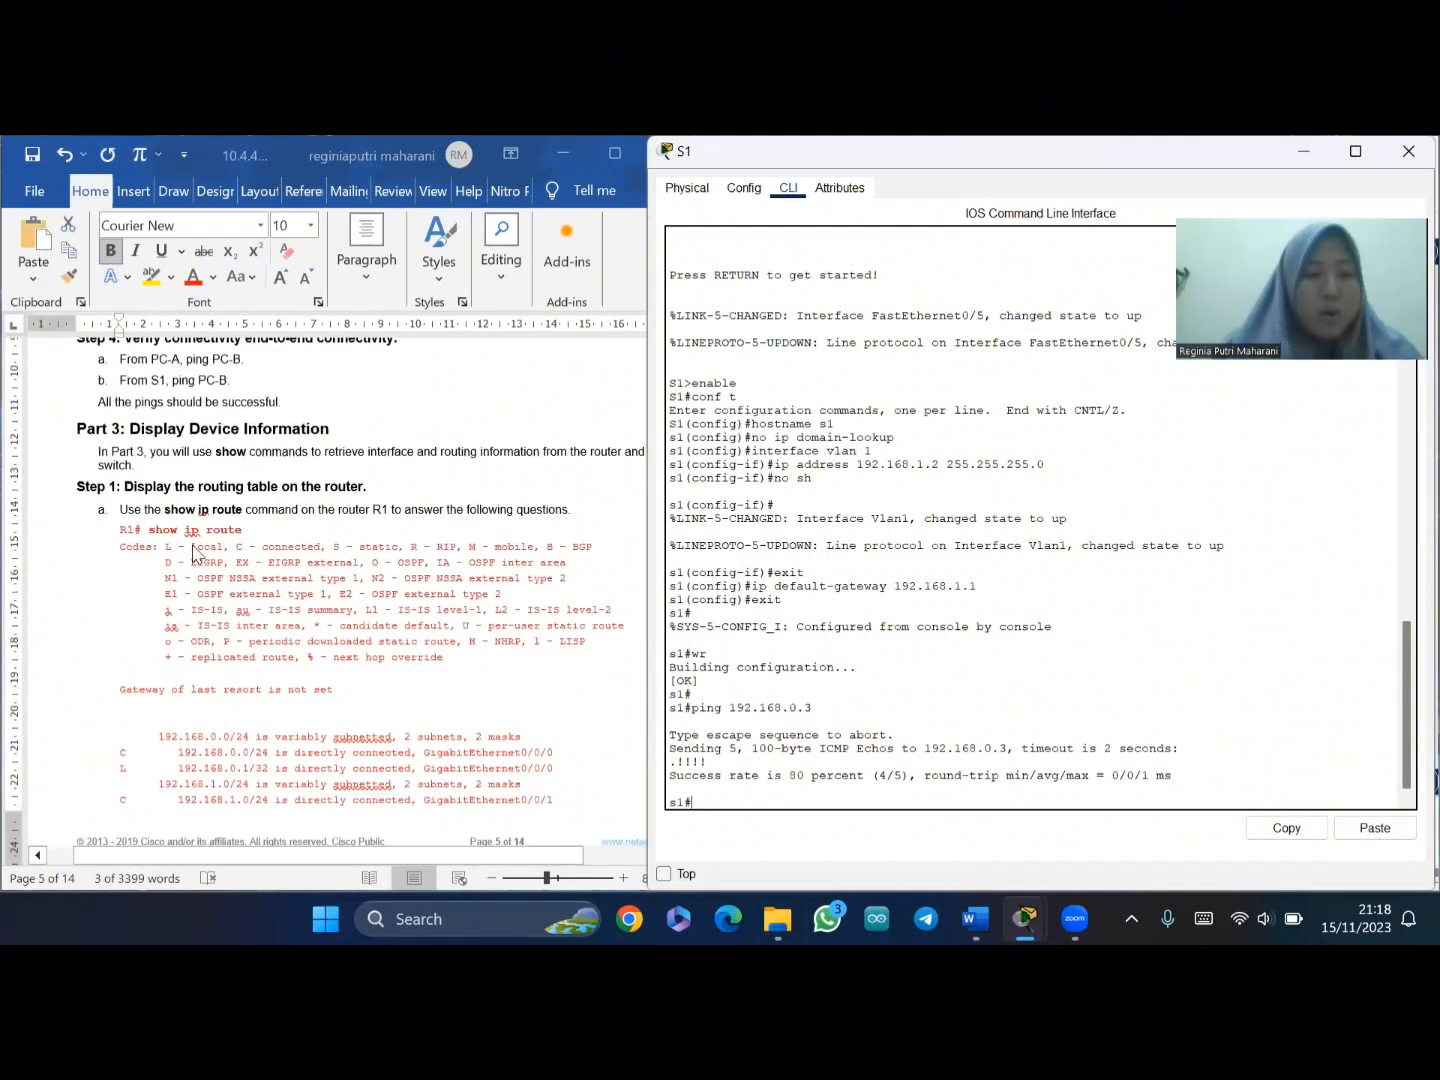
click(160, 535)
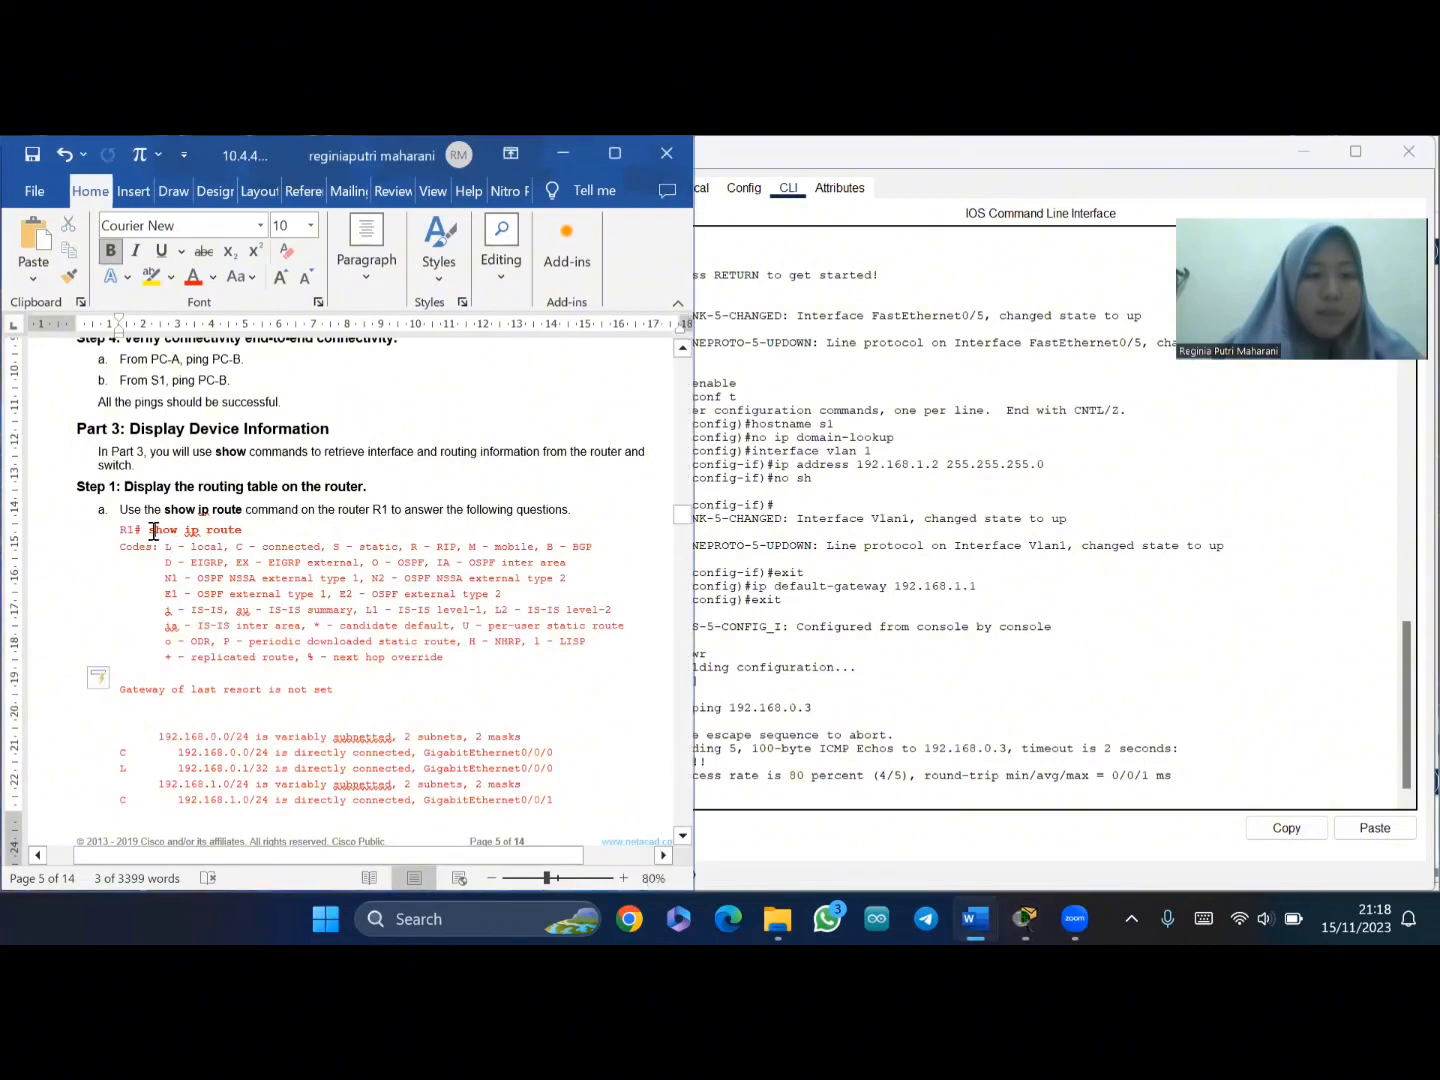
drag(150, 530, 257, 531)
key(ctrl+c)
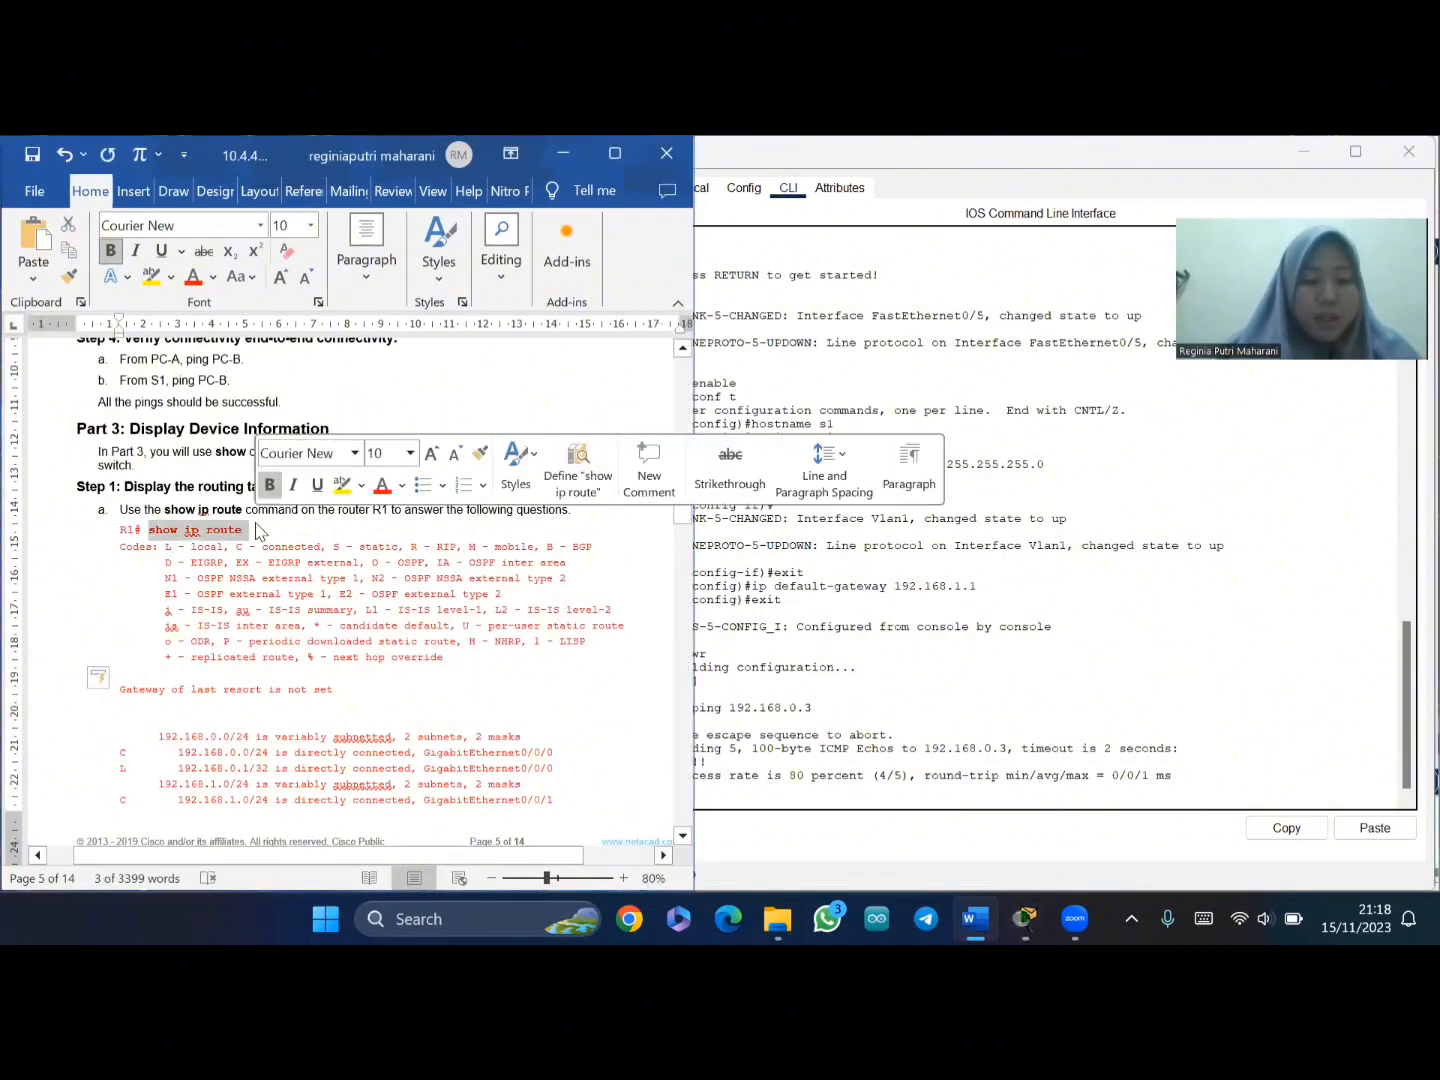
click(771, 781)
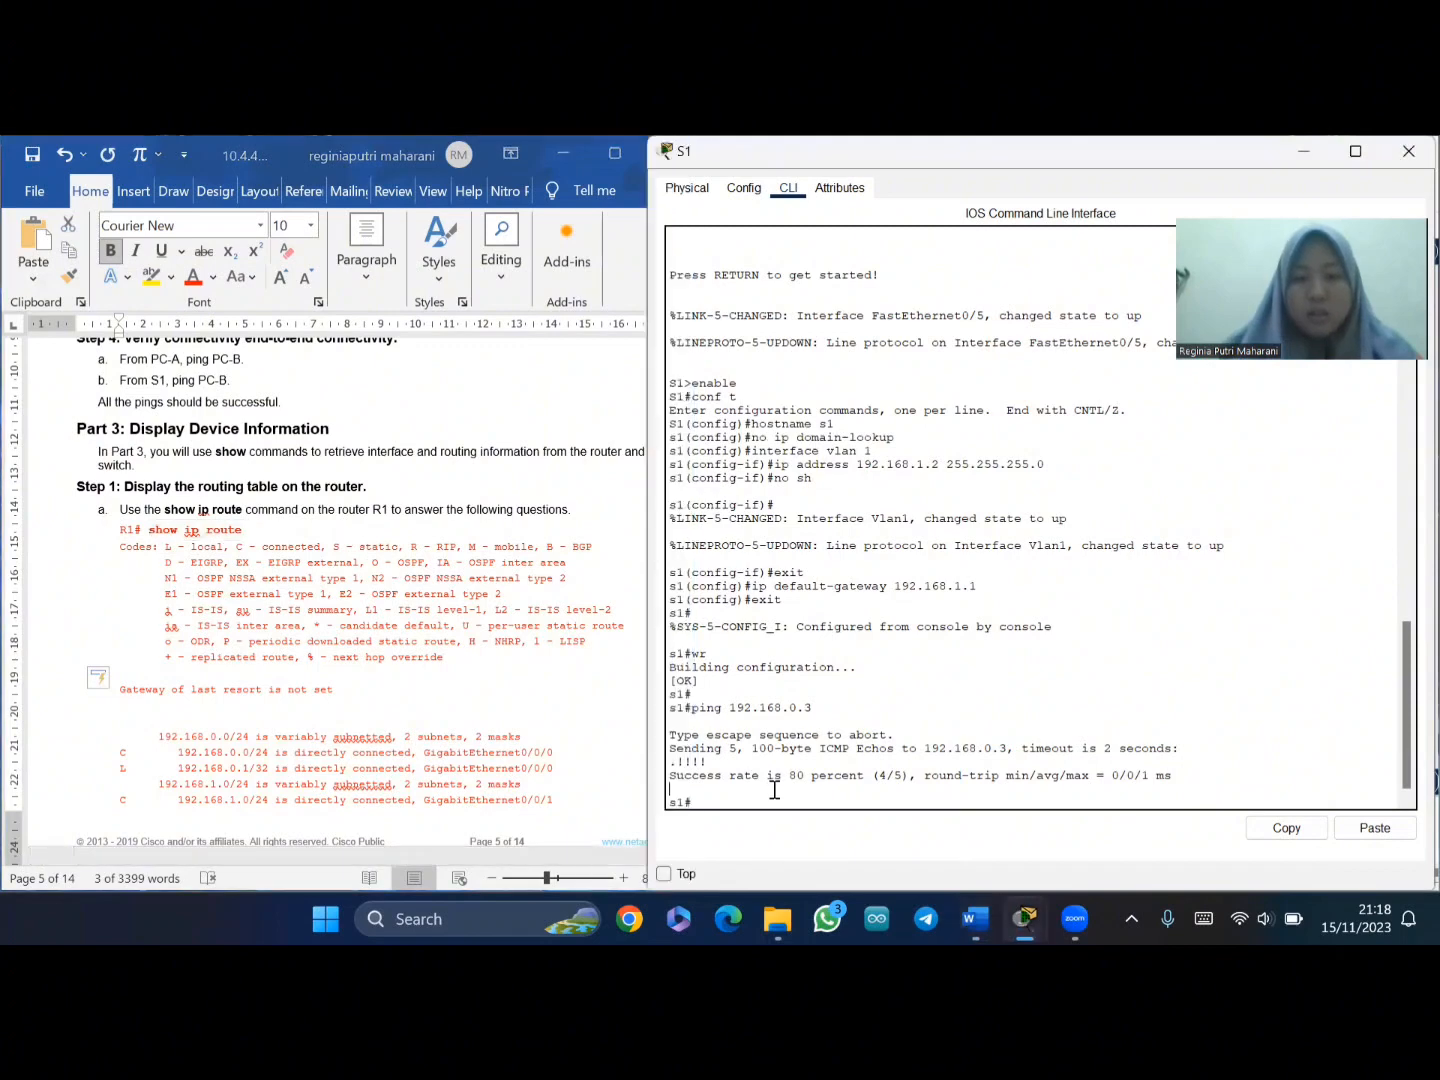
right_click(719, 799)
click(754, 834)
key(Return)
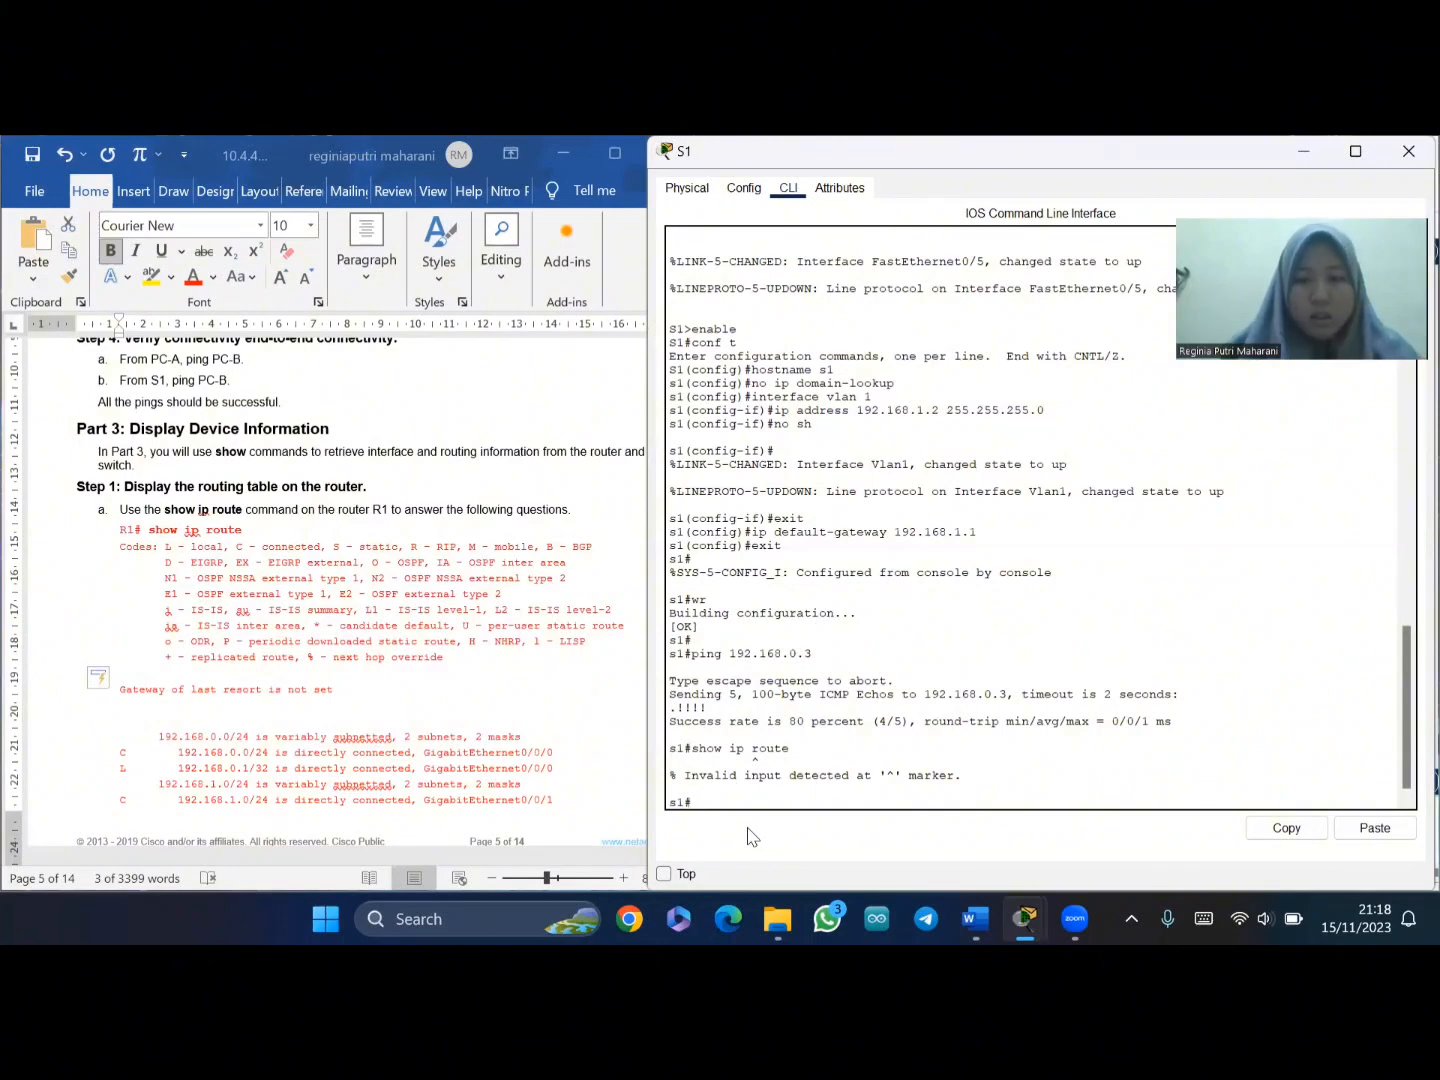
key(Return)
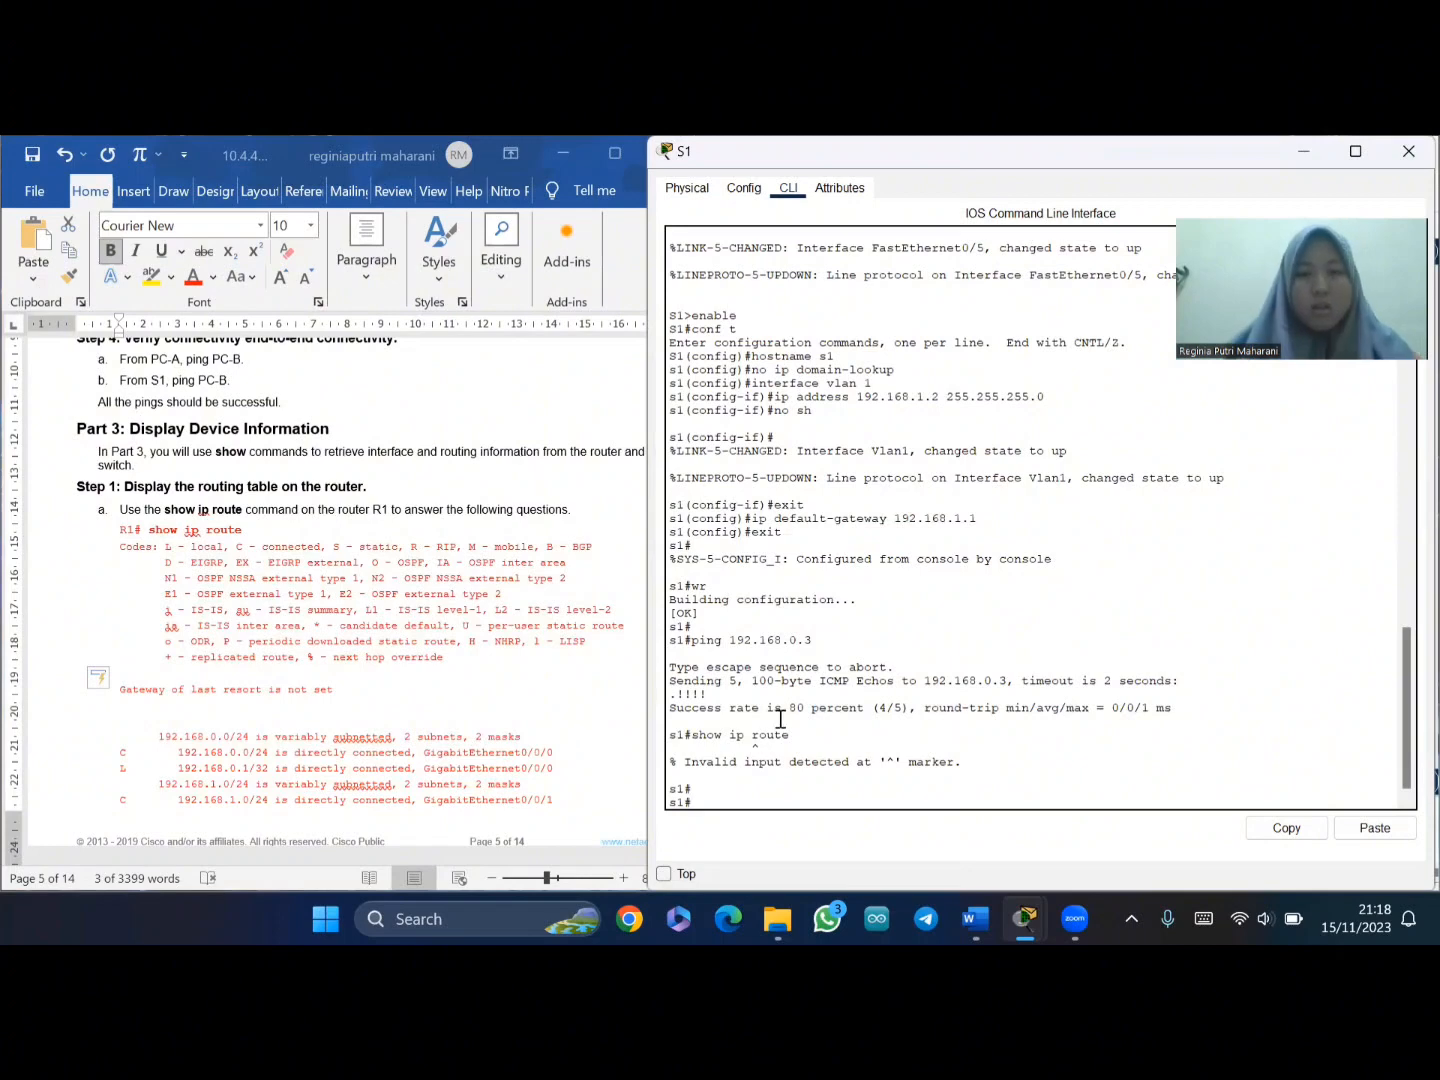
scroll(780, 719, up, 1)
scroll(780, 719, up, 10)
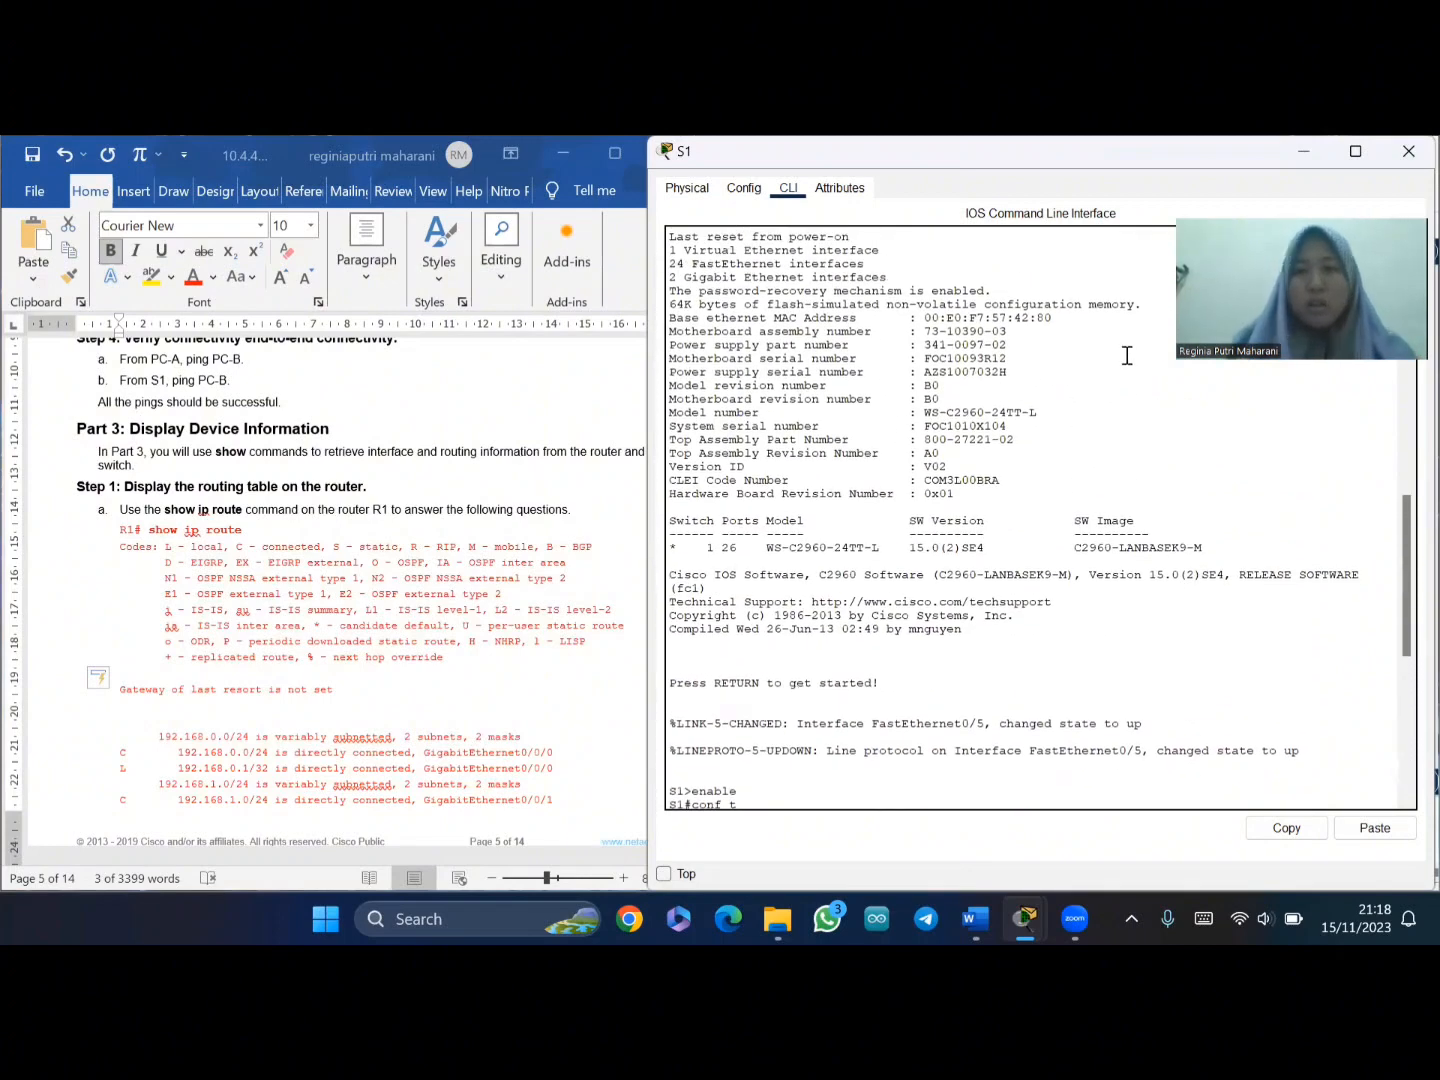
- Switch to R1's console and set its clock to 15:30:00 27 Aug 2019
click(1303, 151)
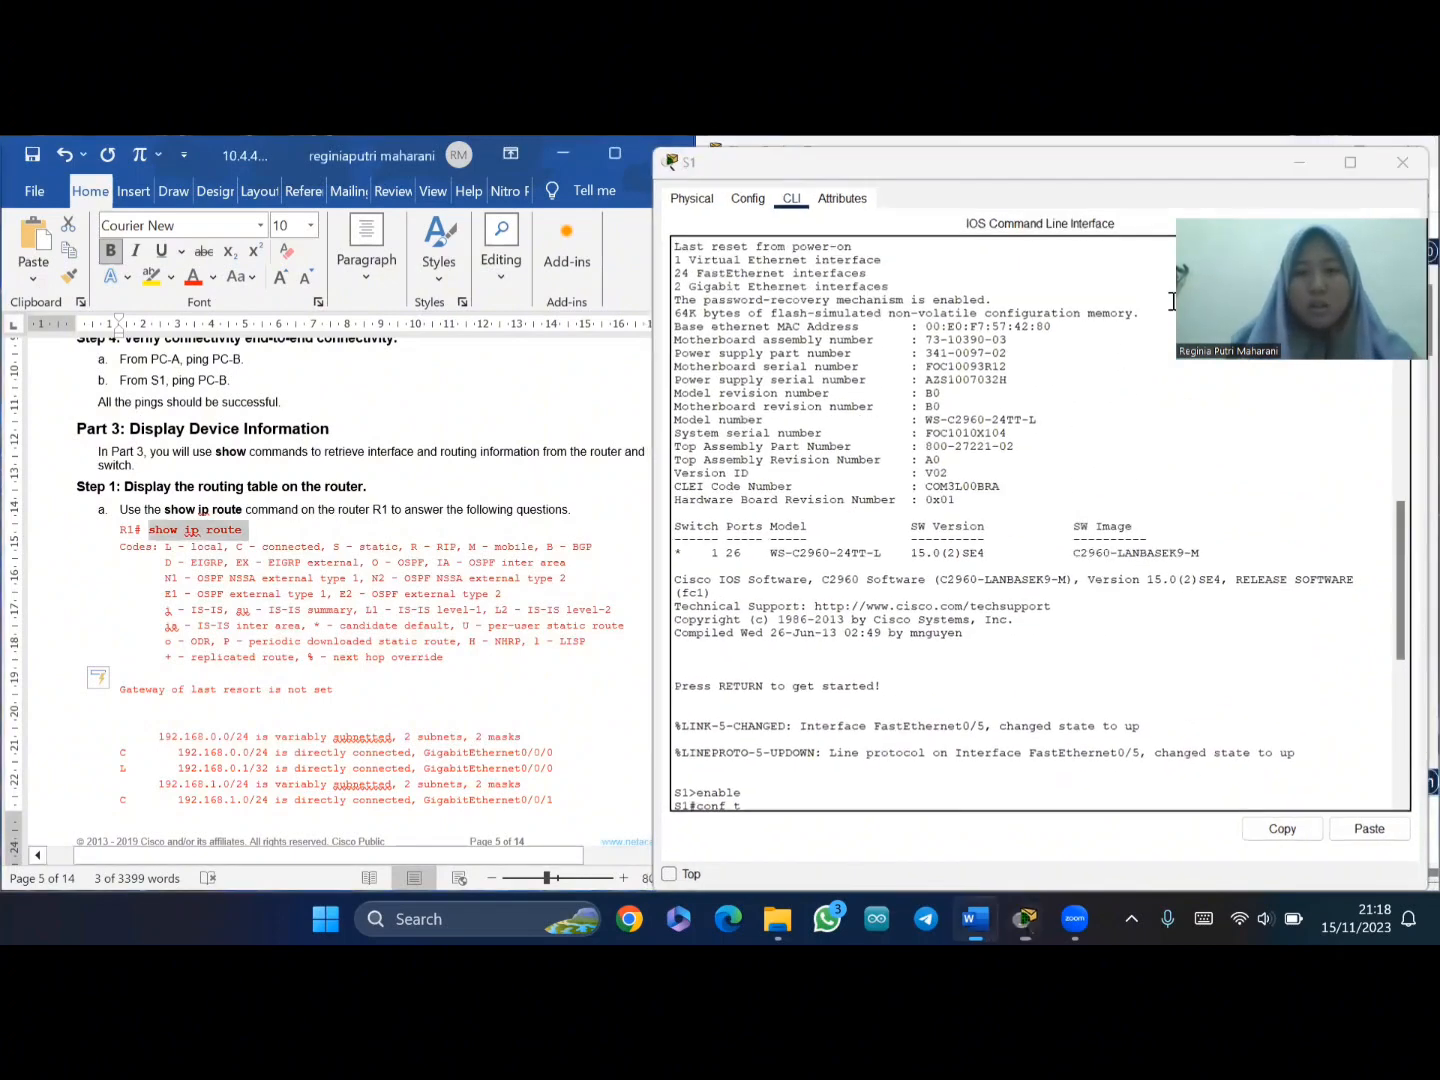
click(1156, 480)
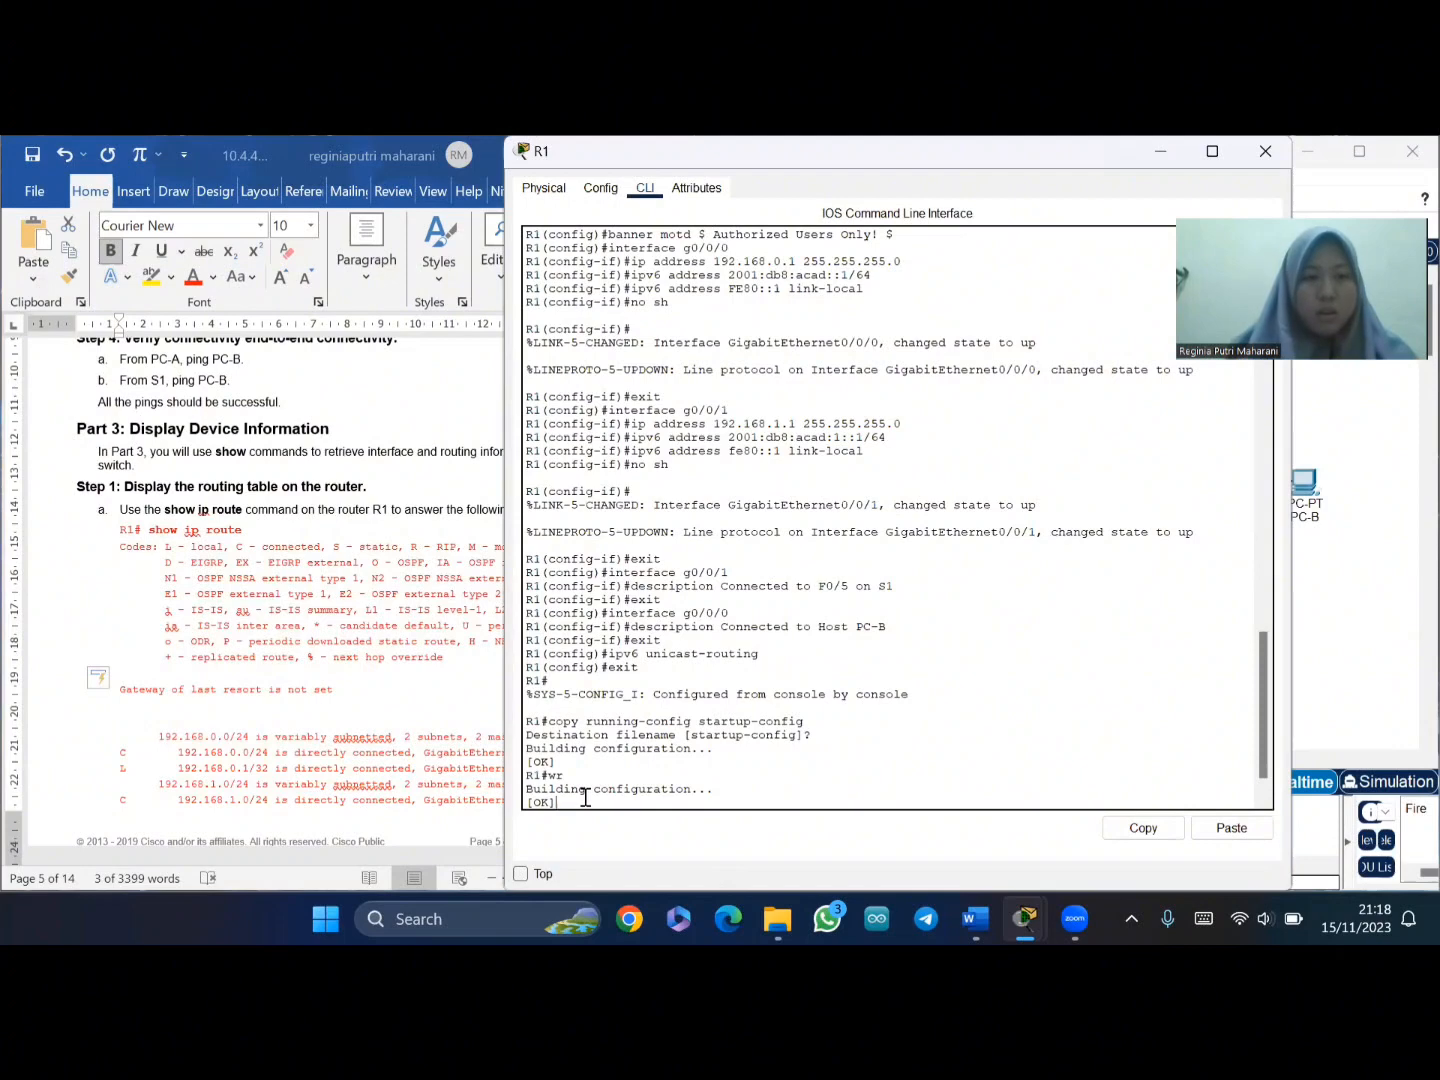
text(clock set 15:30:00 27 Aug 2019)
key(Return)
key(Return)
key(Return)
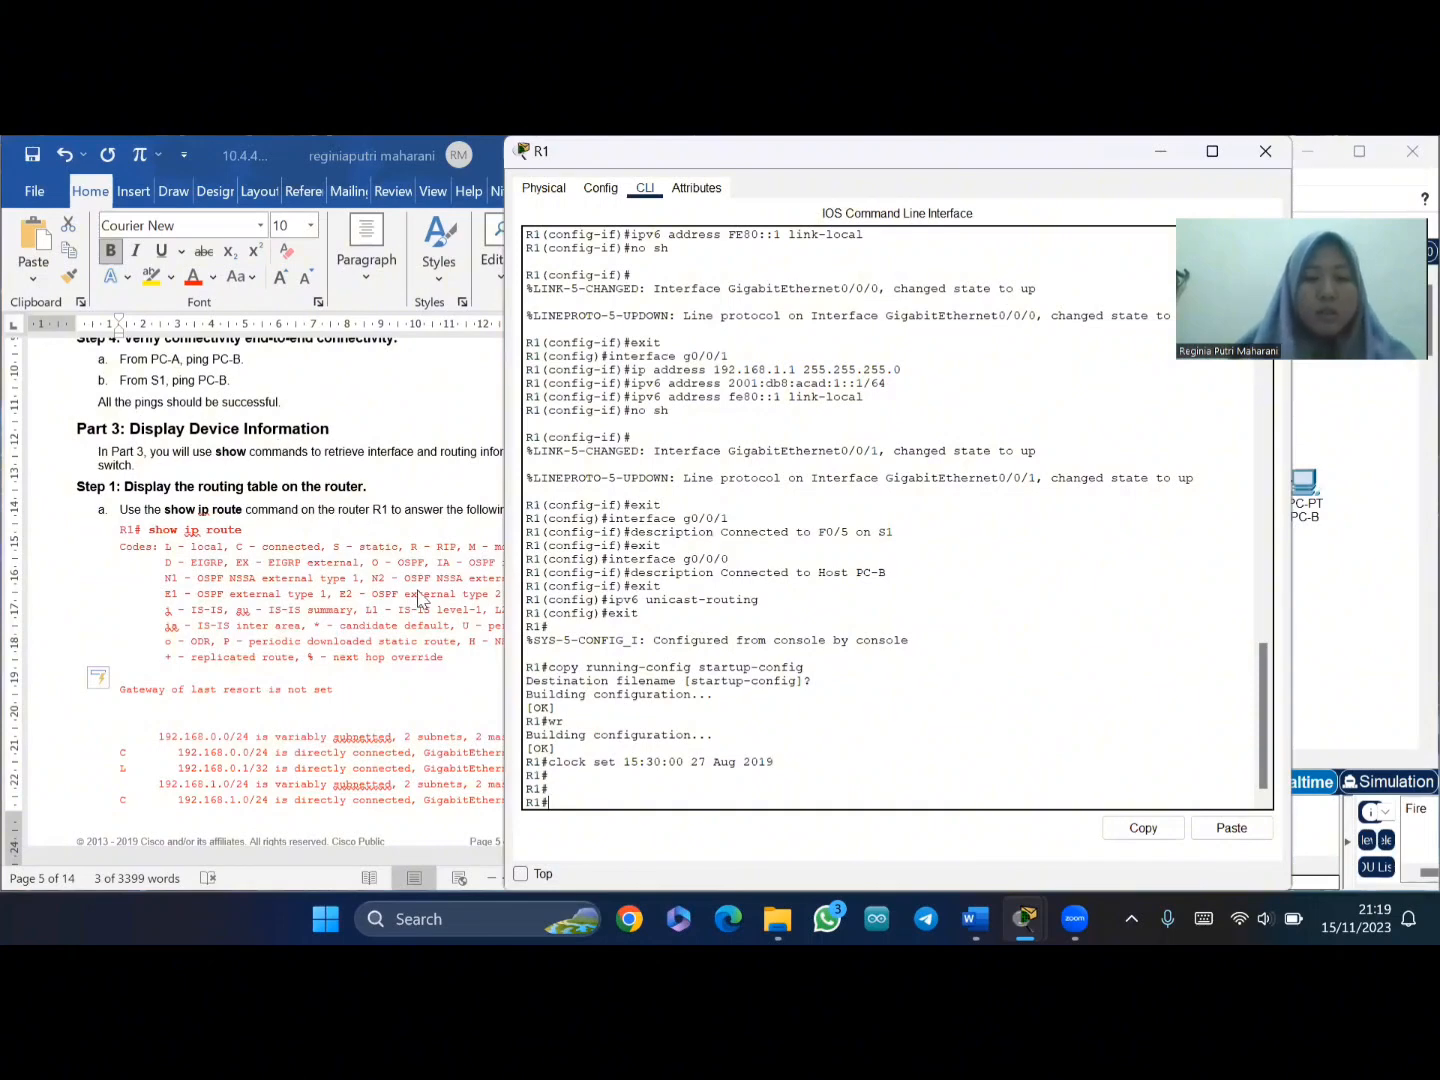
- Copy 'show ip route' from the lab and paste it at R1's prompt
click(150, 530)
key(shift+End)
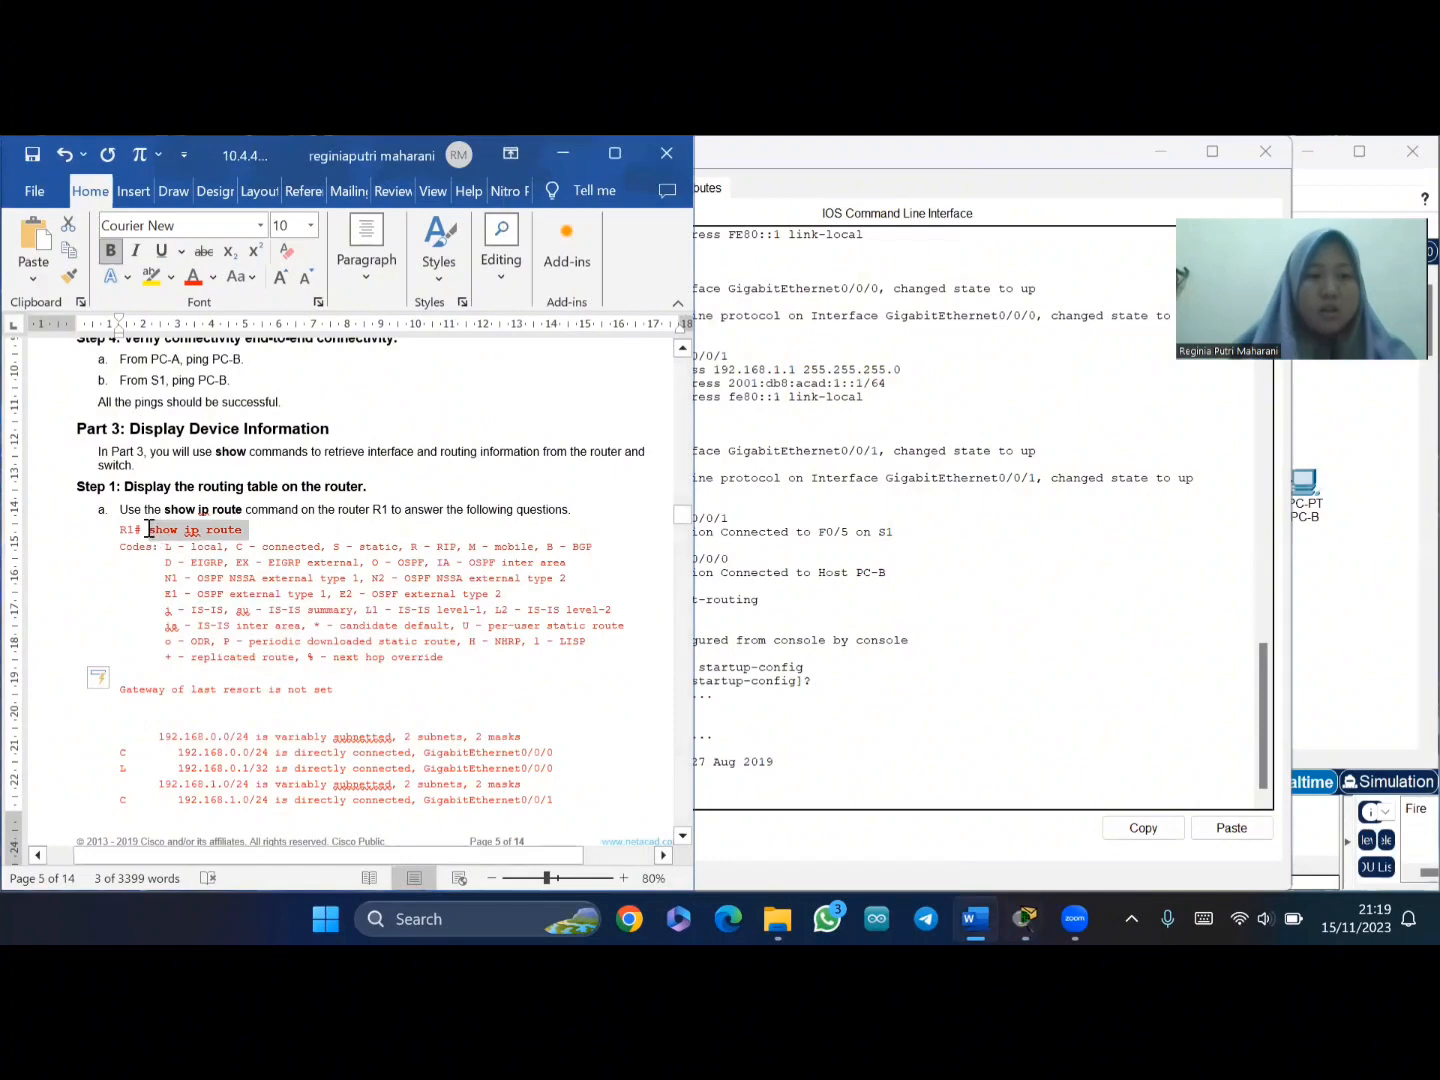
drag(150, 530, 240, 535)
key(ctrl+c)
click(707, 784)
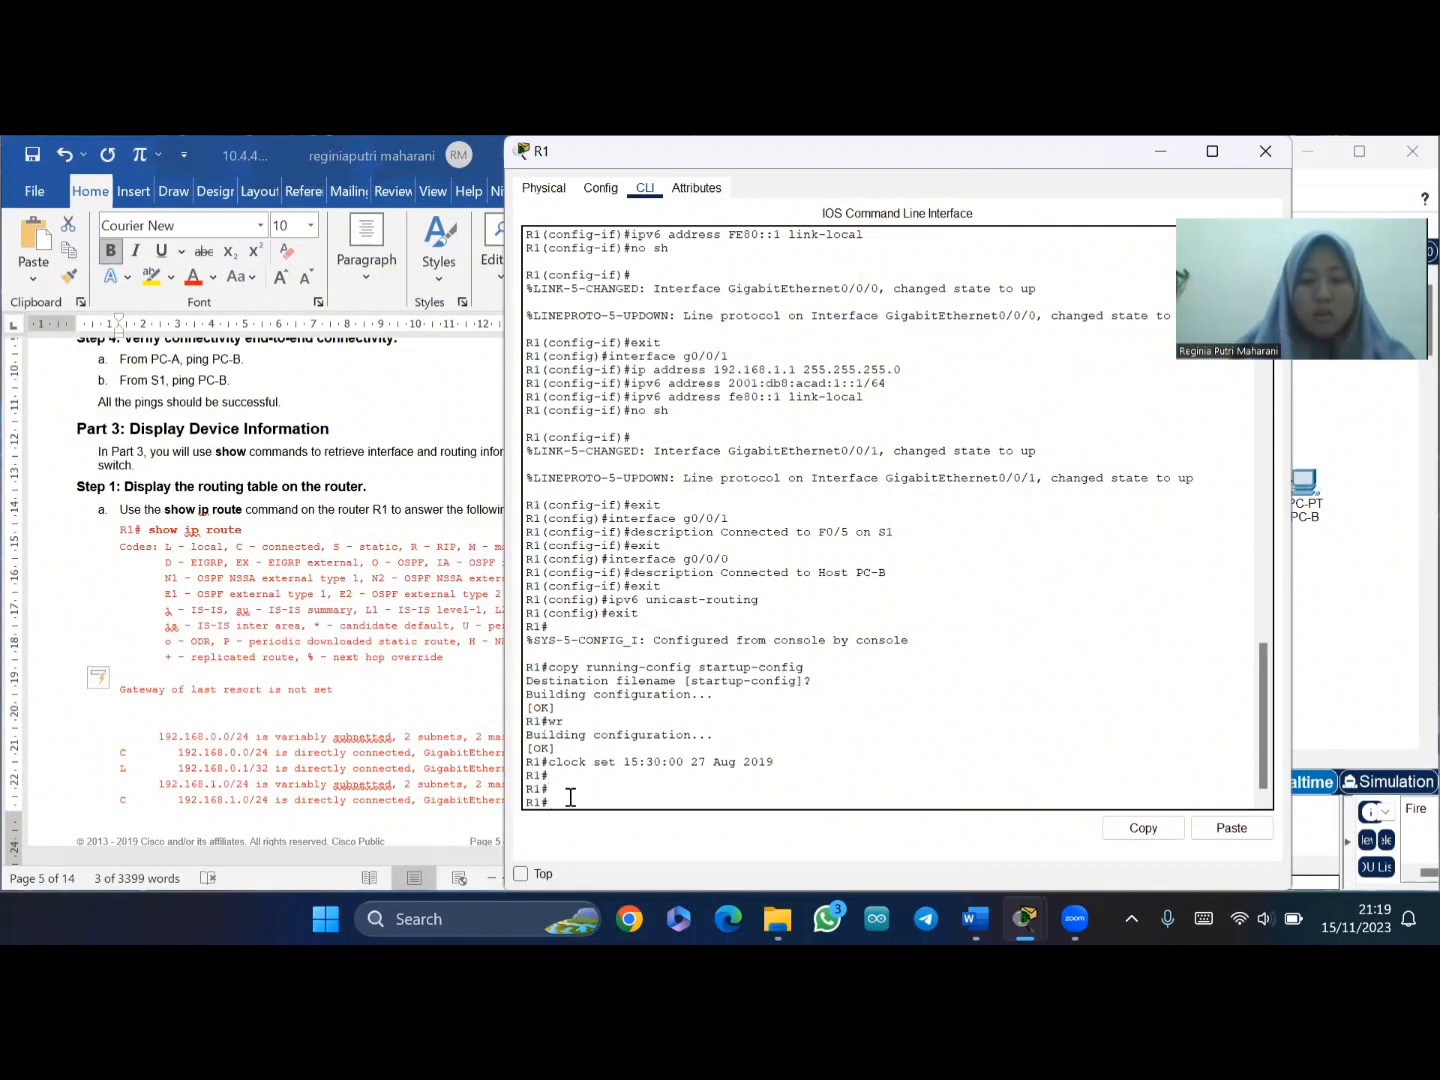
right_click(570, 801)
click(610, 834)
- Run show ip route on R1 and highlight the C and D codes in the legend
key(Return)
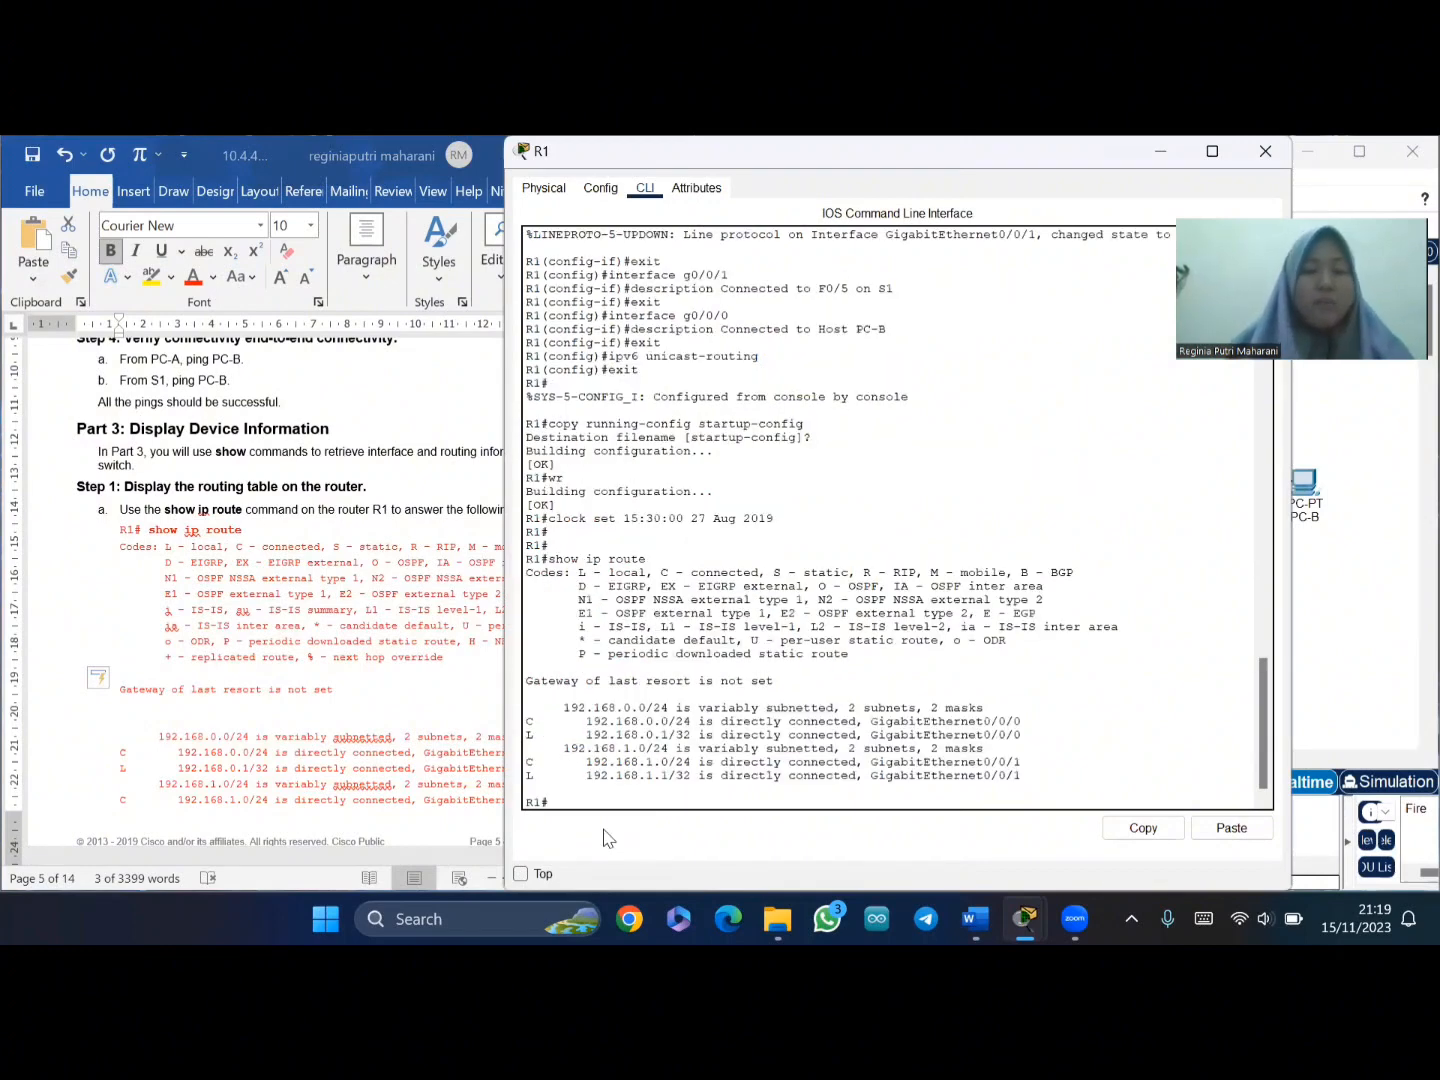
scroll(680, 640, down, 1)
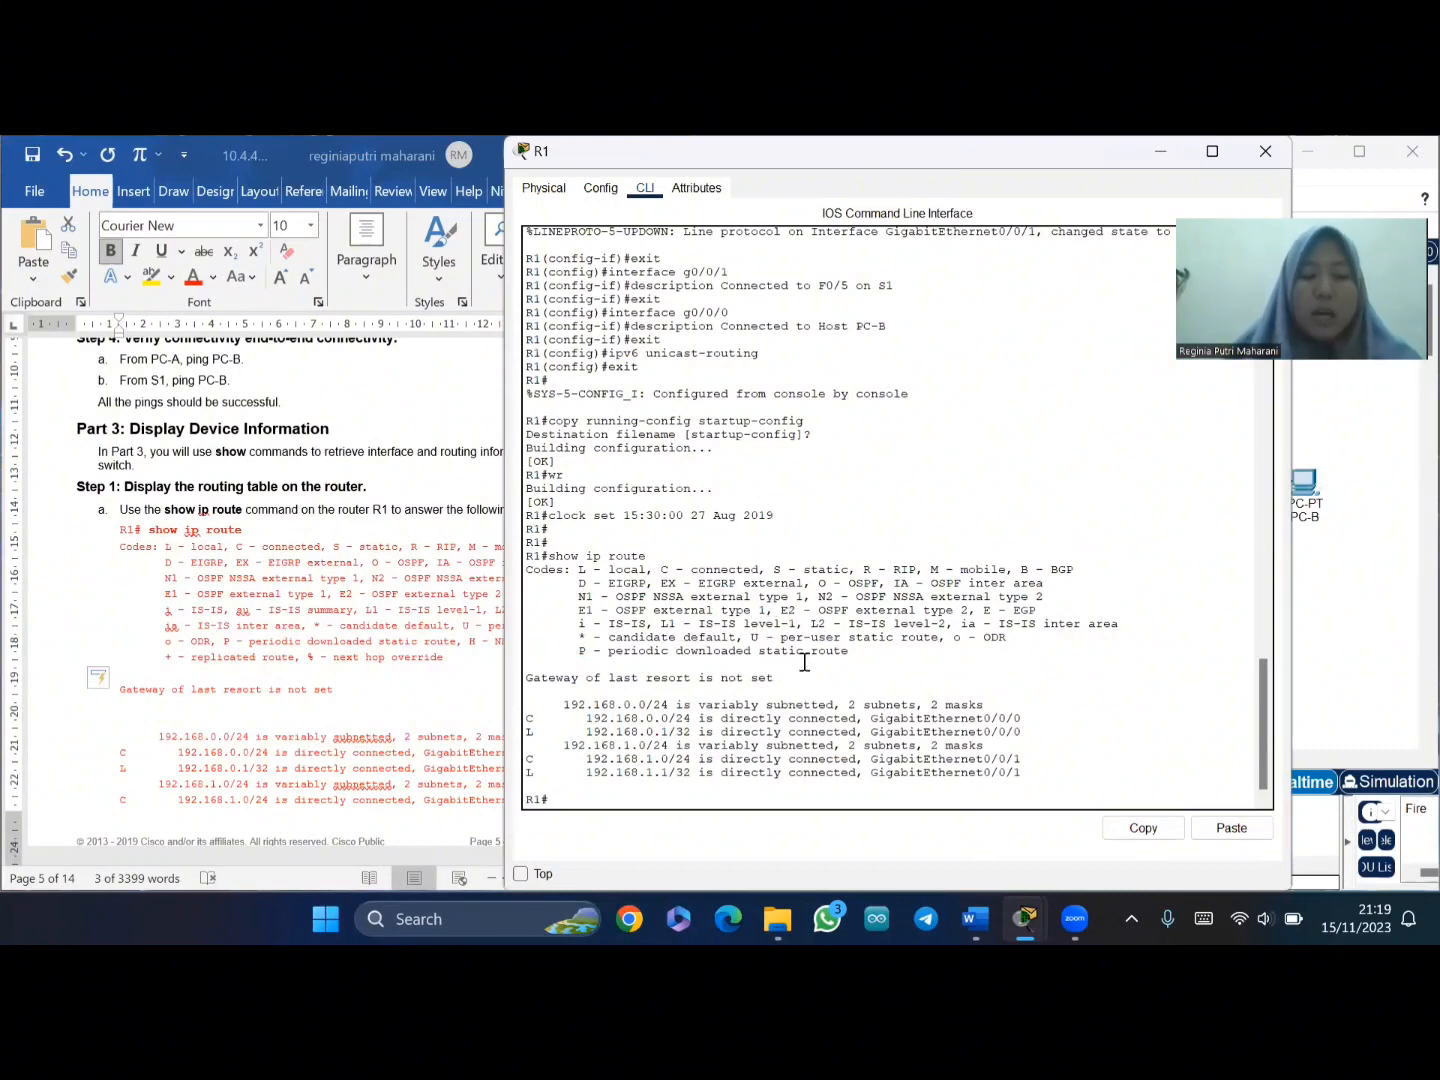
double_click(665, 570)
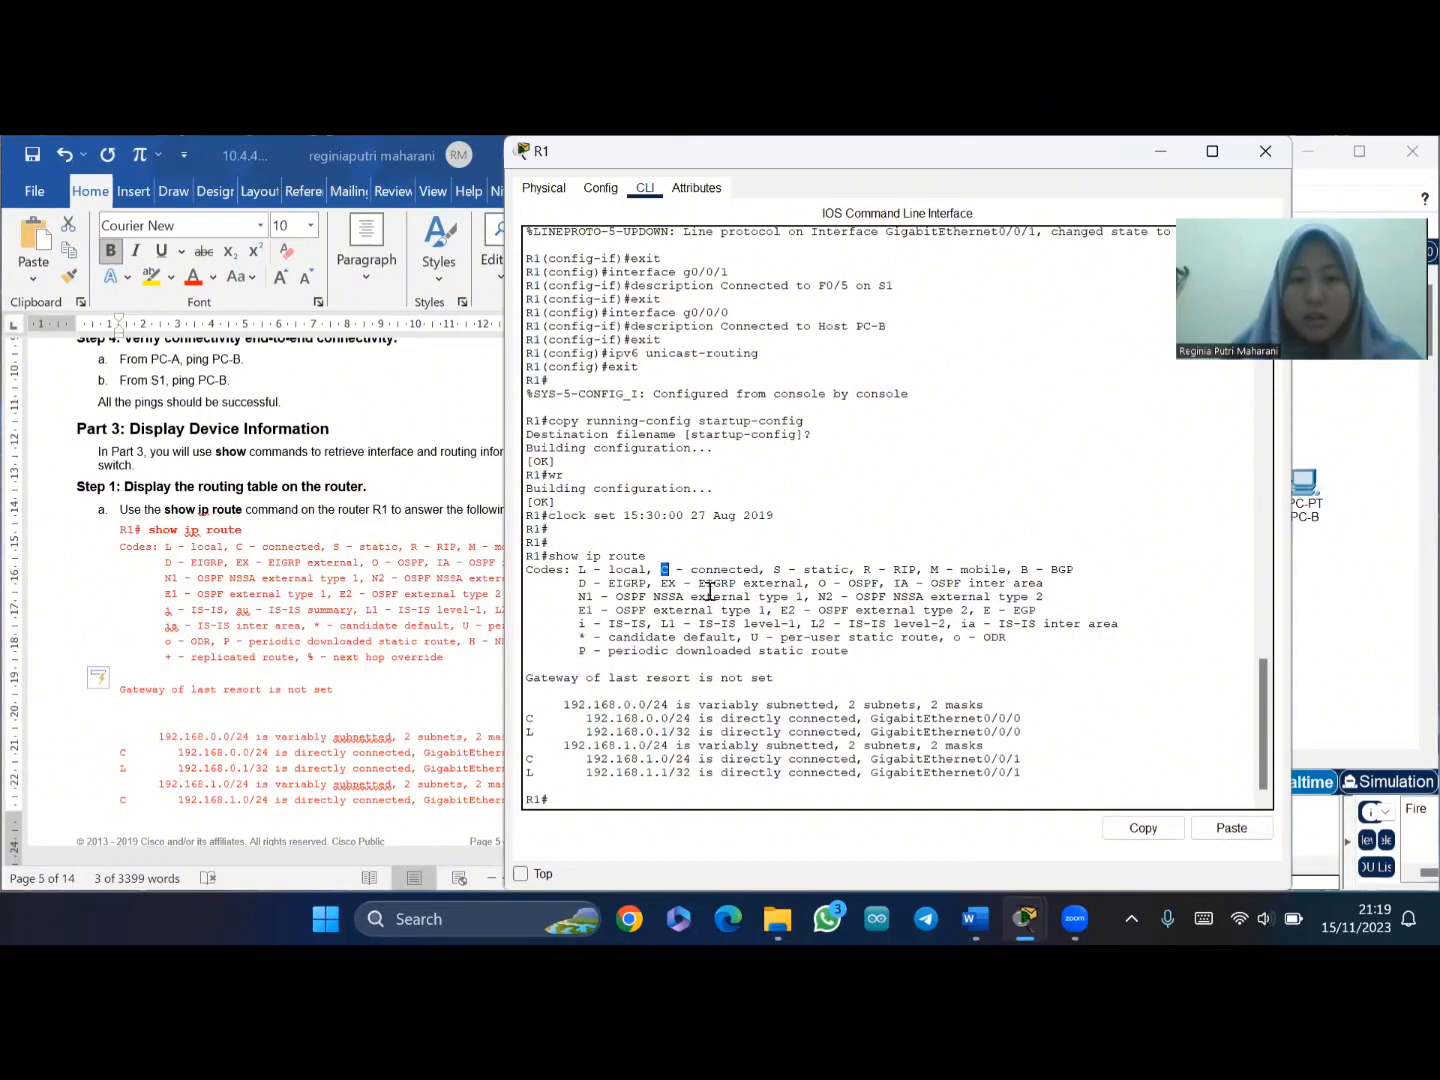
double_click(582, 579)
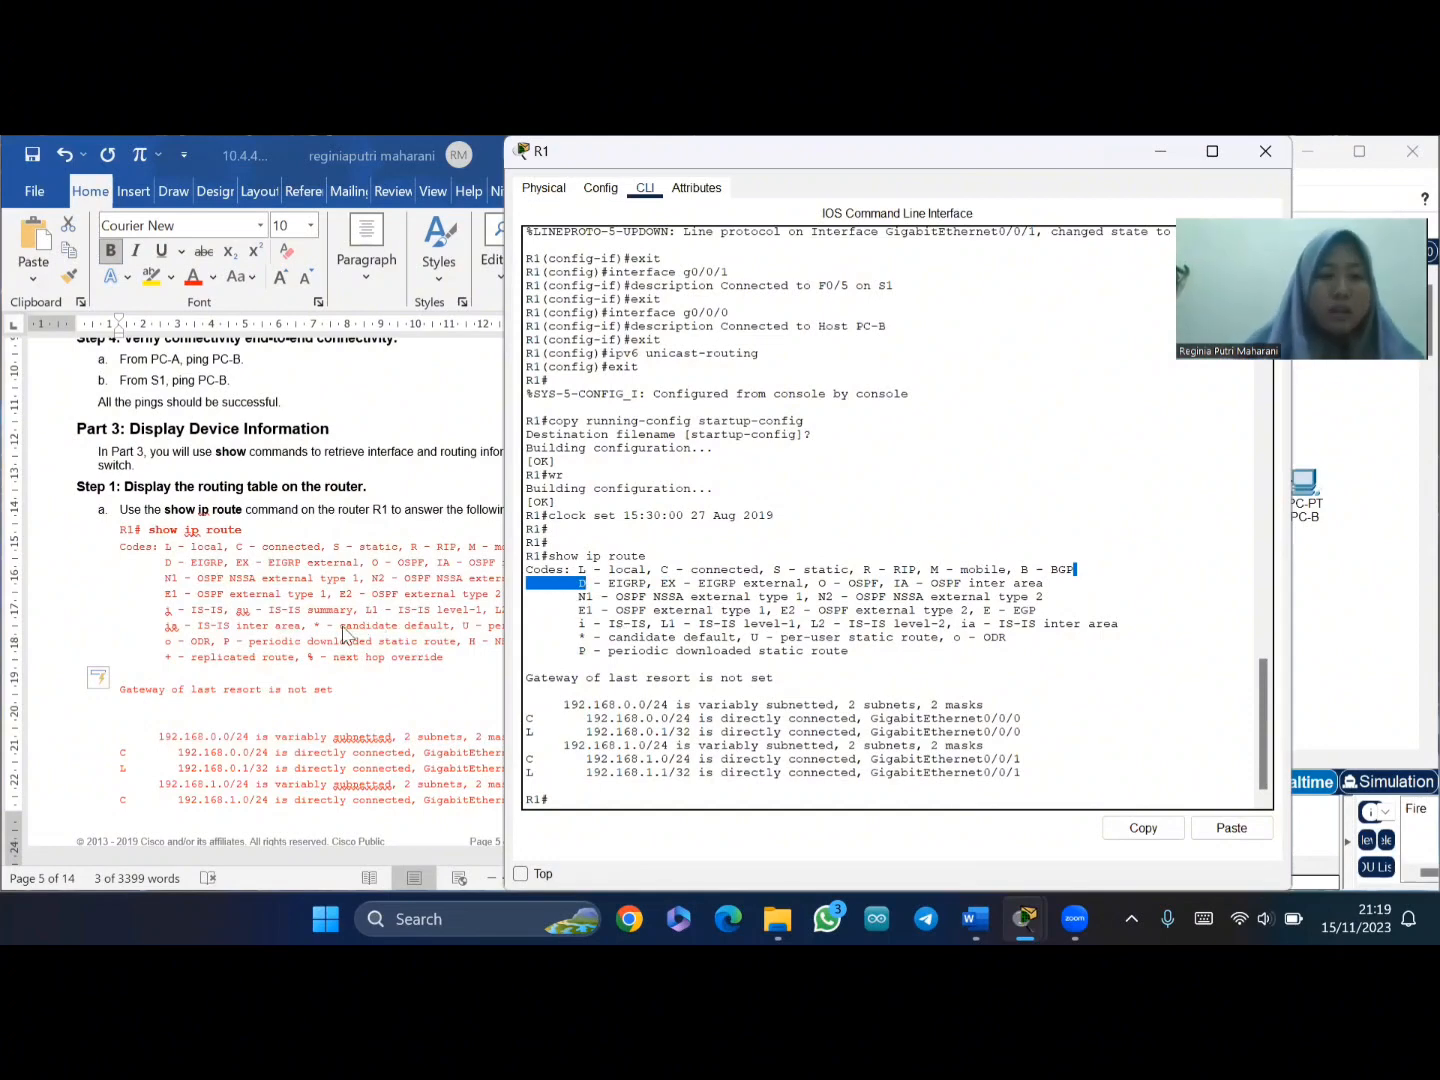
scroll(326, 640, down, 5)
scroll(326, 640, down, 3)
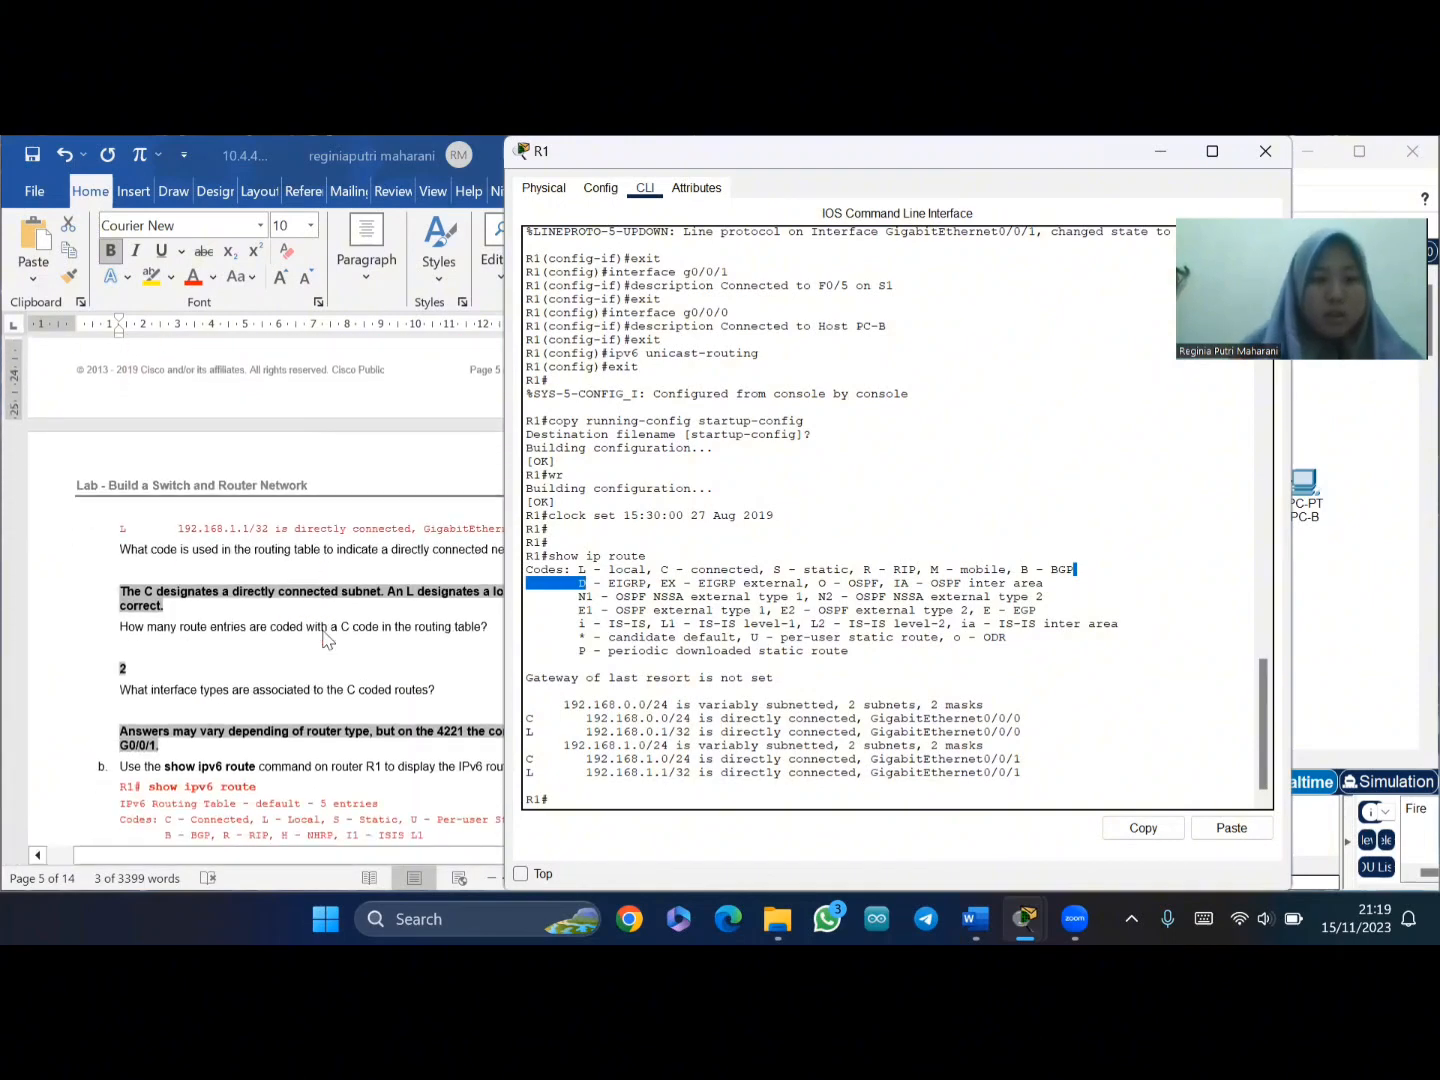
scroll(326, 640, right, 1)
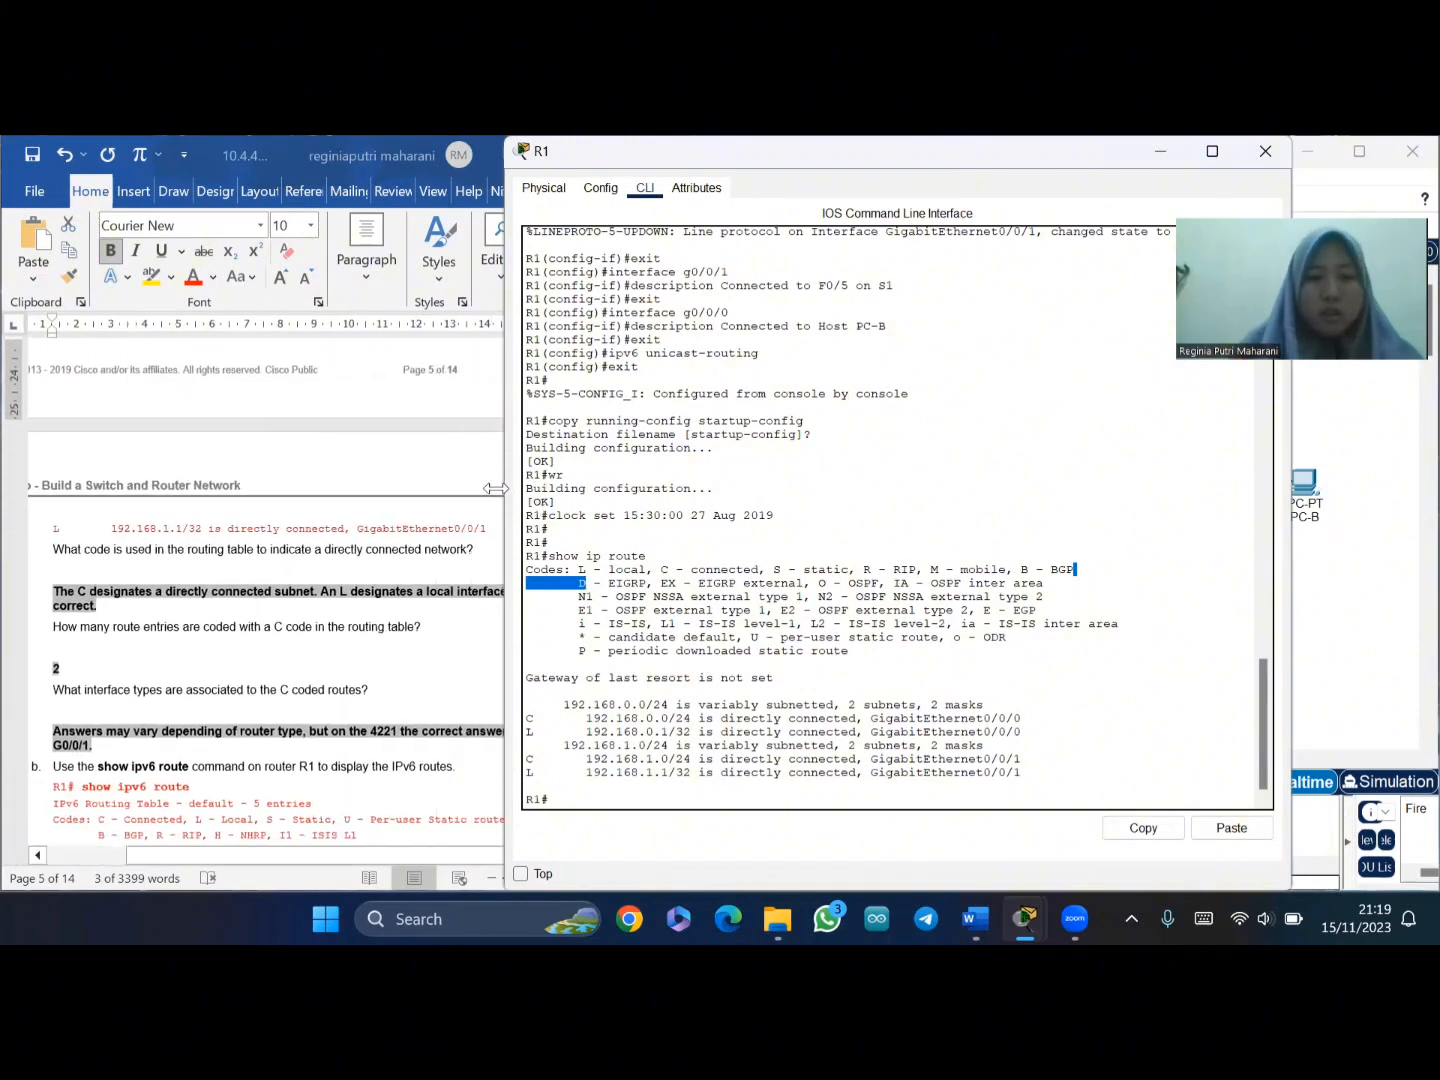
- Narrow R1's console beside the lab and compare the L and C route codes with the answers
drag(496, 488, 656, 490)
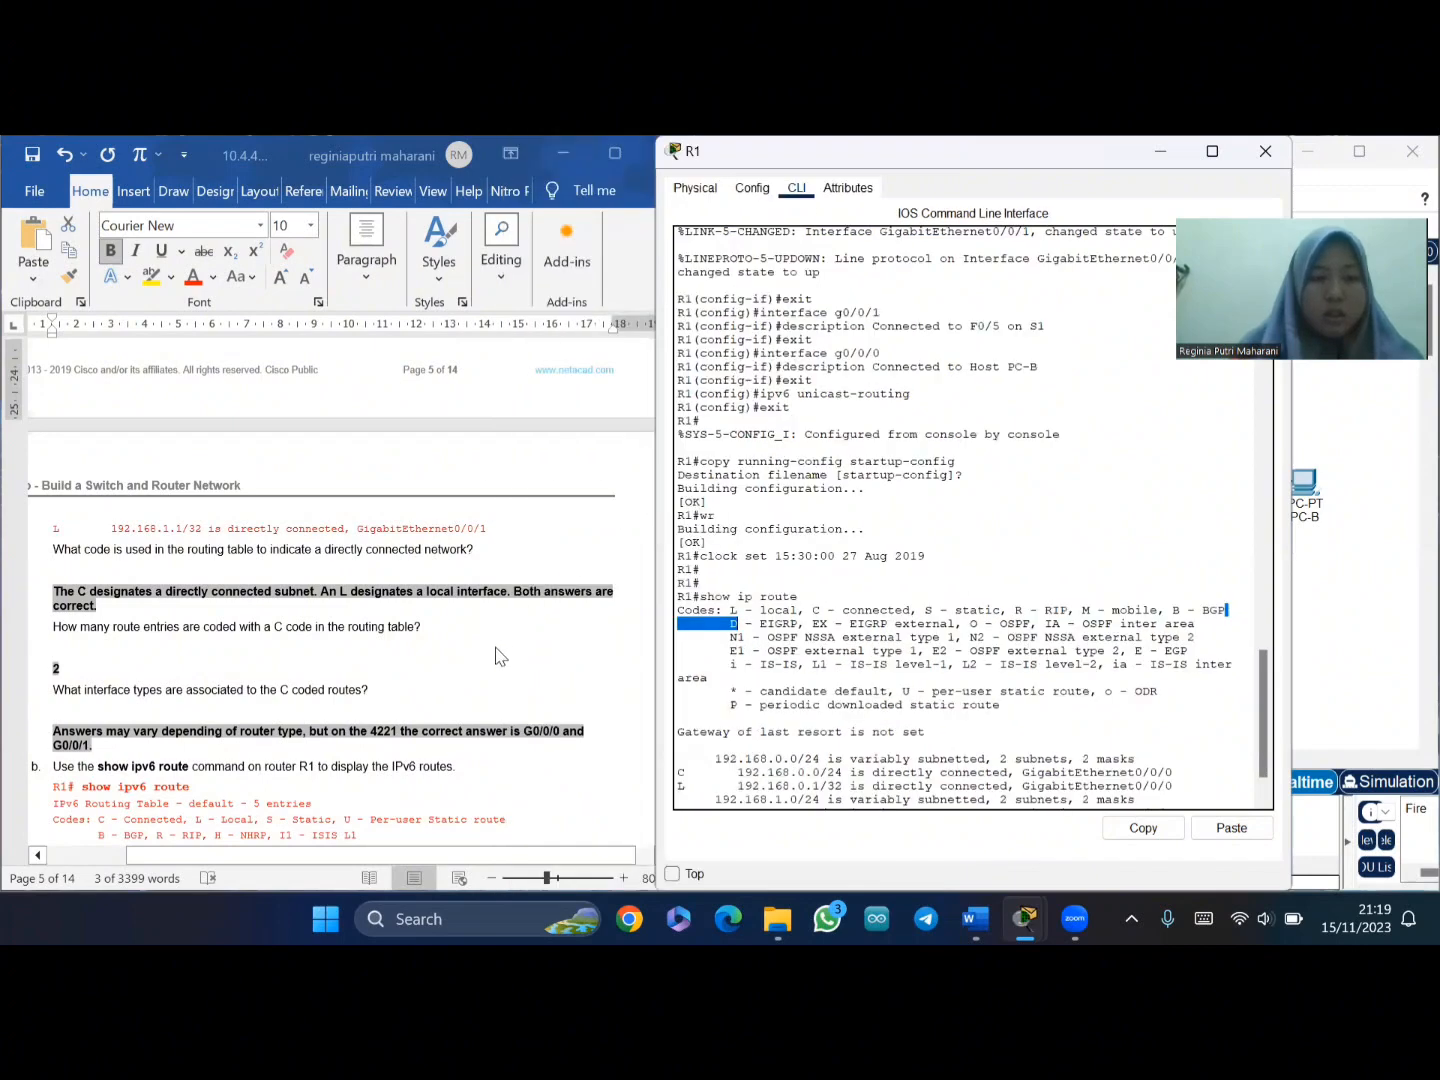
scroll(490, 660, down, 1)
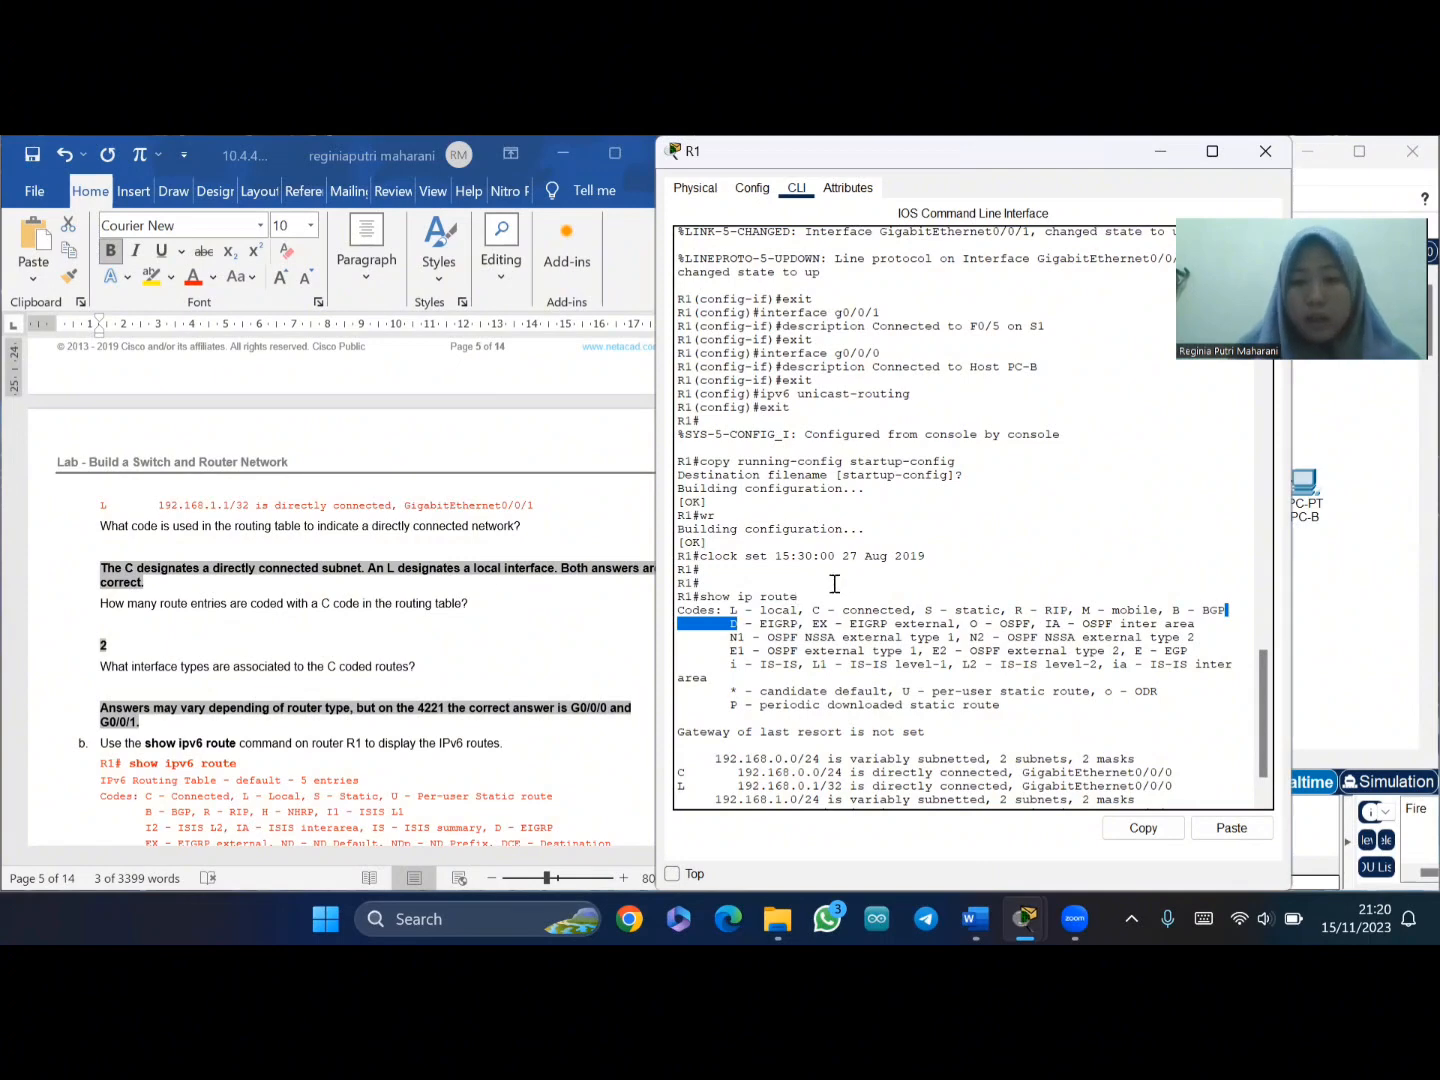
drag(890, 586, 760, 601)
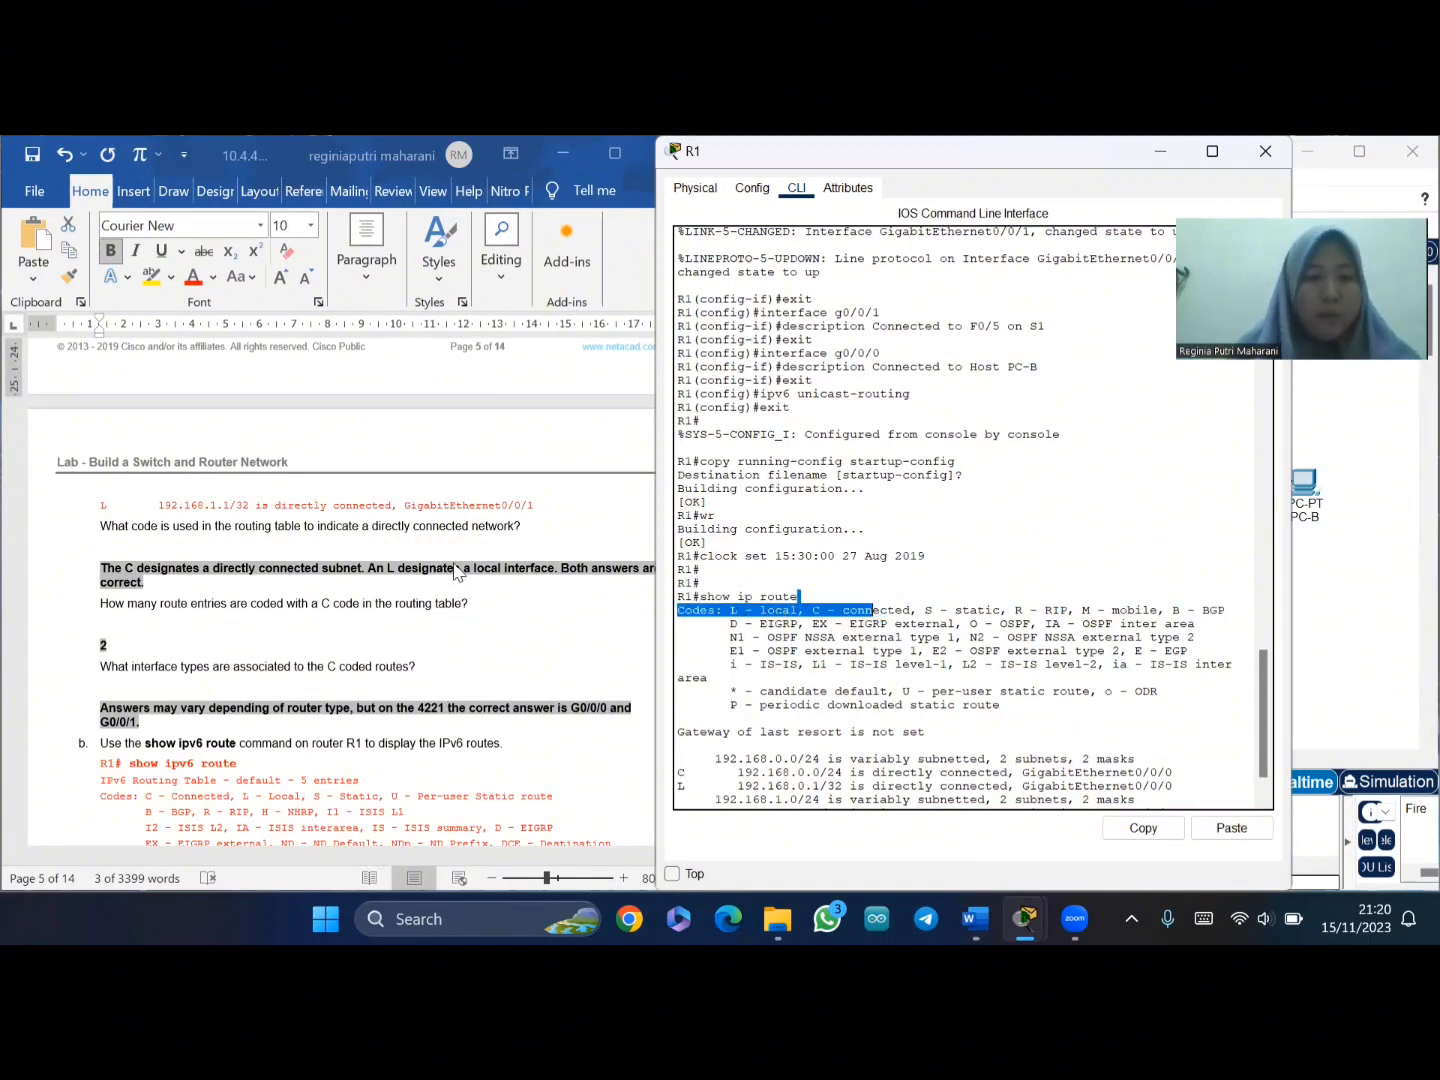
scroll(462, 571, down, 1)
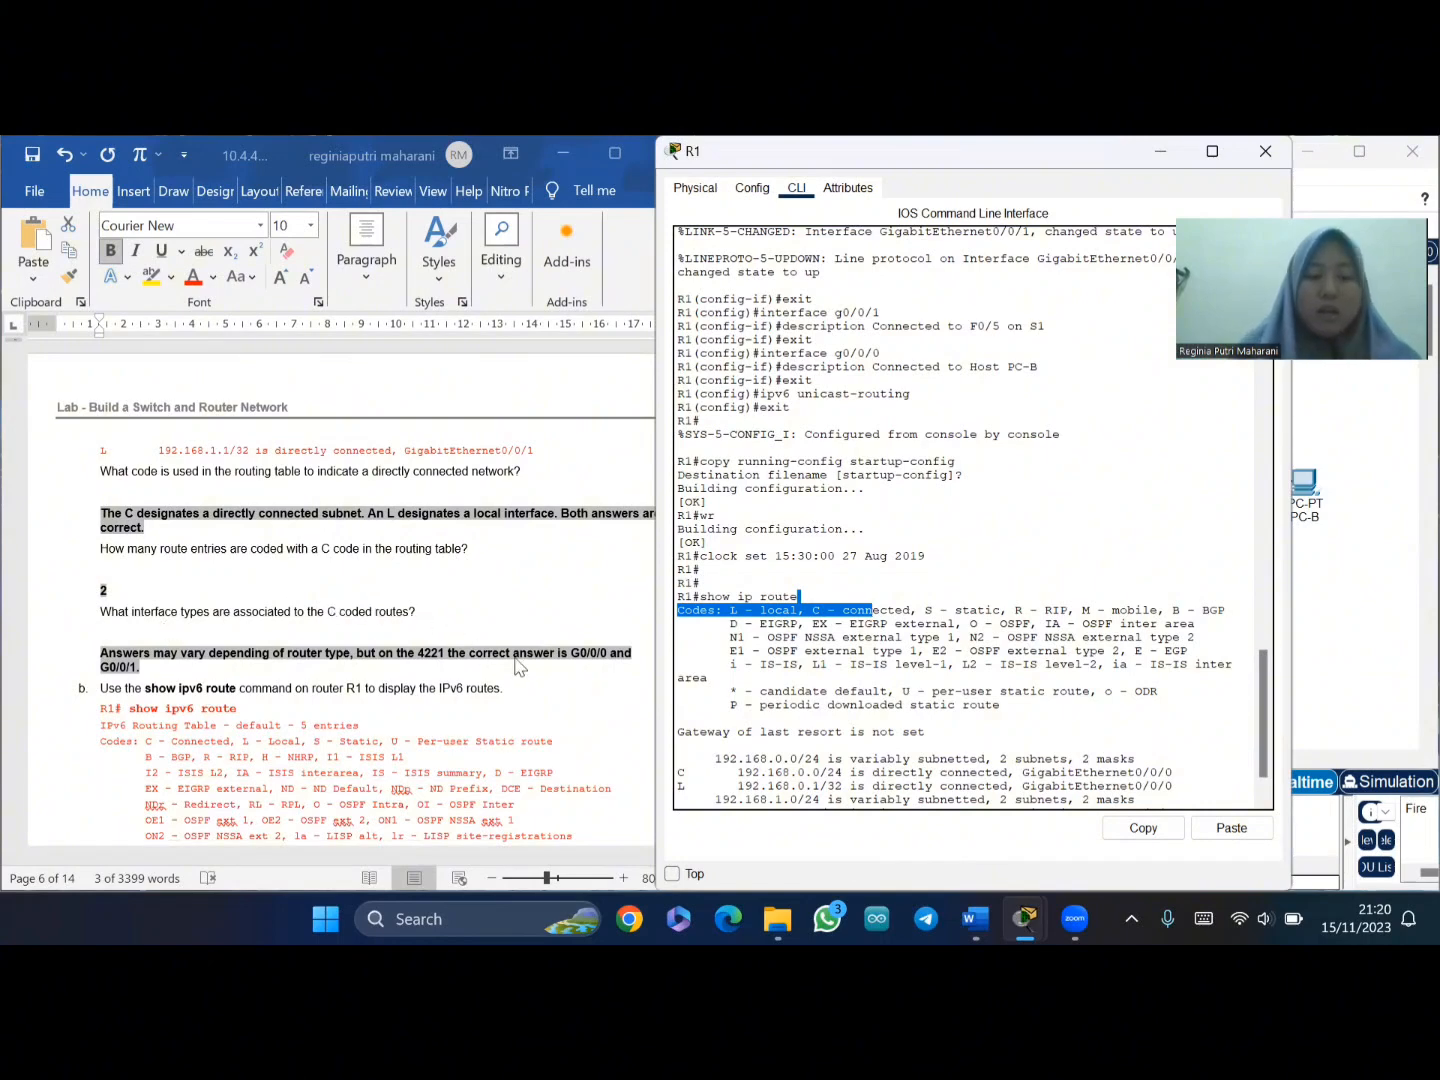
scroll(729, 704, down, 2)
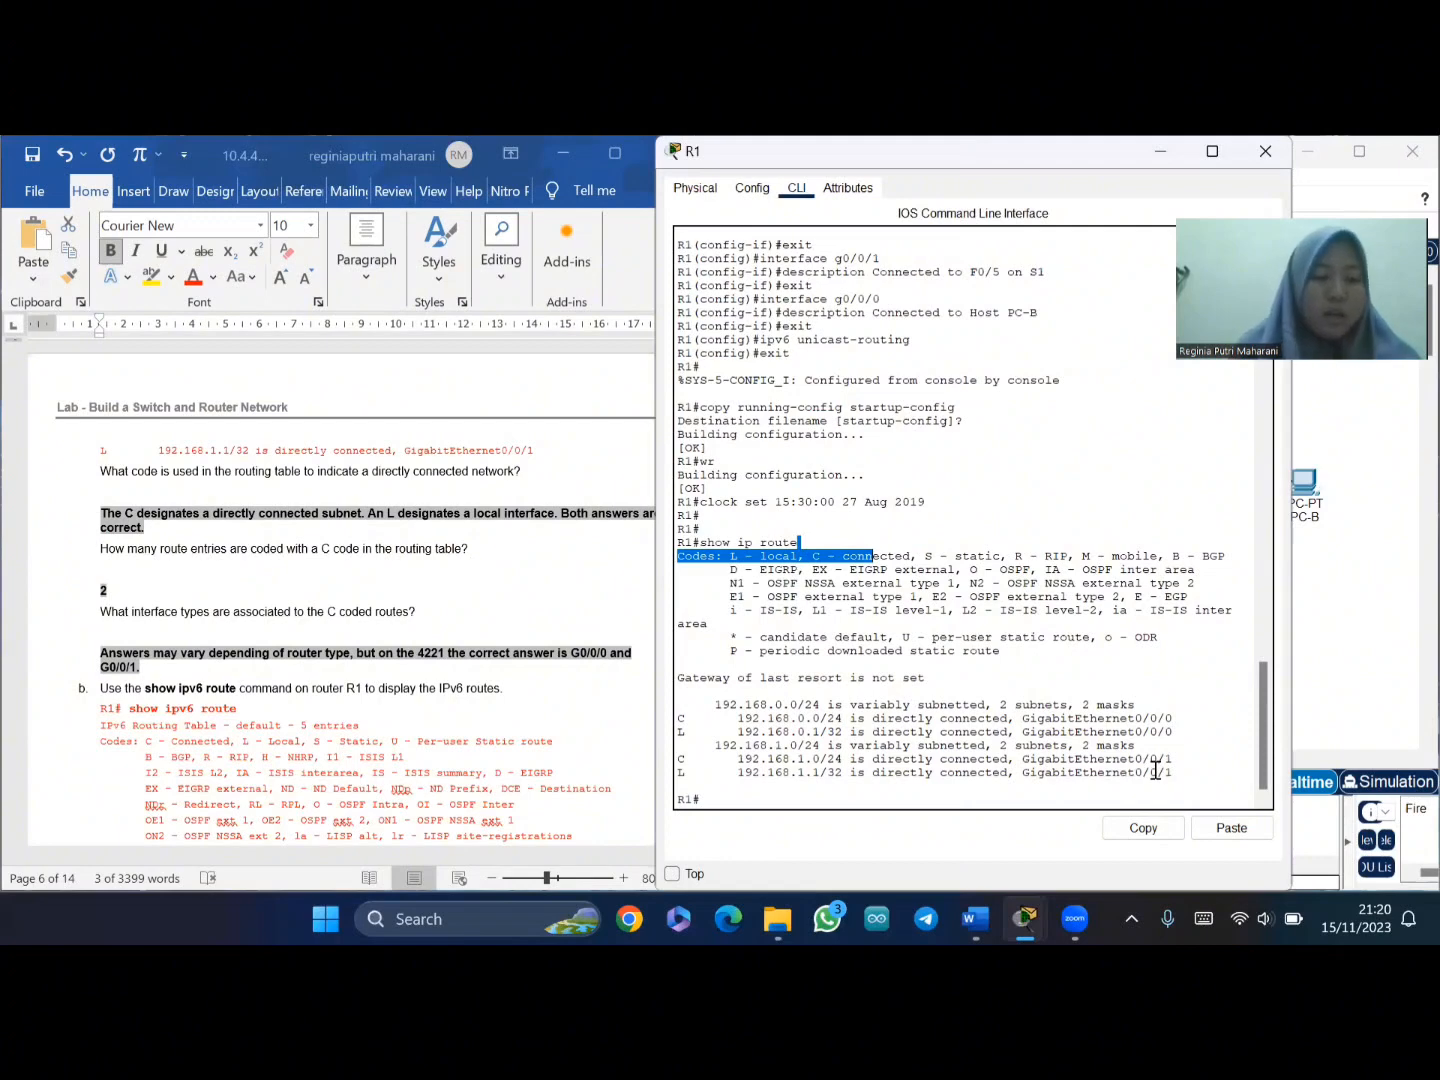
scroll(615, 645, down, 3)
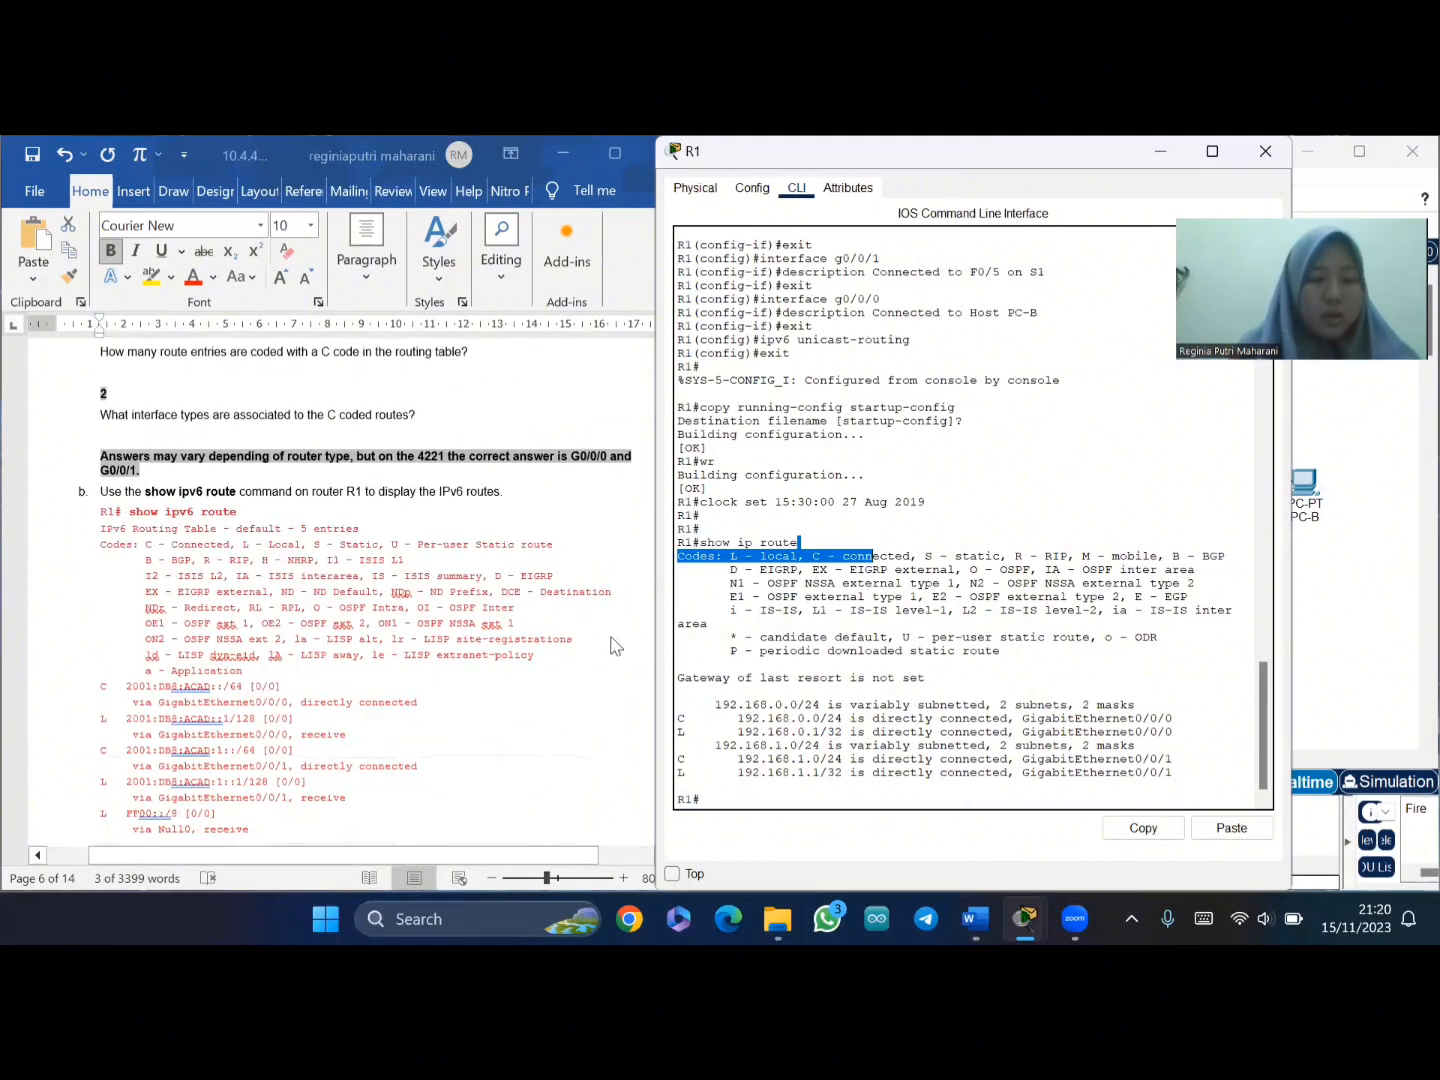
- Copy 'show ipv6 route' from the lab and run it on R1, listing five IPv6 routes
click(215, 490)
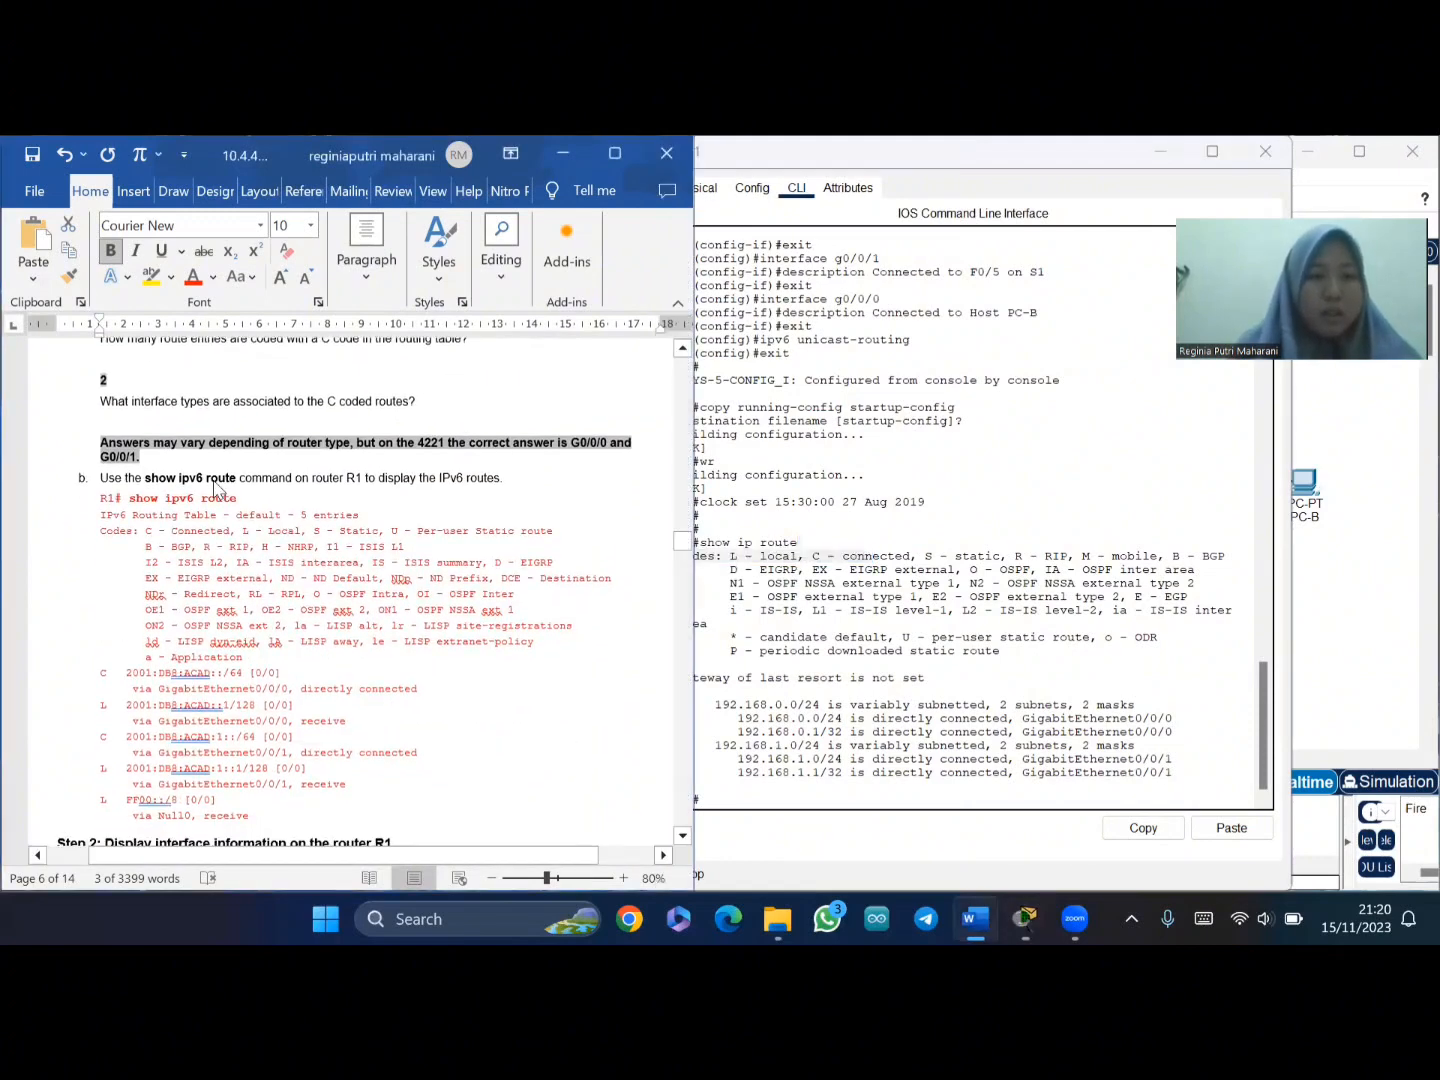
click(731, 725)
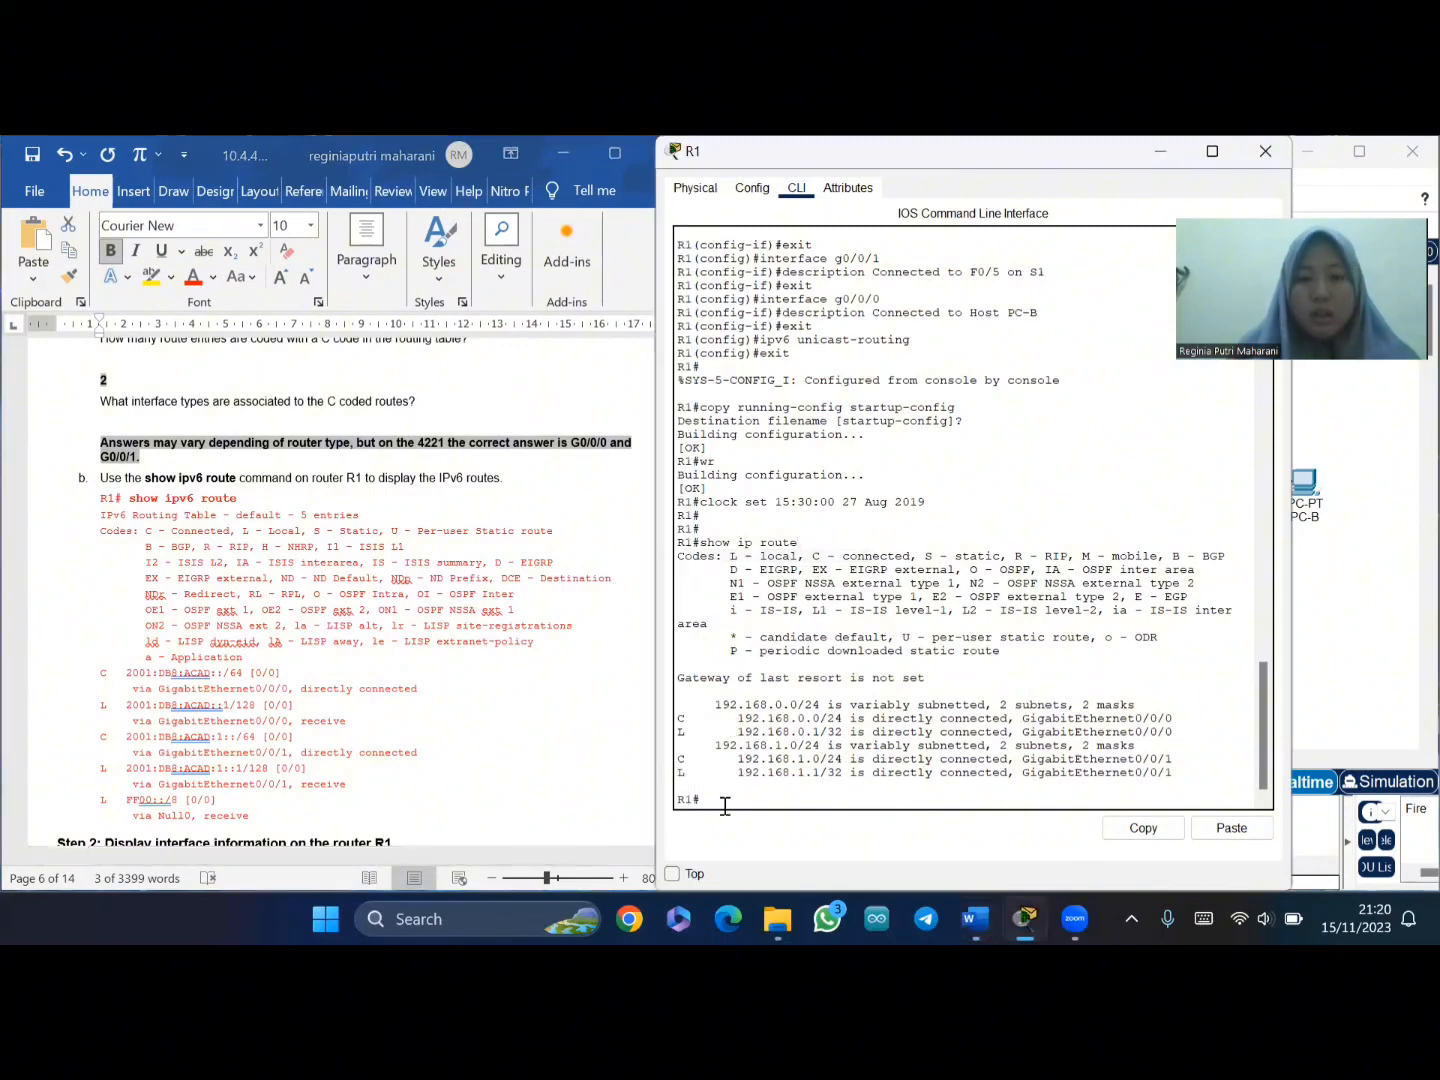
click(135, 503)
drag(130, 500, 240, 500)
key(ctrl+c)
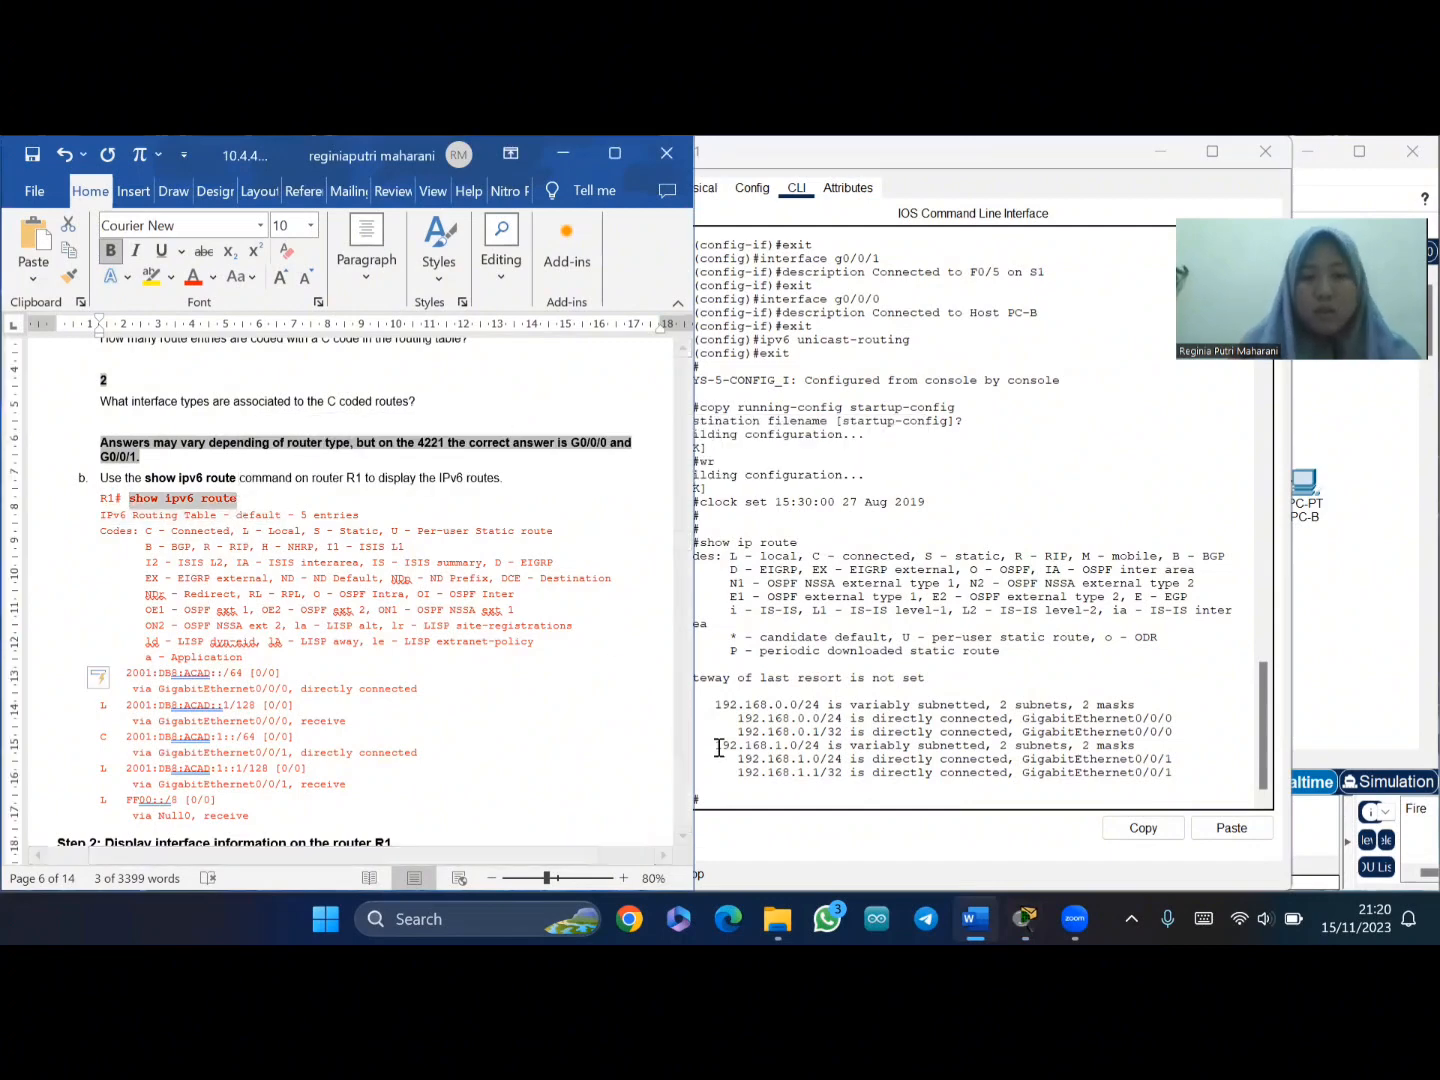
click(720, 782)
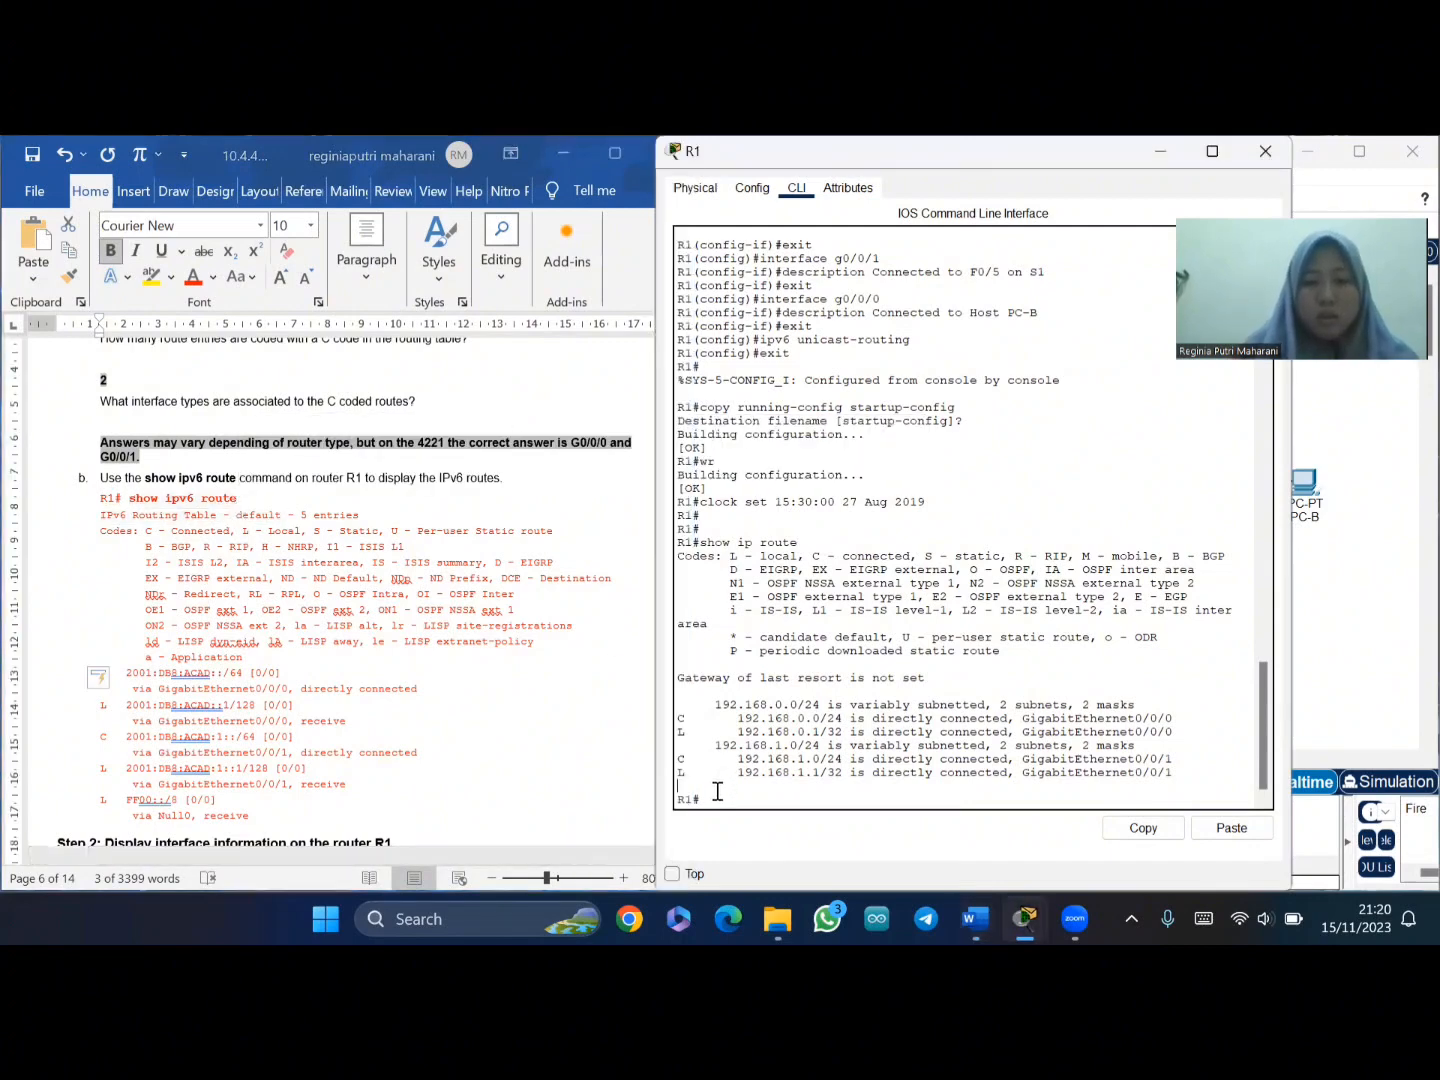
right_click(710, 792)
click(752, 834)
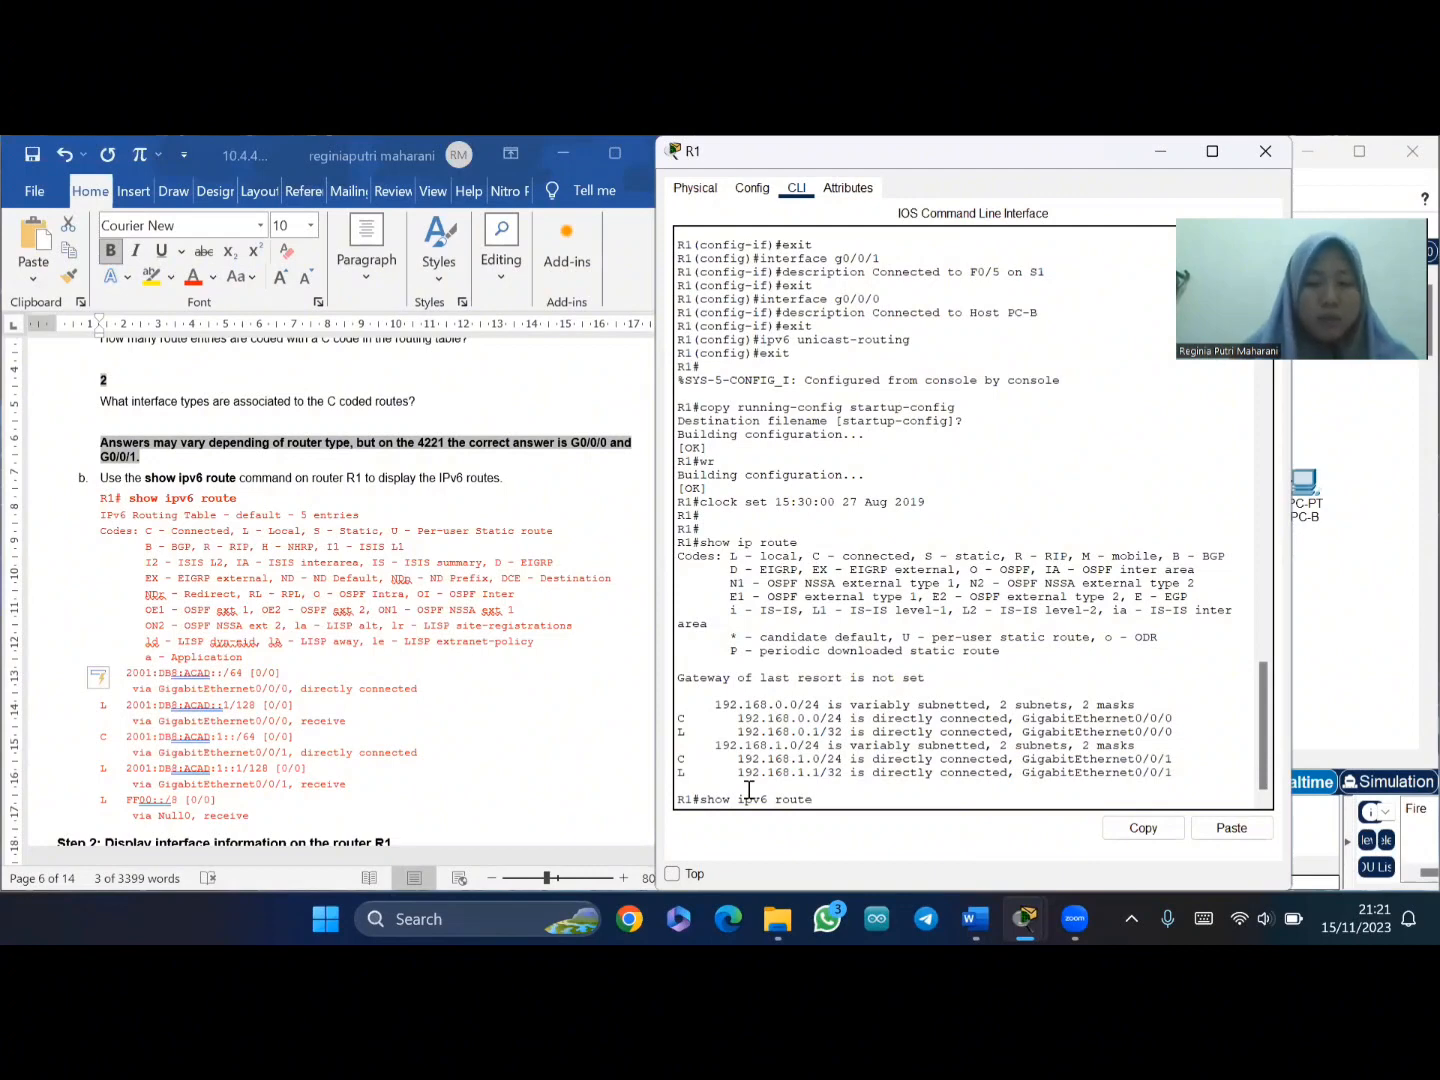
key(Return)
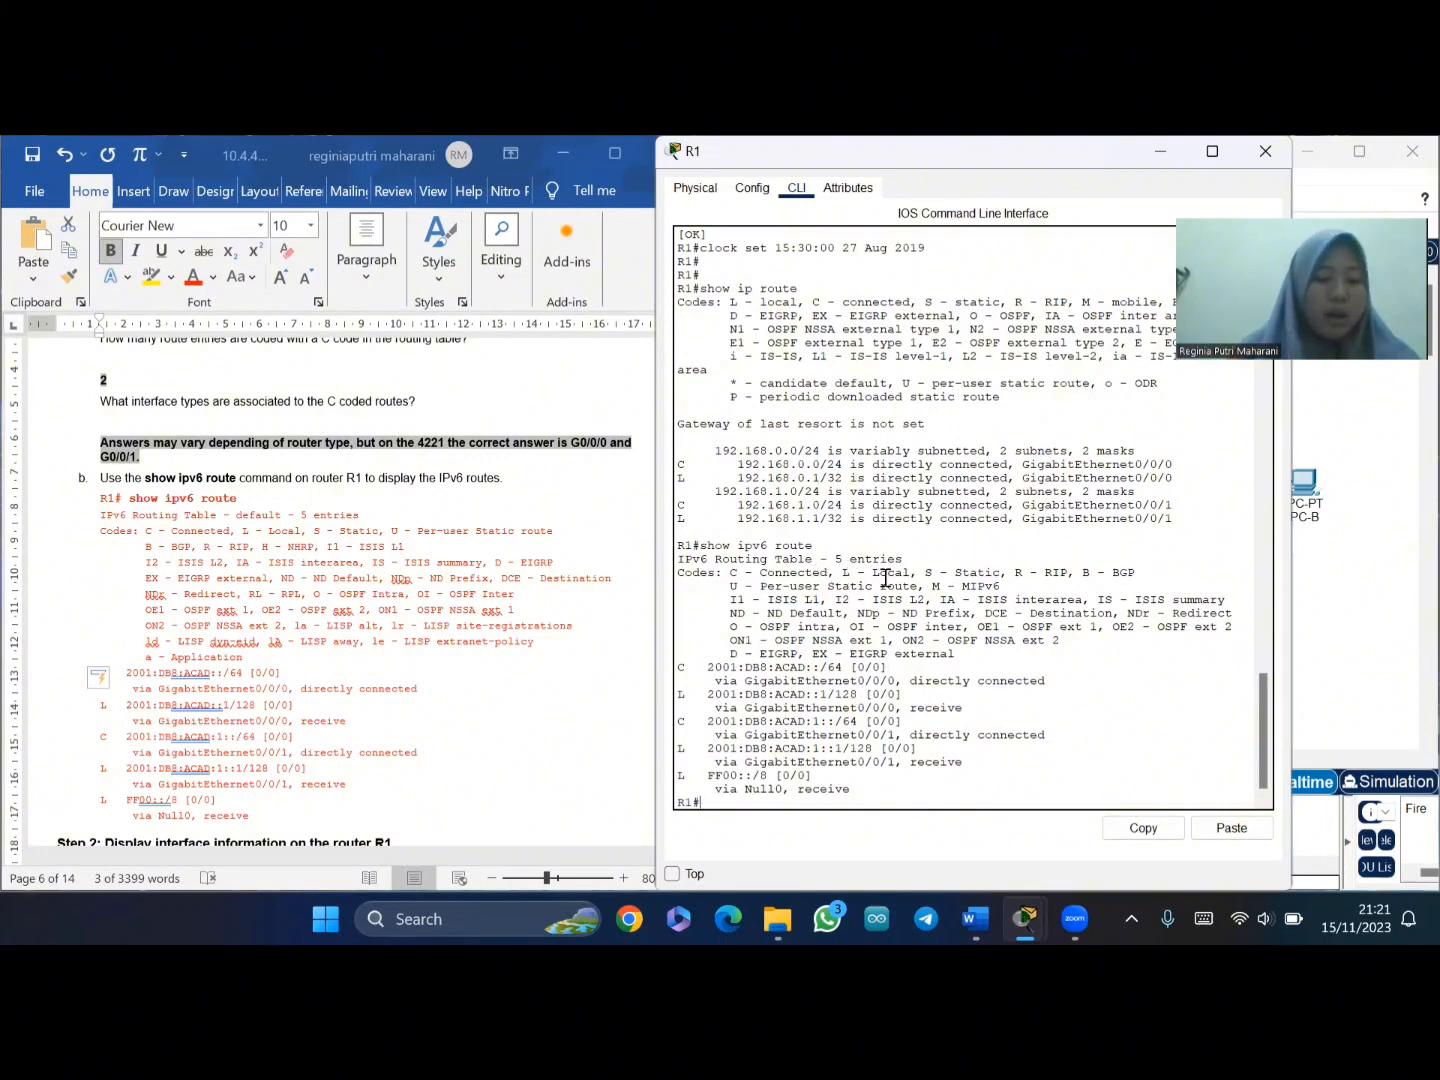
- Copy the 'show ip interfaces g0/0/1' command from the lab document
scroll(485, 662, down, 3)
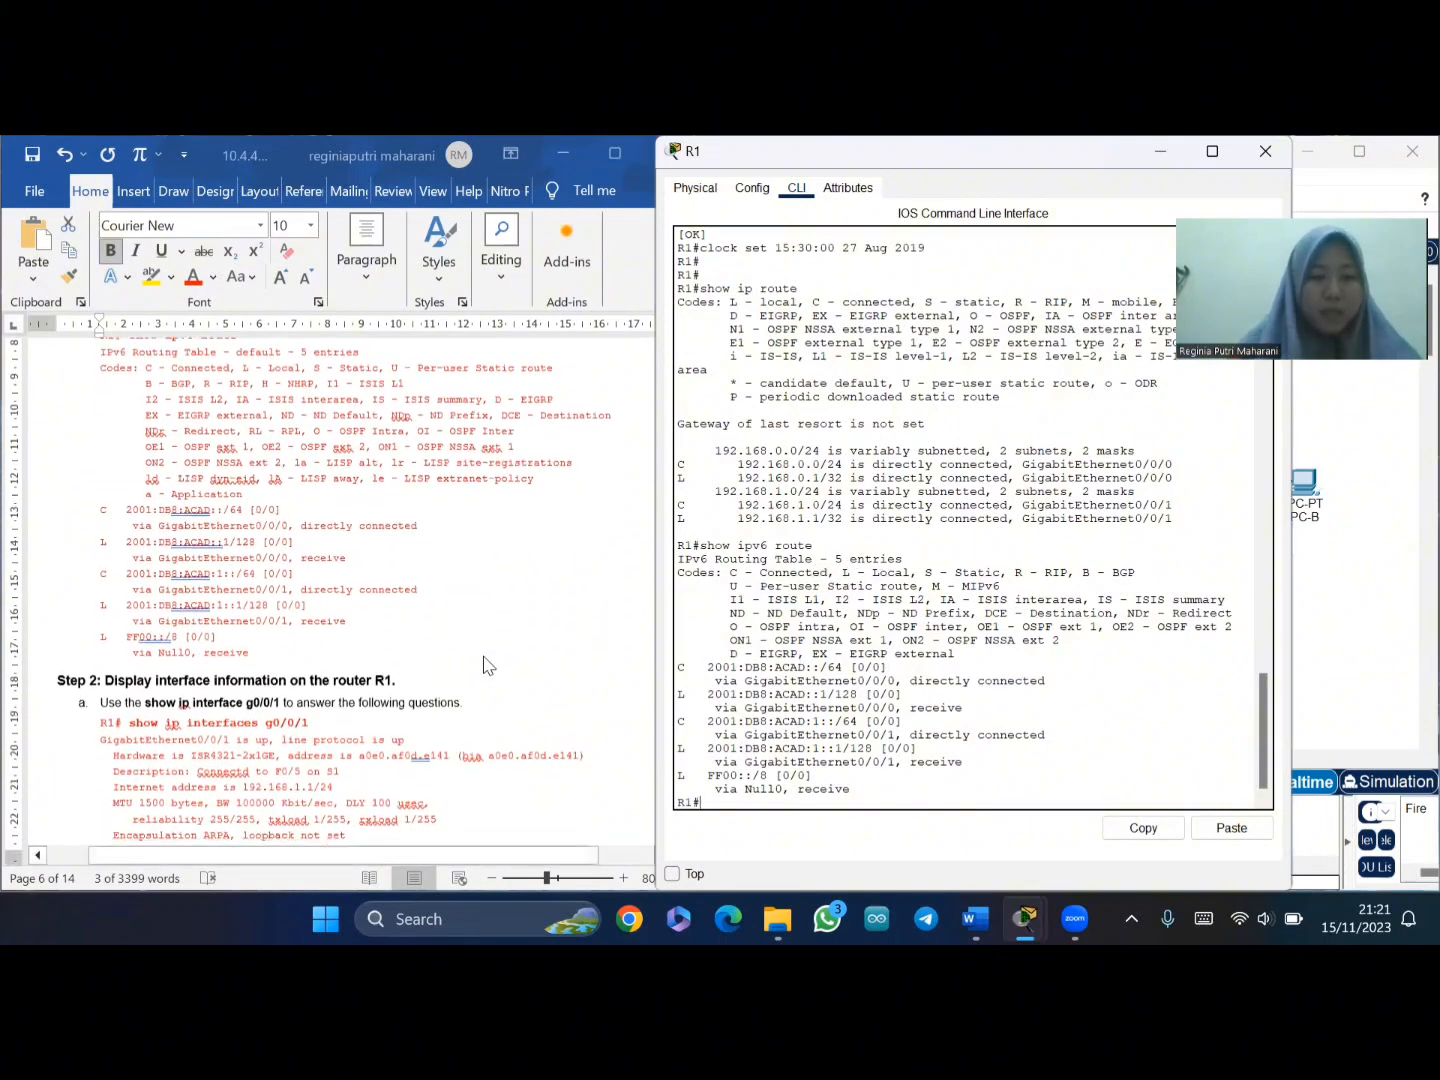
scroll(485, 665, down, 1)
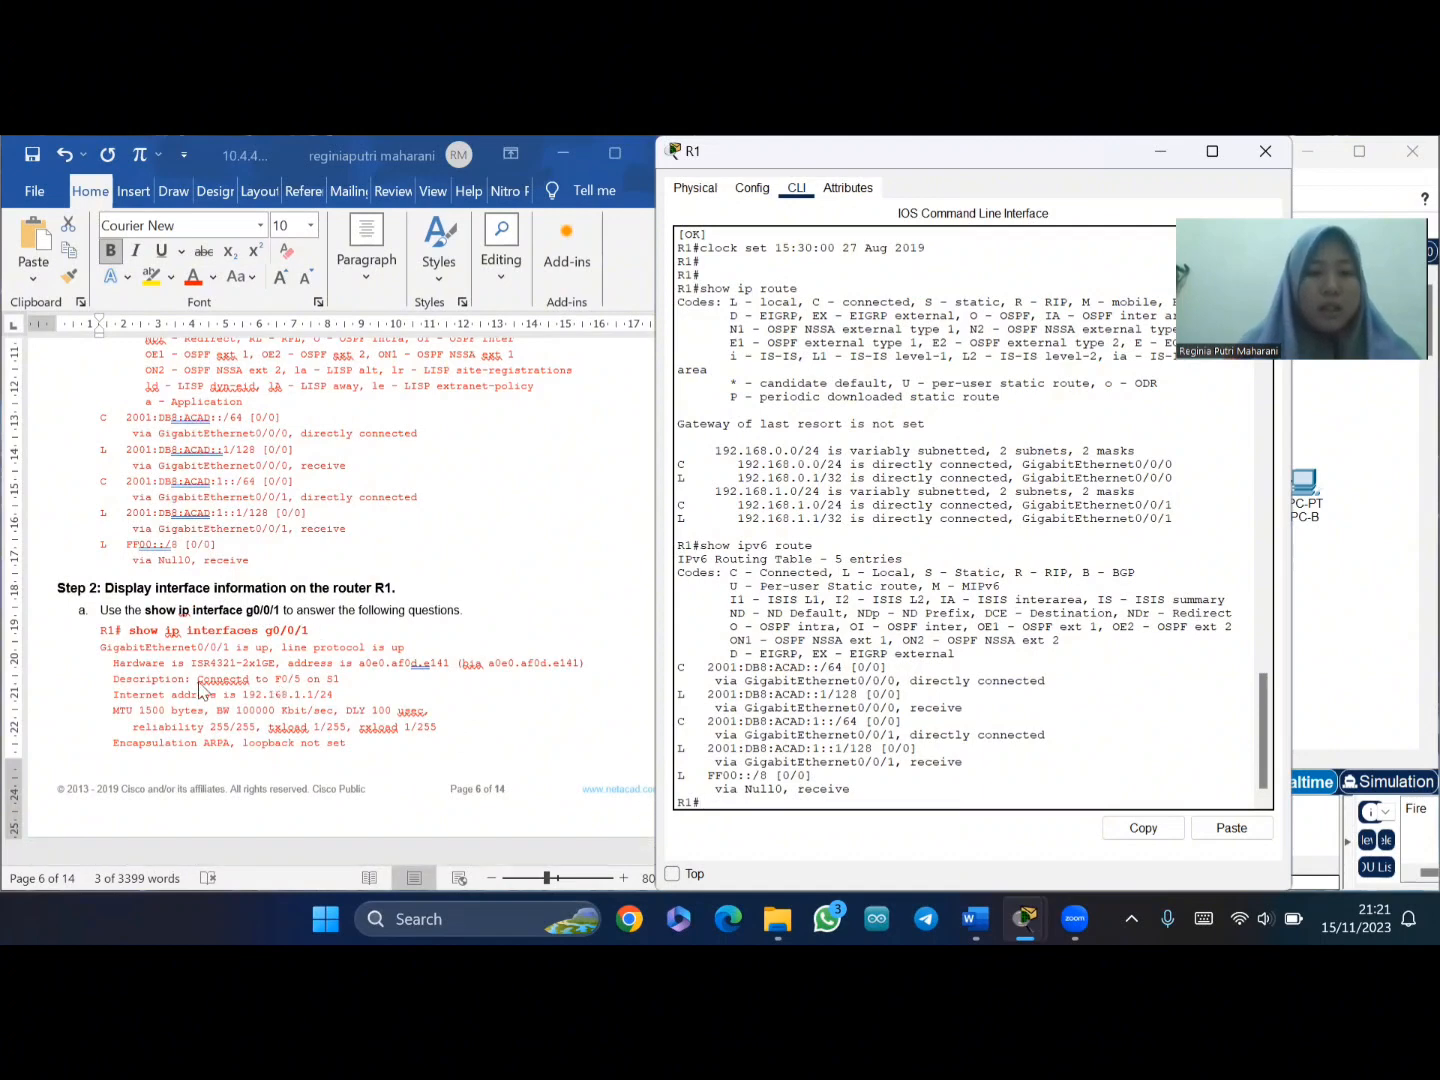
click(147, 645)
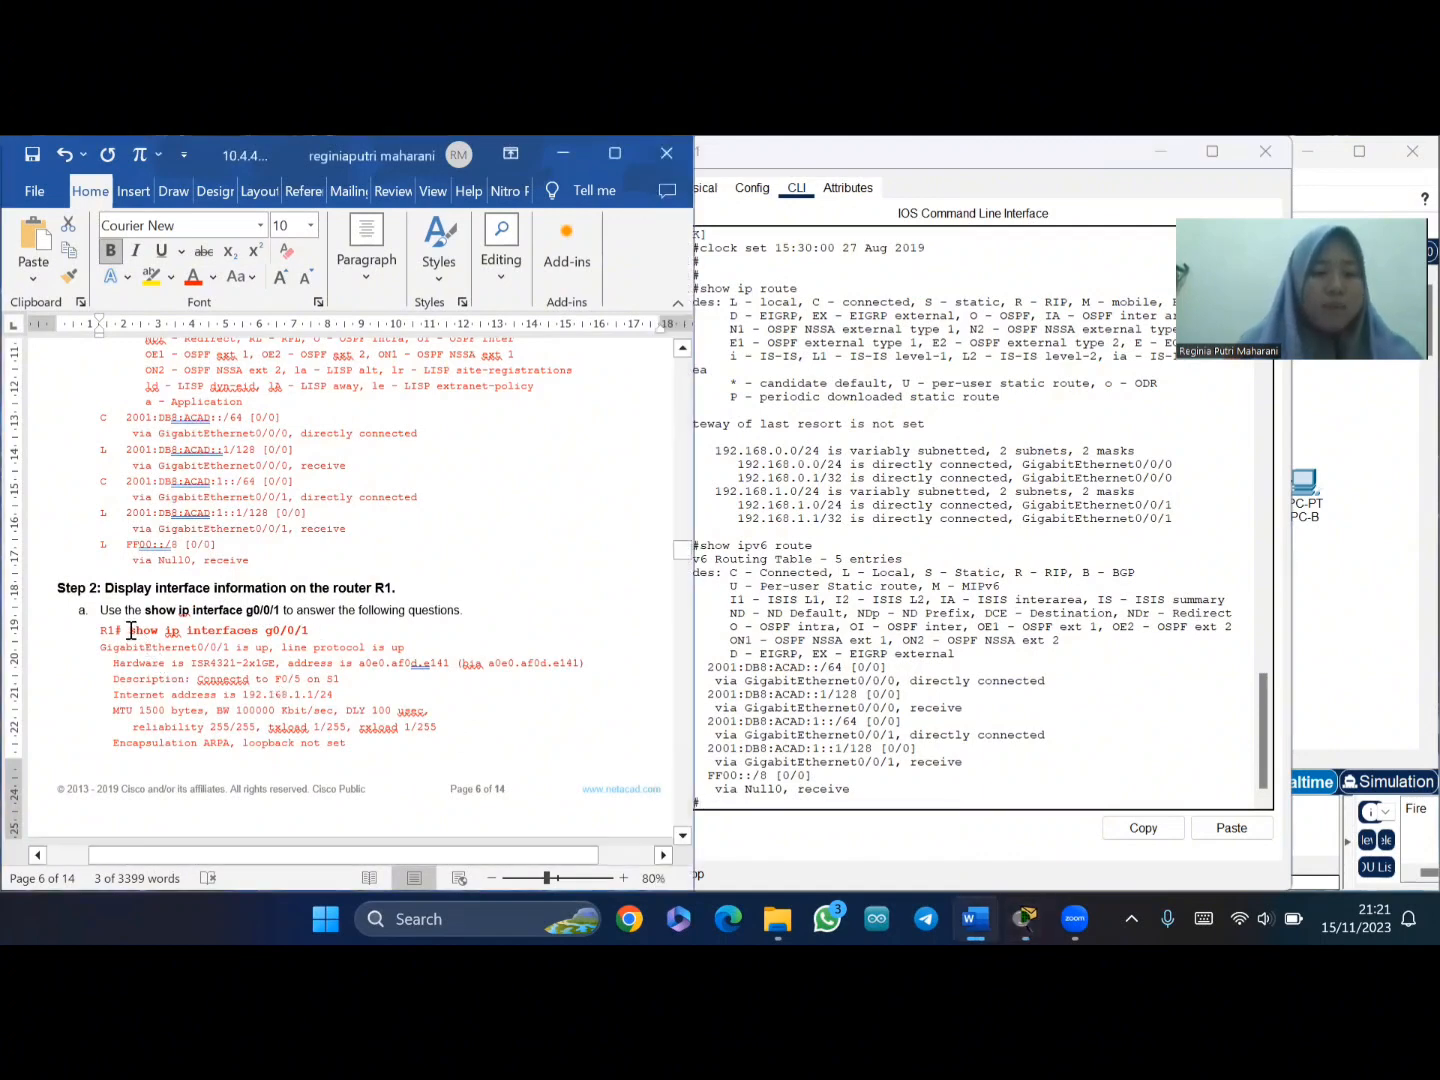
drag(128, 627, 331, 637)
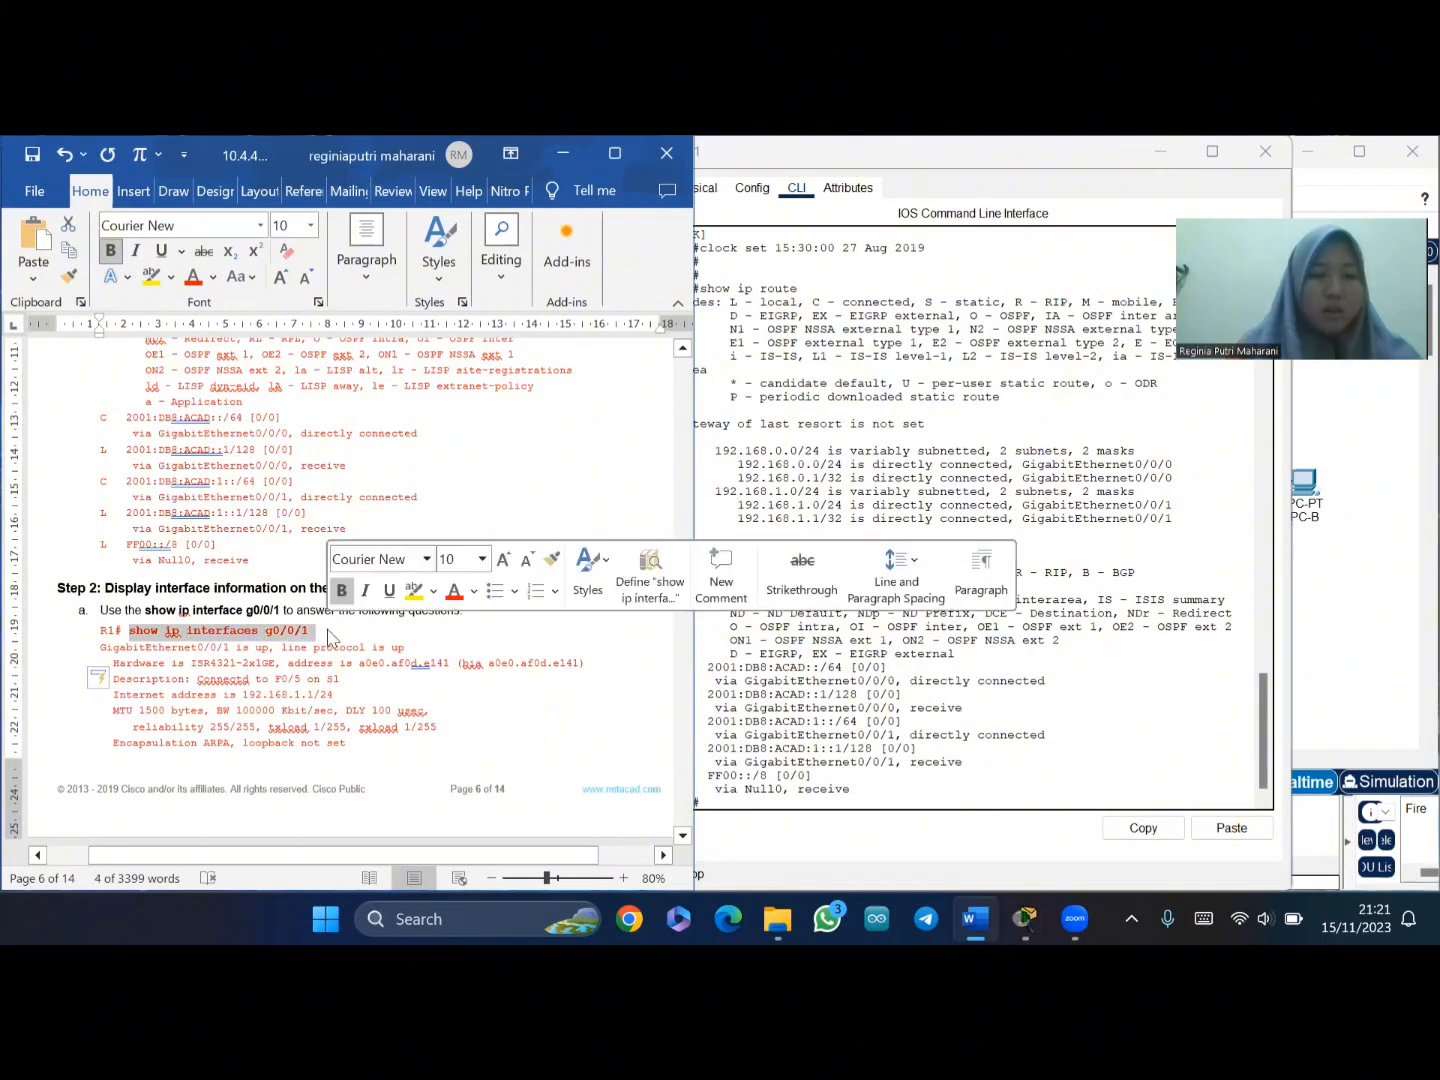
key(ctrl+c)
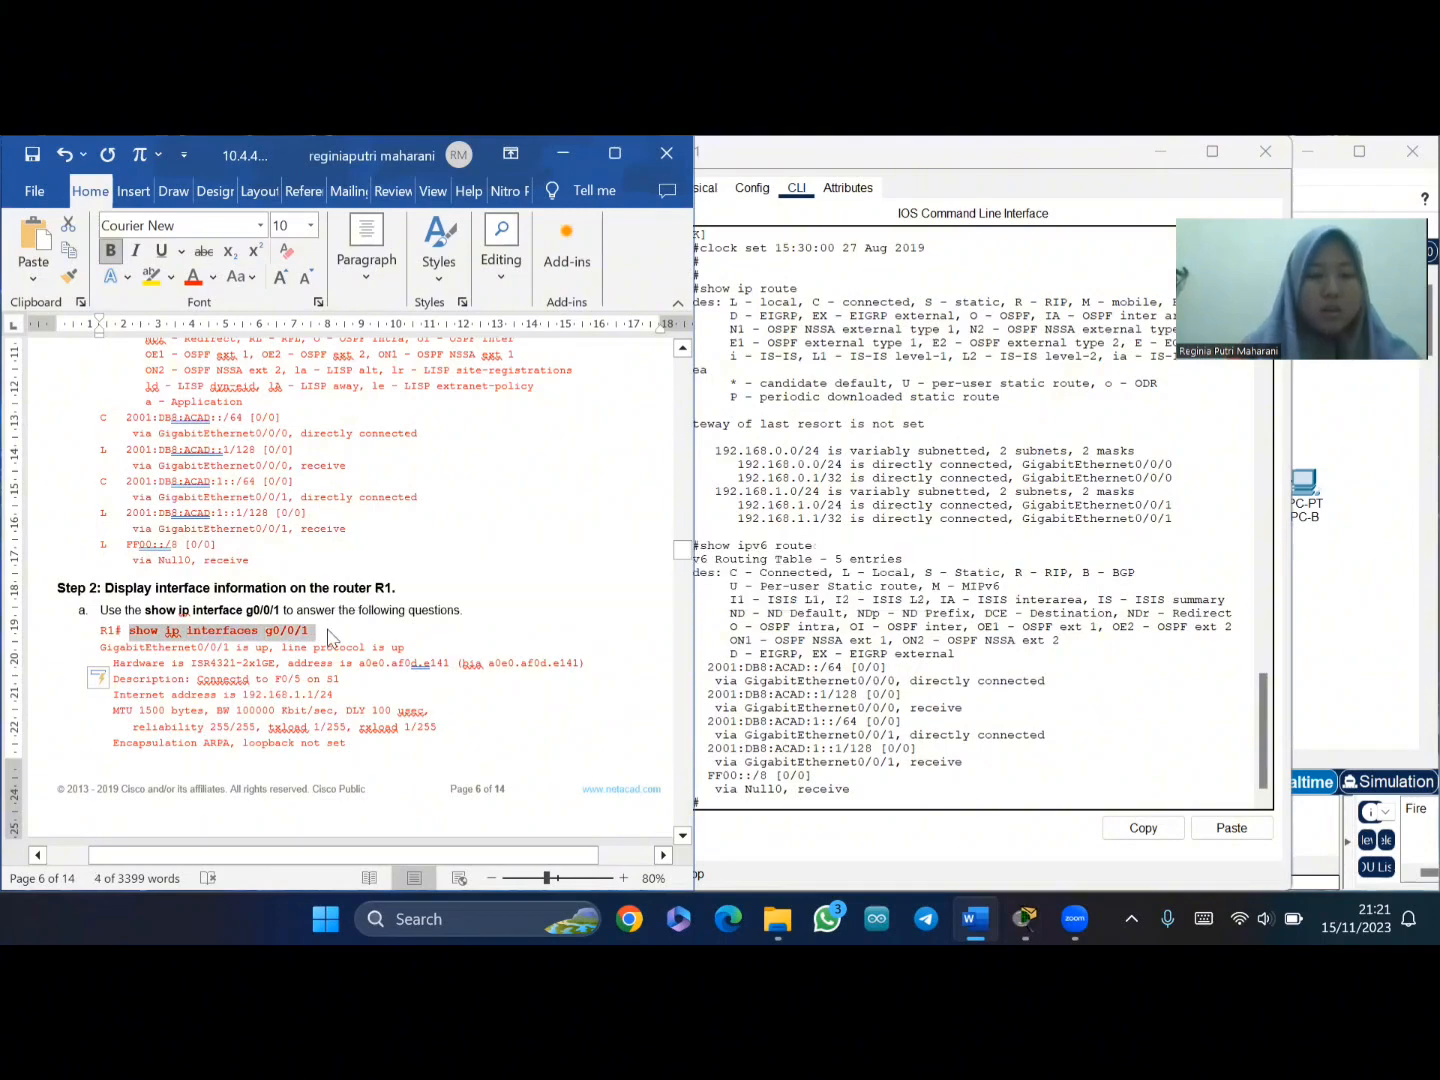
- Paste it into R1, correct it to 'show ip interface g0/0/1', and run it
click(733, 806)
right_click(733, 808)
click(765, 845)
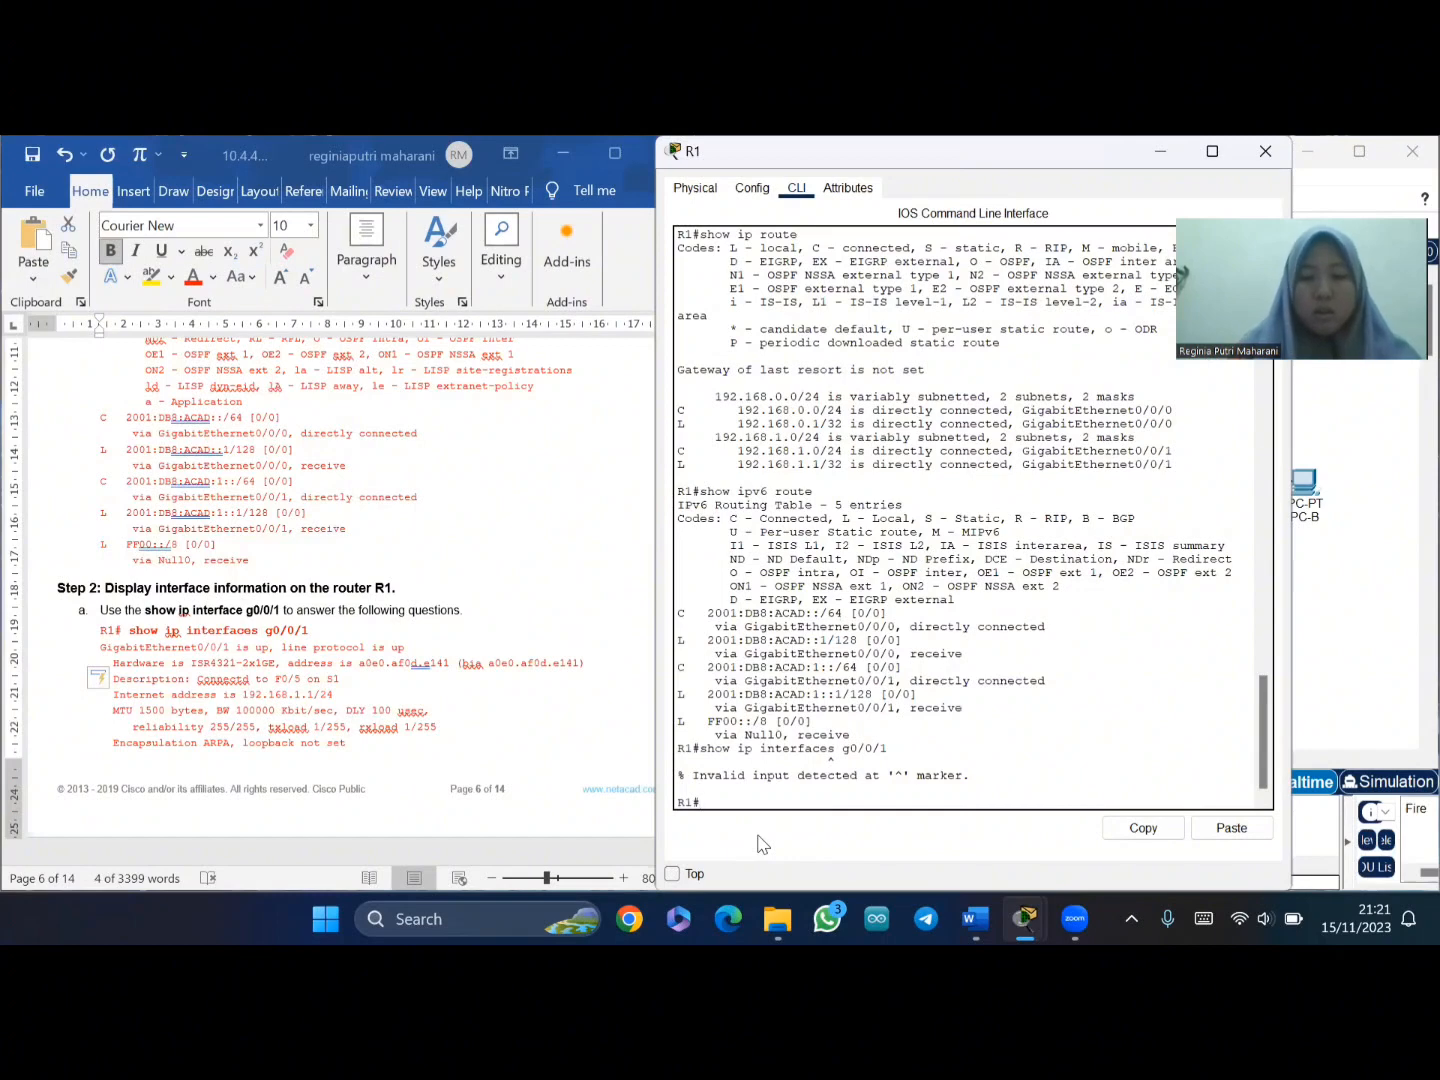
right_click(722, 802)
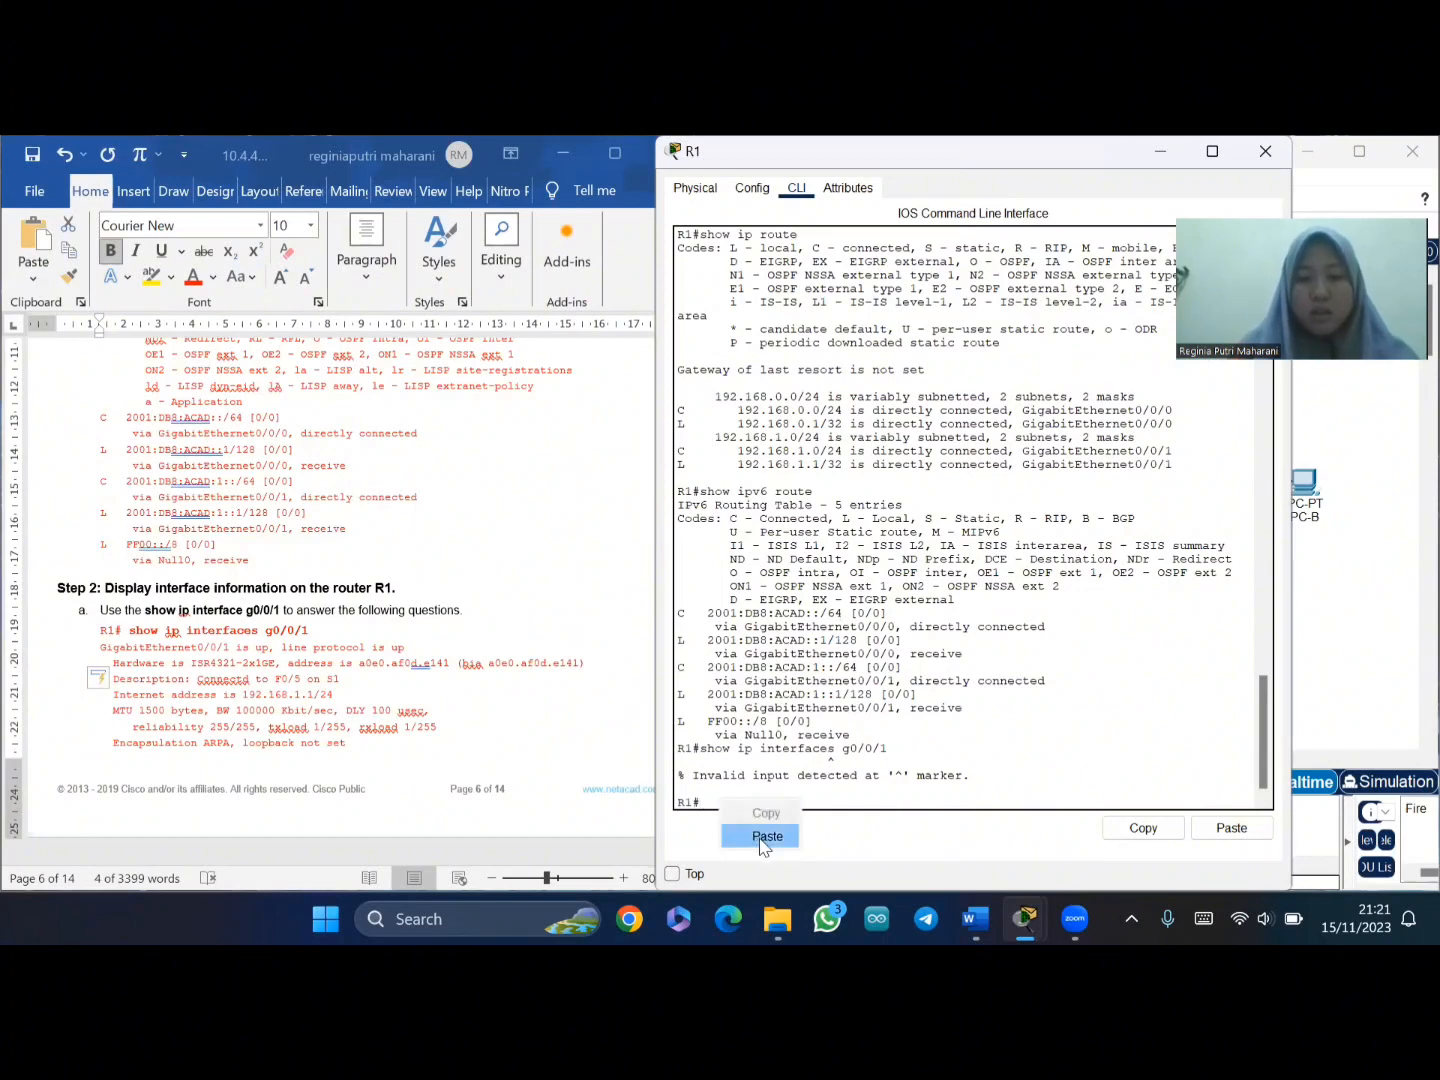
click(761, 838)
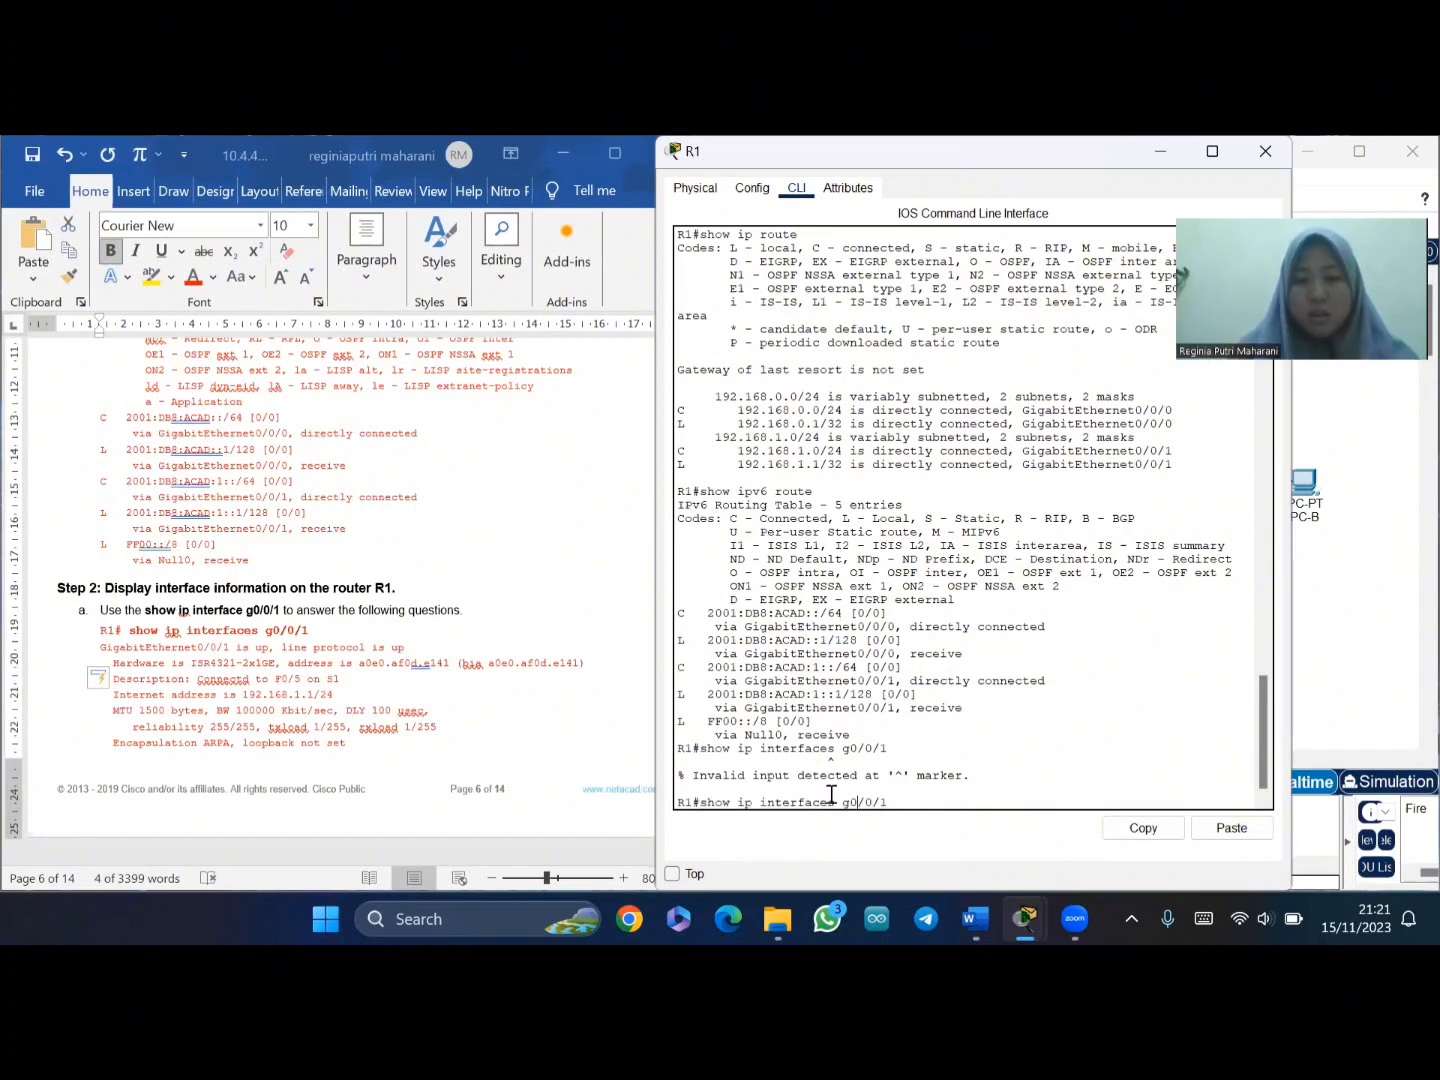
text(\)
key(BackSpace)
key(BackSpace)
key(Return)
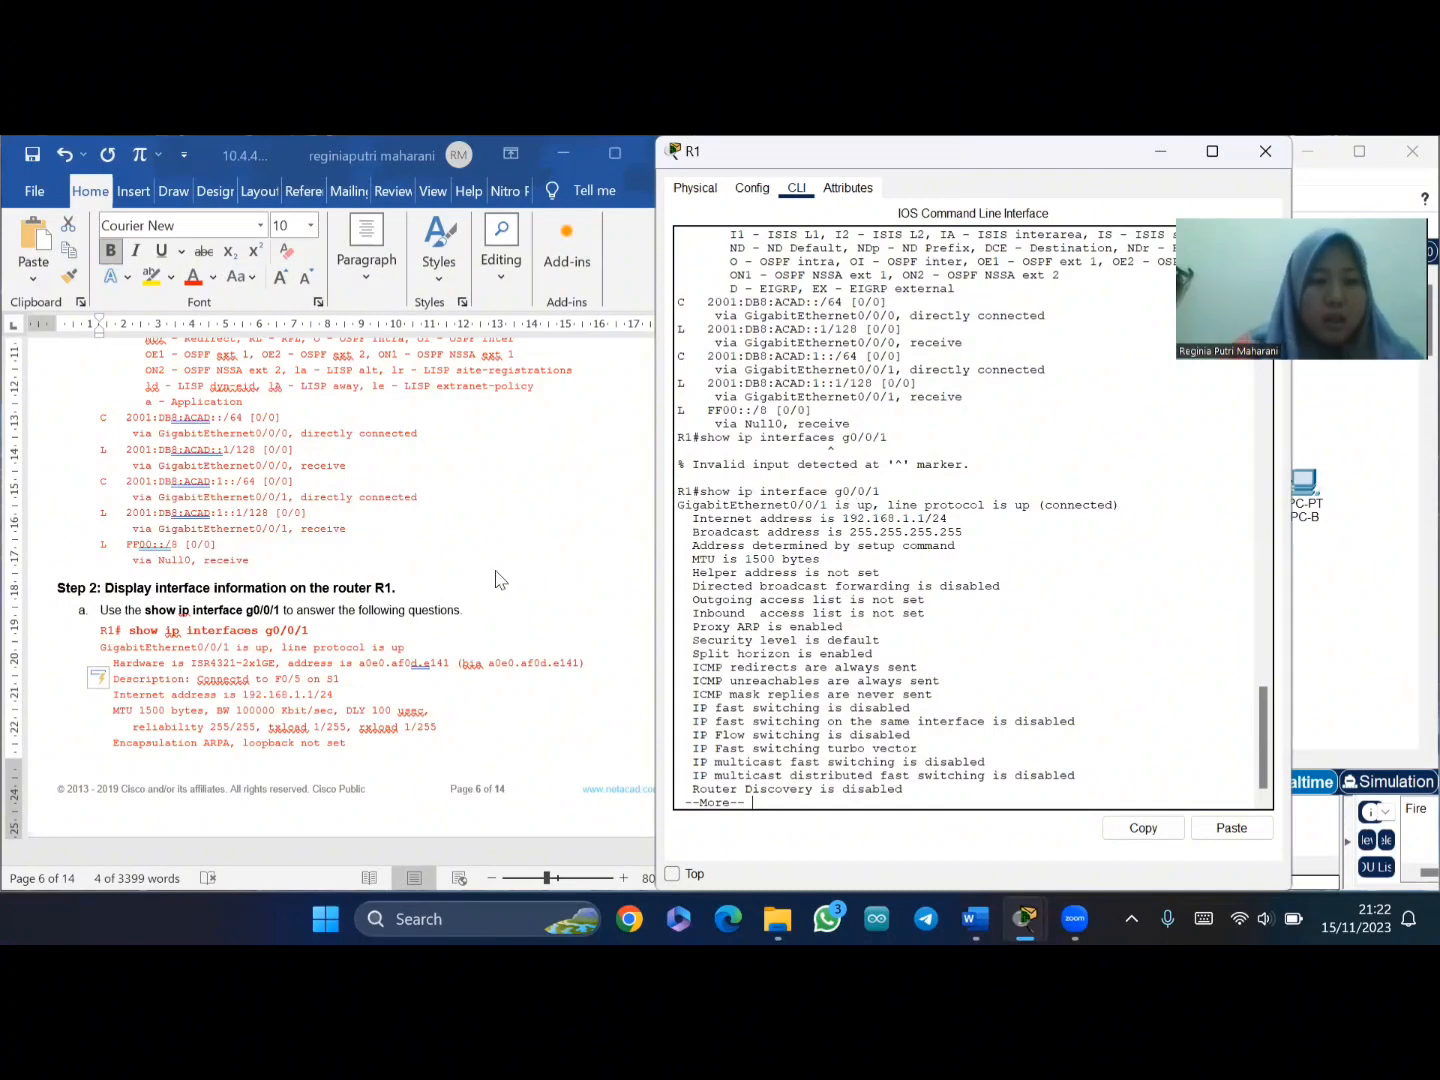
- Compare R1's g0/0/1 status, MAC and Internet address with the lab's page 7 answers
scroll(453, 594, down, 2)
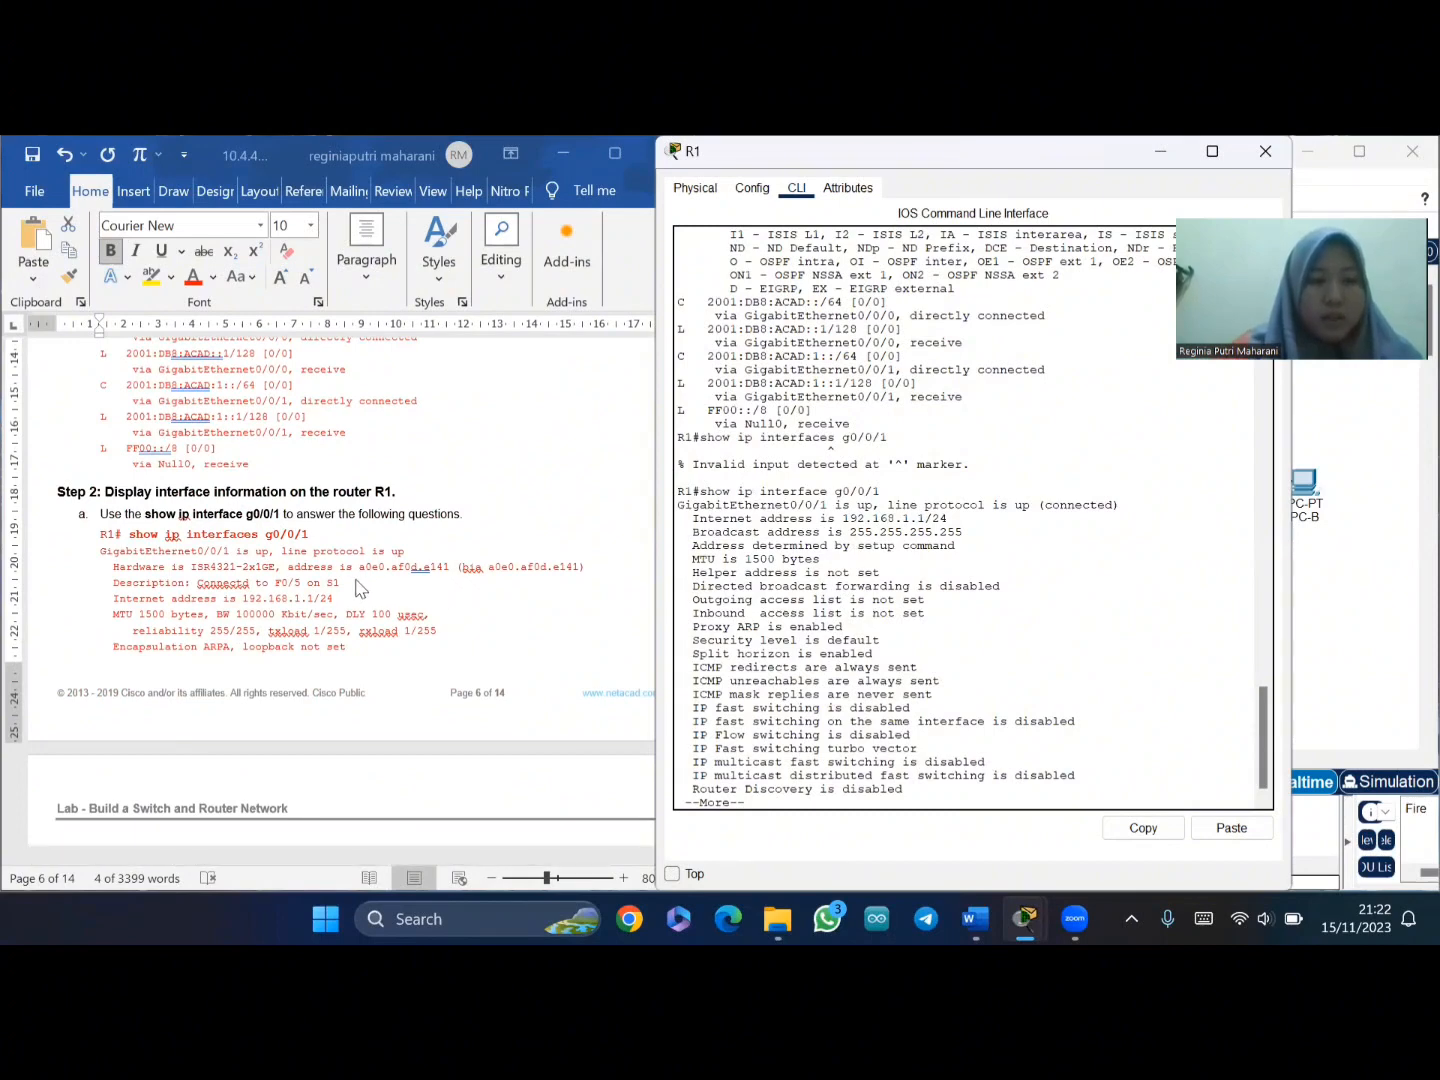
click(147, 587)
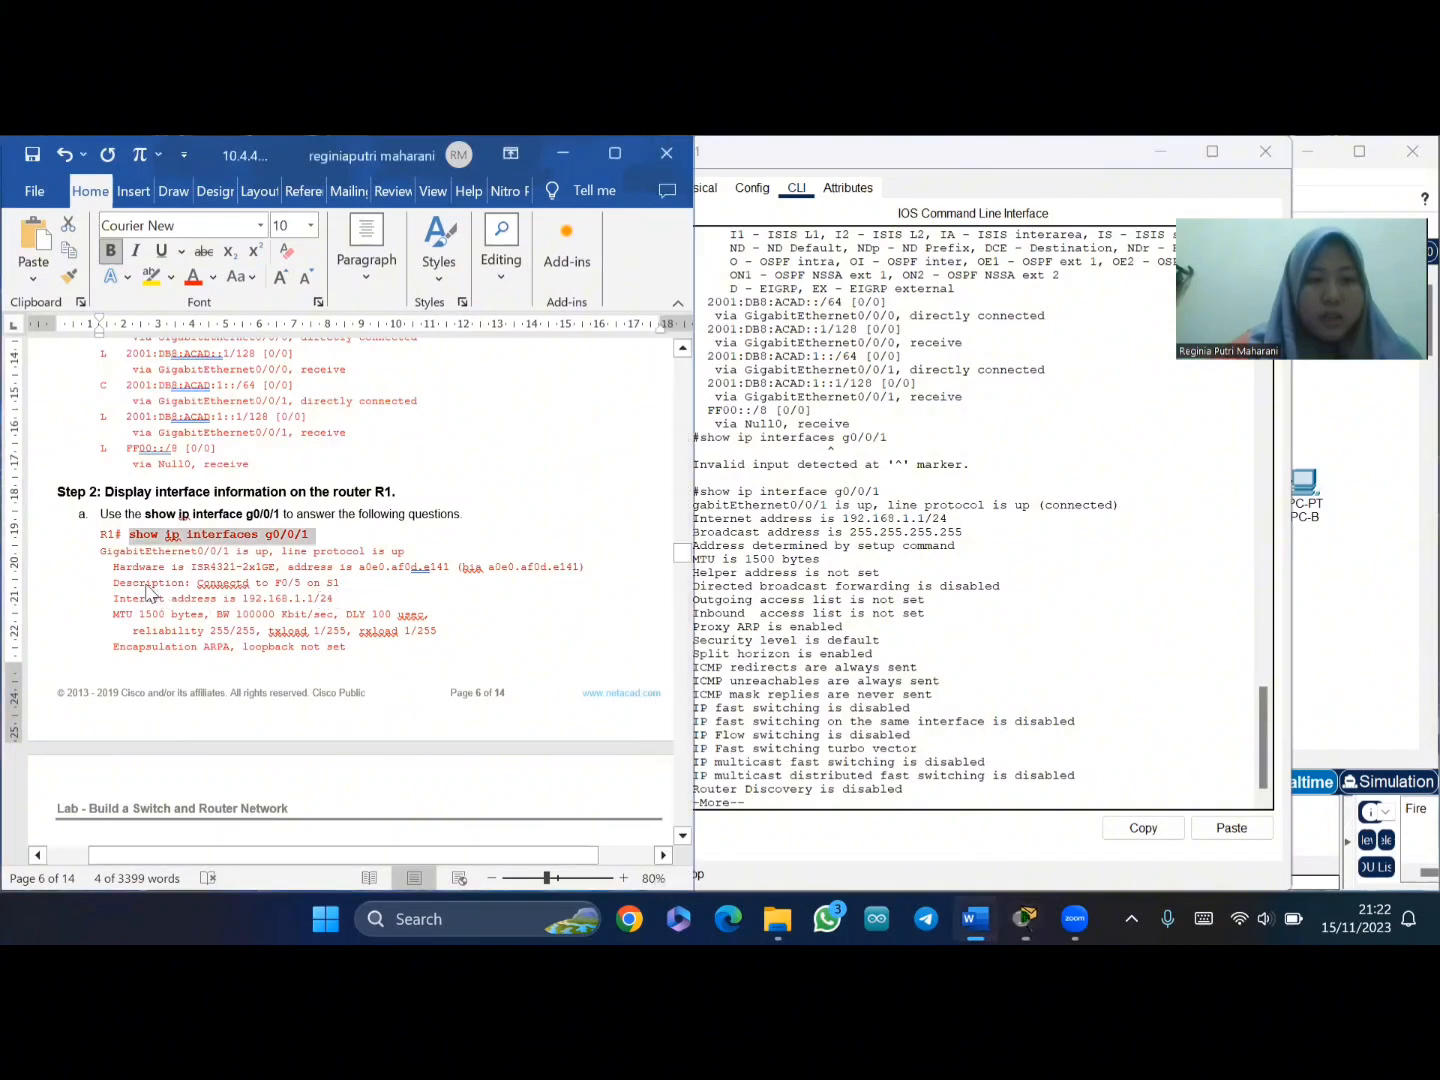
click(750, 600)
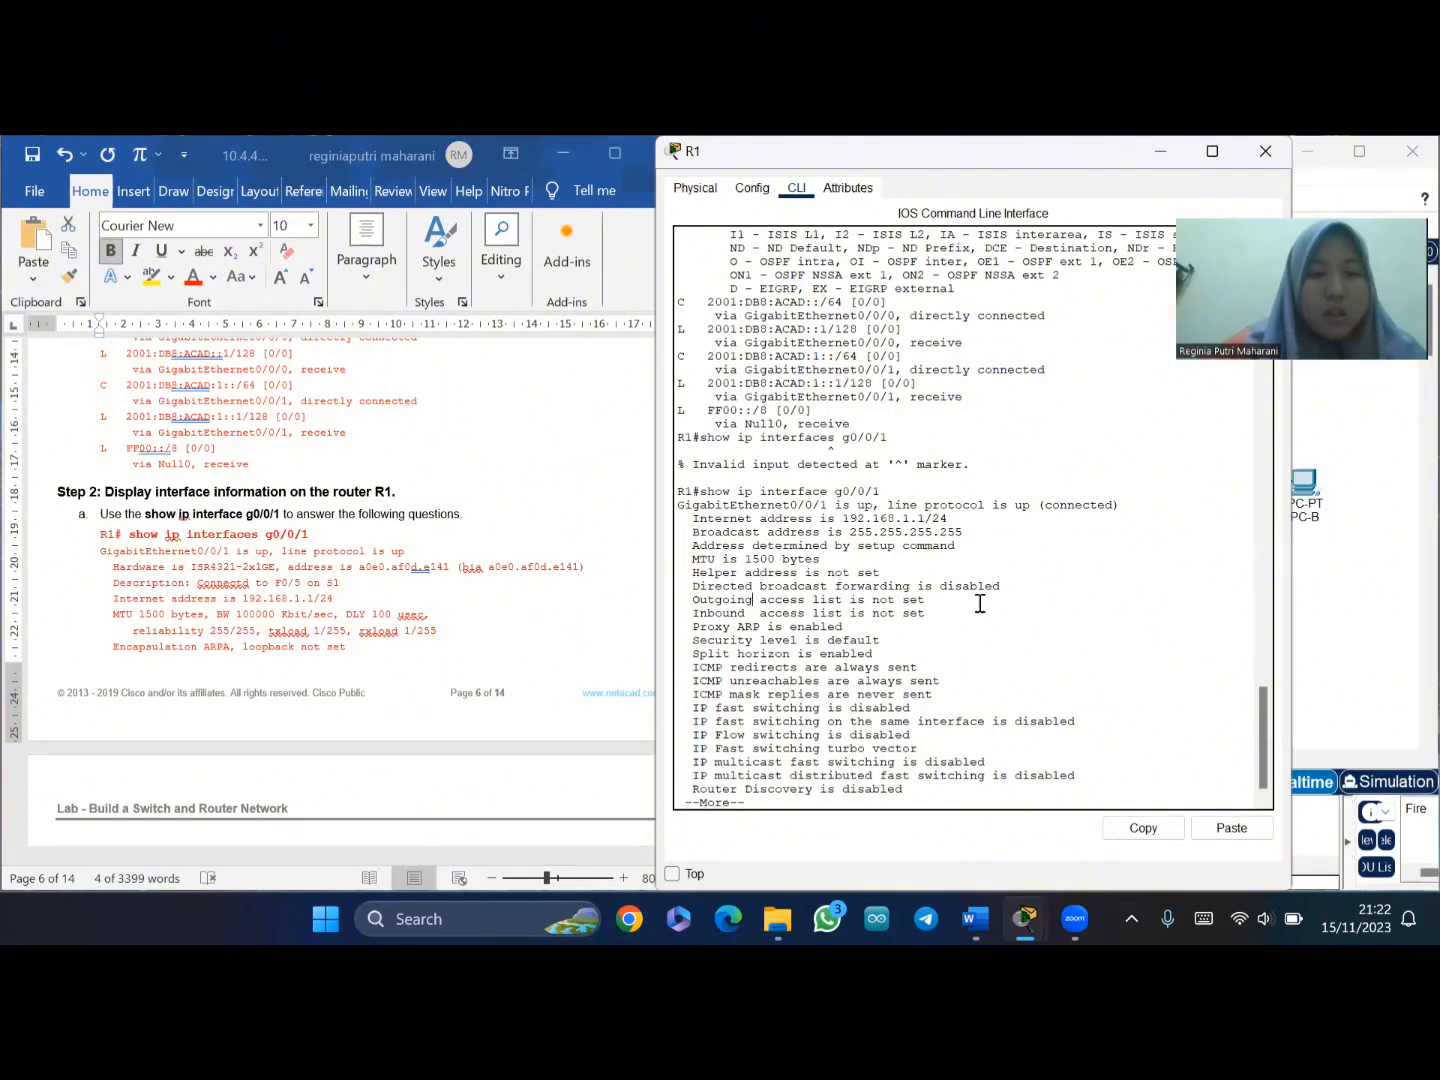
scroll(508, 588, down, 5)
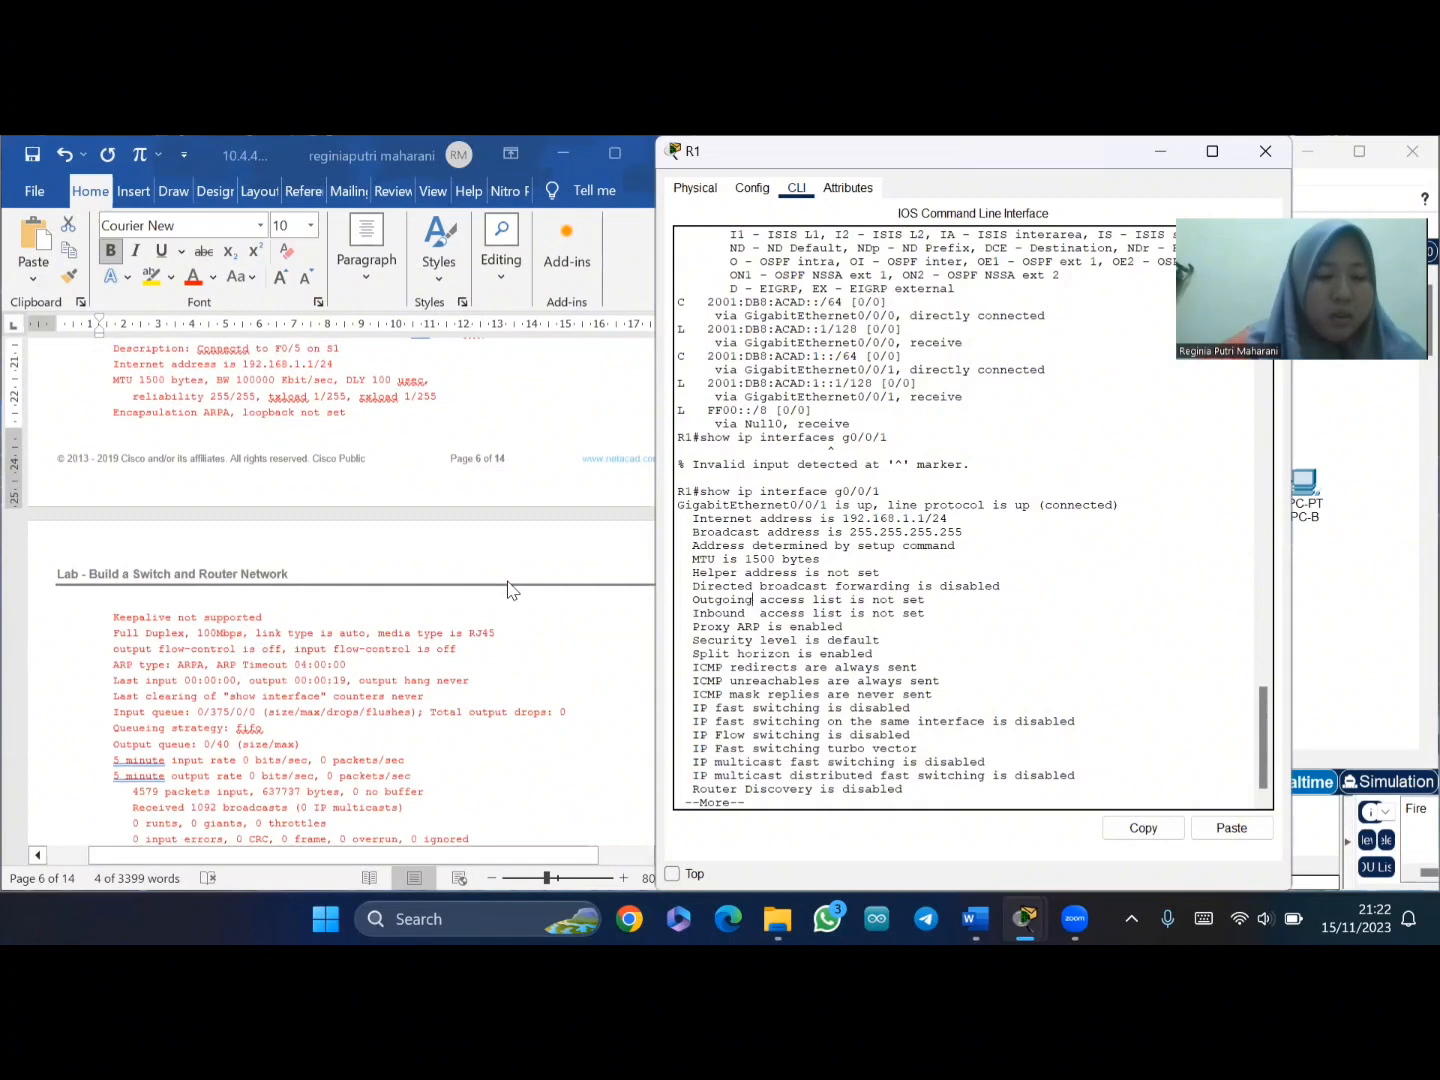
scroll(508, 588, down, 10)
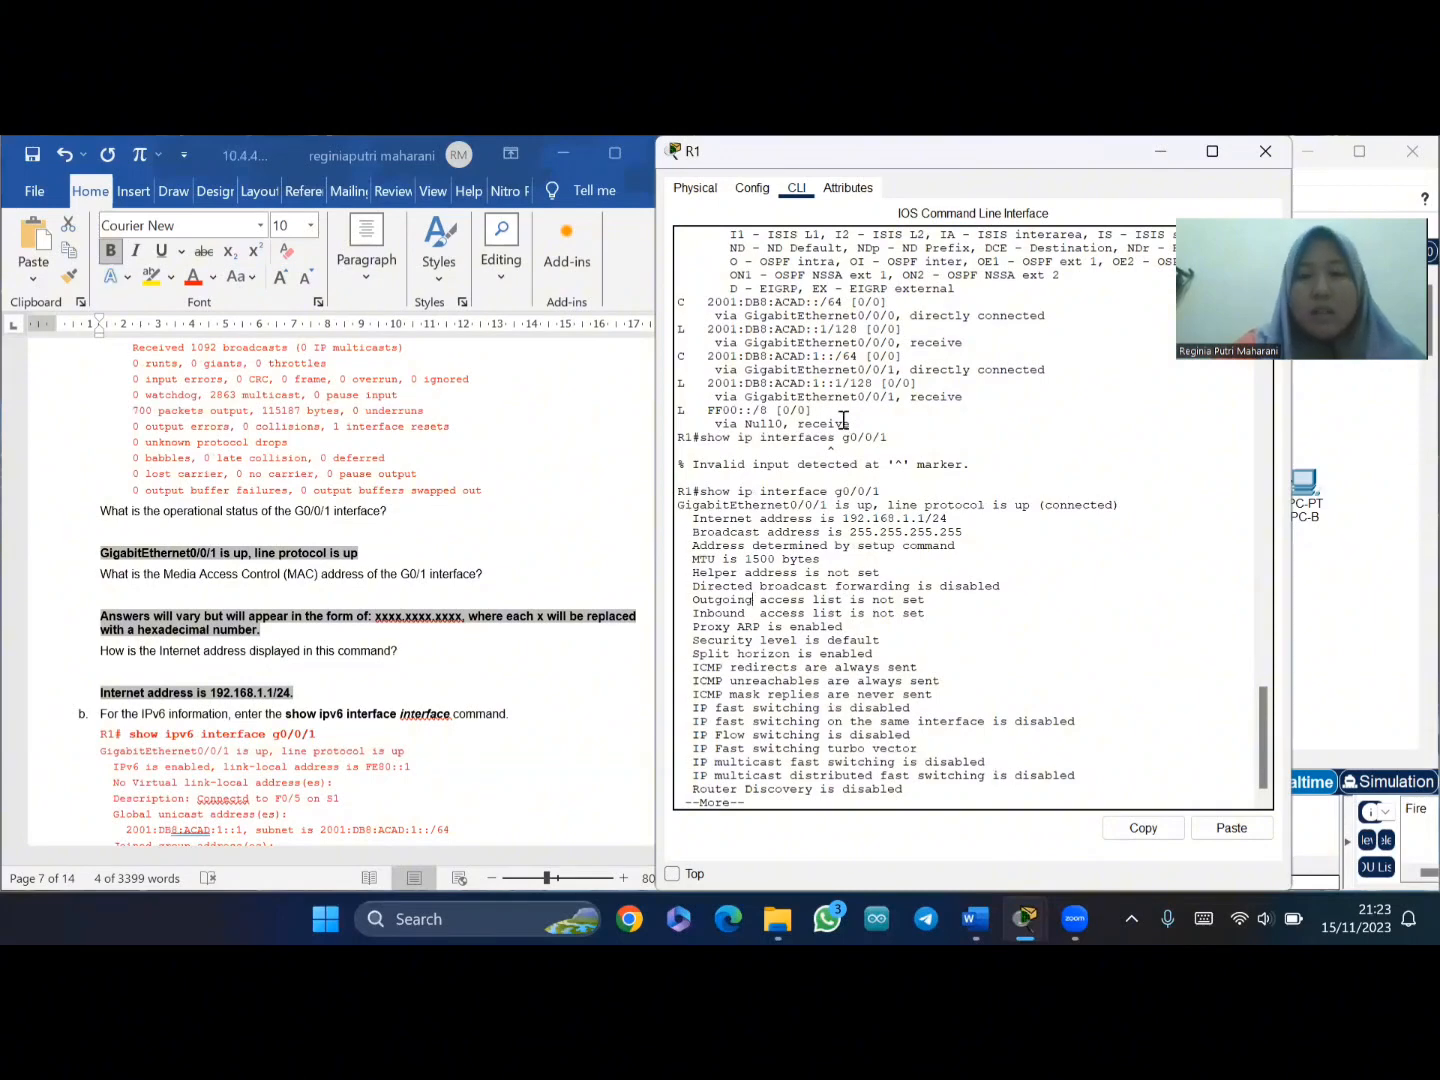
- Scroll the lab to Step 3, the summary list of router and switch interfaces
scroll(764, 505, up, 2)
scroll(764, 505, down, 2)
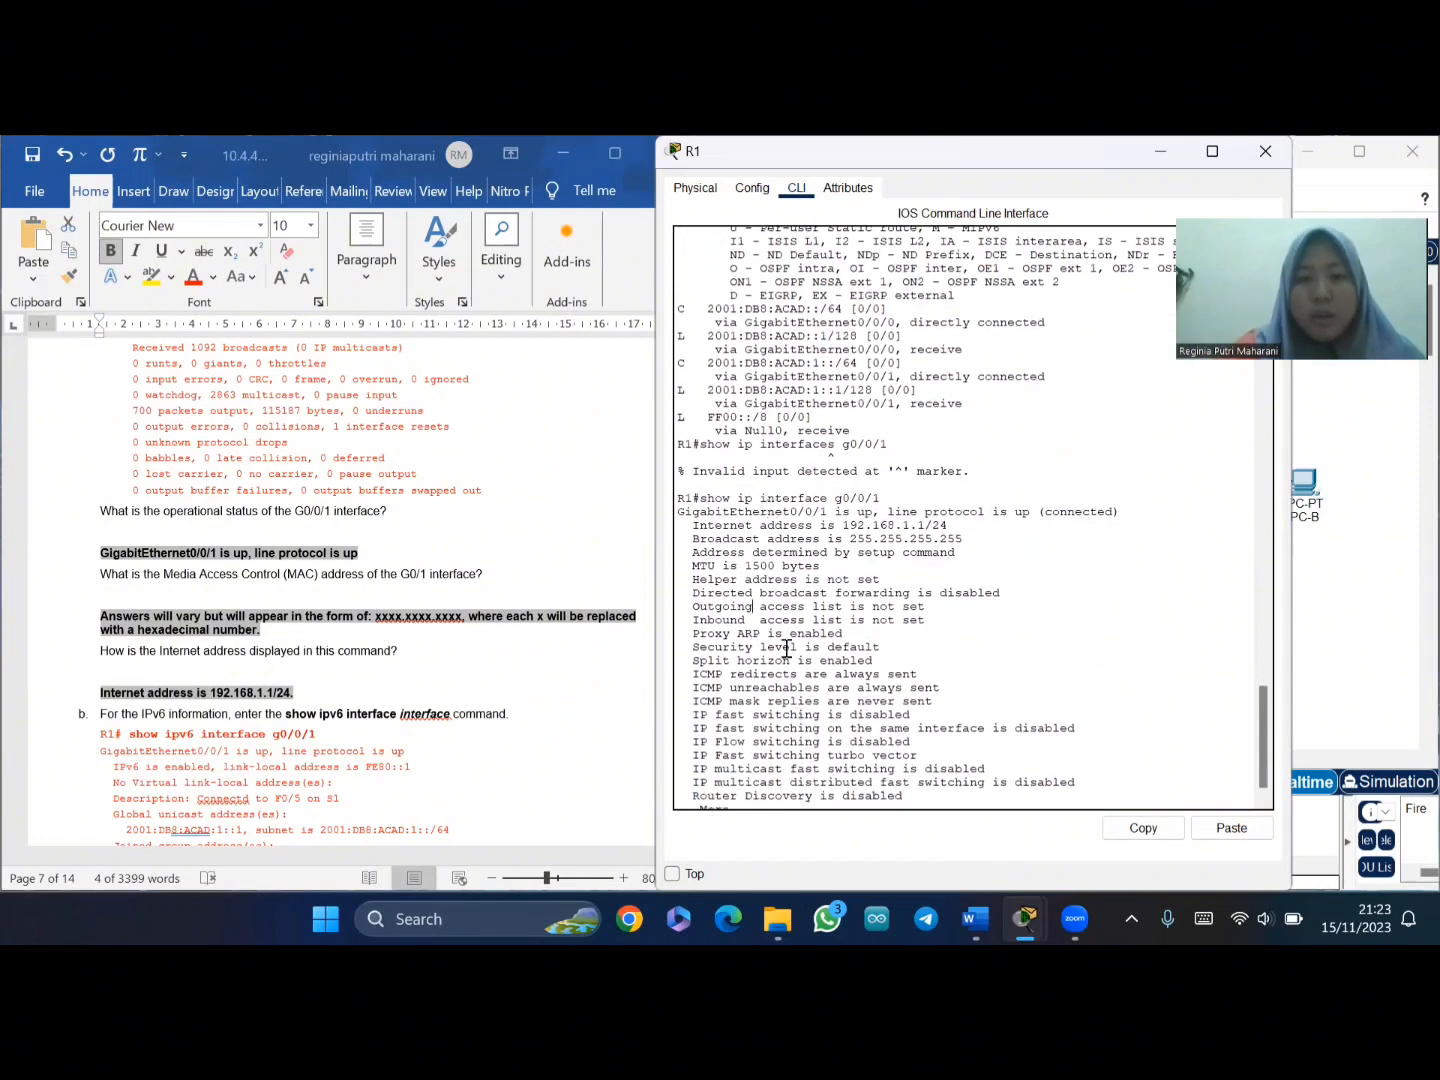
scroll(497, 530, down, 3)
scroll(497, 530, down, 1)
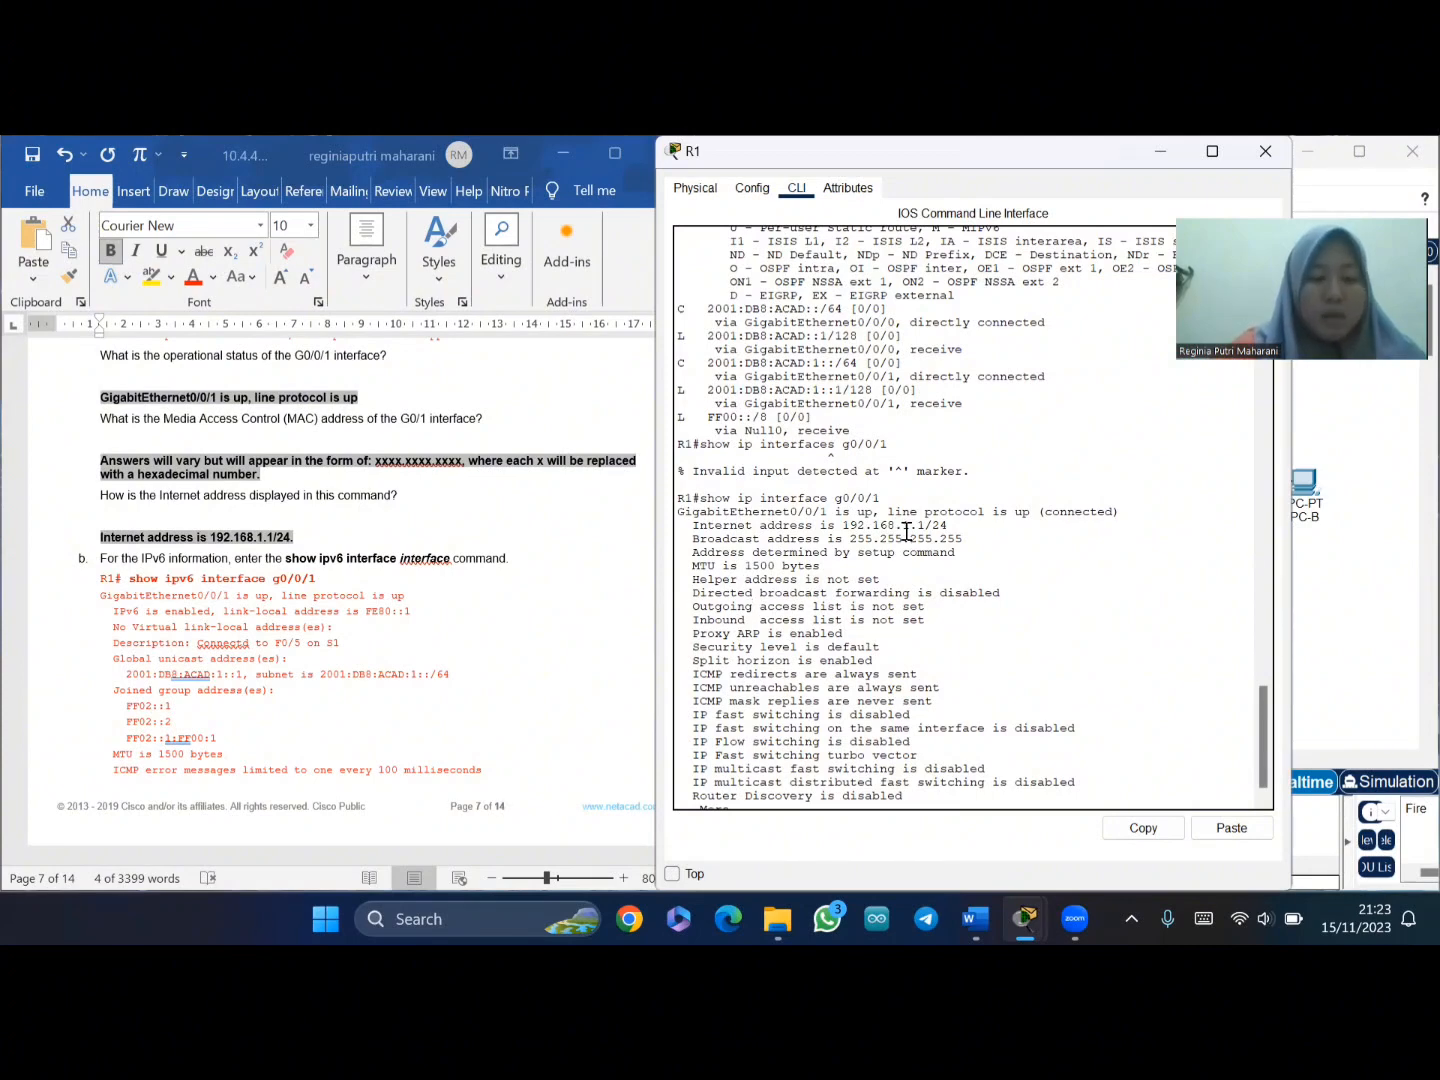
scroll(421, 546, down, 3)
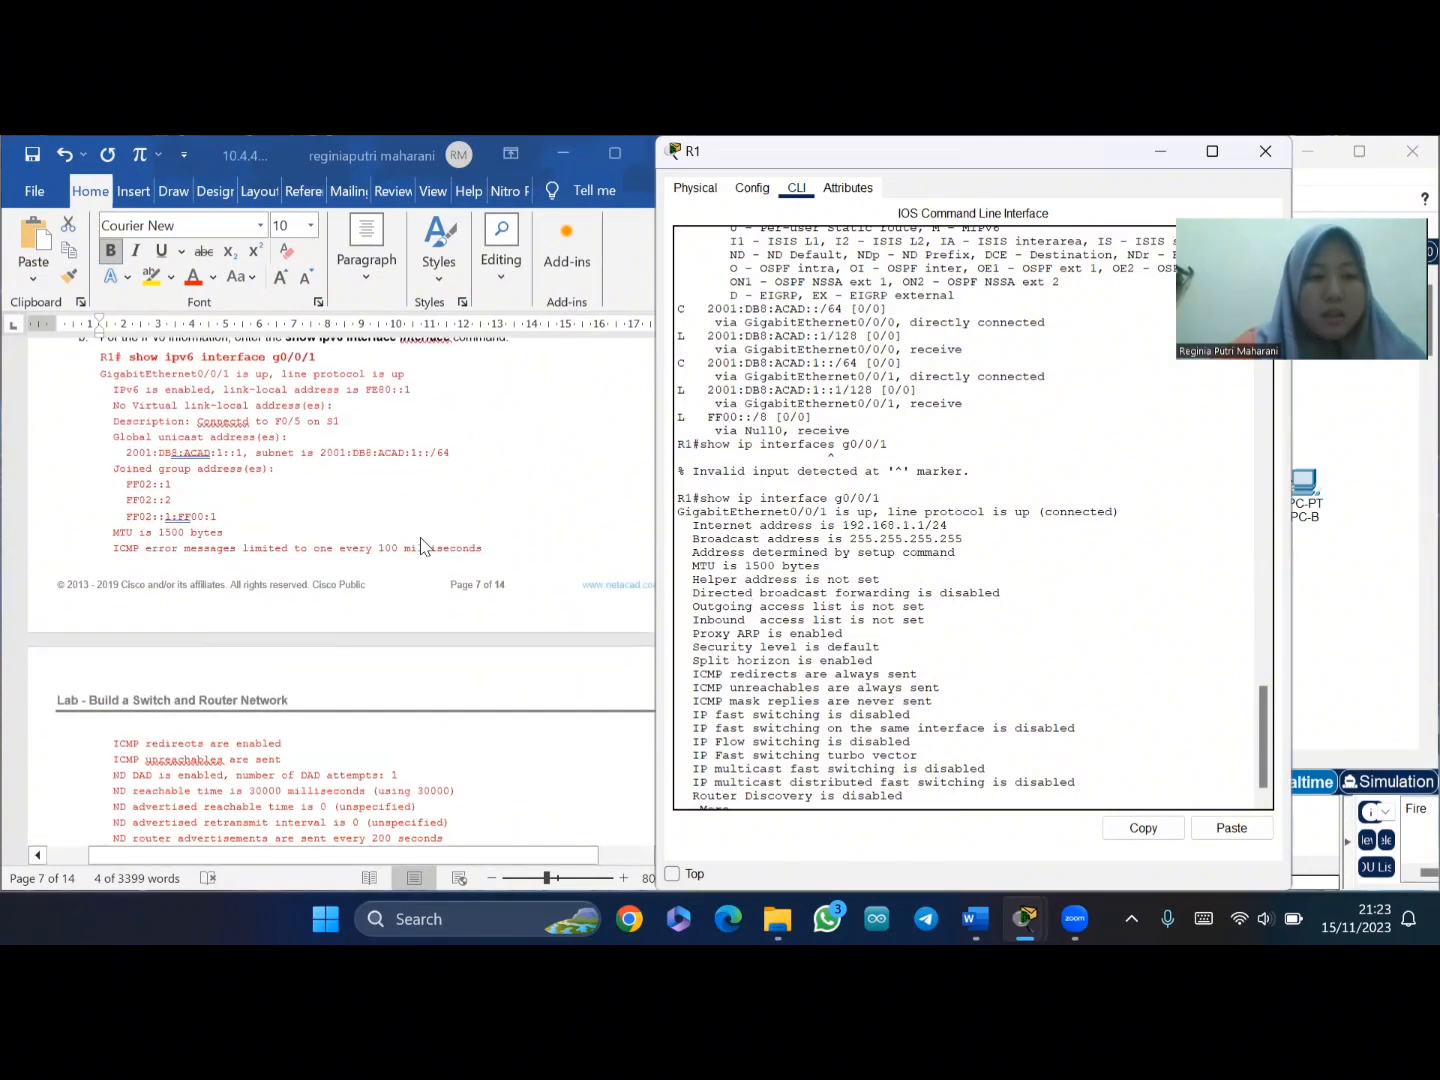
scroll(421, 546, down, 5)
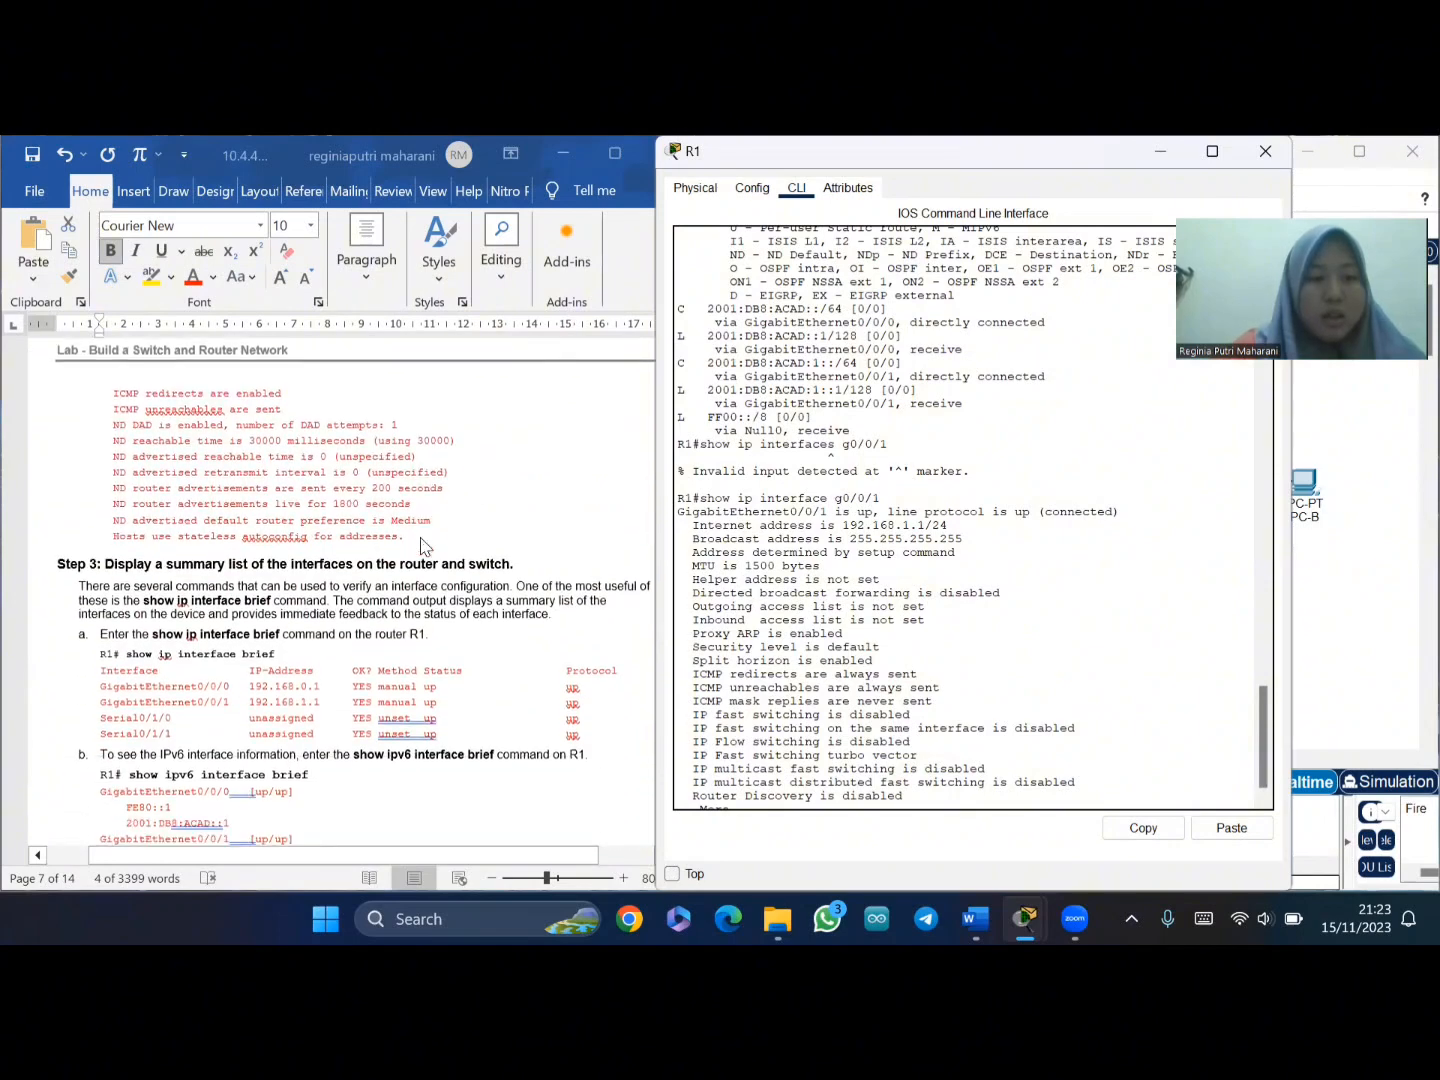
scroll(421, 546, down, 1)
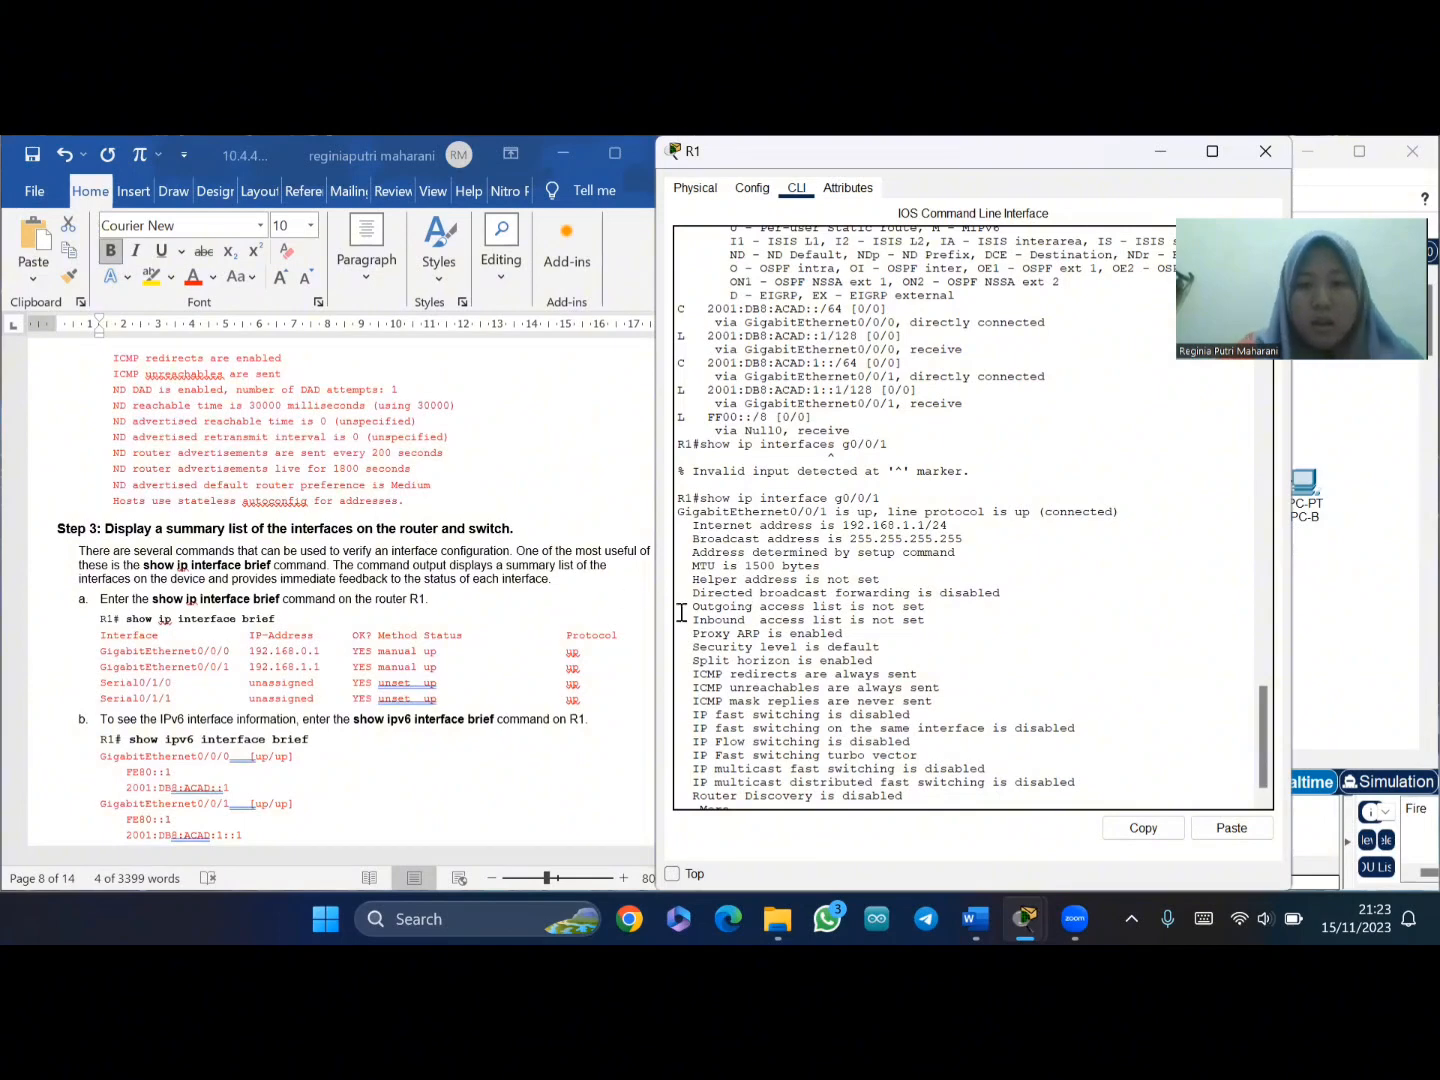
- Copy 'show ip interface brief' from the lab document and finish R1's paged --More-- output
scroll(762, 661, down, 1)
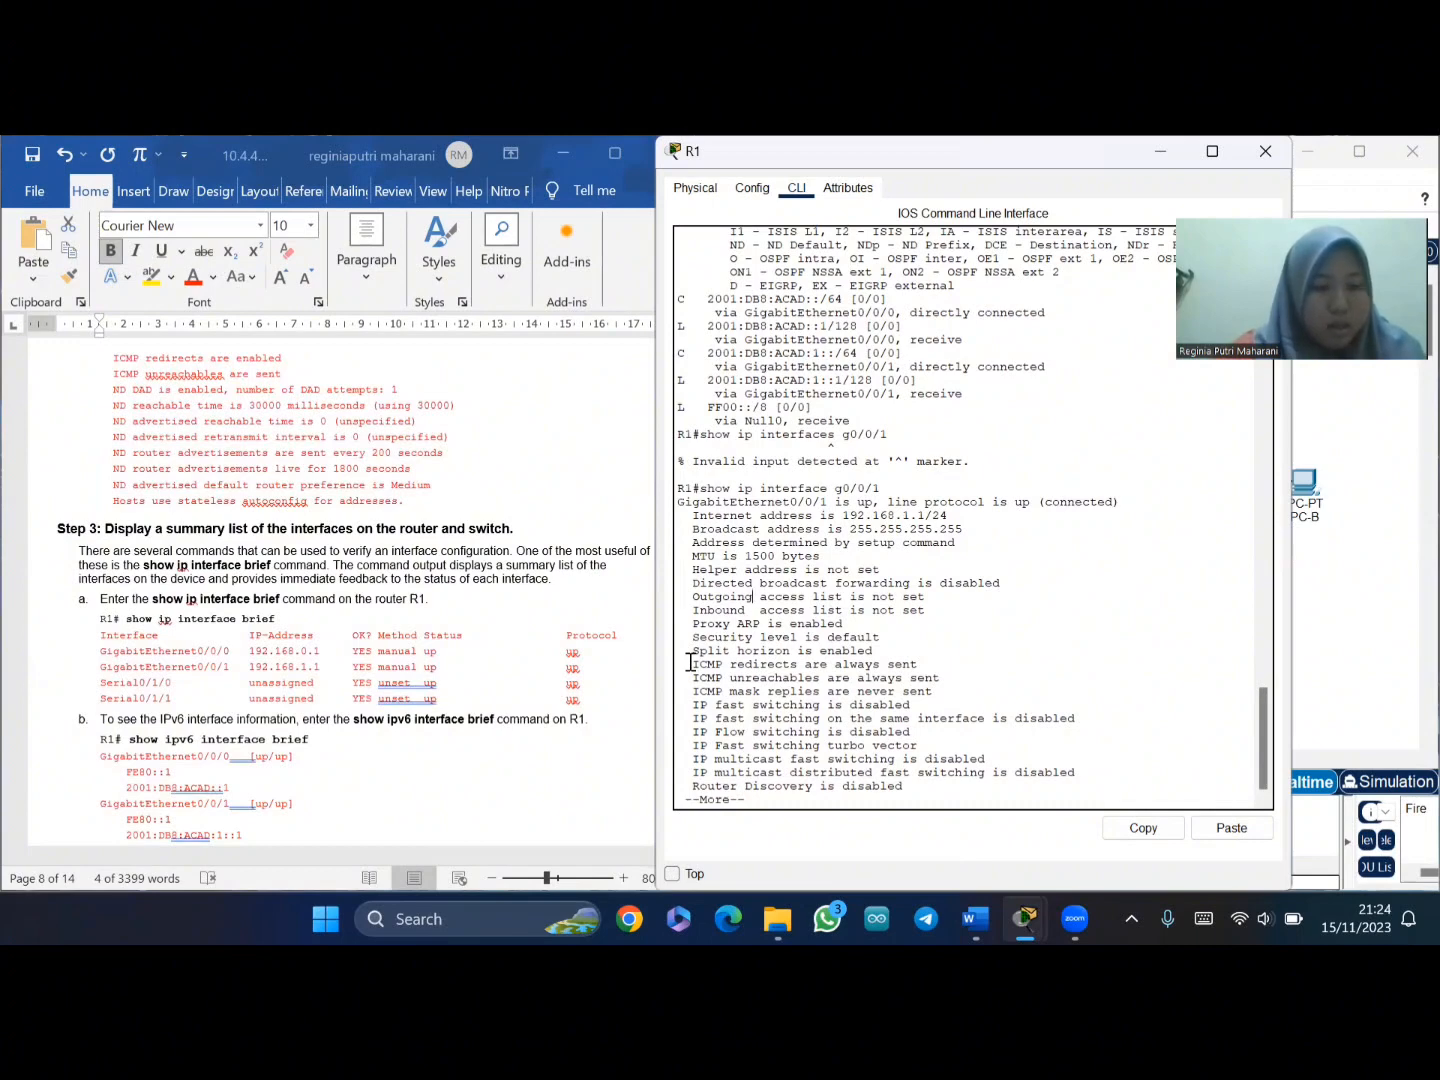
click(160, 612)
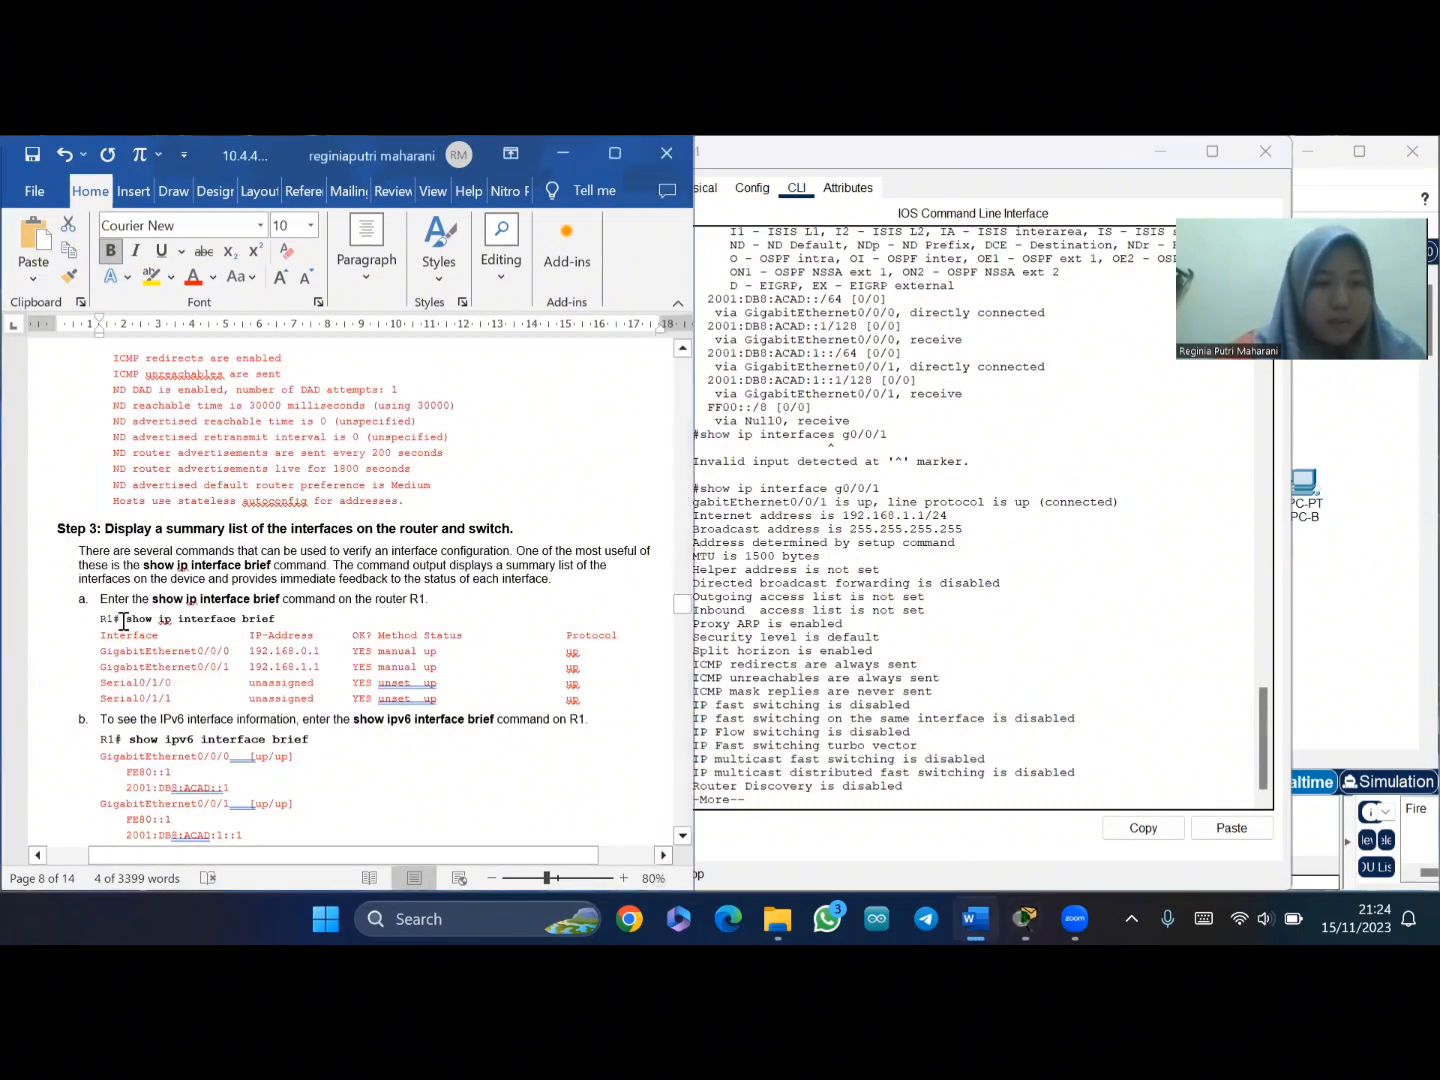
drag(126, 620, 275, 620)
key(ctrl+c)
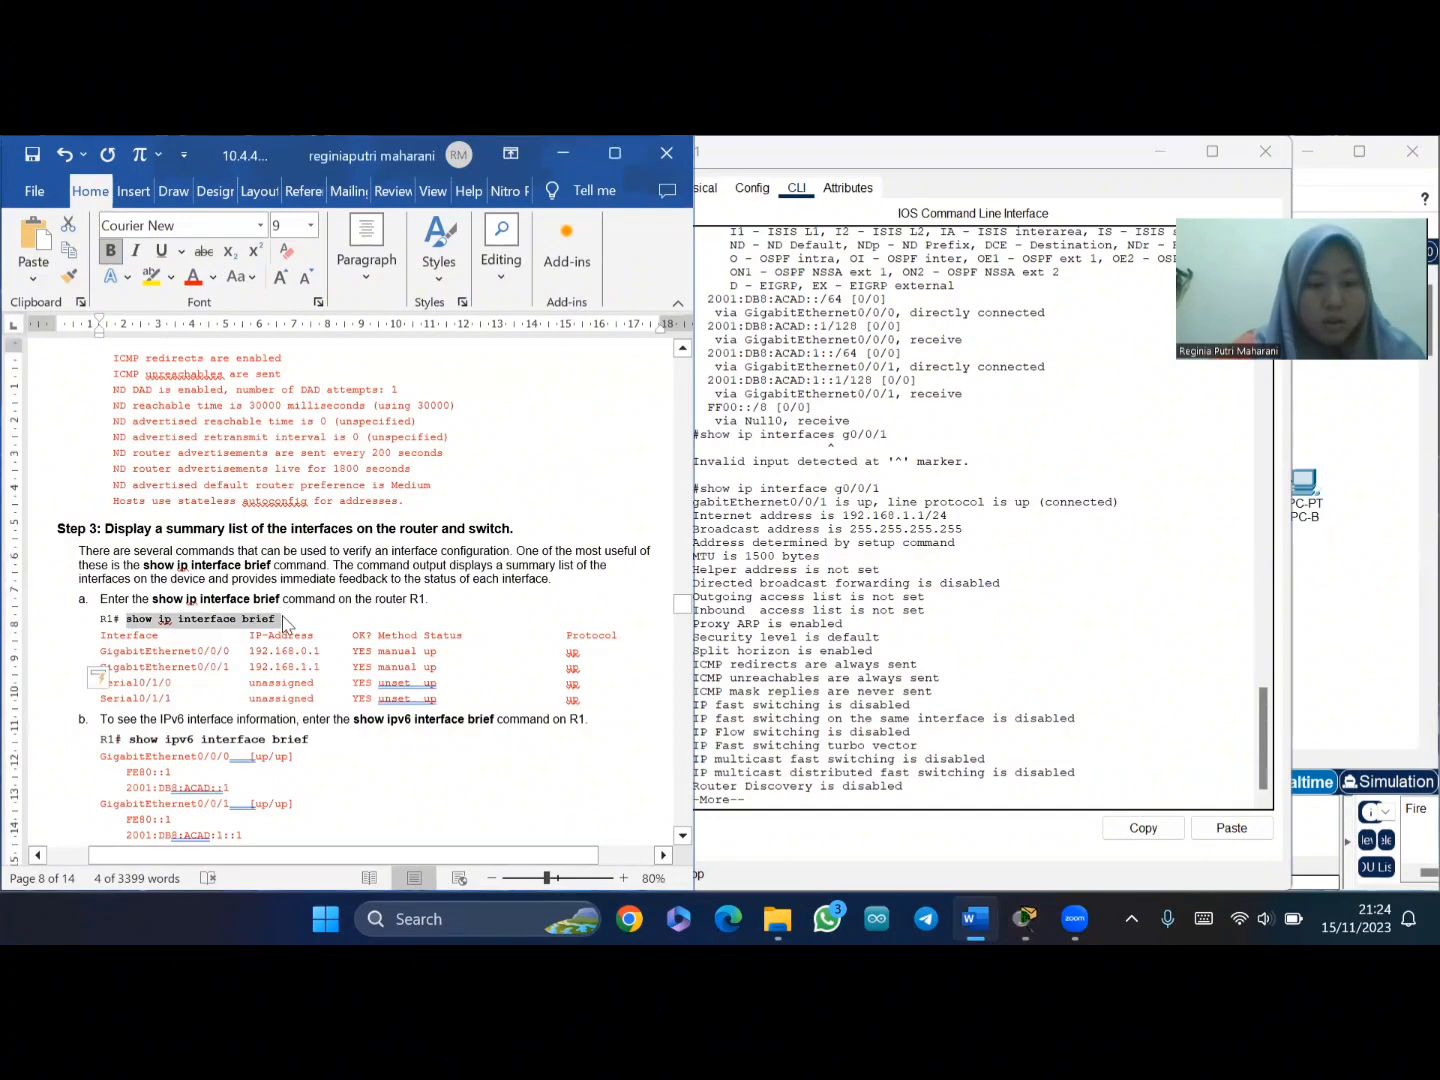
click(834, 794)
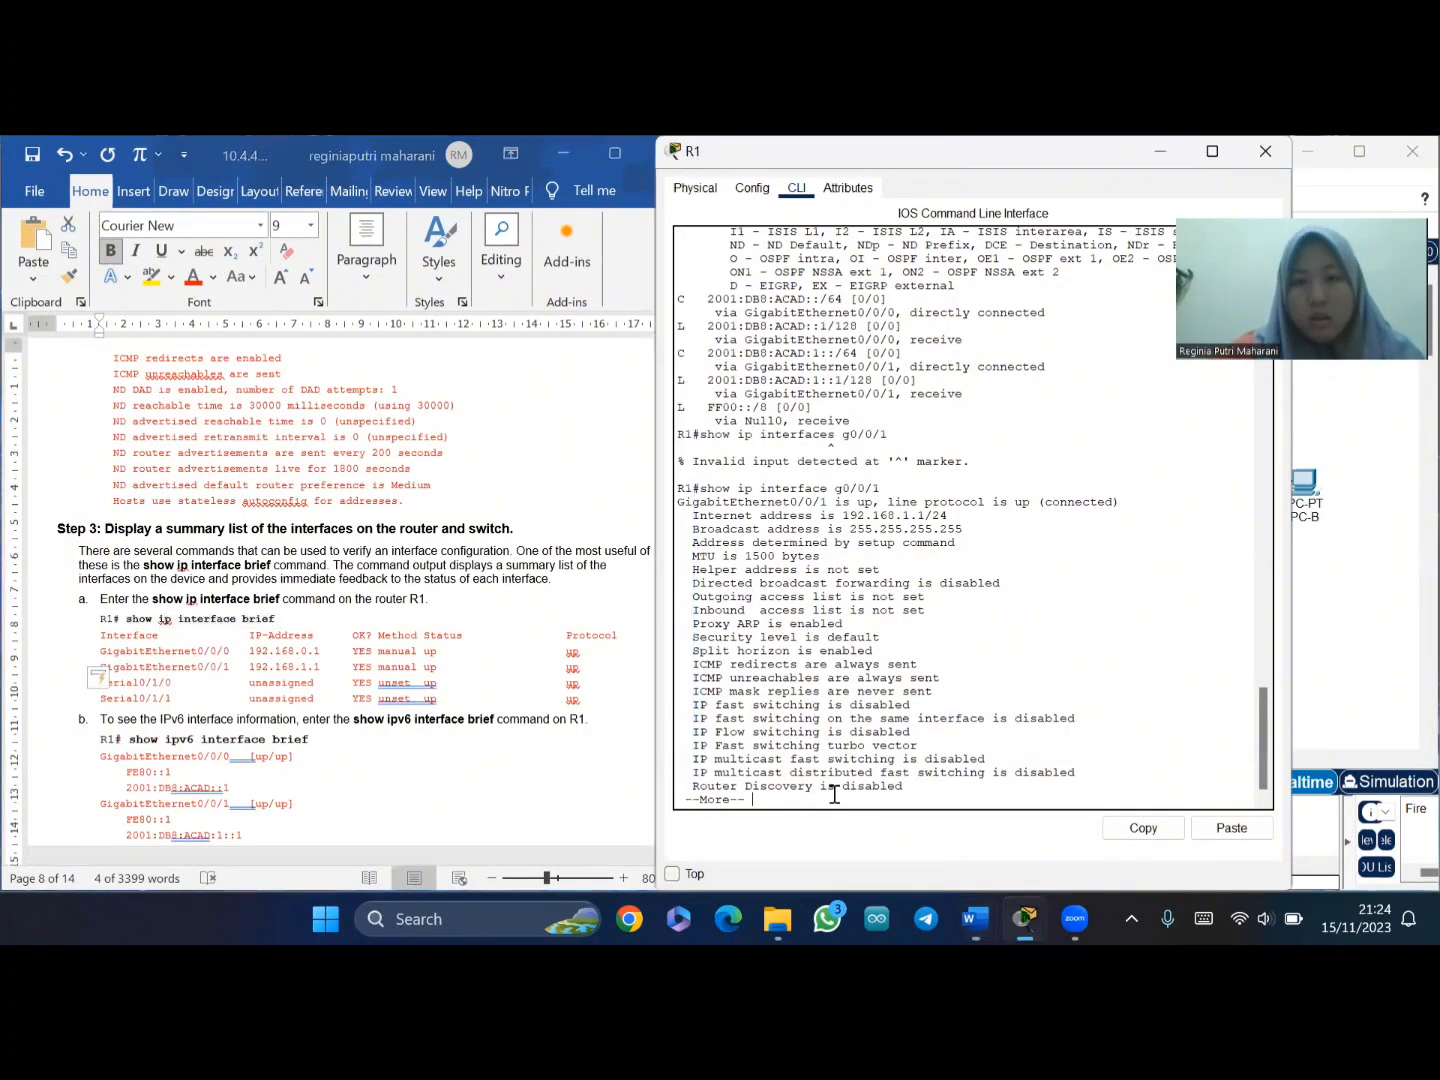
key(Return)
key(Return)
key(Return)
key(Return)
key(Return)
key(Return)
key(Return)
key(Return)
key(Return)
key(Return)
key(Return)
key(Return)
key(Return)
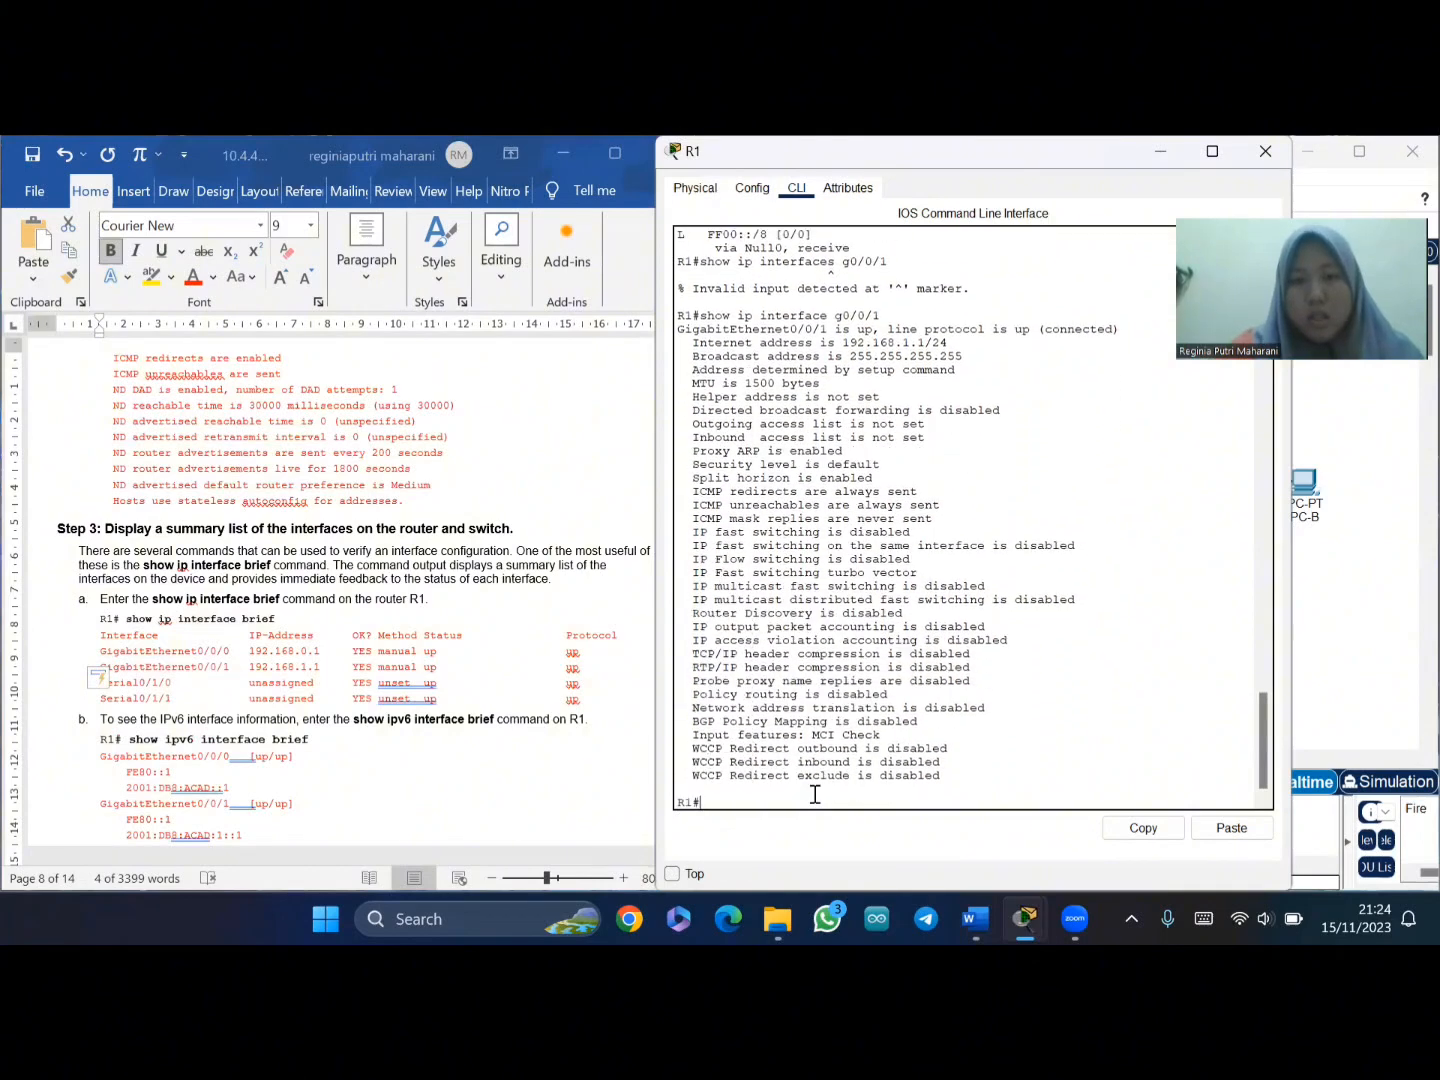
key(Return)
- Paste and run 'show ip interface brief' on R1, showing G0/0/0 192.168.0.1 and G0/0/1 192.168.1.1 up
key(Return)
right_click(815, 798)
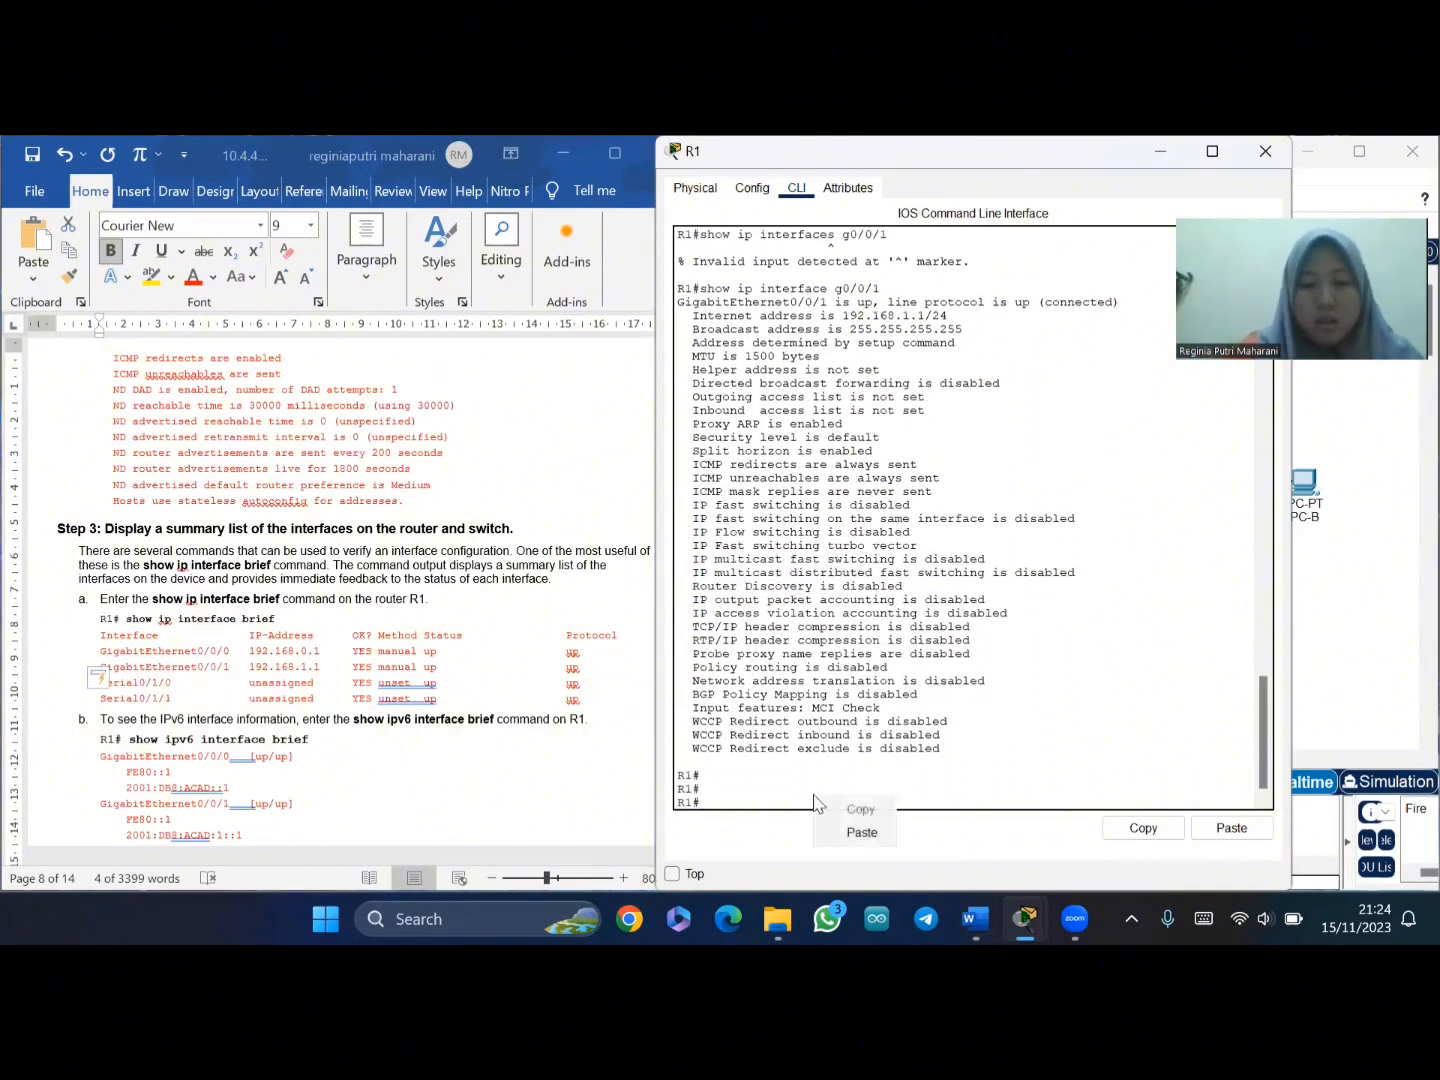
click(861, 831)
key(Return)
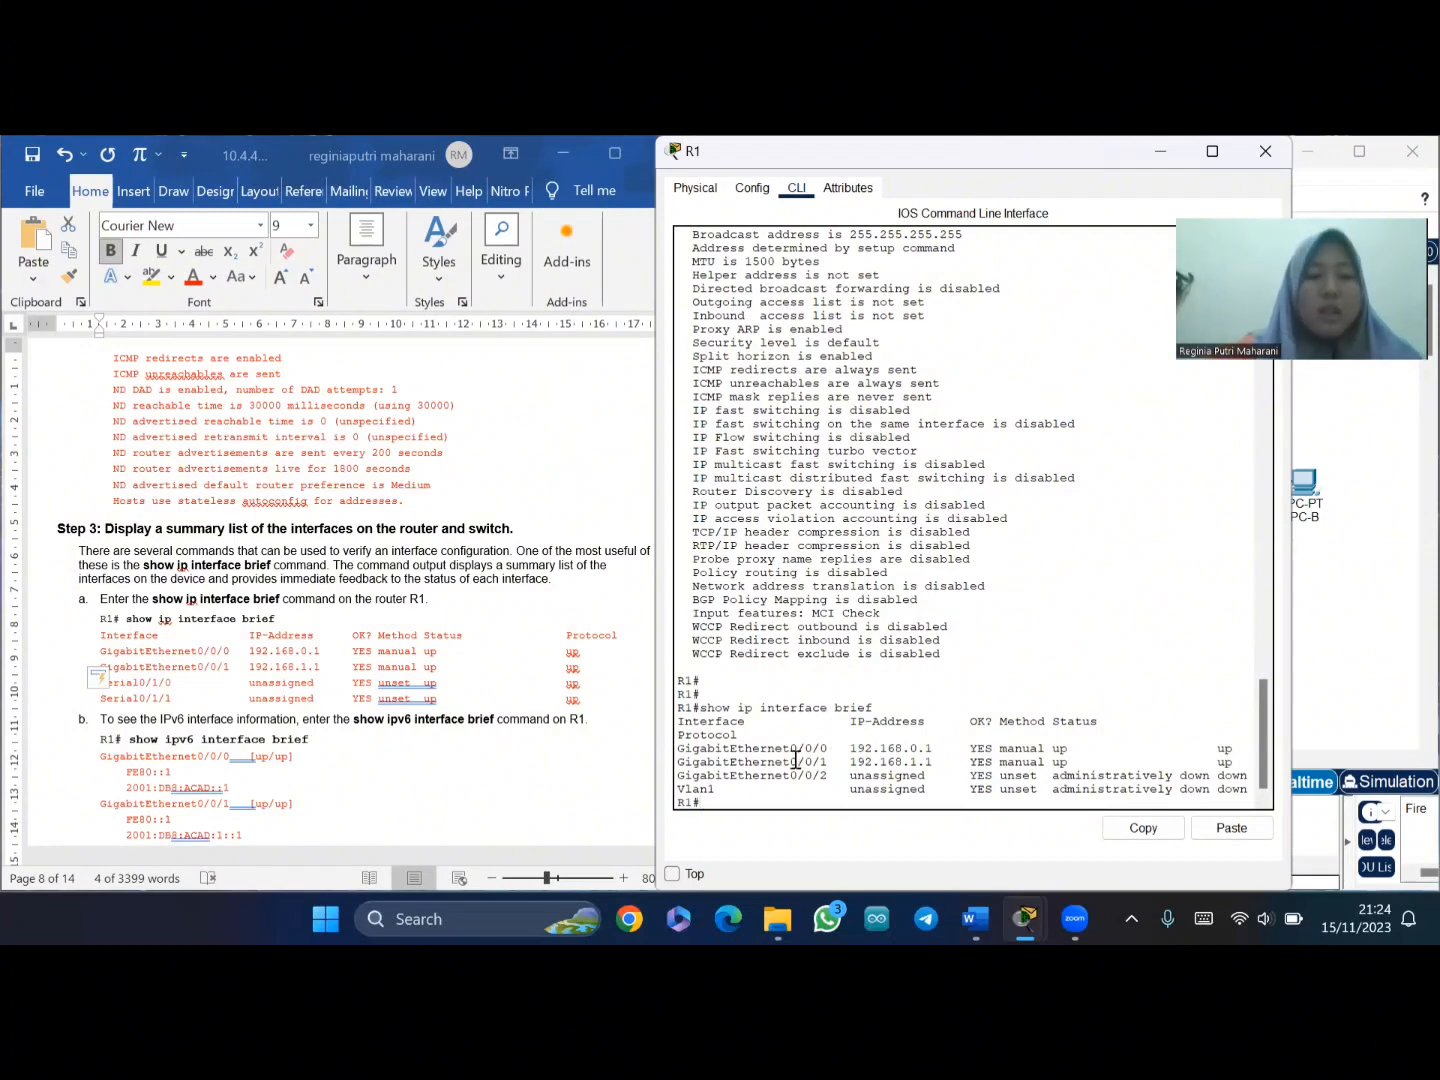
scroll(365, 715, down, 2)
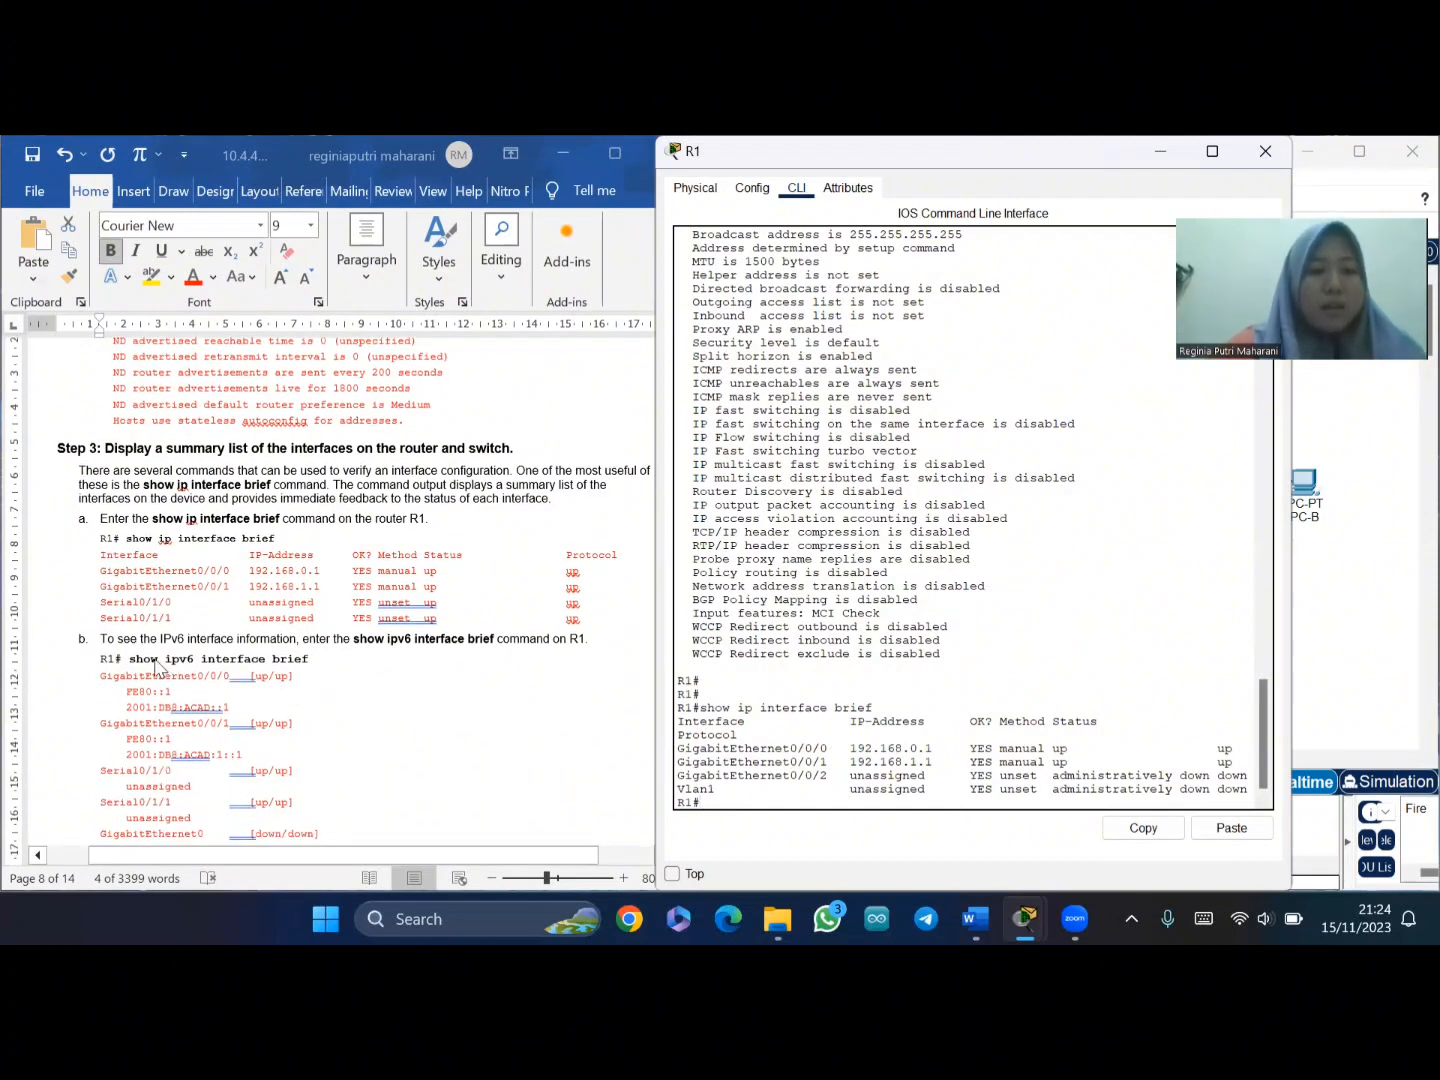
- Copy 'show ipv6 interface brief' from the lab document and run it on R1, listing FE80::1 on G0/0/0 and G0/0/1
click(170, 665)
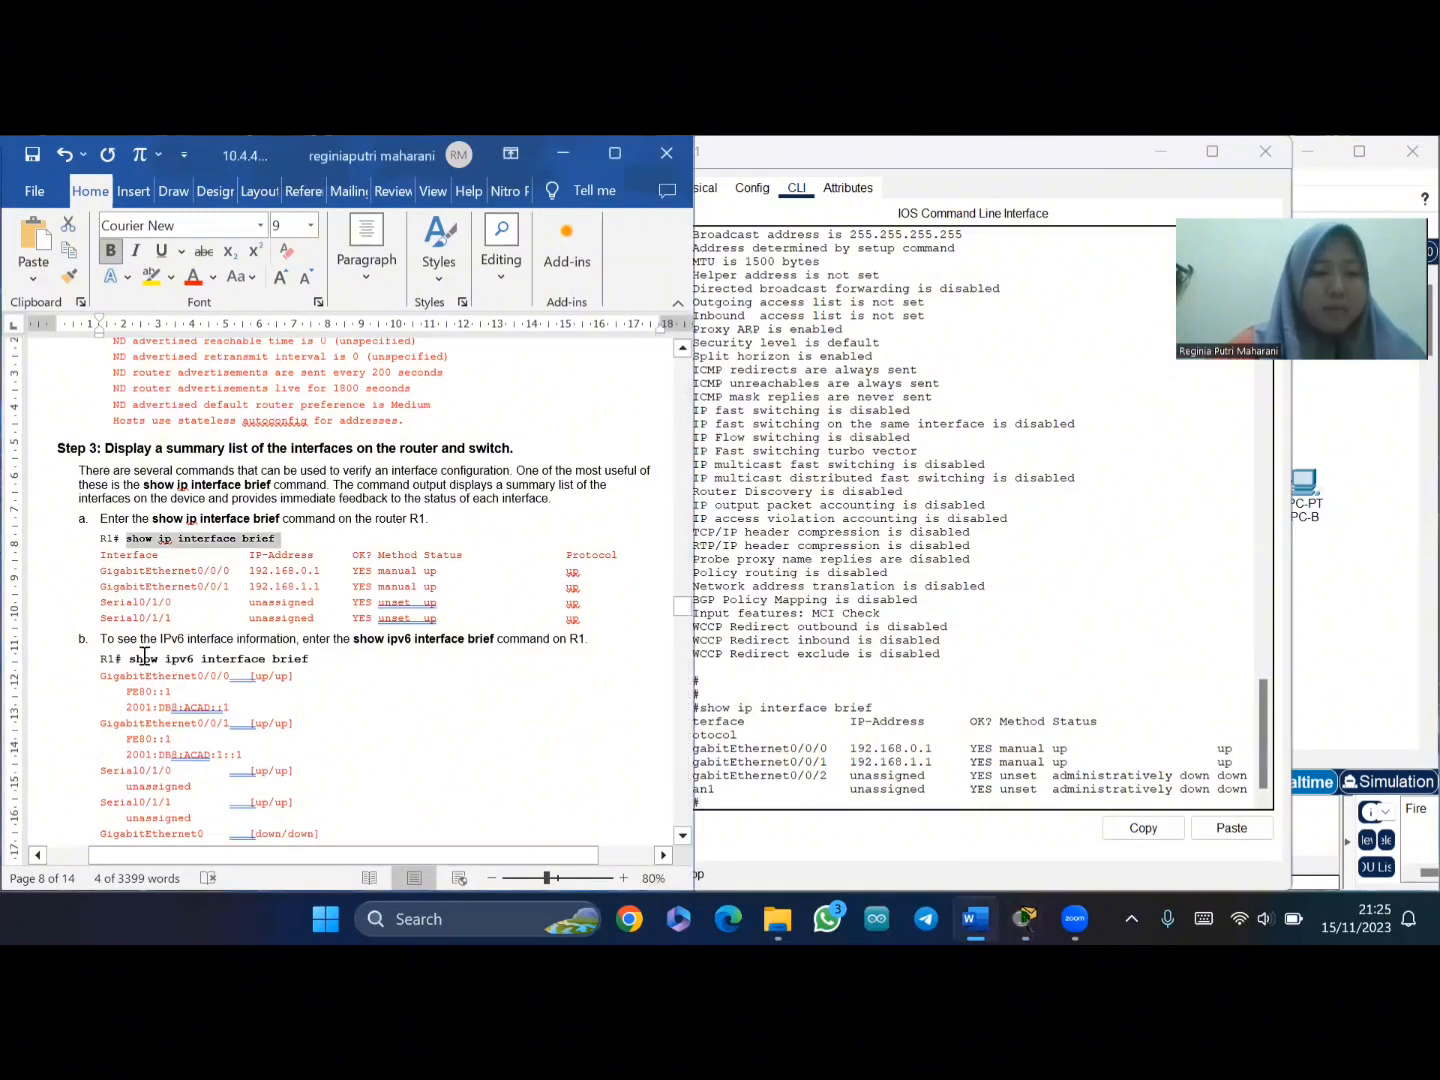
click(128, 659)
drag(128, 660, 315, 662)
key(ctrl+c)
click(755, 795)
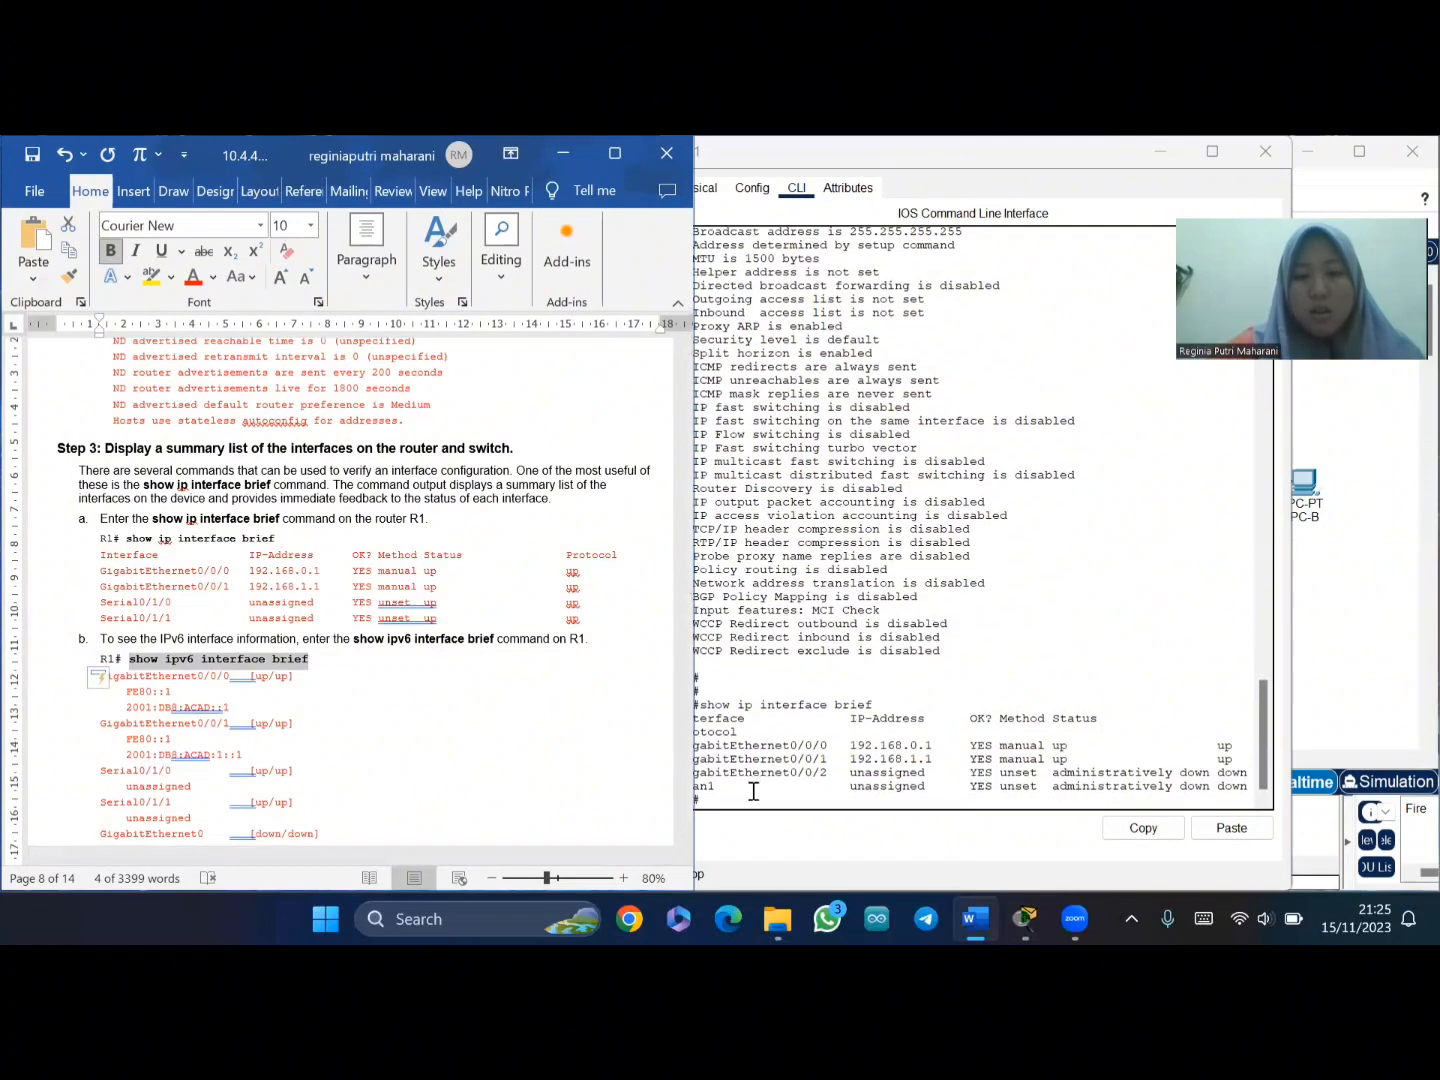
right_click(732, 796)
click(763, 832)
key(Return)
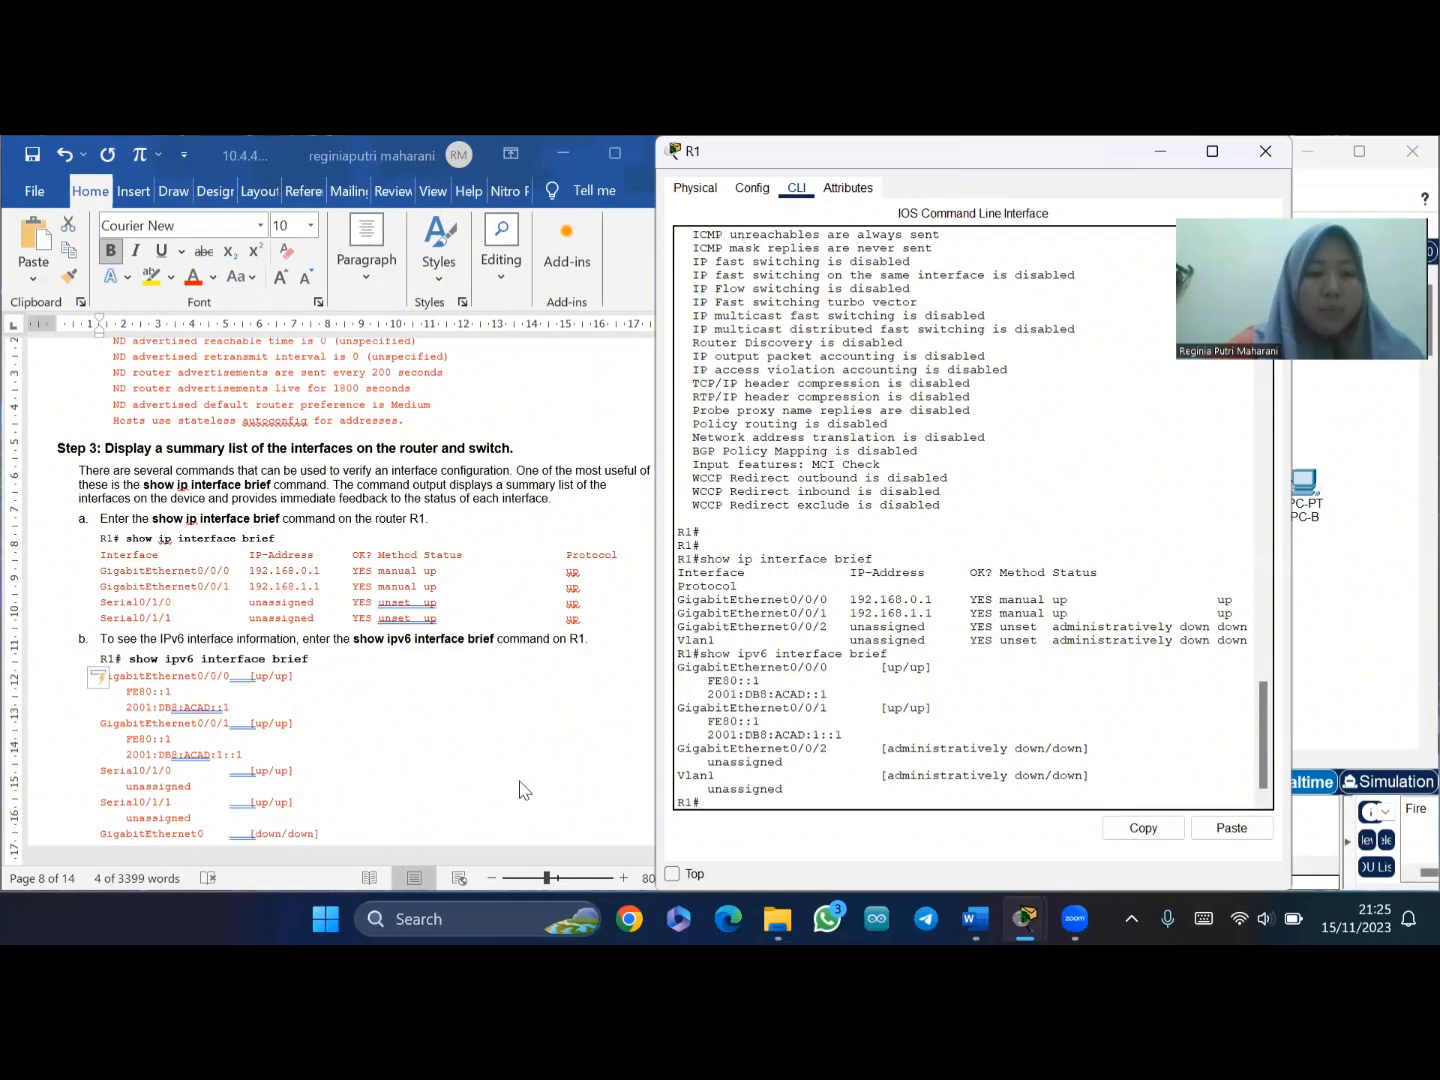
scroll(353, 733, down, 6)
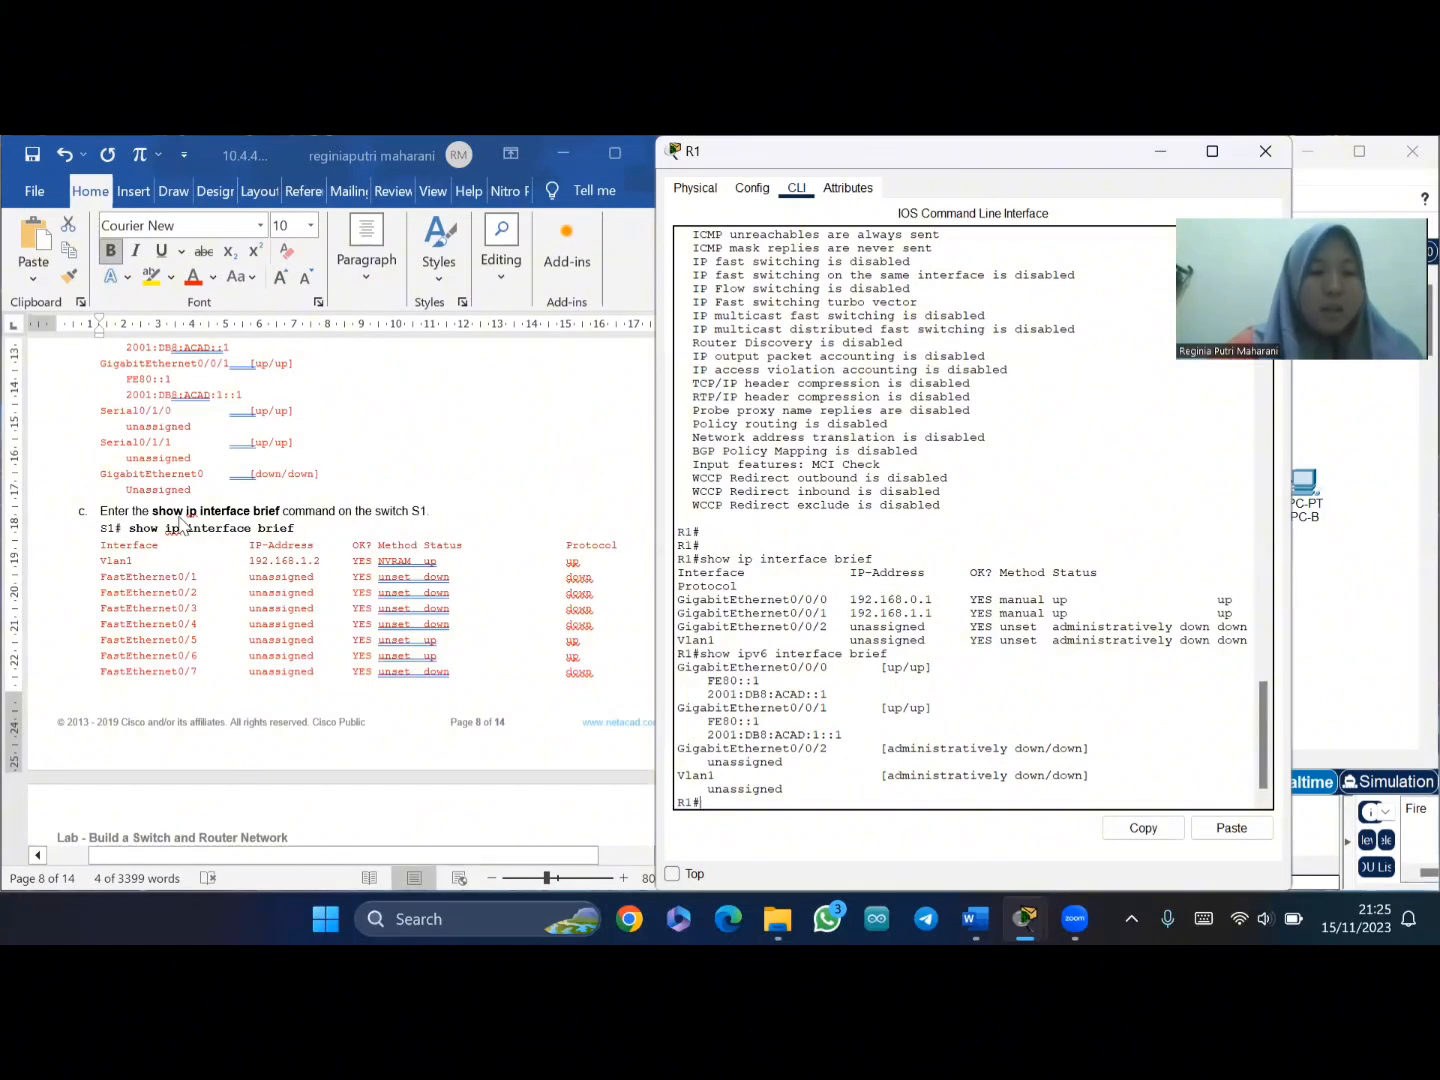
- Paste 'show ip interface brief' from the lab document into R1's console and run it again below the IPv6 output
click(140, 527)
drag(129, 529, 296, 529)
key(ctrl+c)
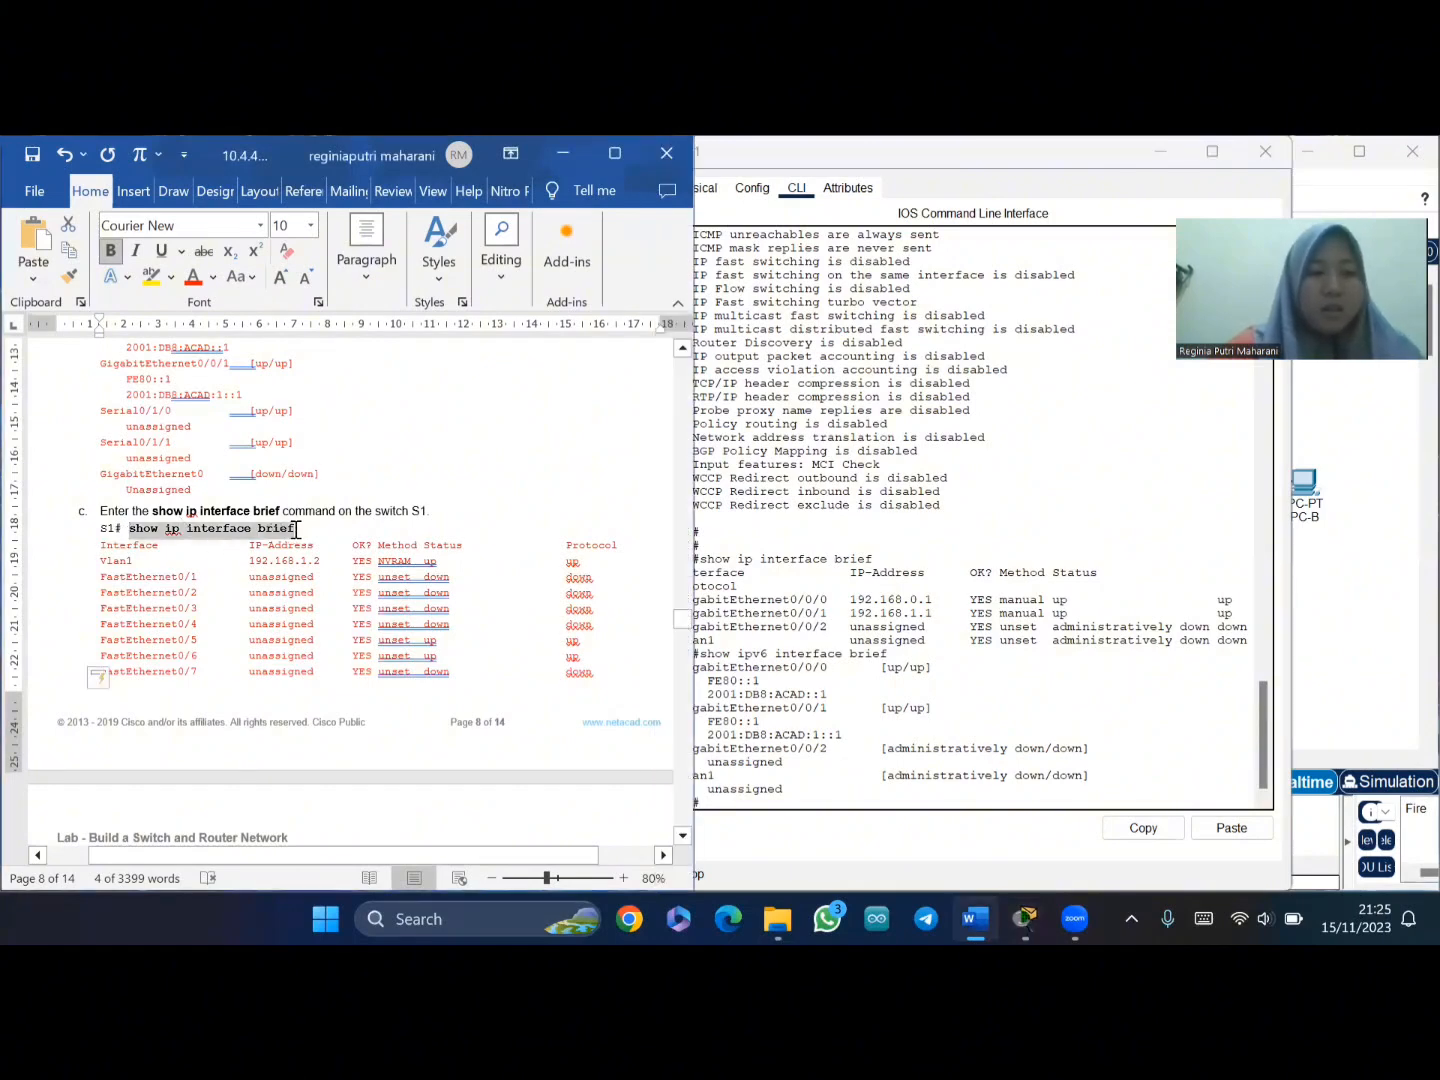
click(733, 798)
right_click(734, 808)
click(773, 845)
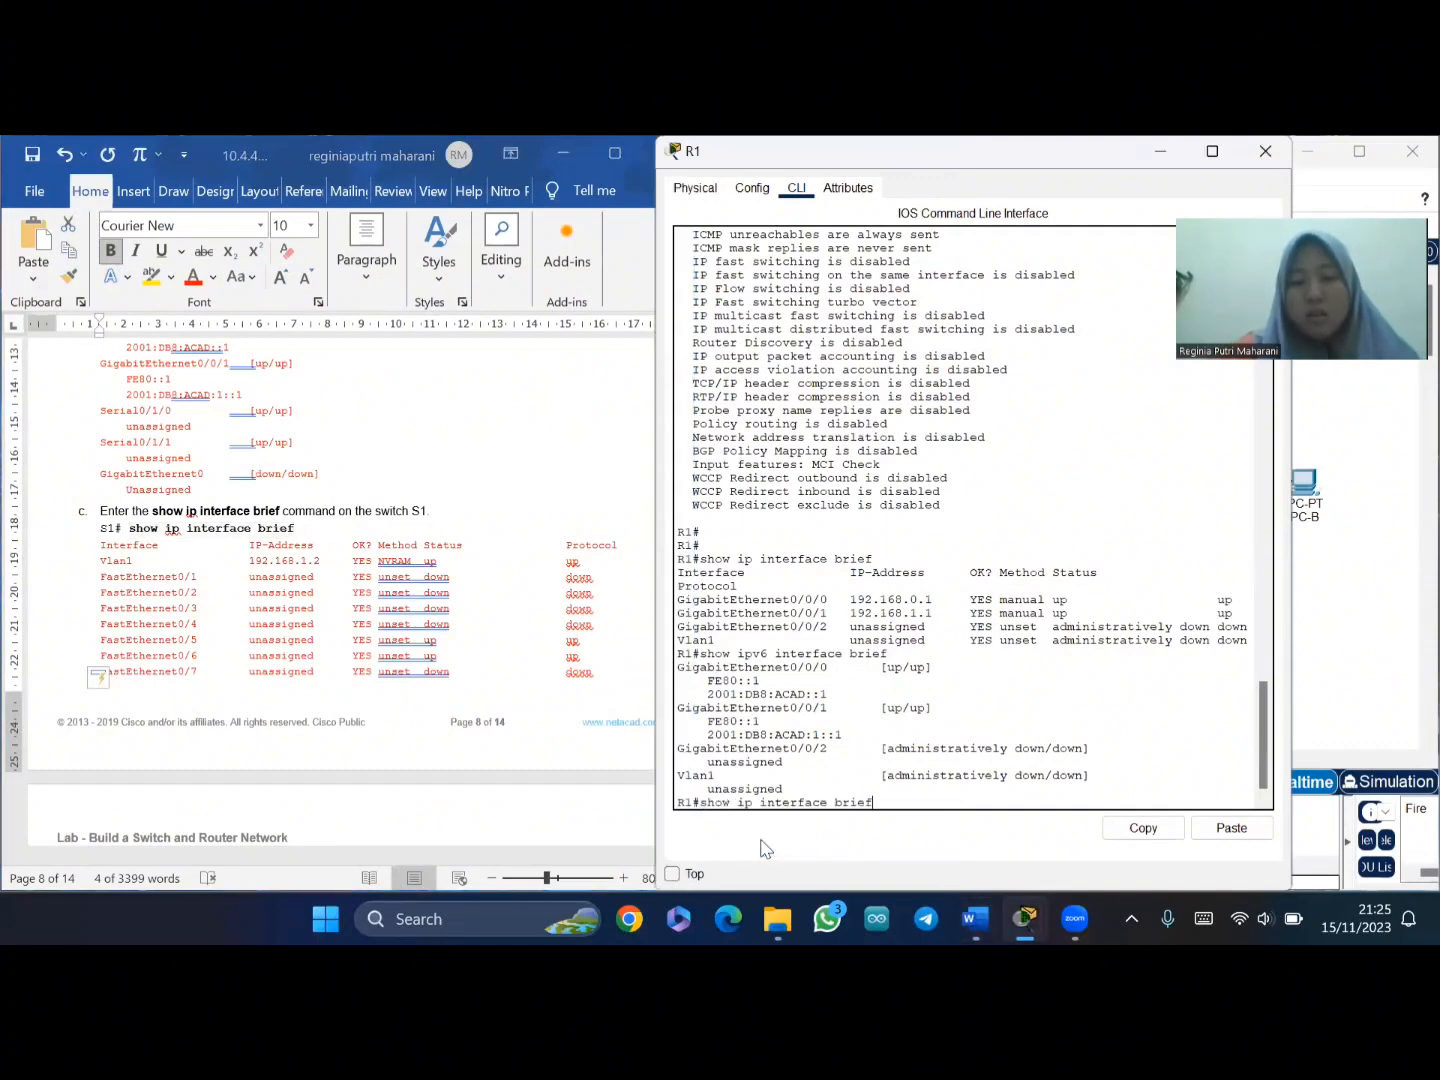
key(Return)
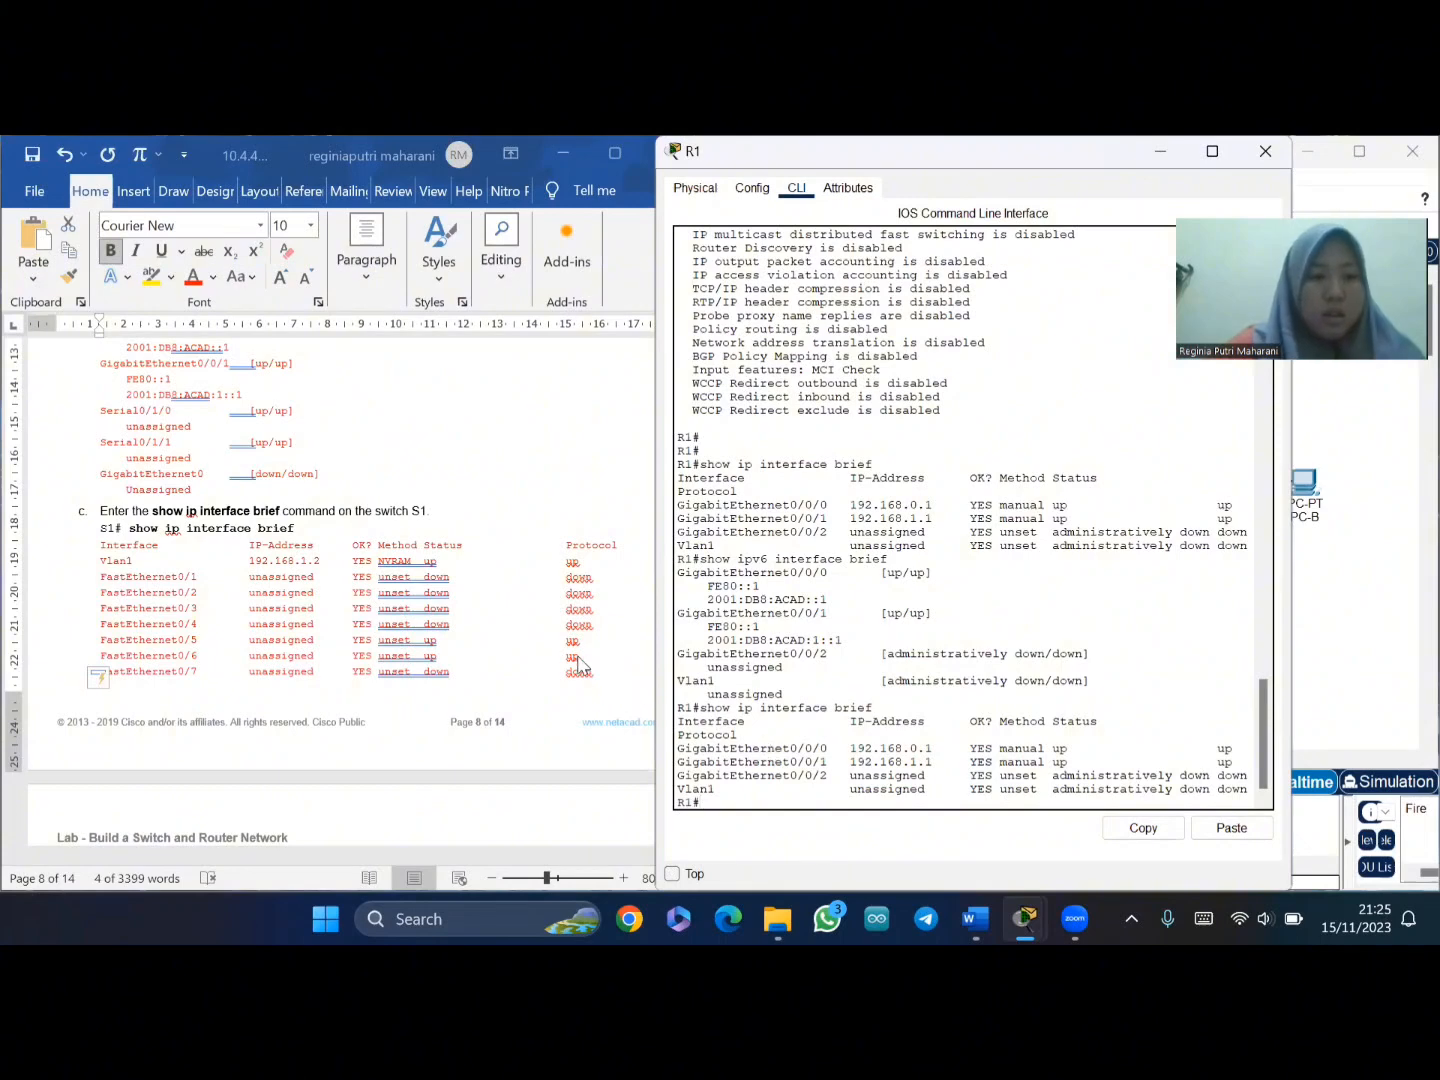
scroll(565, 638, up, 2)
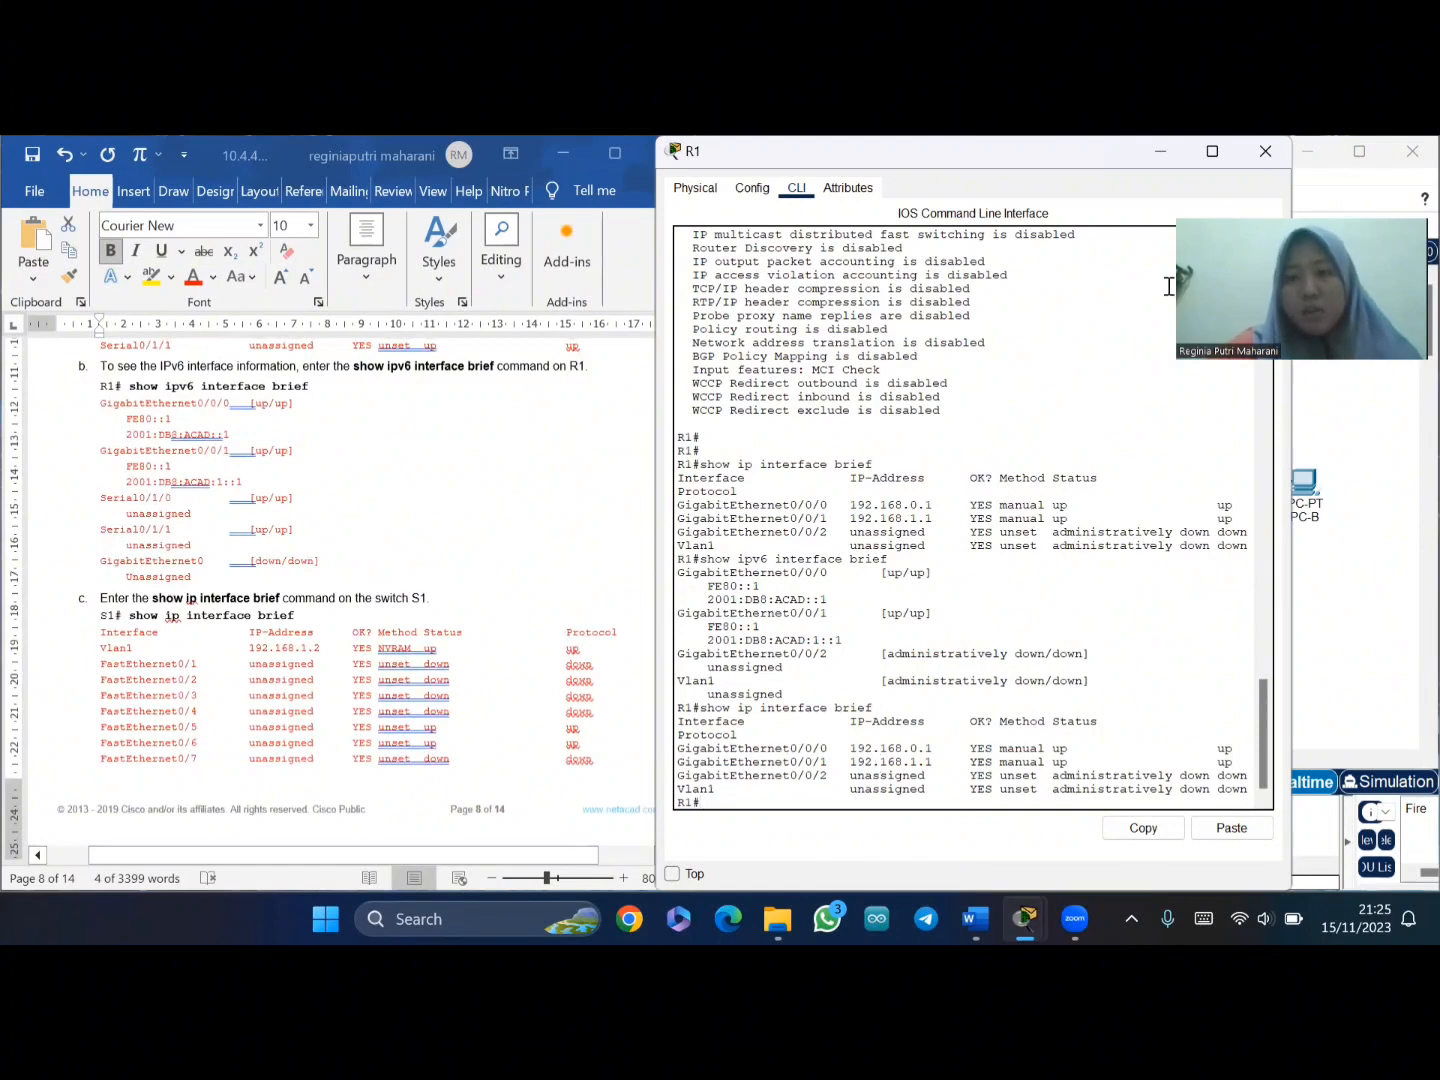
- Close R1's window, open S1's CLI, and copy 'show ip interface brief' from the lab document
click(1265, 151)
click(983, 495)
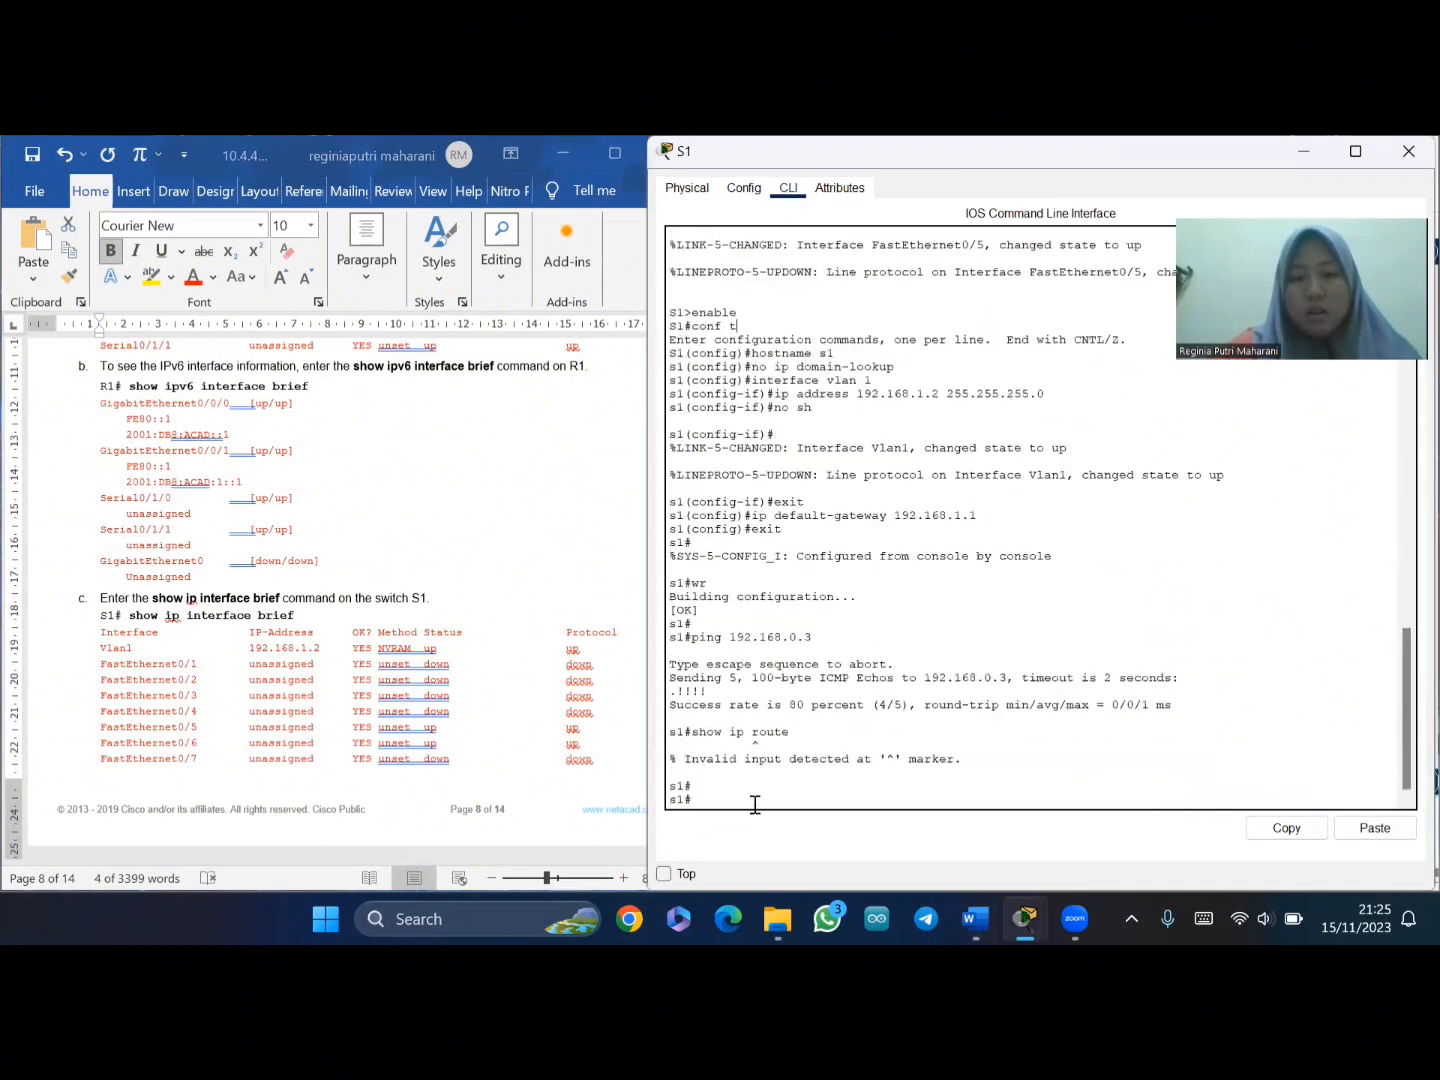
click(146, 613)
drag(130, 617, 298, 621)
key(ctrl+c)
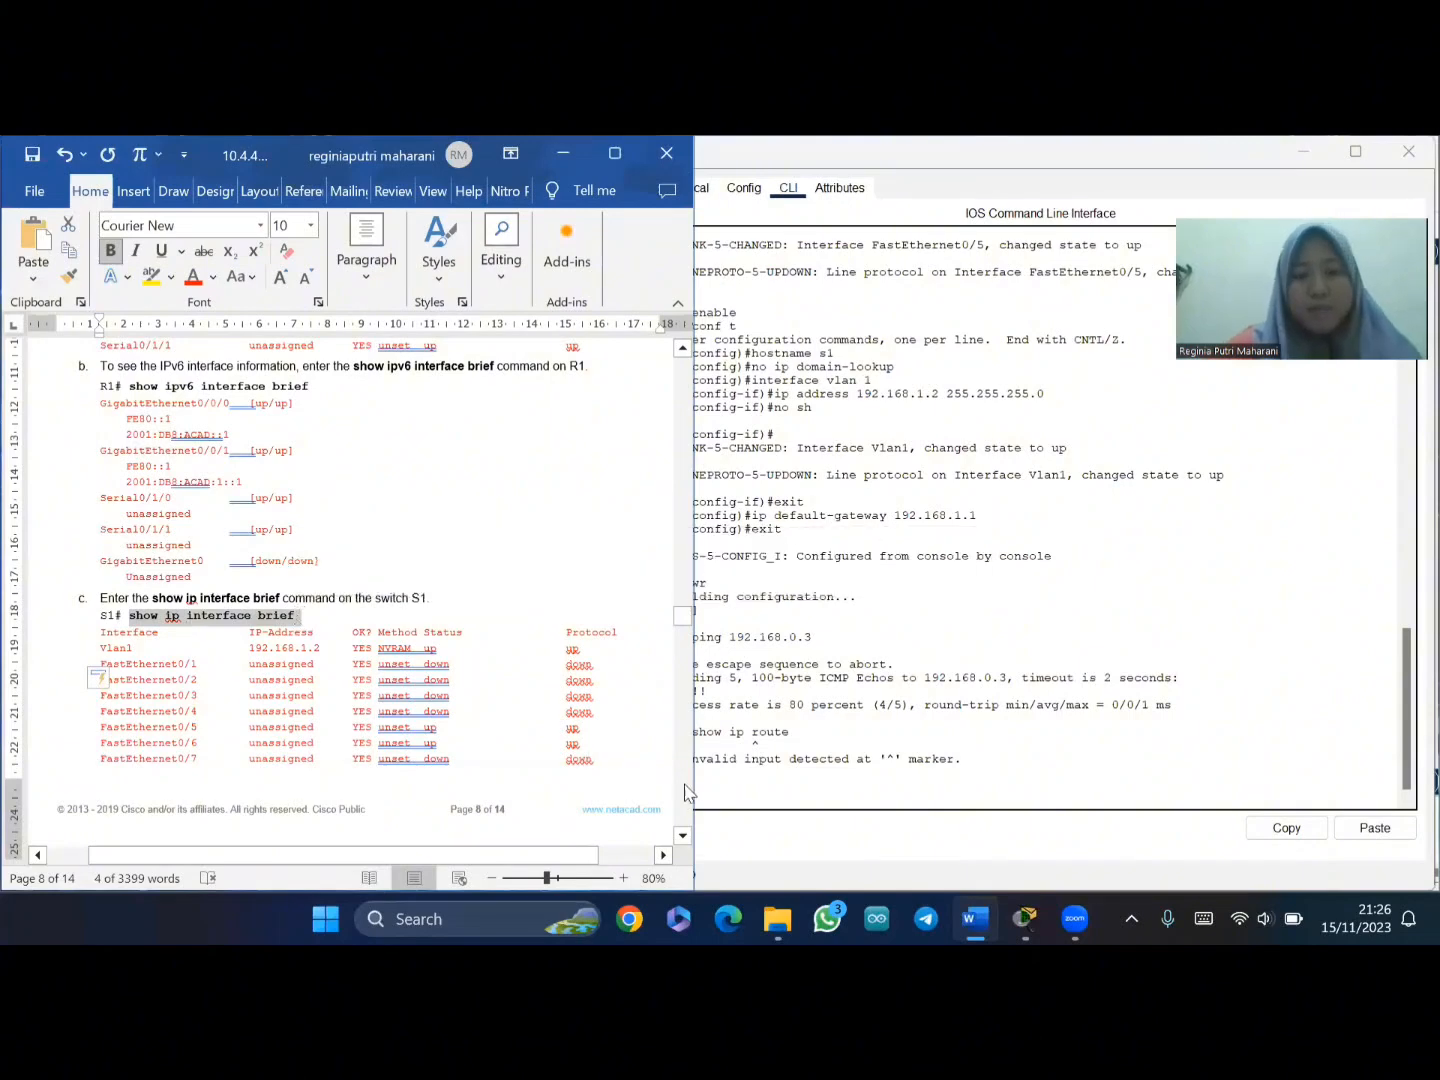
- Paste and run the command on S1, paging through the output to Vlan1 at 192.168.1.2
click(702, 795)
right_click(700, 798)
click(745, 836)
key(Return)
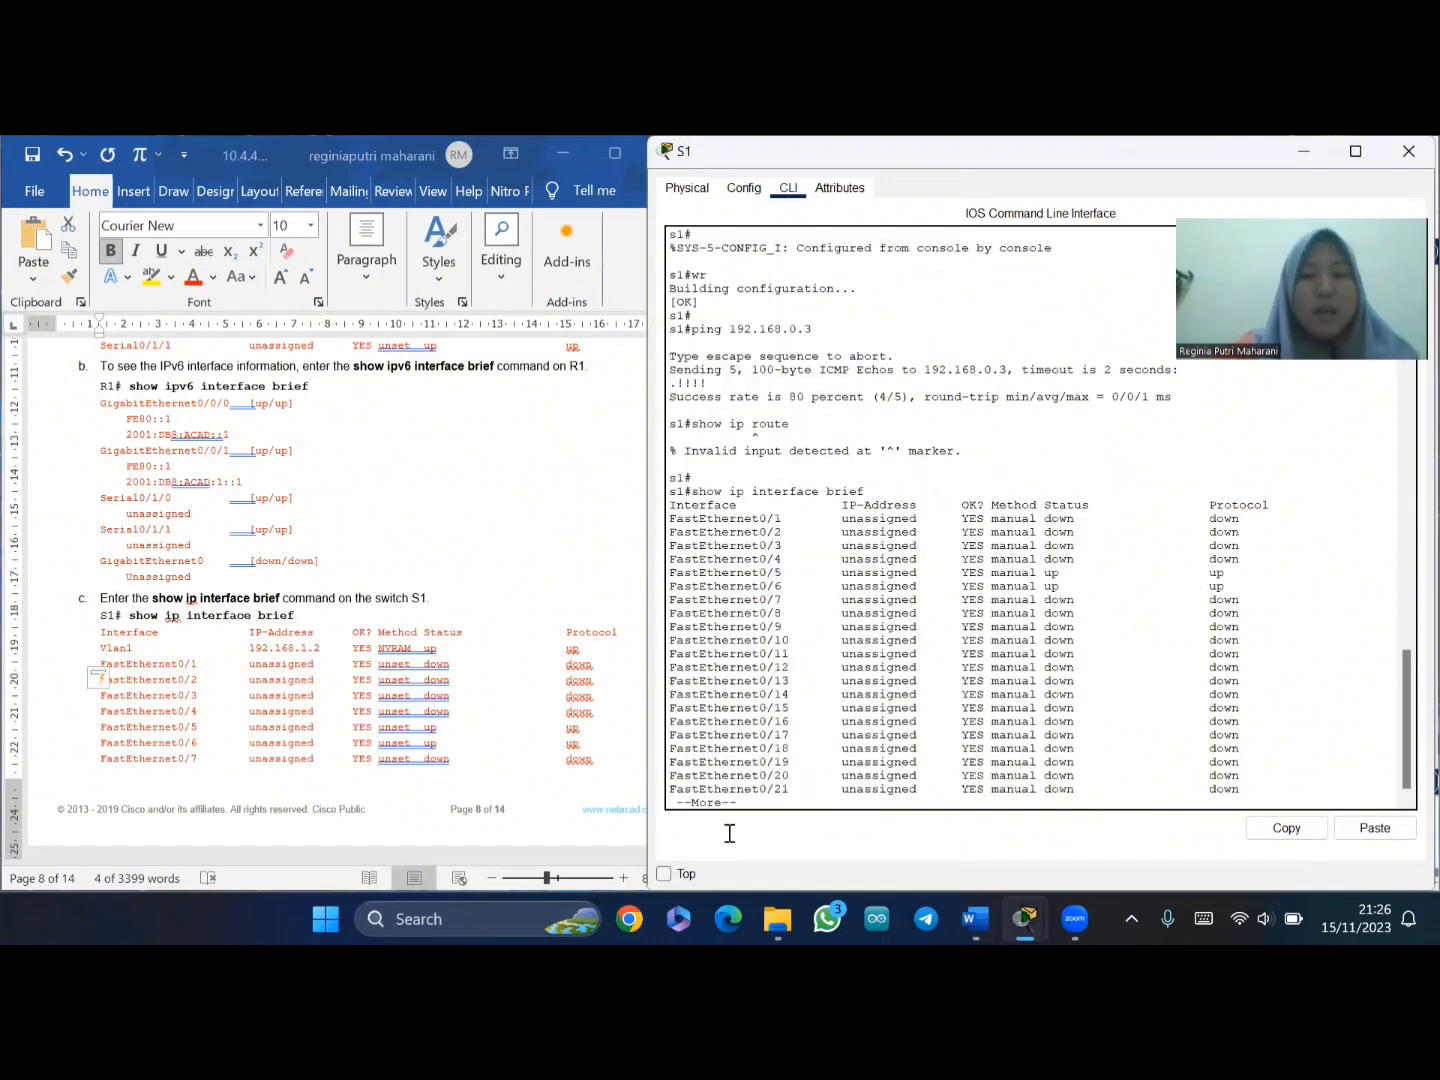
key(Return)
key(Return)
key(Return)
key(Return)
key(Return)
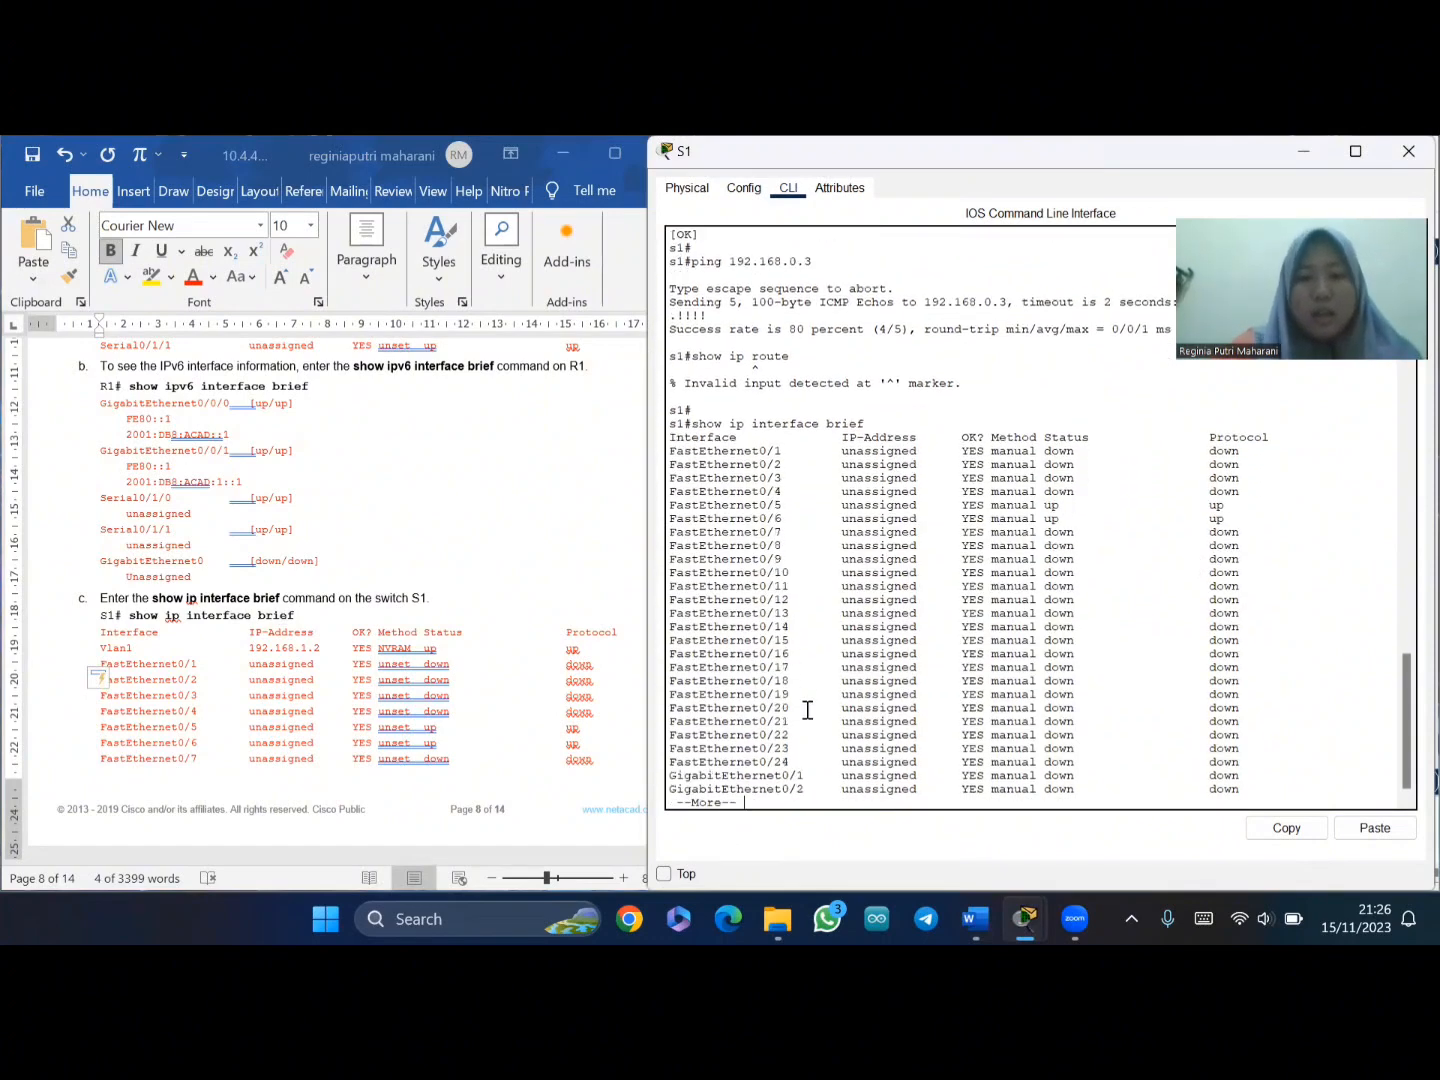
key(Return)
key(Return)
key(Return)
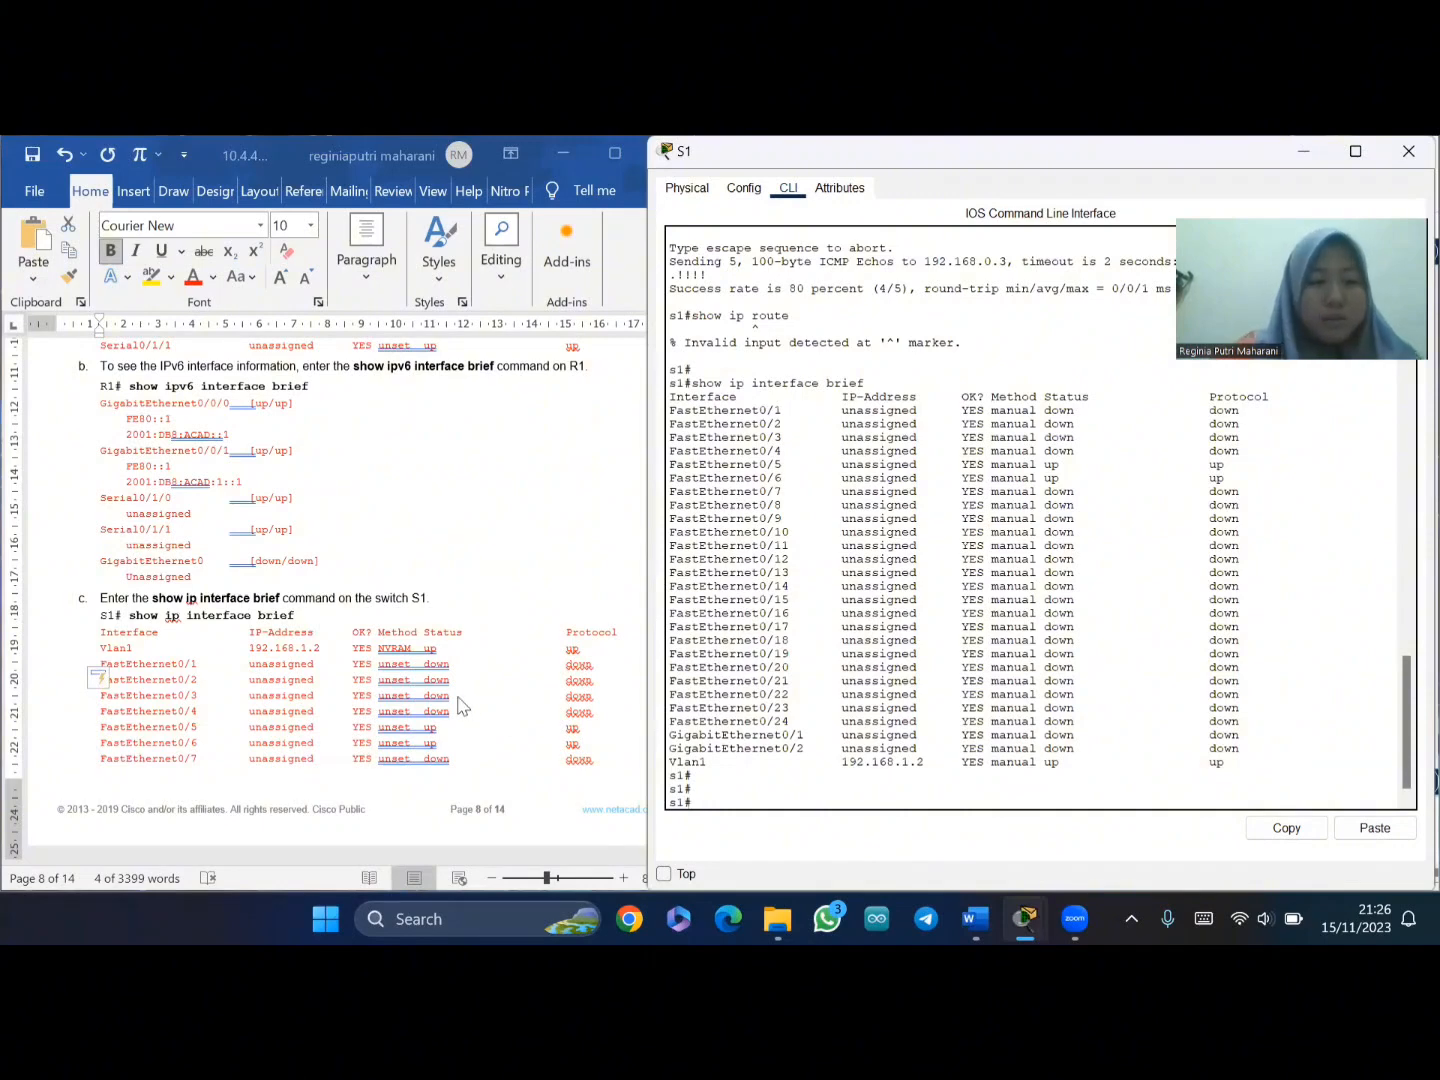
- Scroll the lab document down to page 9's Reflection Questions and Router Interface Summary Table
scroll(412, 688, down, 10)
scroll(412, 688, down, 3)
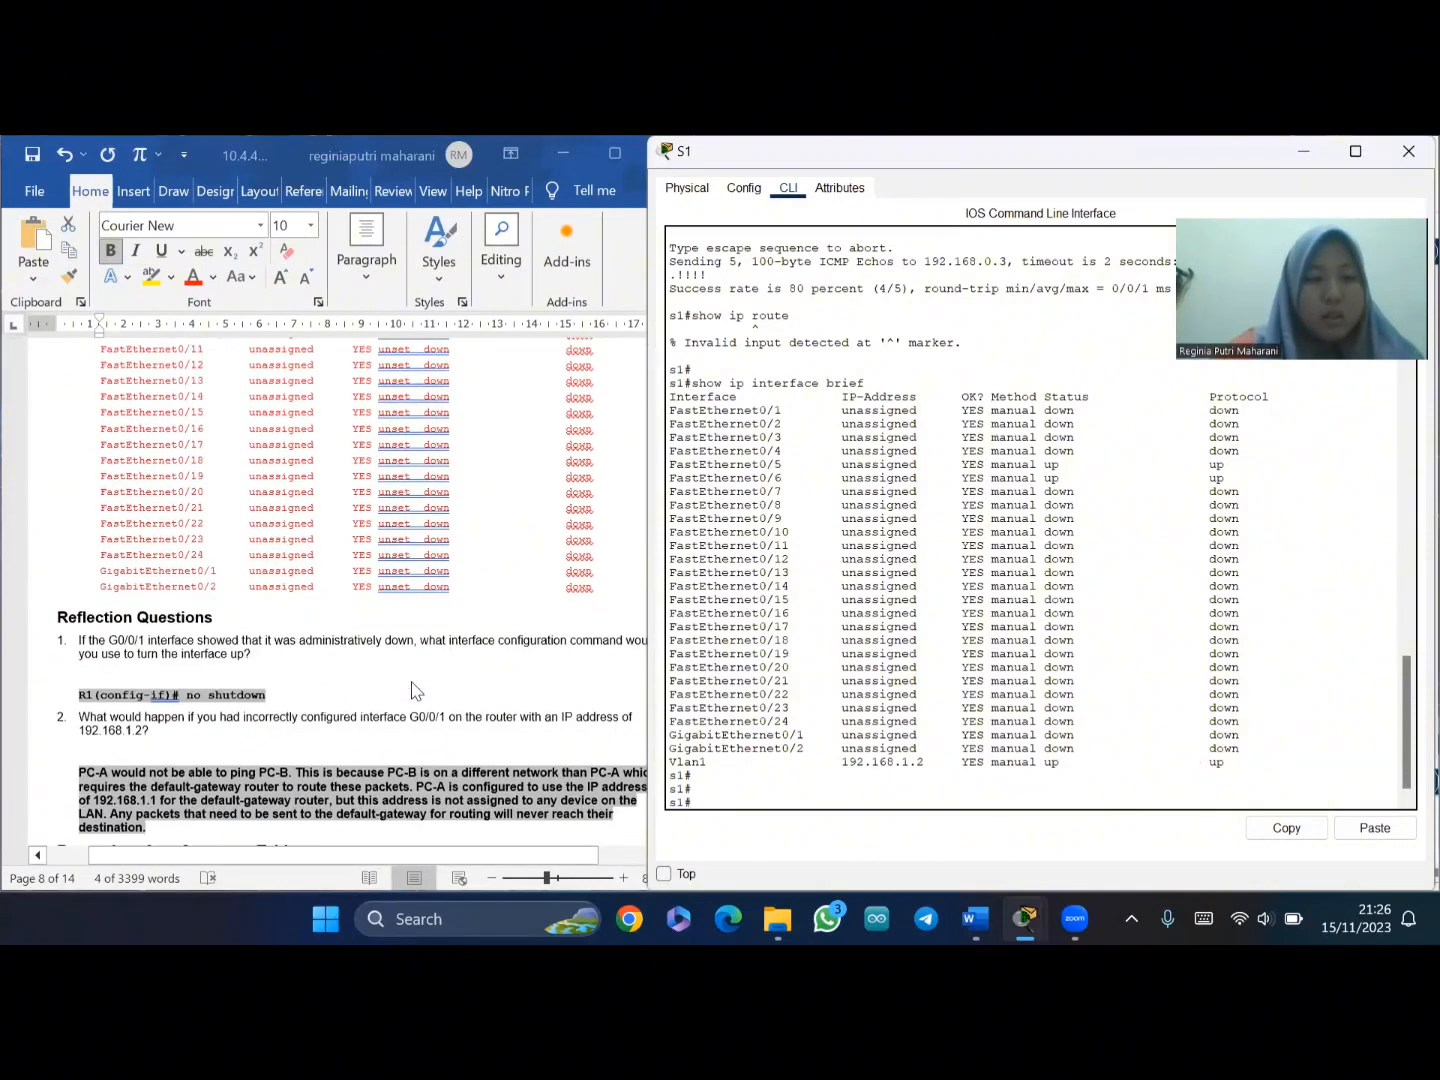
scroll(412, 688, down, 1)
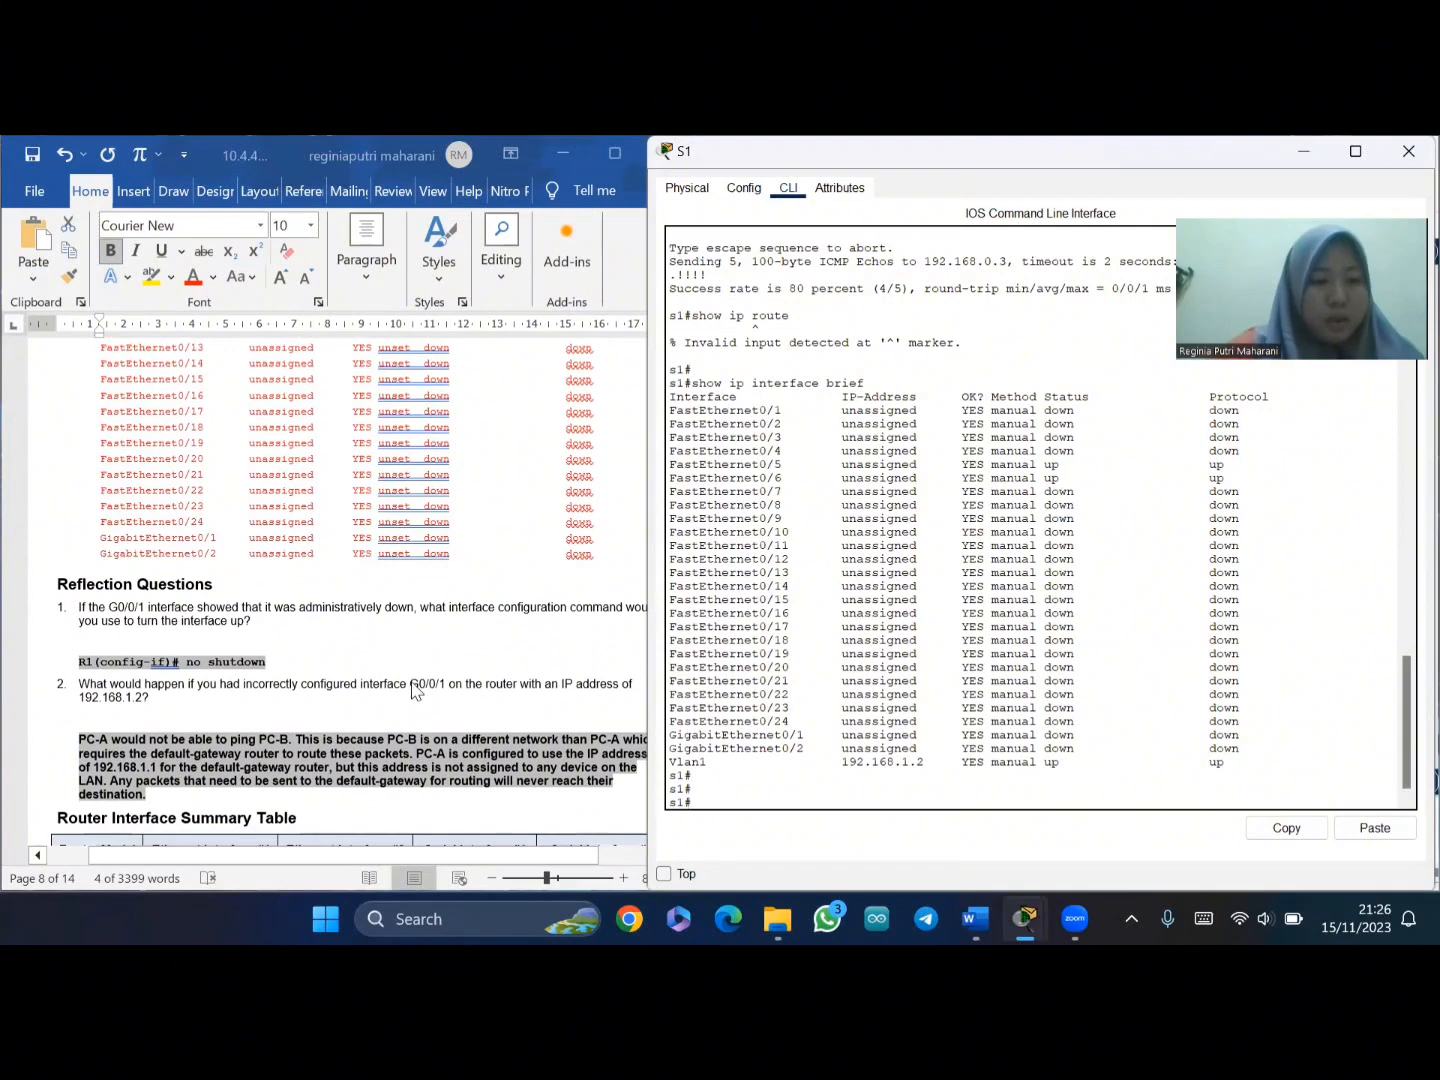
scroll(414, 688, down, 3)
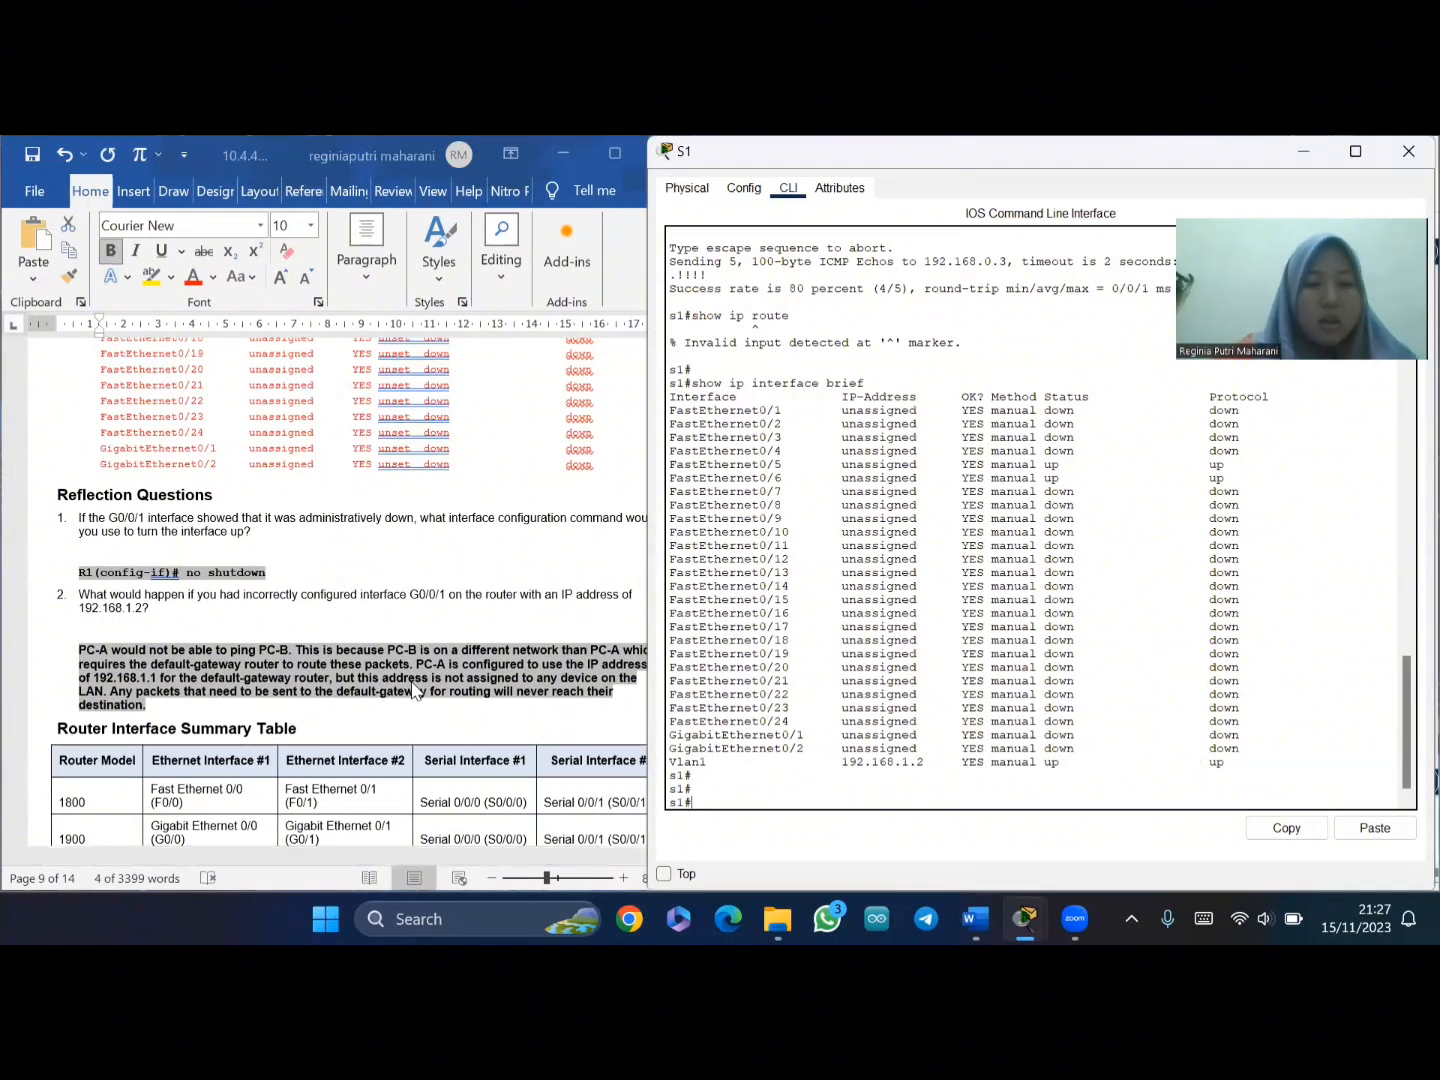
scroll(305, 458, down, 6)
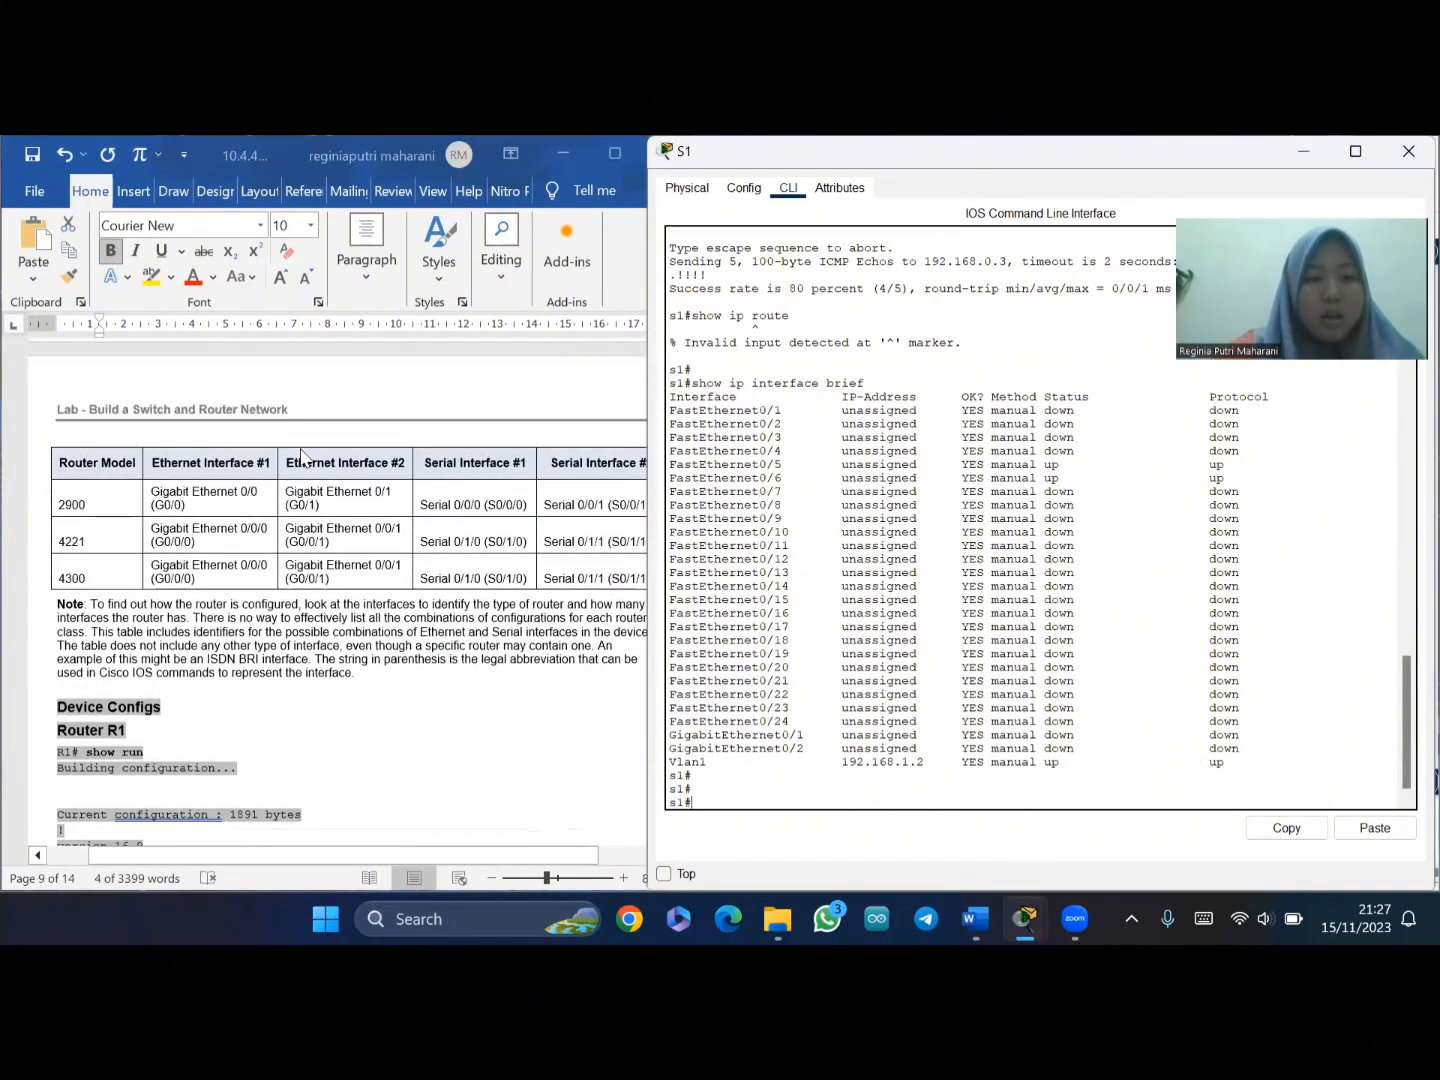
scroll(305, 458, up, 10)
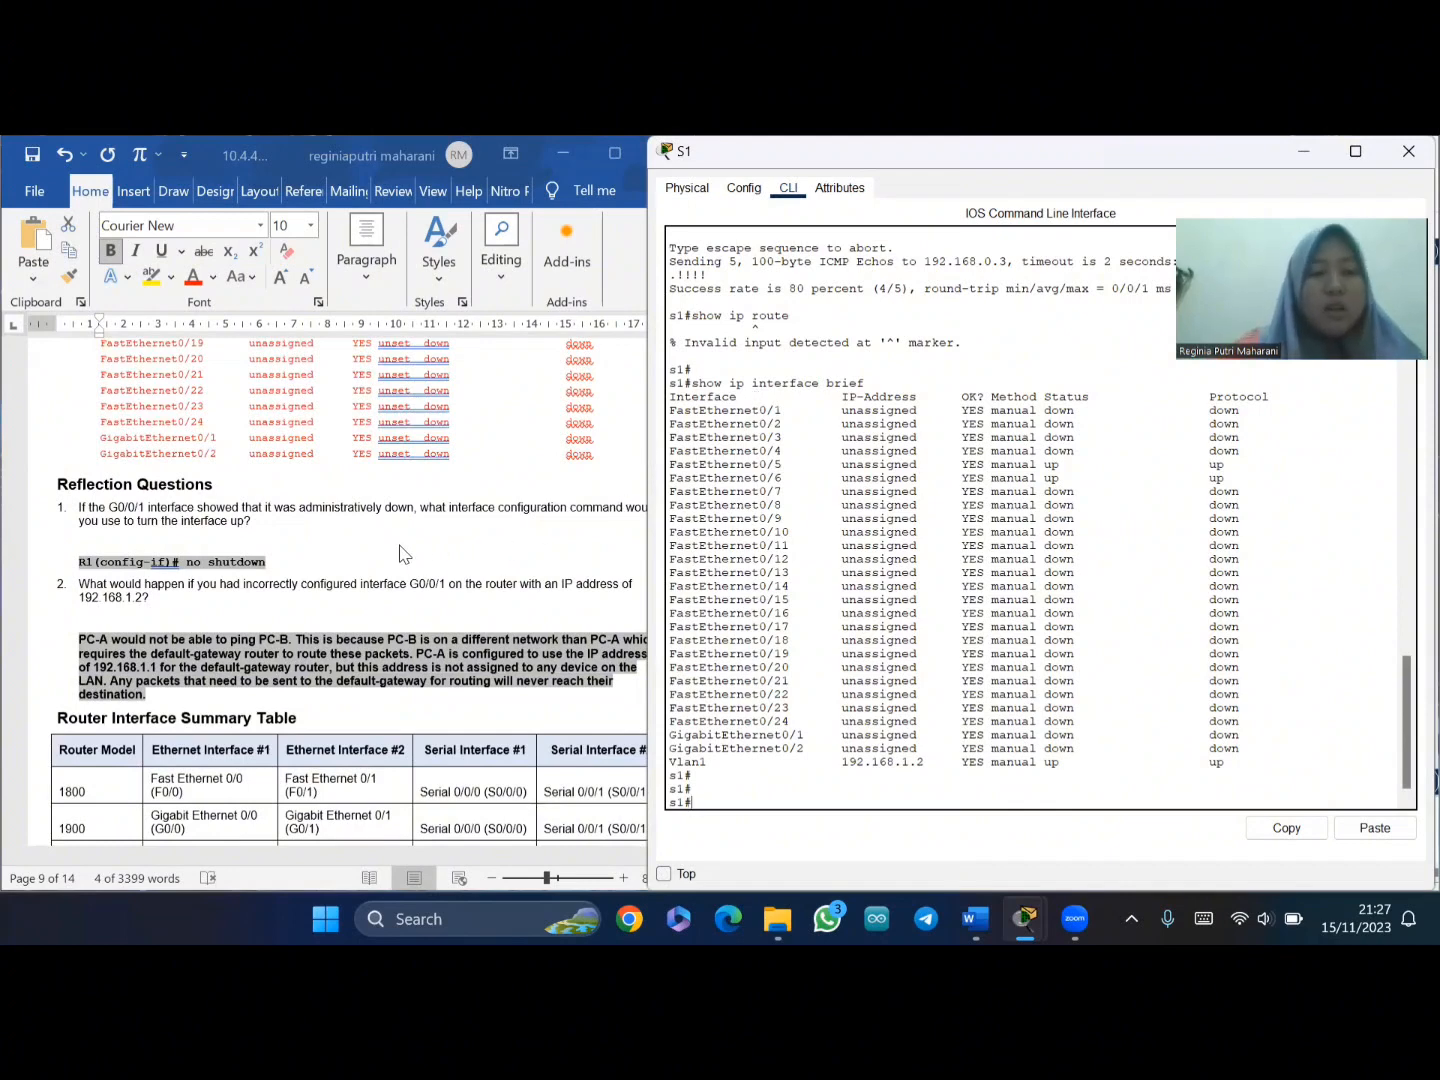
scroll(397, 553, right, 1)
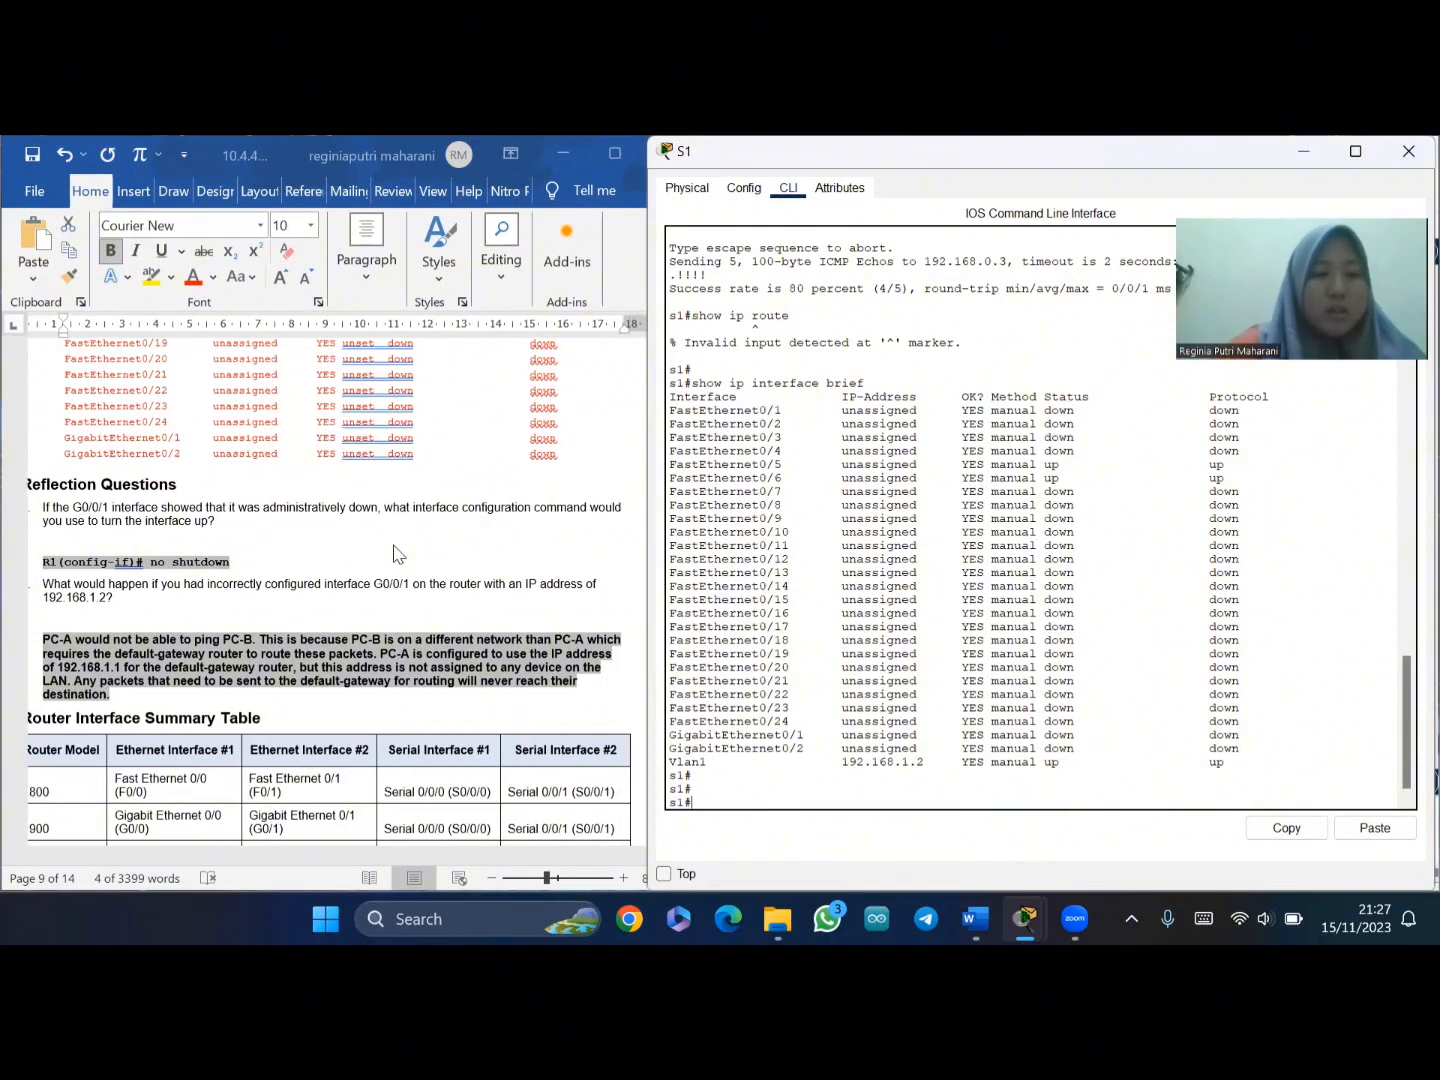
- Scroll the lab document back up to page 1's Addressing Table and Objectives
scroll(397, 553, left, 1)
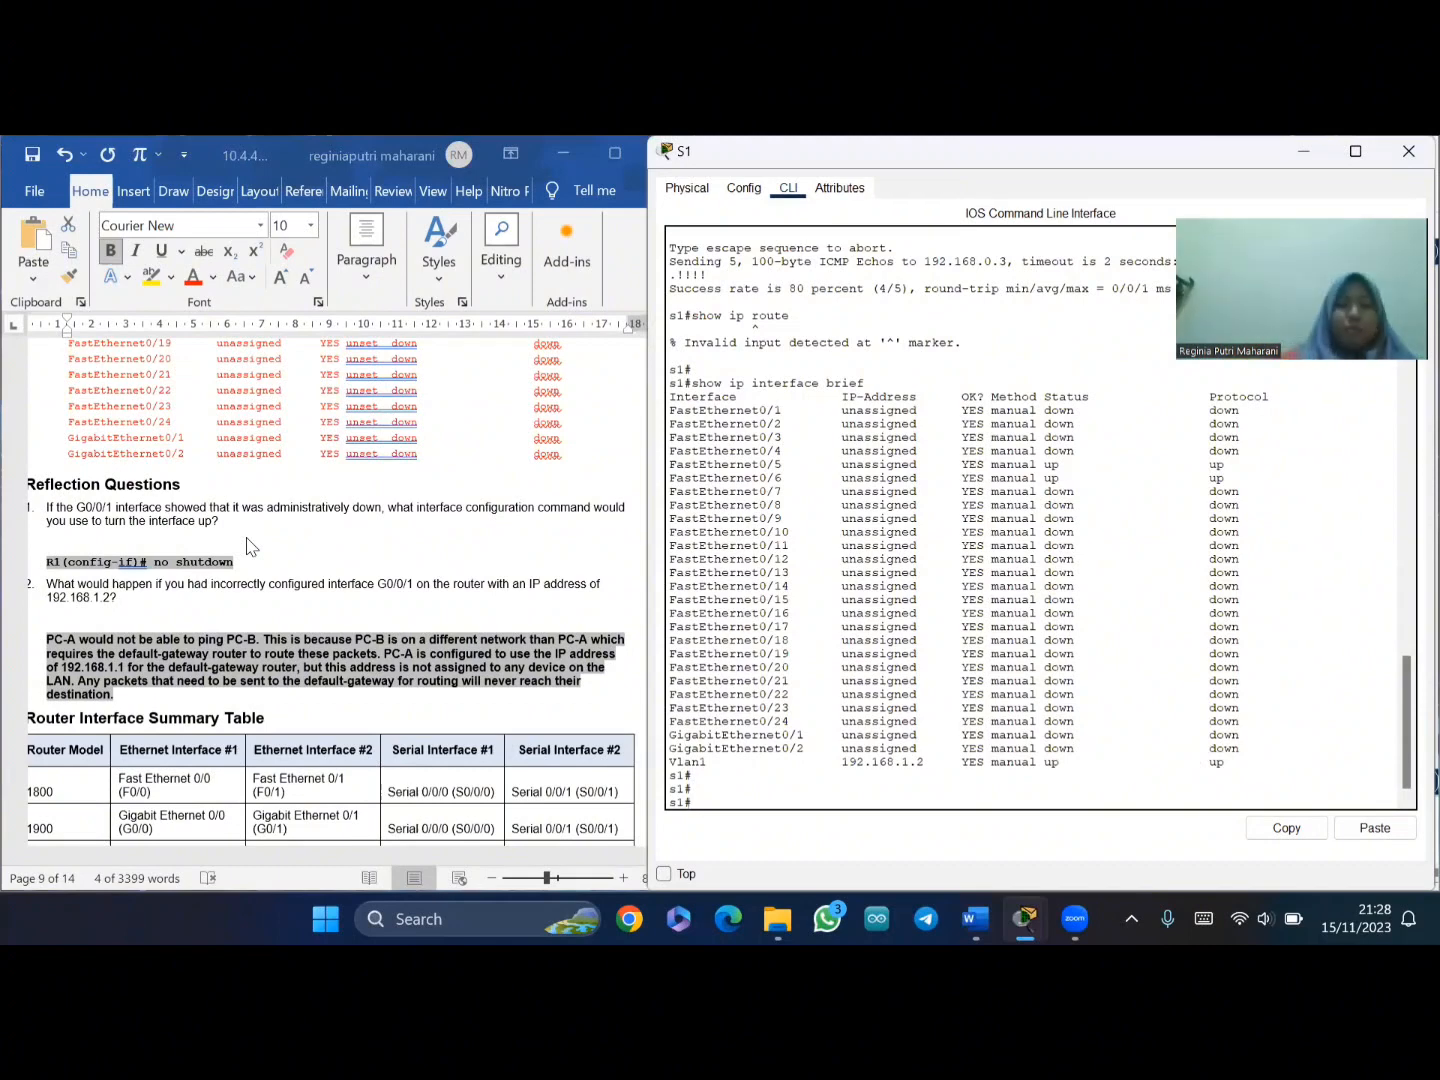
scroll(268, 693, down, 1)
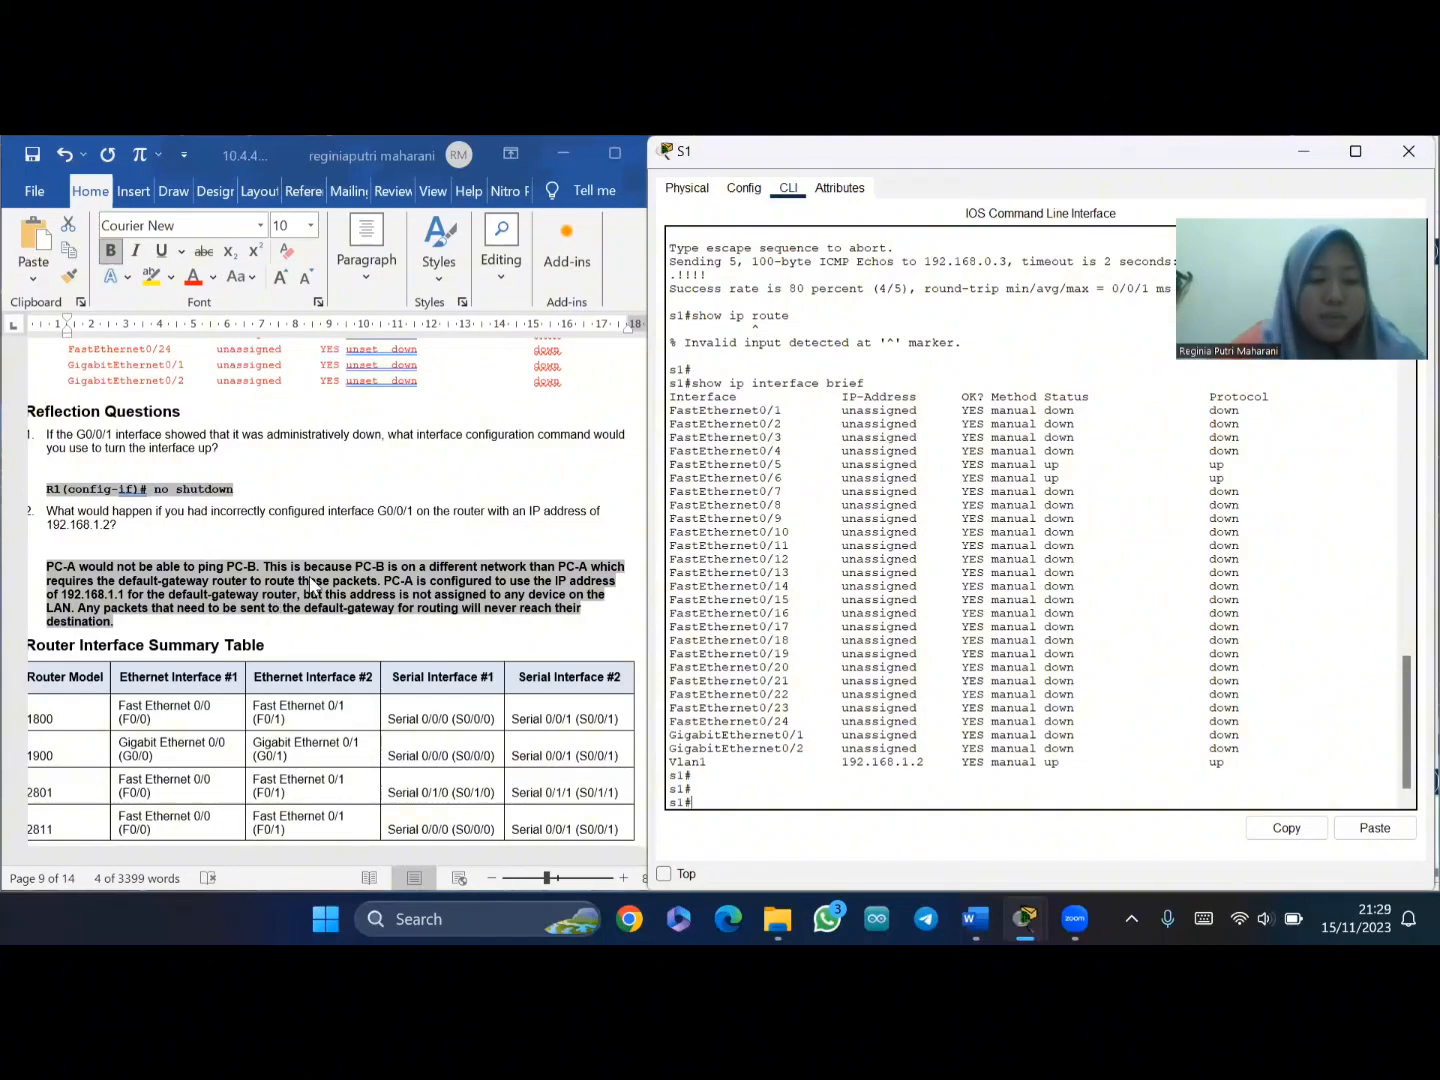
scroll(312, 583, up, 20)
scroll(312, 583, up, 15)
scroll(312, 583, down, 6)
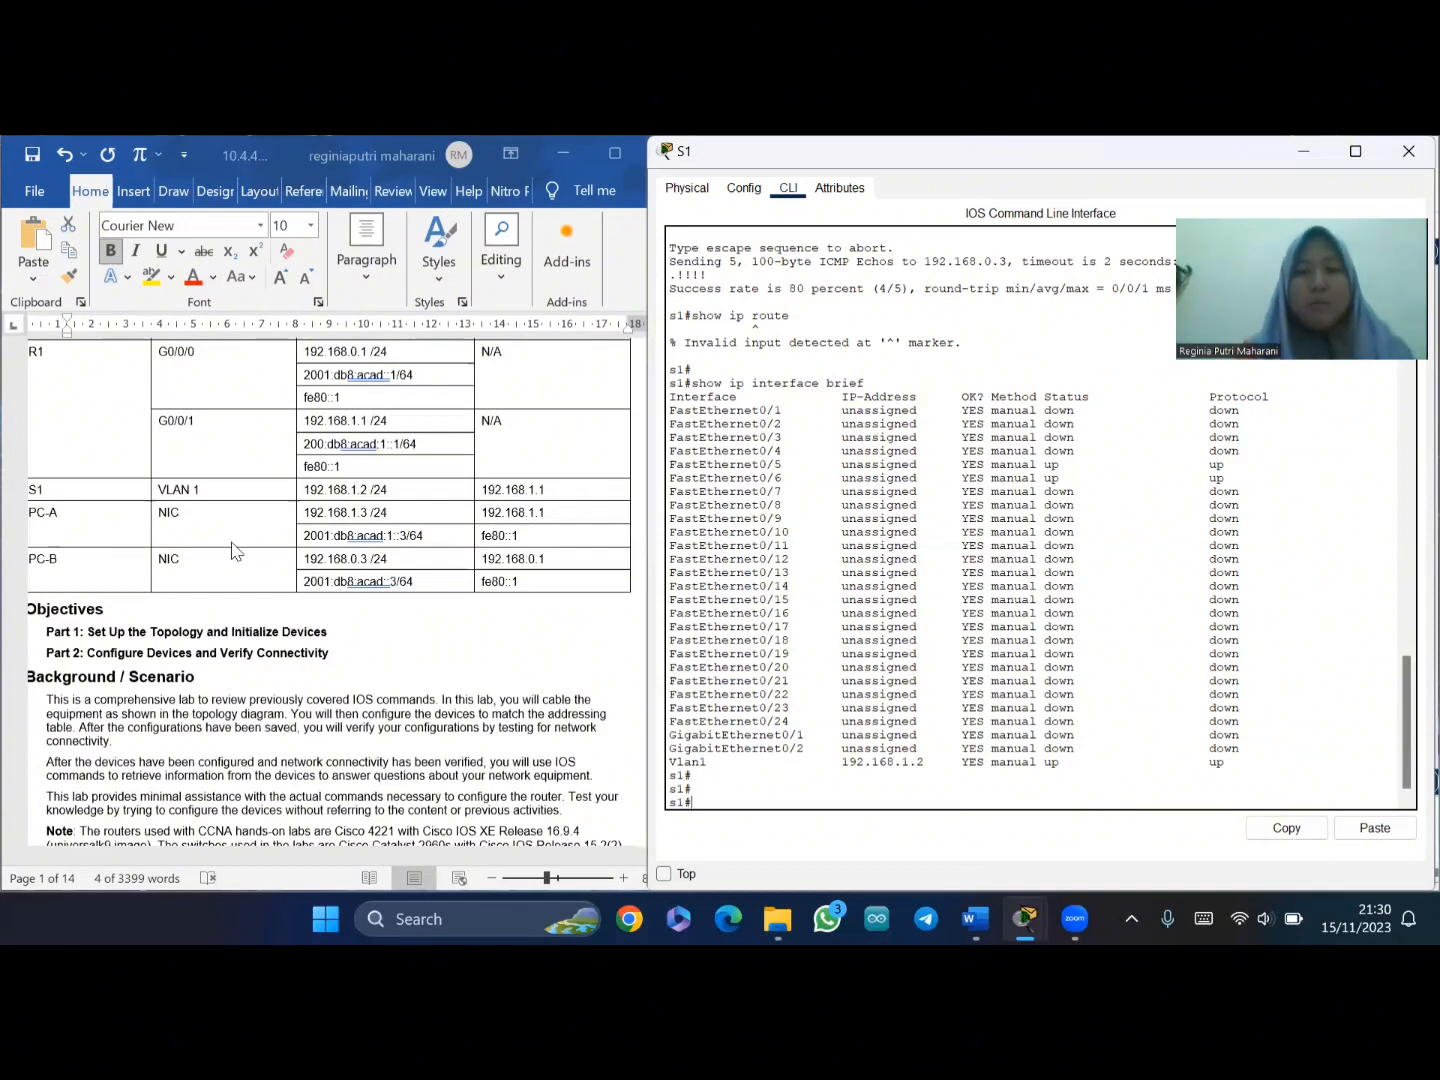
- Close S1's console window to reveal the PC-A–S1–R1–PC-B logical topology
scroll(388, 551, up, 3)
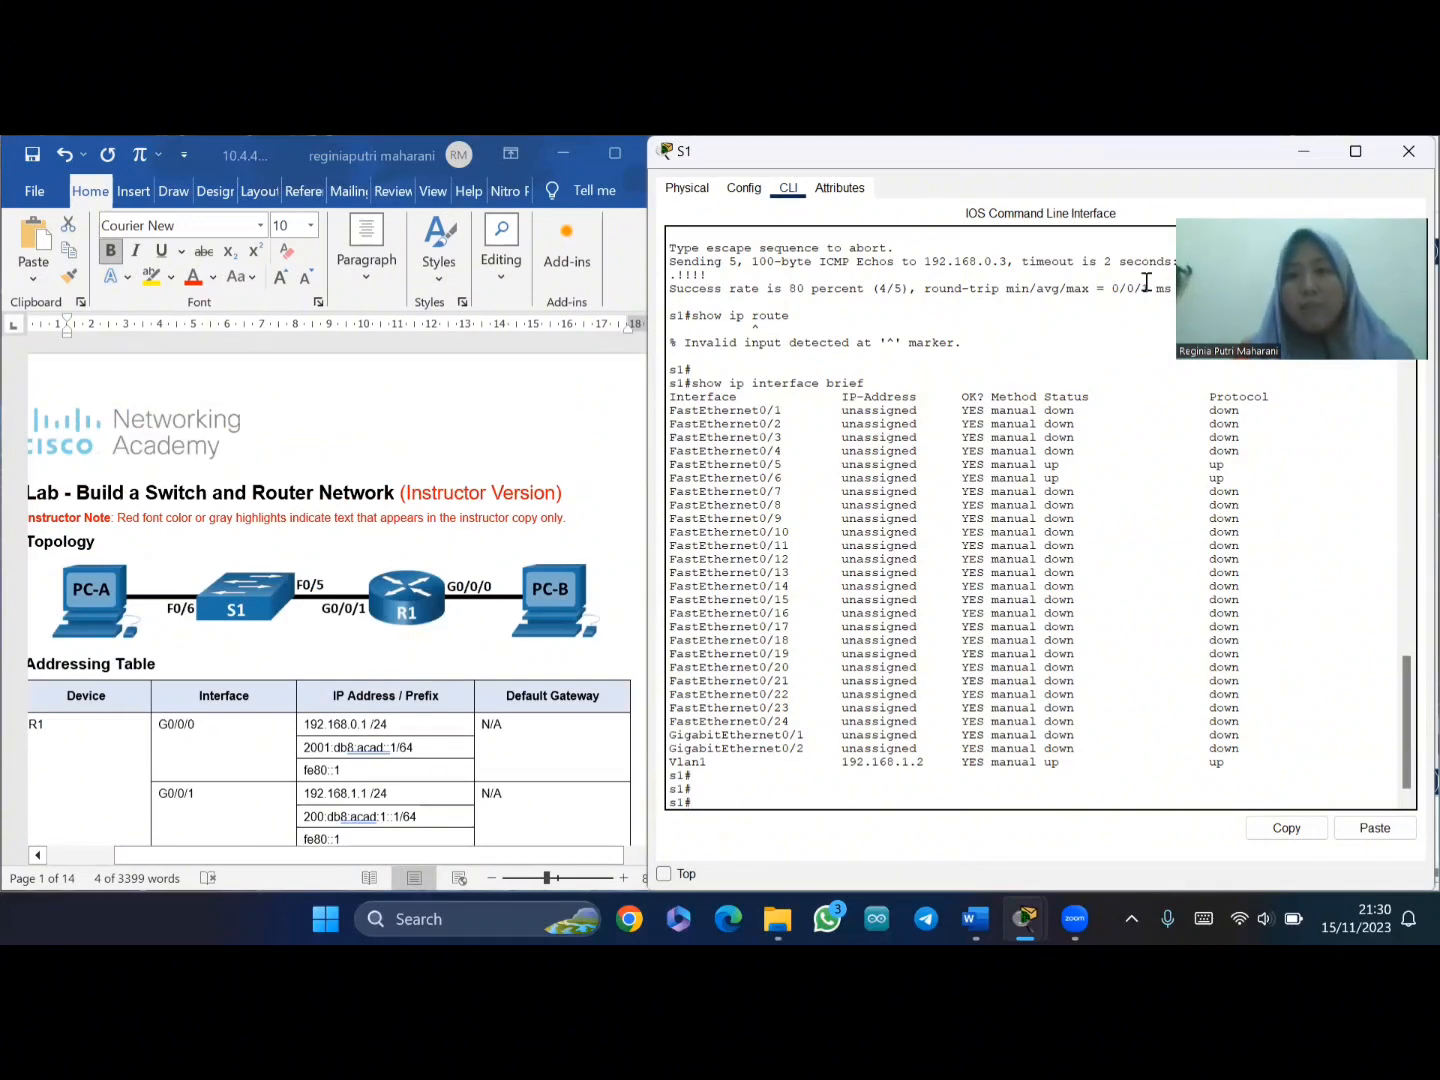
key(alt+F4)
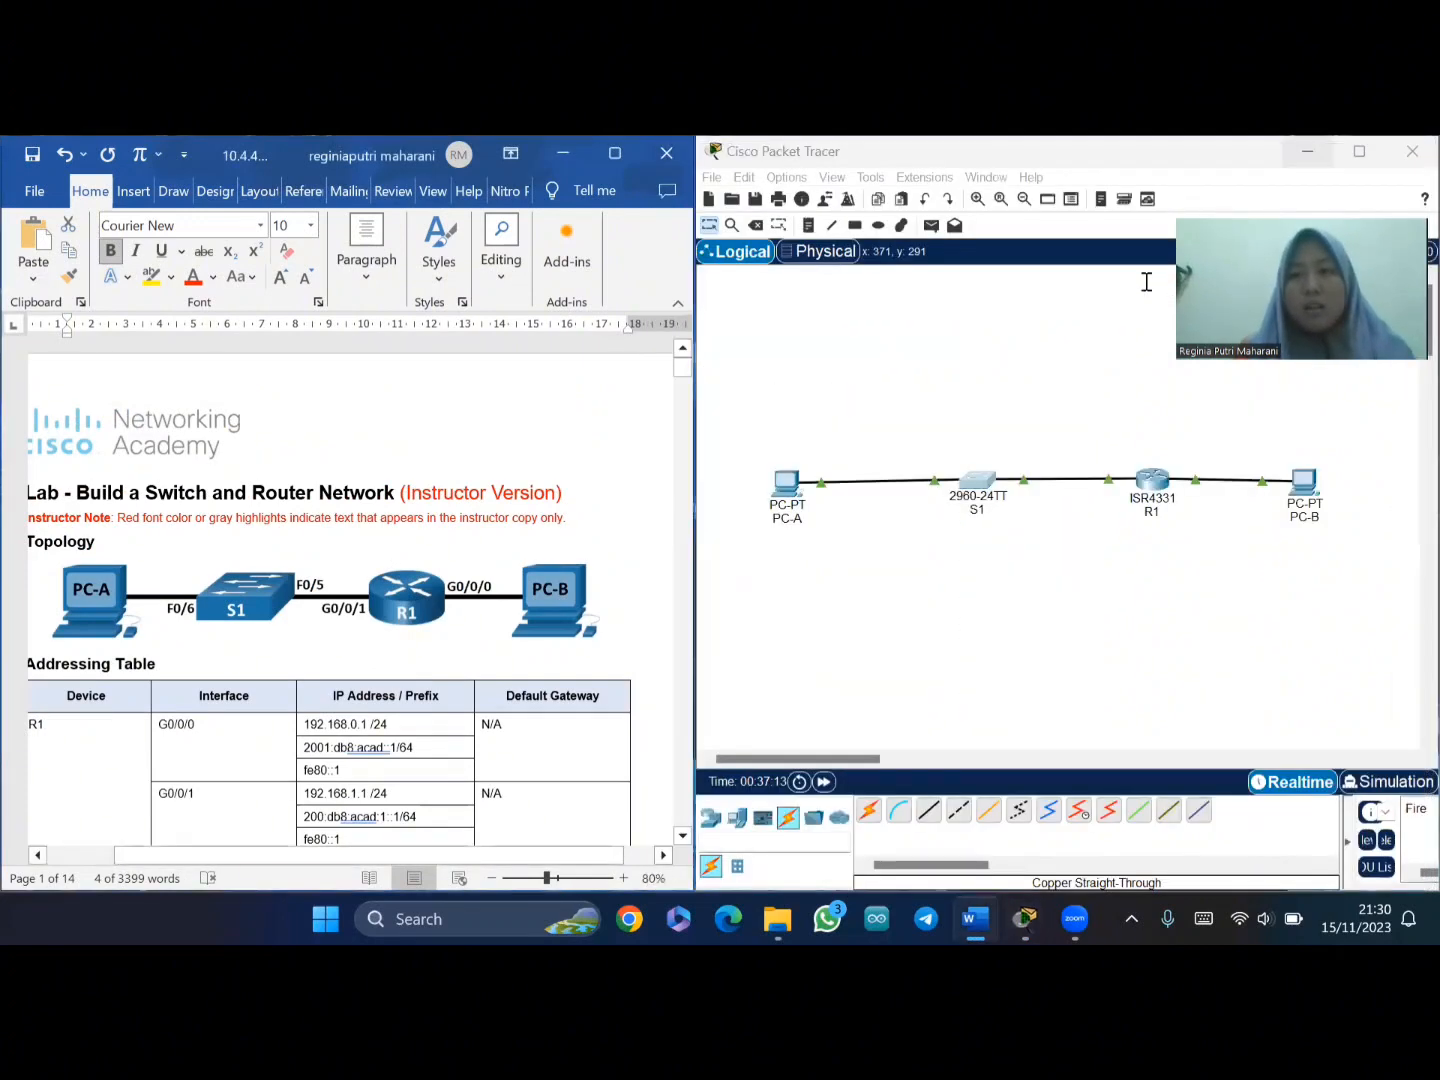